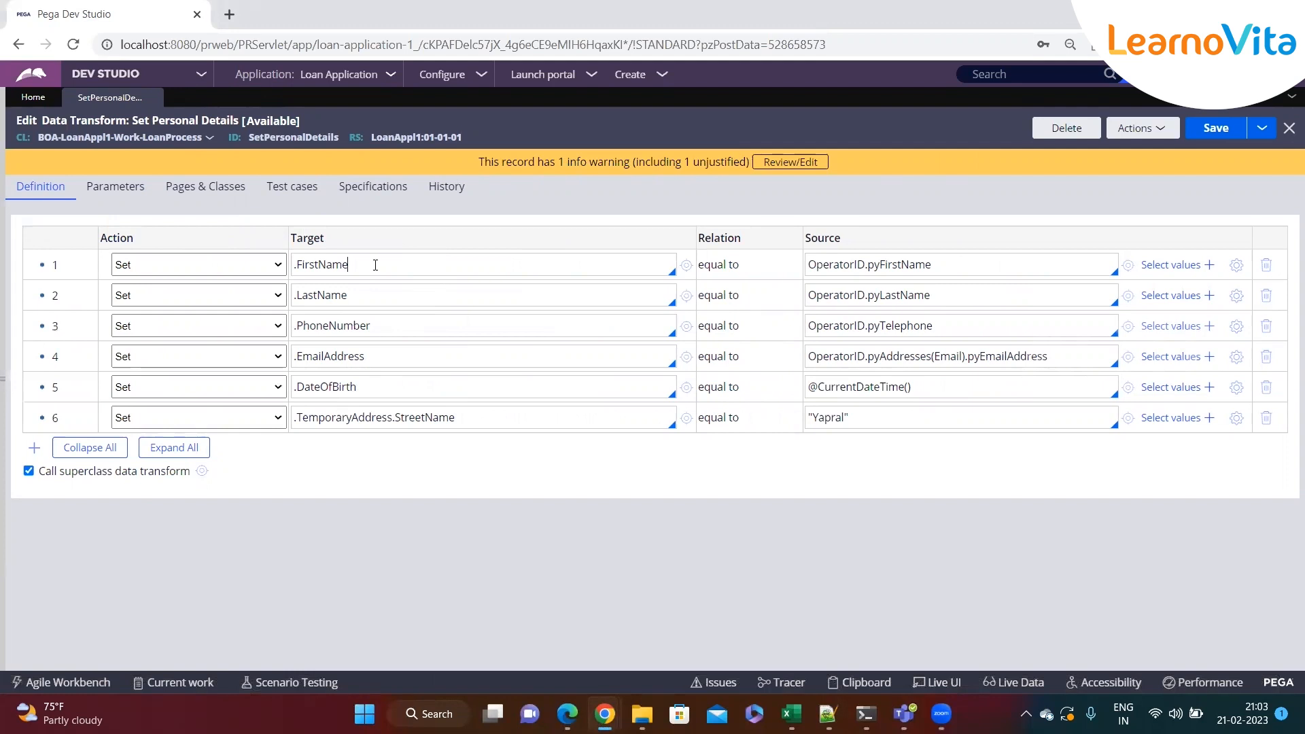
Examine the Set Personal Details data transform's rows and the action options available for a row
{"action": "left_click", "coordinate": [364, 326]}
{"action": "left_click", "coordinate": [367, 357]}
{"action": "left_click", "coordinate": [373, 387]}
{"action": "left_click", "coordinate": [861, 242]}
{"action": "left_click", "coordinate": [154, 267]}
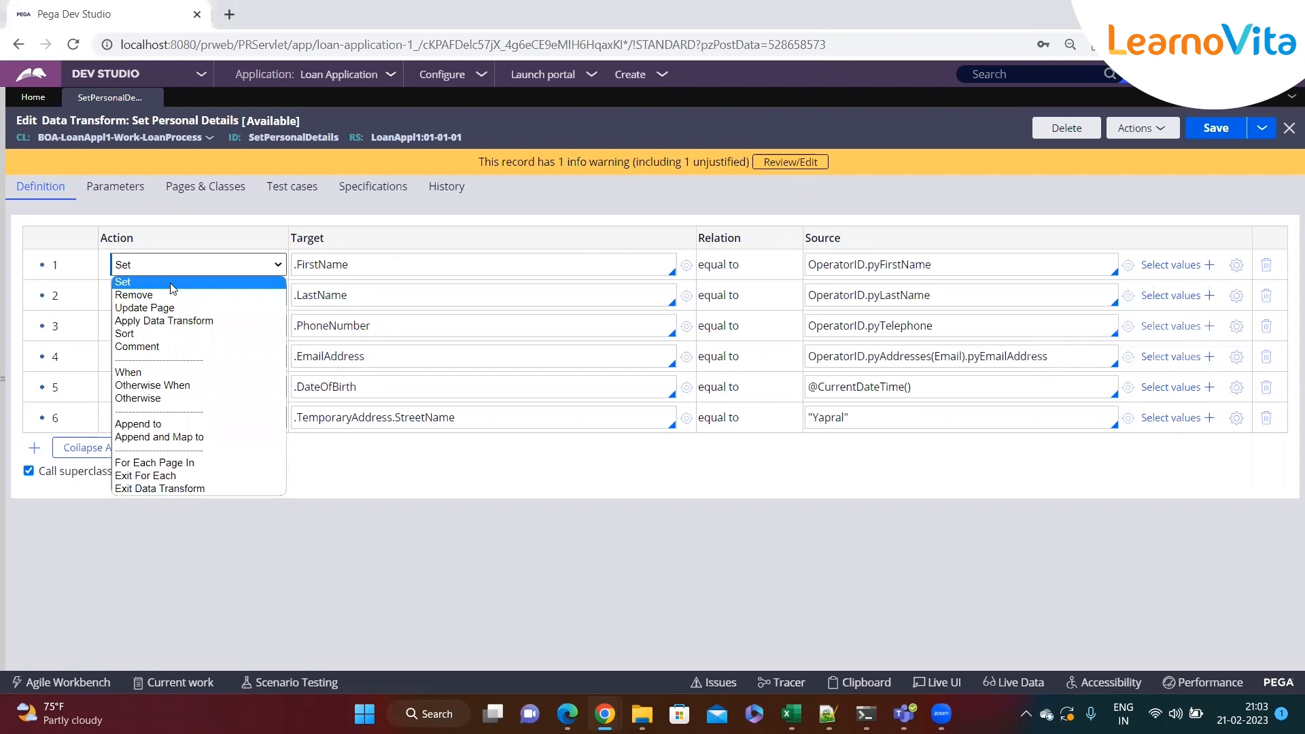
{"action": "left_click", "coordinate": [360, 267]}
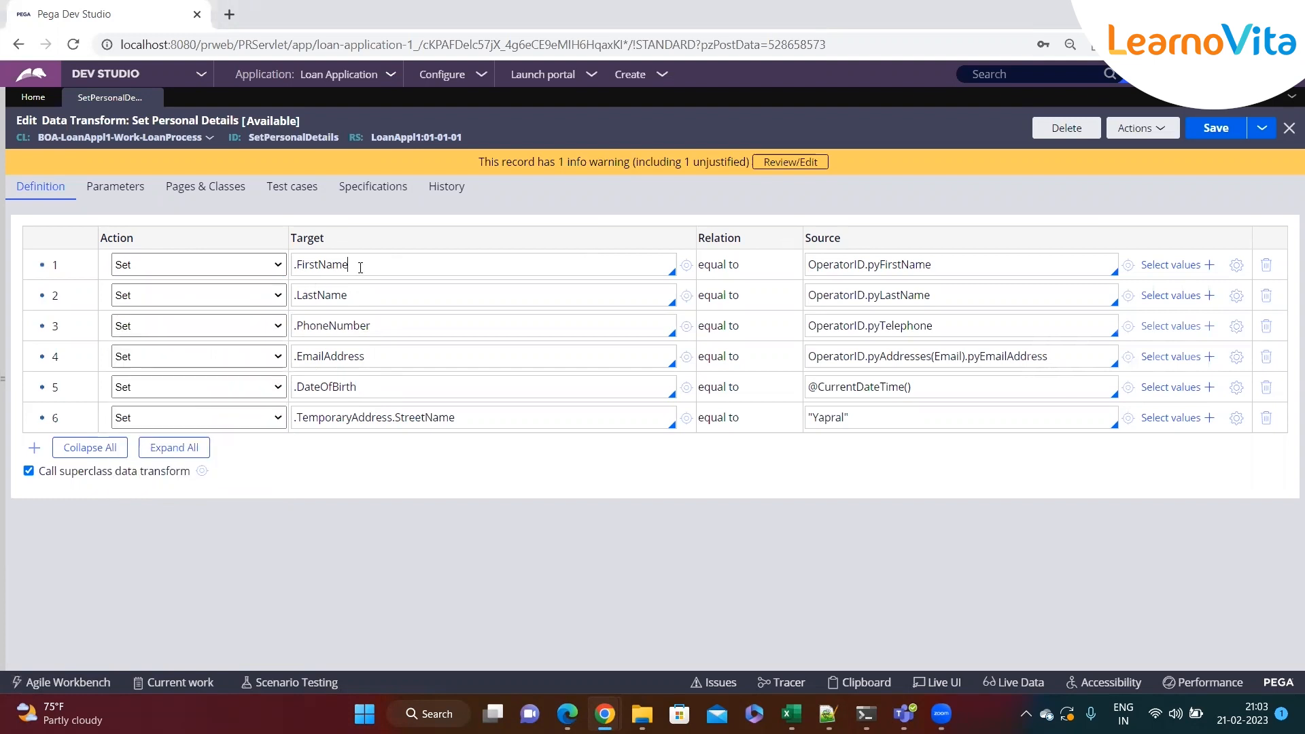
{"action": "left_click", "coordinate": [214, 266]}
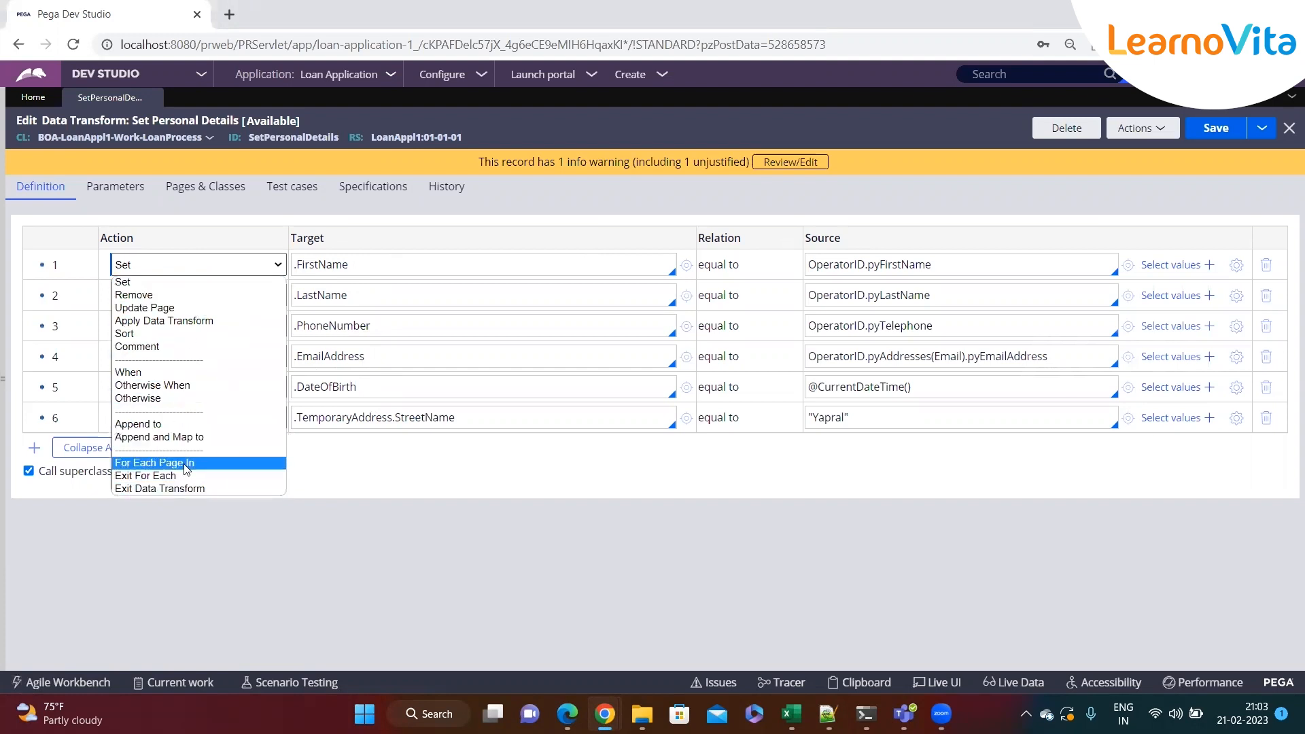
{"action": "left_click", "coordinate": [386, 296]}
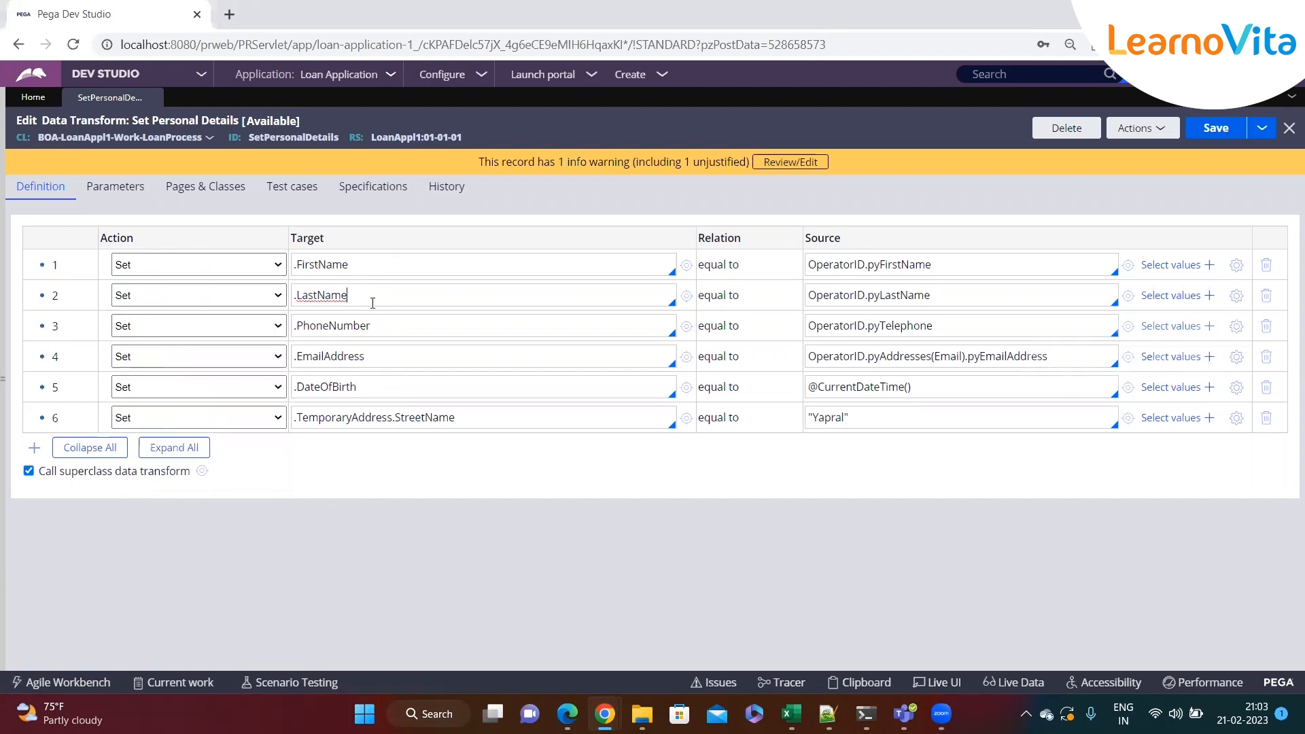
{"action": "left_click", "coordinate": [231, 274]}
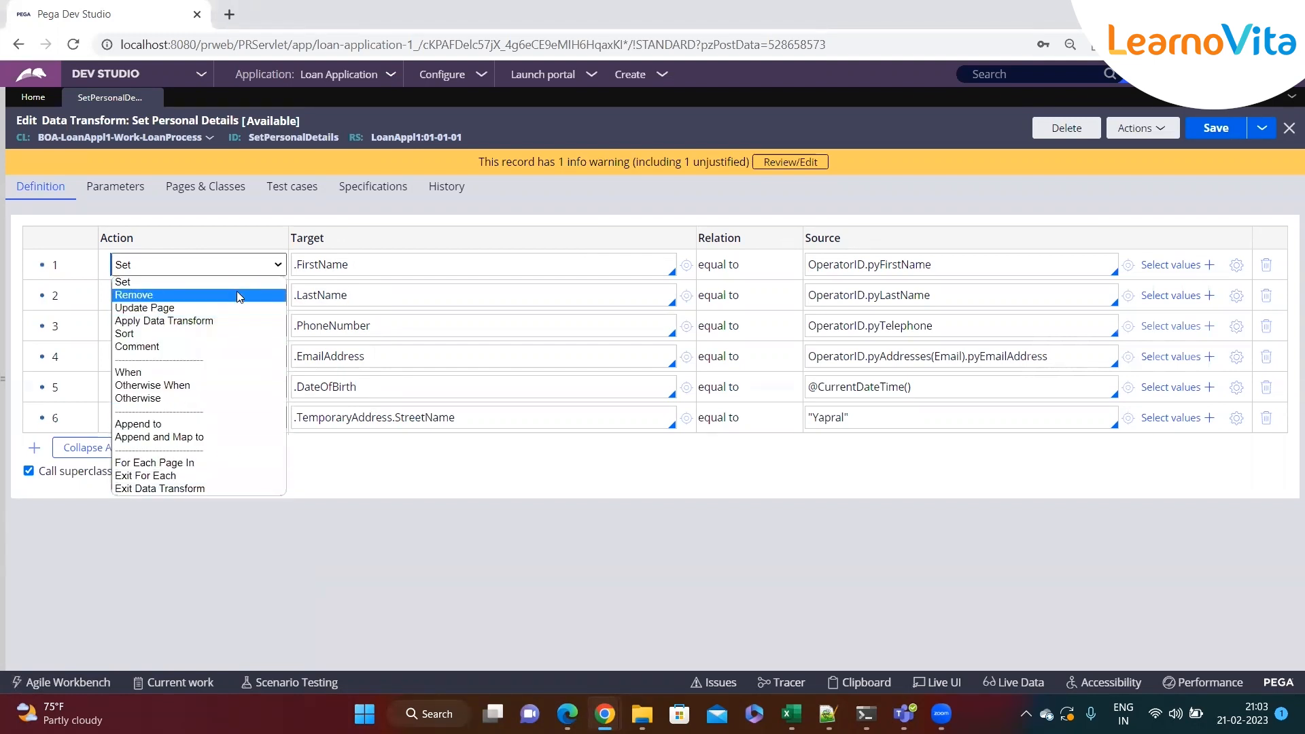
{"action": "left_click", "coordinate": [382, 287]}
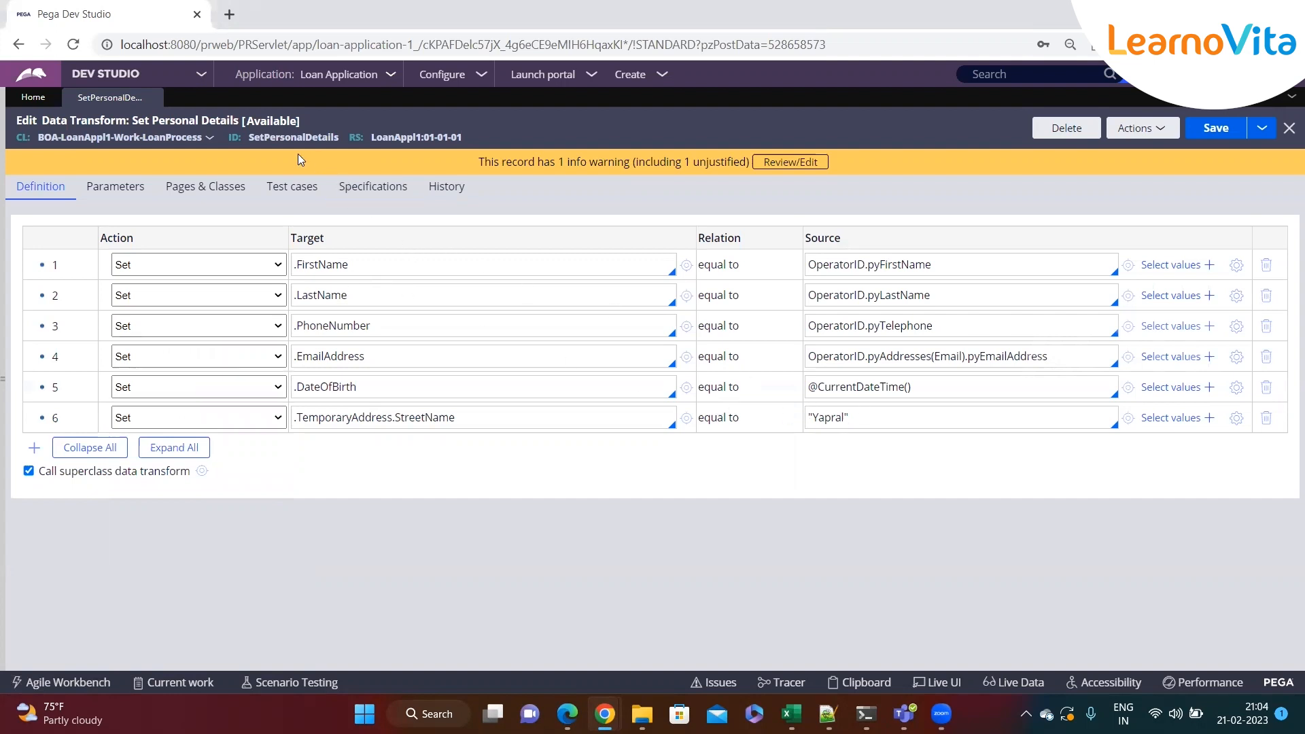
{"action": "left_click", "coordinate": [202, 264]}
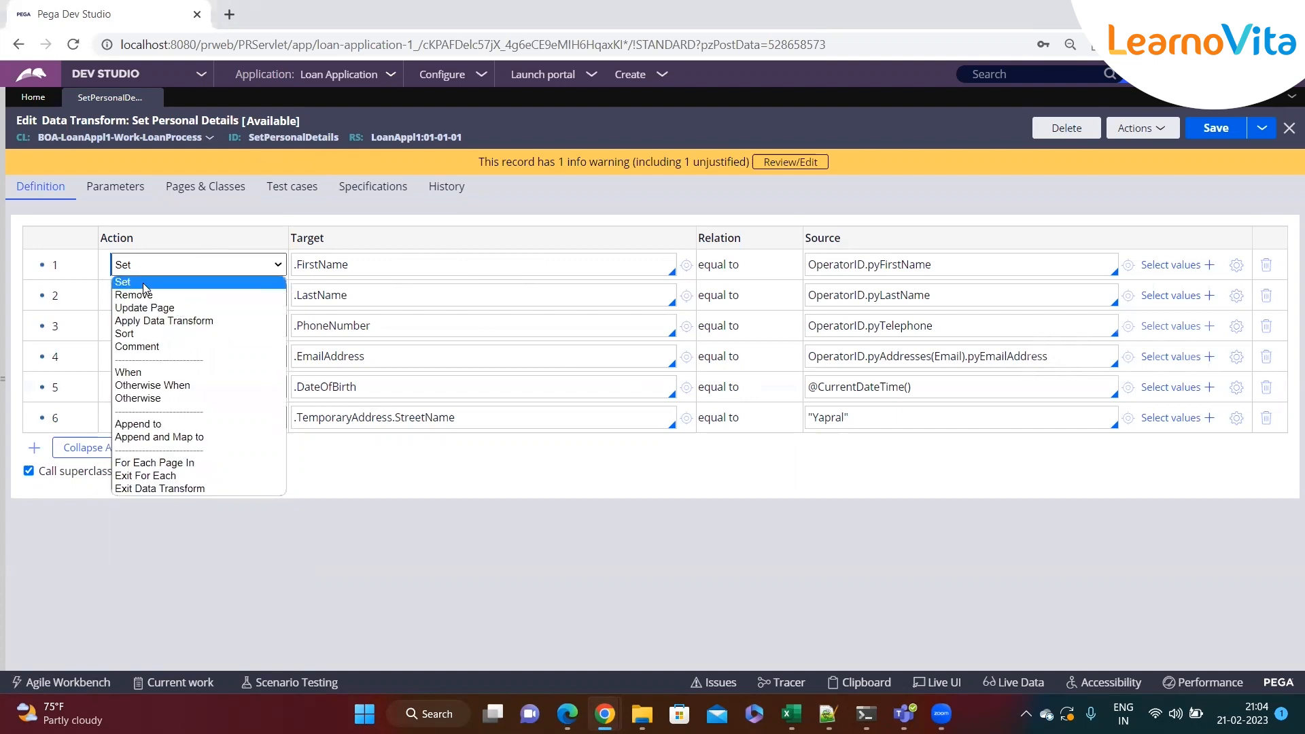
{"action": "left_click", "coordinate": [435, 270]}
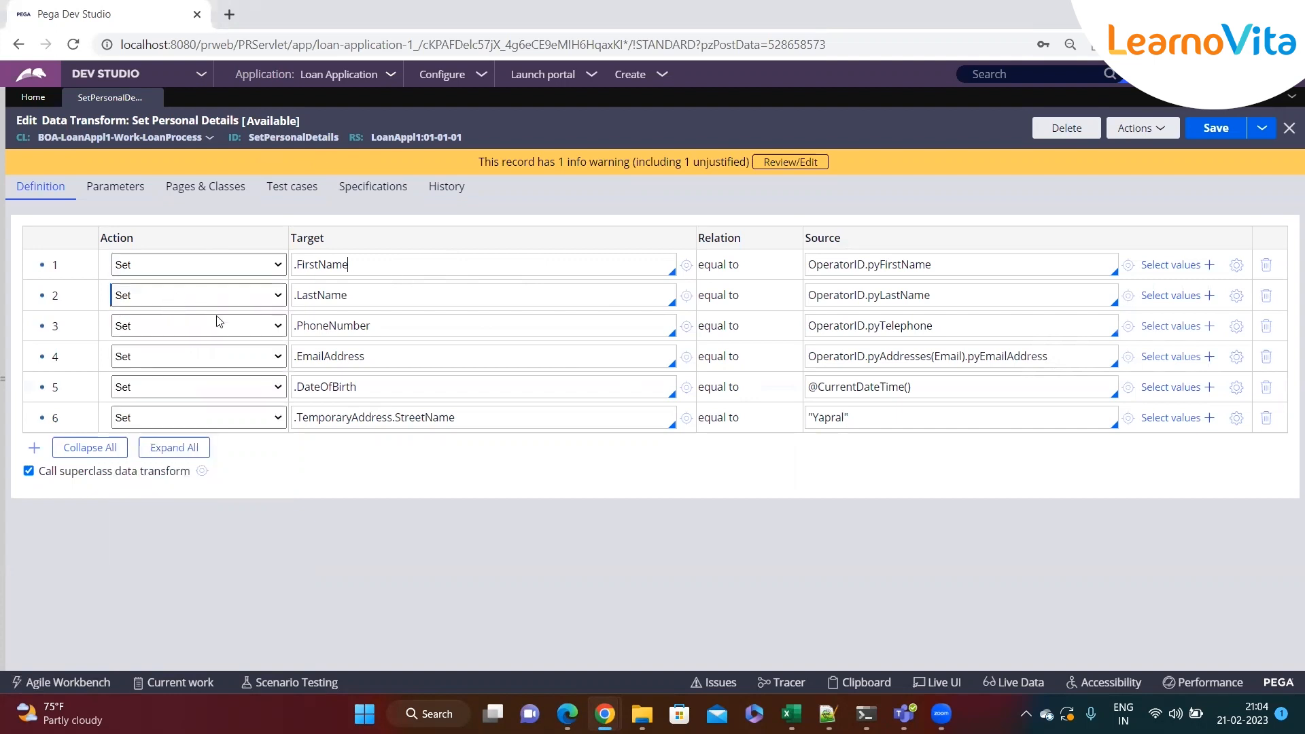
Inspect the target properties and source expressions of the data transform rows
{"action": "left_click_drag", "start_coordinate": [462, 417], "coordinate": [319, 418]}
{"action": "left_click", "coordinate": [352, 385]}
{"action": "left_click", "coordinate": [1008, 262]}
{"action": "left_click_drag", "start_coordinate": [848, 418], "coordinate": [809, 417]}
{"action": "left_click", "coordinate": [936, 268]}
{"action": "double_click", "coordinate": [835, 267]}
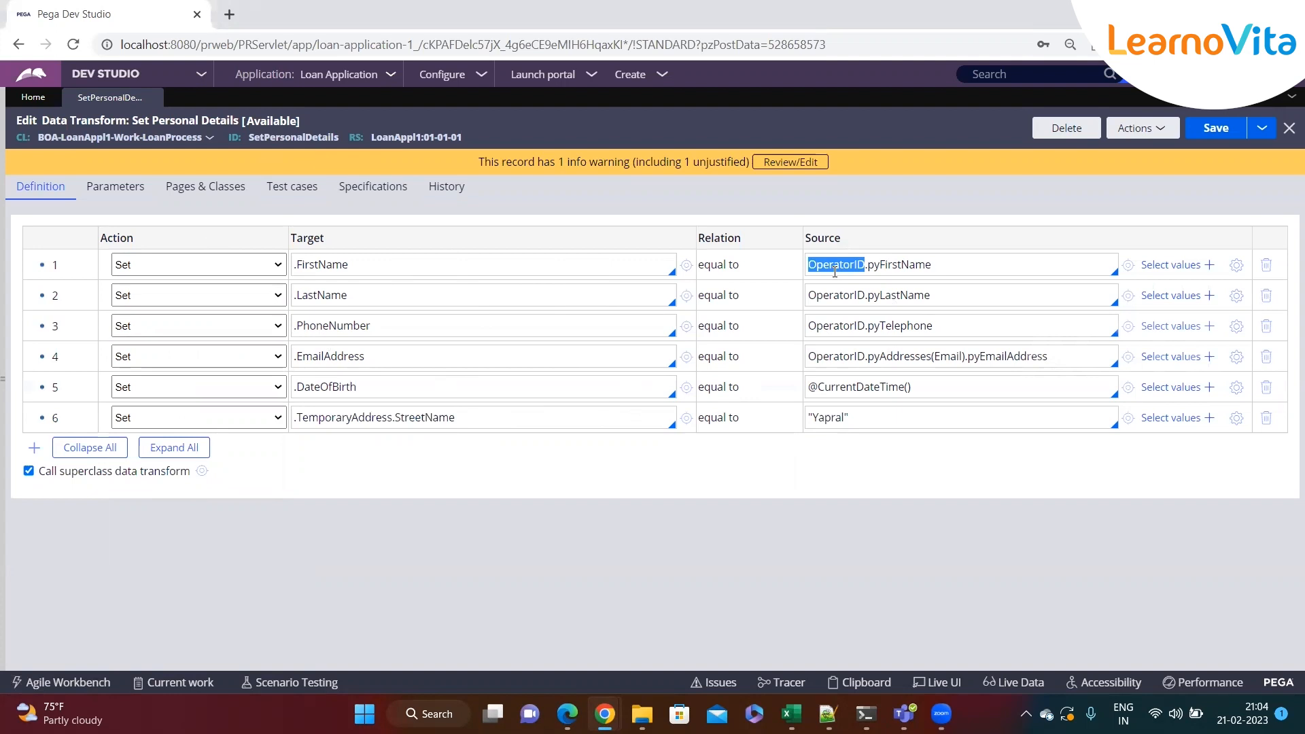
{"action": "left_click", "coordinate": [977, 266]}
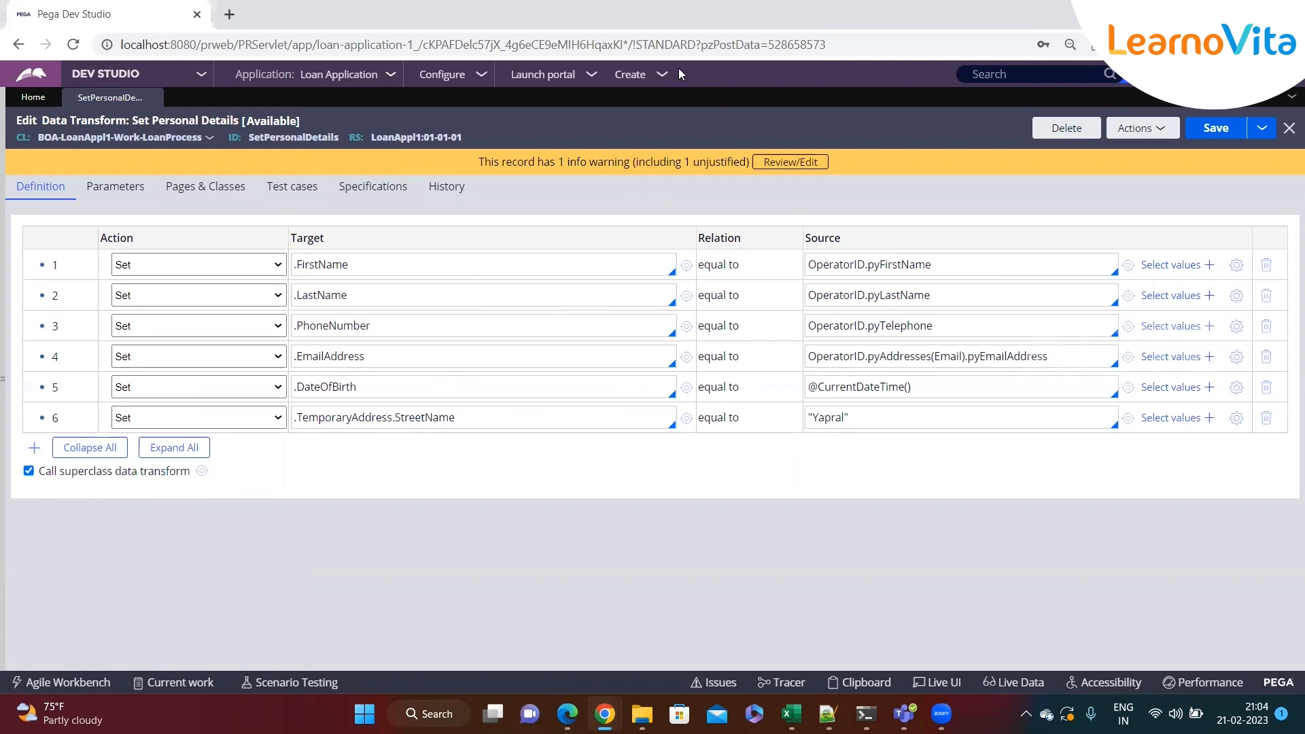
Create a new Loan Process case and review its prefilled personal details fields
{"action": "left_click", "coordinate": [662, 74]}
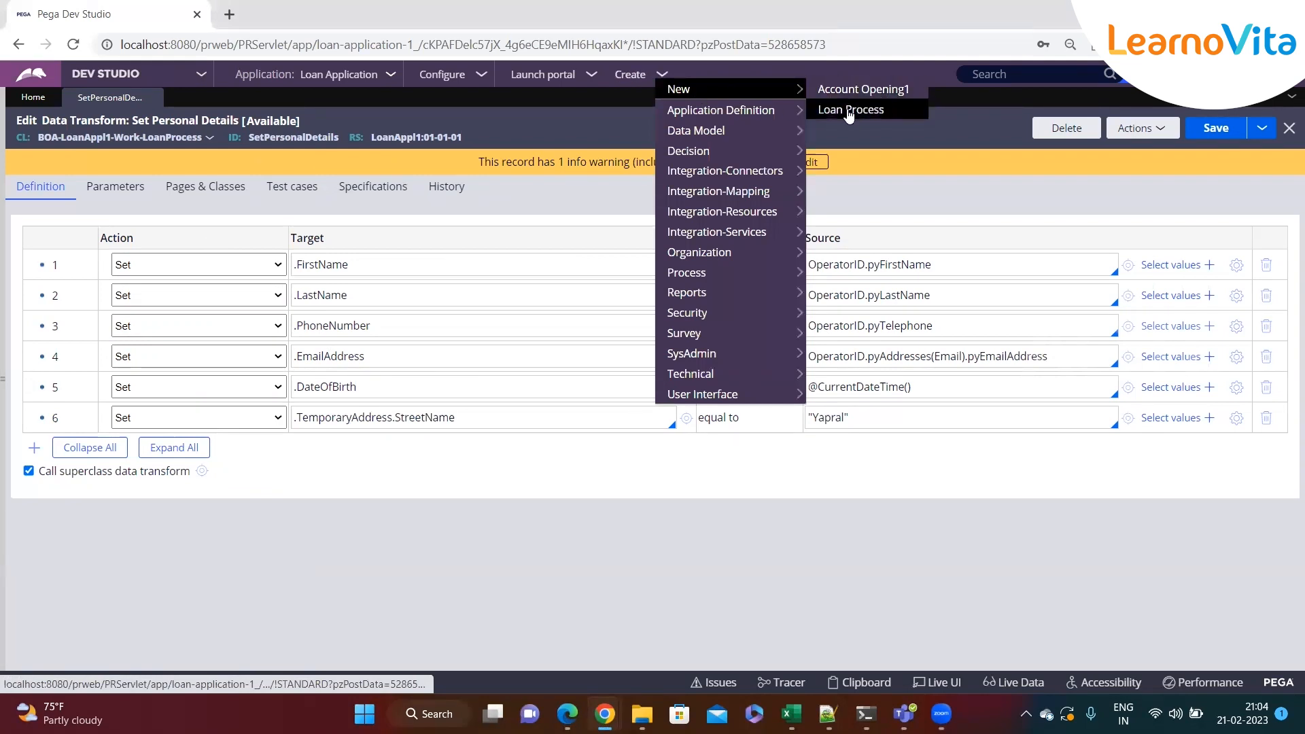
{"action": "left_click", "coordinate": [849, 111]}
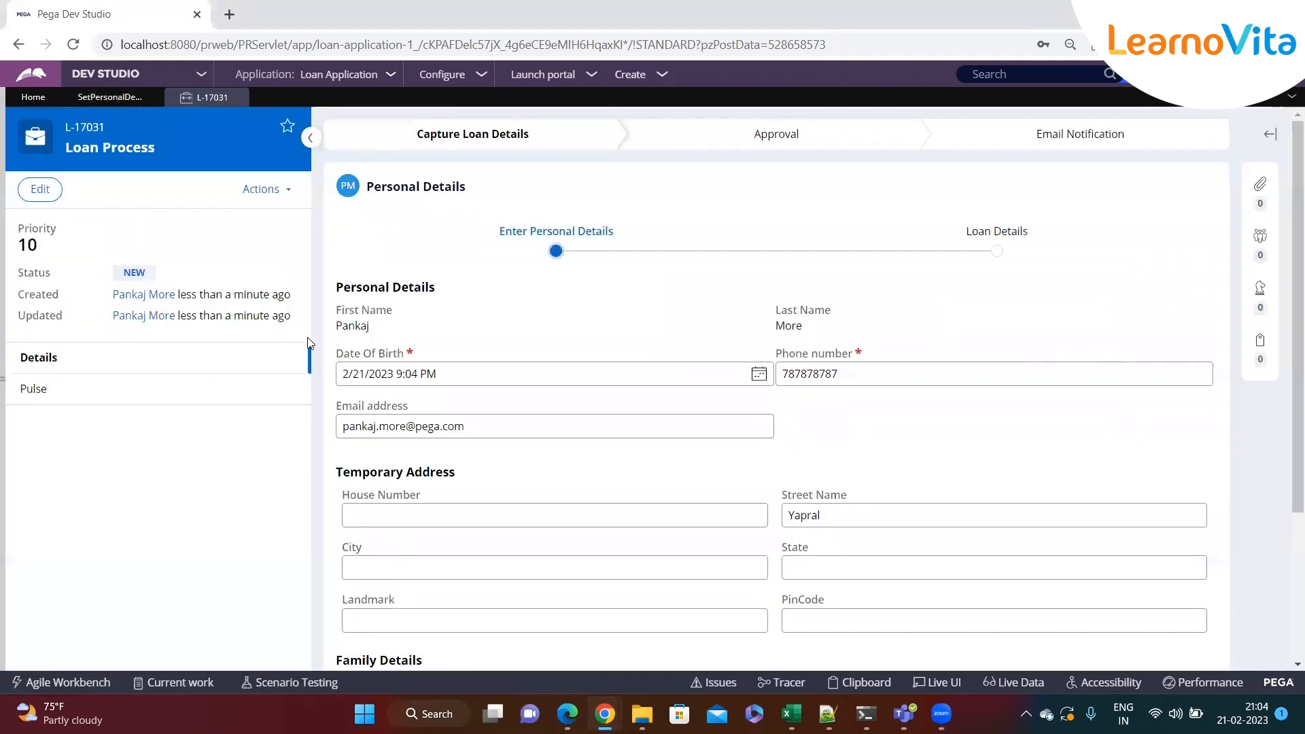
{"action": "left_click_drag", "start_coordinate": [369, 327], "coordinate": [335, 327]}
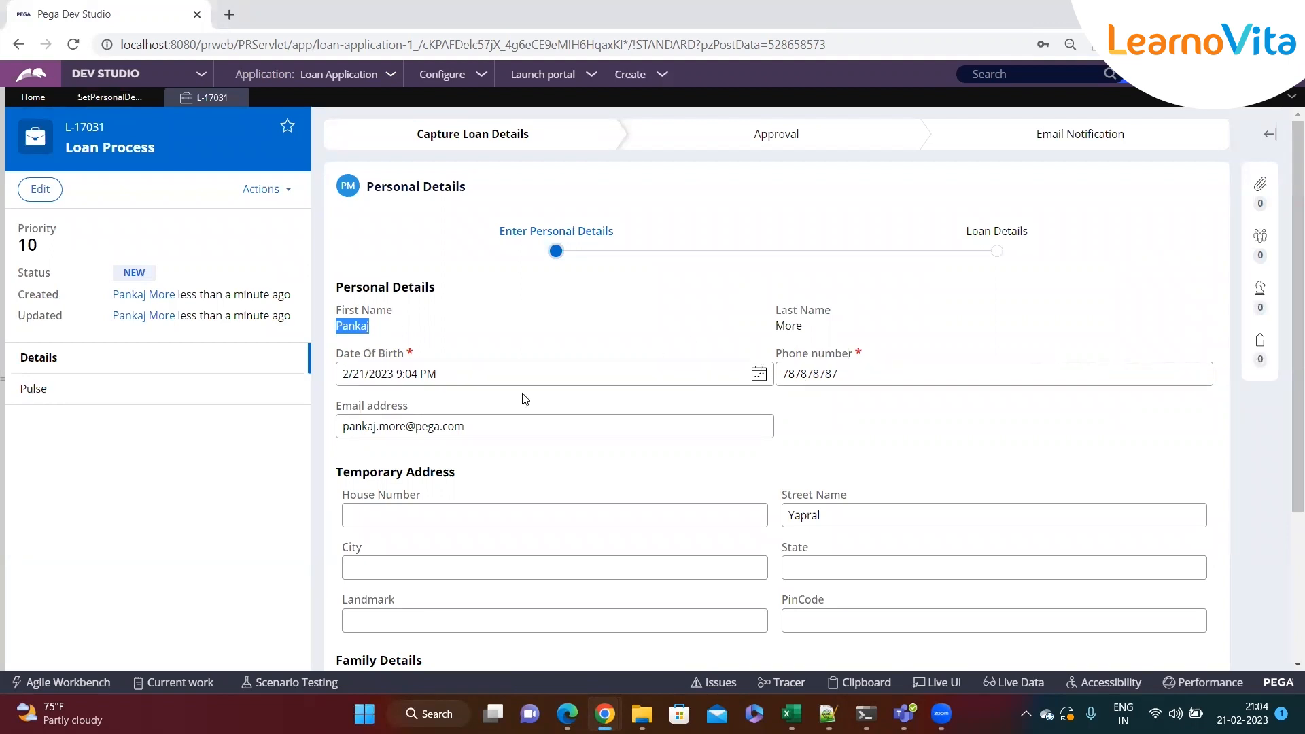
{"action": "left_click", "coordinate": [483, 426]}
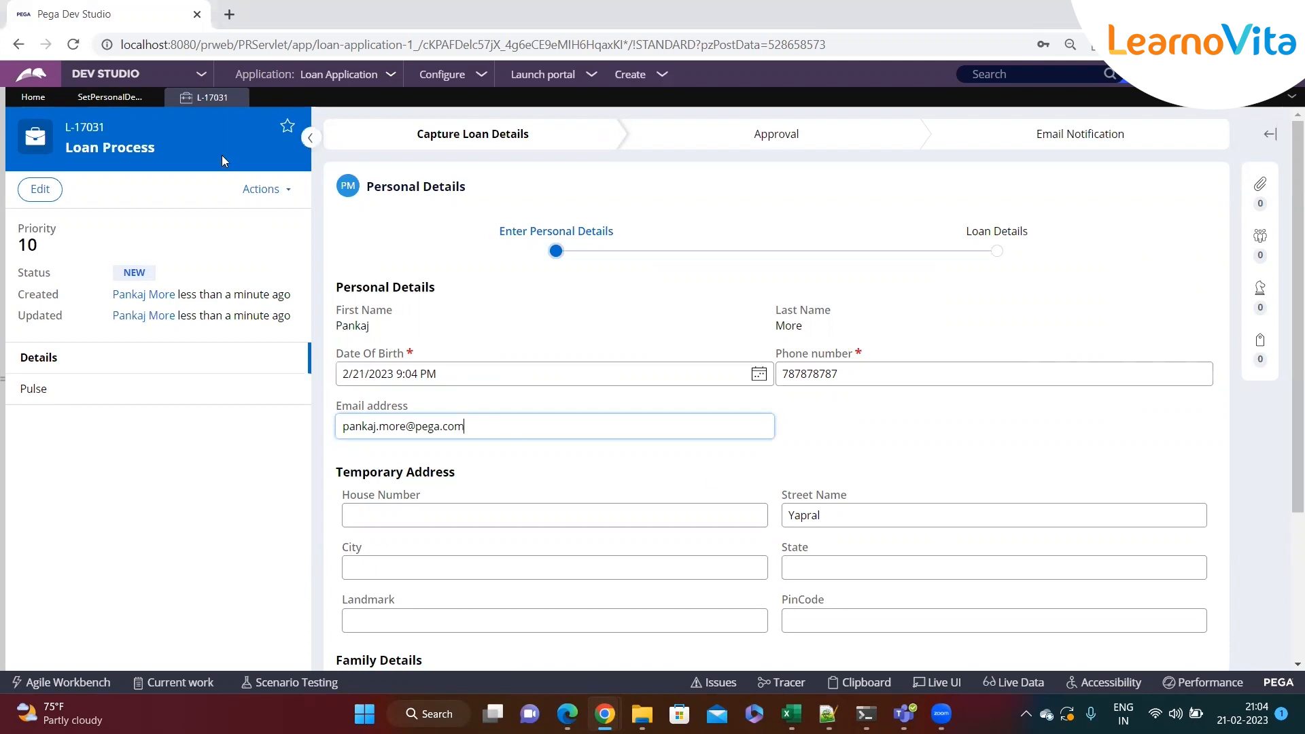
Return to the data transform, view its referencing rules, and open the Personal Details flow action
{"action": "left_click", "coordinate": [108, 96]}
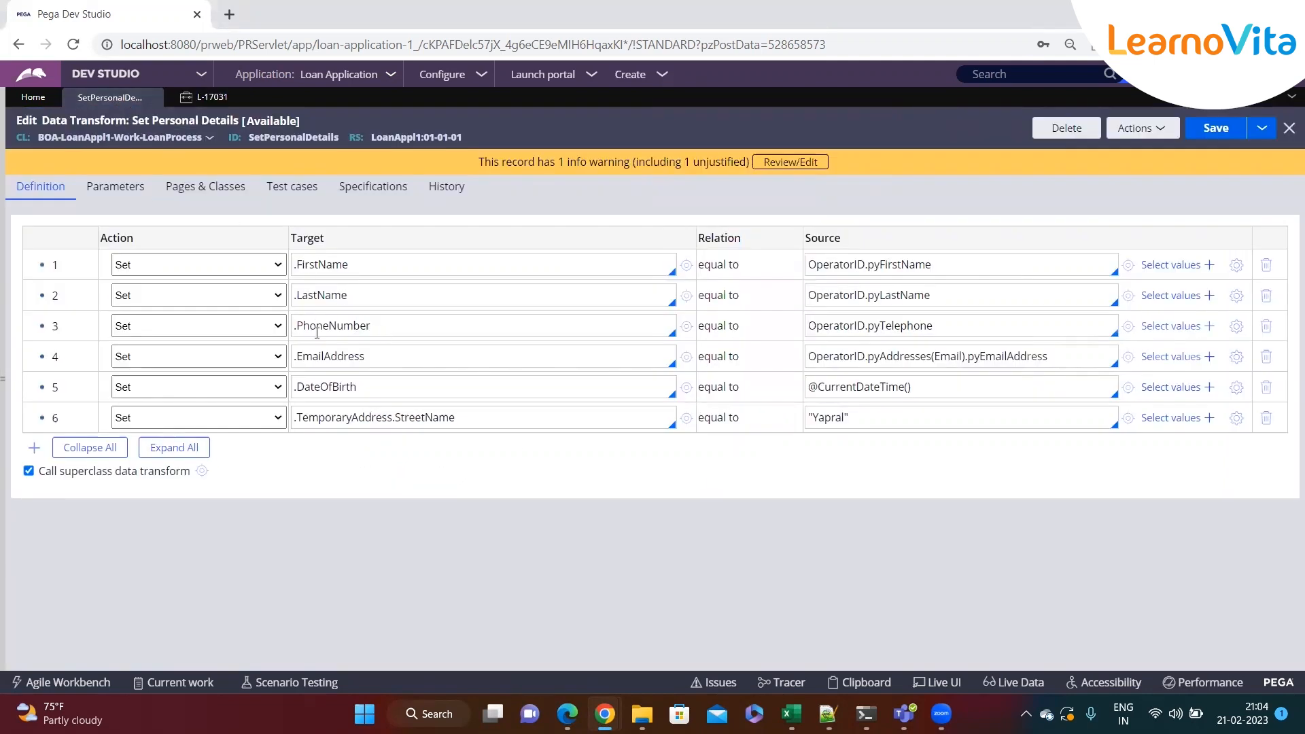
{"action": "left_click", "coordinate": [1152, 127]}
{"action": "left_click", "coordinate": [1088, 273]}
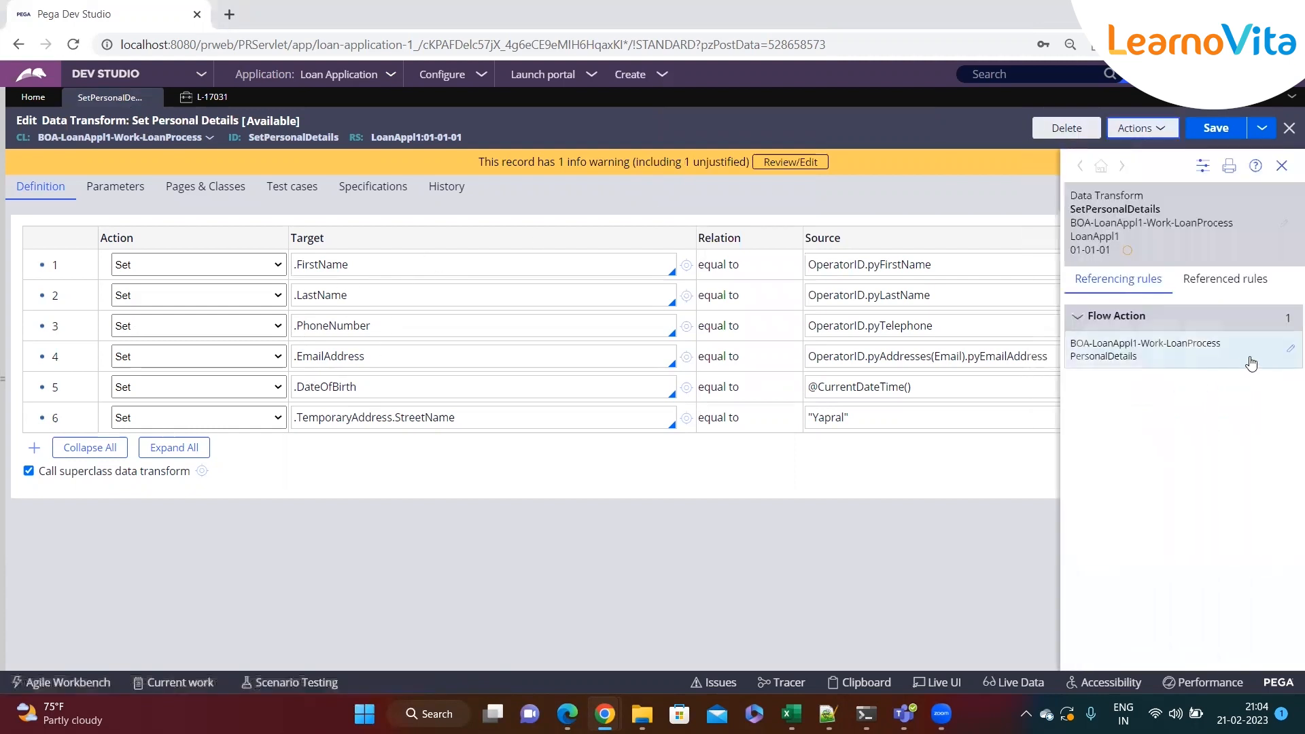
{"action": "left_click", "coordinate": [1289, 351]}
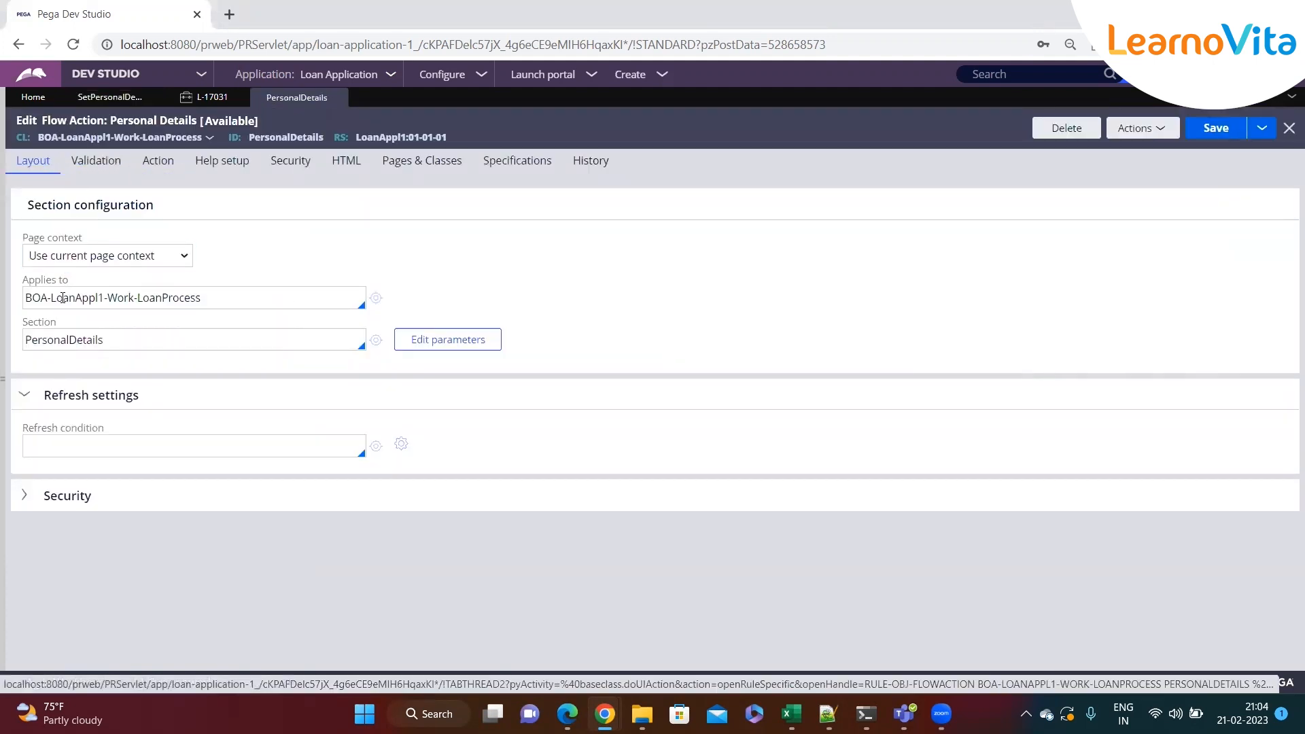
Inspect the flow action's section and its pre-processing data transform, then open that data transform
{"action": "double_click", "coordinate": [74, 339]}
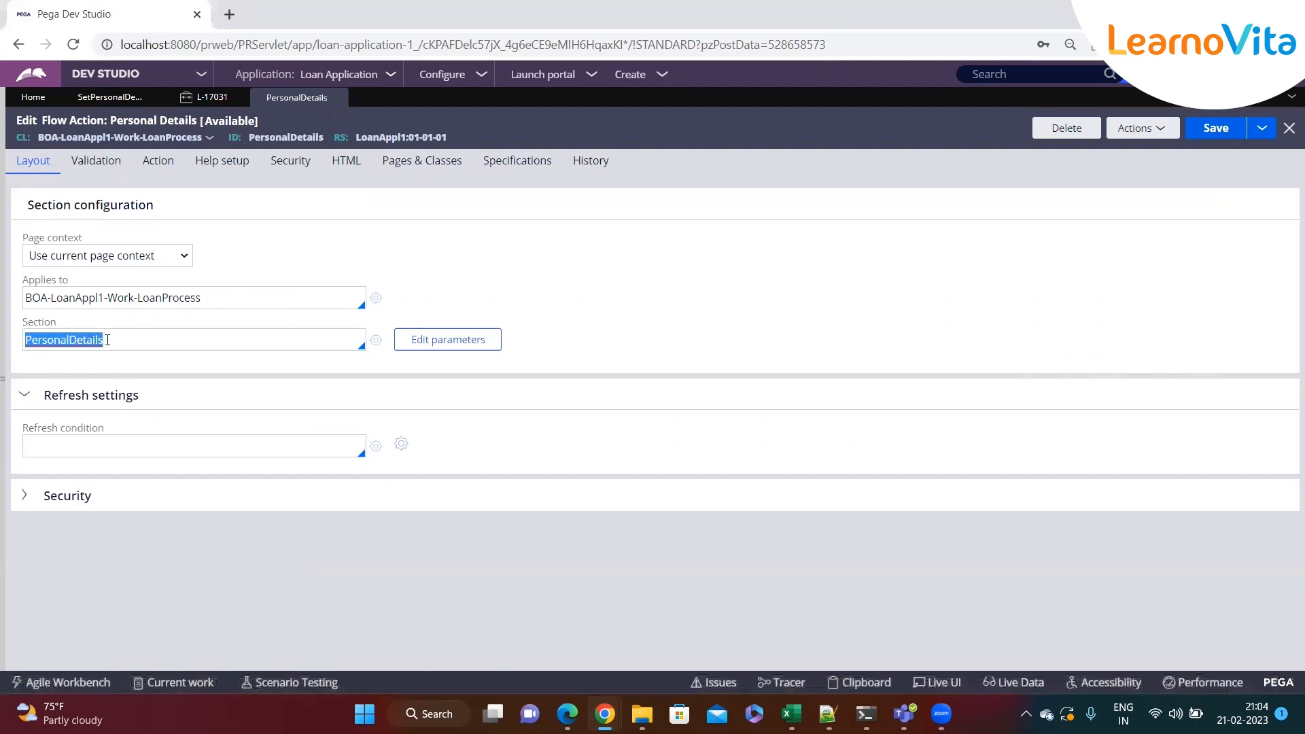
{"action": "left_click", "coordinate": [154, 163]}
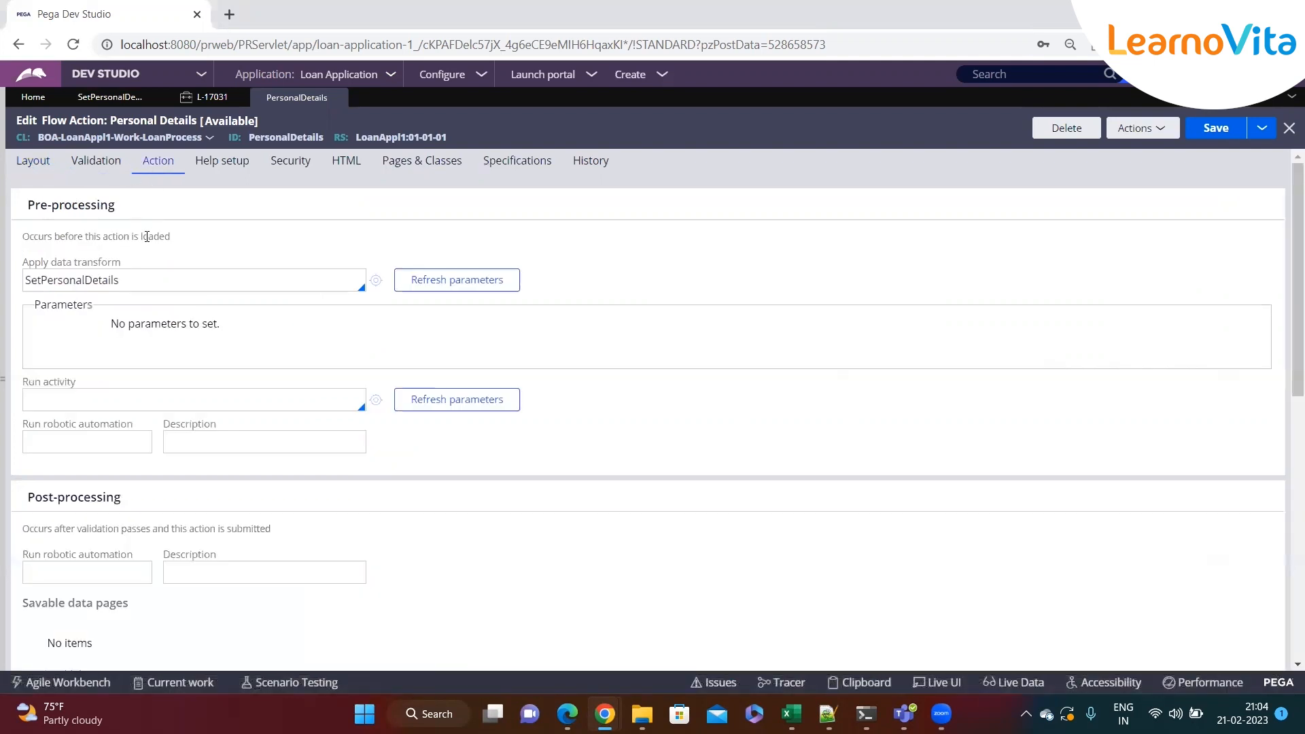
{"action": "left_click", "coordinate": [131, 278]}
{"action": "double_click", "coordinate": [85, 280]}
{"action": "left_click", "coordinate": [133, 274]}
{"action": "left_click", "coordinate": [376, 280]}
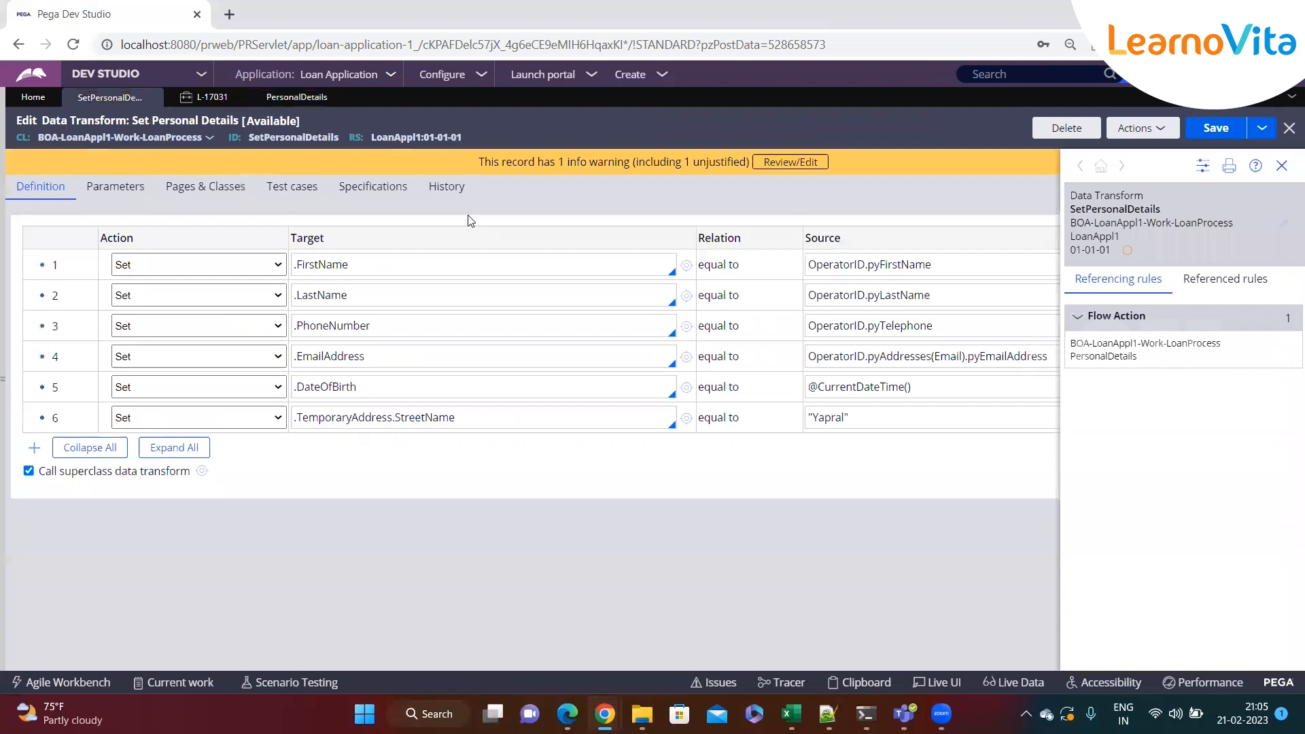
Compare the data transform rows with the values shown on the case
{"action": "left_click", "coordinate": [1282, 166]}
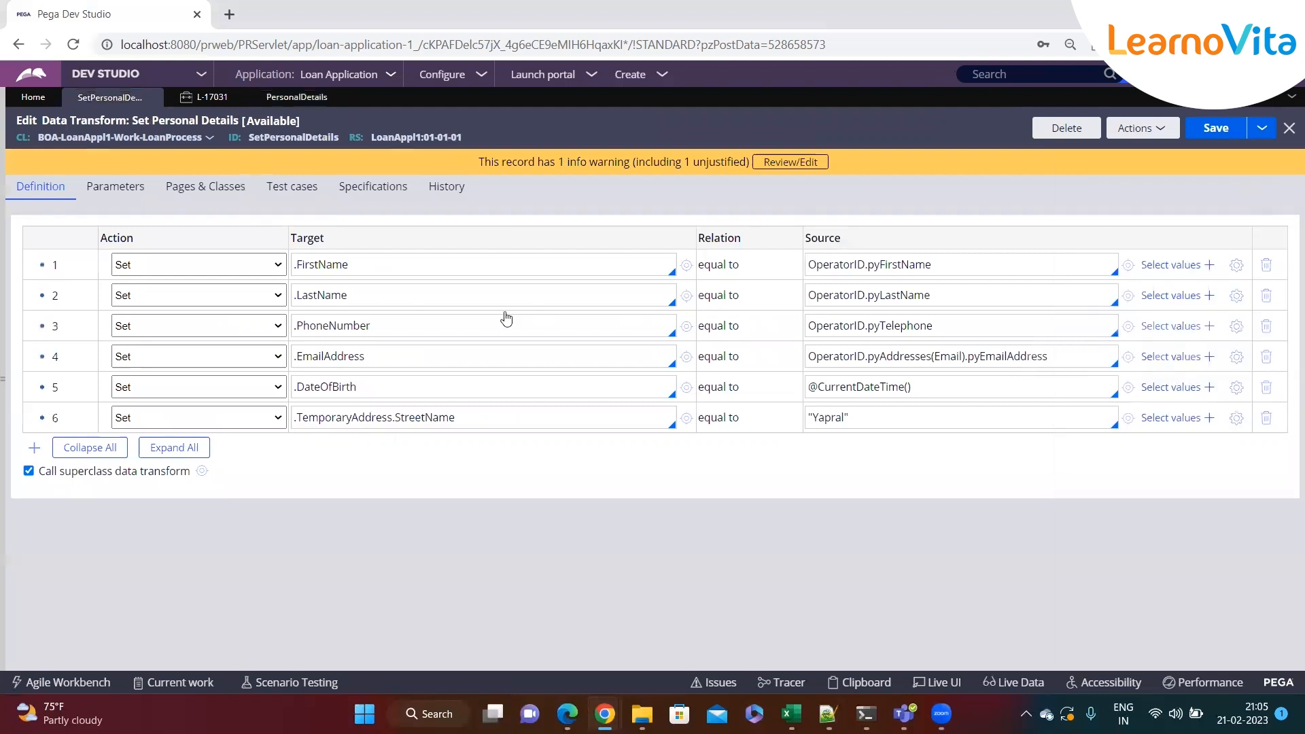
{"action": "left_click", "coordinate": [455, 418]}
{"action": "left_click", "coordinate": [261, 98]}
{"action": "left_click", "coordinate": [207, 97]}
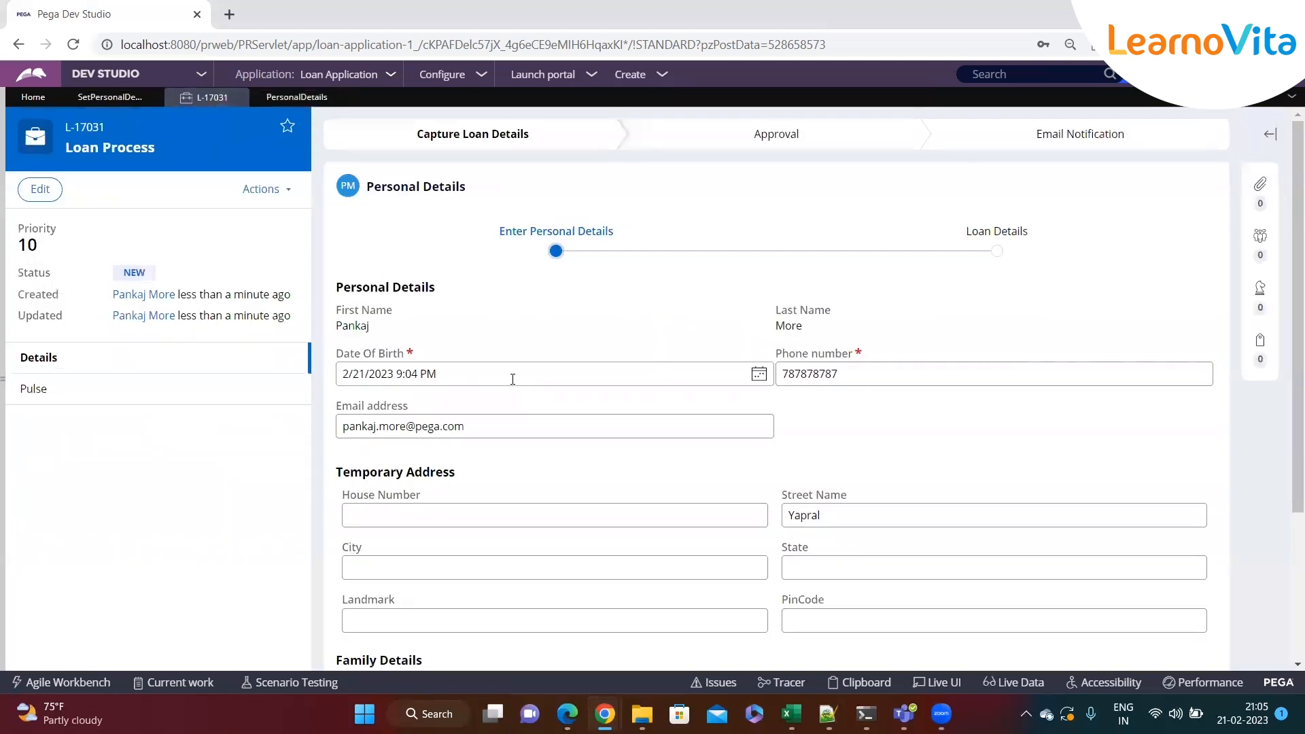
{"action": "left_click", "coordinate": [110, 98]}
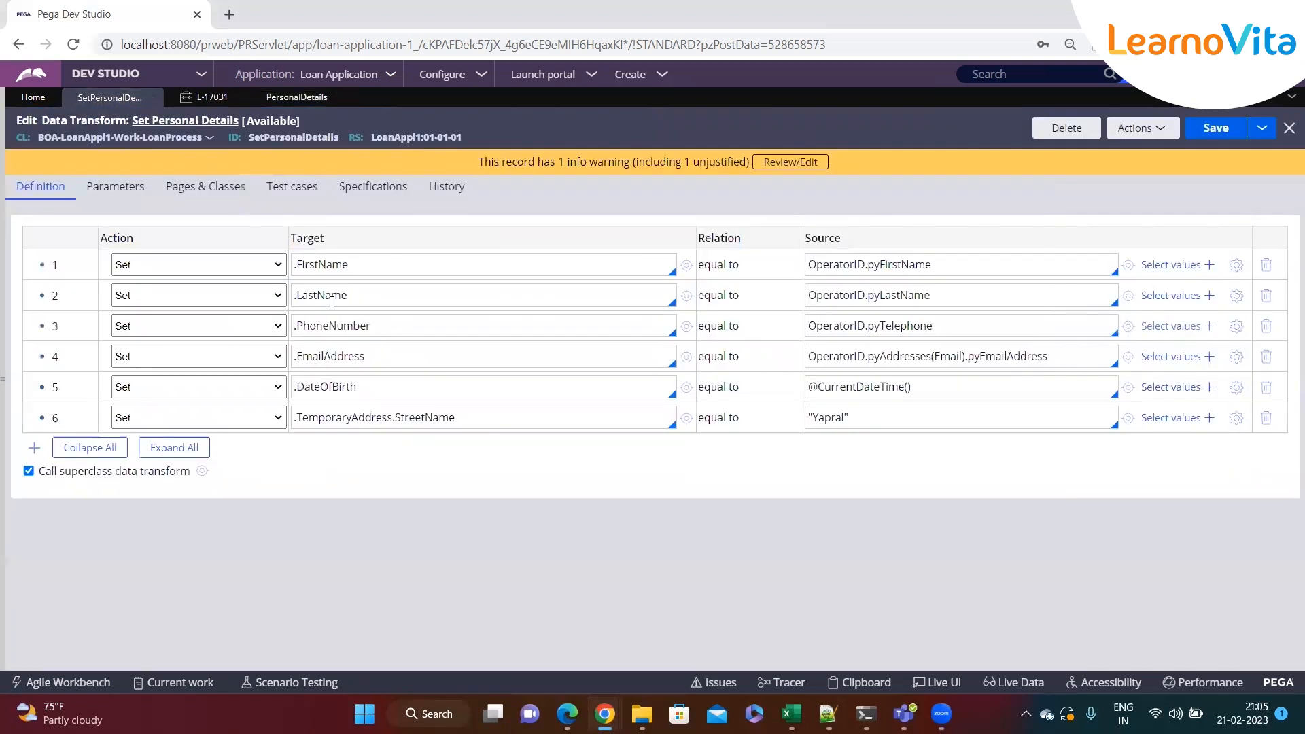
{"action": "left_click", "coordinate": [226, 263]}
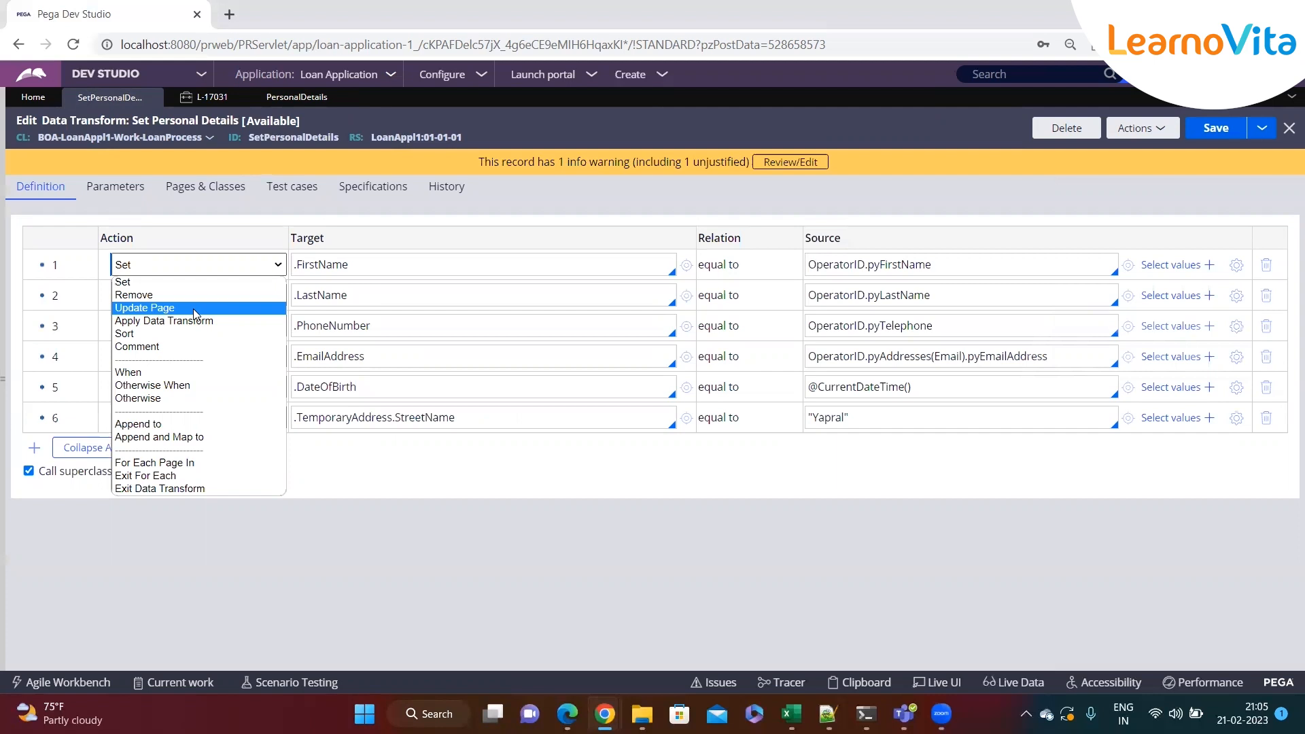
{"action": "left_click", "coordinate": [4, 327]}
Open the Personal Details section from the Enter Personal Details step of the Loan Process case type
{"action": "left_click", "coordinate": [33, 167]}
{"action": "left_click", "coordinate": [123, 181]}
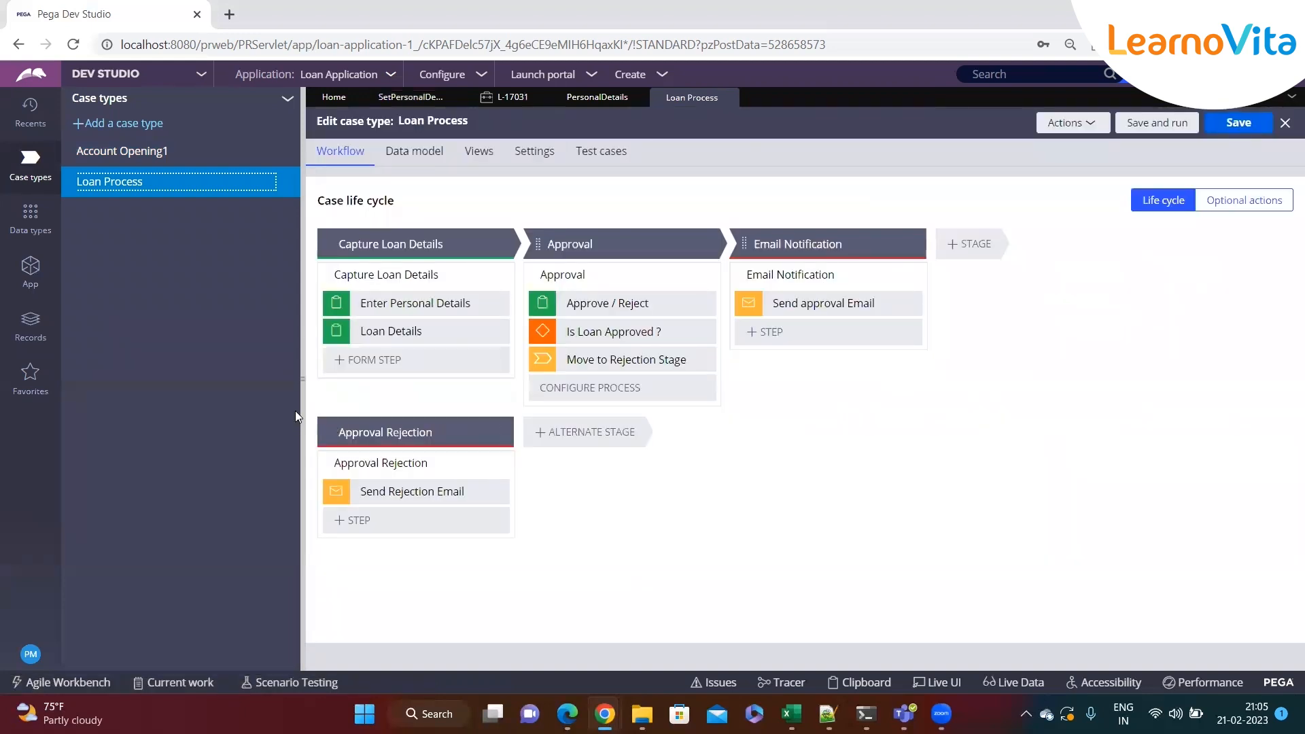
{"action": "left_click", "coordinate": [303, 379]}
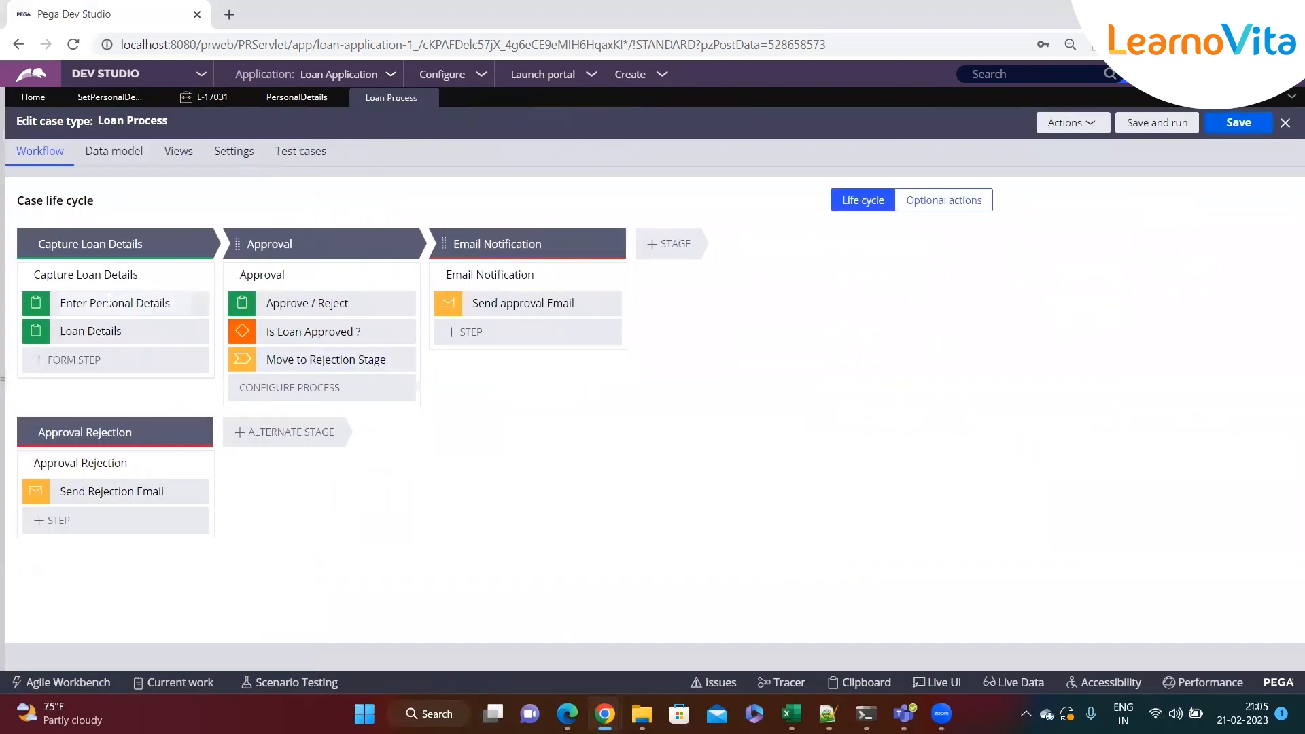
{"action": "left_click", "coordinate": [113, 303]}
{"action": "left_click", "coordinate": [1172, 306]}
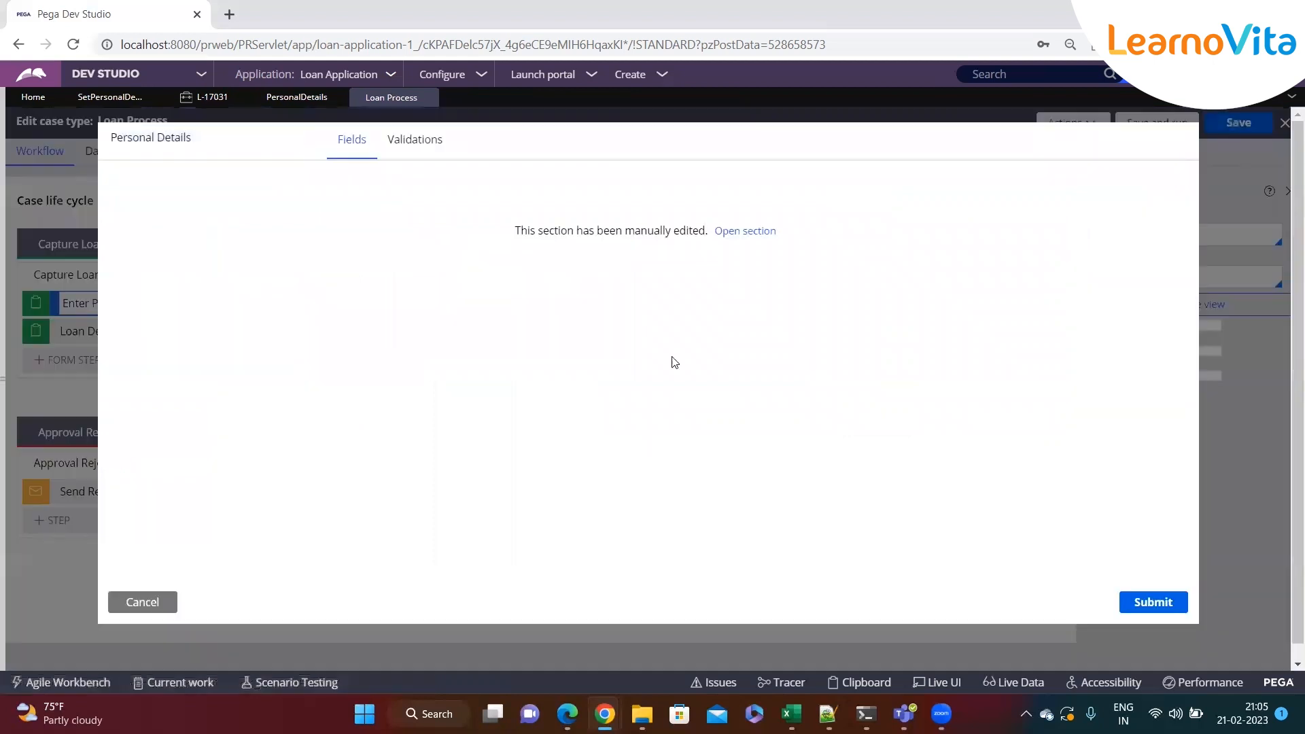
{"action": "left_click", "coordinate": [745, 231]}
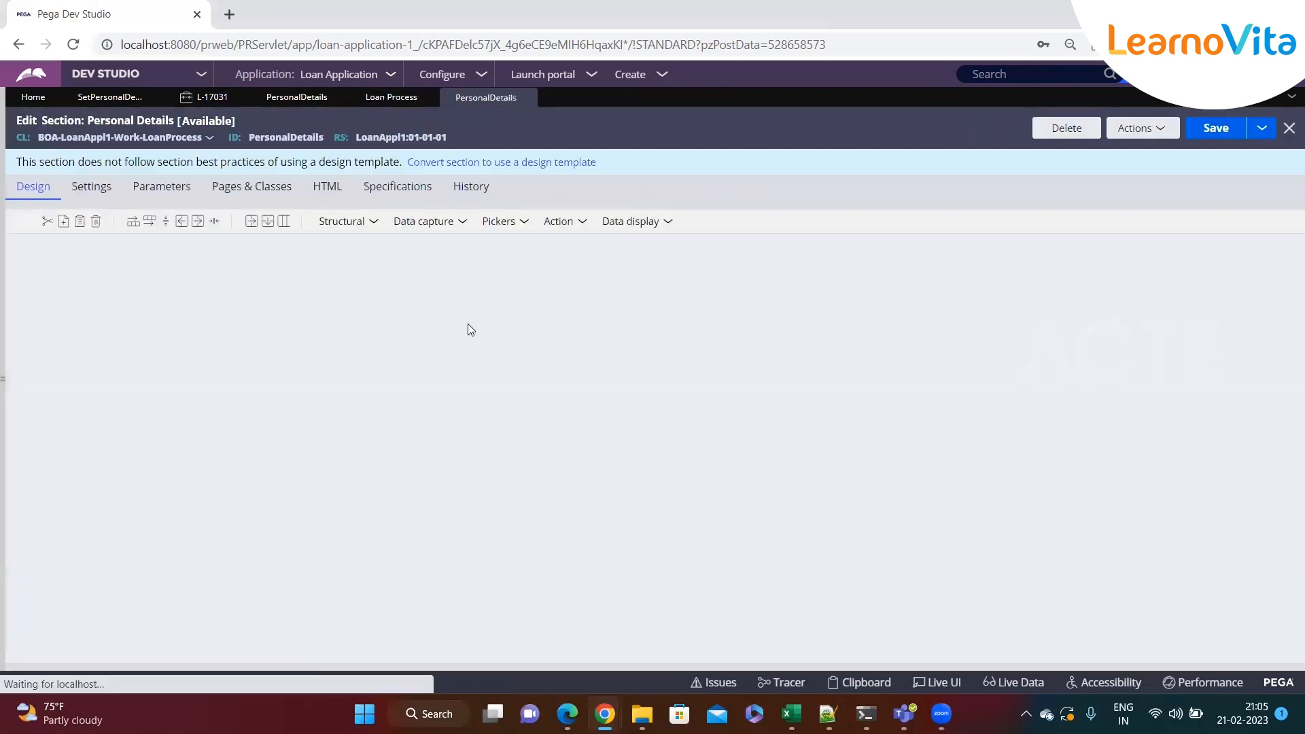
Examine the Temporary Address fields in the section's design layout
{"action": "scroll", "coordinate": [467, 324], "scroll_direction": "down", "scroll_amount": 3}
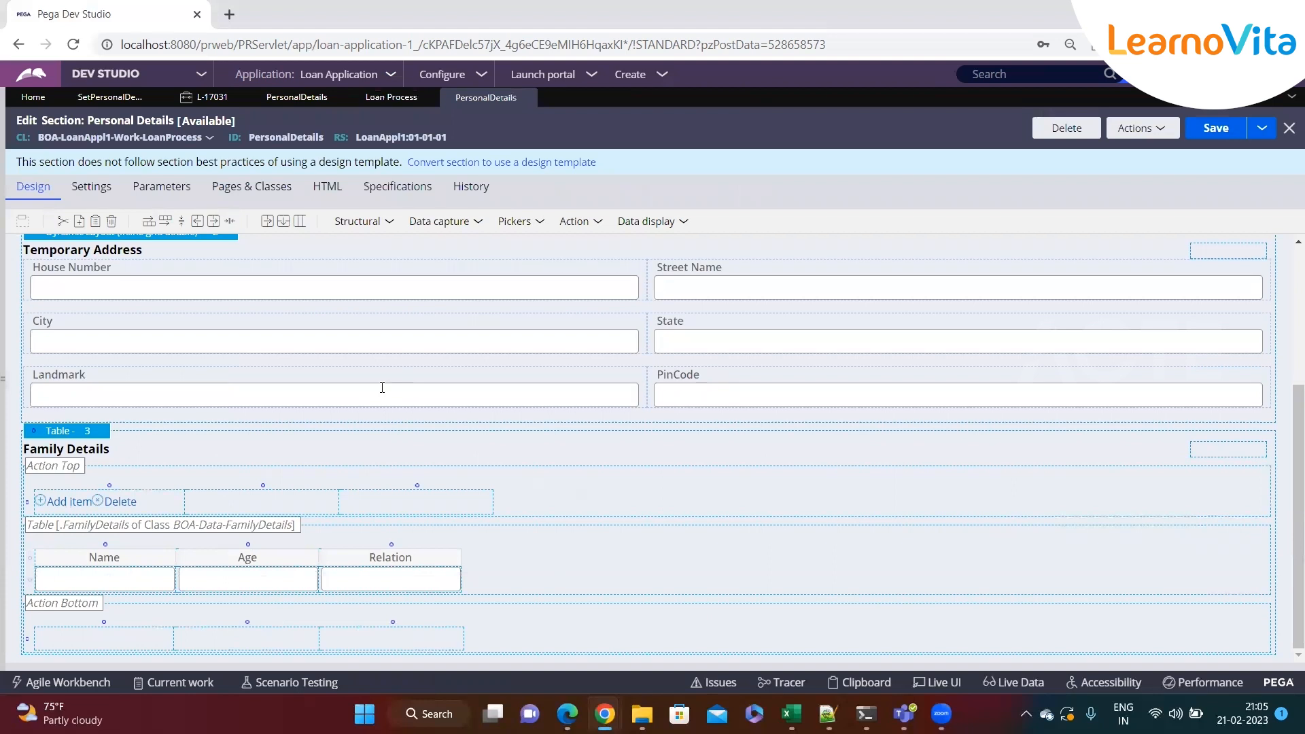
{"action": "scroll", "coordinate": [382, 387], "scroll_direction": "up", "scroll_amount": 1}
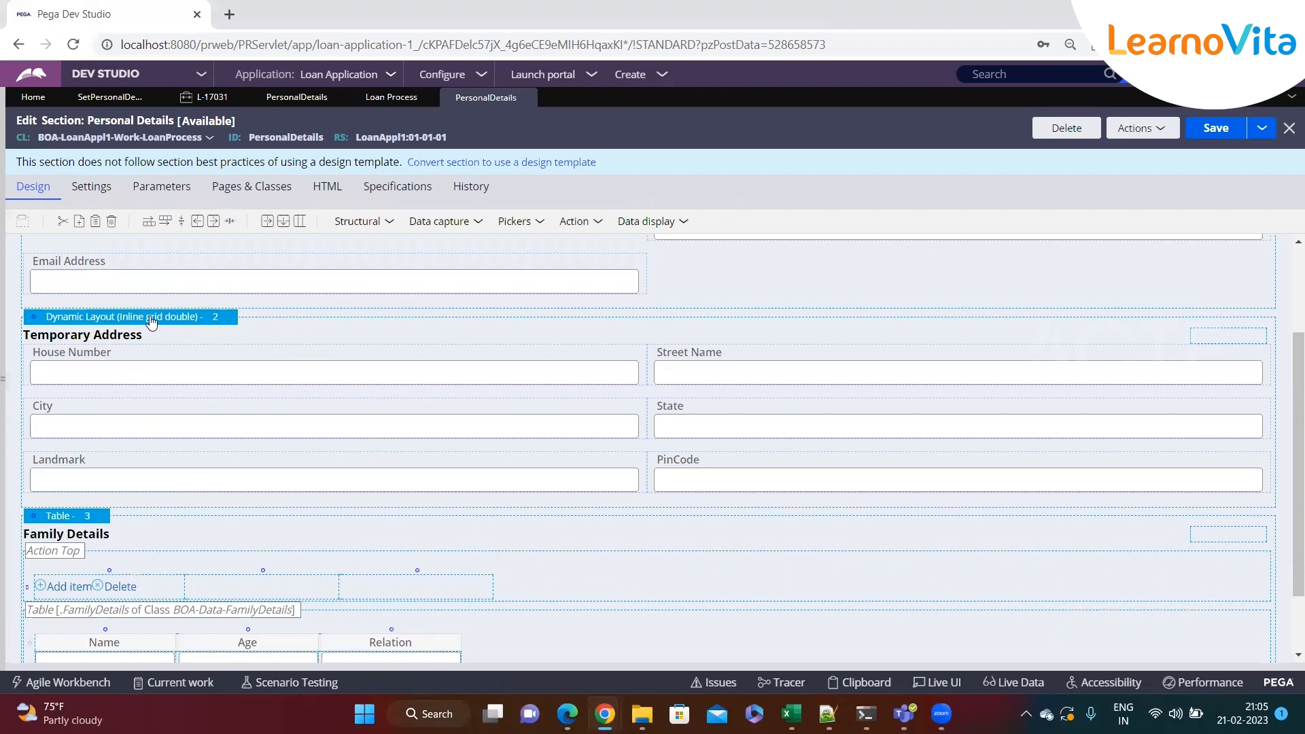
{"action": "left_click", "coordinate": [602, 372]}
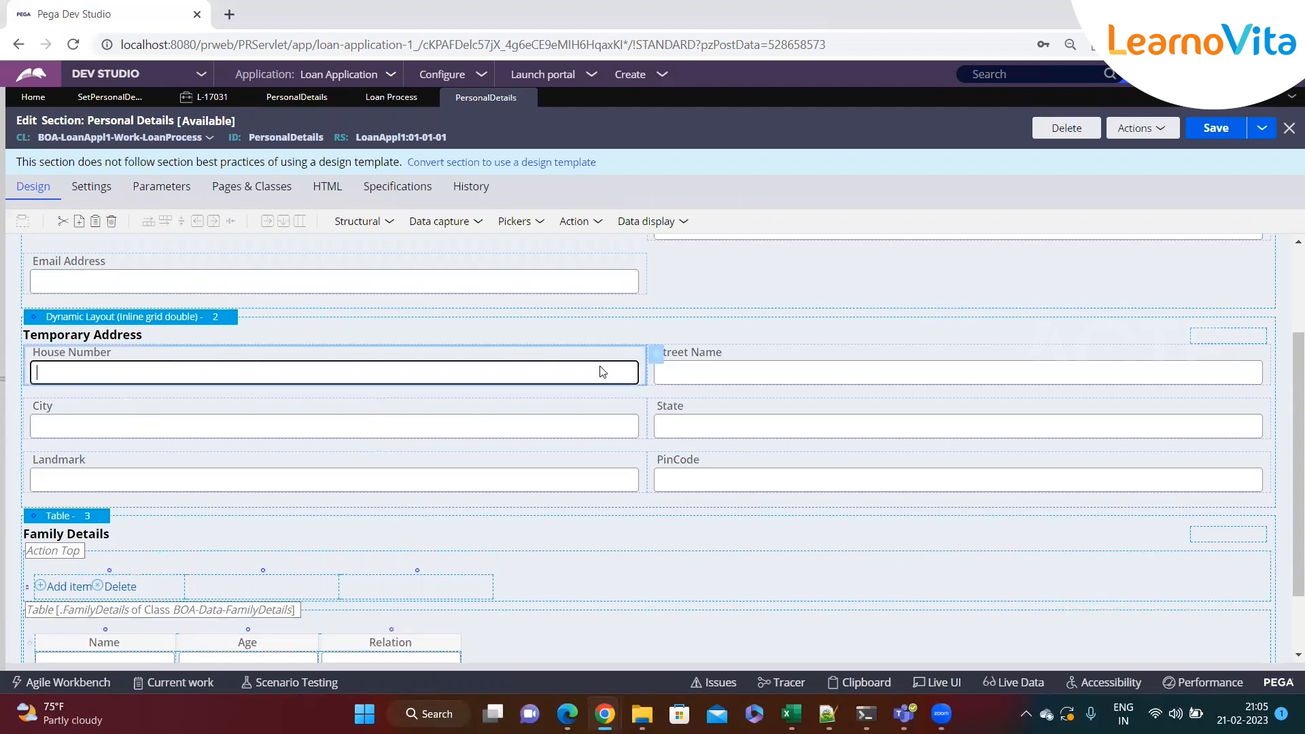
Expand the LoanProcess class and its Data Model in the App explorer
{"action": "left_click", "coordinate": [4, 483]}
{"action": "left_click", "coordinate": [44, 270]}
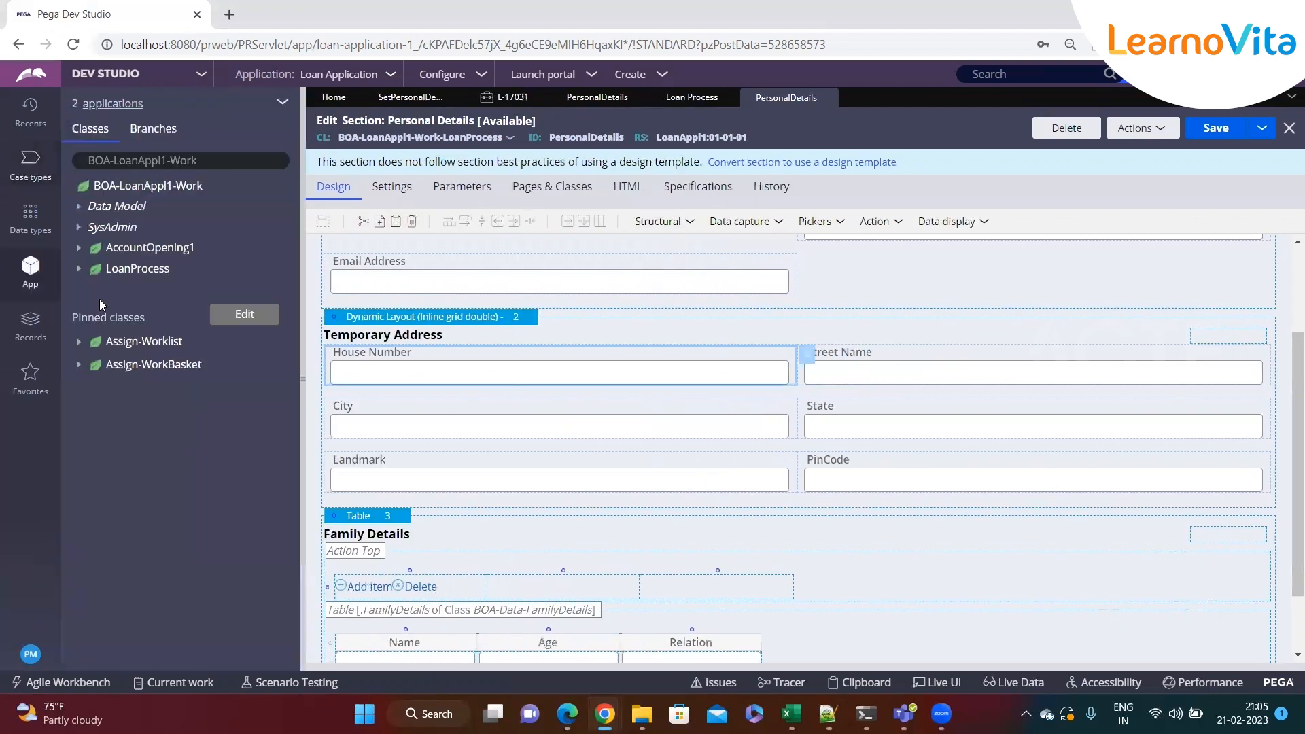
{"action": "left_click", "coordinate": [79, 270]}
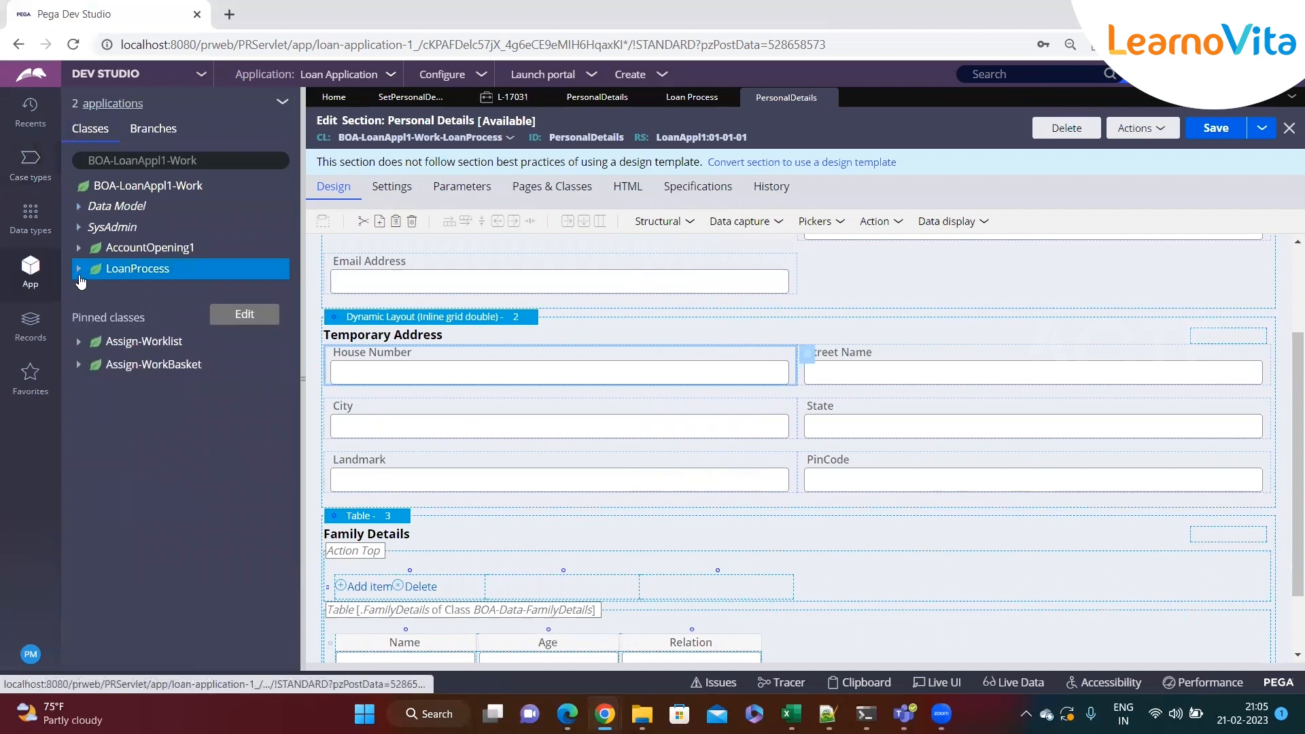
{"action": "left_click", "coordinate": [79, 274]}
{"action": "left_click", "coordinate": [78, 273]}
{"action": "left_click", "coordinate": [91, 291]}
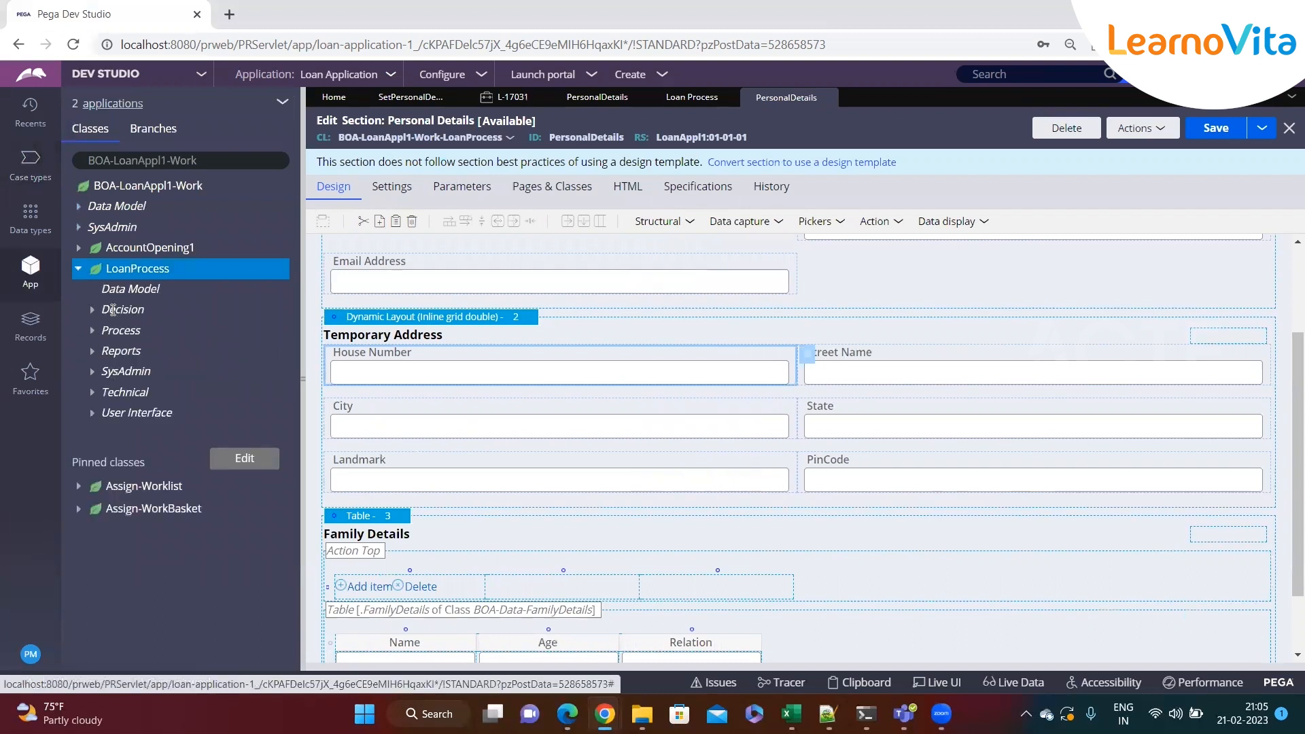
{"action": "left_click", "coordinate": [107, 352]}
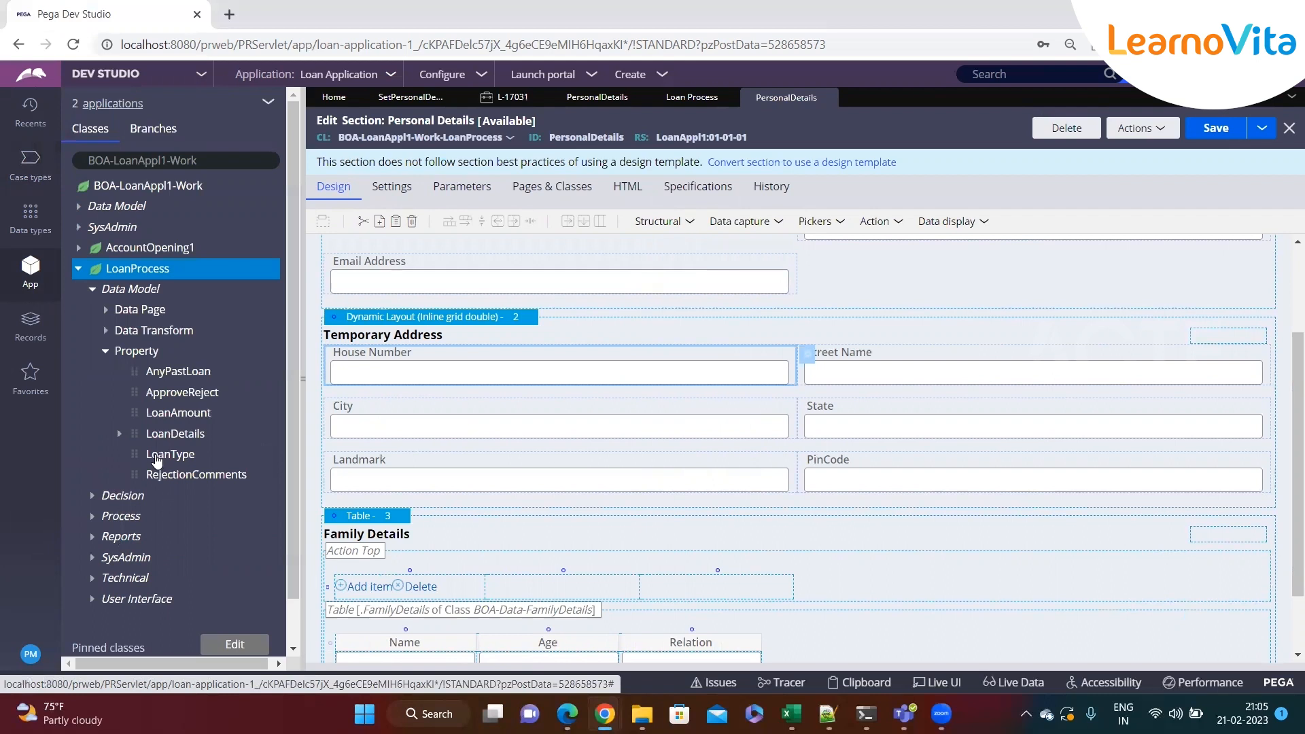
Save a copy of the work class's TemporaryAddress property as a new property labelled Permanent Address
{"action": "left_click", "coordinate": [80, 208]}
{"action": "left_click", "coordinate": [94, 227]}
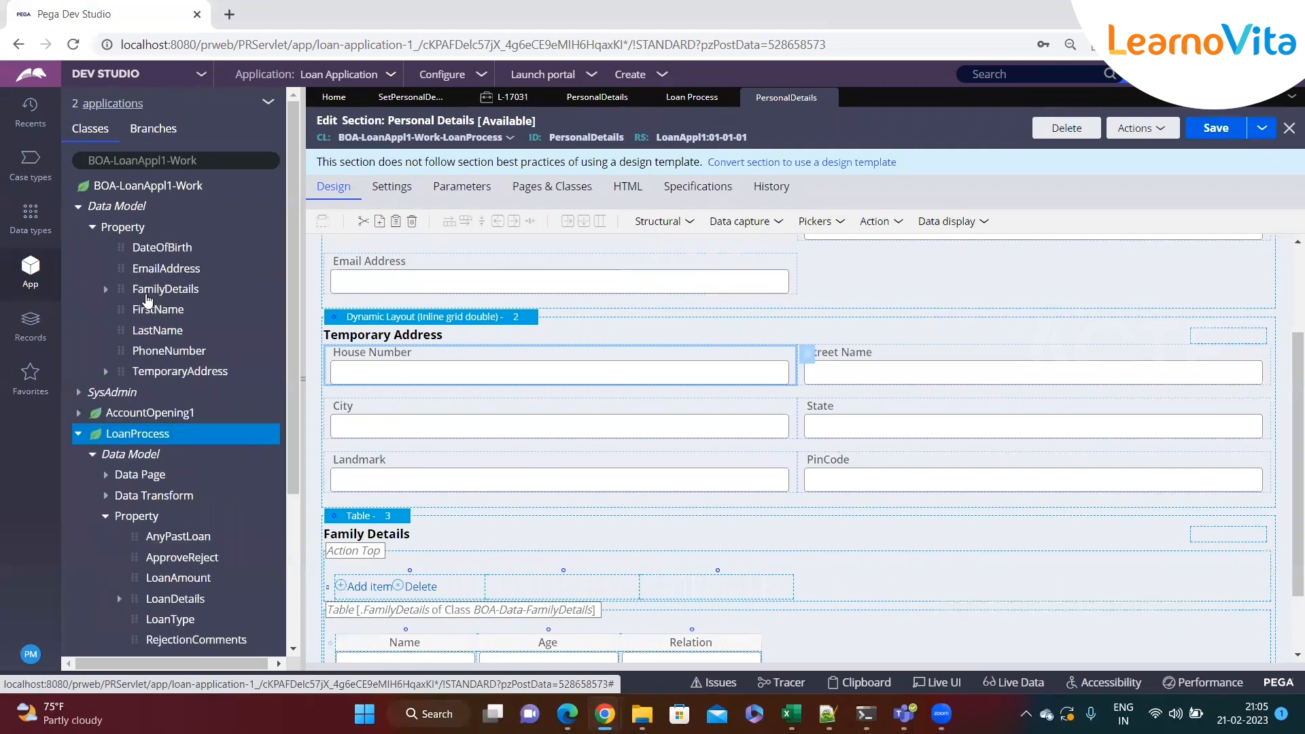
{"action": "left_click", "coordinate": [156, 373]}
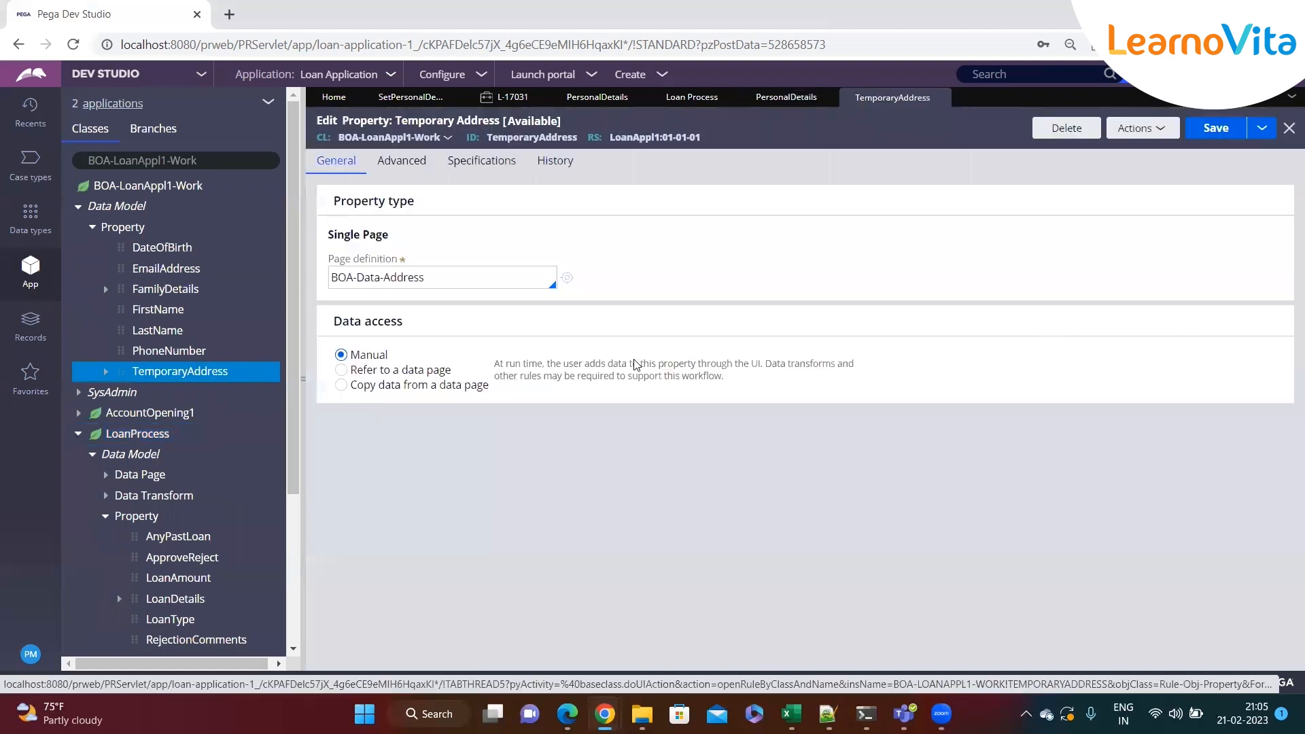
{"action": "left_click", "coordinate": [1262, 128]}
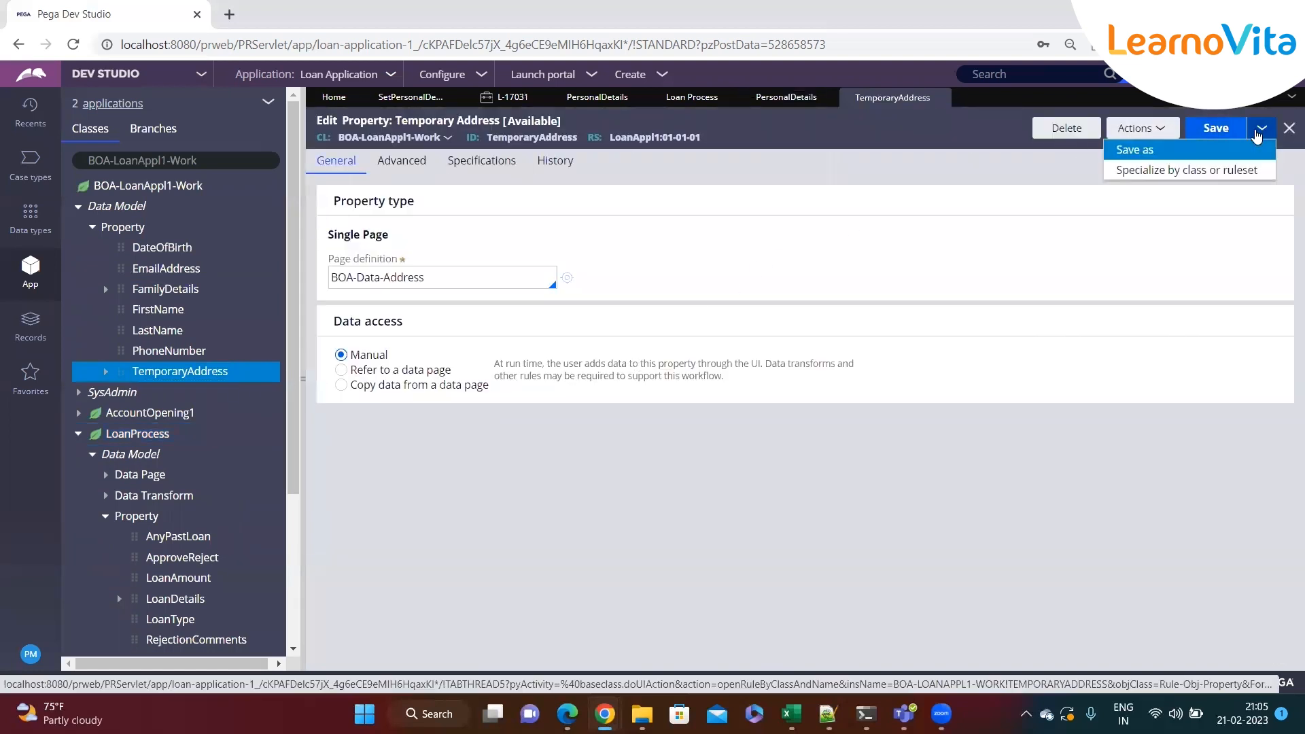
{"action": "left_click", "coordinate": [1197, 151]}
{"action": "left_click", "coordinate": [499, 248]}
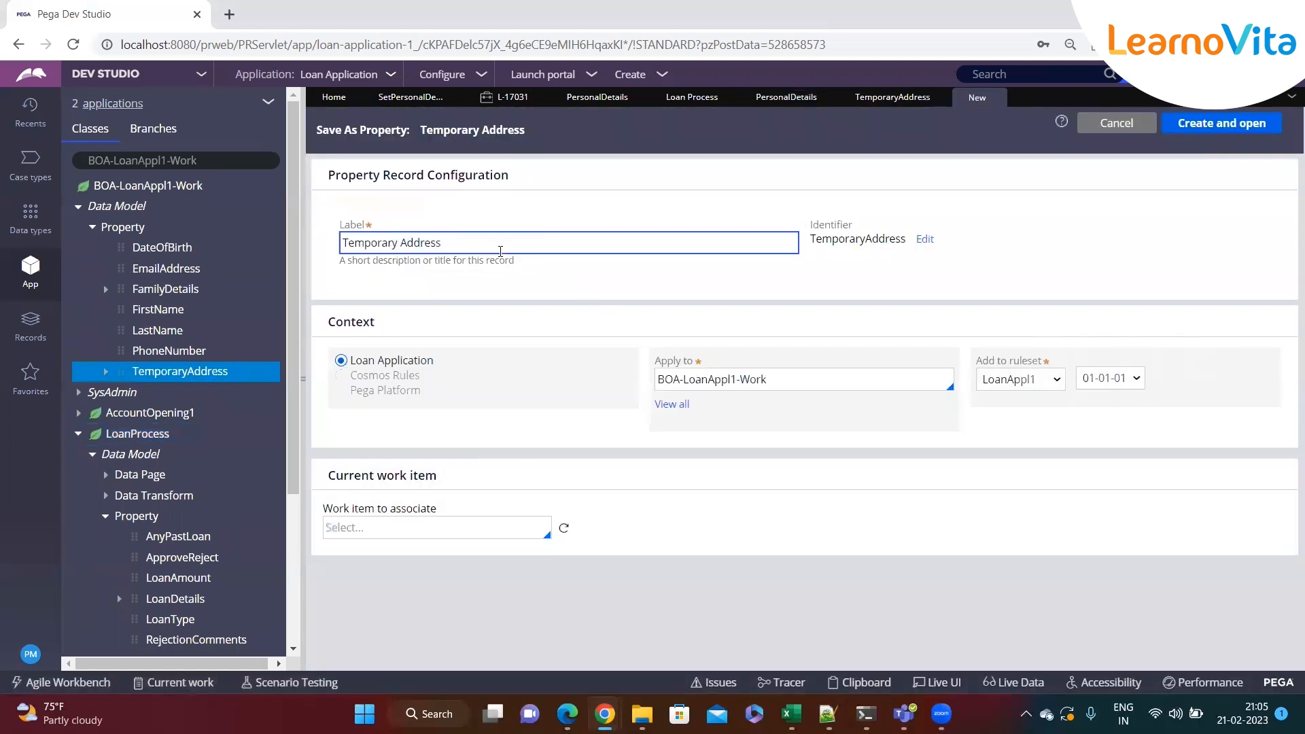
{"action": "double_click", "coordinate": [394, 247]}
{"action": "type", "text": "Permannet"}
{"action": "right_click", "coordinate": [368, 244]}
{"action": "left_click", "coordinate": [394, 259]}
{"action": "left_click", "coordinate": [1153, 191]}
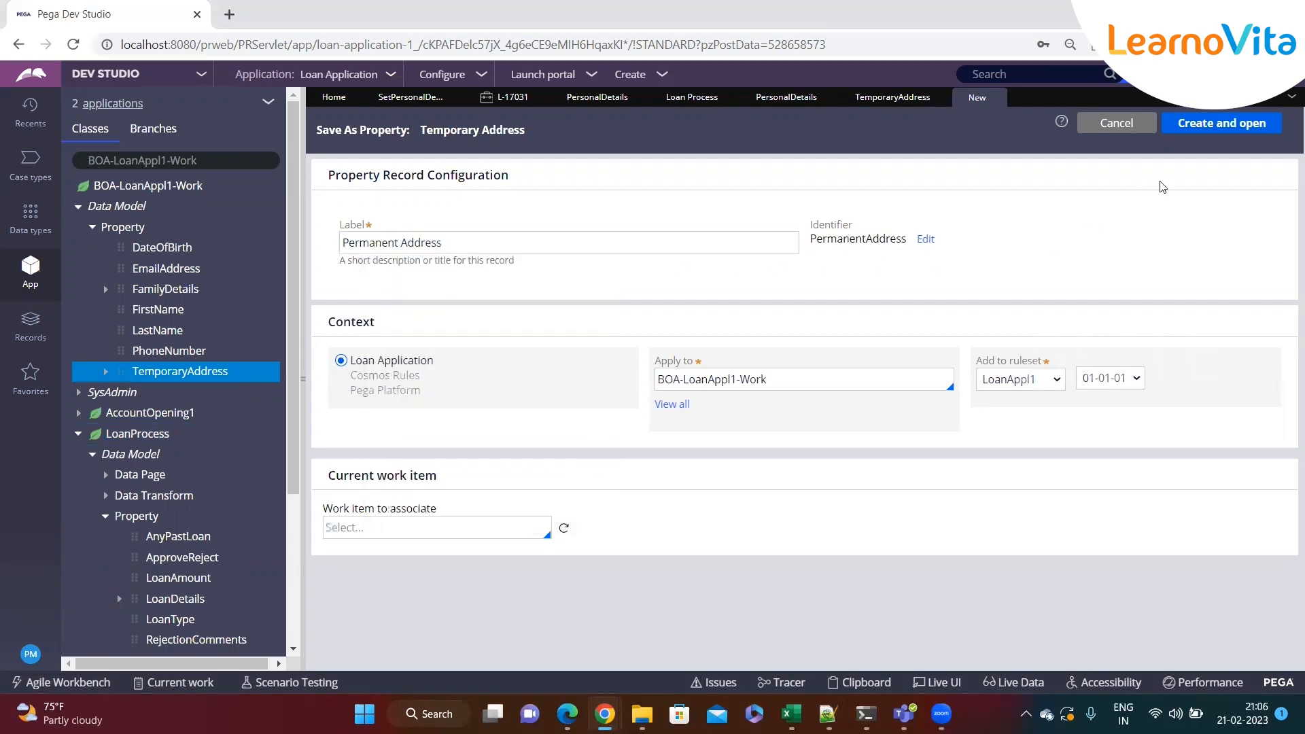
{"action": "left_click", "coordinate": [1213, 133]}
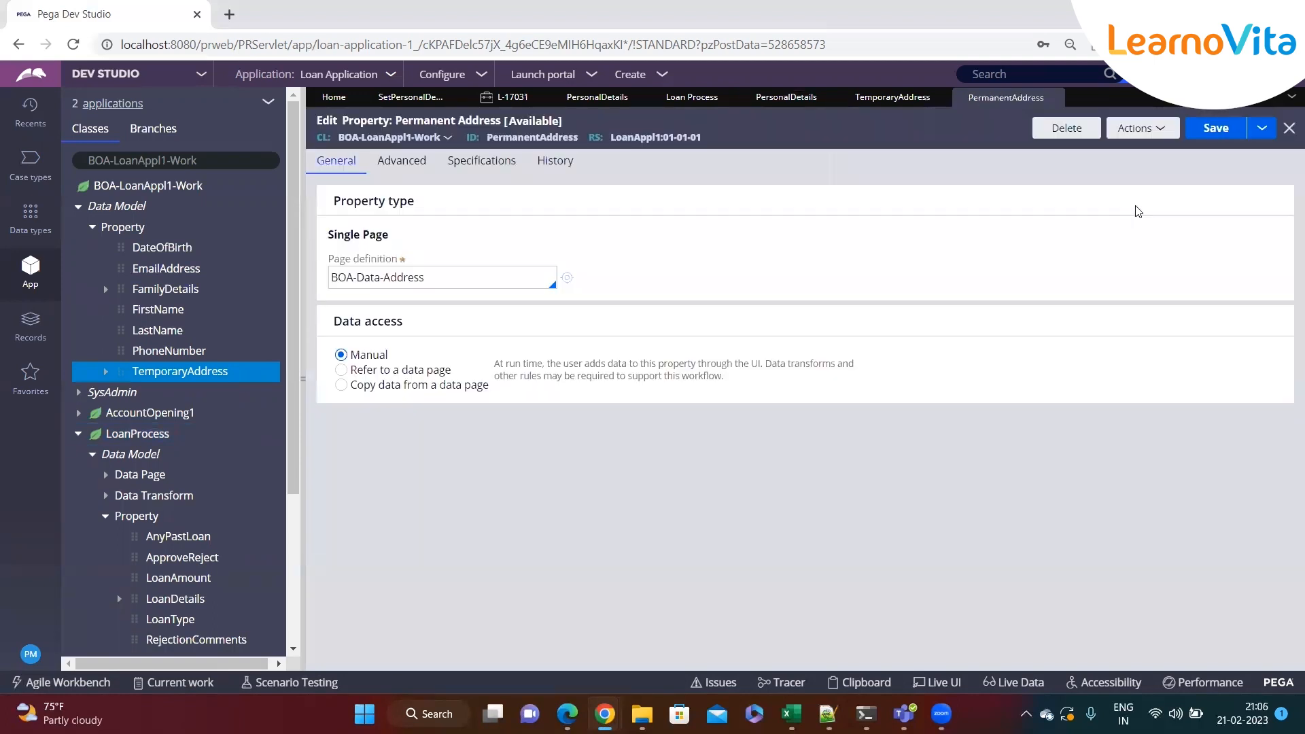
{"action": "left_click", "coordinate": [1216, 127]}
Refresh the App explorer and expand the work class's Data Model properties
{"action": "left_click", "coordinate": [265, 106]}
{"action": "left_click", "coordinate": [279, 151]}
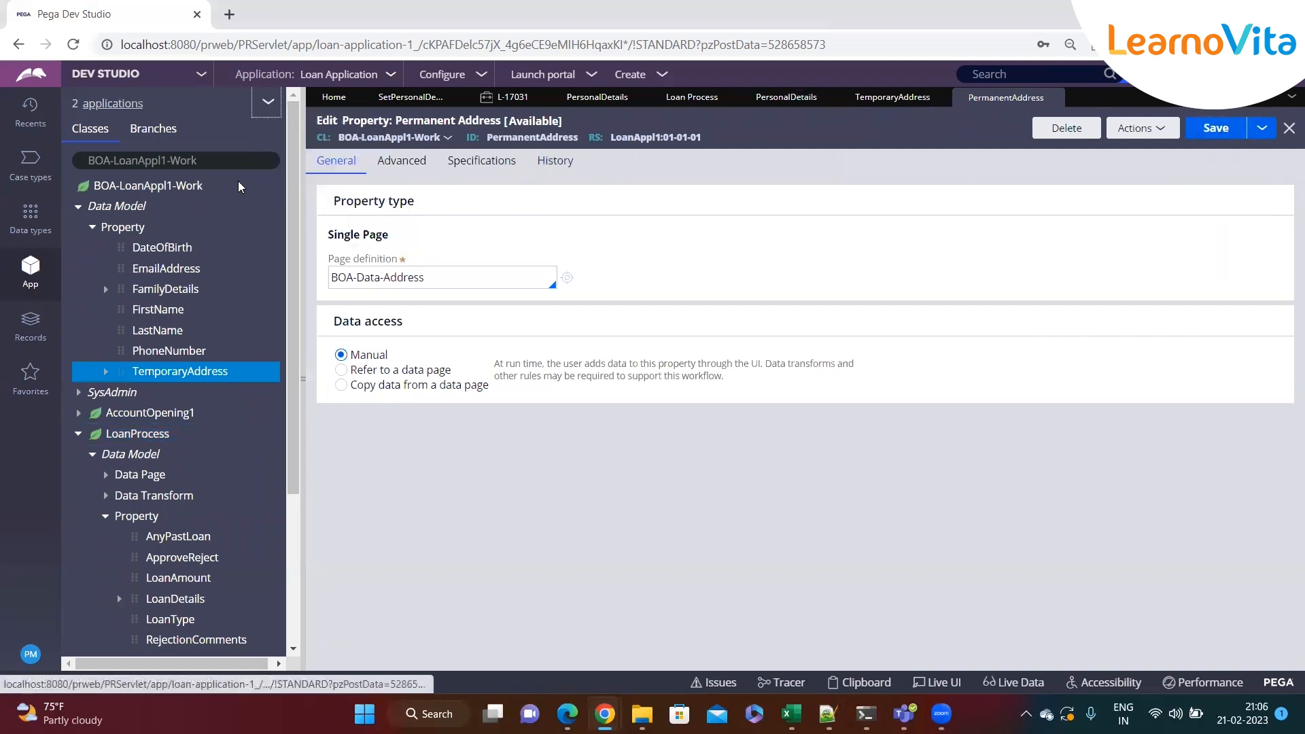
{"action": "left_click", "coordinate": [75, 211]}
{"action": "left_click", "coordinate": [91, 227]}
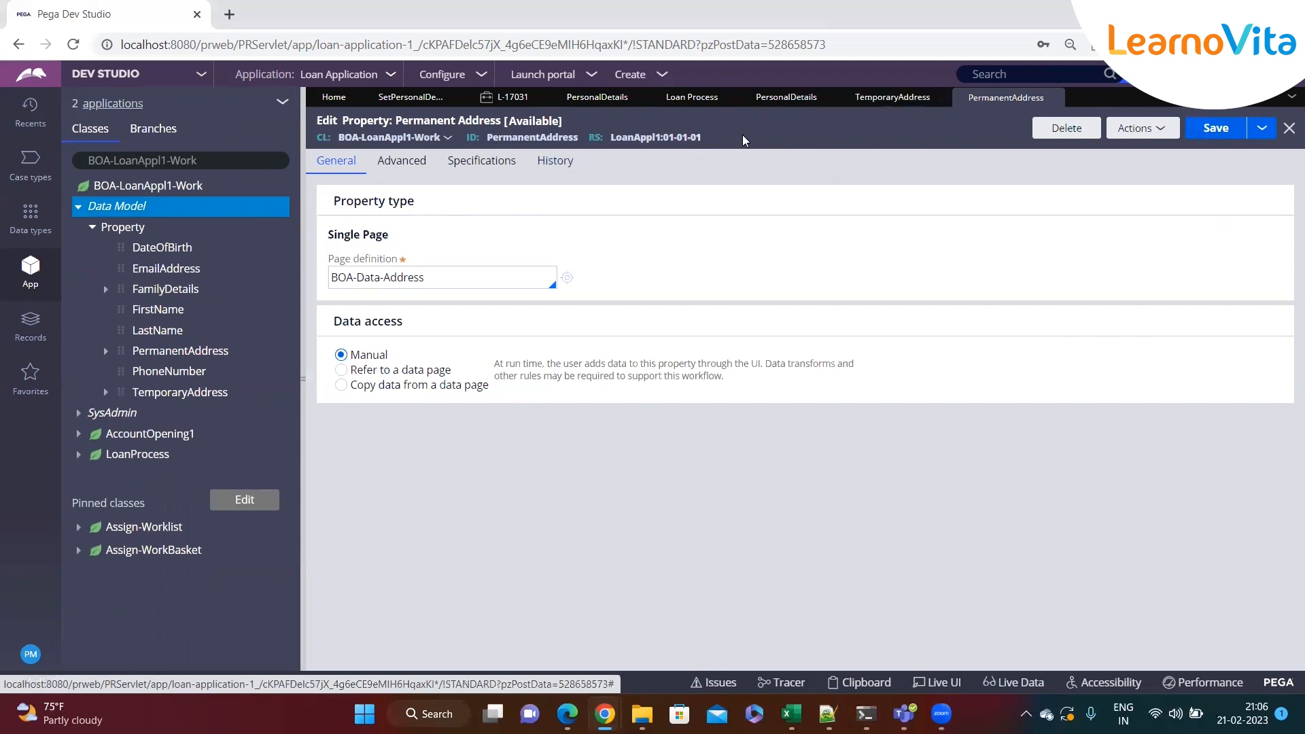
Duplicate the Temporary Address dynamic layout in the Personal Details section
{"action": "left_click", "coordinate": [786, 98]}
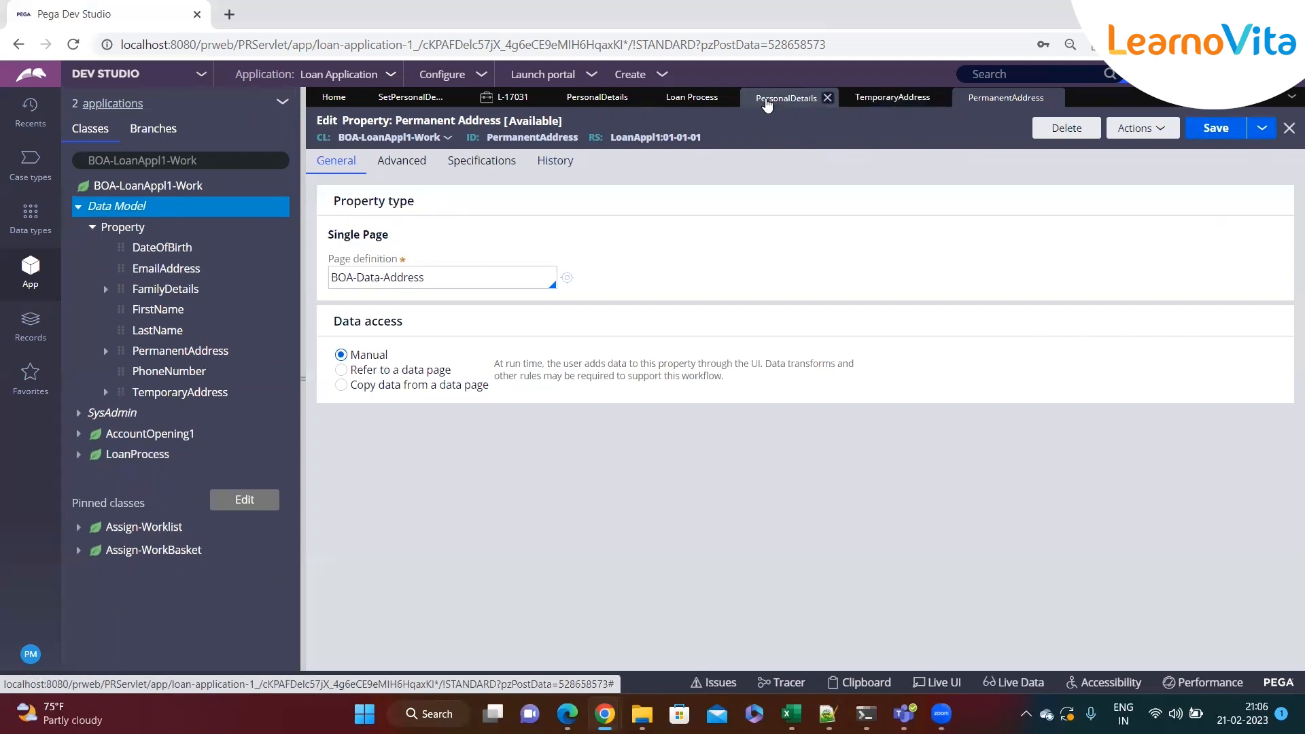
{"action": "left_click", "coordinate": [304, 377]}
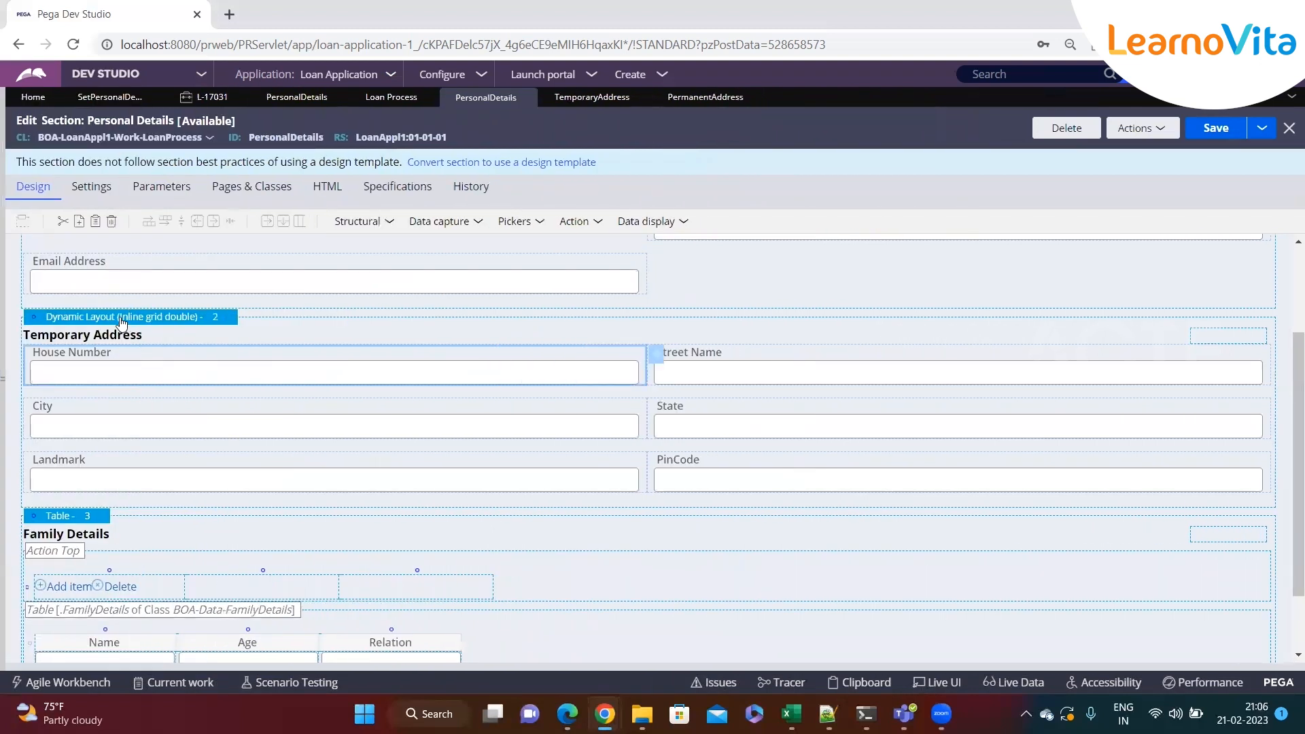
{"action": "right_click", "coordinate": [119, 321]}
{"action": "left_click", "coordinate": [142, 348]}
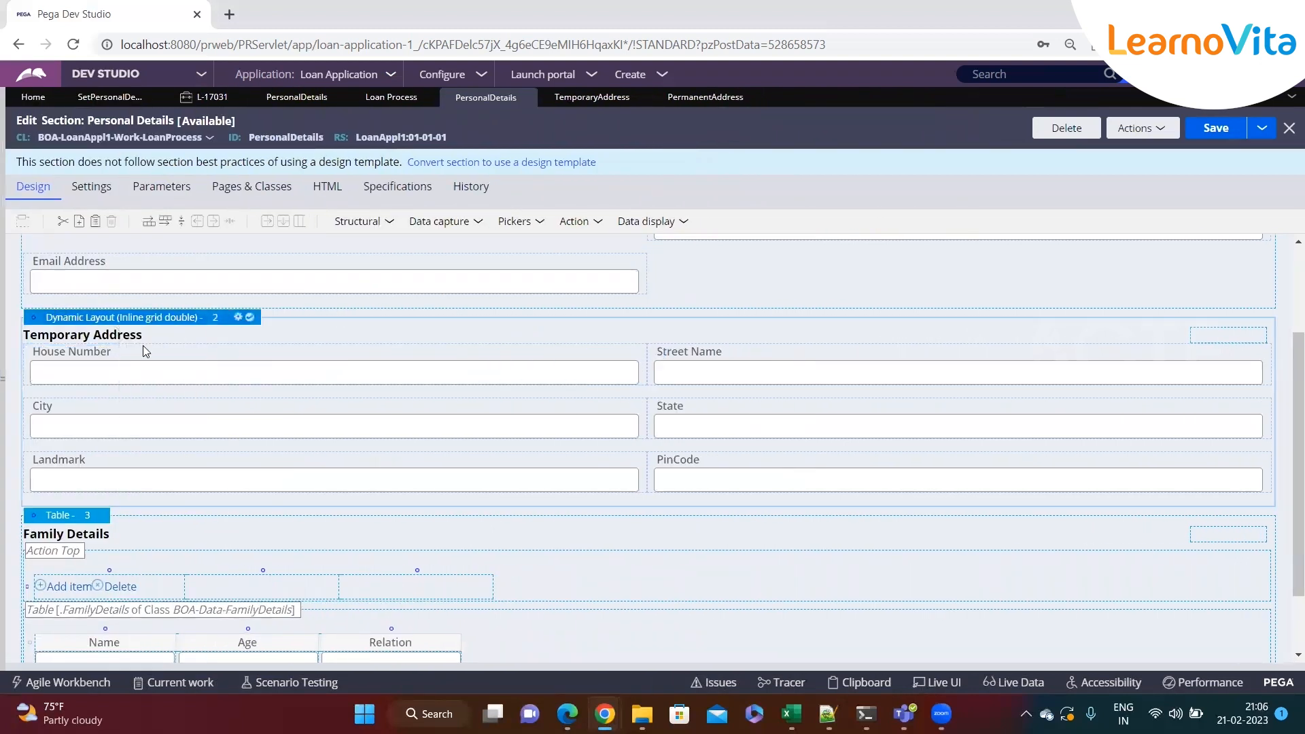
{"action": "right_click", "coordinate": [118, 321]}
{"action": "left_click", "coordinate": [155, 387]}
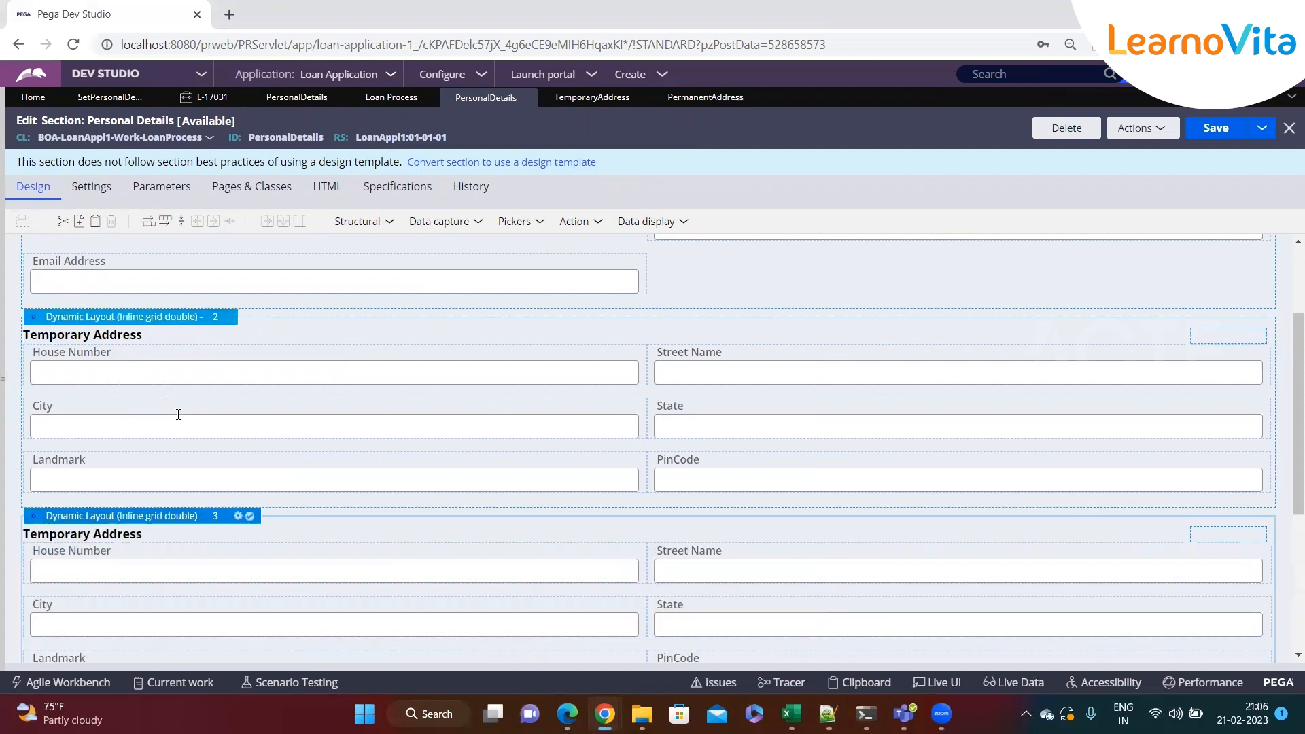
Set the duplicated layout's title to Permanent Address
{"action": "scroll", "coordinate": [204, 510], "scroll_direction": "down", "scroll_amount": 3}
{"action": "left_click", "coordinate": [263, 401]}
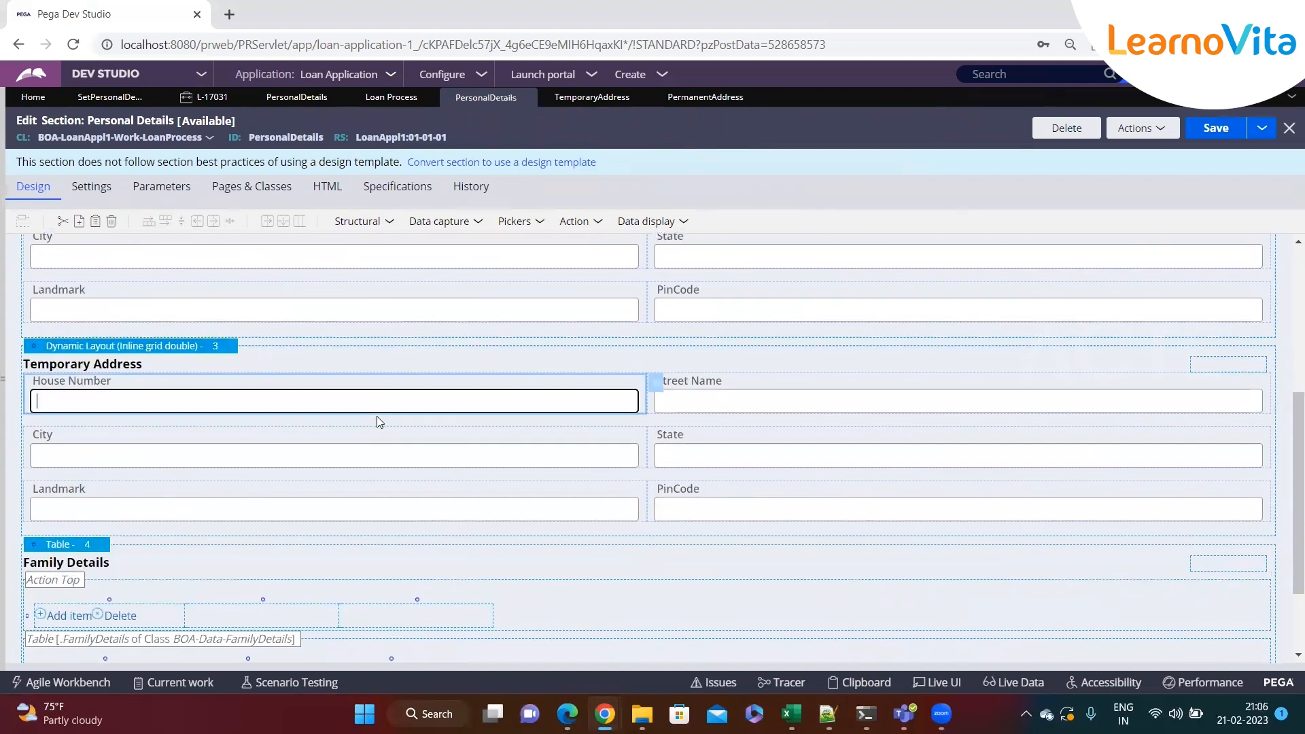
{"action": "left_click", "coordinate": [188, 348]}
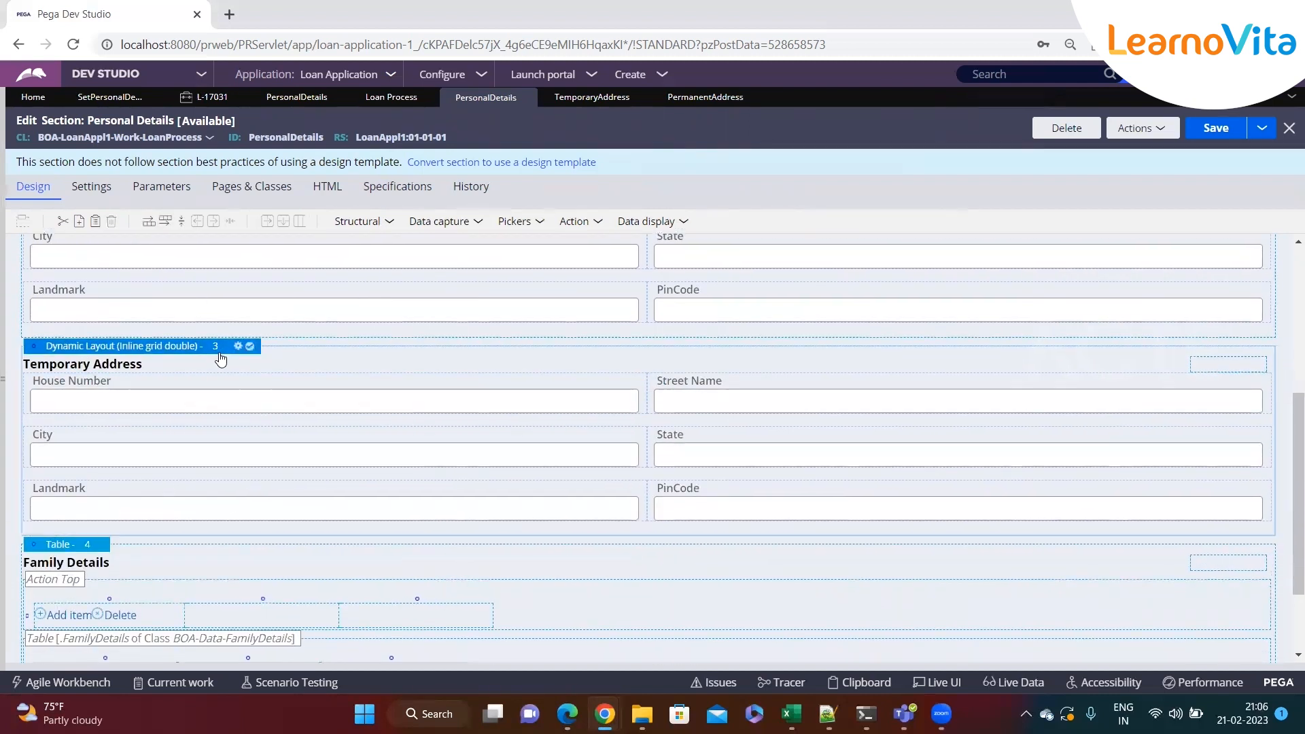
{"action": "left_click", "coordinate": [238, 347]}
{"action": "left_click", "coordinate": [694, 395]}
{"action": "double_click", "coordinate": [694, 395]}
{"action": "type", "text": "PerAddress"}
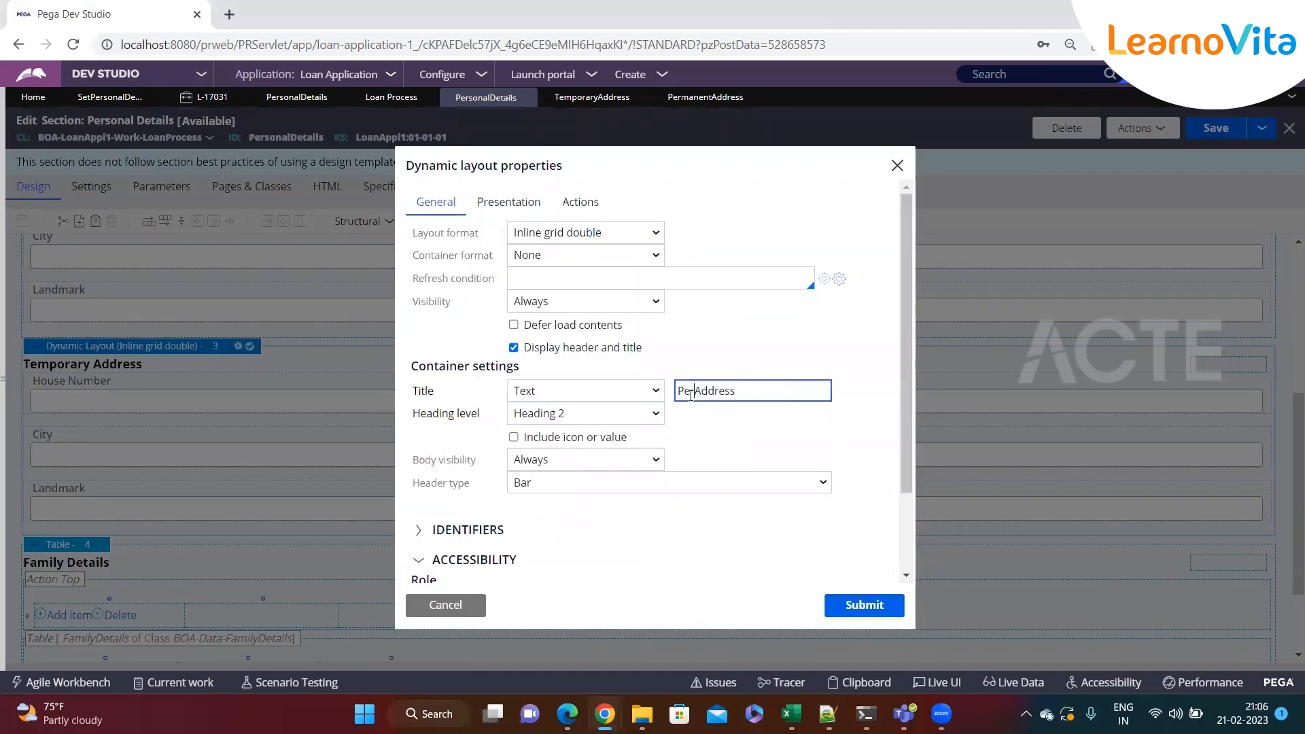
{"action": "type", "text": "nent"}
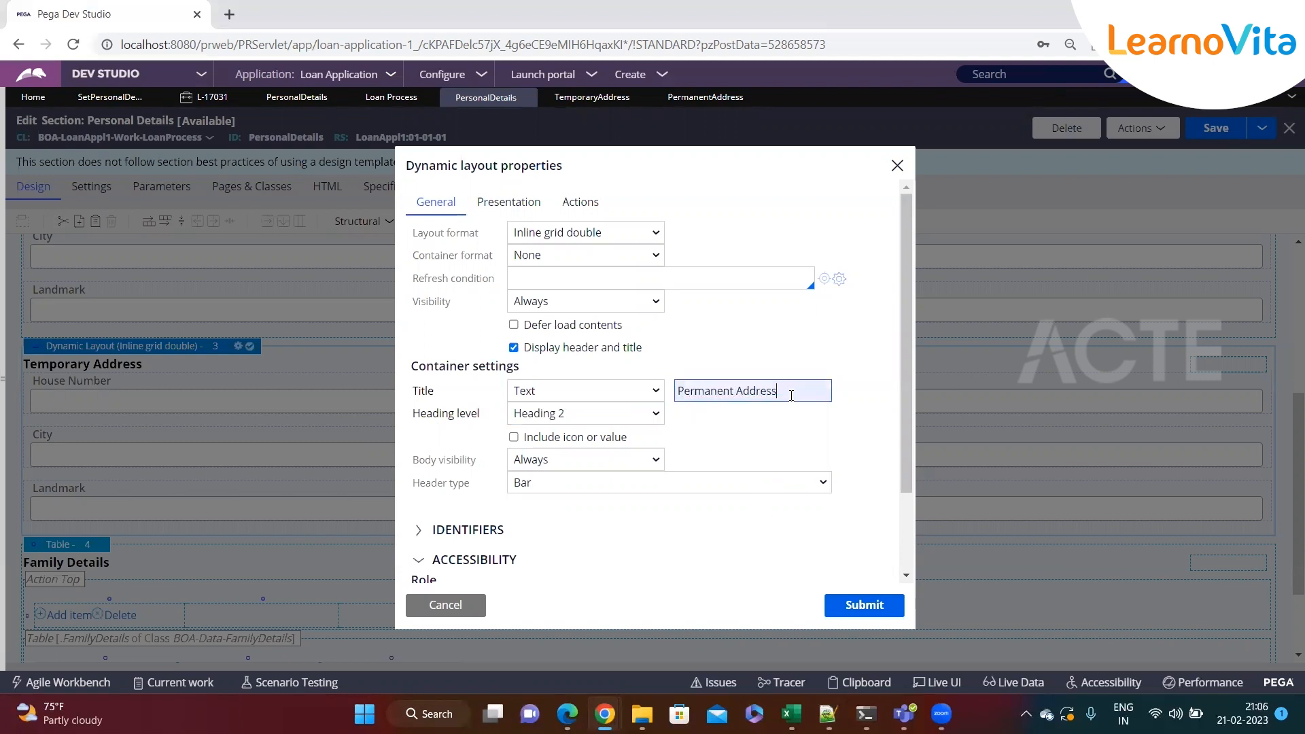
{"action": "left_click", "coordinate": [843, 596]}
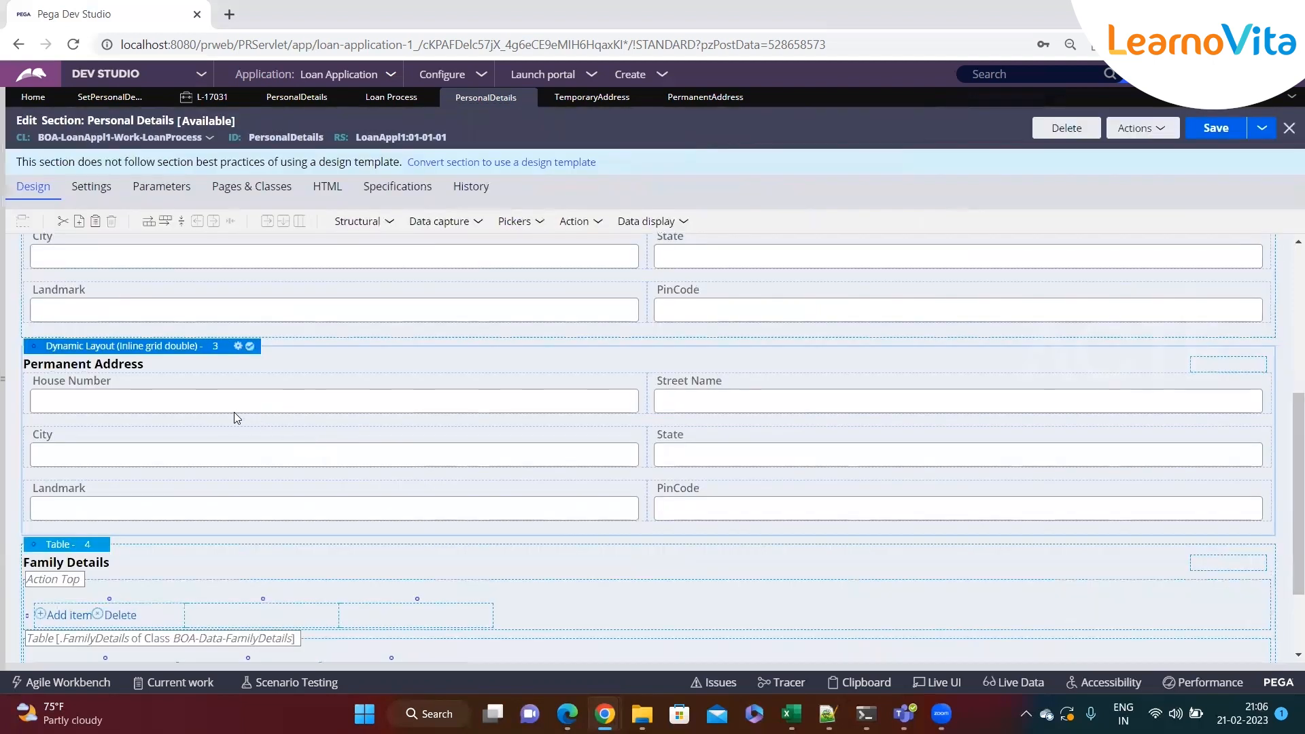
Bind the new layout's House Number field to .PermanentAddress.HouseNumber
{"action": "left_click", "coordinate": [654, 382]}
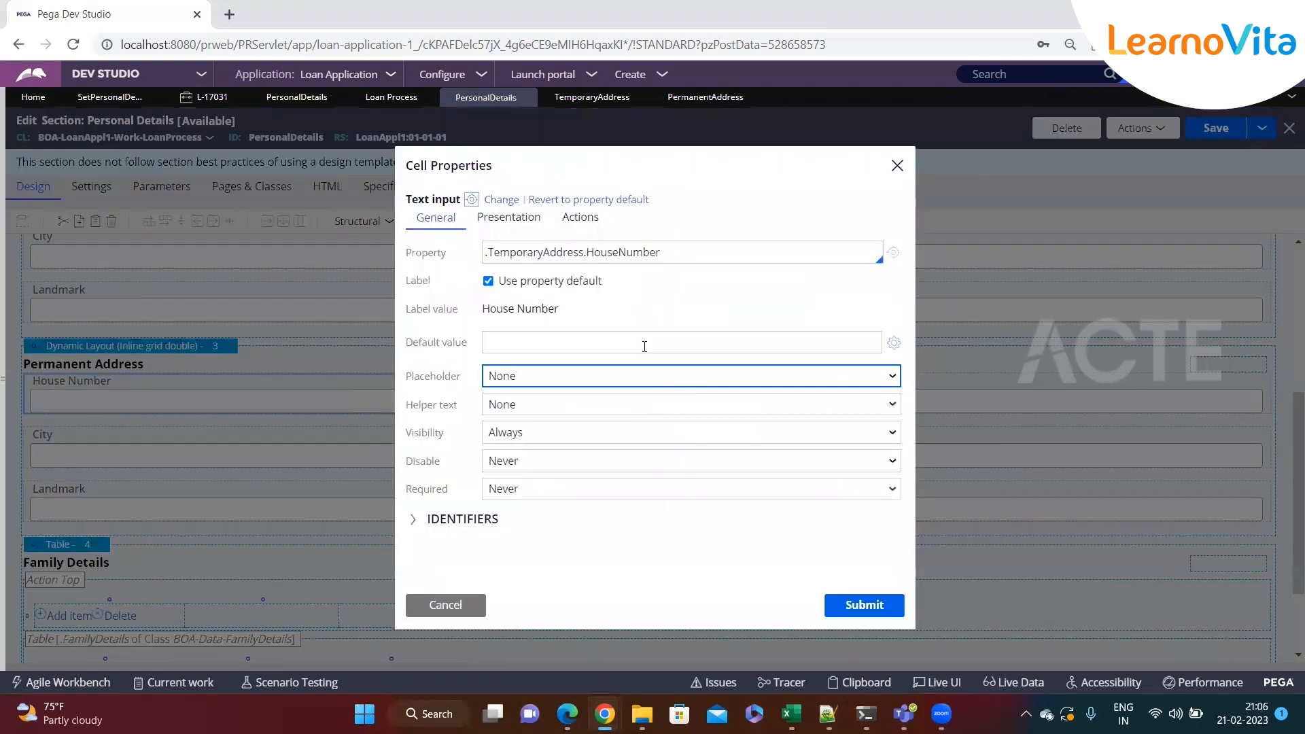
{"action": "double_click", "coordinate": [524, 256]}
{"action": "key", "text": "BackSpace"}
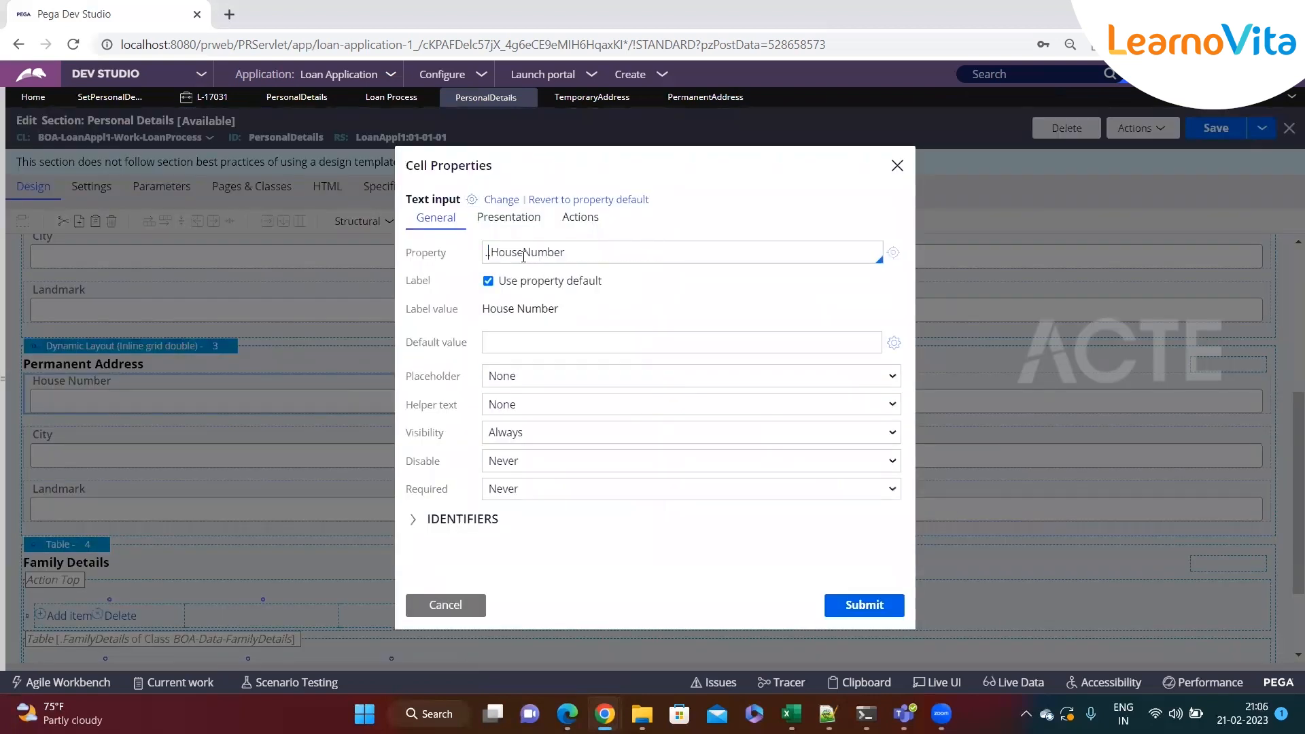
{"action": "key", "text": "Down"}
{"action": "key", "text": "Down"}
{"action": "key", "text": "Down"}
{"action": "key", "text": "Down"}
{"action": "key", "text": "Down"}
{"action": "key", "text": "Down"}
{"action": "key", "text": "Down"}
{"action": "key", "text": "Down"}
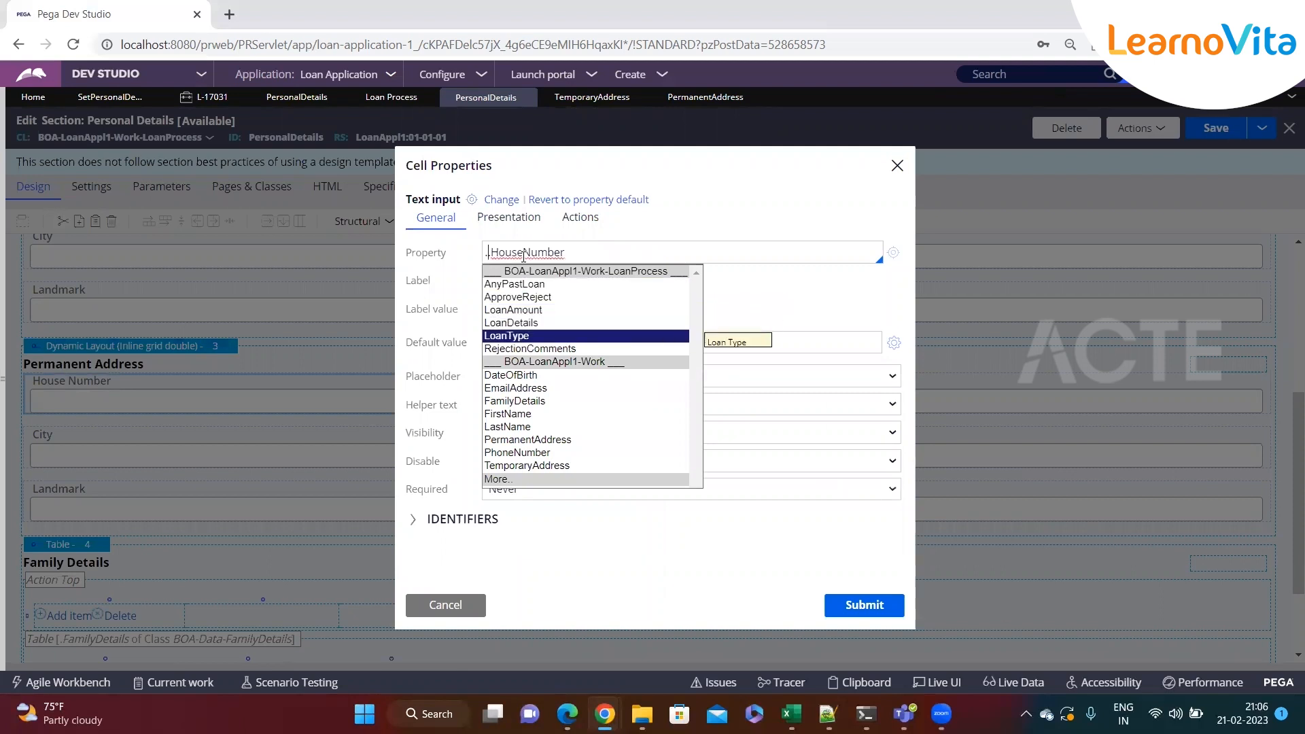
{"action": "key", "text": "Down"}
{"action": "key", "text": "Down"}
{"action": "key", "text": "Down"}
{"action": "key", "text": "Down"}
{"action": "key", "text": "Return"}
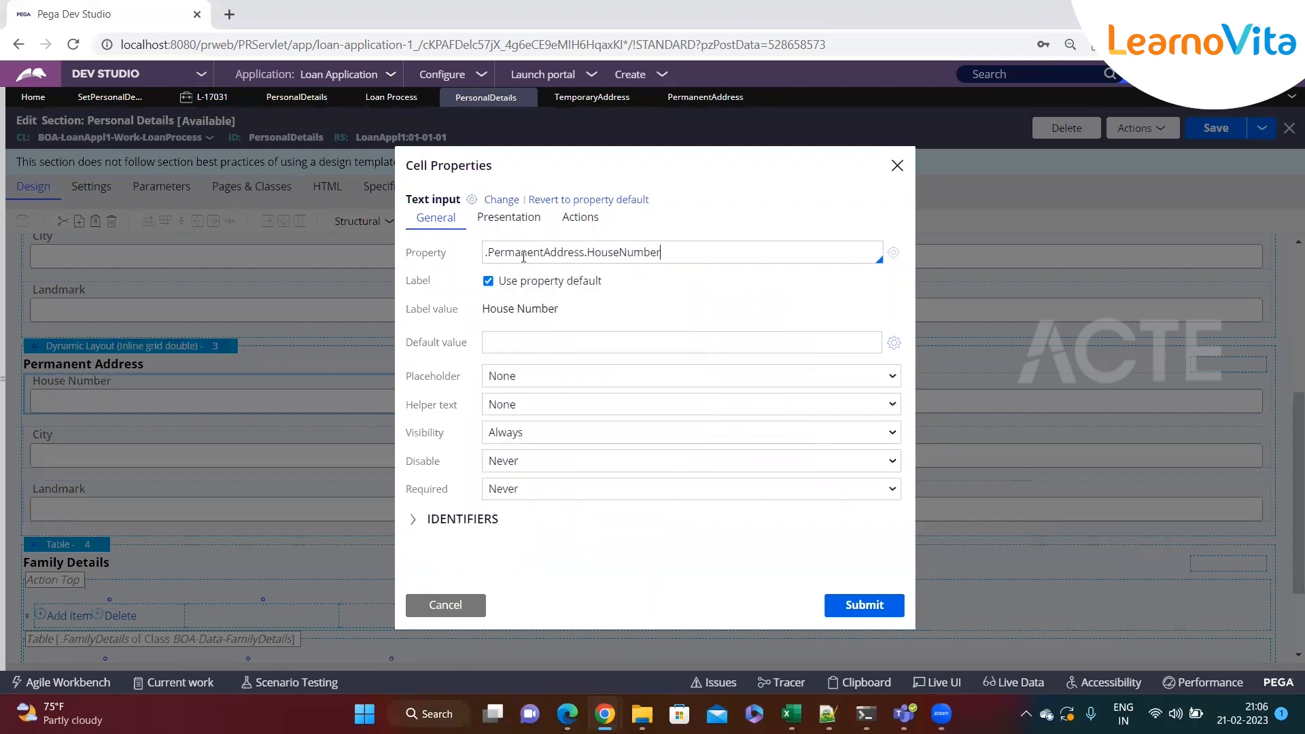
{"action": "double_click", "coordinate": [524, 257]}
{"action": "key", "text": "ctrl+c"}
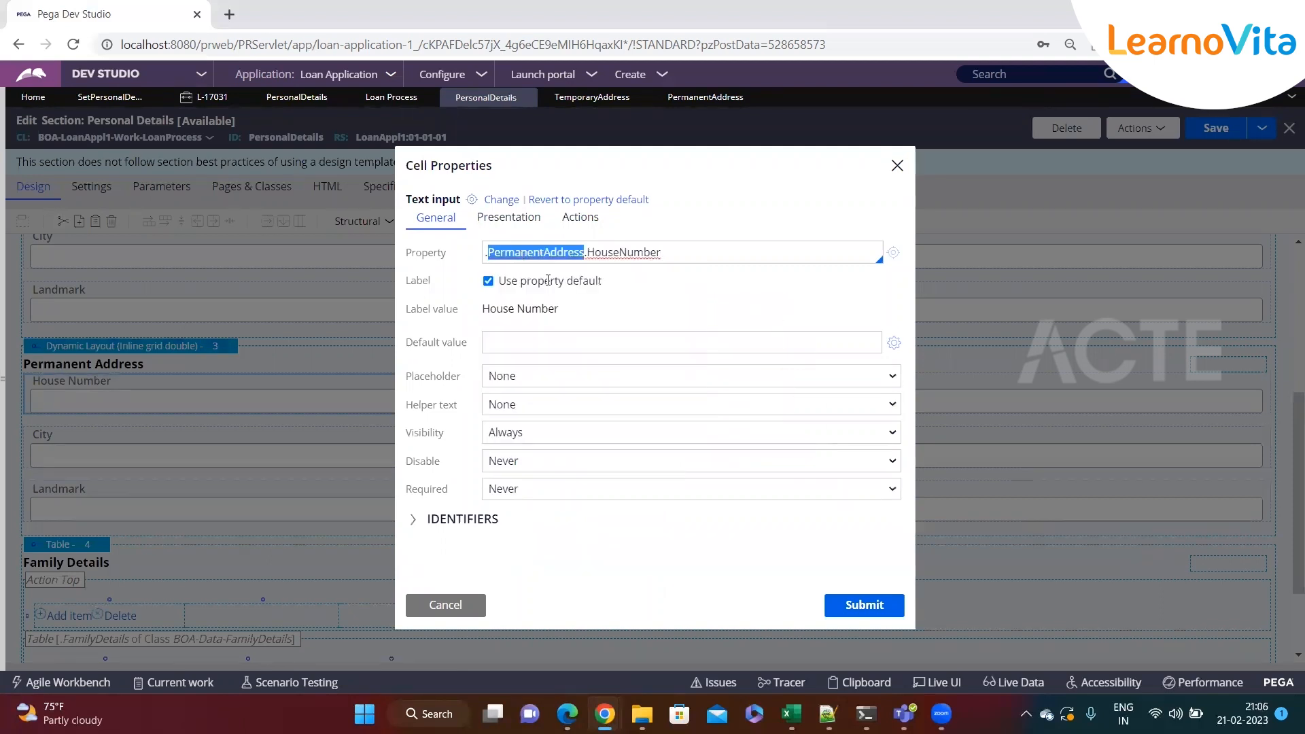
{"action": "left_click", "coordinate": [862, 604]}
Bind the new layout's Street Name field to .PermanentAddress.StreetName
{"action": "left_click", "coordinate": [823, 386]}
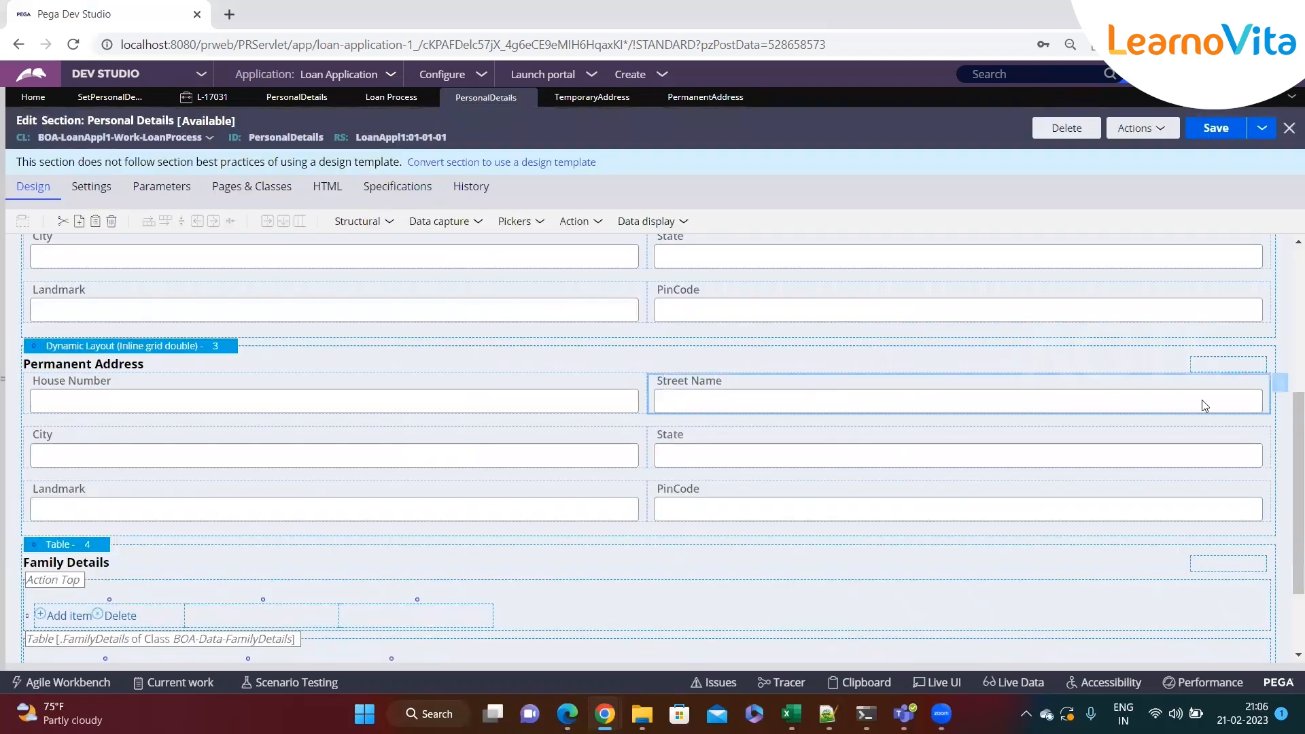
{"action": "left_click", "coordinate": [1286, 387]}
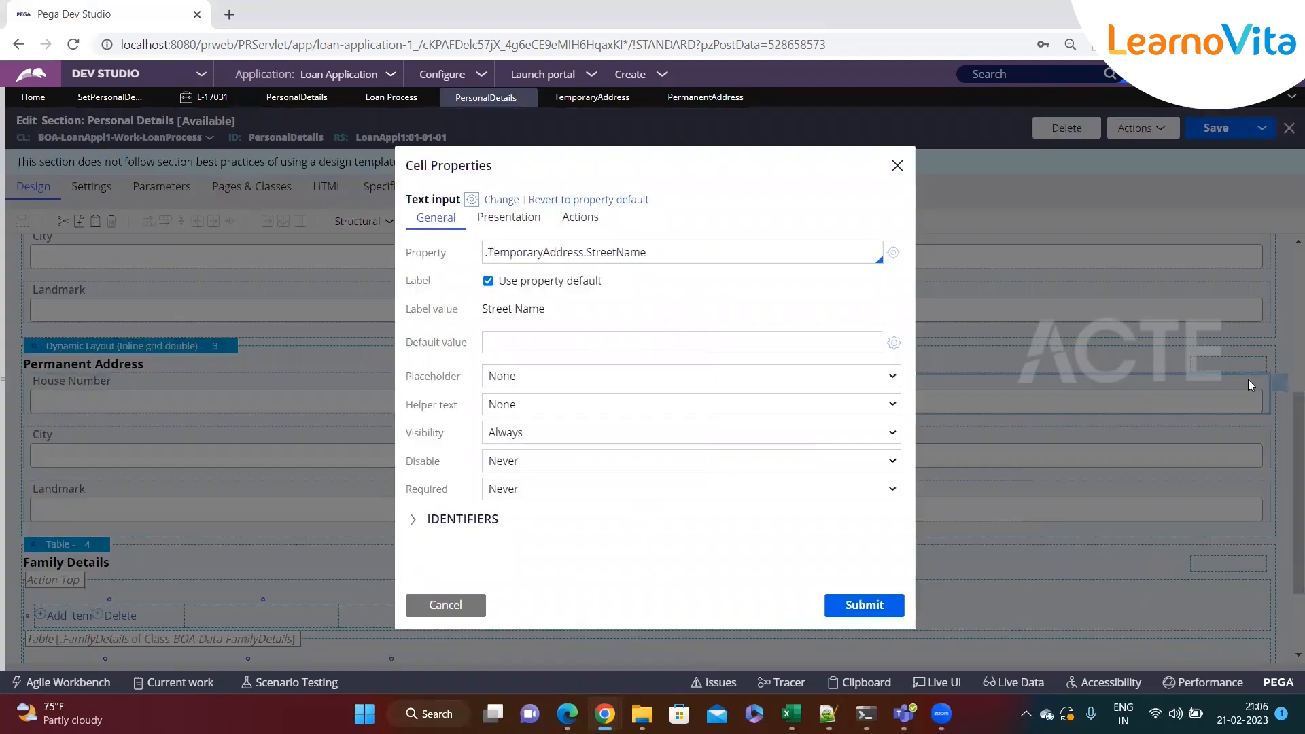
{"action": "double_click", "coordinate": [520, 253]}
{"action": "key", "text": "ctrl+v"}
{"action": "left_click", "coordinate": [864, 604]}
Bind the new layout's City field to the PermanentAddress page
{"action": "left_click", "coordinate": [556, 457]}
{"action": "left_click", "coordinate": [653, 443]}
{"action": "double_click", "coordinate": [532, 253]}
{"action": "key", "text": "ctrl+v"}
{"action": "left_click", "coordinate": [849, 602]}
Bind the new layout's State field to the PermanentAddress page
{"action": "left_click", "coordinate": [755, 455]}
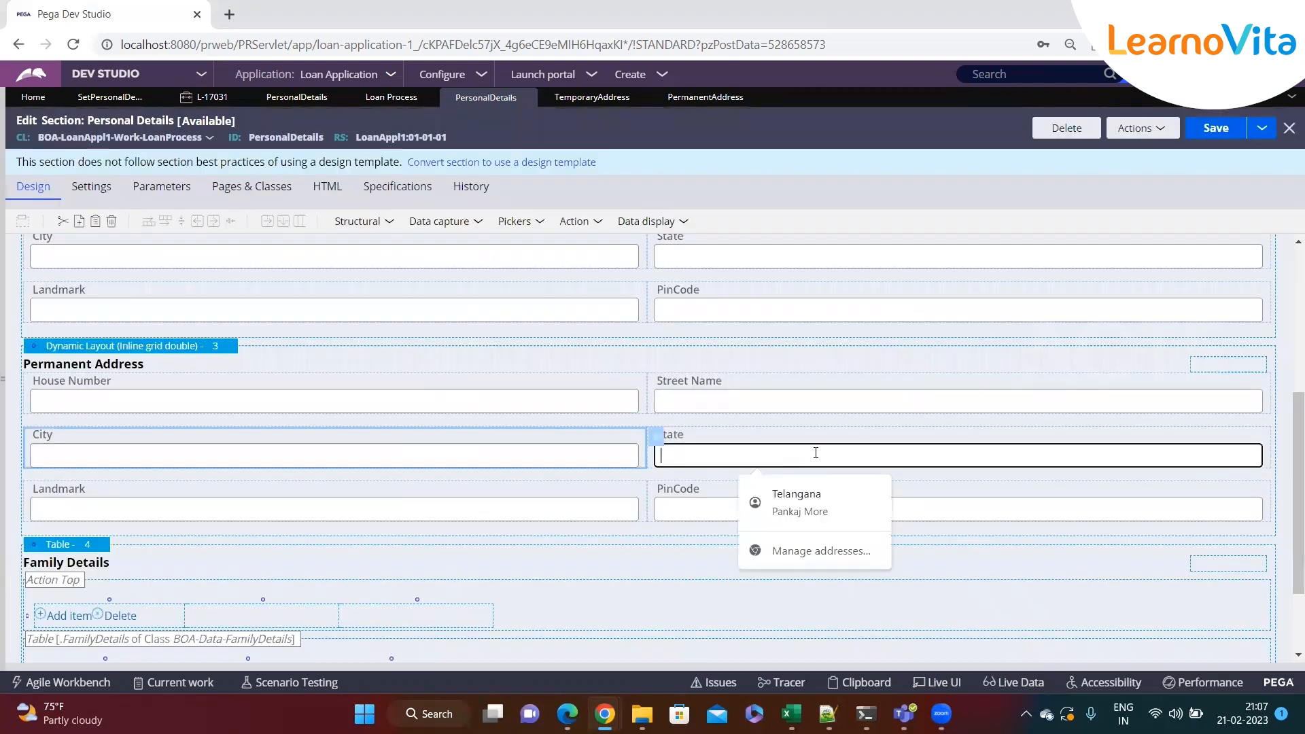
{"action": "left_click", "coordinate": [1280, 436]}
{"action": "double_click", "coordinate": [567, 254]}
{"action": "key", "text": "ctrl+v"}
{"action": "left_click", "coordinate": [856, 601]}
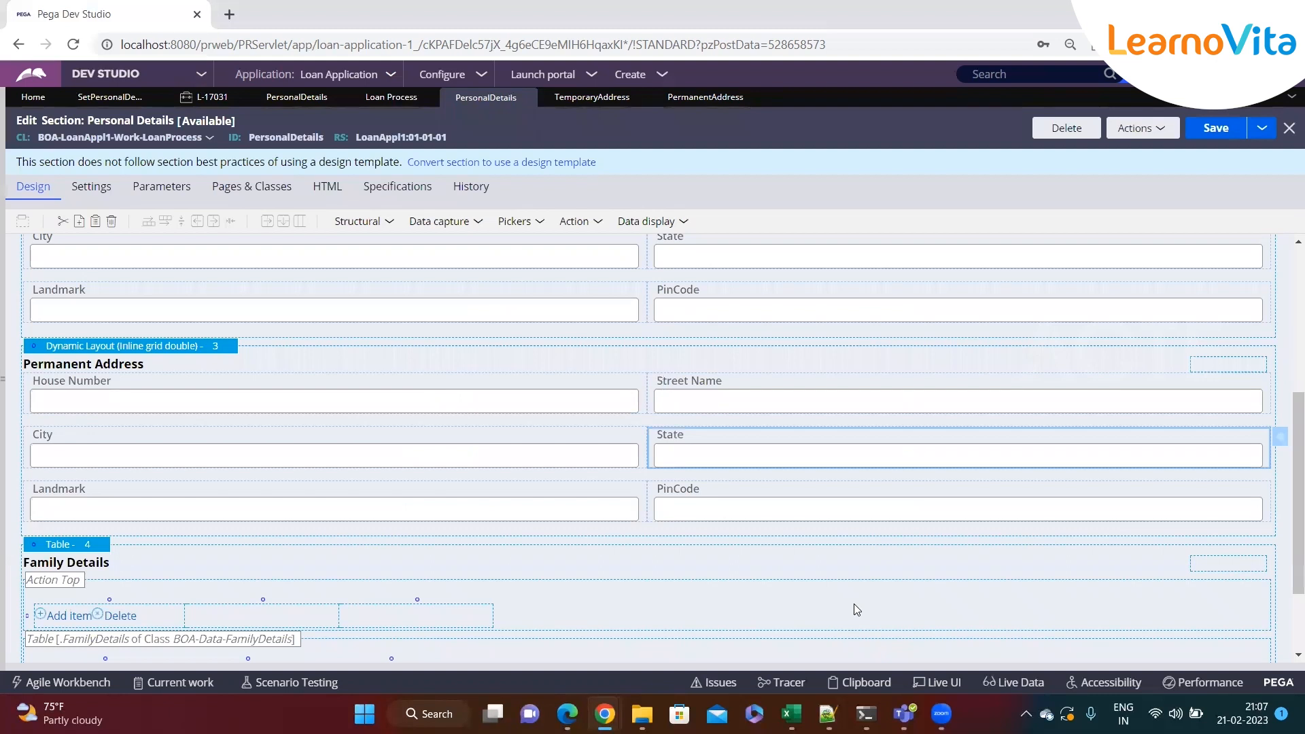
Bind the new layout's Landmark field to .PermanentAddress.Landmark
{"action": "left_click", "coordinate": [615, 510]}
{"action": "left_click", "coordinate": [661, 496]}
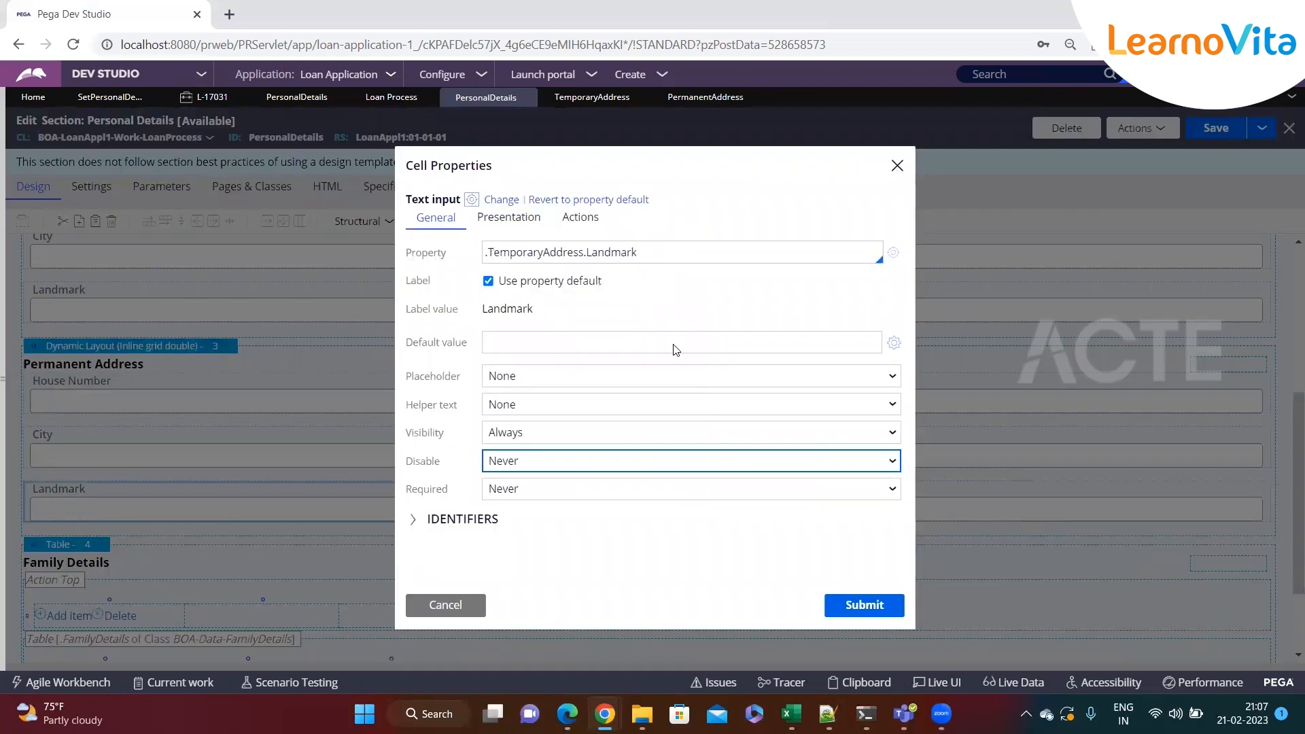
{"action": "double_click", "coordinate": [537, 253]}
{"action": "key", "text": "ctrl+v"}
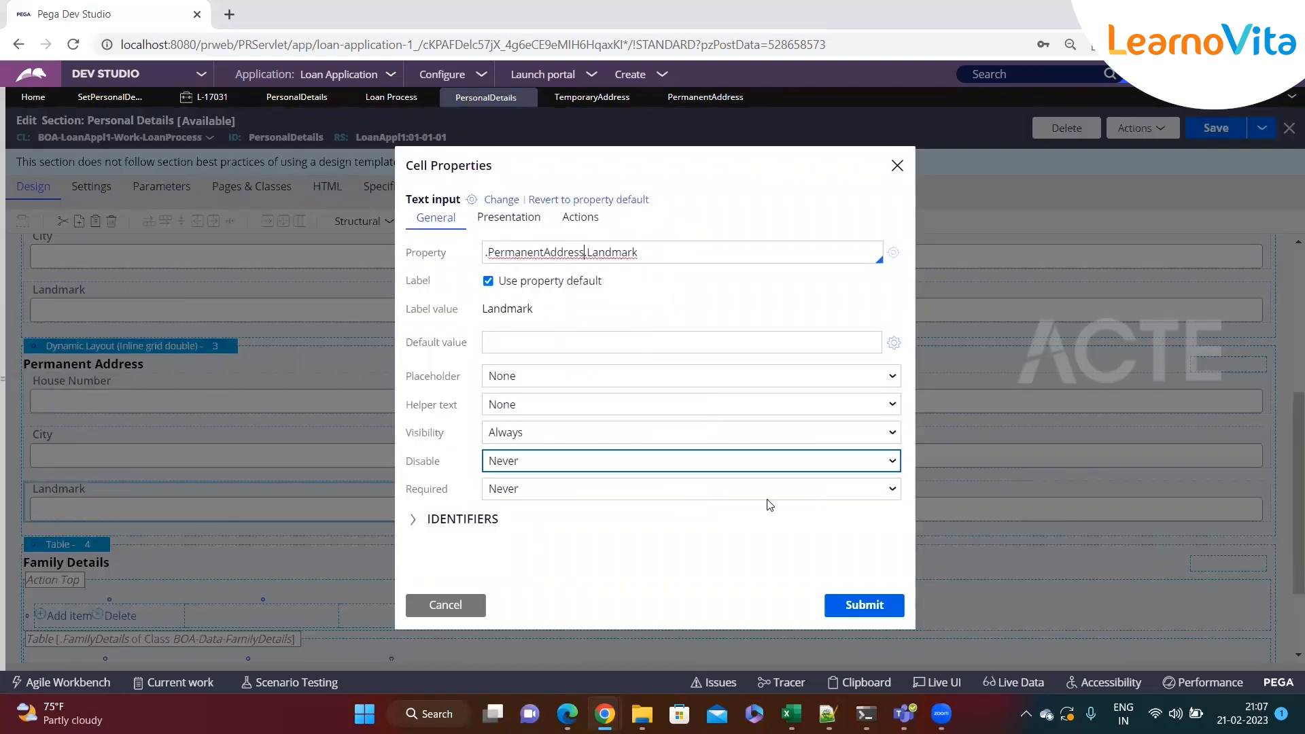
{"action": "left_click", "coordinate": [864, 604]}
Bind the new layout's PinCode field to the PermanentAddress page and save the section
{"action": "left_click", "coordinate": [850, 510]}
{"action": "left_click", "coordinate": [1280, 491]}
{"action": "double_click", "coordinate": [541, 253]}
{"action": "key", "text": "ctrl+v"}
{"action": "left_click", "coordinate": [864, 604]}
{"action": "left_click", "coordinate": [1199, 136]}
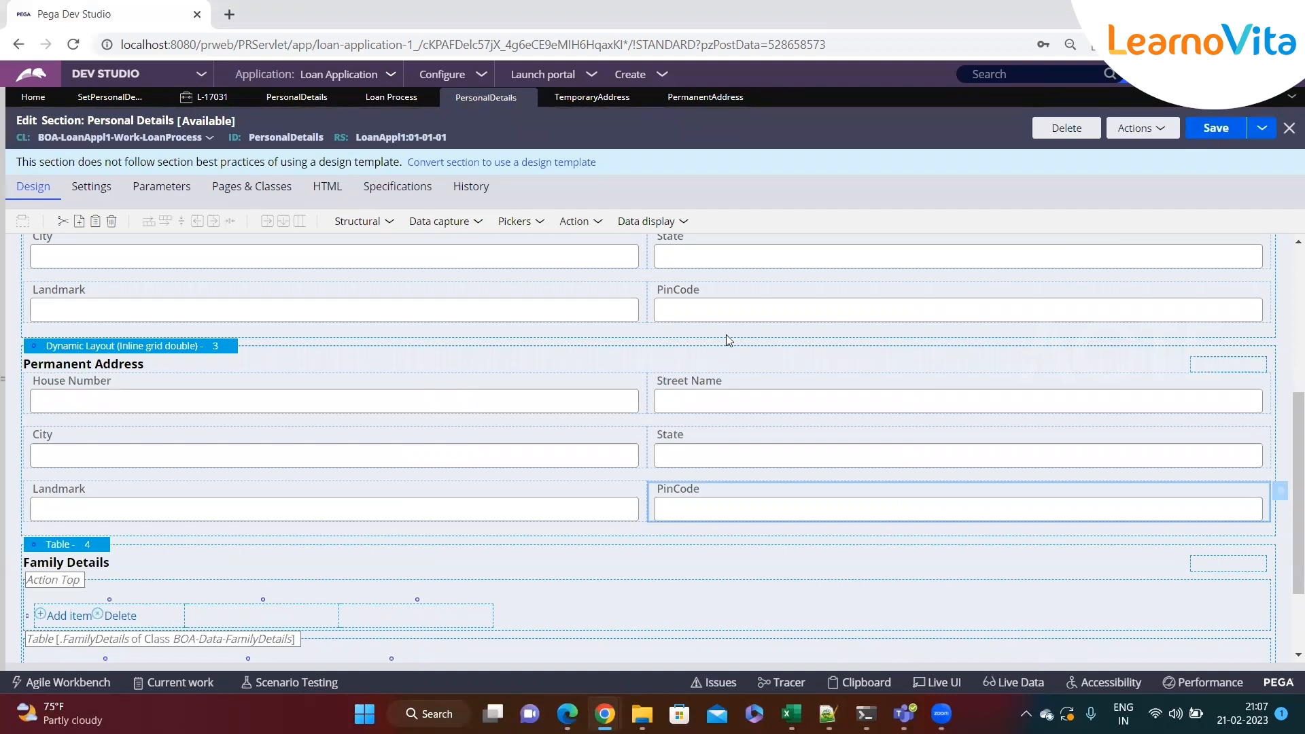
Create a new Loan Process case to test the Personal Details form
{"action": "left_click", "coordinate": [661, 75]}
{"action": "left_click", "coordinate": [851, 110]}
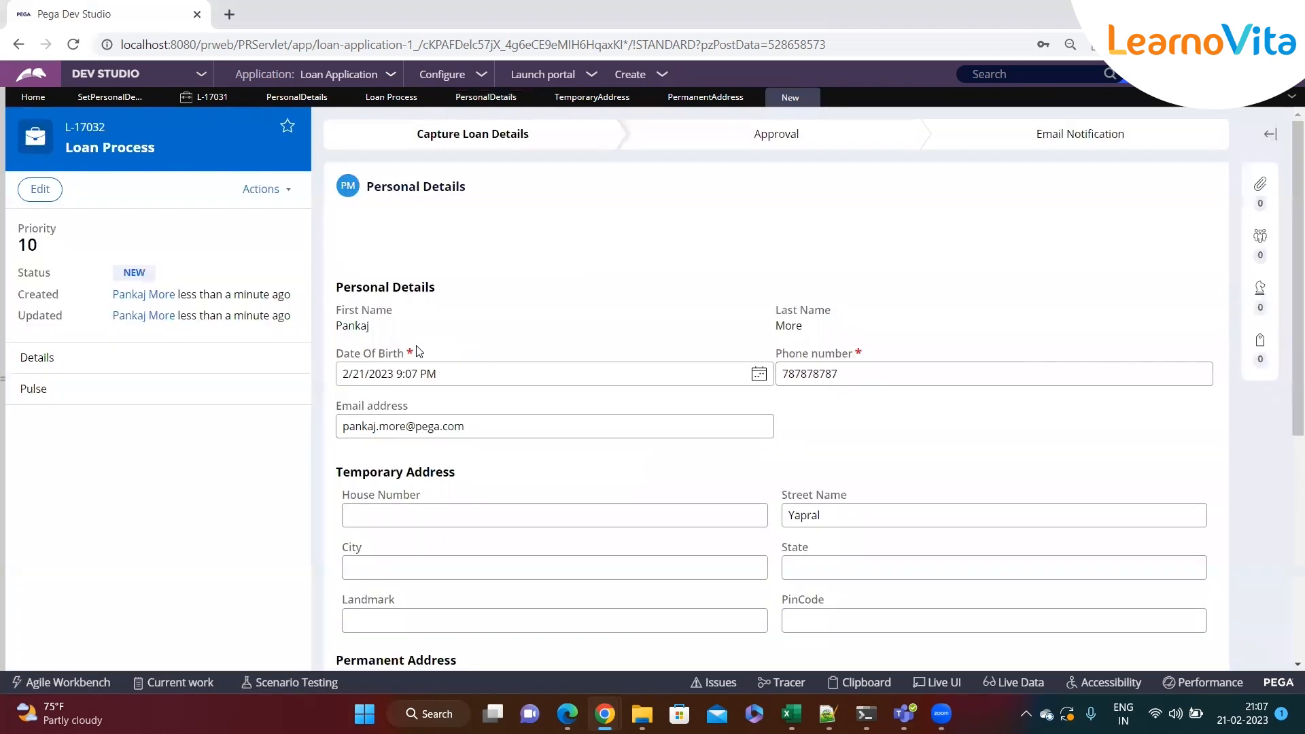
{"action": "scroll", "coordinate": [415, 374], "scroll_direction": "down", "scroll_amount": 3}
{"action": "scroll", "coordinate": [422, 367], "scroll_direction": "up", "scroll_amount": 2}
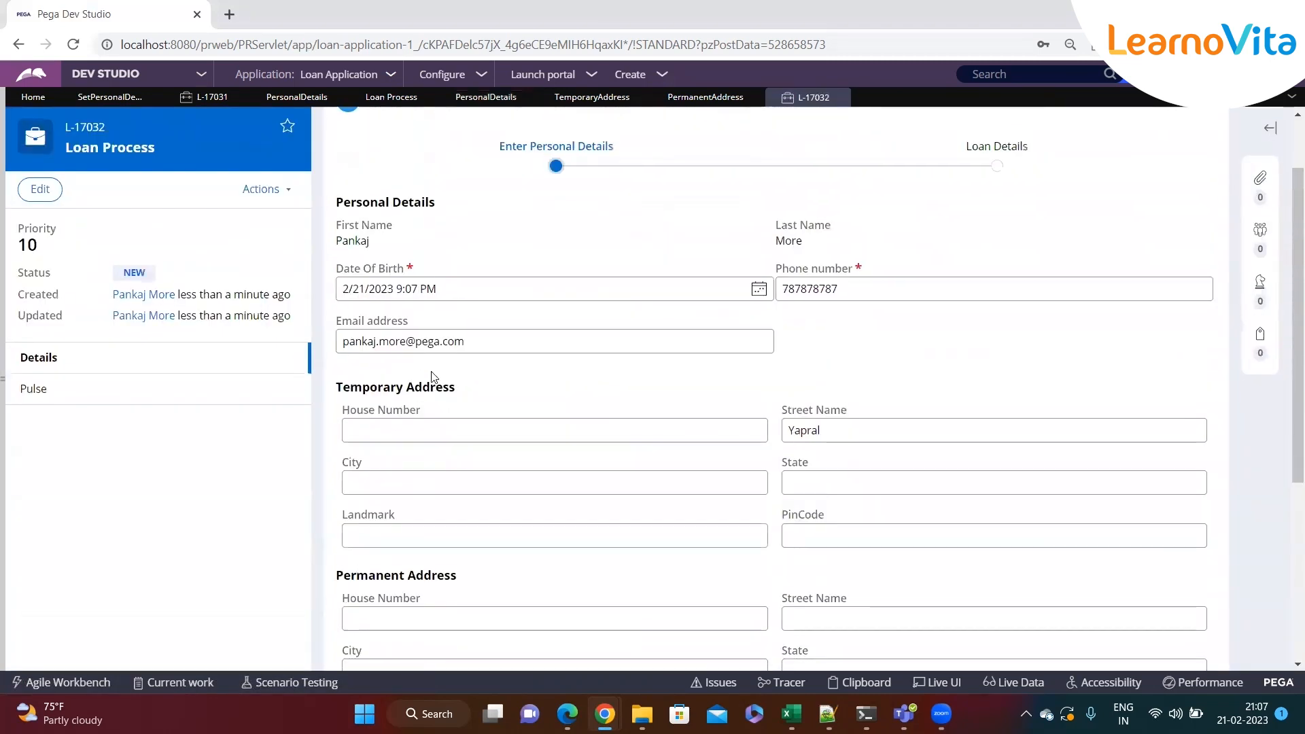
{"action": "scroll", "coordinate": [419, 416], "scroll_direction": "down", "scroll_amount": 1}
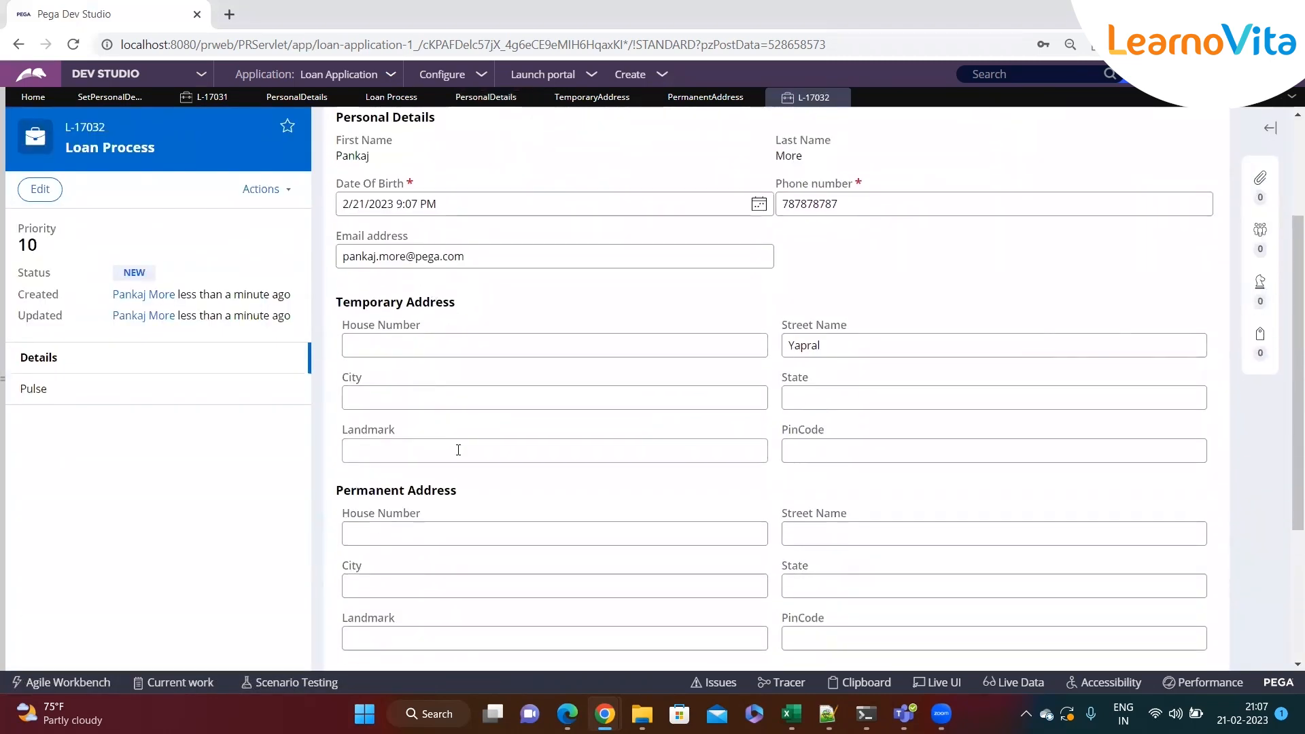
Fill the Temporary Address with House Number 234324, City sdfdf, State sdf, Landmark sdfsf and PinCode sfd
{"action": "left_click", "coordinate": [402, 348]}
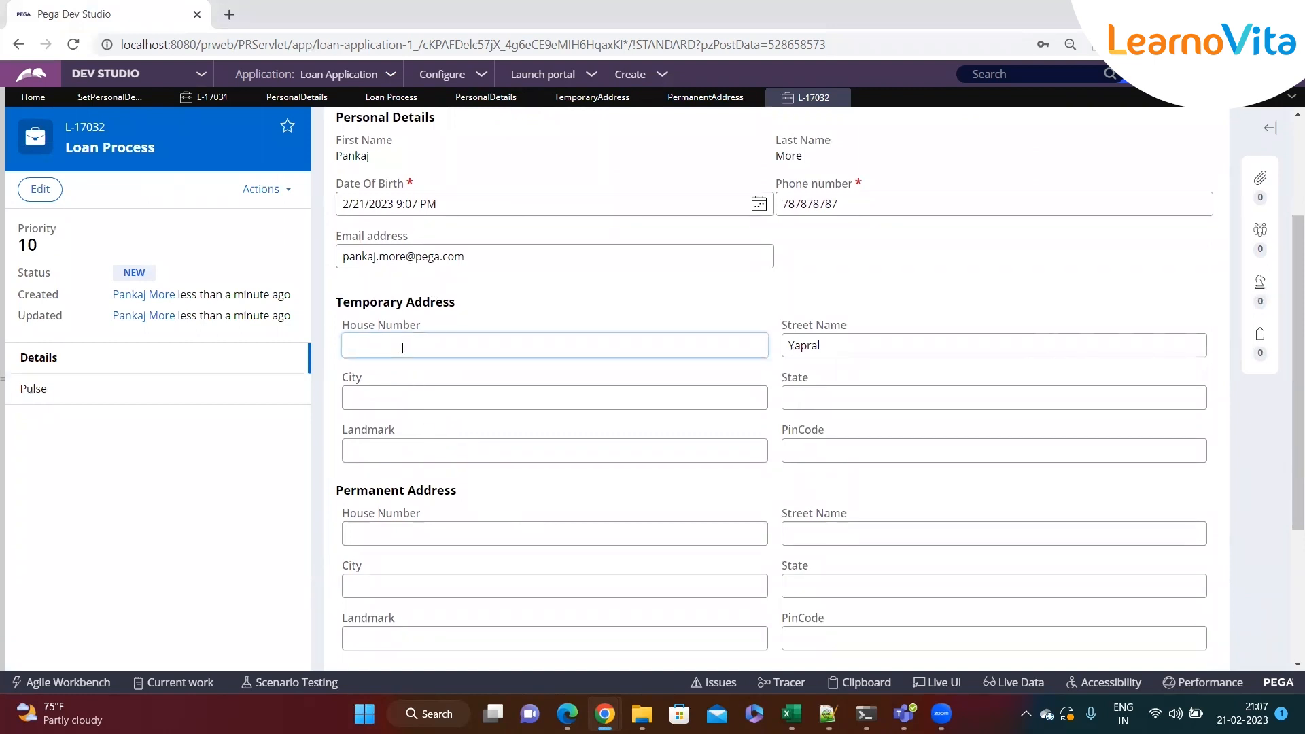
{"action": "type", "text": "234324"}
{"action": "left_click", "coordinate": [527, 399]}
{"action": "type", "text": "sdfdf"}
{"action": "left_click", "coordinate": [802, 403]}
{"action": "type", "text": "sdf"}
{"action": "left_click", "coordinate": [596, 457]}
{"action": "type", "text": "sdfsf"}
{"action": "left_click", "coordinate": [844, 457]}
{"action": "type", "text": "sfd"}
Fill the Permanent Address with House Number sdf, Street Name sdf, City sf, State sdf, Landmark dsf and PinCode sdfsf
{"action": "scroll", "coordinate": [666, 429], "scroll_direction": "down", "scroll_amount": 1}
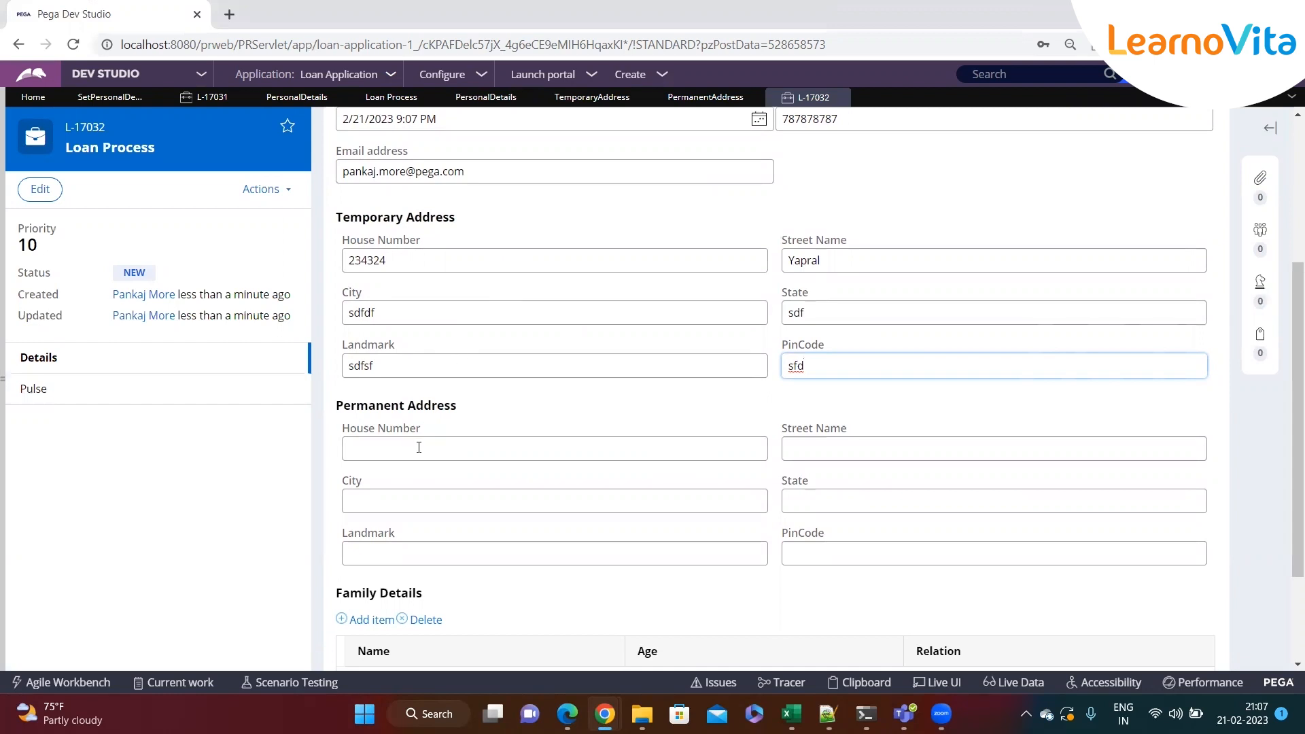
{"action": "left_click", "coordinate": [384, 448]}
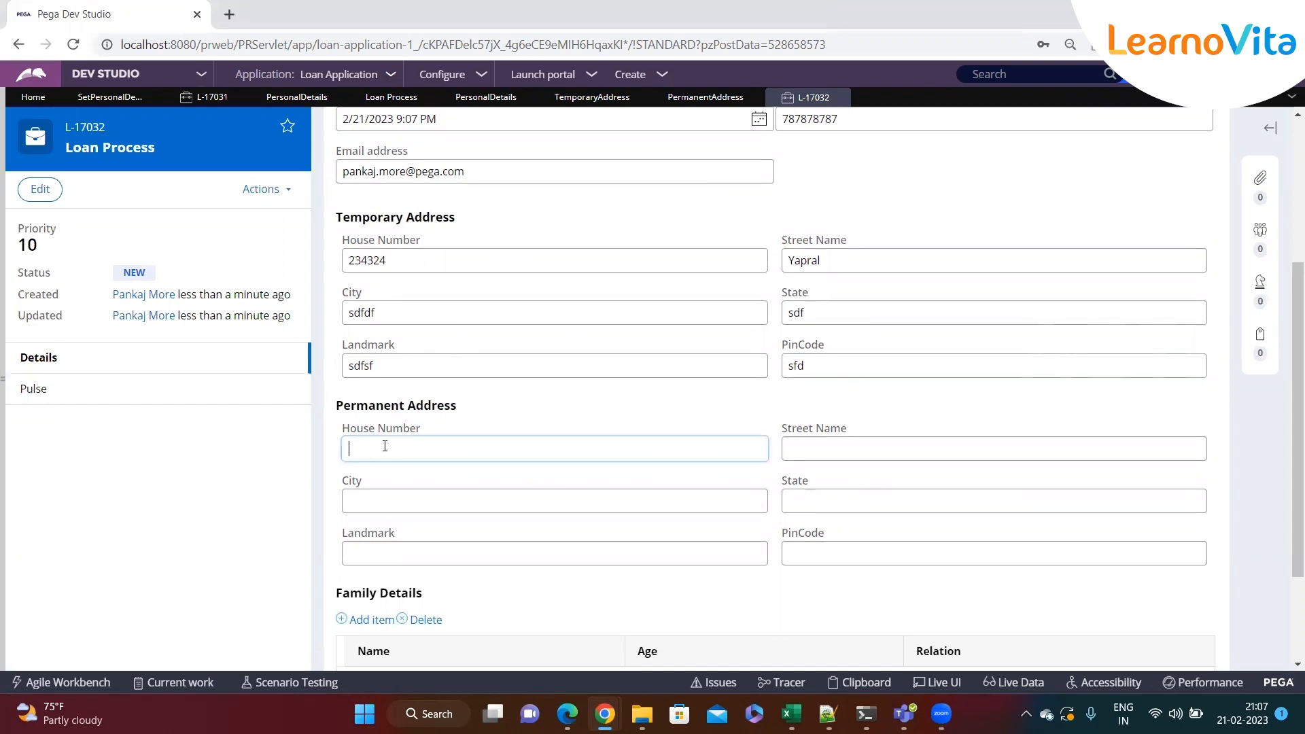
{"action": "type", "text": "sdf"}
{"action": "left_click", "coordinate": [796, 448]}
{"action": "type", "text": "sdf"}
{"action": "left_click", "coordinate": [586, 500]}
{"action": "type", "text": "sf"}
{"action": "left_click", "coordinate": [783, 499]}
{"action": "type", "text": "sdf"}
{"action": "left_click", "coordinate": [824, 553]}
{"action": "left_click", "coordinate": [698, 554]}
{"action": "type", "text": "dsf"}
{"action": "left_click", "coordinate": [850, 553]}
{"action": "type", "text": "sdfsf"}
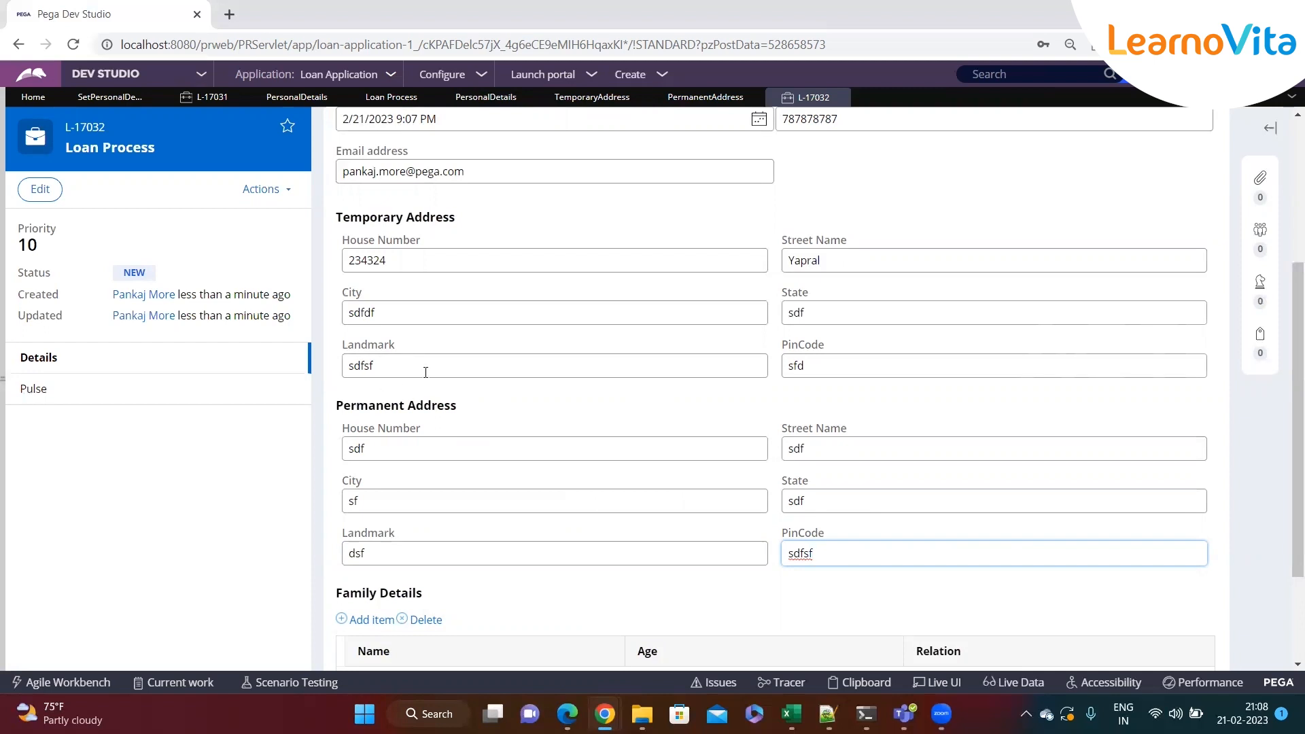
{"action": "left_click", "coordinate": [425, 260]}
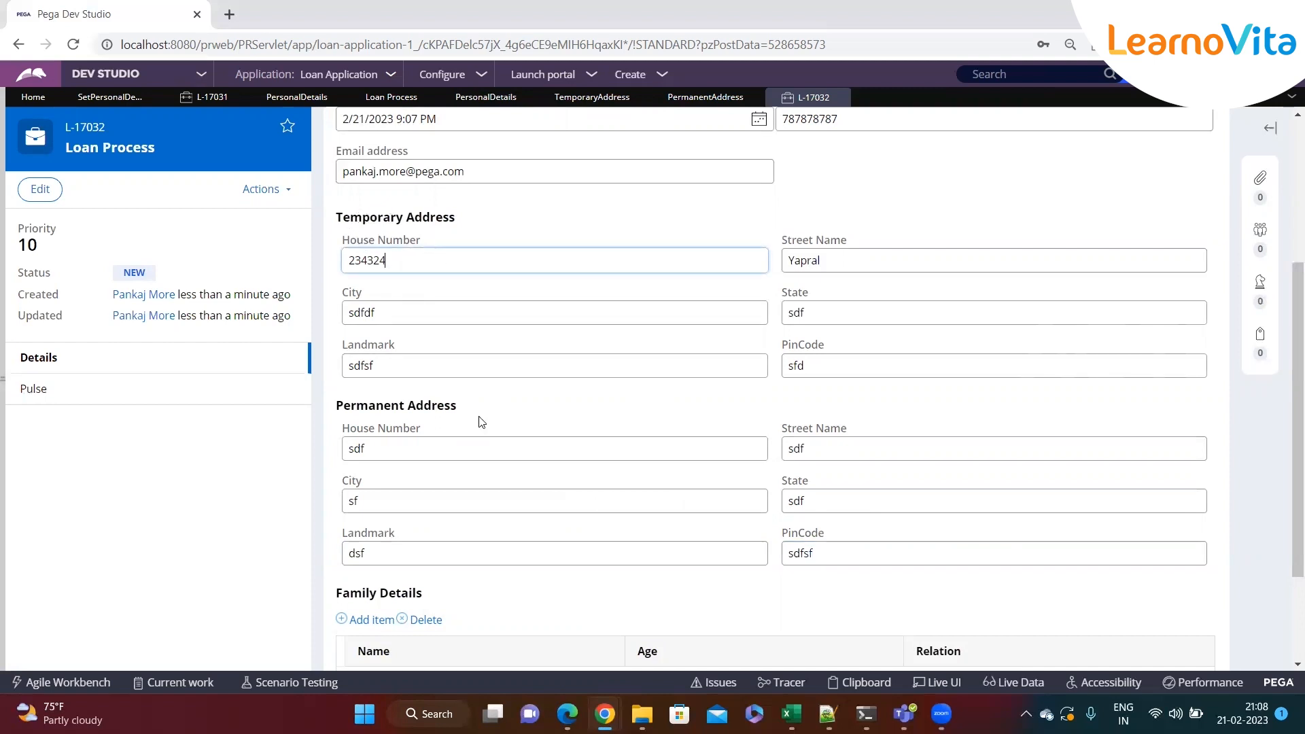
{"action": "left_click", "coordinate": [383, 449]}
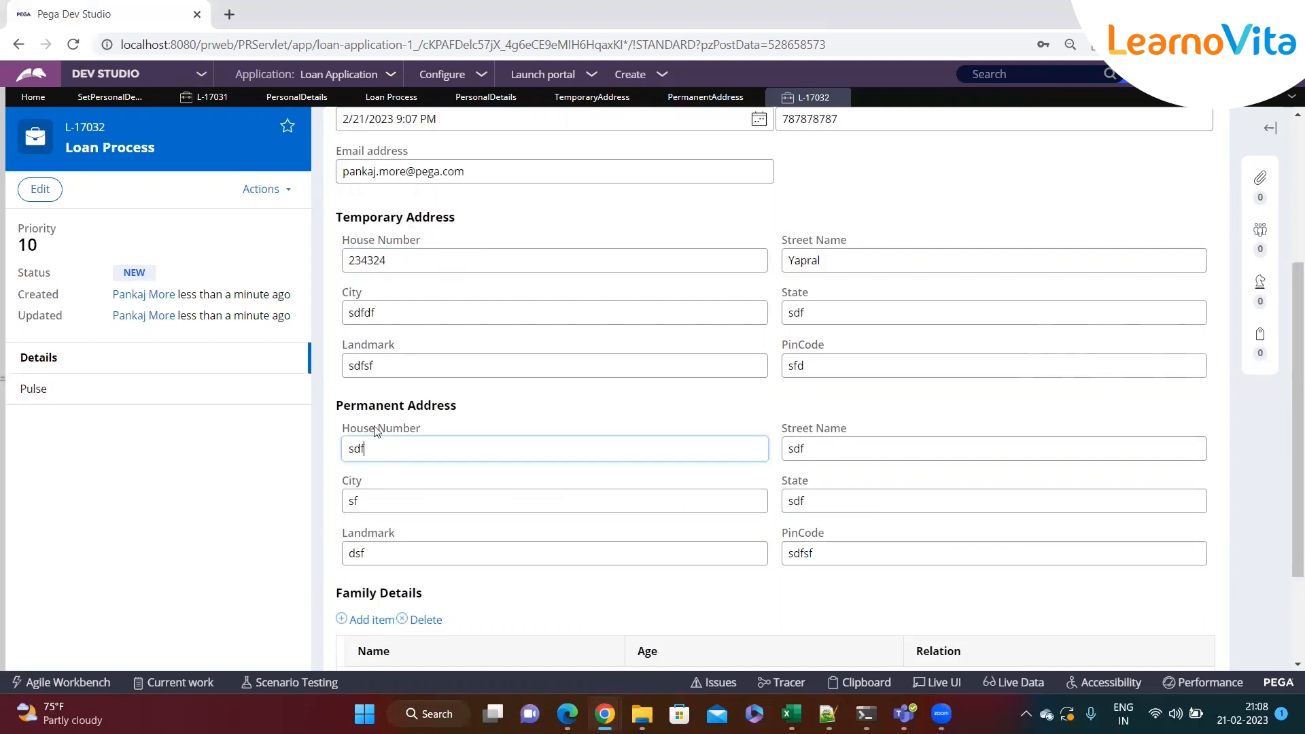
{"action": "left_click", "coordinate": [385, 502]}
{"action": "left_click", "coordinate": [407, 556]}
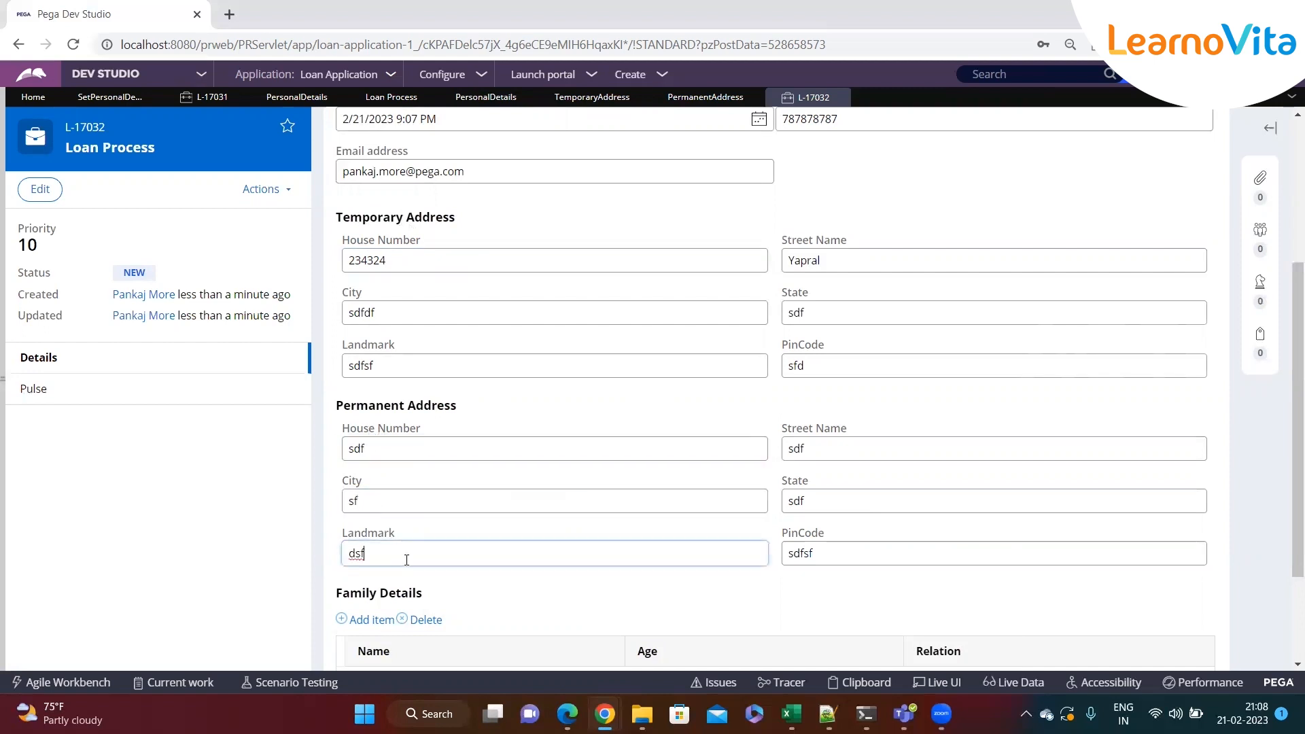
{"action": "left_click", "coordinate": [408, 455]}
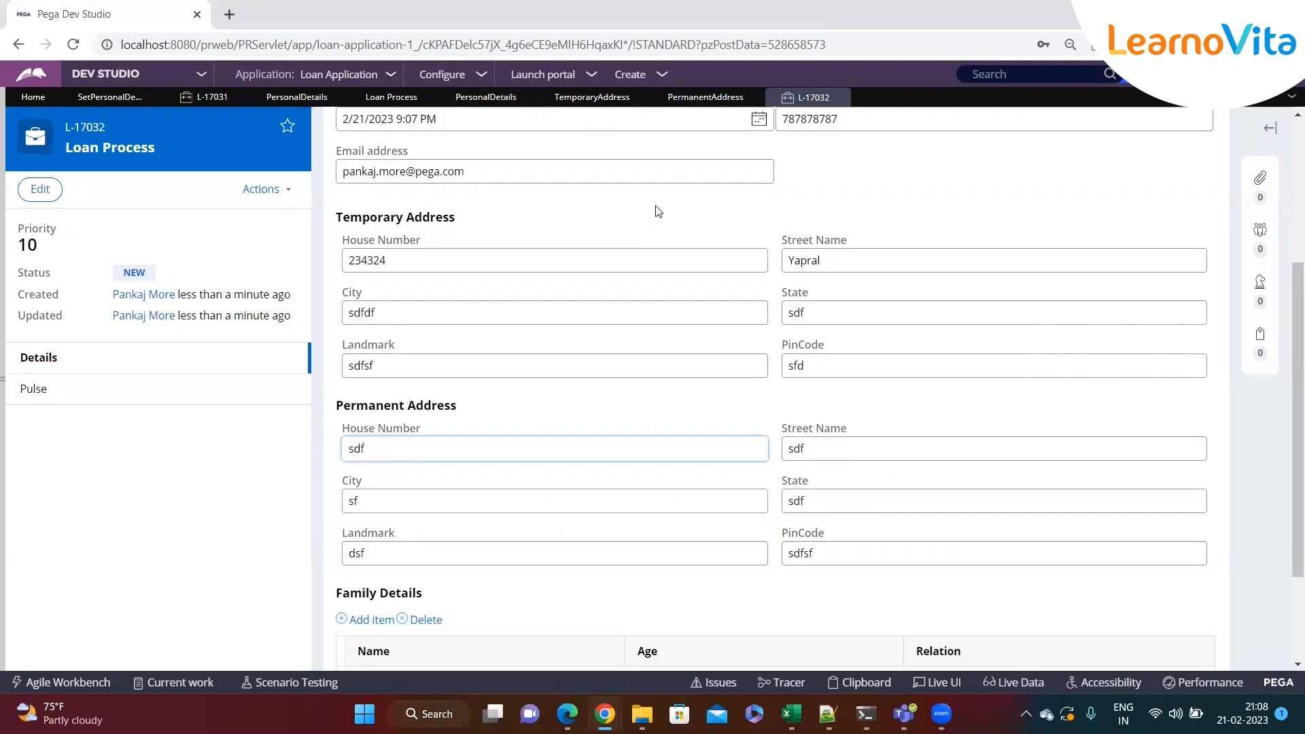
Insert a new dynamic layout above the Permanent Address layout in the Personal Details section
{"action": "left_click", "coordinate": [486, 97]}
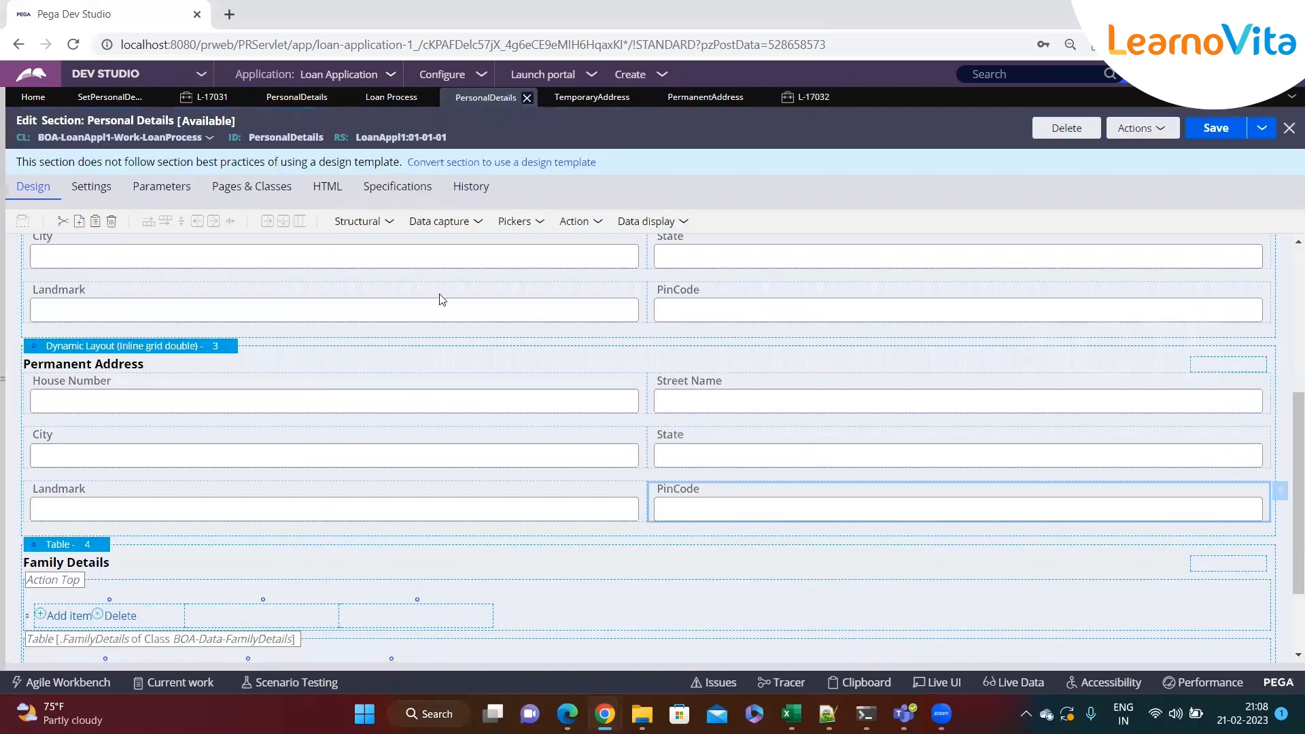
{"action": "scroll", "coordinate": [278, 397], "scroll_direction": "down", "scroll_amount": 2}
{"action": "scroll", "coordinate": [272, 400], "scroll_direction": "up", "scroll_amount": 3}
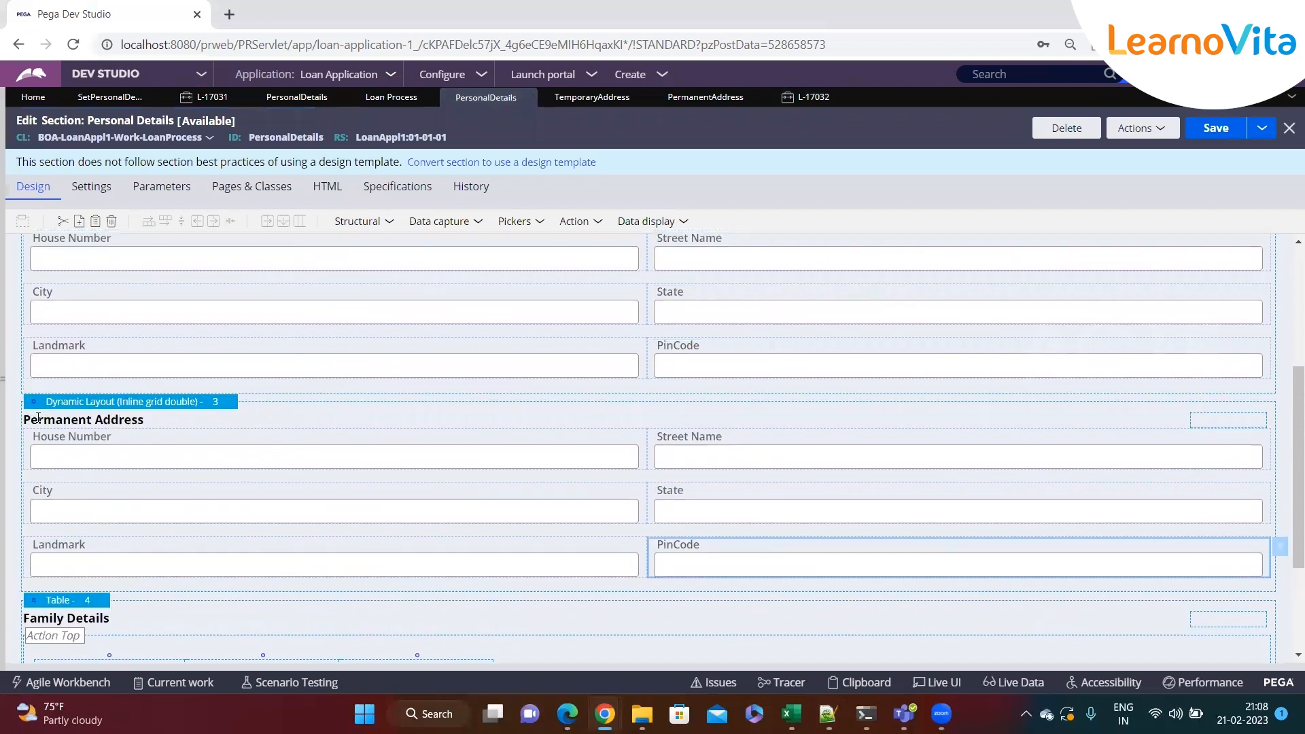
{"action": "left_click", "coordinate": [389, 222]}
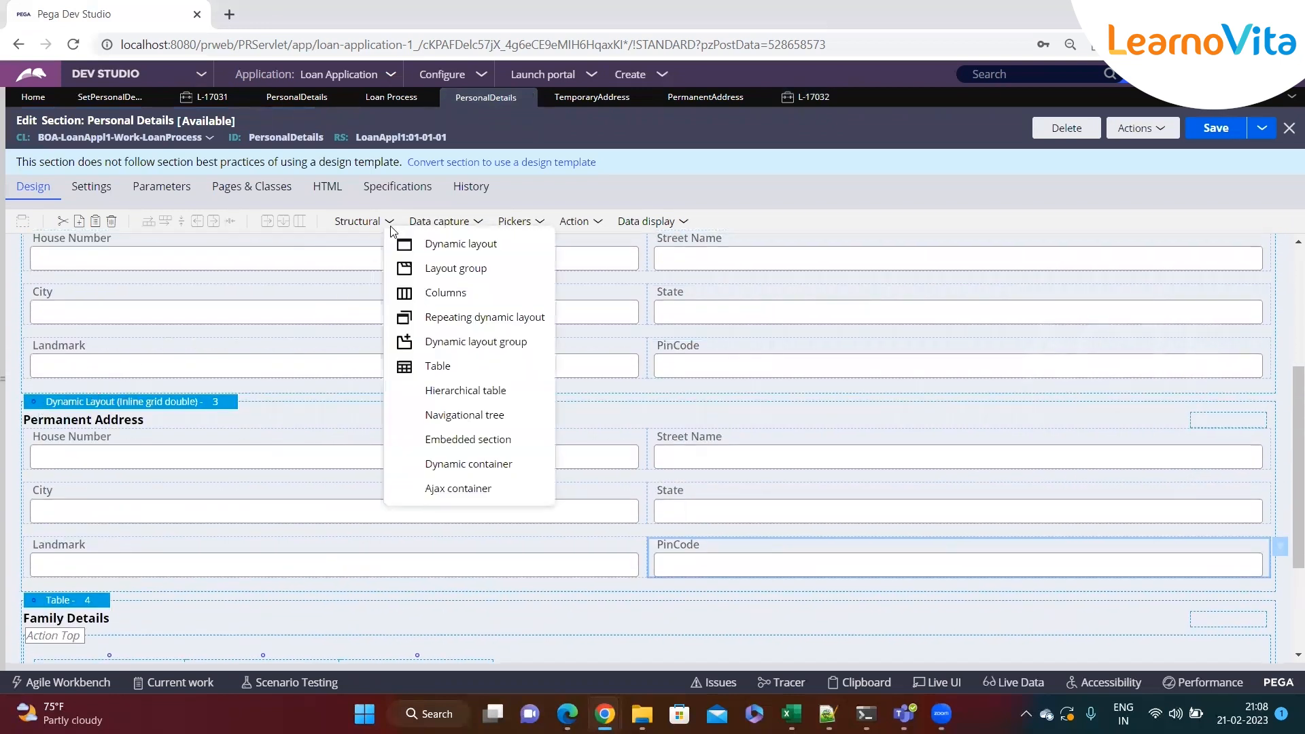
{"action": "left_click_drag", "start_coordinate": [443, 247], "coordinate": [45, 427]}
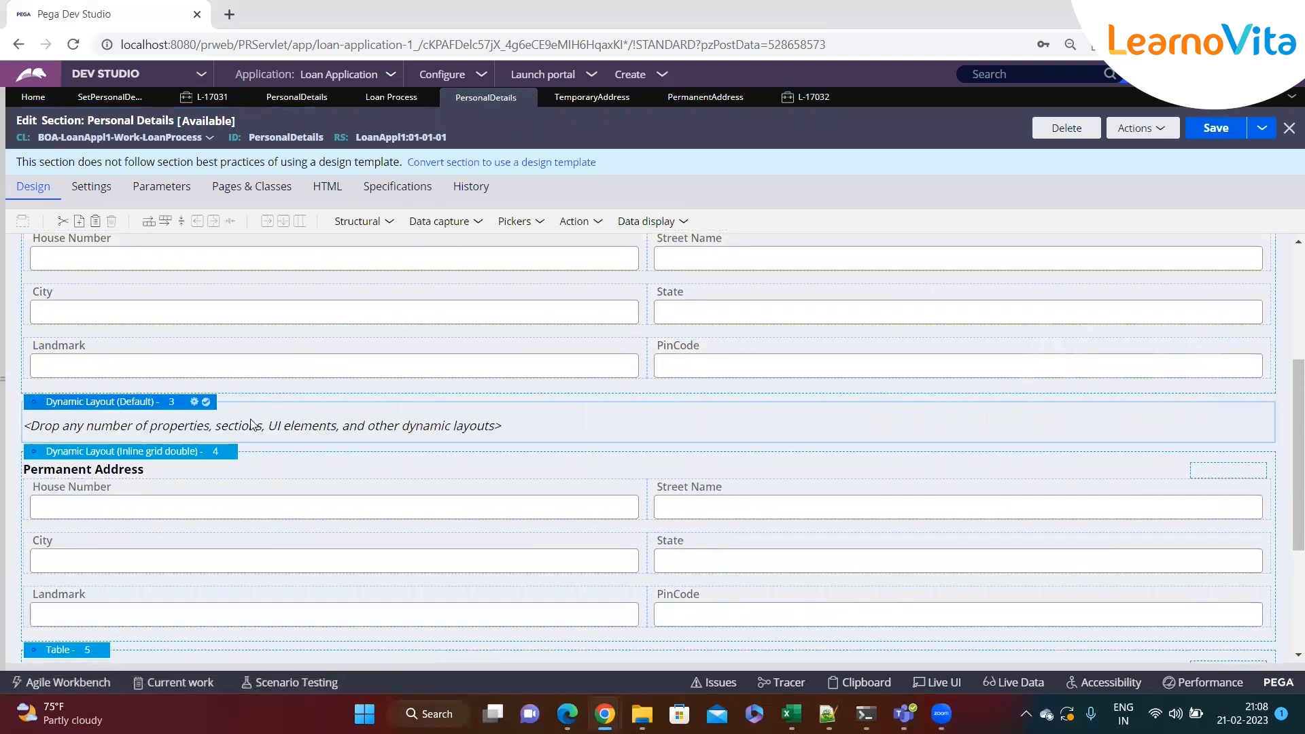
Add a Checkbox control to the new dynamic layout and open its cell properties
{"action": "left_click", "coordinate": [597, 221]}
{"action": "left_click", "coordinate": [541, 229]}
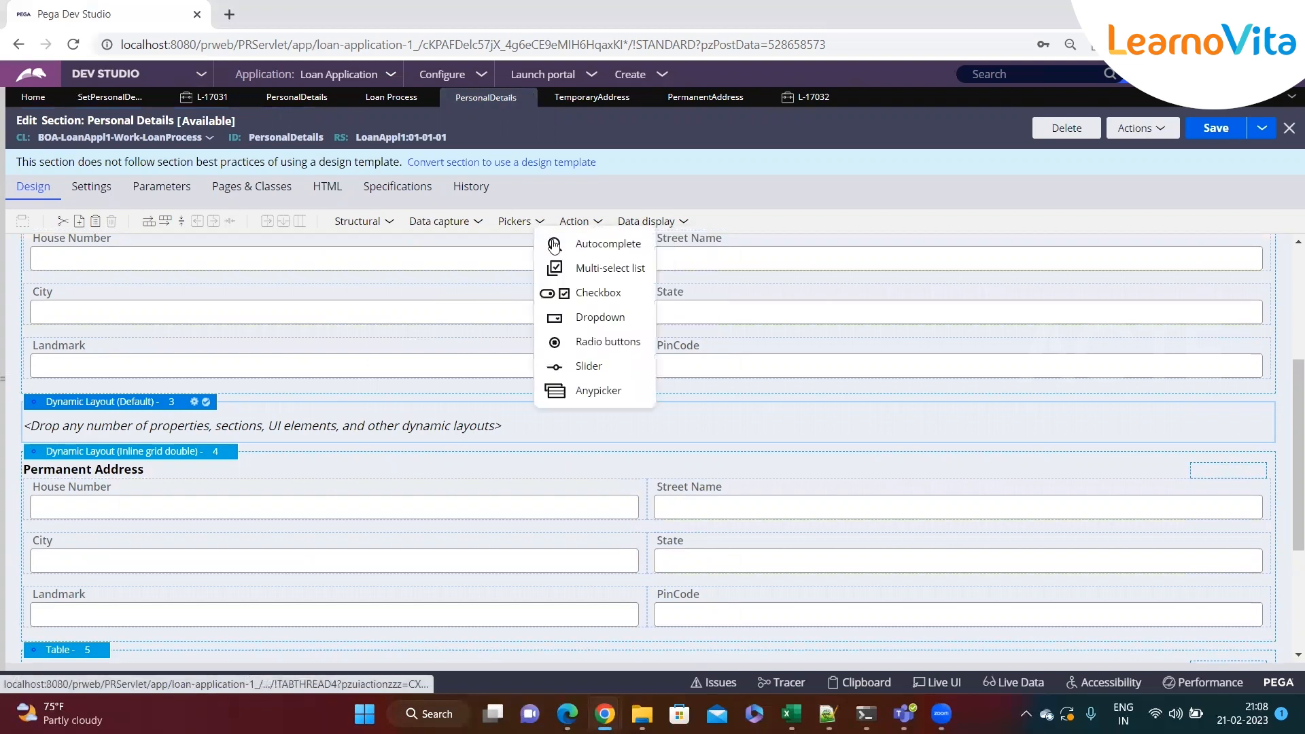
{"action": "left_click_drag", "start_coordinate": [584, 298], "coordinate": [189, 431]}
{"action": "left_click", "coordinate": [1285, 426]}
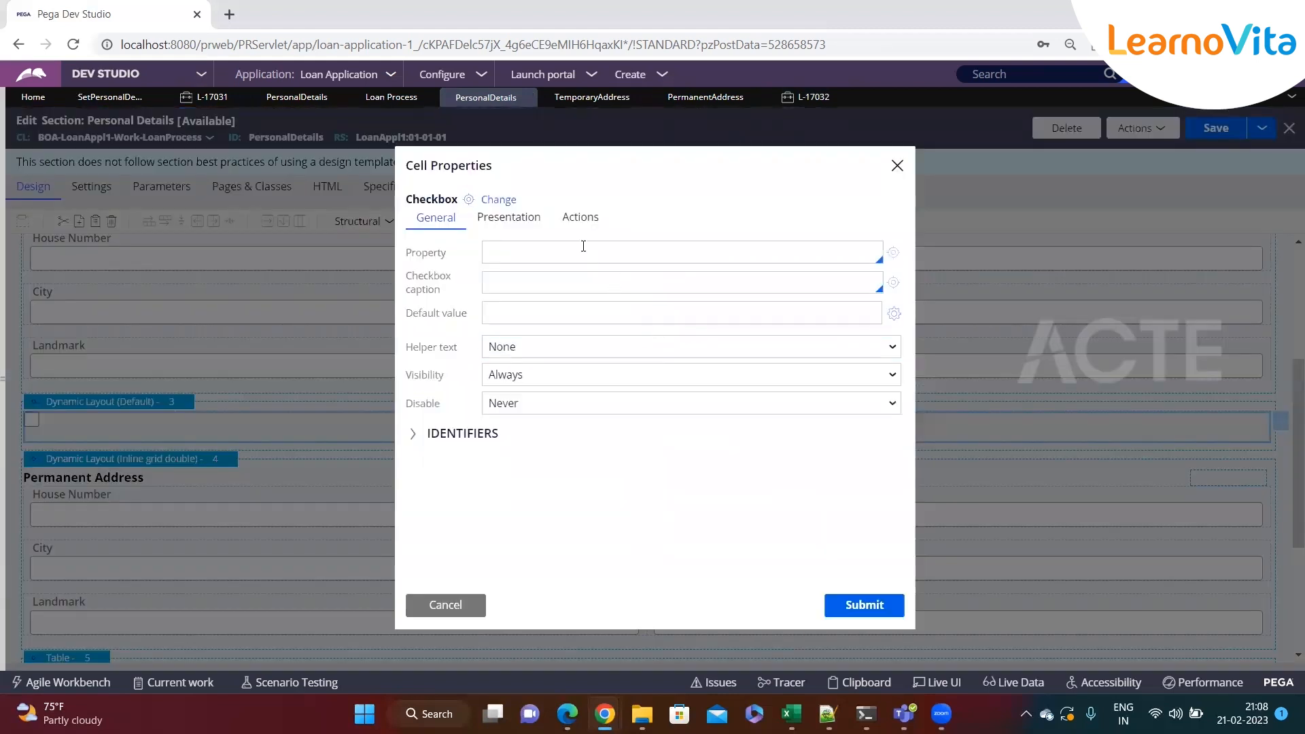
Bind the checkbox to a new property .IsAddressSame, creating and saving that property
{"action": "left_click", "coordinate": [583, 252]}
{"action": "type", "text": ".IsAdd"}
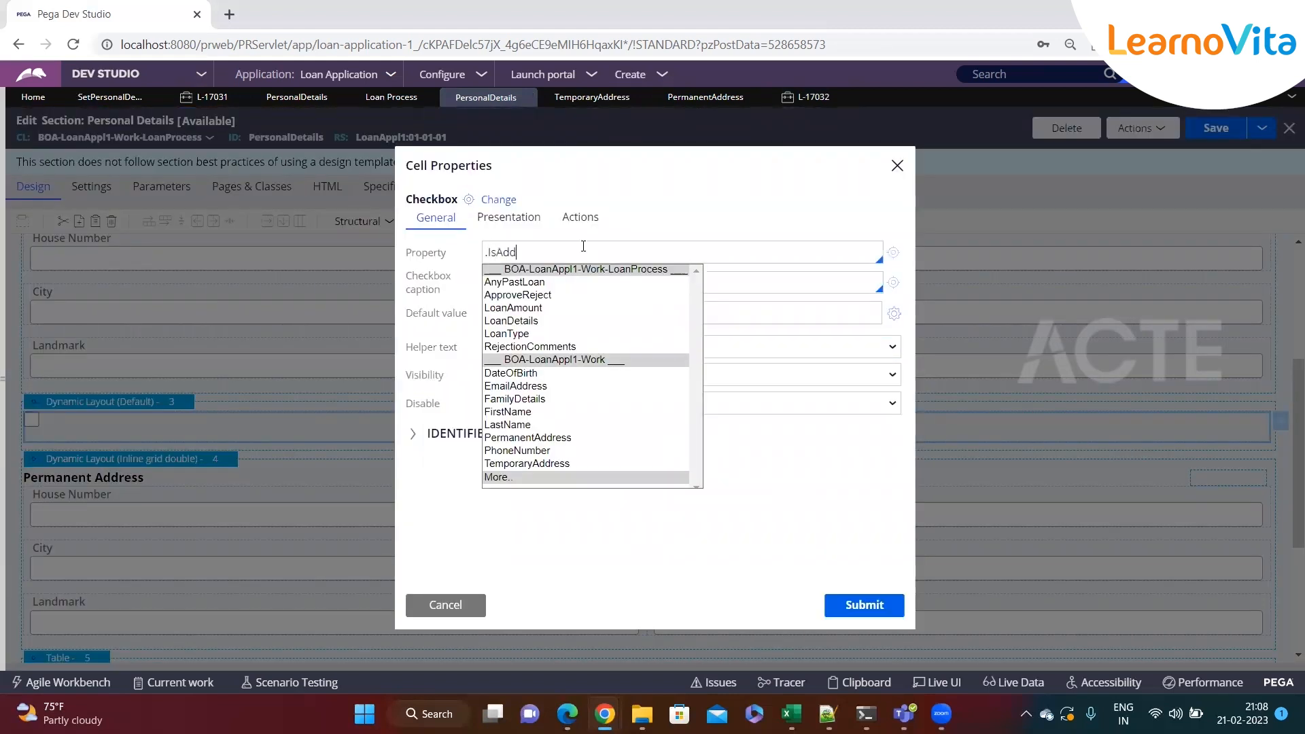
{"action": "type", "text": "ressSame"}
{"action": "left_click", "coordinate": [892, 252]}
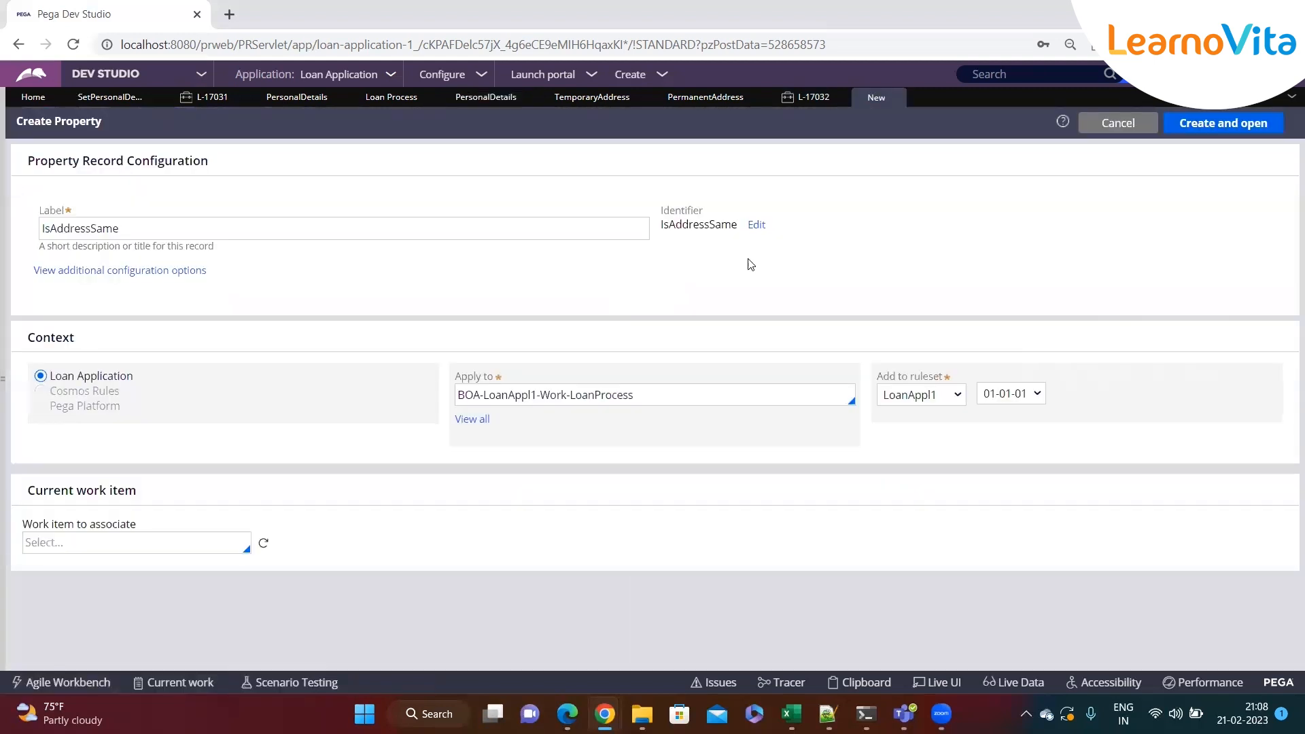
{"action": "left_click", "coordinate": [1221, 128]}
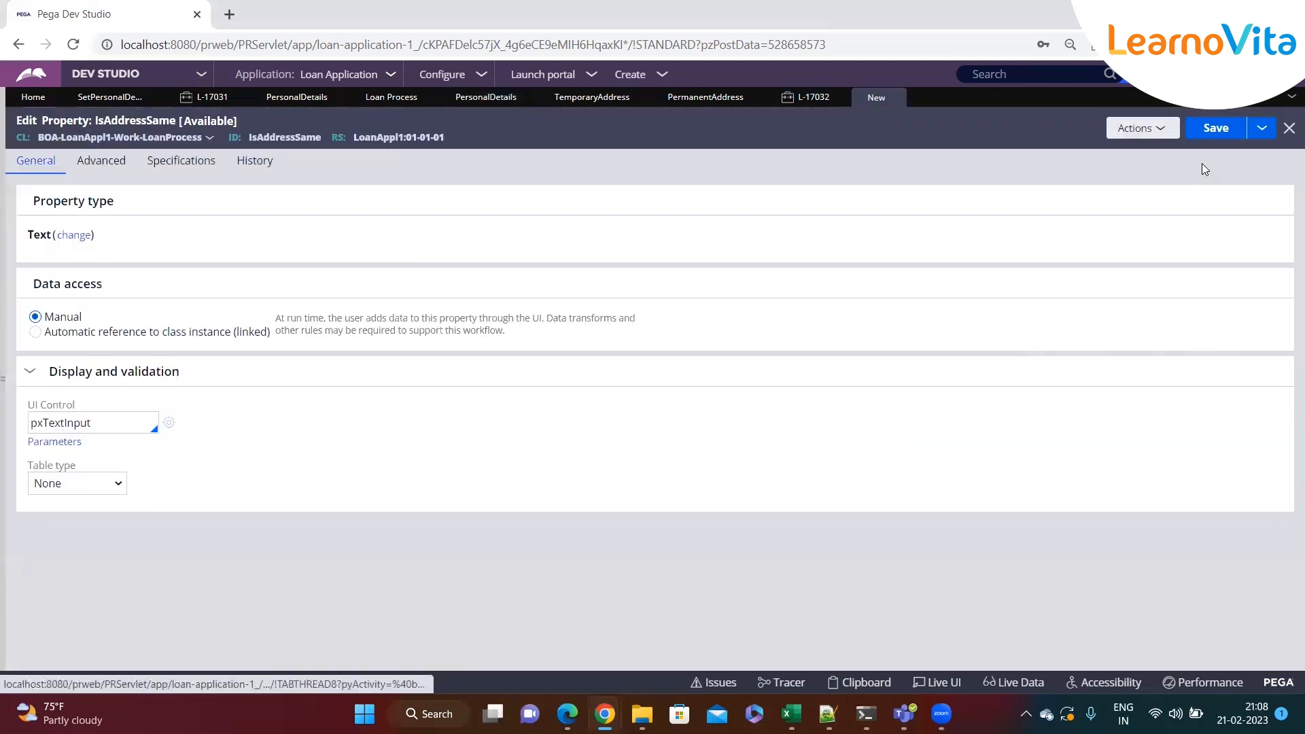
{"action": "left_click", "coordinate": [1216, 136]}
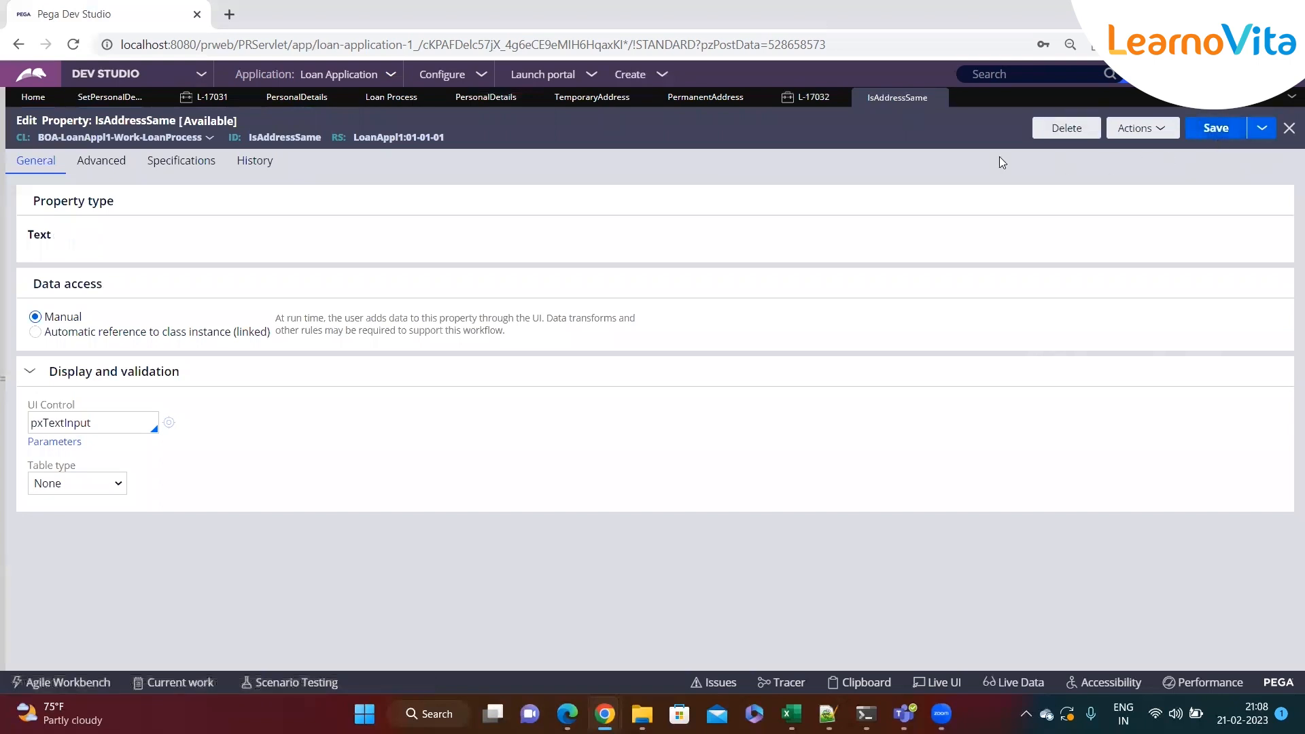
Set the checkbox caption to "Is Temp address same permanent address ?" and submit the cell properties
{"action": "left_click", "coordinate": [315, 102]}
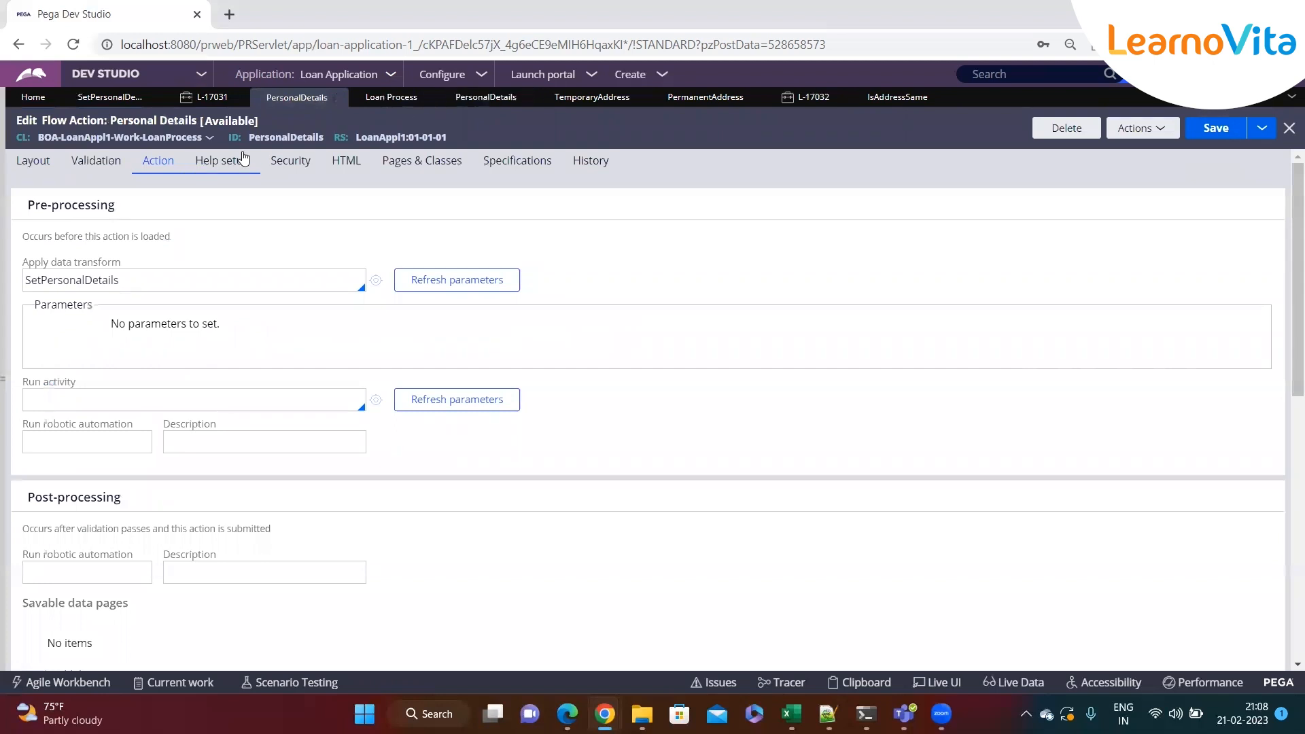
{"action": "left_click", "coordinate": [41, 163]}
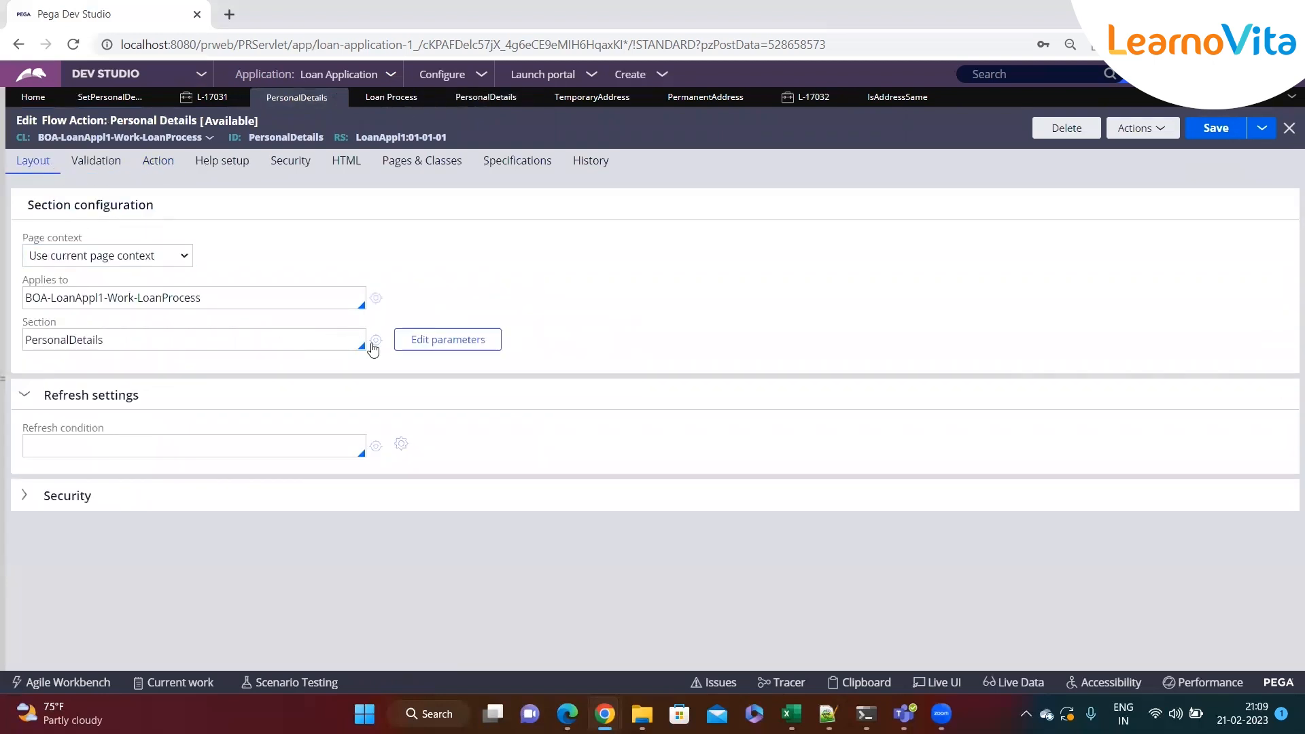
{"action": "left_click", "coordinate": [375, 340]}
{"action": "left_click", "coordinate": [749, 321]}
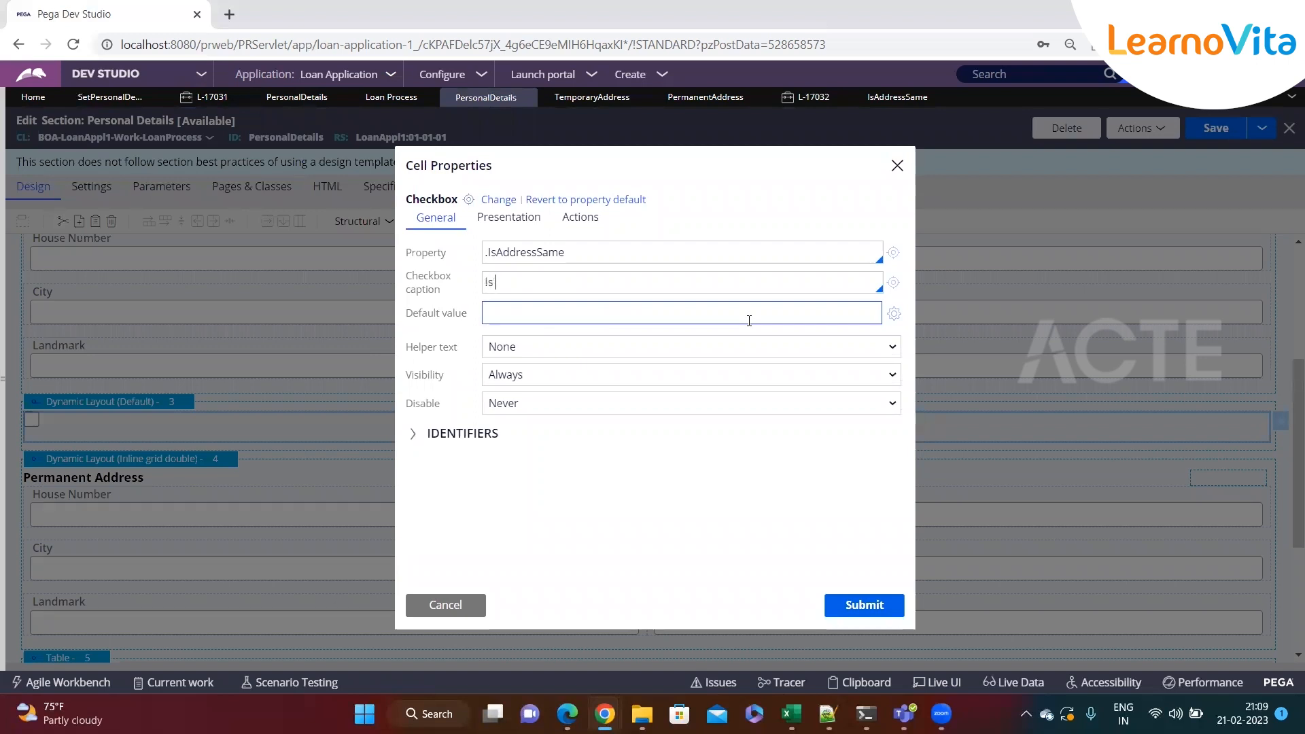
{"action": "type", "text": "mp address same pe"}
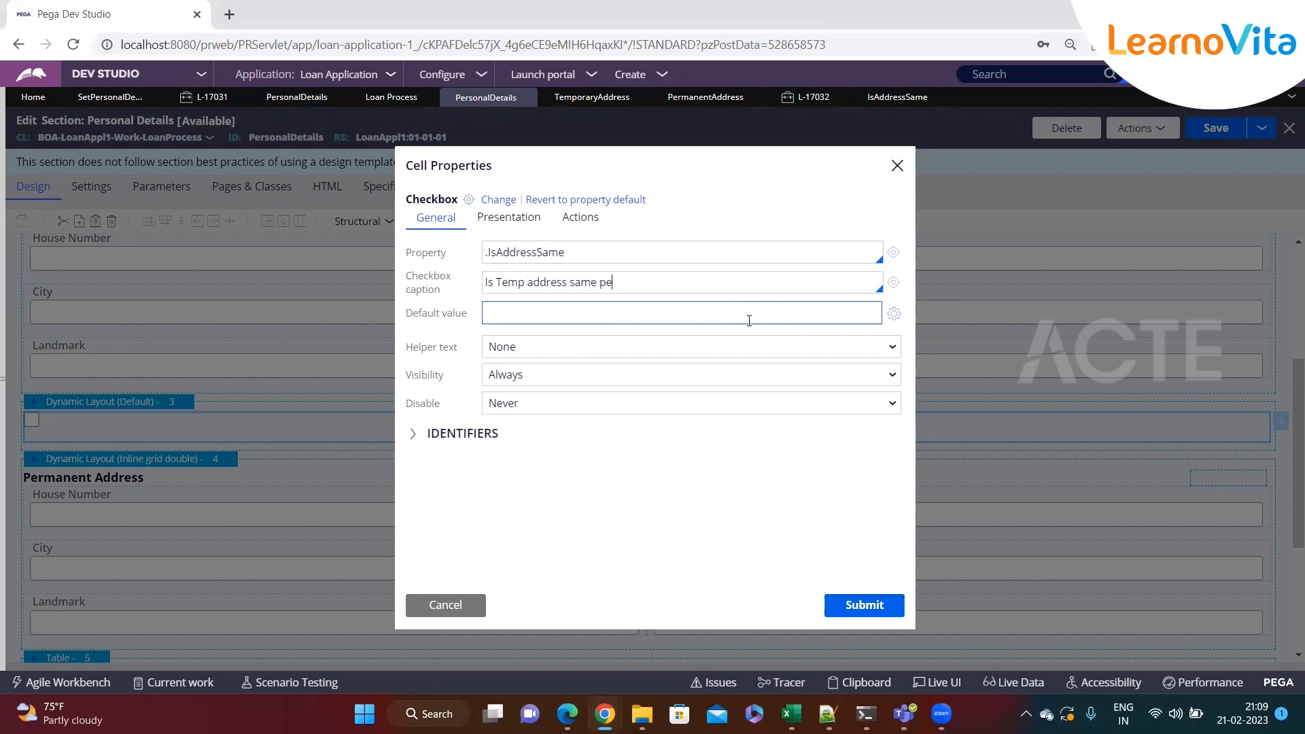
{"action": "type", "text": "rmnaner"}
{"action": "key", "text": "BackSpace"}
{"action": "type", "text": "t"}
{"action": "right_click", "coordinate": [624, 282]}
{"action": "left_click", "coordinate": [661, 311]}
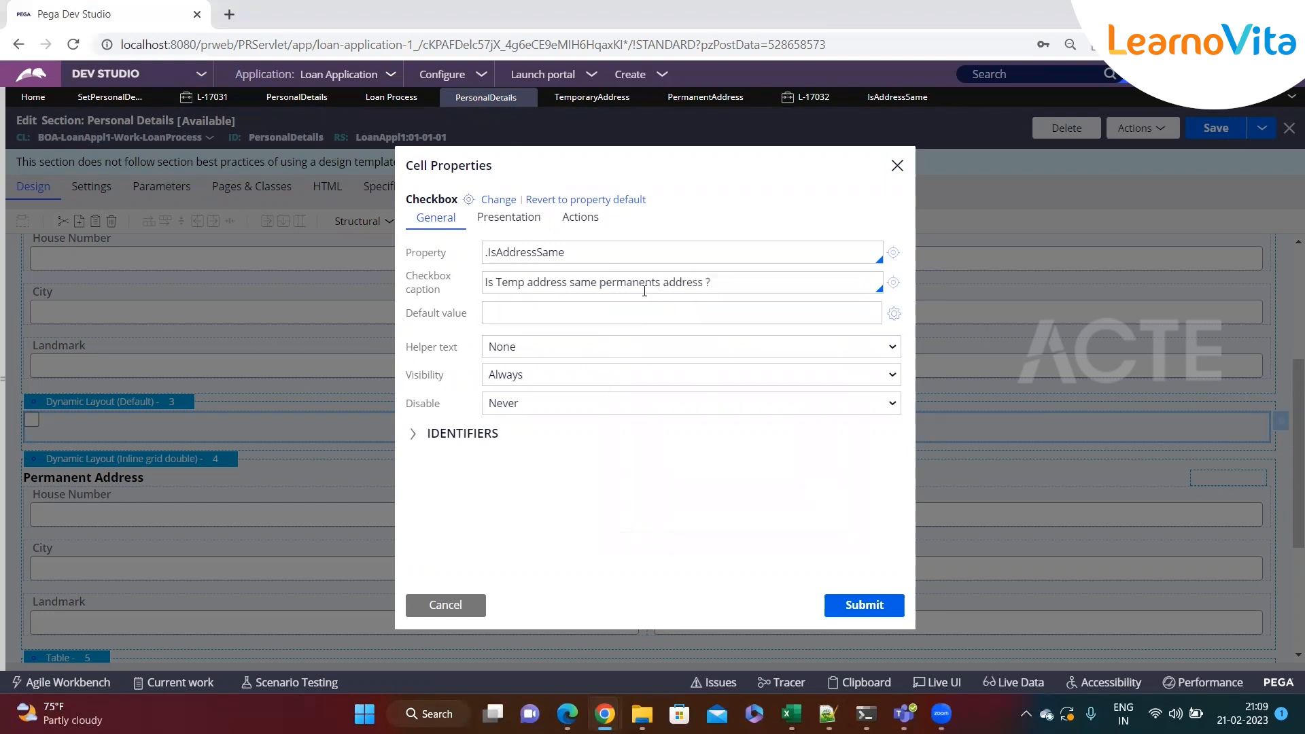
{"action": "left_click", "coordinate": [864, 604]}
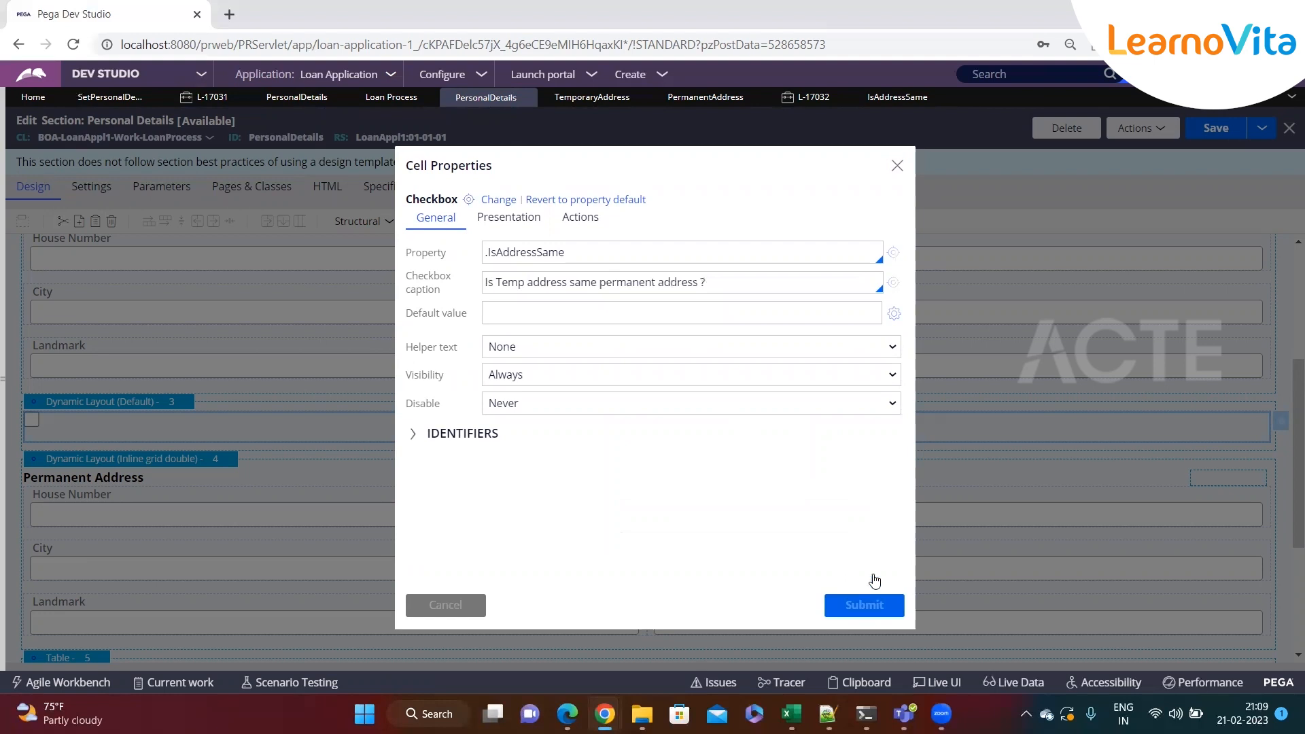
Save the Personal Details section
{"action": "left_click", "coordinate": [1226, 135]}
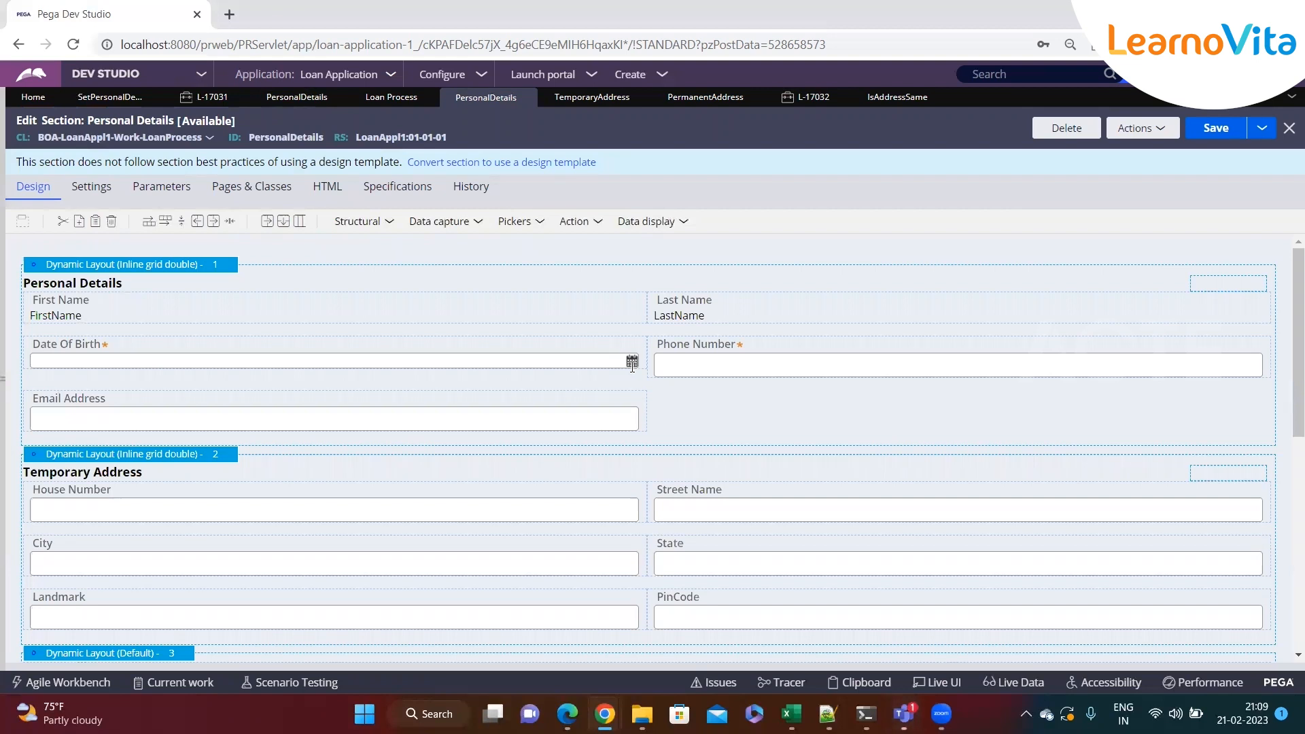
{"action": "key", "text": "ctrl+s"}
{"action": "scroll", "coordinate": [459, 428], "scroll_direction": "down", "scroll_amount": 2}
{"action": "scroll", "coordinate": [459, 428], "scroll_direction": "down", "scroll_amount": 1}
{"action": "scroll", "coordinate": [555, 317], "scroll_direction": "up", "scroll_amount": 3}
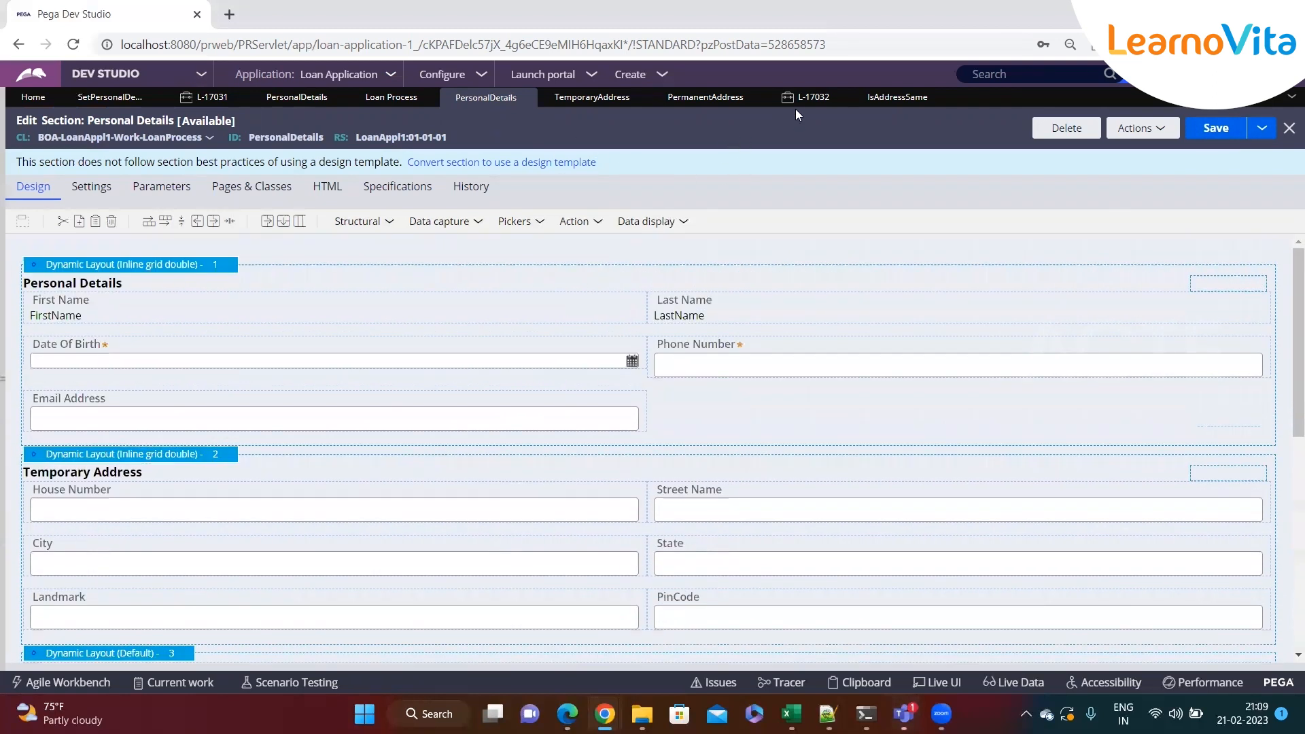
Refresh the L-17032 case to load the updated Personal Details form
{"action": "left_click", "coordinate": [805, 97]}
{"action": "left_click", "coordinate": [265, 189]}
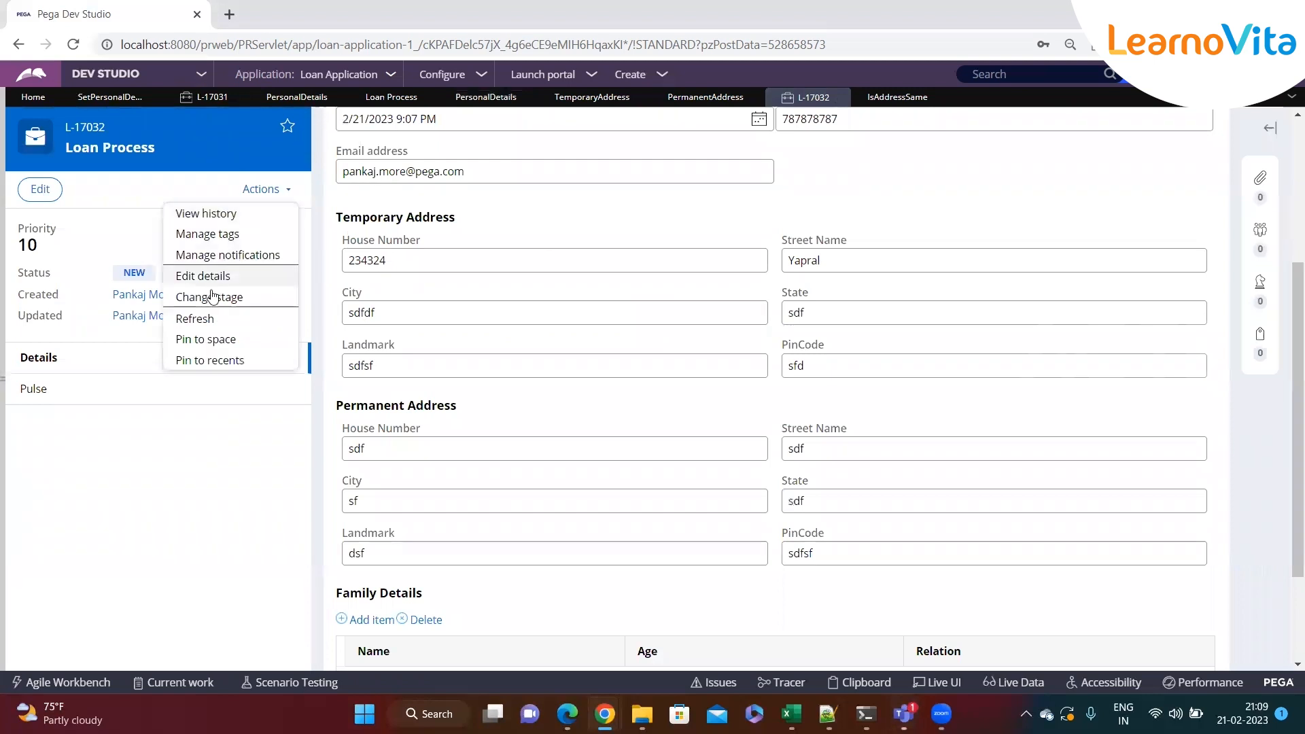
{"action": "left_click", "coordinate": [246, 323]}
{"action": "left_click", "coordinate": [785, 425]}
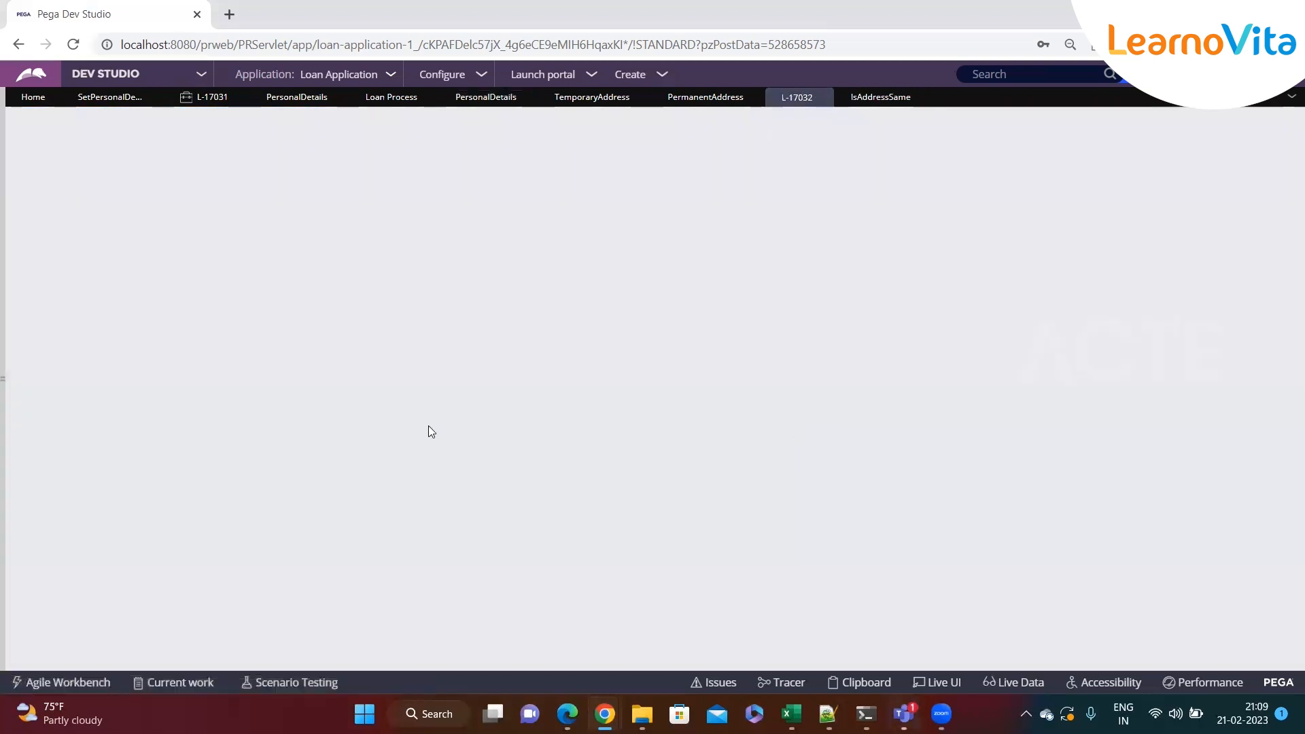
{"action": "left_click", "coordinate": [1204, 220]}
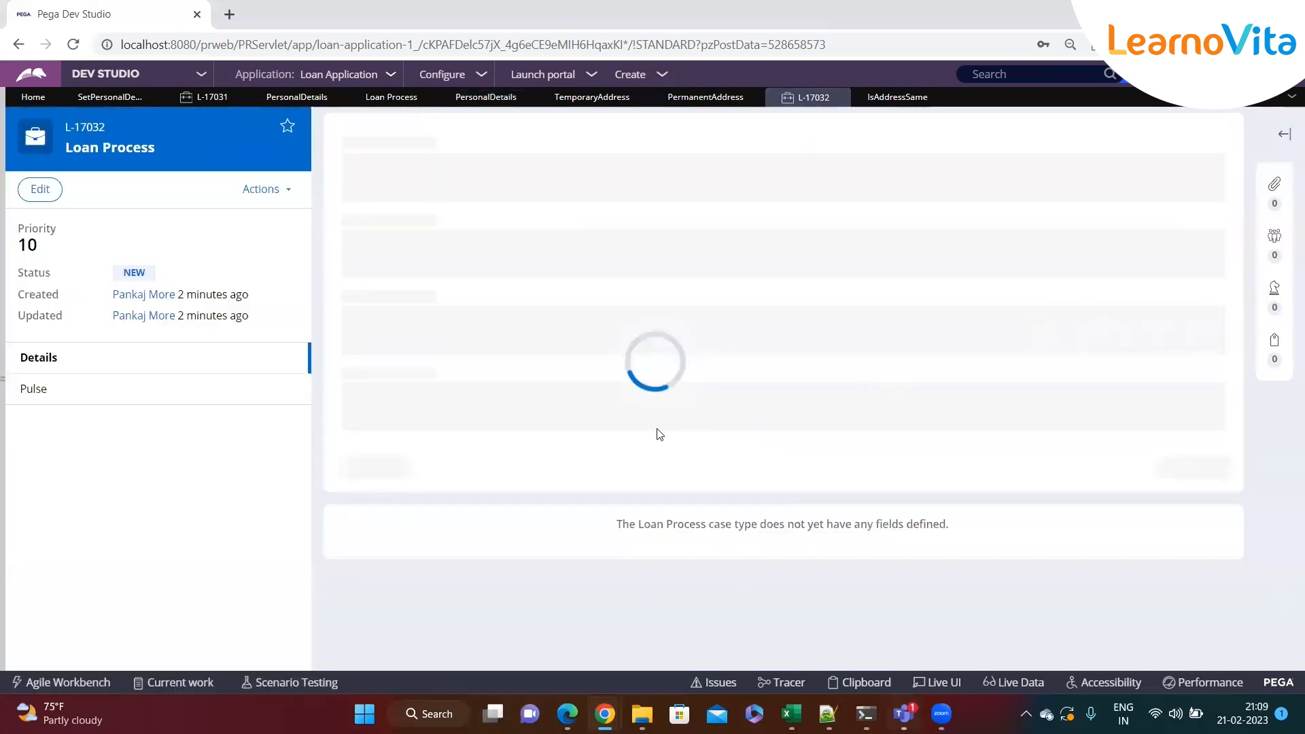
Fill the Temporary Address with House Number sdfdf, City sdfsdf and Landmark sdfs
{"action": "scroll", "coordinate": [656, 432], "scroll_direction": "down", "scroll_amount": 2}
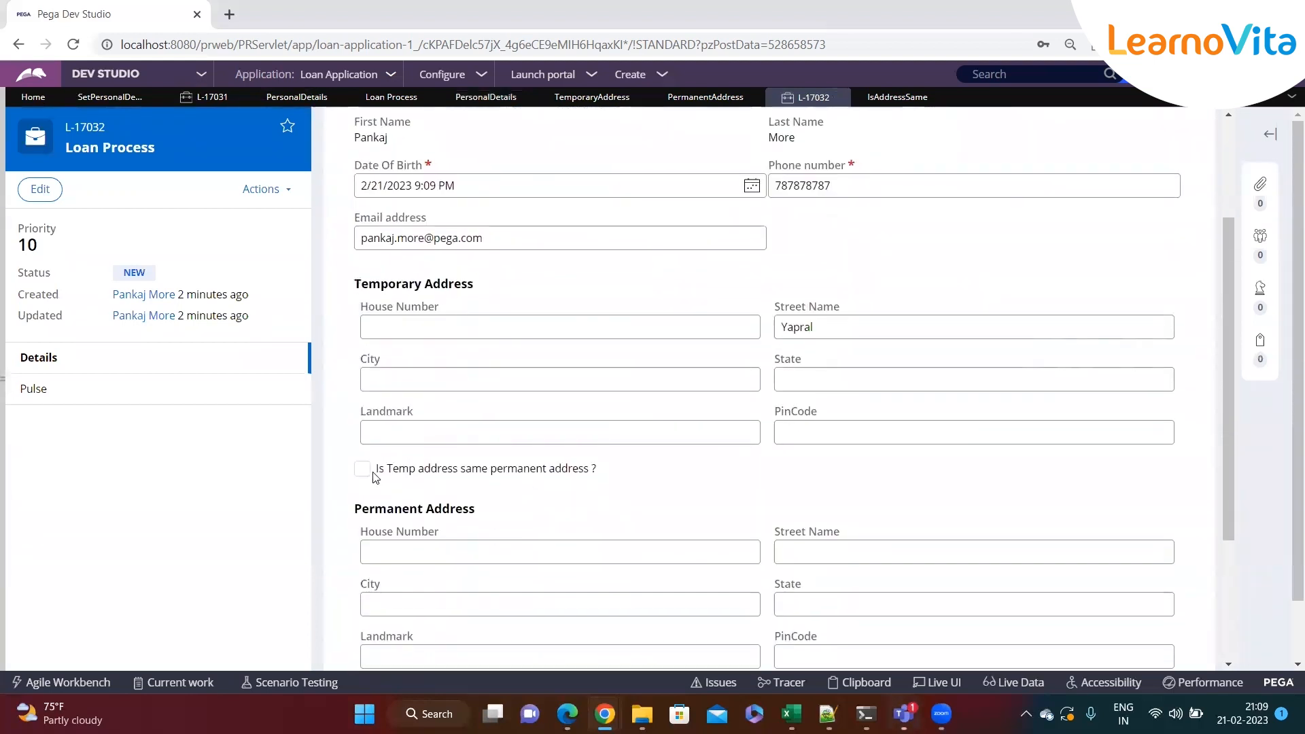
{"action": "left_click", "coordinate": [412, 330]}
{"action": "type", "text": "sdfsdf"}
{"action": "left_click", "coordinate": [611, 378]}
{"action": "type", "text": "sdfsdf"}
{"action": "left_click", "coordinate": [501, 432]}
{"action": "type", "text": "sdfs"}
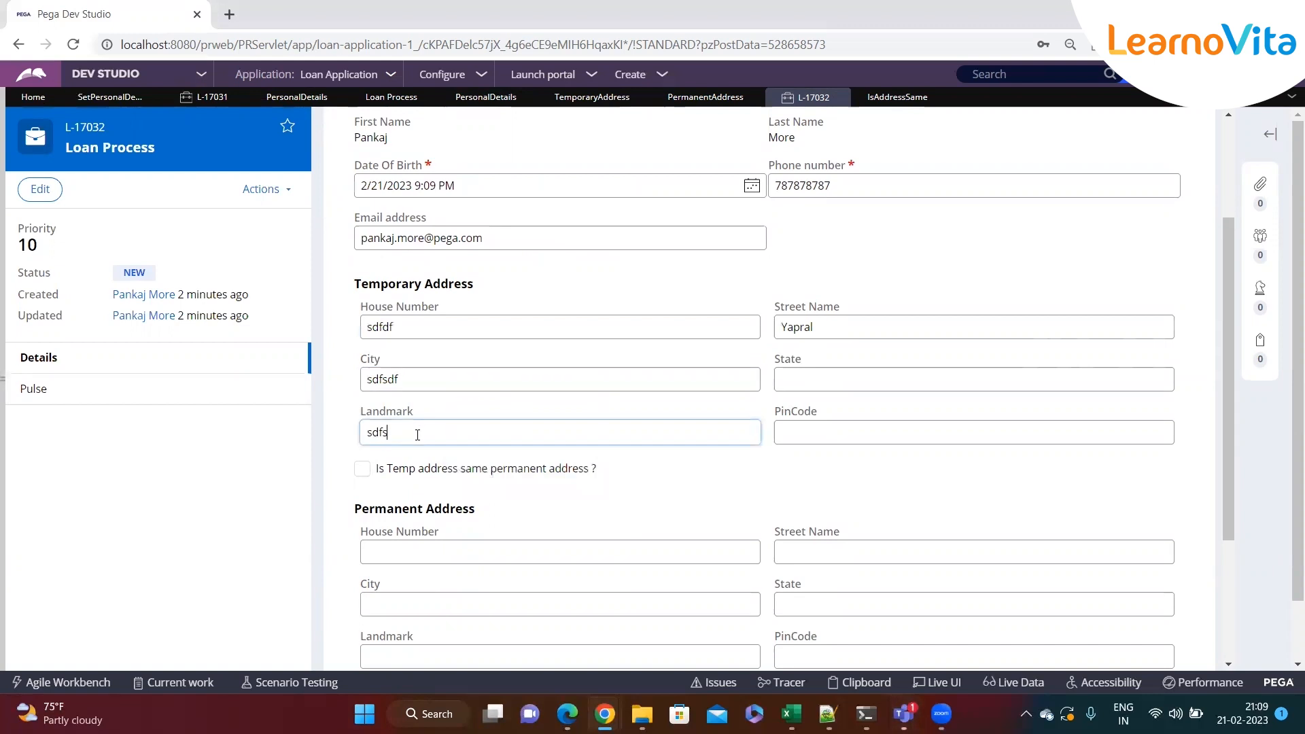
Tick the "Is Temp address same permanent address ?" checkbox
{"action": "scroll", "coordinate": [461, 426], "scroll_direction": "down", "scroll_amount": 2}
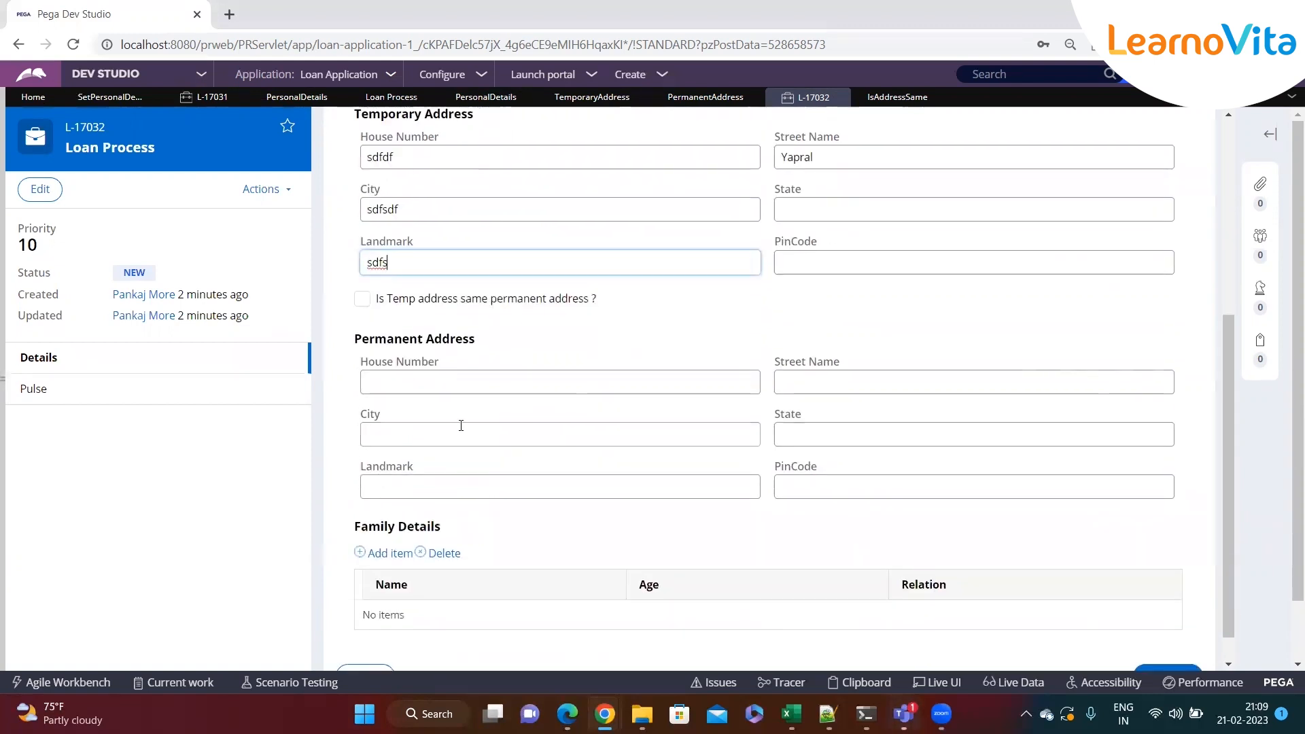
{"action": "left_click", "coordinate": [362, 303]}
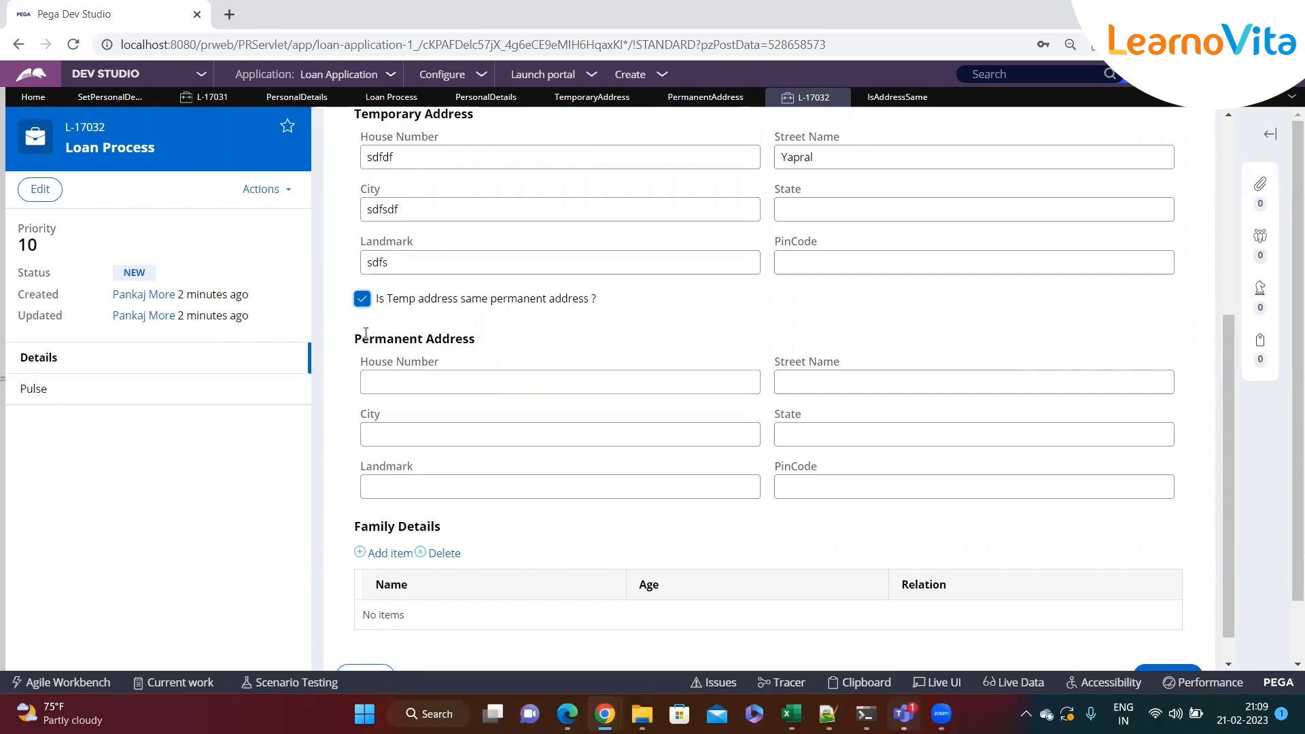
{"action": "left_click", "coordinate": [363, 301]}
{"action": "left_click", "coordinate": [363, 301]}
{"action": "left_click", "coordinate": [362, 300]}
{"action": "left_click", "coordinate": [363, 301]}
{"action": "left_click", "coordinate": [365, 306]}
{"action": "left_click", "coordinate": [364, 305]}
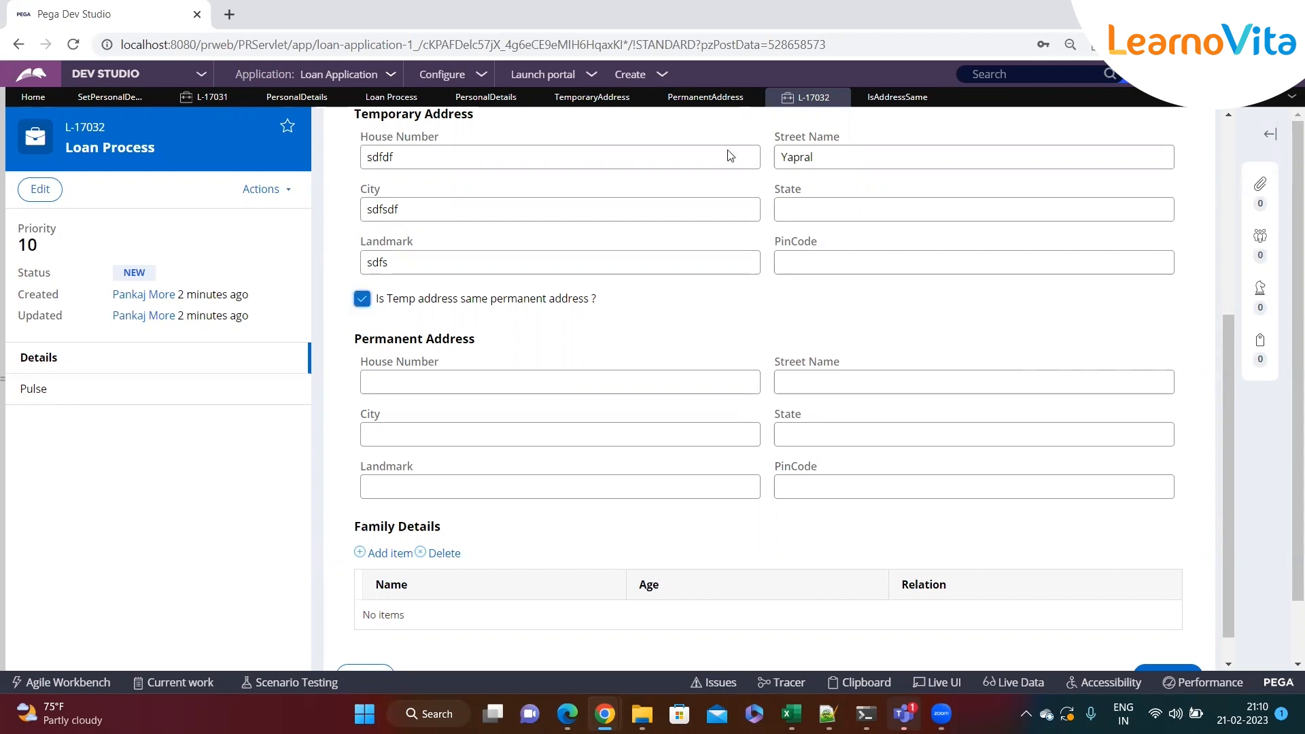
Open the PermanentAddress property and return to the Personal Details section design
{"action": "left_click", "coordinate": [698, 103]}
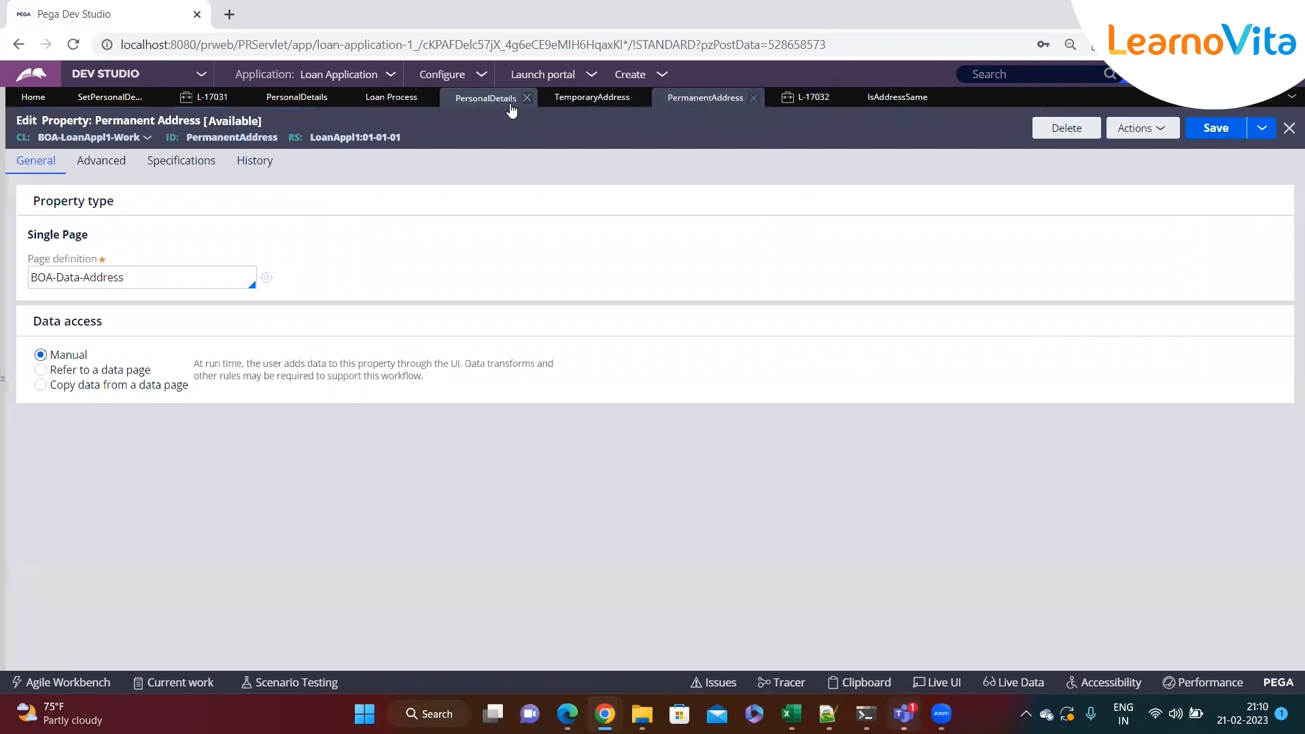
{"action": "left_click", "coordinate": [482, 100]}
{"action": "scroll", "coordinate": [222, 501], "scroll_direction": "down", "scroll_amount": 4}
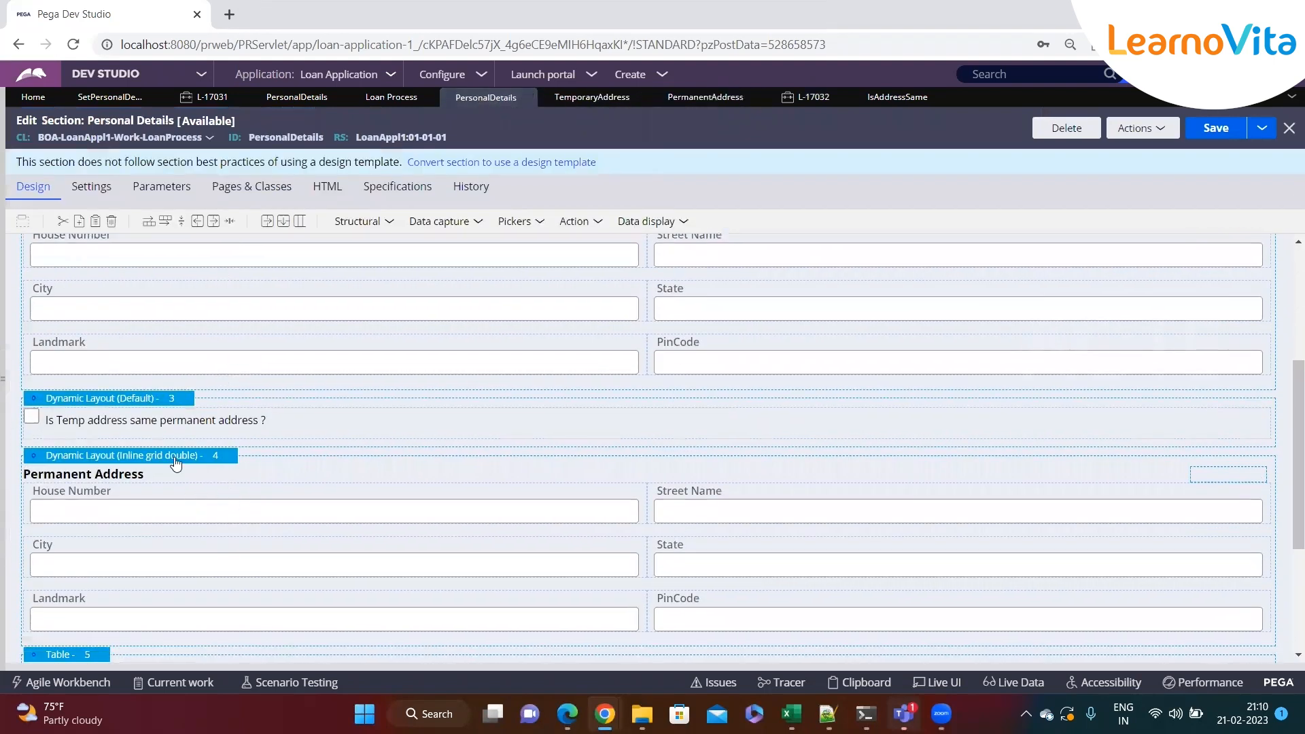
Add an action set to the address-same checkbox that refreshes this section on the Change event
{"action": "left_click", "coordinate": [1279, 422]}
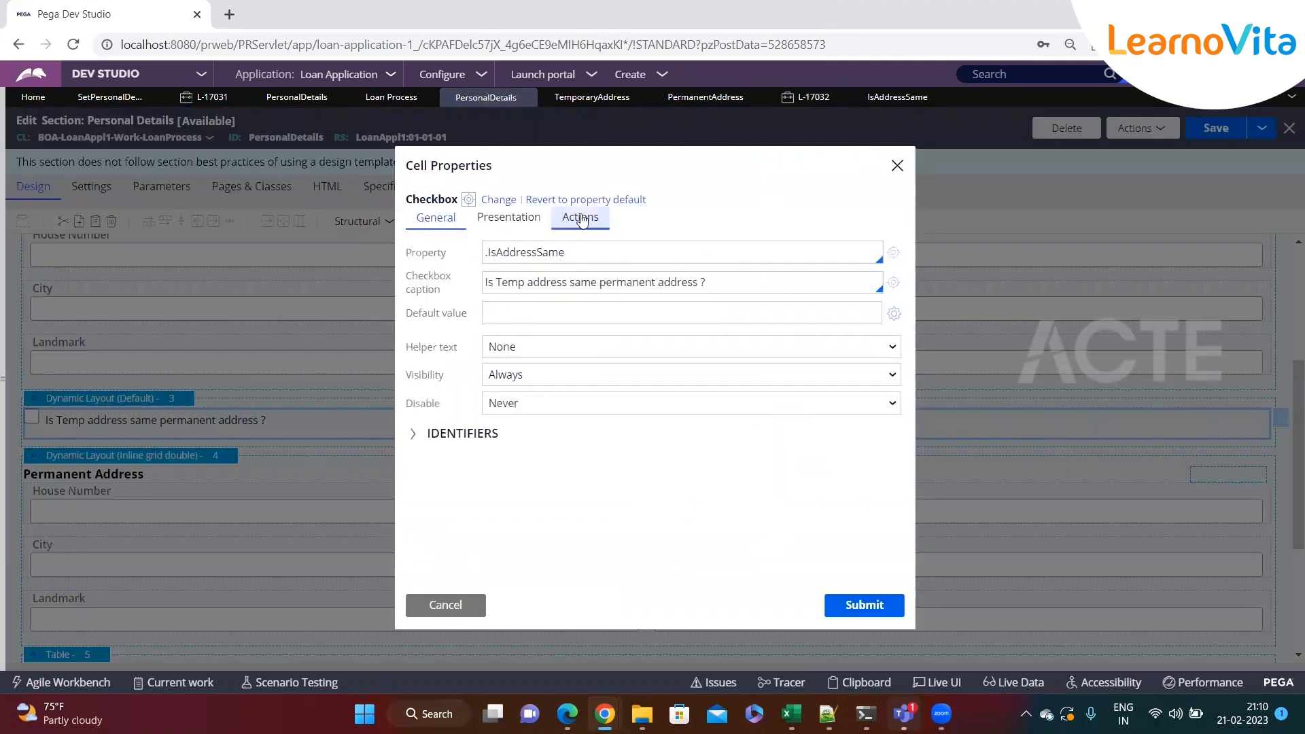
{"action": "left_click", "coordinate": [460, 602]}
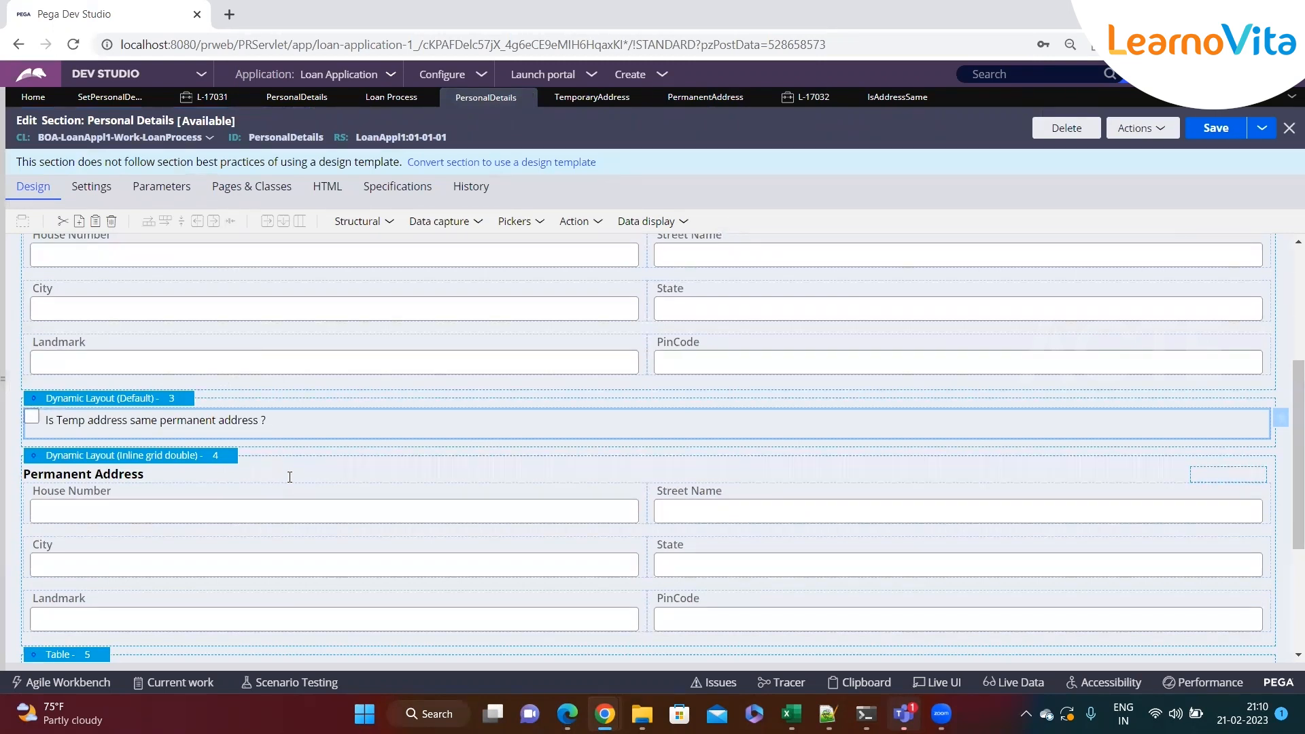
{"action": "left_click", "coordinate": [1281, 417]}
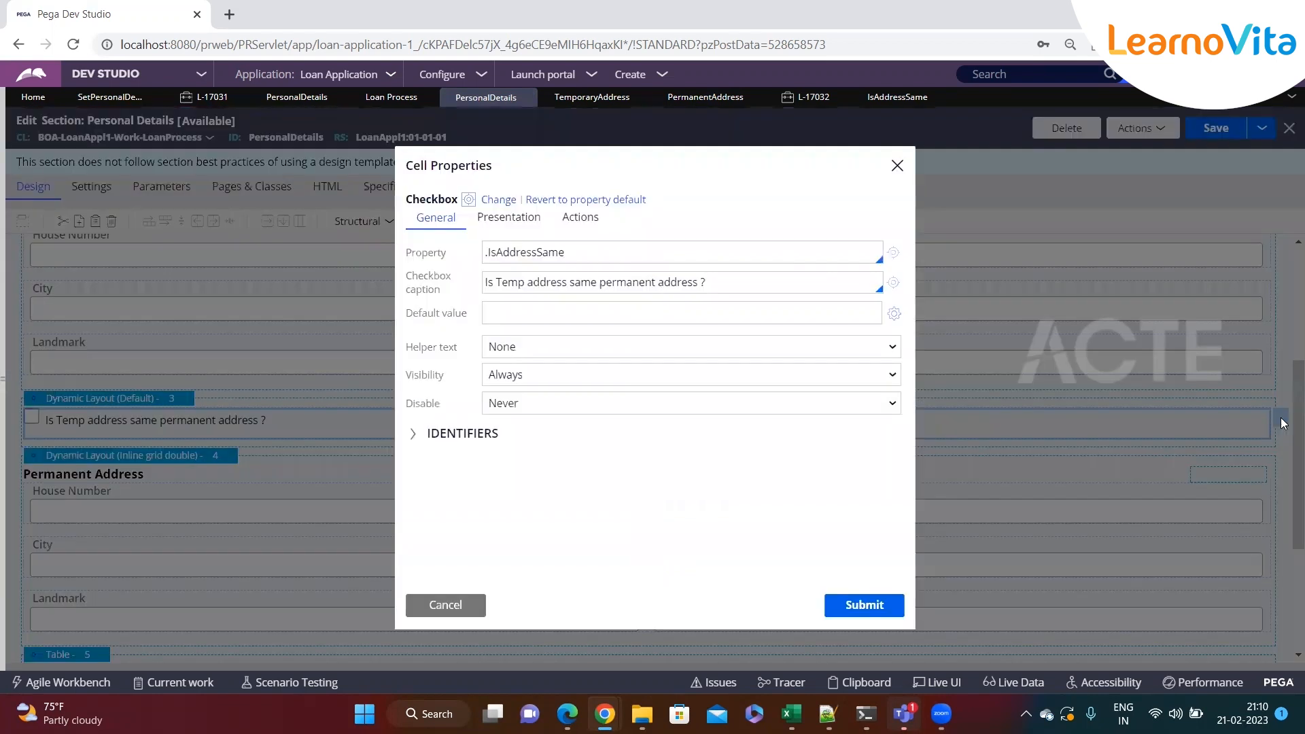
{"action": "left_click", "coordinate": [584, 227]}
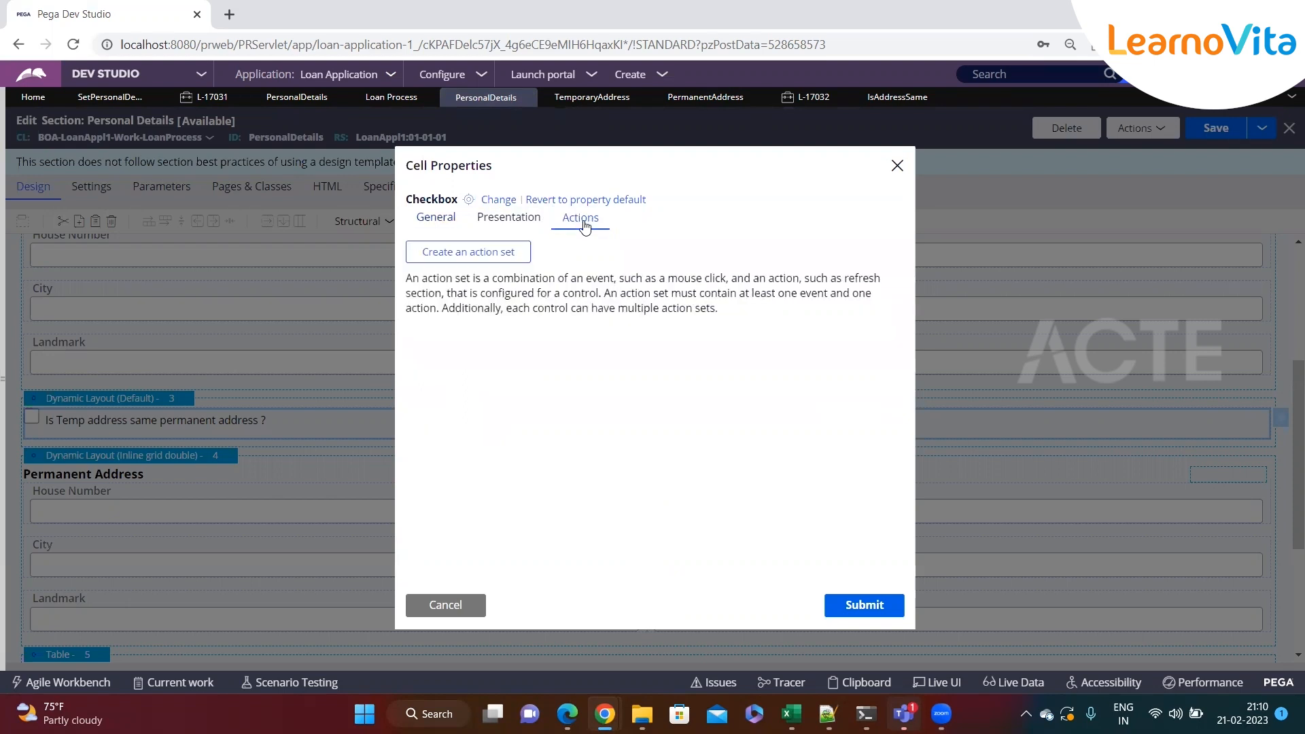
{"action": "left_click", "coordinate": [474, 255]}
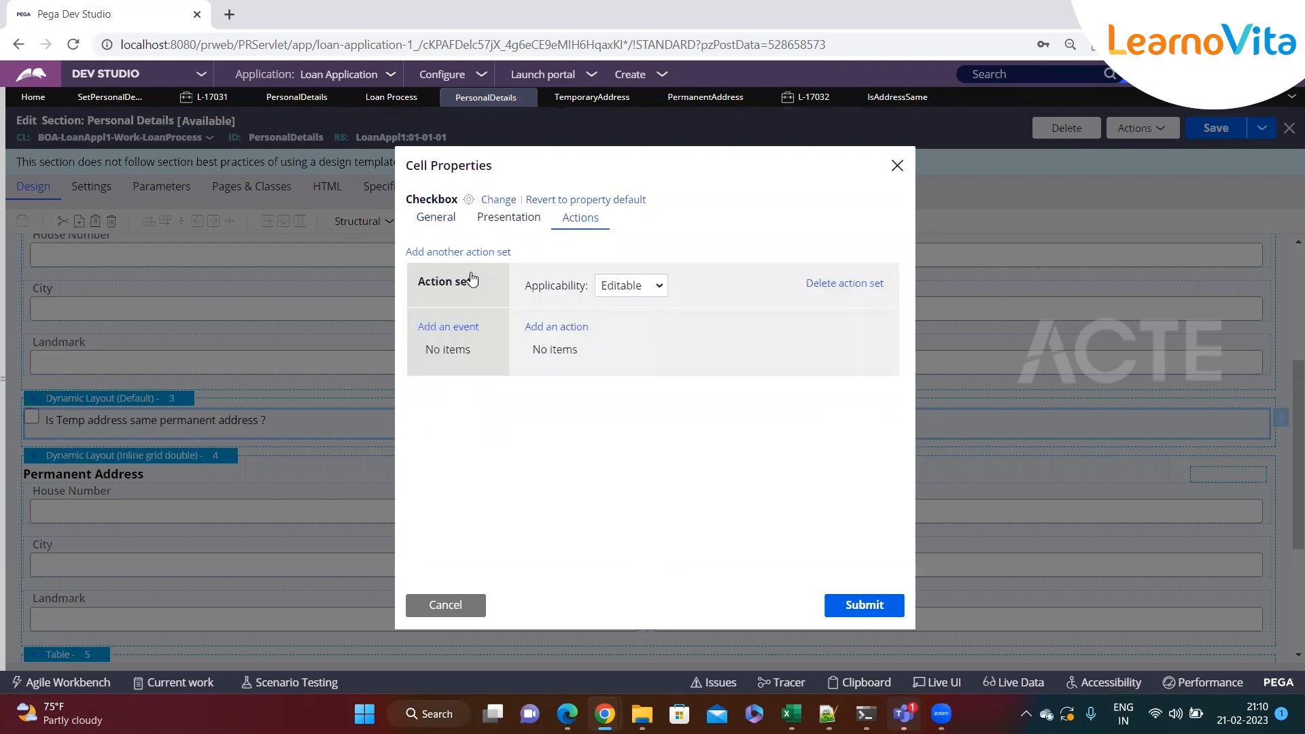
{"action": "left_click", "coordinate": [443, 328]}
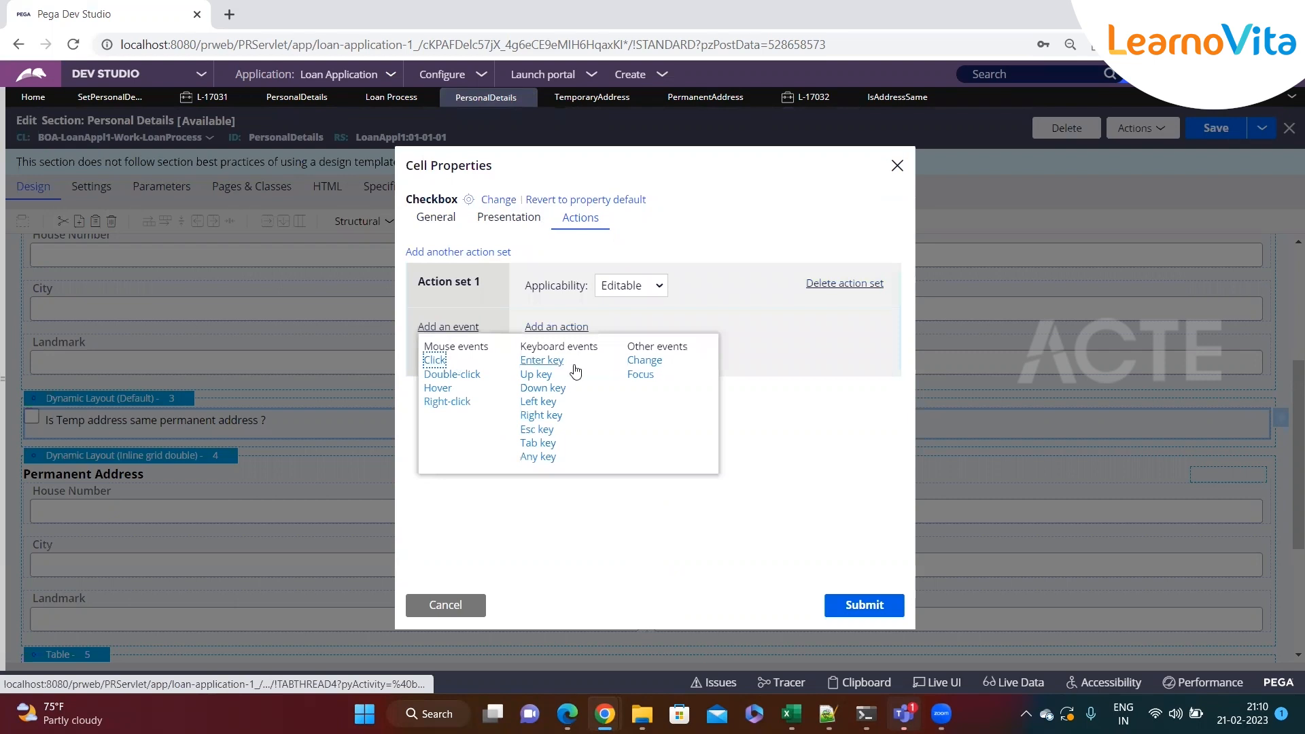
{"action": "left_click", "coordinate": [644, 360]}
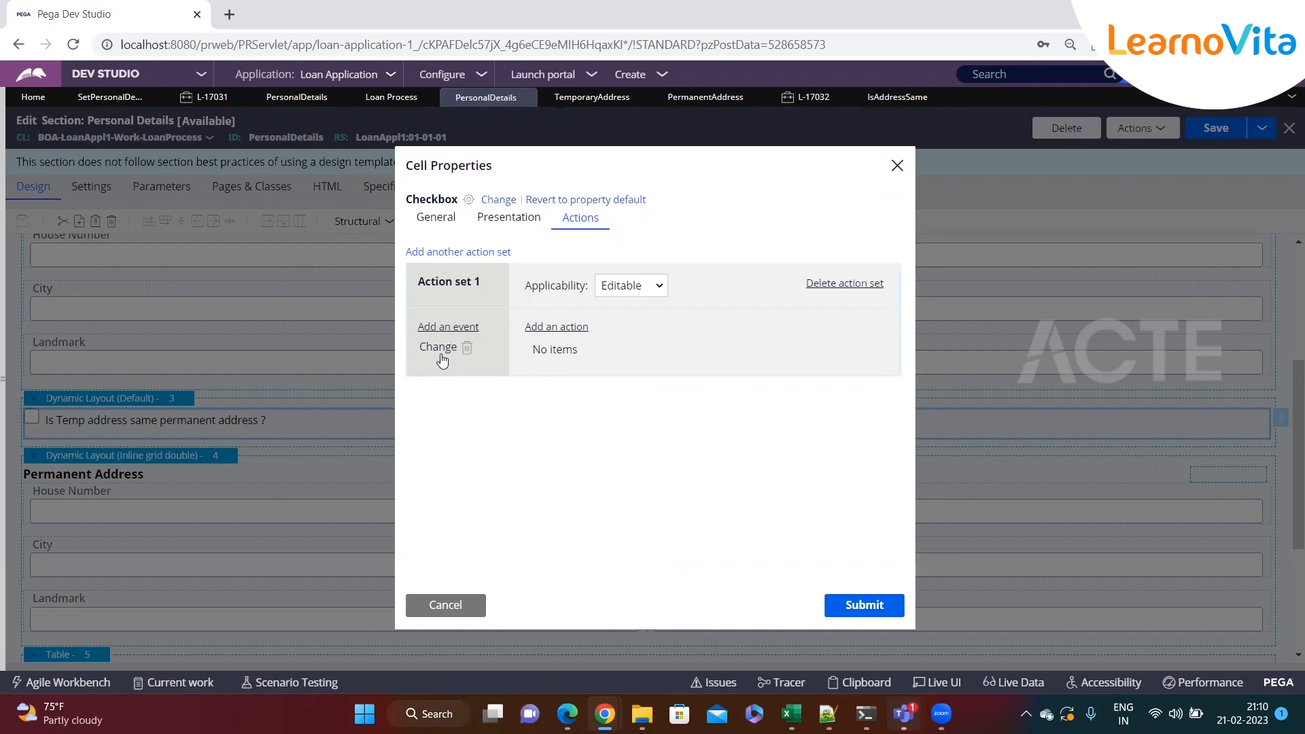
{"action": "left_click", "coordinate": [546, 328]}
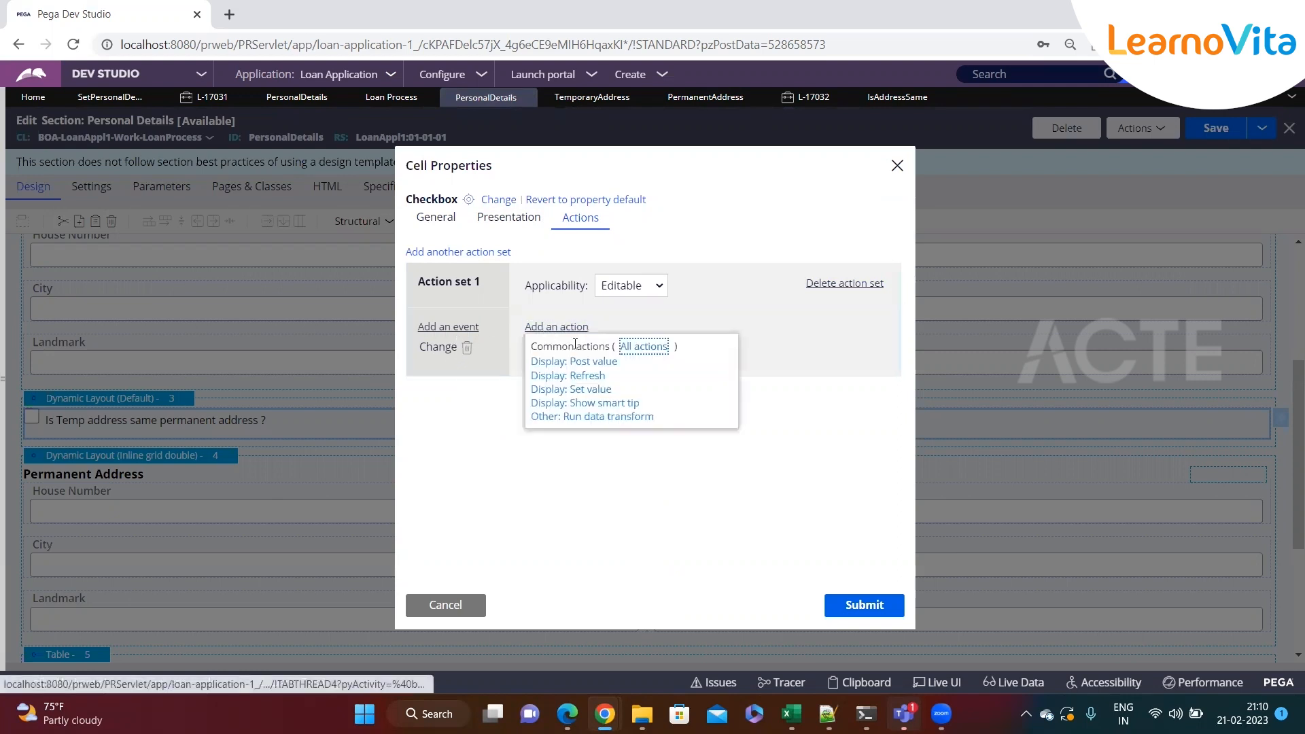
{"action": "left_click", "coordinate": [592, 377]}
Specify the data transform CopyAddress for the refresh action and create it
{"action": "scroll", "coordinate": [693, 386], "scroll_direction": "down", "scroll_amount": 1}
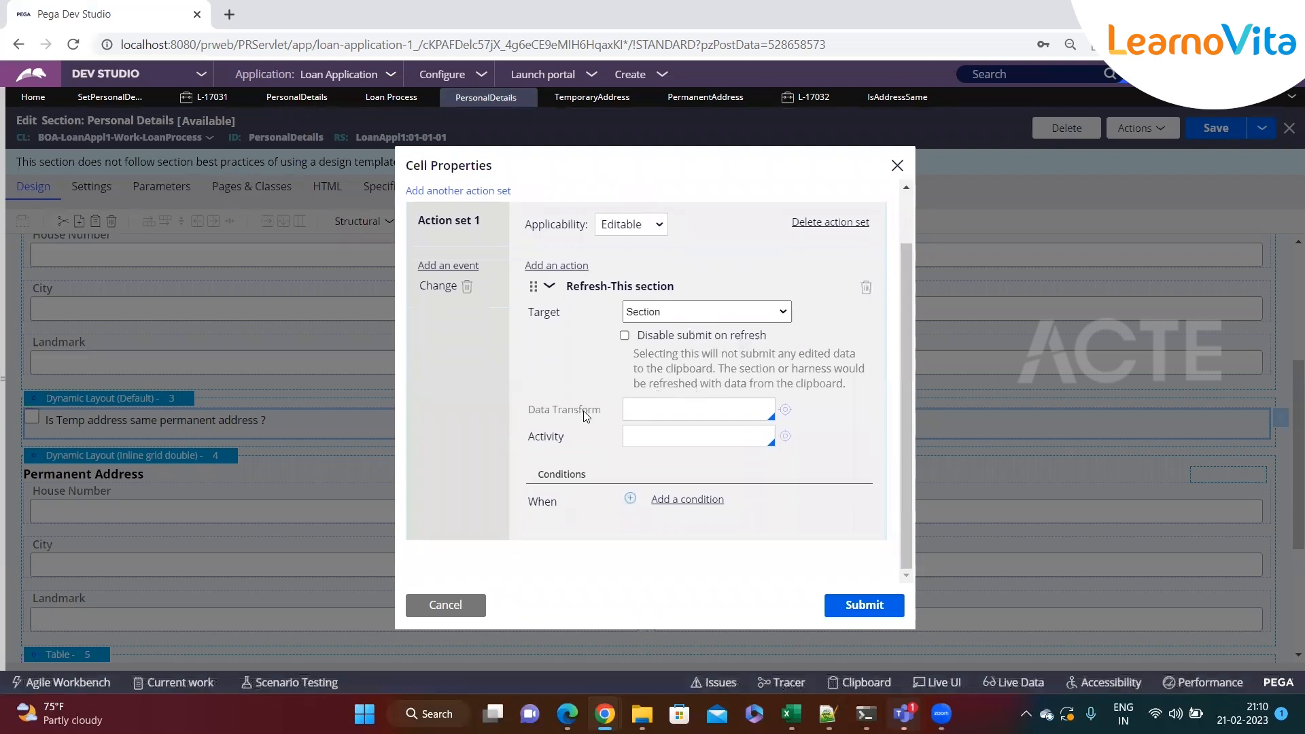
{"action": "left_click_drag", "start_coordinate": [608, 417], "coordinate": [532, 409]}
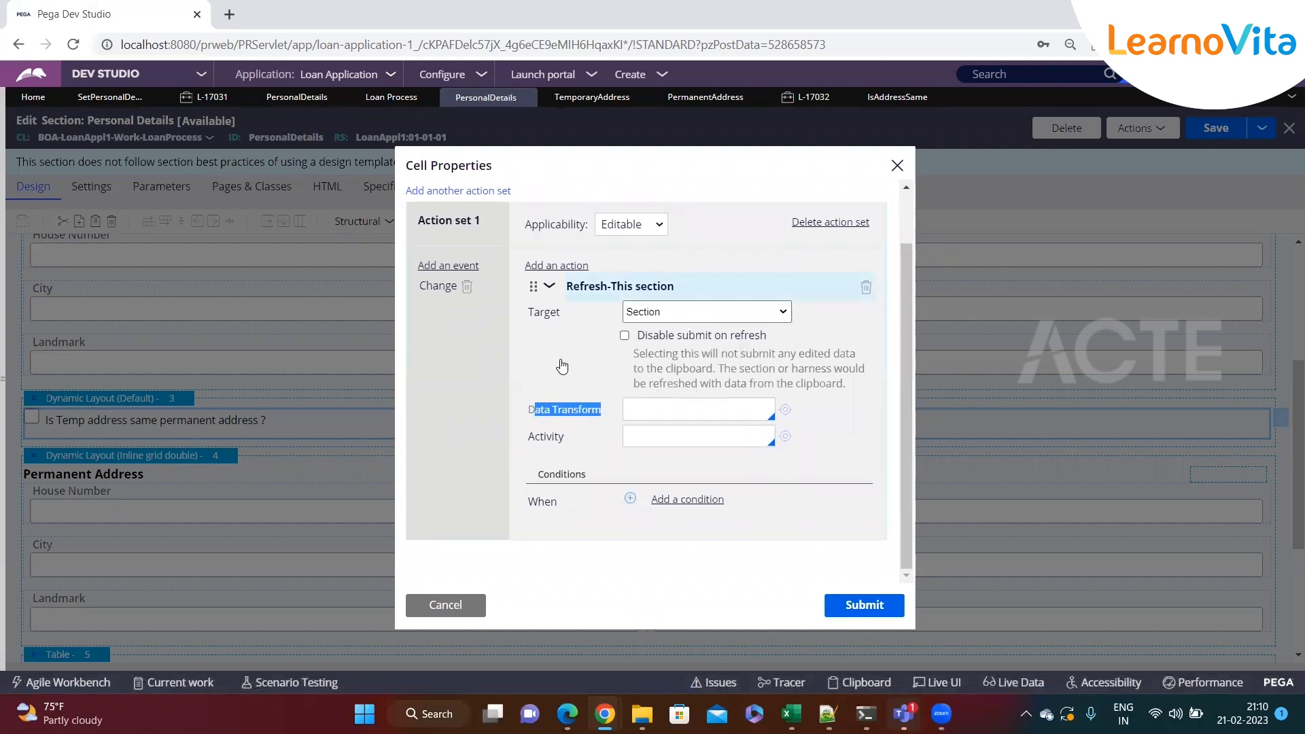
{"action": "left_click", "coordinate": [665, 411]}
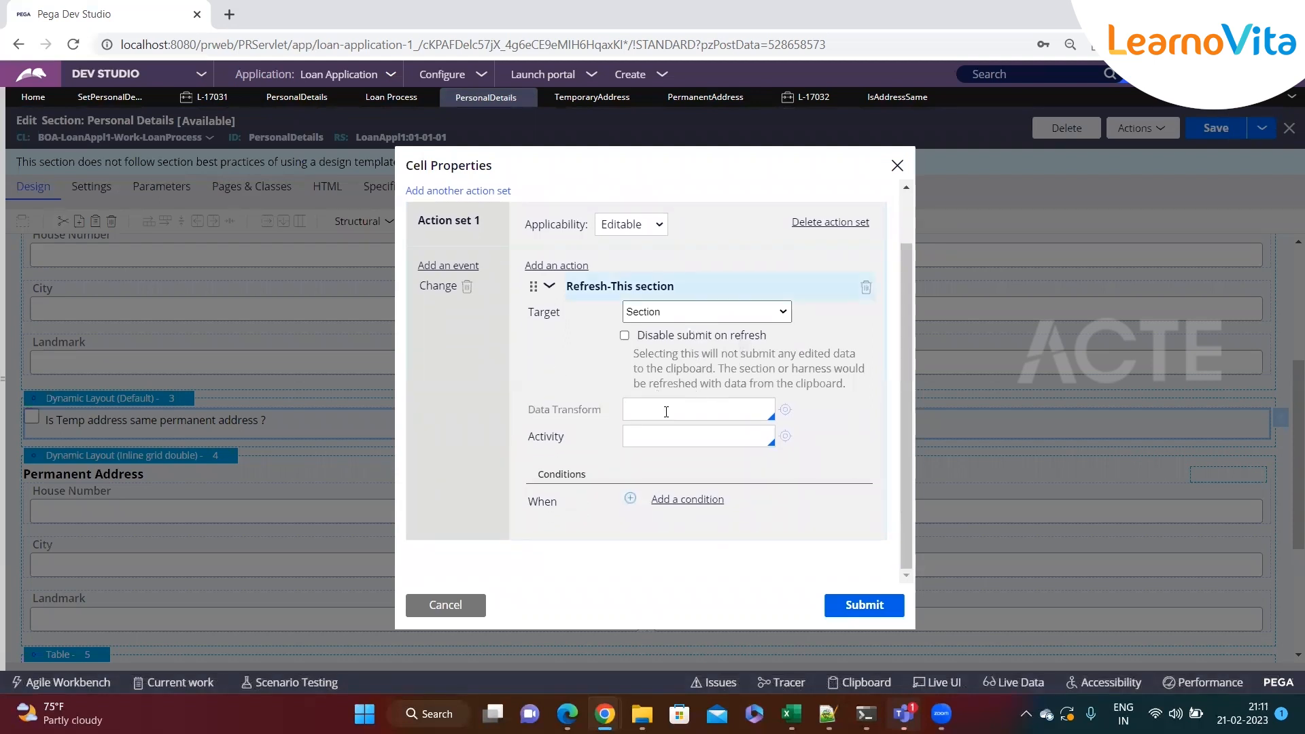
{"action": "type", "text": "CopyAddress"}
{"action": "left_click", "coordinate": [785, 409]}
{"action": "left_click", "coordinate": [1202, 127]}
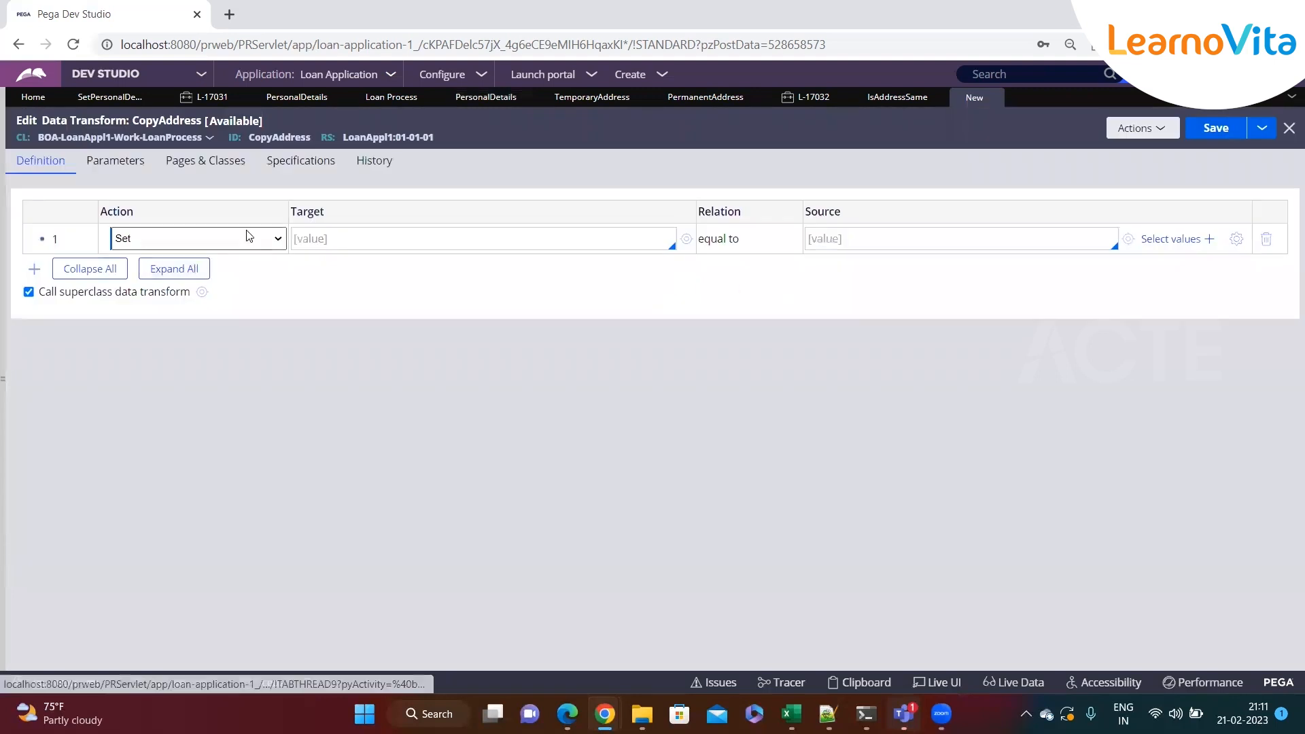
Set the first row of the data transform to Update Page with target .PermanentAddress
{"action": "left_click", "coordinate": [191, 239]}
{"action": "left_click", "coordinate": [188, 283]}
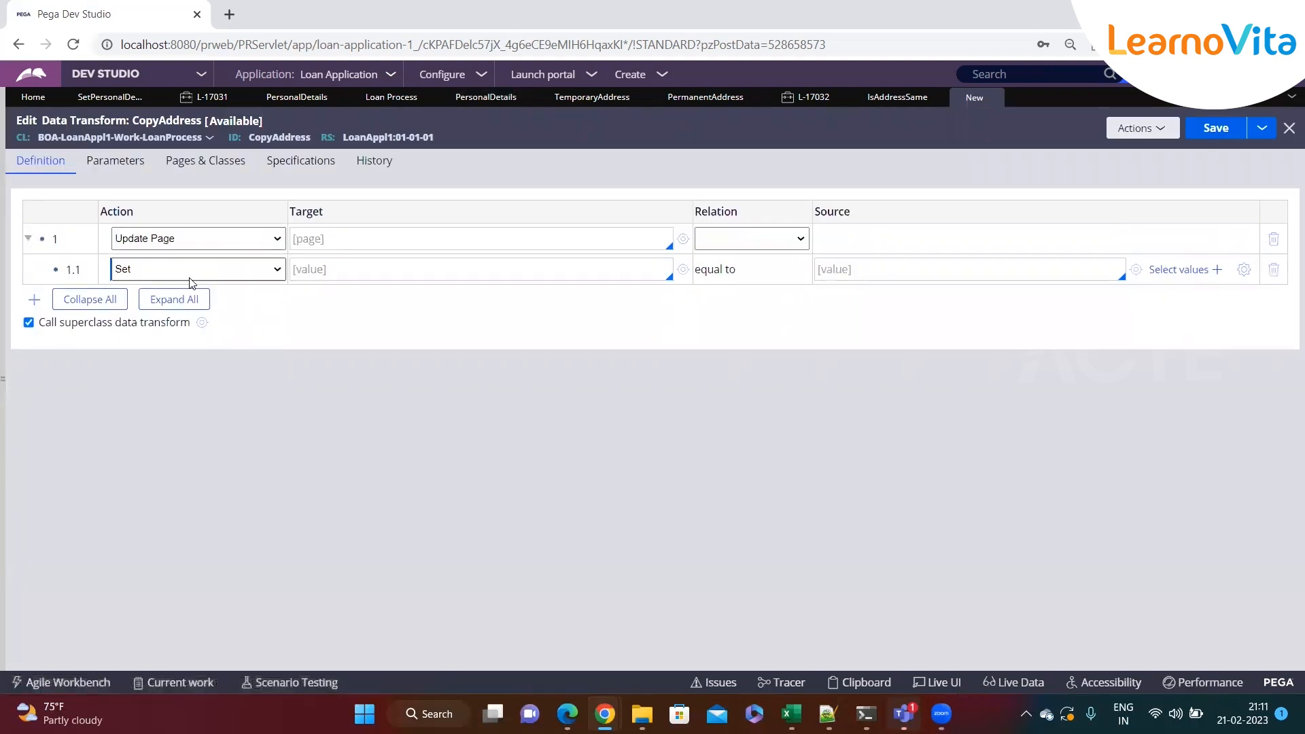
{"action": "type", "text": "."}
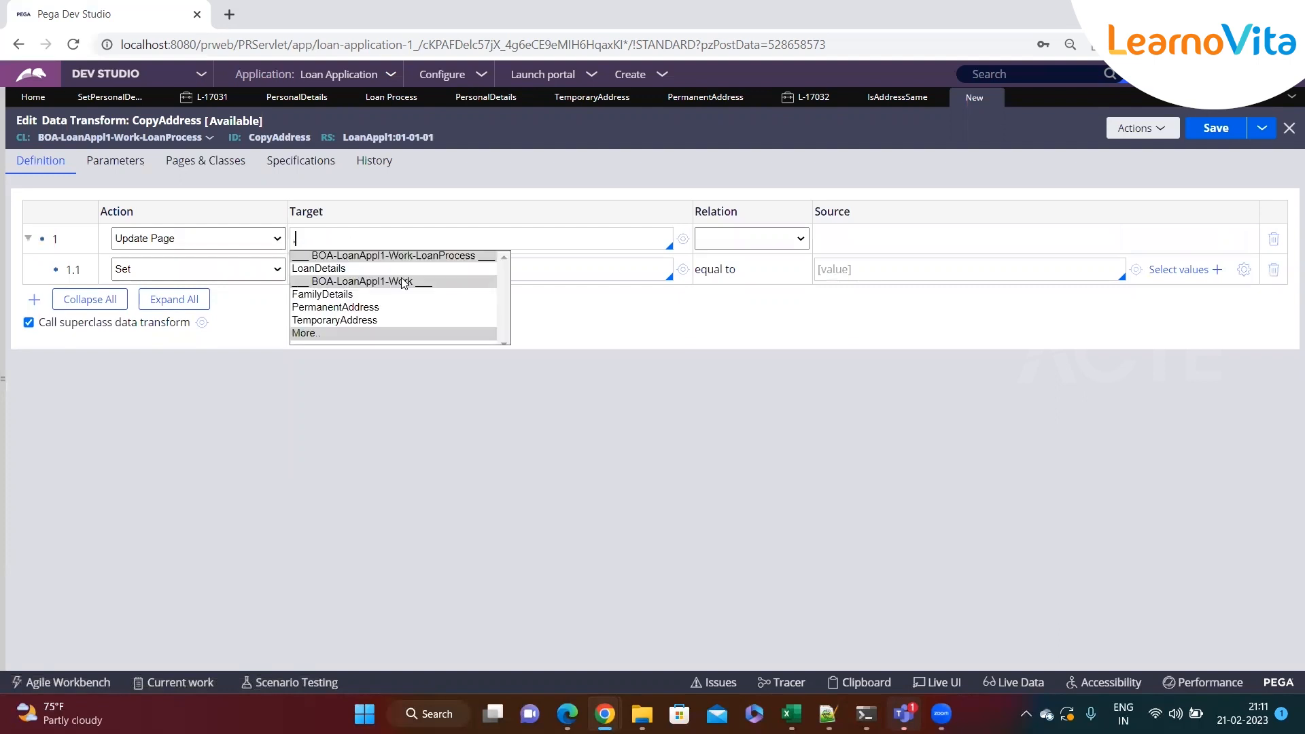
{"action": "key", "text": "Down"}
{"action": "key", "text": "Down"}
{"action": "key", "text": "Down"}
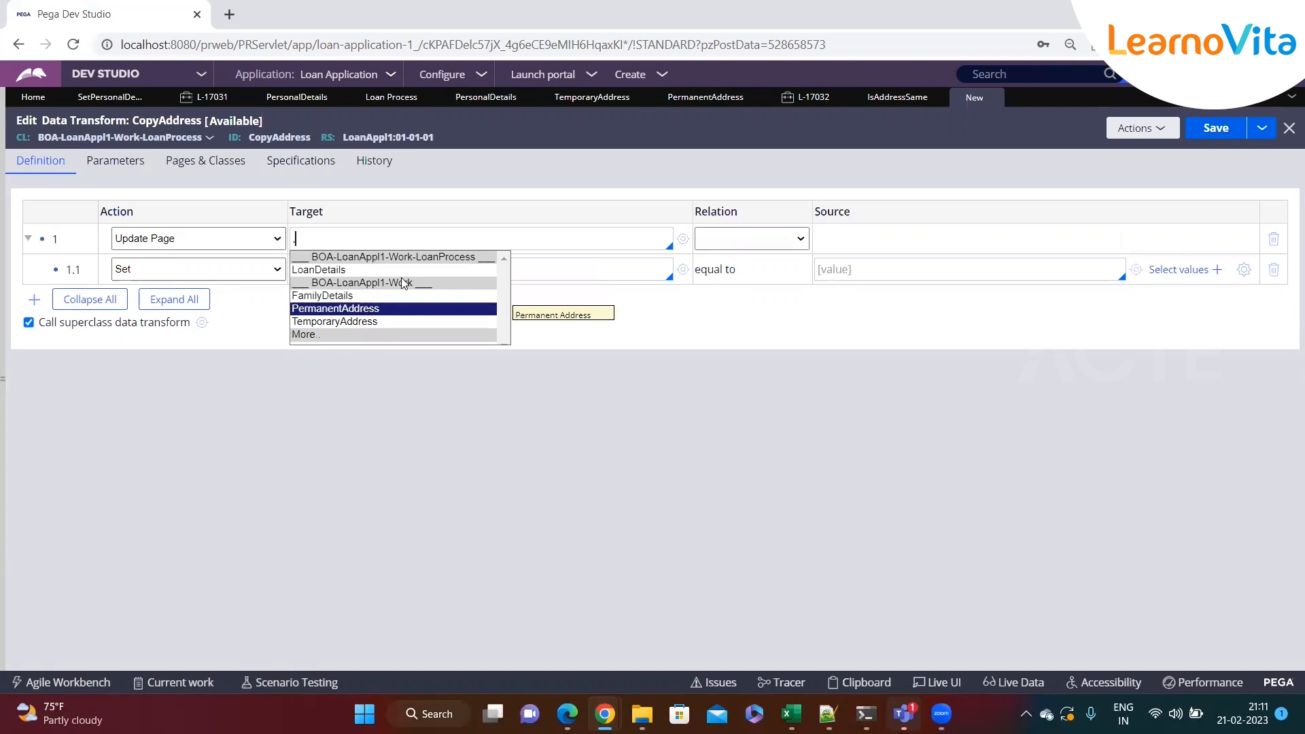
{"action": "key", "text": "Return"}
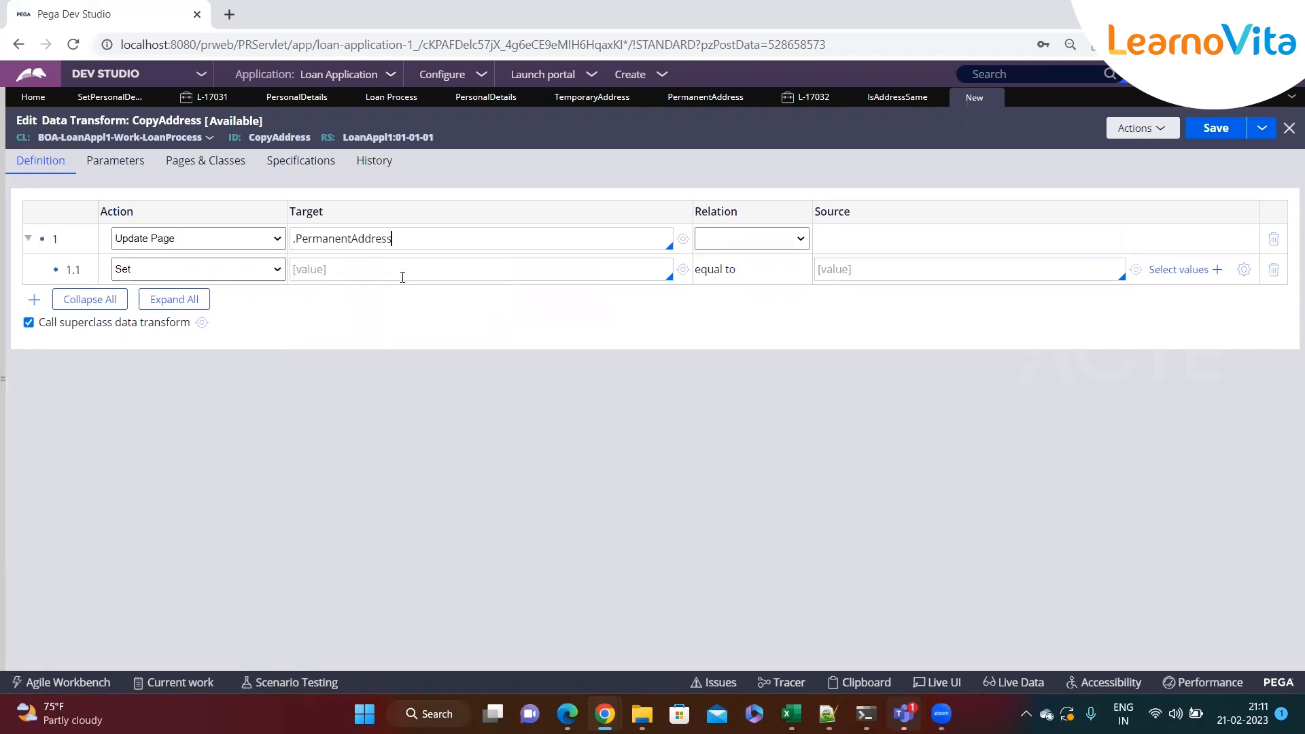
Set the first row's relation to "with values from" and its source to .TemporaryAddress
{"action": "left_click", "coordinate": [751, 239]}
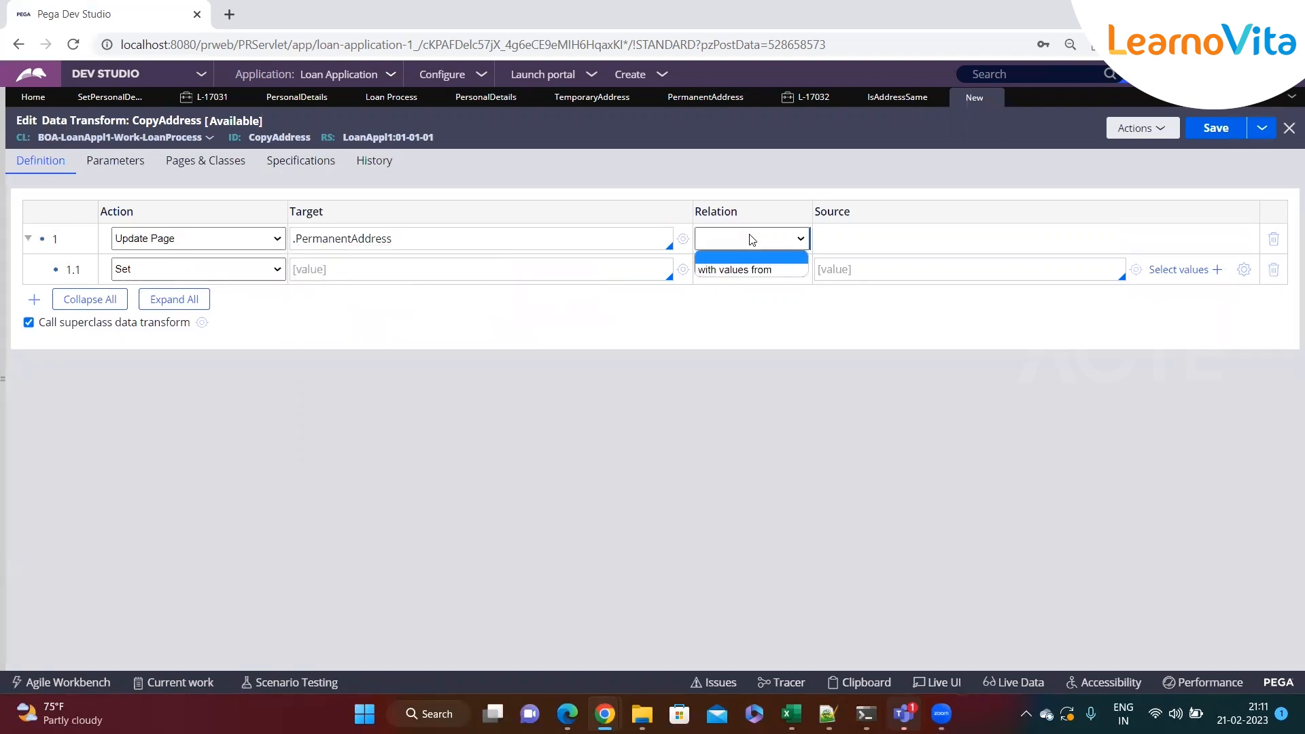
{"action": "left_click", "coordinate": [676, 352]}
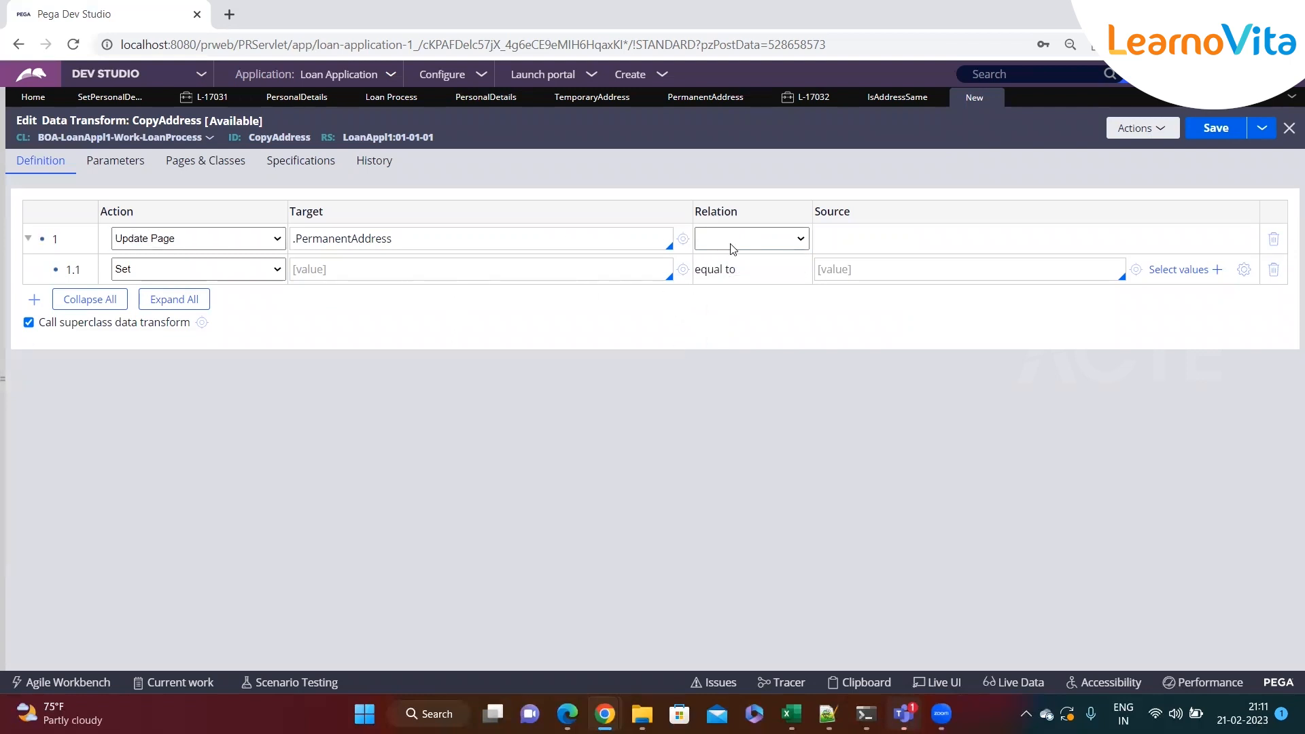
{"action": "left_click_drag", "start_coordinate": [708, 213], "coordinate": [764, 227]}
{"action": "left_click", "coordinate": [763, 239]}
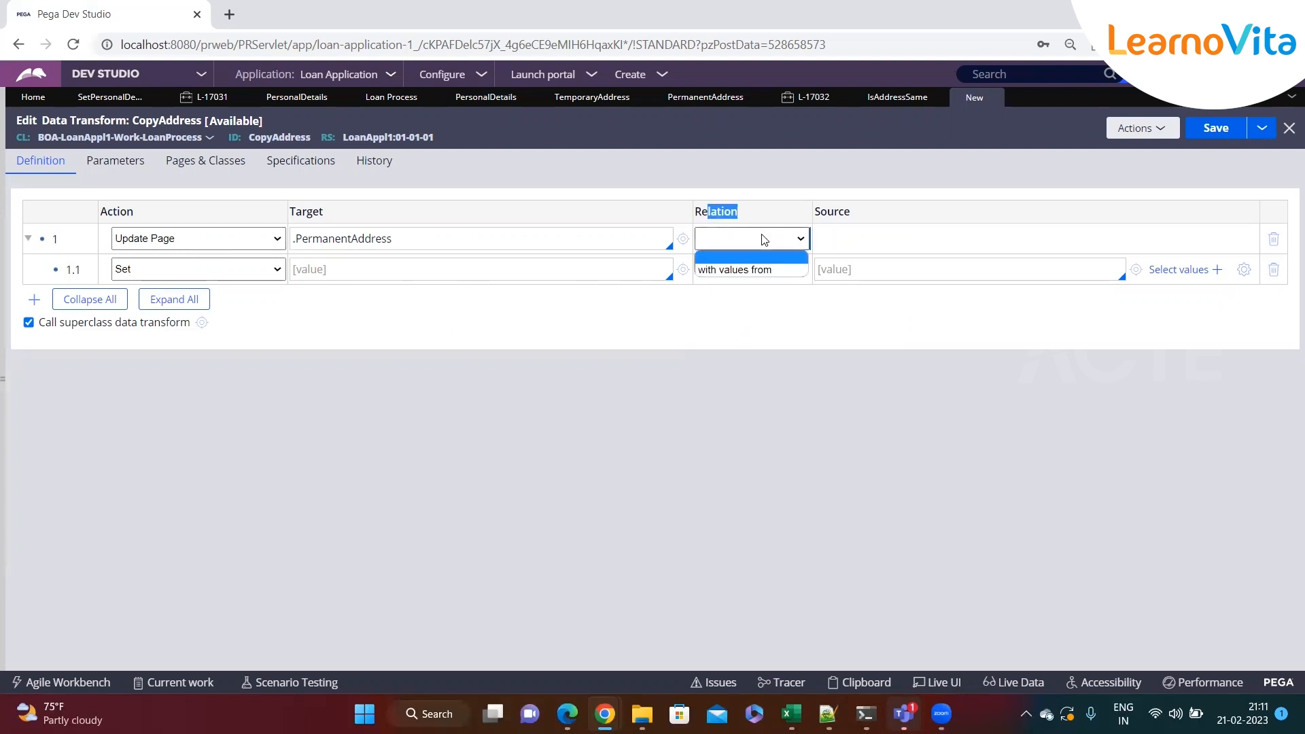
{"action": "left_click", "coordinate": [743, 269]}
{"action": "left_click", "coordinate": [858, 239]}
{"action": "type", "text": "."}
{"action": "key", "text": "Down"}
{"action": "key", "text": "Down"}
{"action": "key", "text": "Down"}
{"action": "key", "text": "Down"}
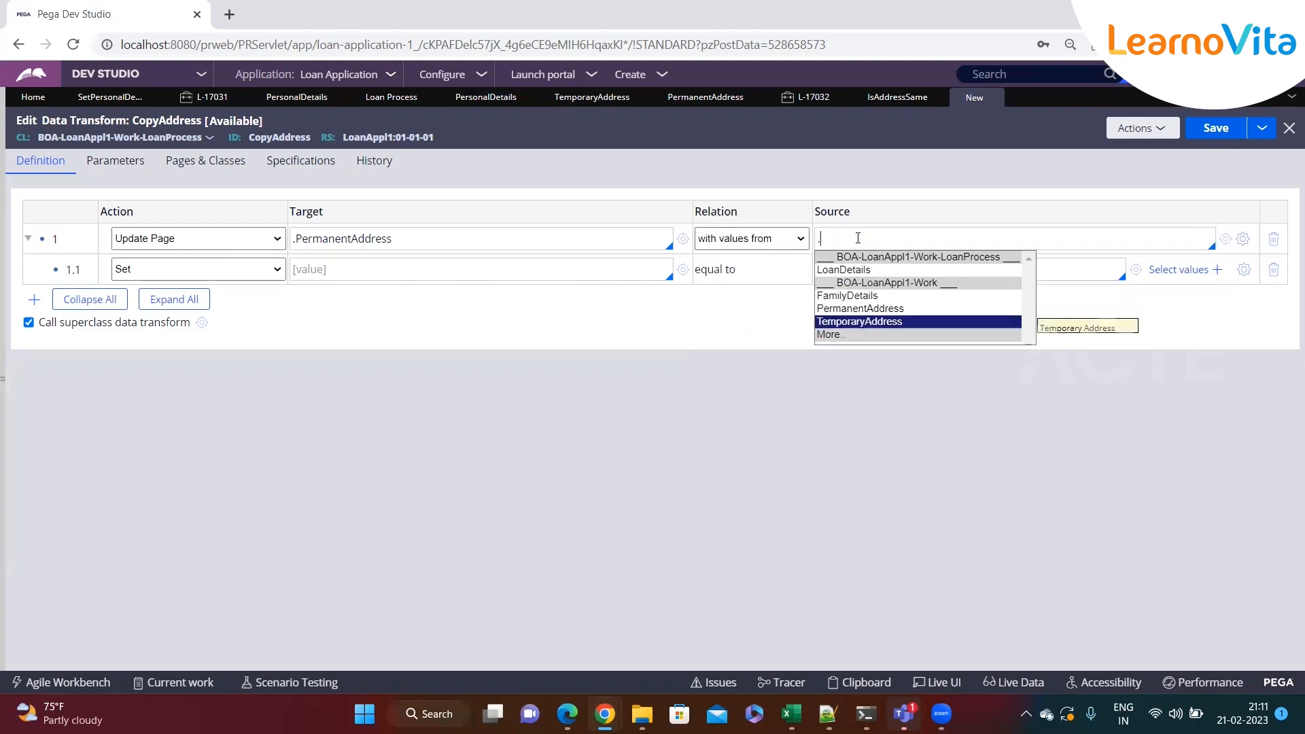
{"action": "key", "text": "Return"}
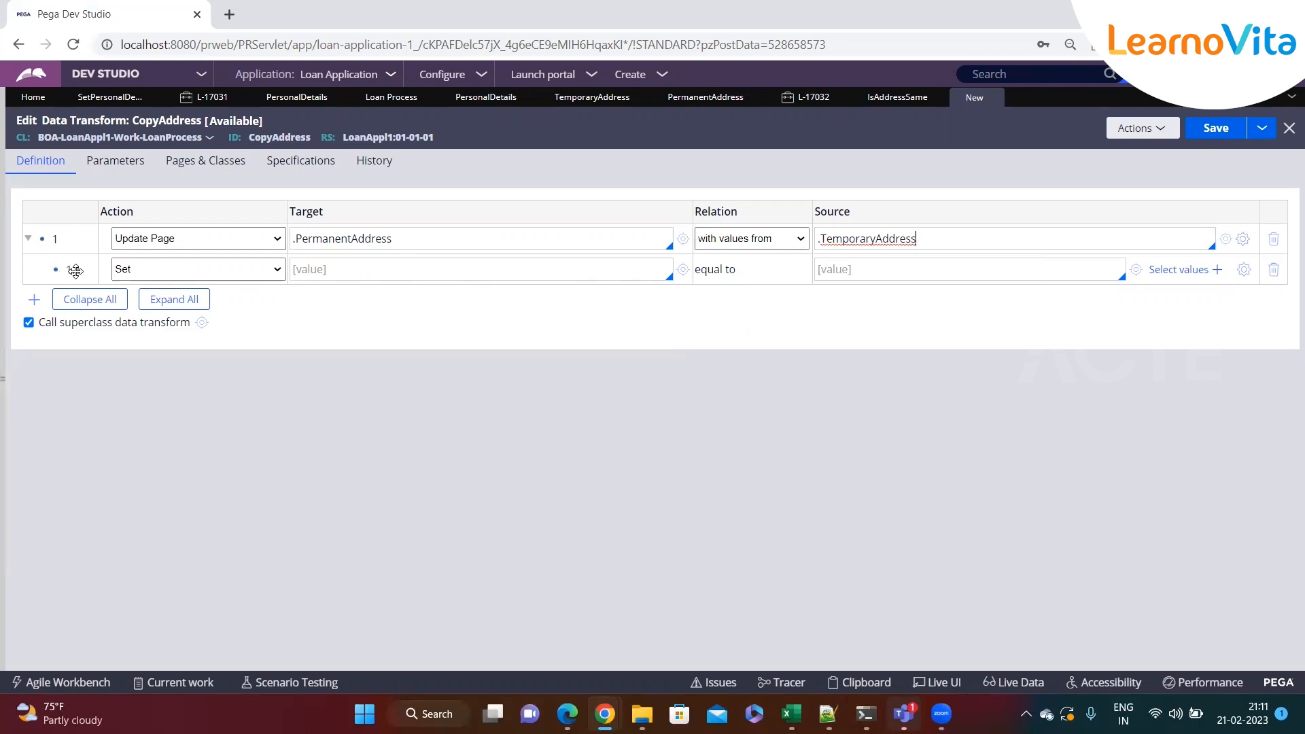
Add a nested Set row assigning .City equal to .City
{"action": "left_click", "coordinate": [336, 269]}
{"action": "type", "text": "."}
{"action": "key", "text": "Down"}
{"action": "key", "text": "Return"}
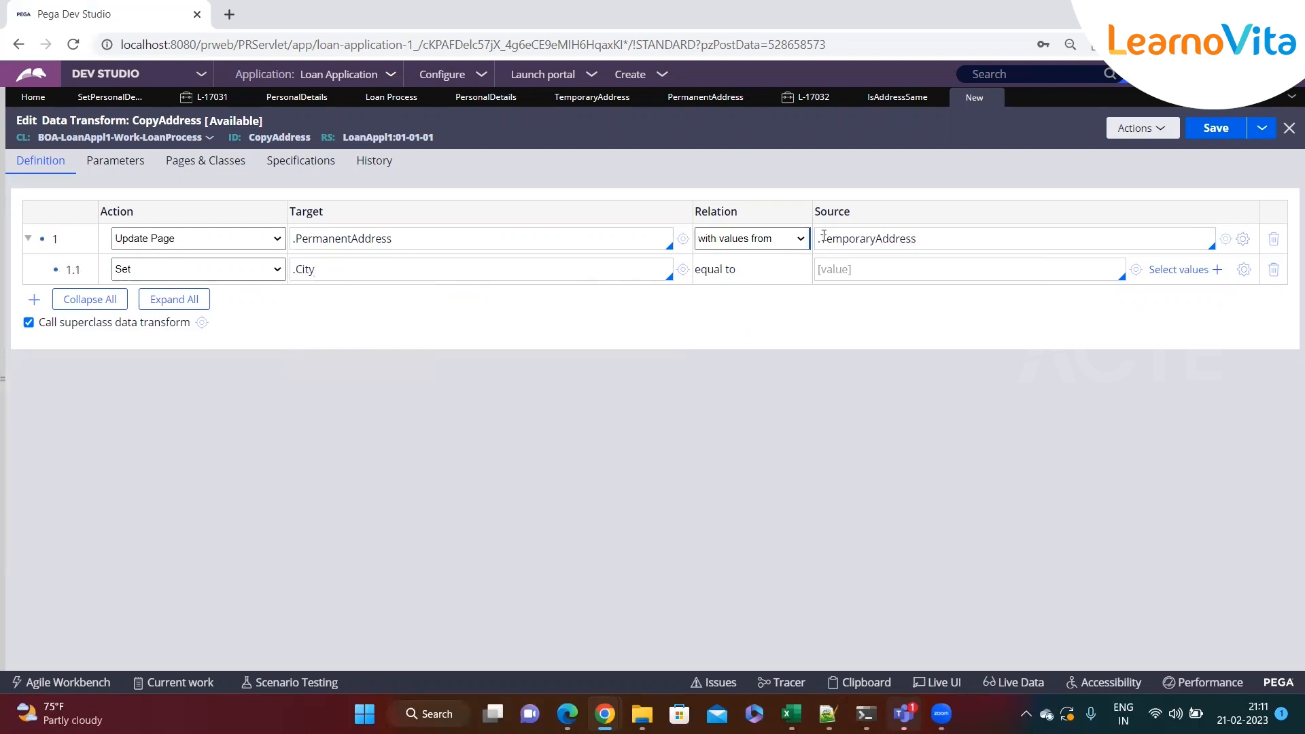
{"action": "left_click", "coordinate": [841, 260]}
{"action": "type", "text": "."}
{"action": "key", "text": "Down"}
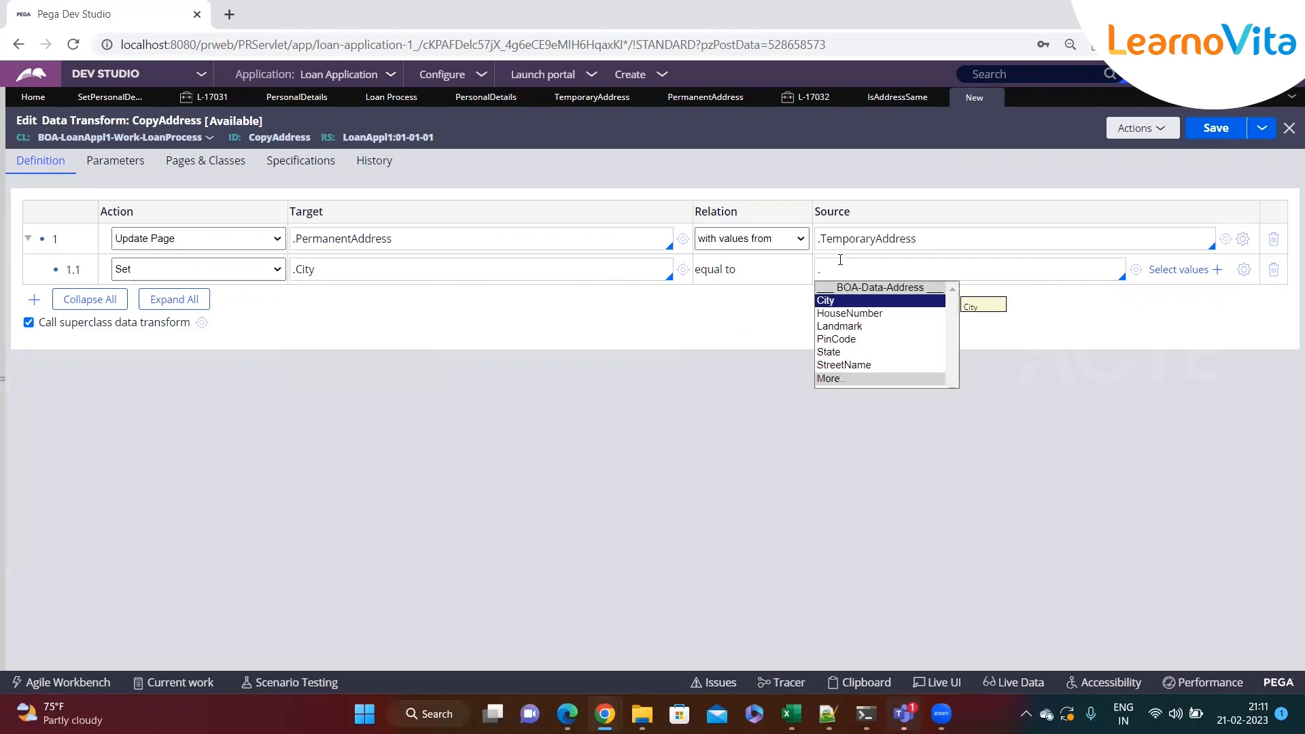
{"action": "key", "text": "Return"}
Add a nested Set row assigning .HouseNumber equal to .HouseNumber
{"action": "key", "text": "Return"}
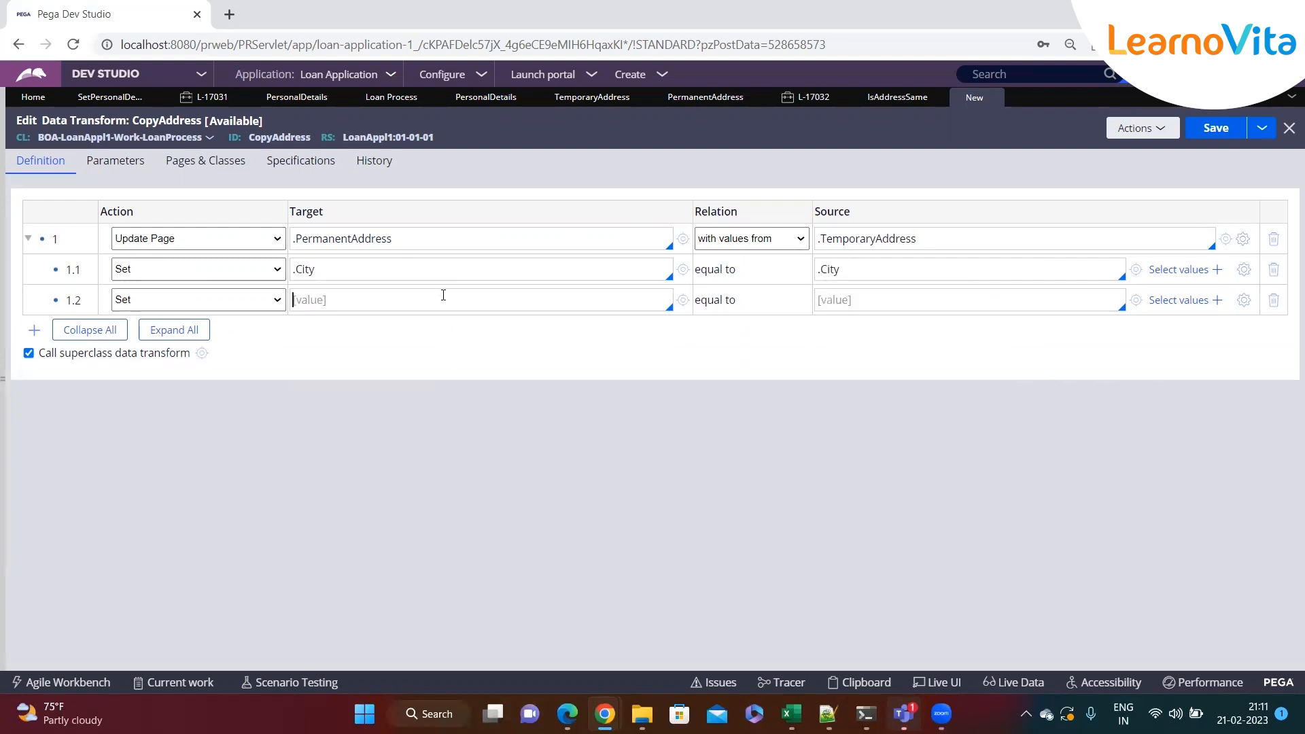
{"action": "type", "text": "."}
{"action": "key", "text": "Down"}
{"action": "key", "text": "Down"}
{"action": "key", "text": "Return"}
{"action": "left_click", "coordinate": [916, 295]}
{"action": "type", "text": "."}
{"action": "key", "text": "Down"}
{"action": "key", "text": "Down"}
{"action": "key", "text": "Return"}
{"action": "key", "text": "Return"}
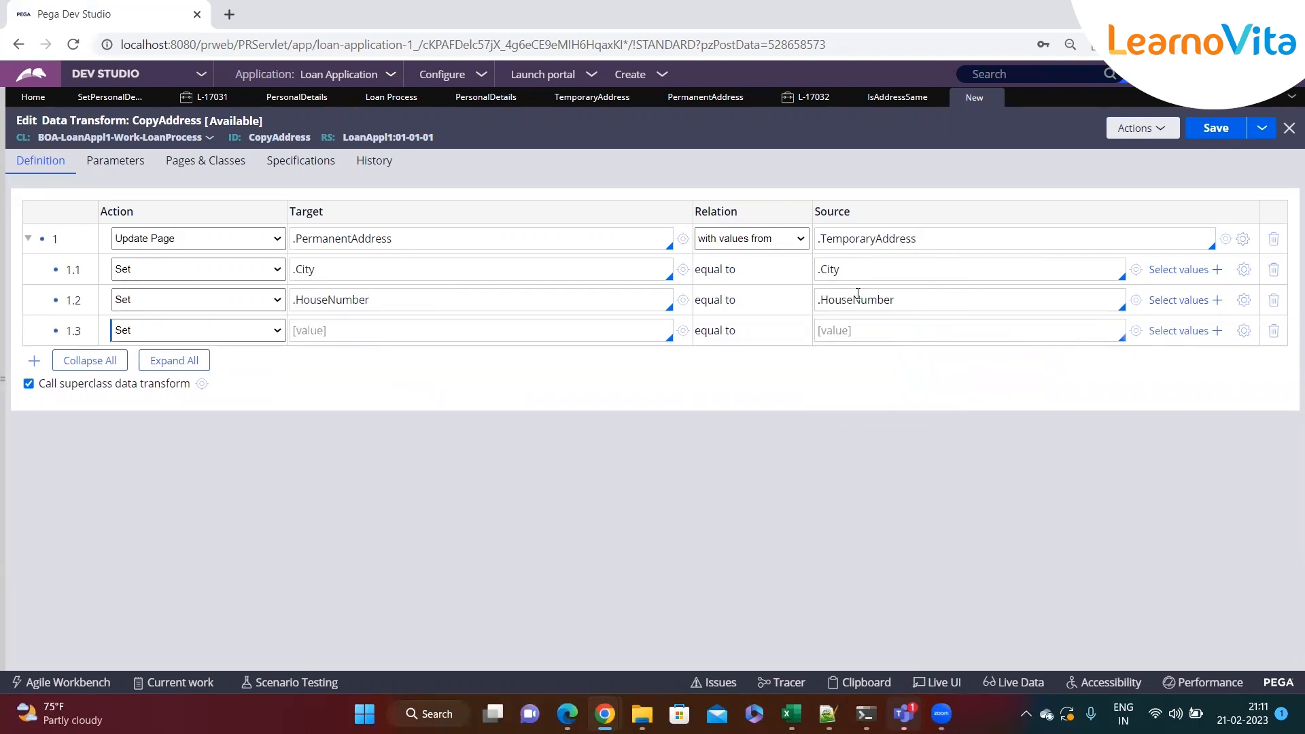
Add a nested Set row assigning .Landmark equal to .Landmark
{"action": "type", "text": "."}
{"action": "key", "text": "Down"}
{"action": "key", "text": "Down"}
{"action": "key", "text": "Down"}
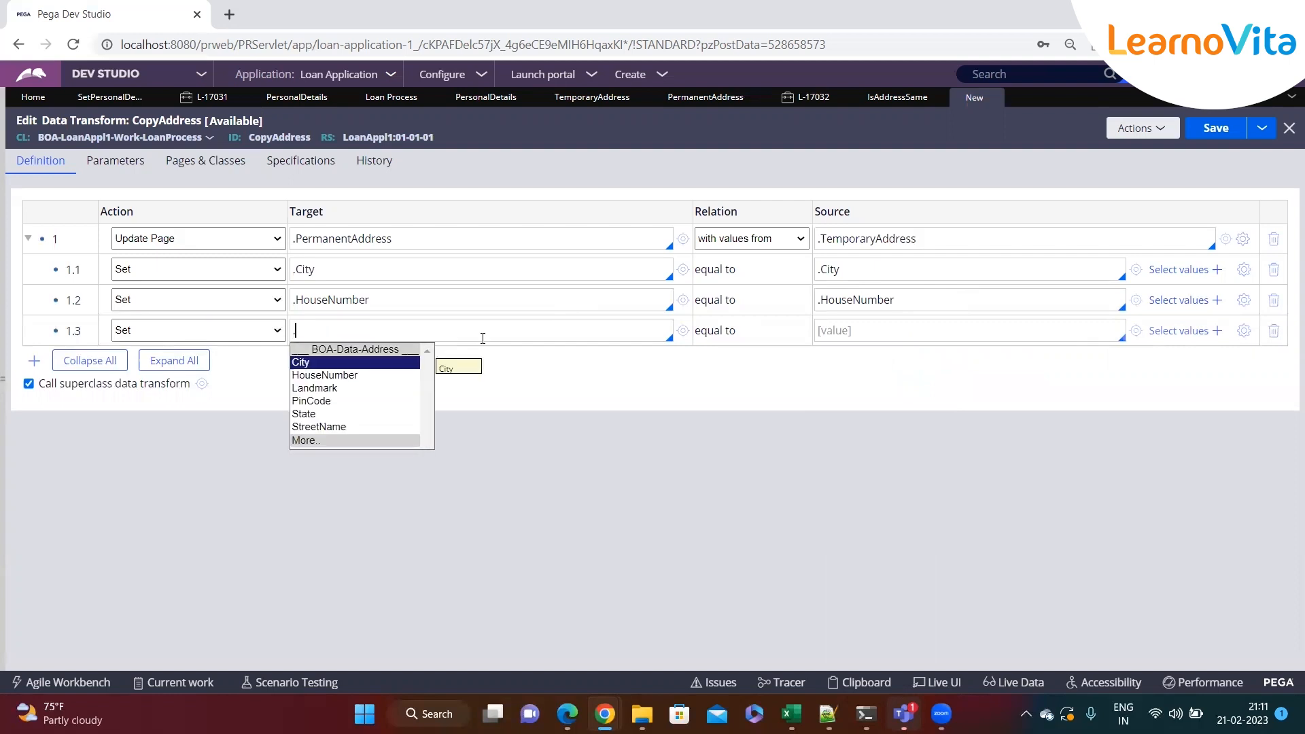
{"action": "key", "text": "Return"}
{"action": "left_click", "coordinate": [884, 329]}
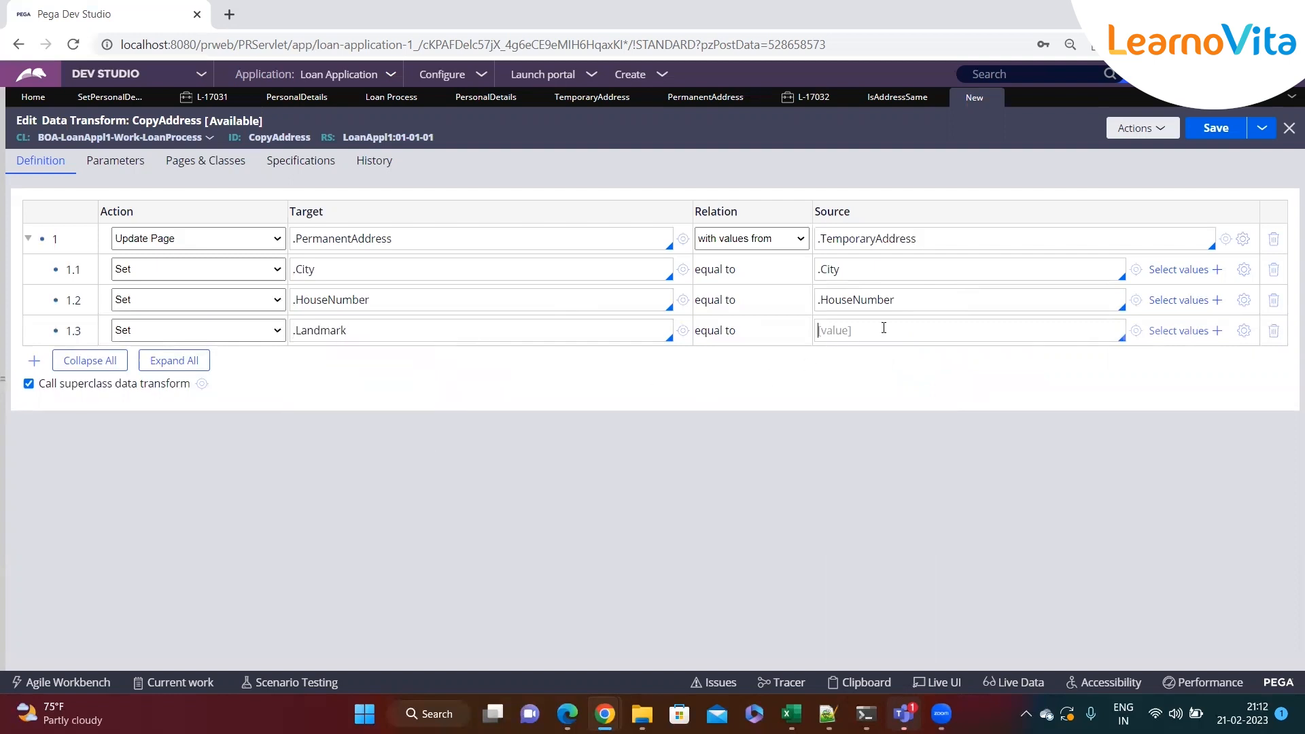
{"action": "type", "text": "."}
{"action": "key", "text": "Down"}
{"action": "key", "text": "Down"}
{"action": "key", "text": "Down"}
{"action": "key", "text": "Return"}
{"action": "key", "text": "Return"}
Add a nested Set row assigning .PinCode equal to .PinCode
{"action": "left_click", "coordinate": [365, 359]}
{"action": "type", "text": "."}
{"action": "key", "text": "Down"}
{"action": "key", "text": "Down"}
{"action": "key", "text": "Down"}
{"action": "key", "text": "Down"}
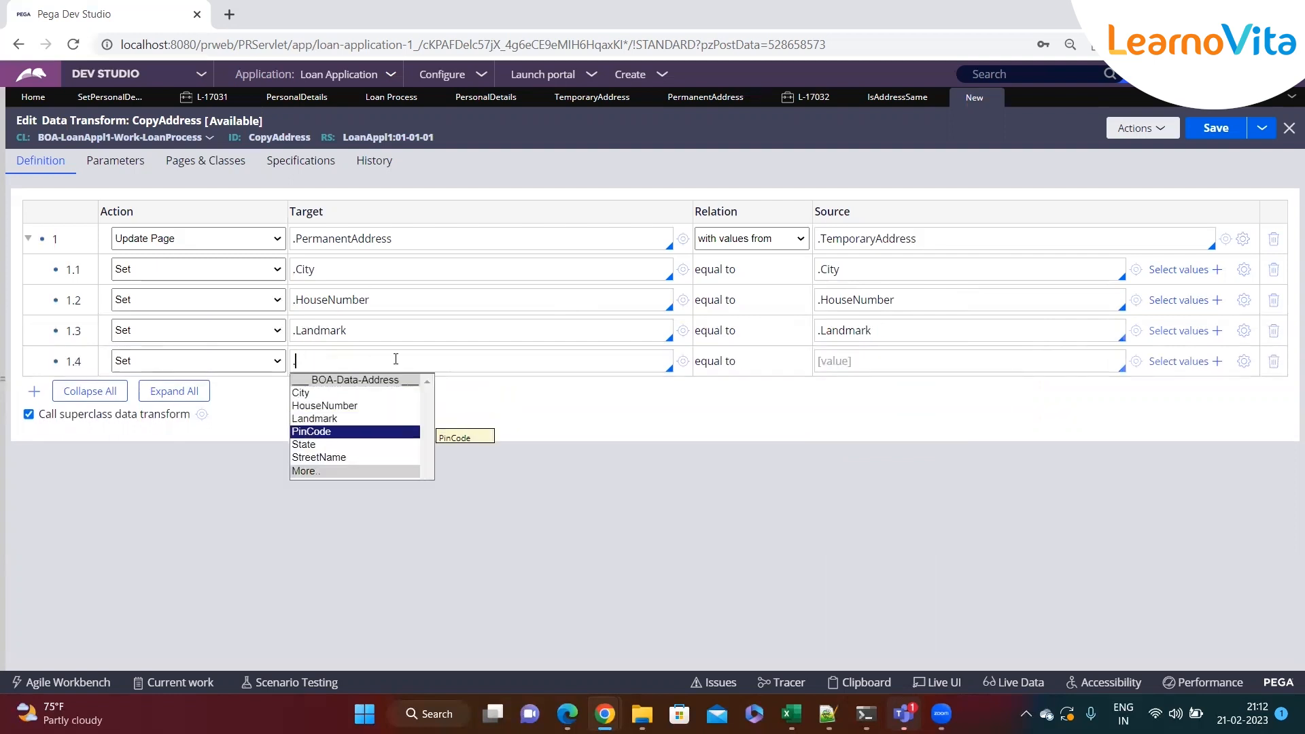
{"action": "key", "text": "Return"}
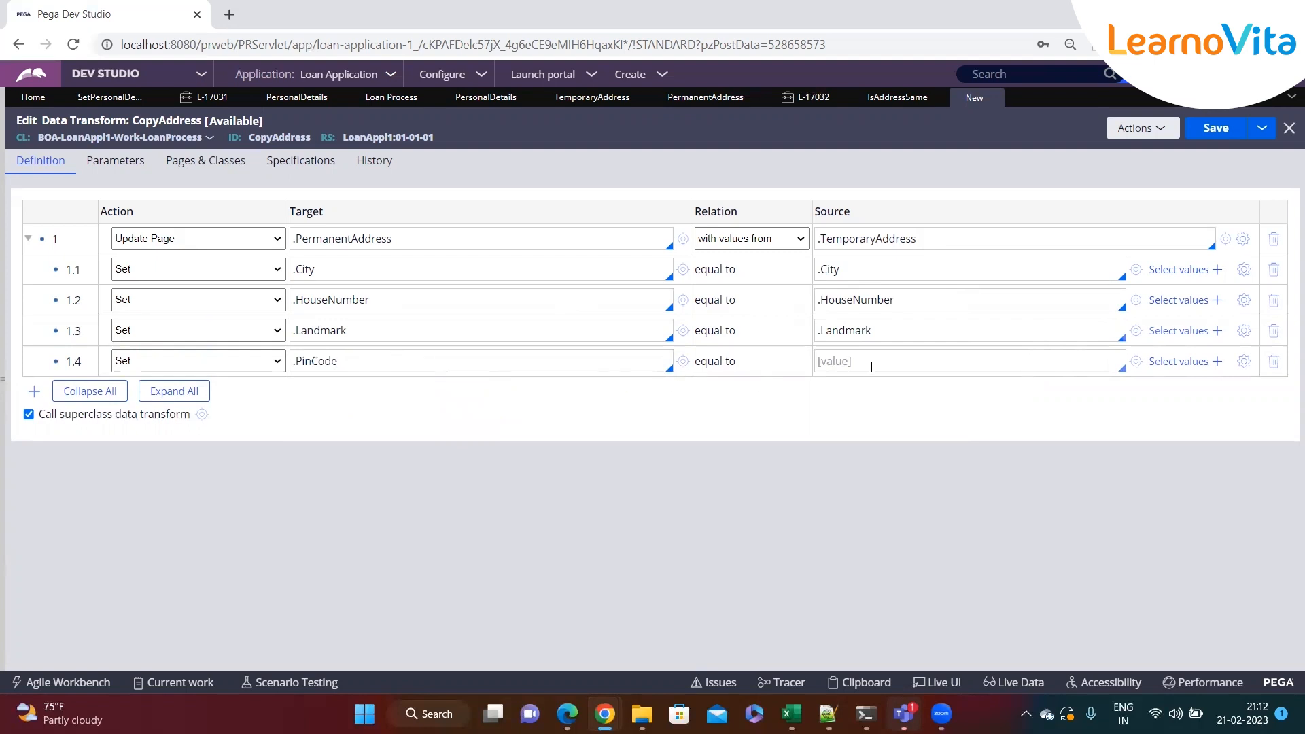
{"action": "type", "text": "."}
{"action": "key", "text": "Down"}
{"action": "key", "text": "Down"}
{"action": "key", "text": "Down"}
{"action": "key", "text": "Down"}
{"action": "key", "text": "Return"}
{"action": "key", "text": "Return"}
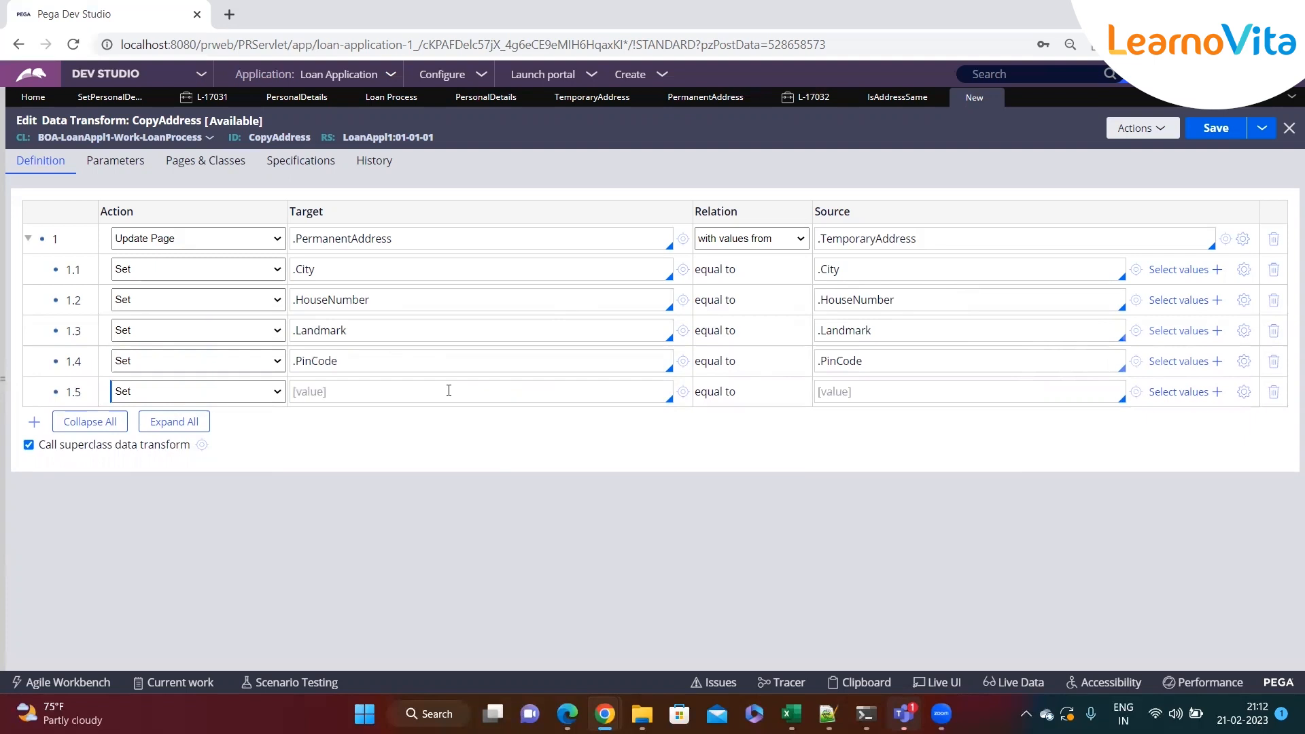
Add a nested Set row assigning .State equal to .State
{"action": "type", "text": "."}
{"action": "key", "text": "Down"}
{"action": "key", "text": "Down"}
{"action": "key", "text": "Down"}
{"action": "key", "text": "Down"}
{"action": "key", "text": "Down"}
{"action": "key", "text": "Down"}
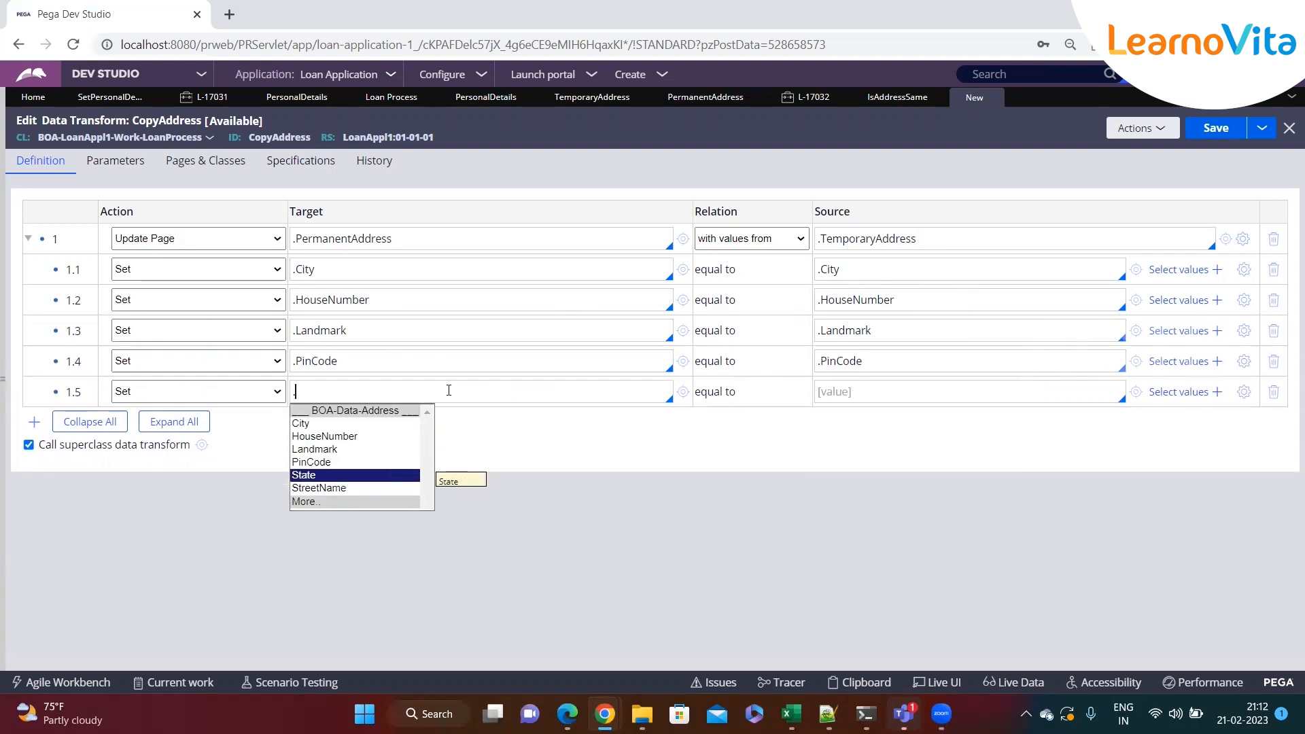
{"action": "key", "text": "Up"}
{"action": "key", "text": "Return"}
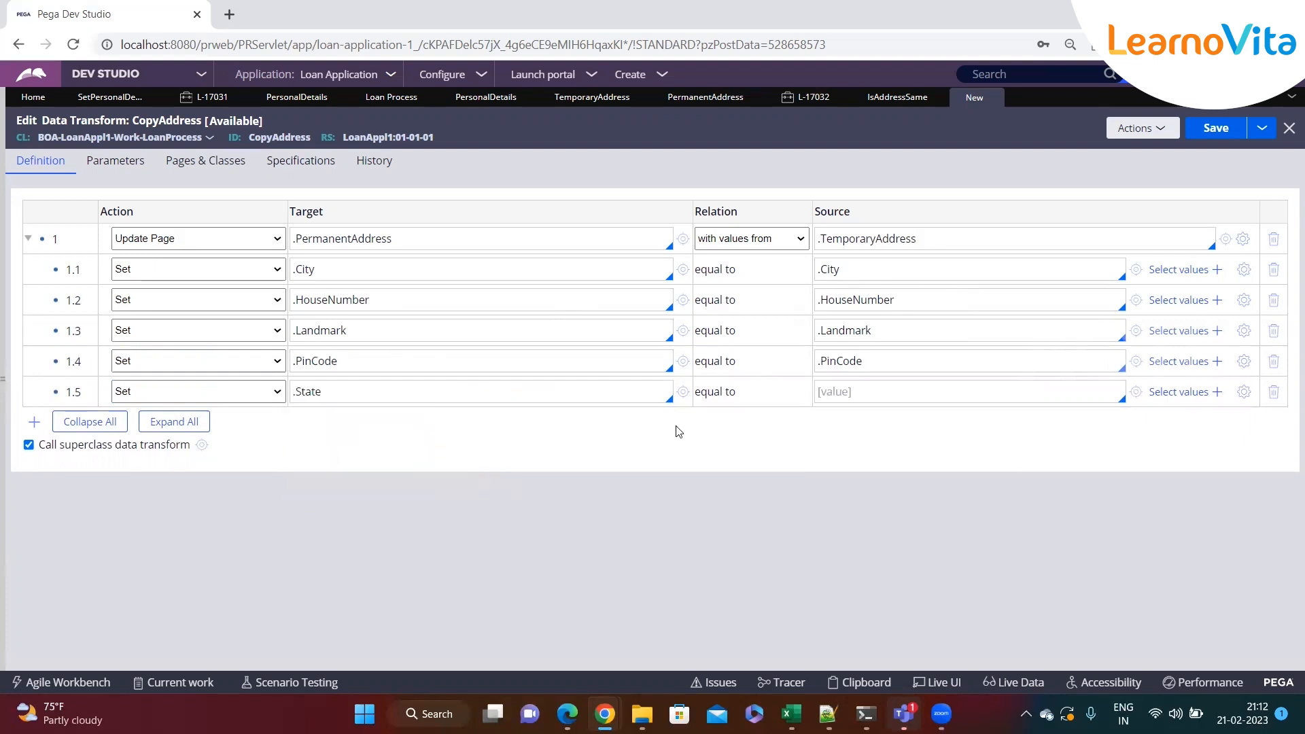
{"action": "type", "text": "."}
{"action": "key", "text": "Down"}
{"action": "key", "text": "Down"}
{"action": "key", "text": "Down"}
{"action": "key", "text": "Down"}
{"action": "key", "text": "Down"}
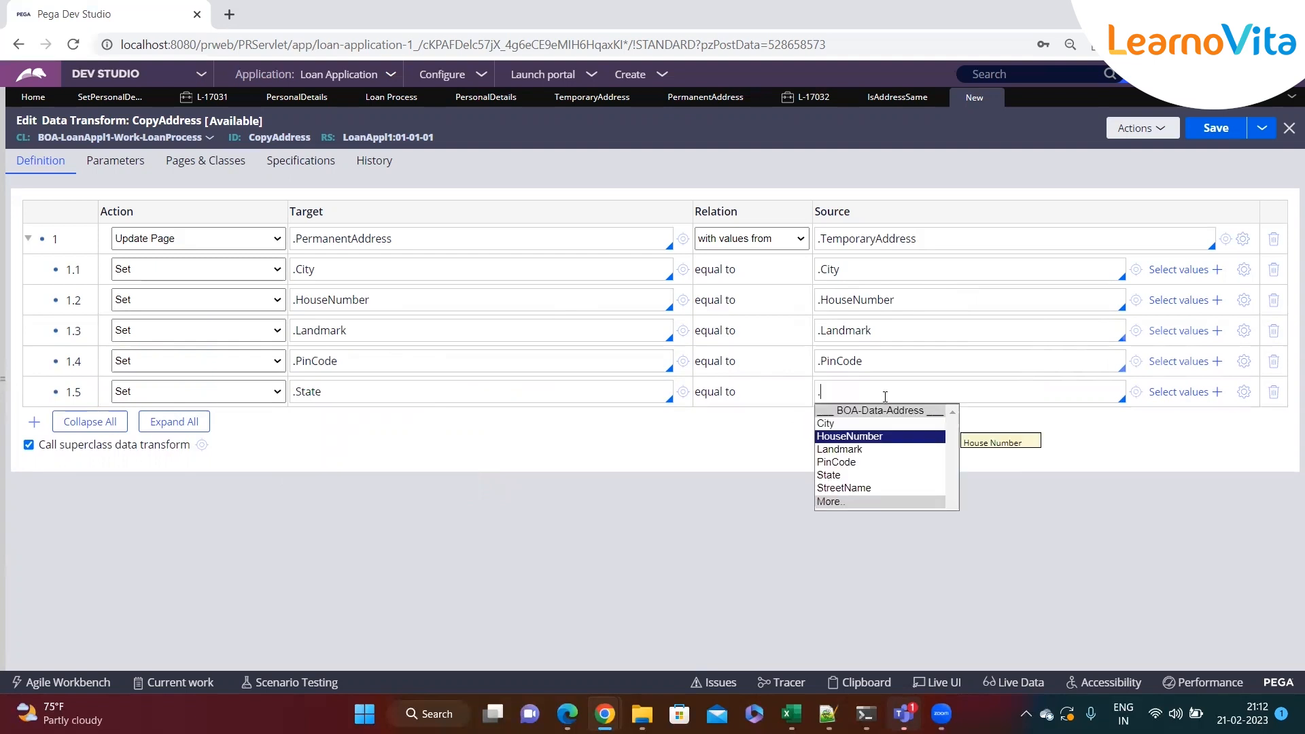
{"action": "key", "text": "Return"}
{"action": "key", "text": "Return"}
Add a nested Set row assigning .StreetName equal to .StreetName and save the CopyAddress data transform
{"action": "left_click", "coordinate": [575, 424]}
{"action": "type", "text": "."}
{"action": "key", "text": "Down"}
{"action": "key", "text": "Down"}
{"action": "key", "text": "Down"}
{"action": "key", "text": "Down"}
{"action": "key", "text": "Down"}
{"action": "key", "text": "Down"}
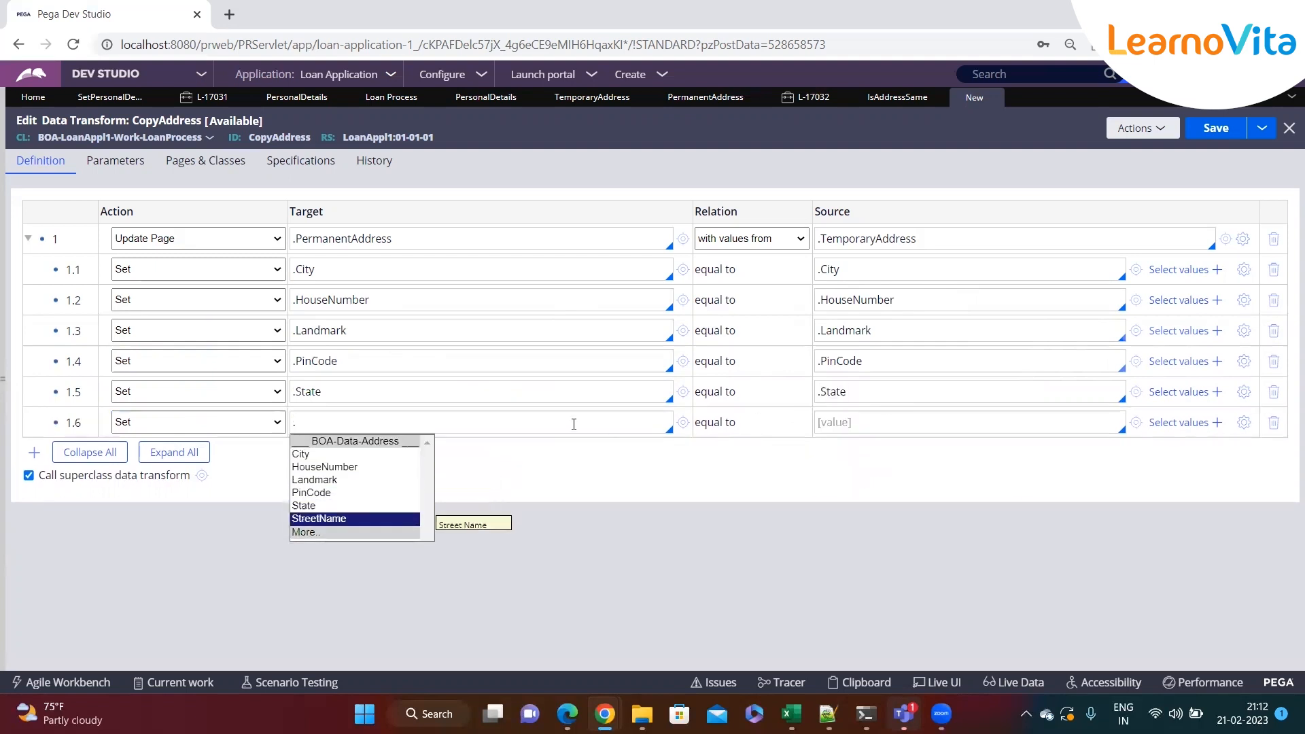
{"action": "key", "text": "Return"}
{"action": "left_click", "coordinate": [847, 416]}
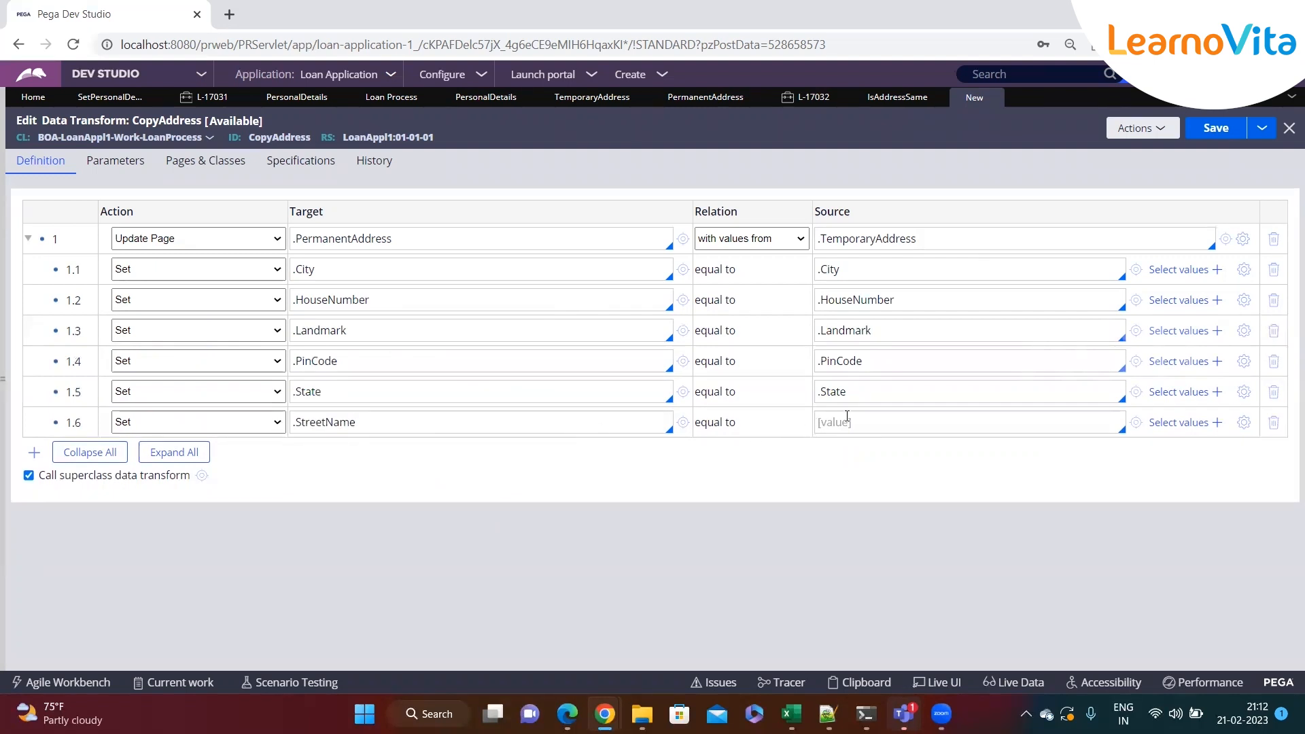
{"action": "type", "text": "."}
{"action": "key", "text": "Down"}
{"action": "key", "text": "Down"}
{"action": "key", "text": "Down"}
{"action": "key", "text": "Down"}
{"action": "key", "text": "Down"}
{"action": "key", "text": "Return"}
{"action": "key", "text": "ctrl+s"}
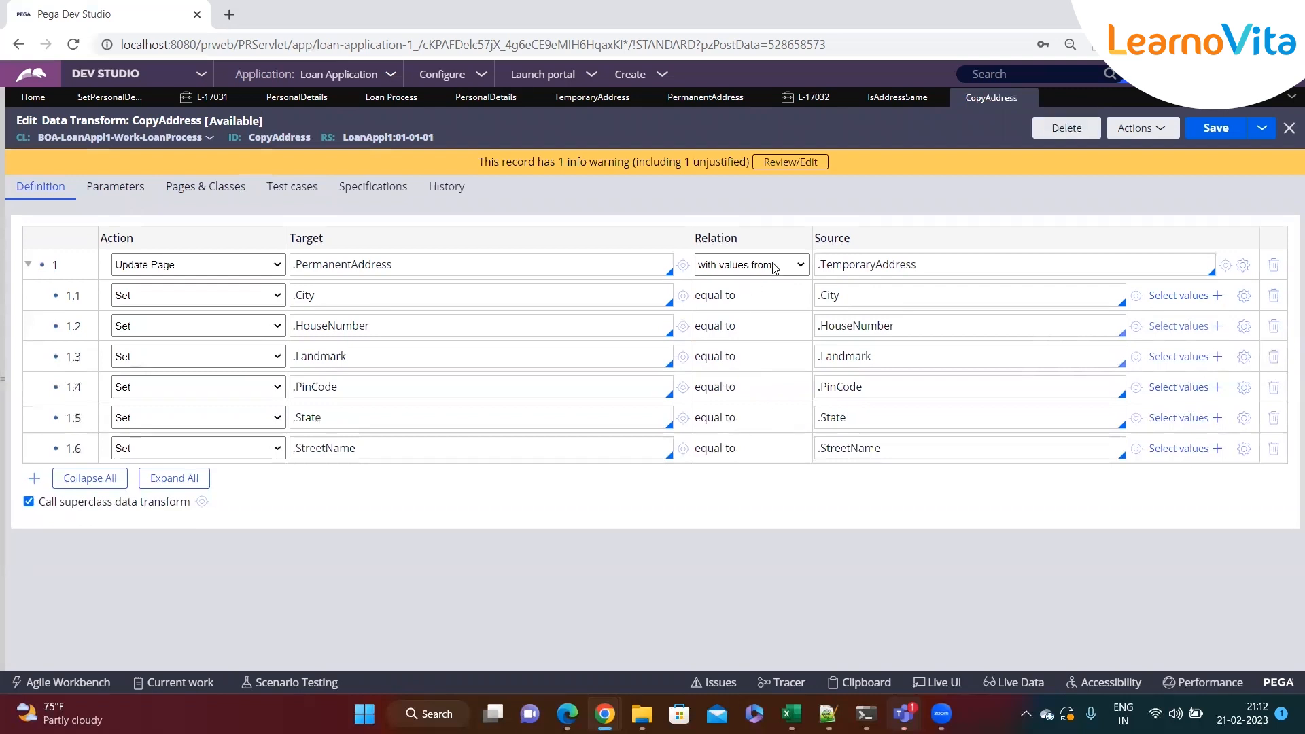
Submit the checkbox's Refresh-This section action using the CopyAddress data transform and save the Personal Details section
{"action": "left_click", "coordinate": [876, 102]}
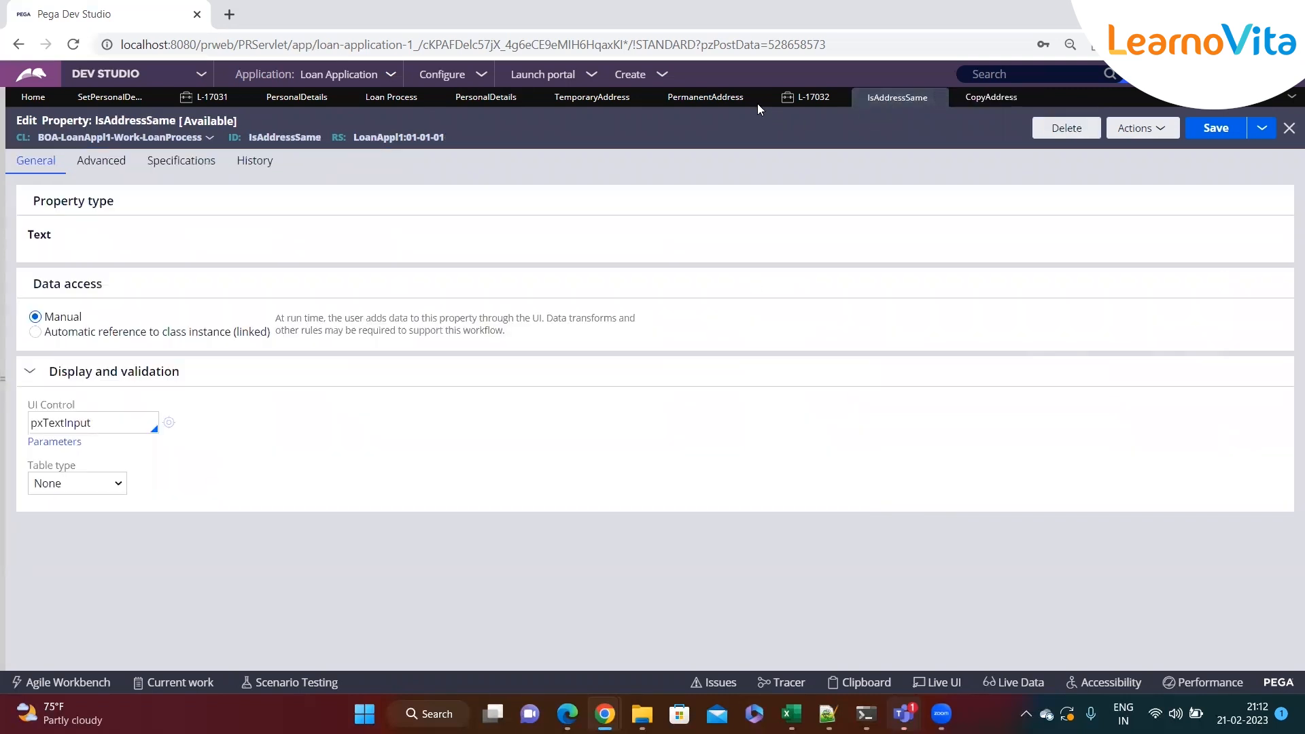
{"action": "left_click", "coordinate": [673, 102]}
{"action": "left_click", "coordinate": [592, 97]}
{"action": "left_click", "coordinate": [486, 98]}
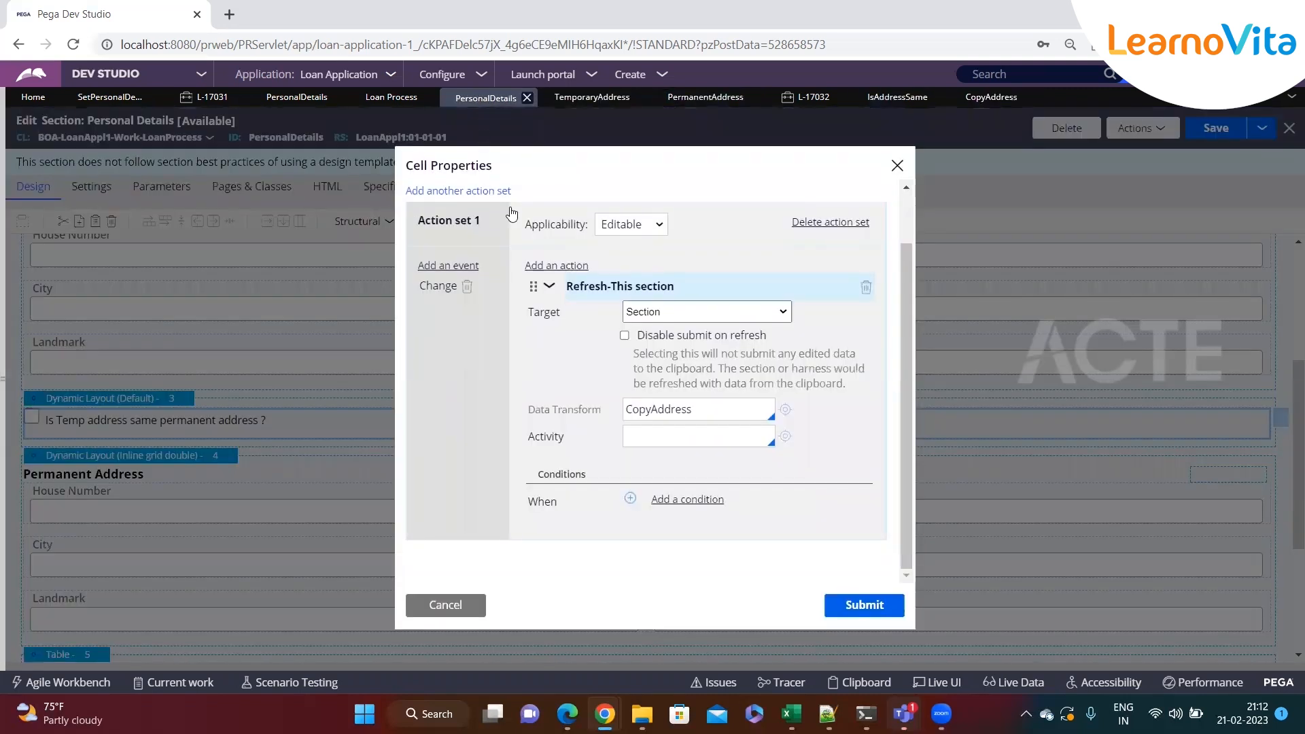
{"action": "left_click", "coordinate": [864, 604]}
{"action": "key", "text": "ctrl+s"}
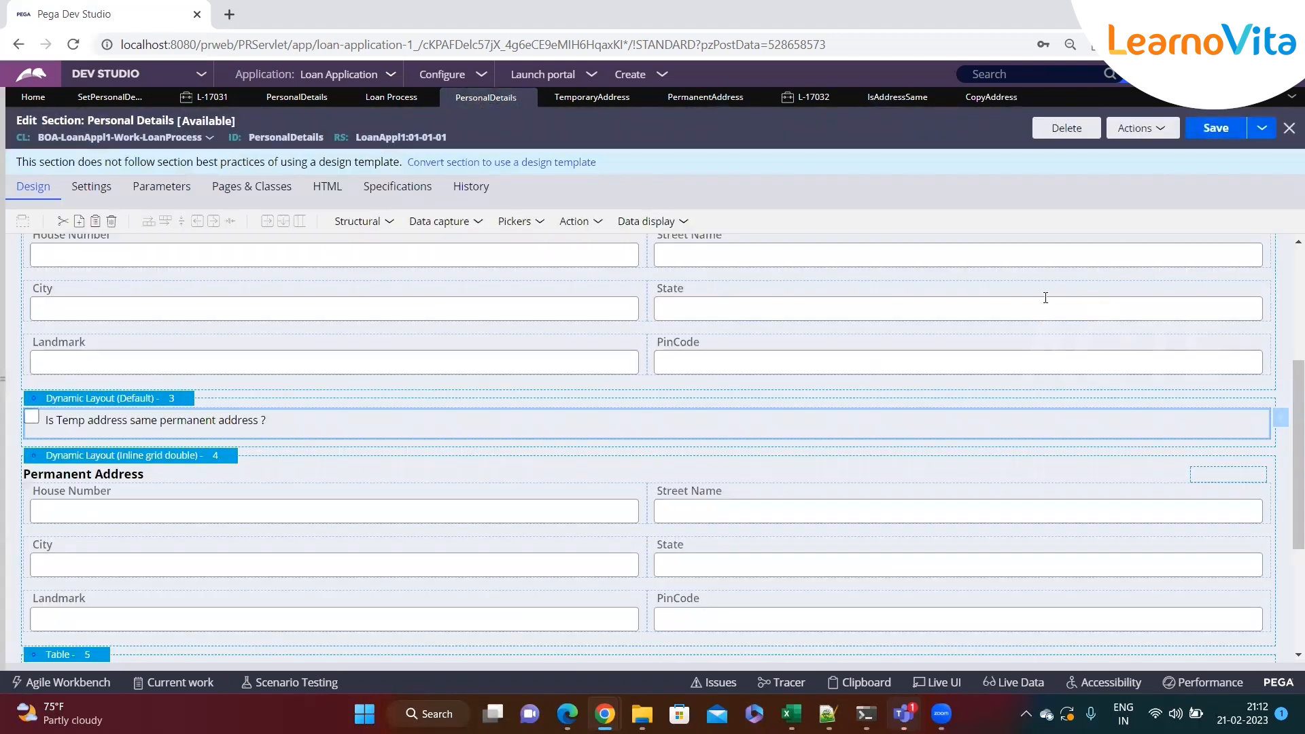
Refresh case L-17032, discarding unsaved changes, and reopen its Enter Personal Details assignment
{"action": "left_click", "coordinate": [812, 99]}
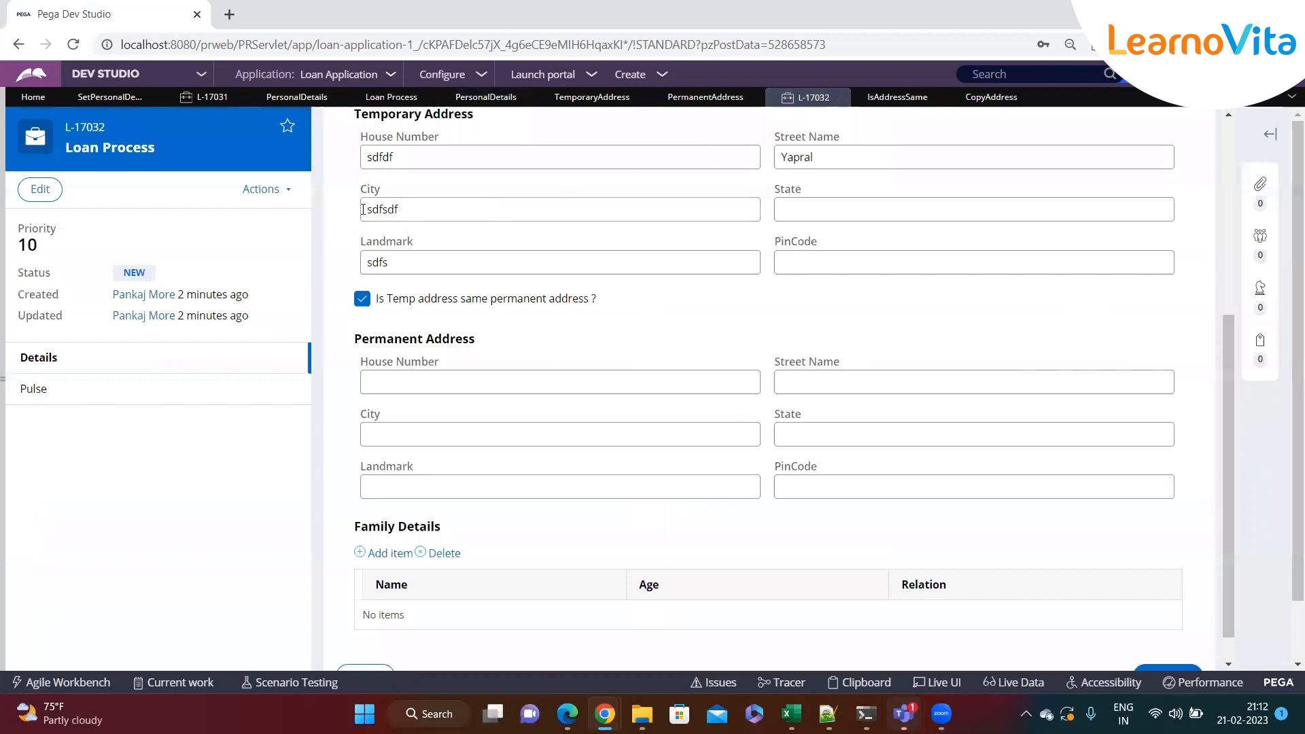
{"action": "left_click", "coordinate": [265, 189]}
{"action": "left_click", "coordinate": [196, 341]}
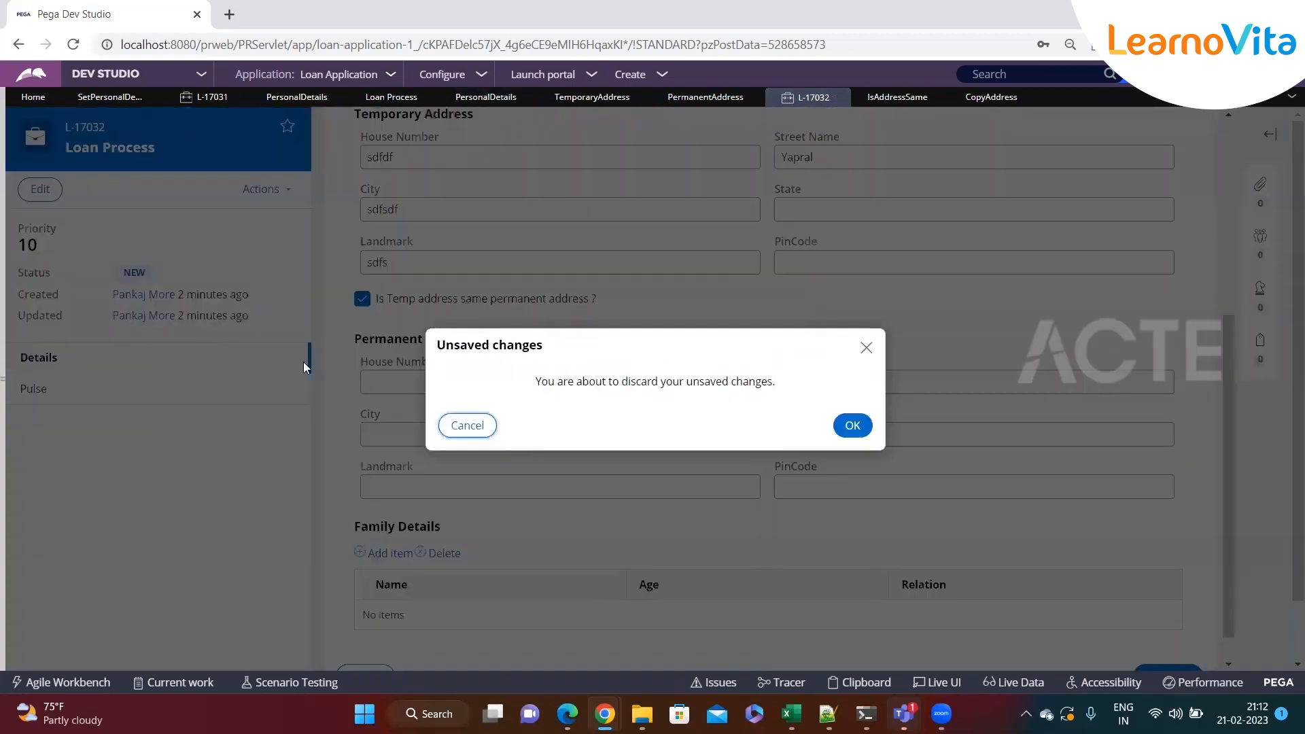
{"action": "left_click", "coordinate": [865, 426]}
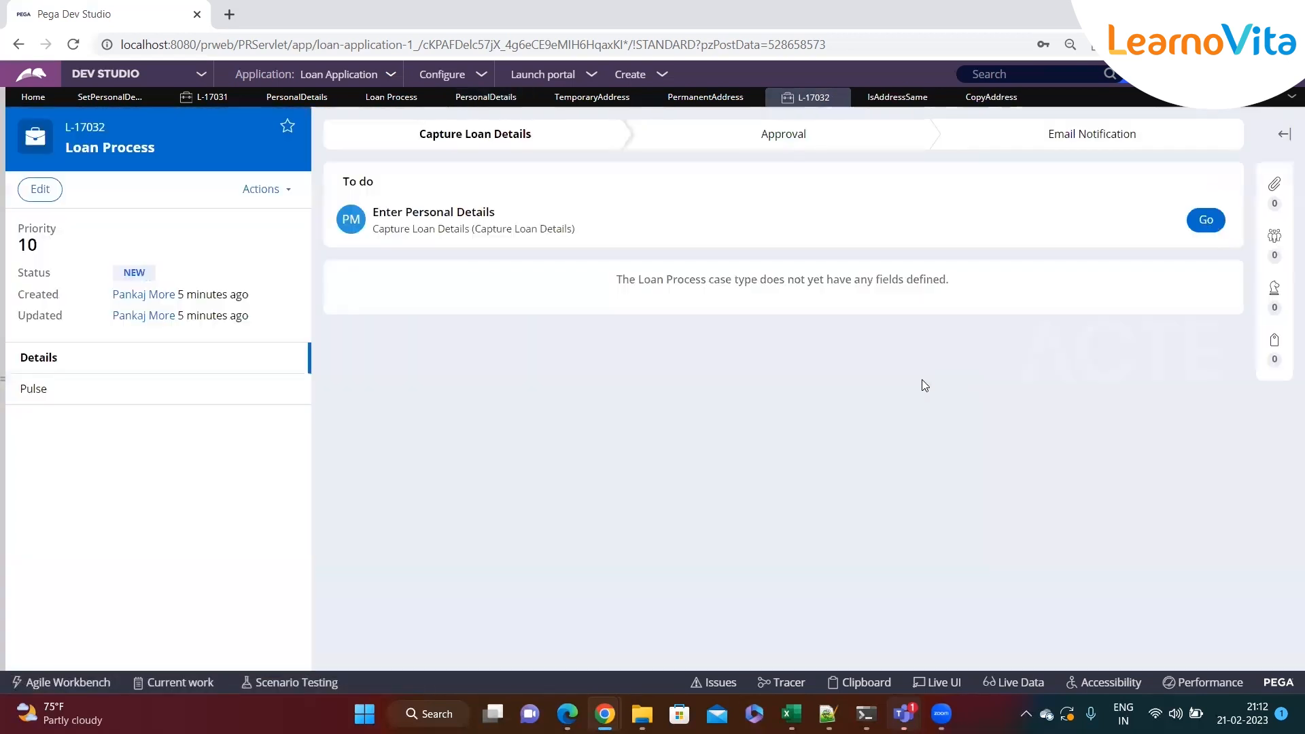
{"action": "left_click", "coordinate": [1206, 220]}
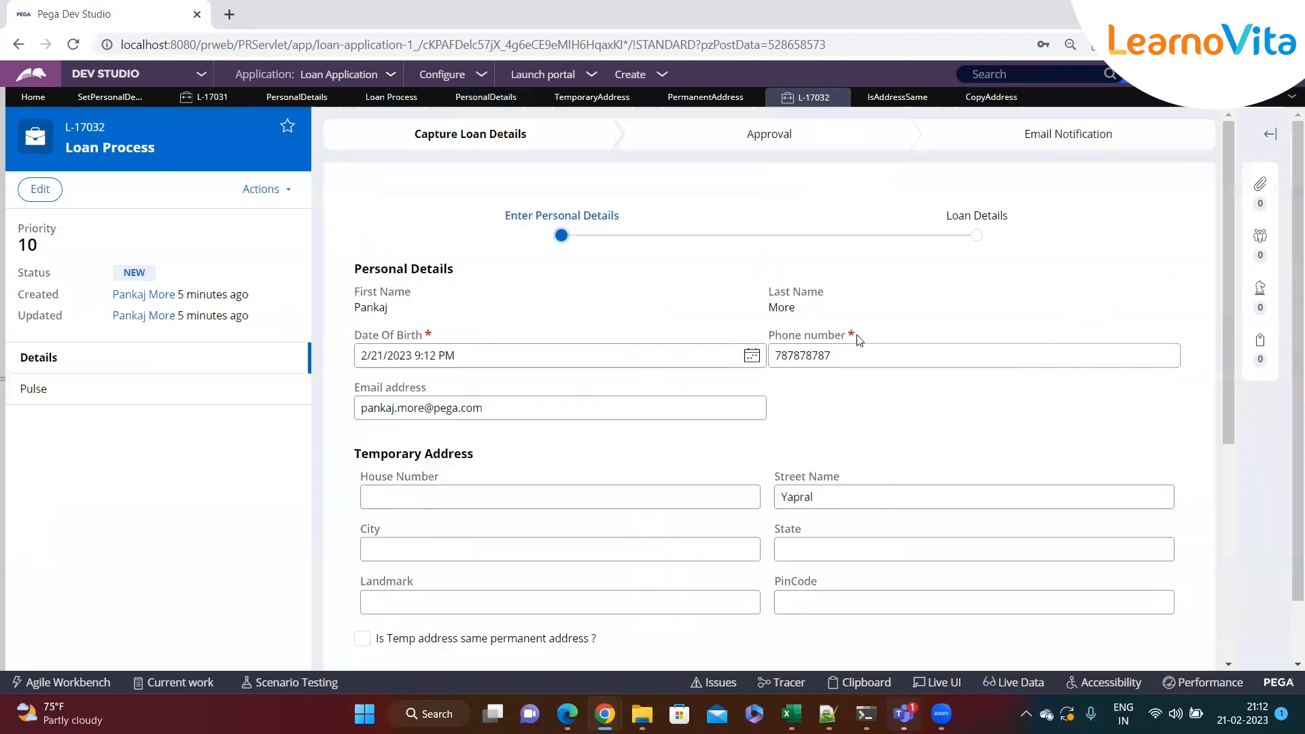
Fill the Temporary Address with house number df, city df, state df, landmark dfdf and pin code d
{"action": "scroll", "coordinate": [602, 449], "scroll_direction": "down", "scroll_amount": 1}
{"action": "left_click", "coordinate": [430, 413]}
{"action": "type", "text": "df"}
{"action": "left_click", "coordinate": [632, 457]}
{"action": "type", "text": "df"}
{"action": "left_click", "coordinate": [813, 466]}
{"action": "type", "text": "df"}
{"action": "left_click", "coordinate": [655, 519]}
{"action": "type", "text": "dfdf"}
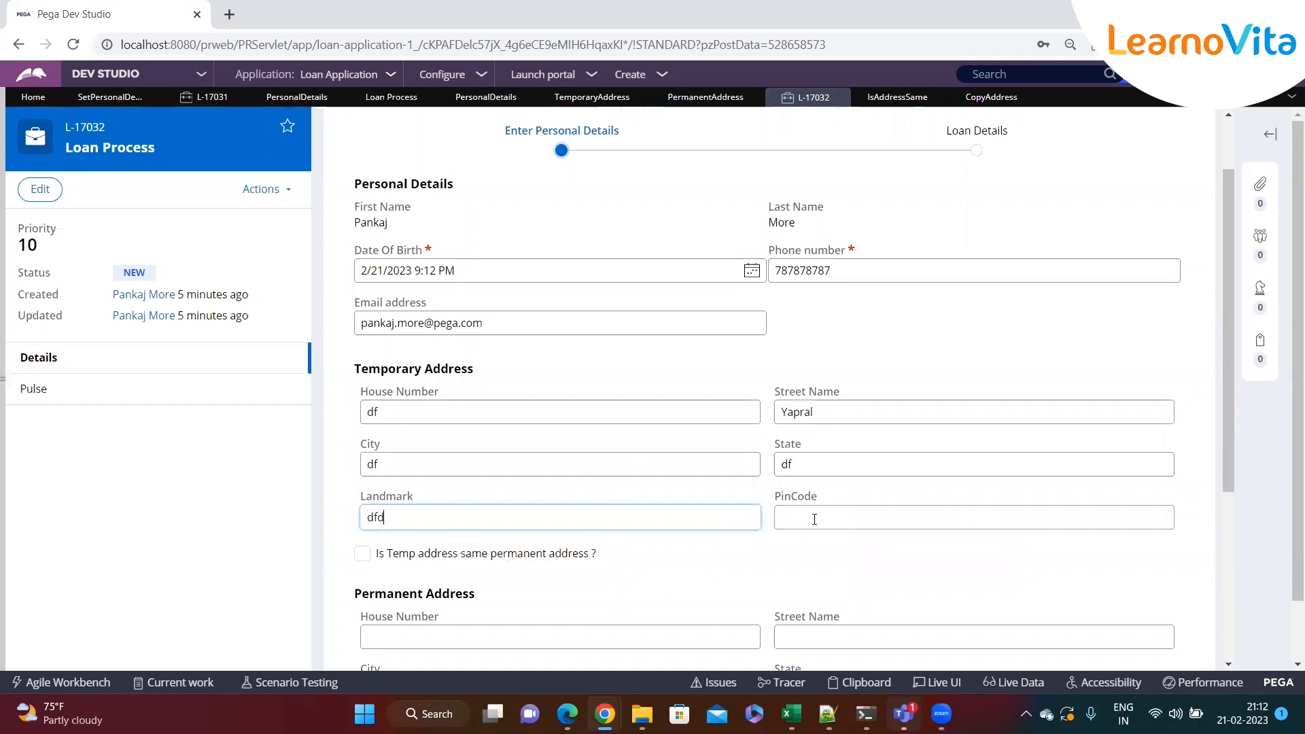
{"action": "left_click", "coordinate": [818, 516]}
{"action": "type", "text": "d"}
{"action": "scroll", "coordinate": [820, 484], "scroll_direction": "down", "scroll_amount": 1}
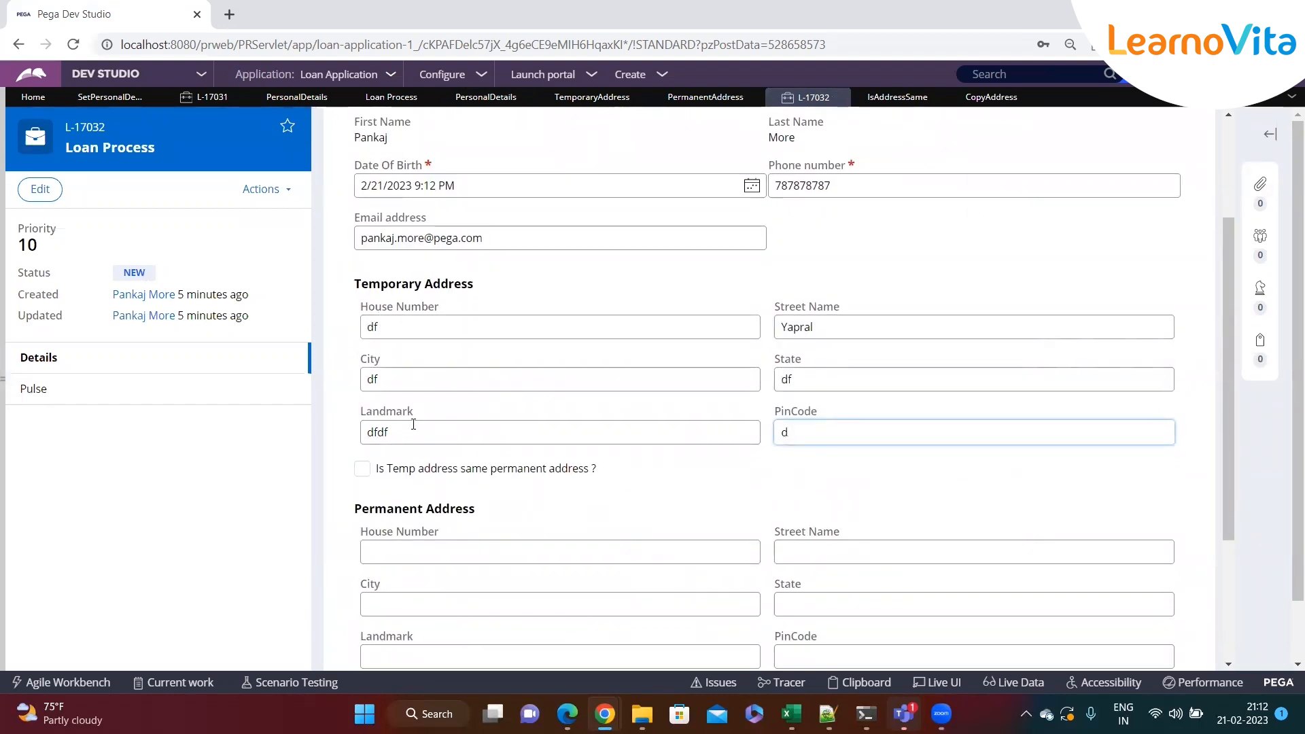
Tick the temp-address-same checkbox to copy the temporary address into the Permanent Address fields
{"action": "left_click", "coordinate": [362, 468]}
{"action": "scroll", "coordinate": [490, 454], "scroll_direction": "down", "scroll_amount": 2}
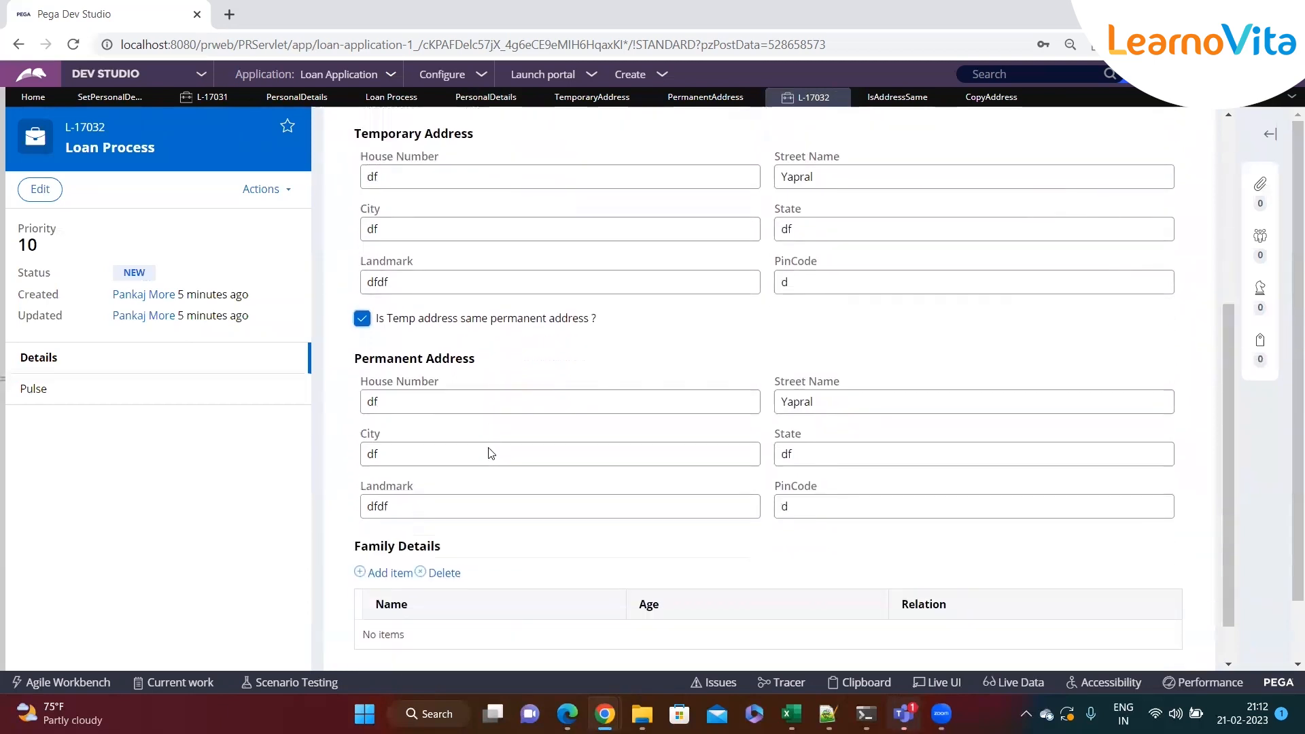
{"action": "left_click", "coordinate": [439, 164]}
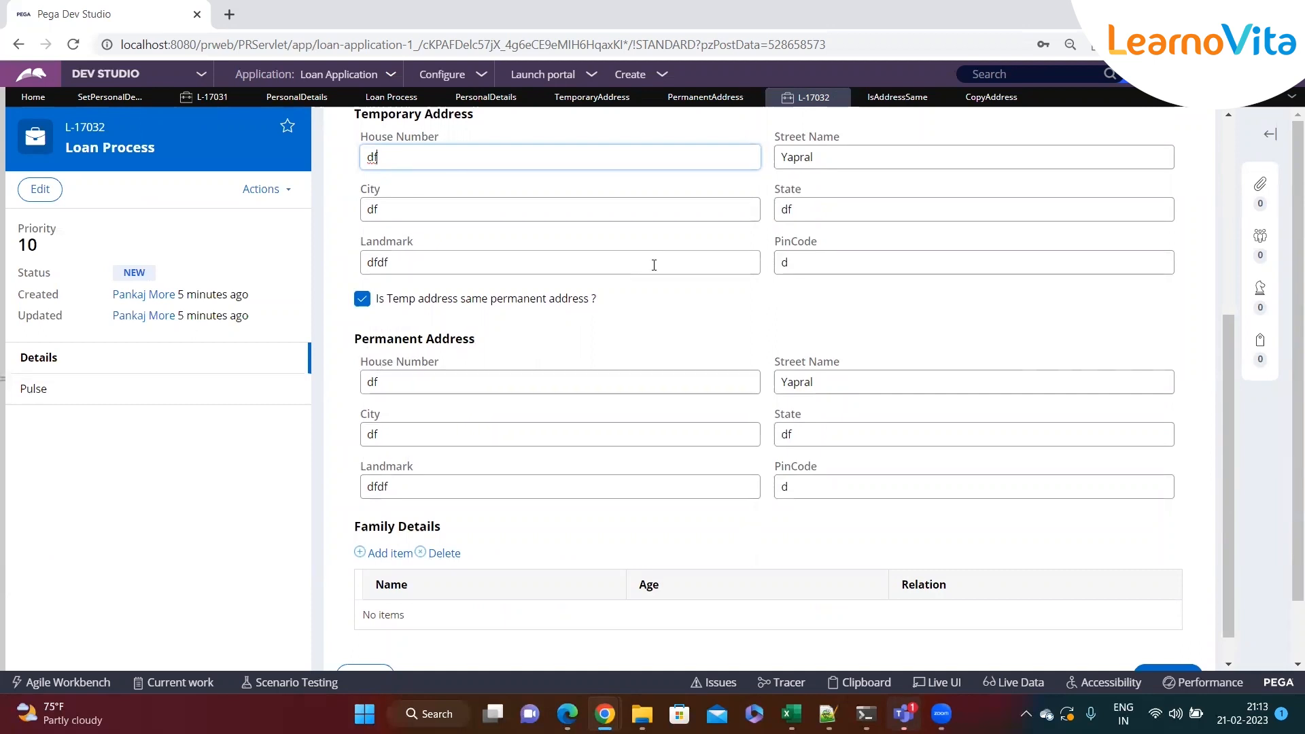
{"action": "scroll", "coordinate": [654, 265], "scroll_direction": "up", "scroll_amount": 1}
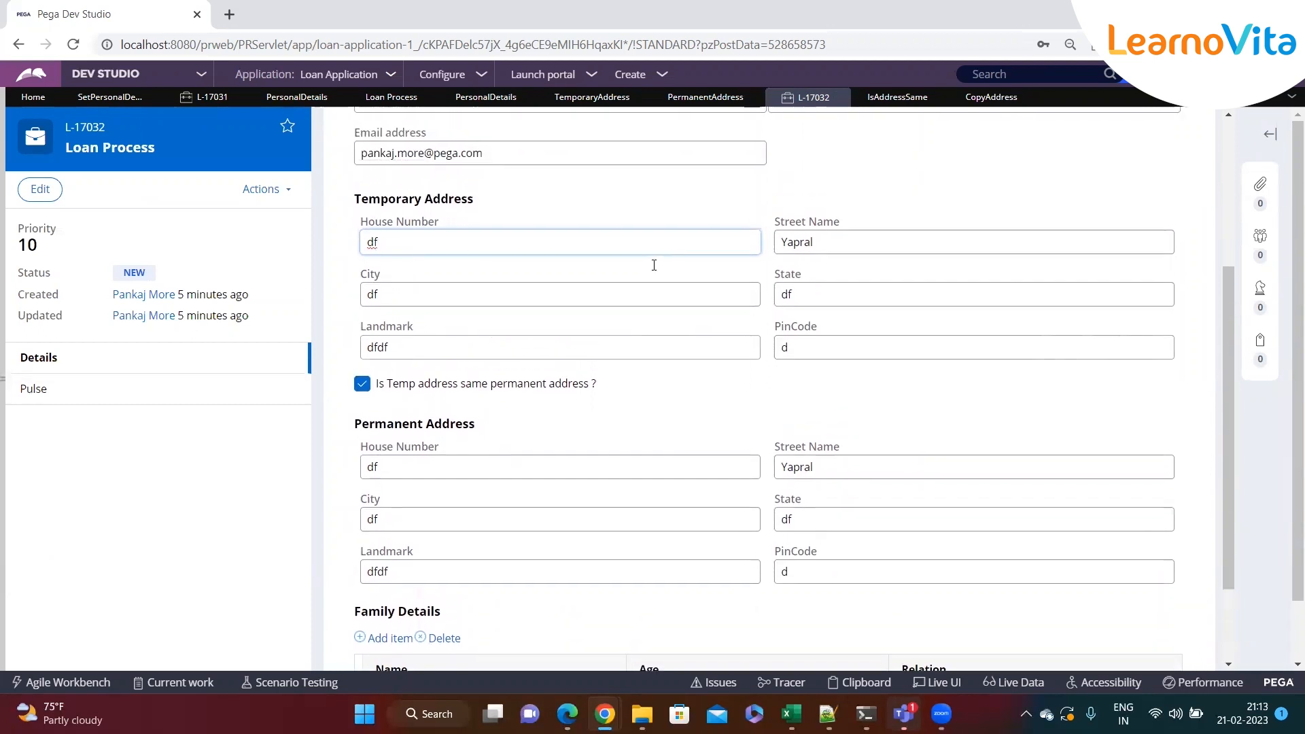
In CopyAddress, collapse the Update Page row and add a second row with the Apply Data Transform action
{"action": "left_click", "coordinate": [968, 102]}
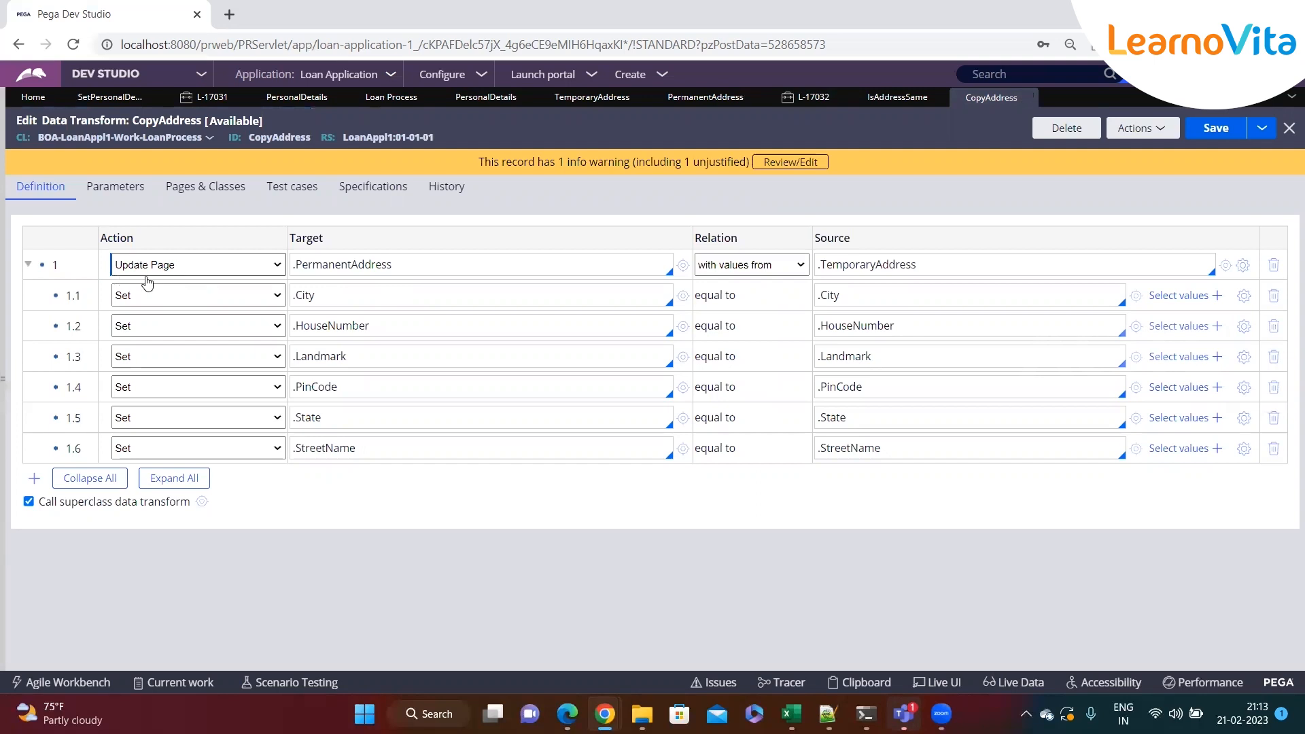
{"action": "left_click", "coordinate": [412, 263]}
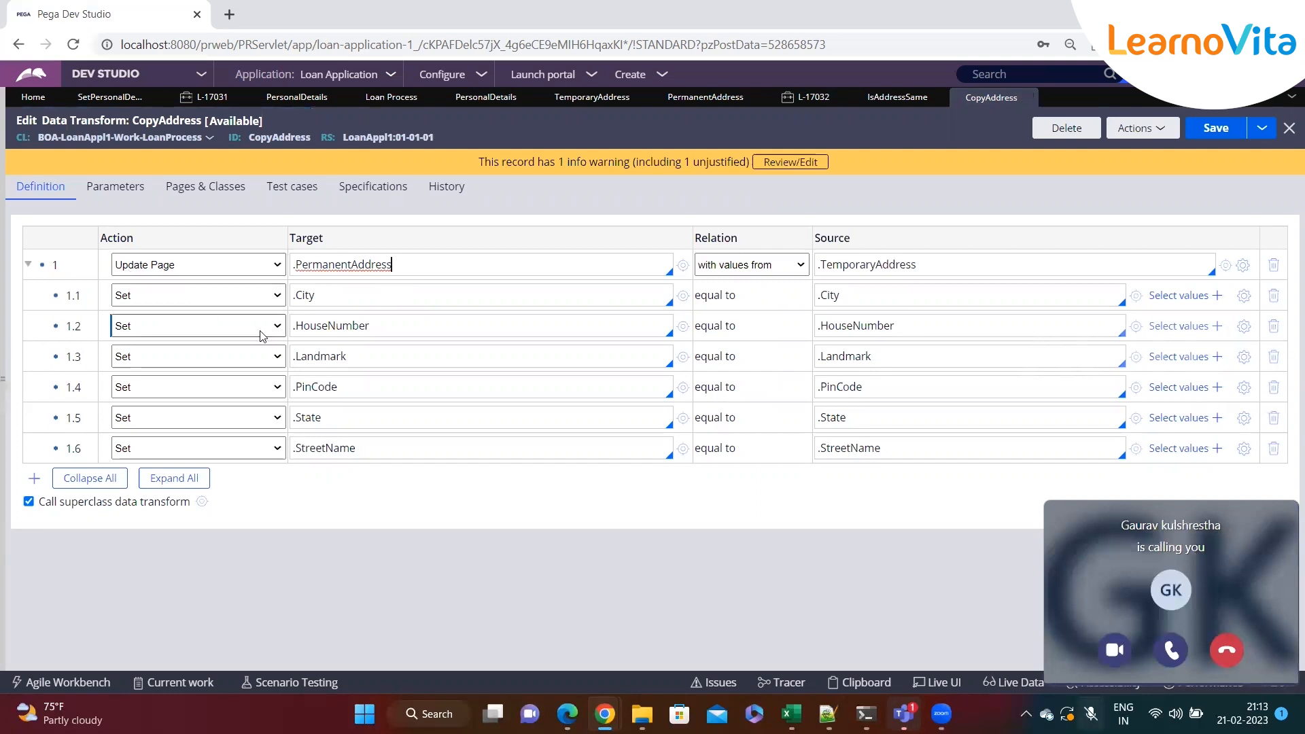
{"action": "left_click", "coordinate": [1223, 651]}
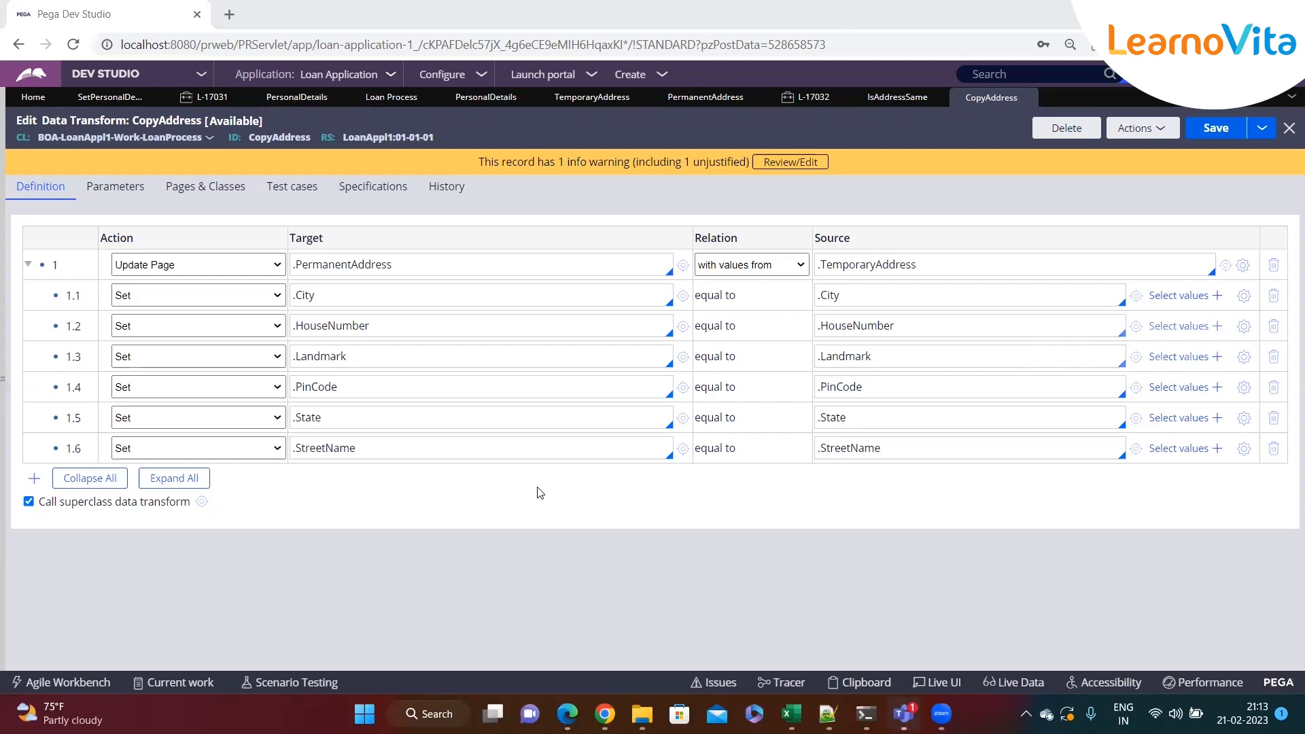
{"action": "left_click", "coordinate": [169, 266]}
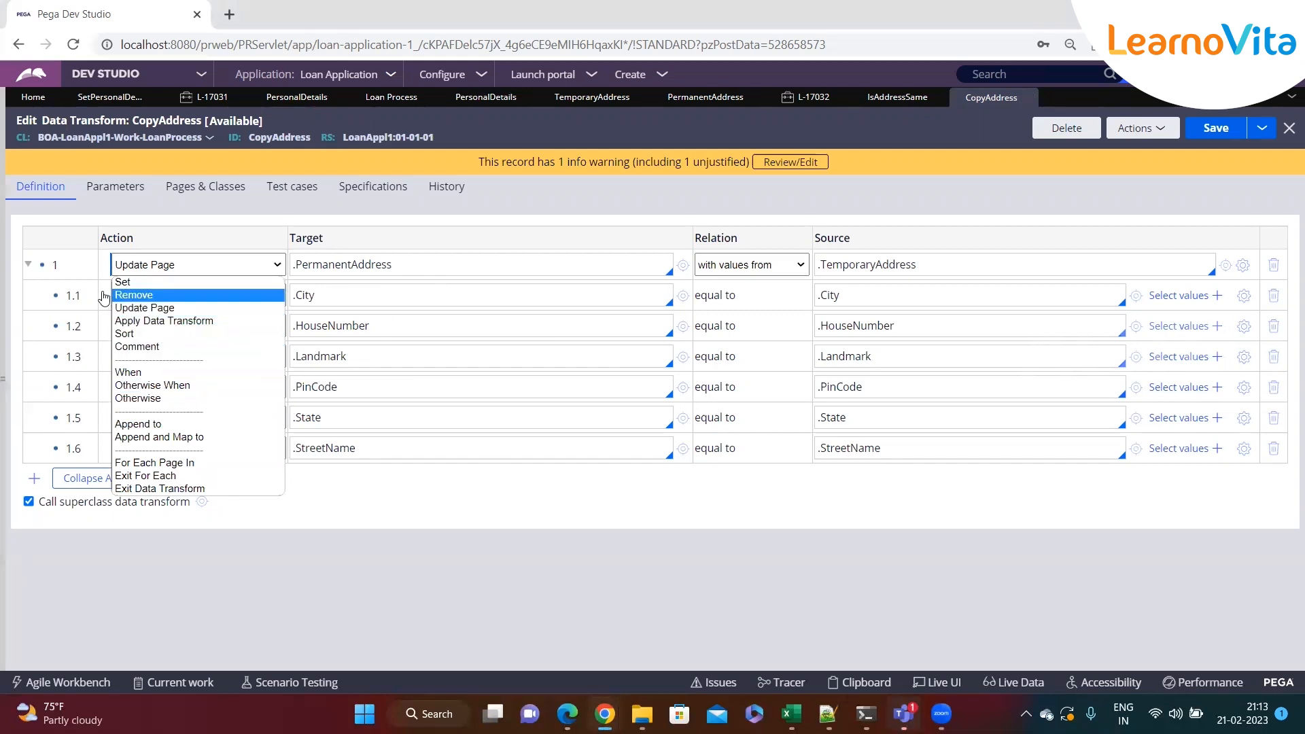
{"action": "left_click", "coordinate": [29, 265]}
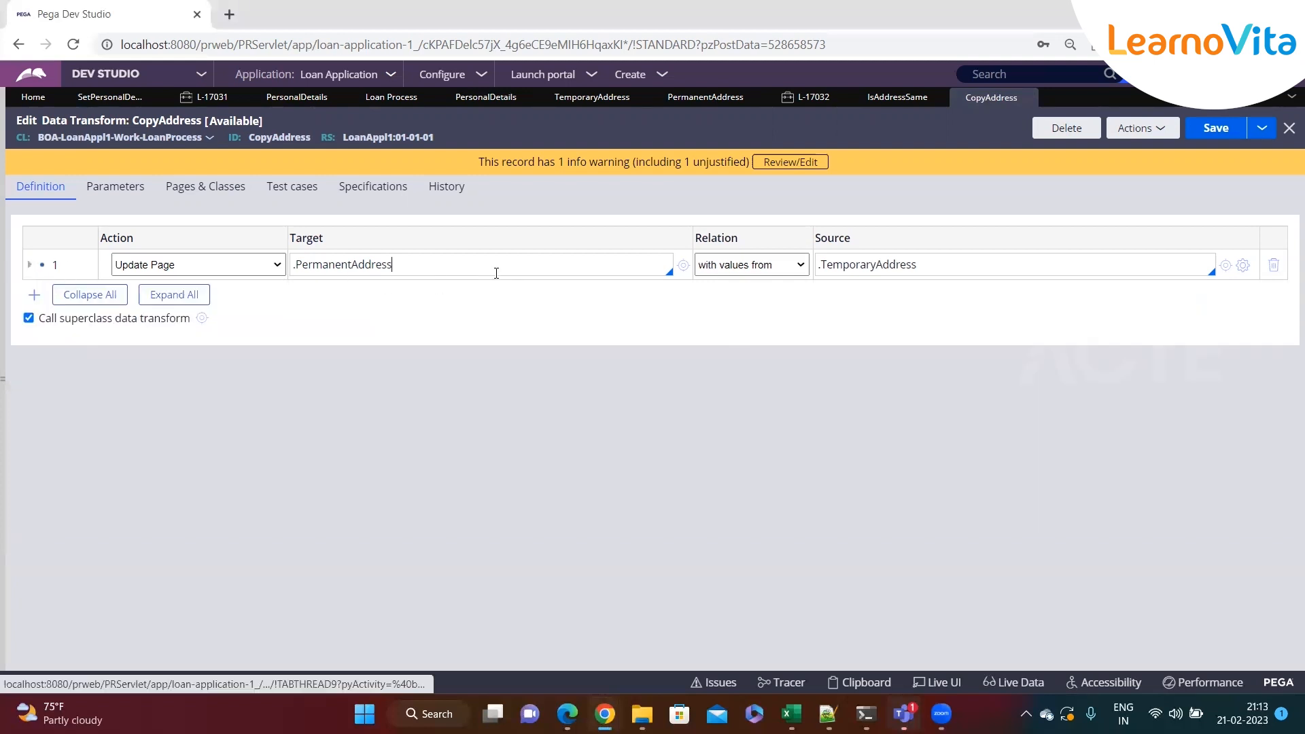
{"action": "key", "text": "Return"}
{"action": "left_click", "coordinate": [278, 296]}
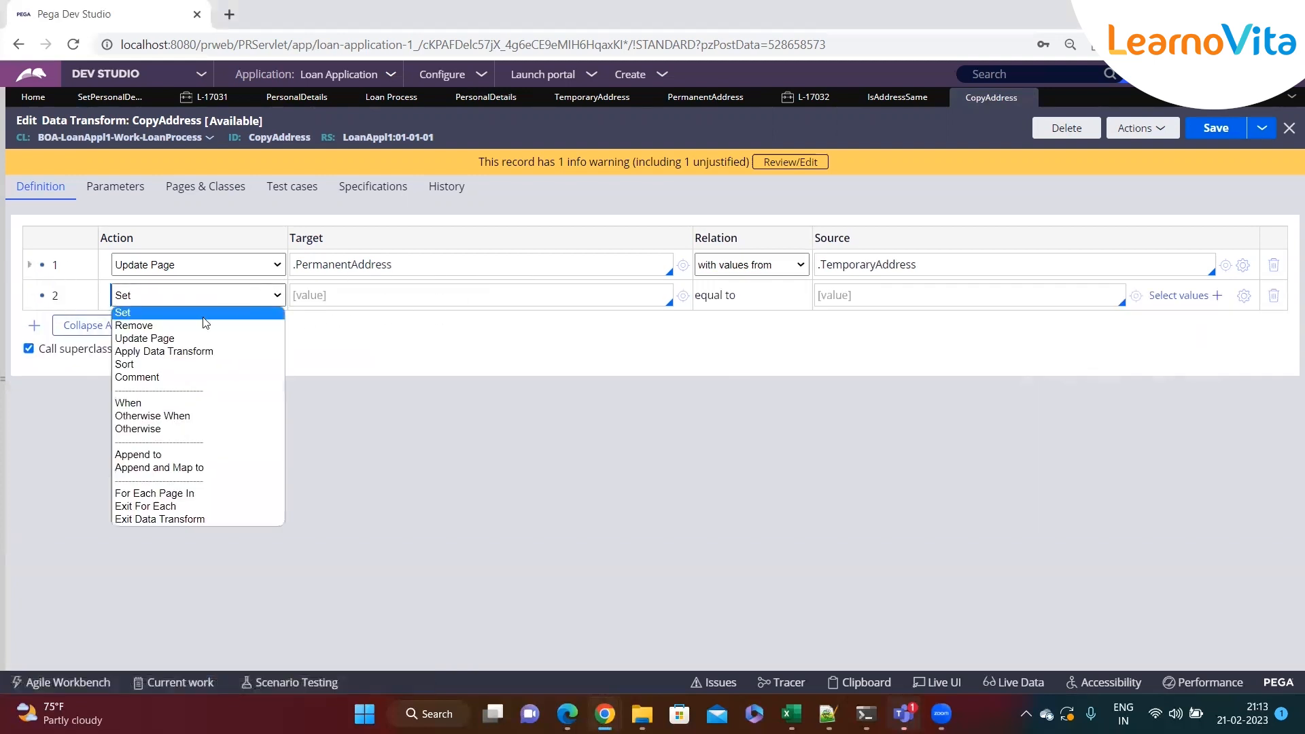
{"action": "left_click", "coordinate": [170, 351]}
Set the second row's data transform to SetPersonalDetails
{"action": "left_click", "coordinate": [377, 297]}
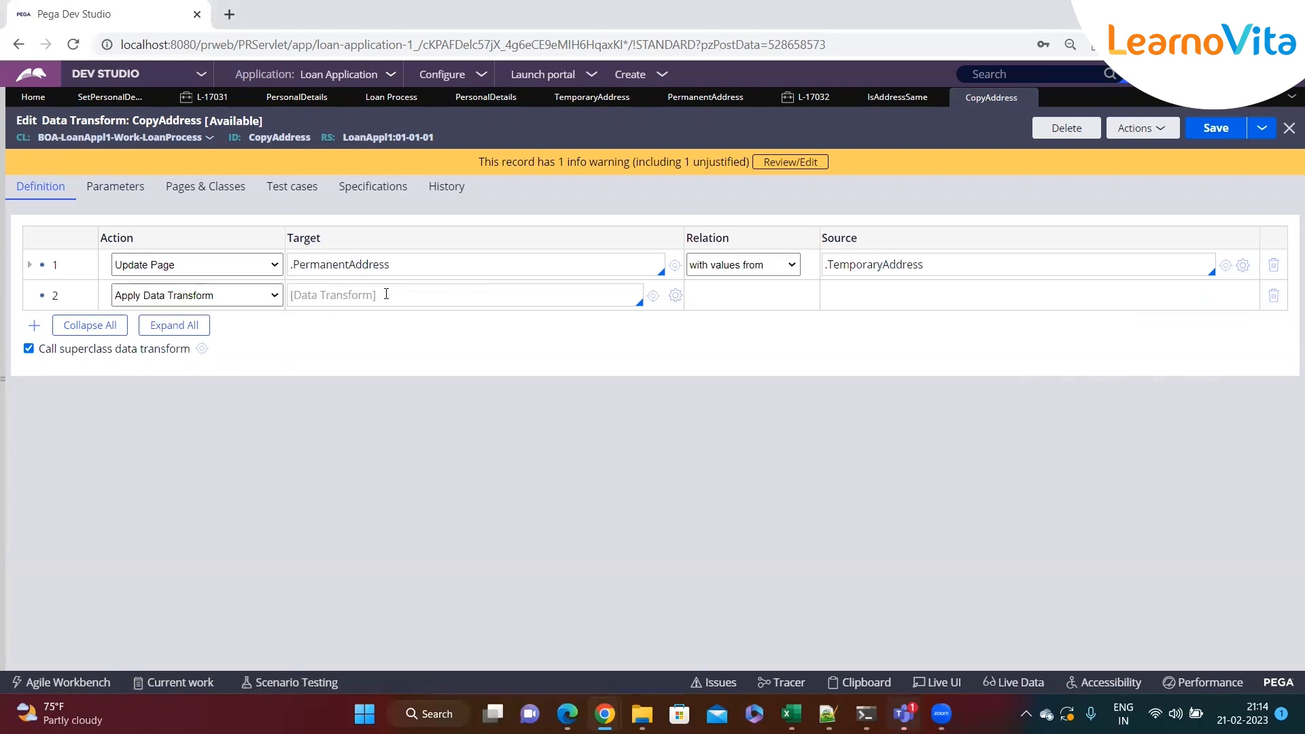
{"action": "key", "text": "Down"}
{"action": "key", "text": "Down"}
{"action": "key", "text": "Down"}
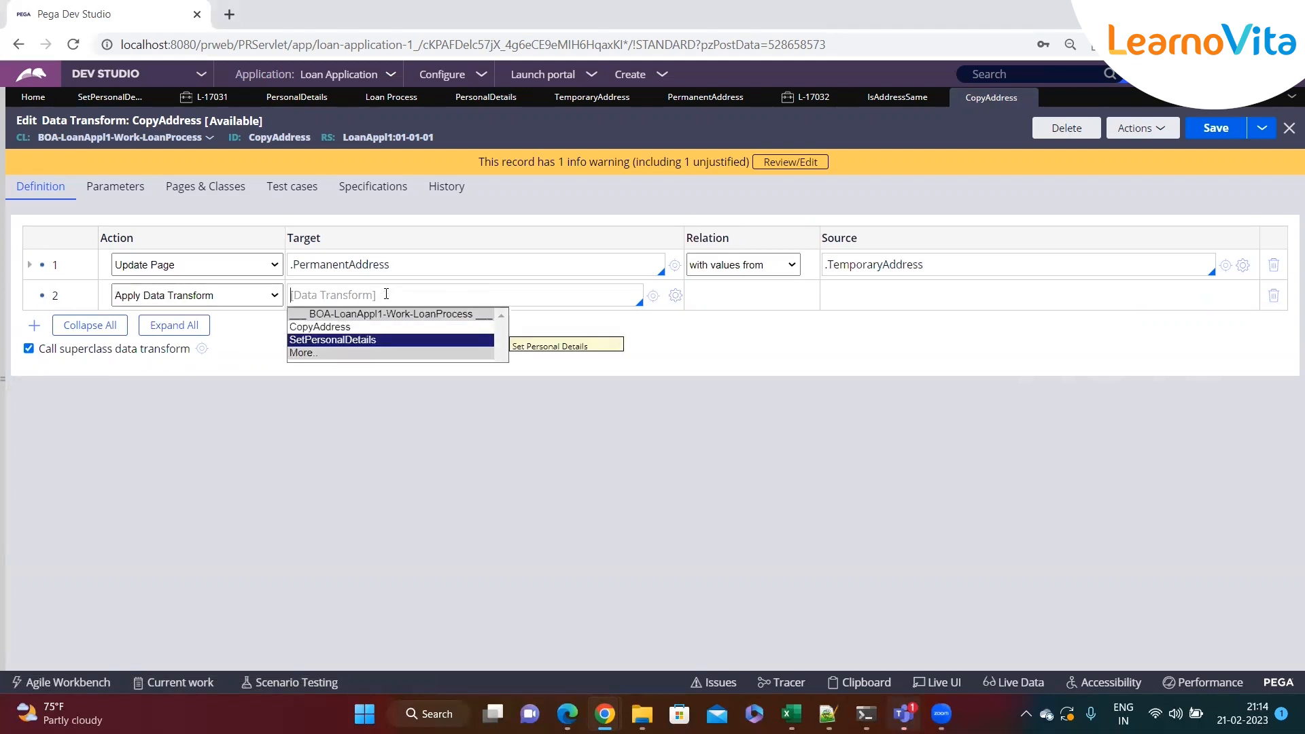
{"action": "key", "text": "Return"}
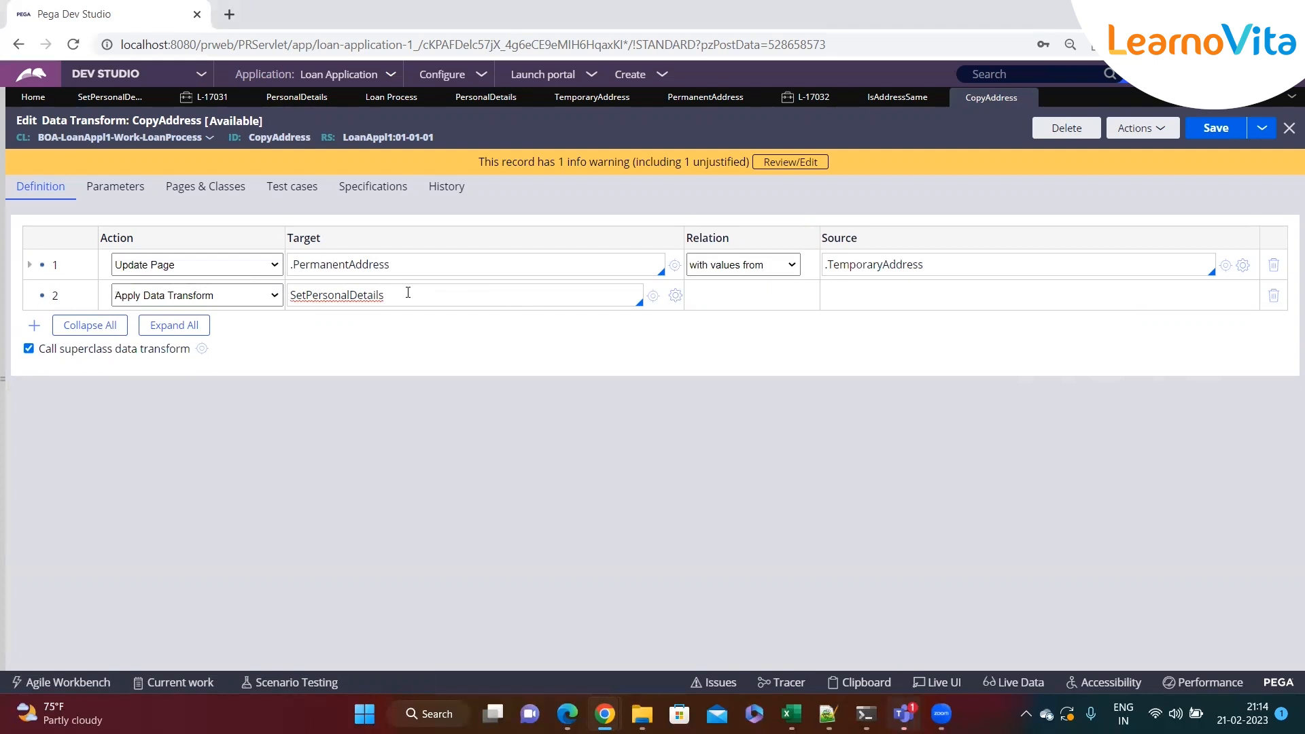
{"action": "left_click", "coordinate": [265, 295]}
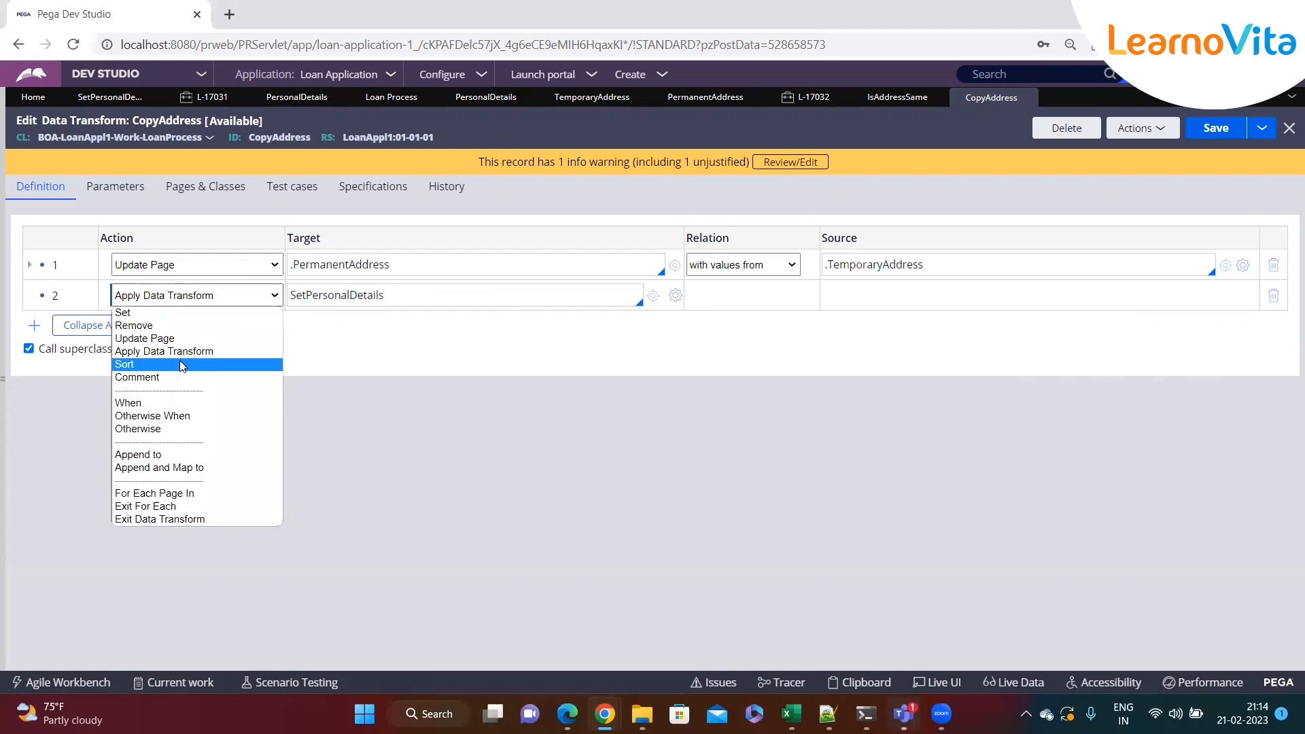
{"action": "left_click", "coordinate": [441, 295]}
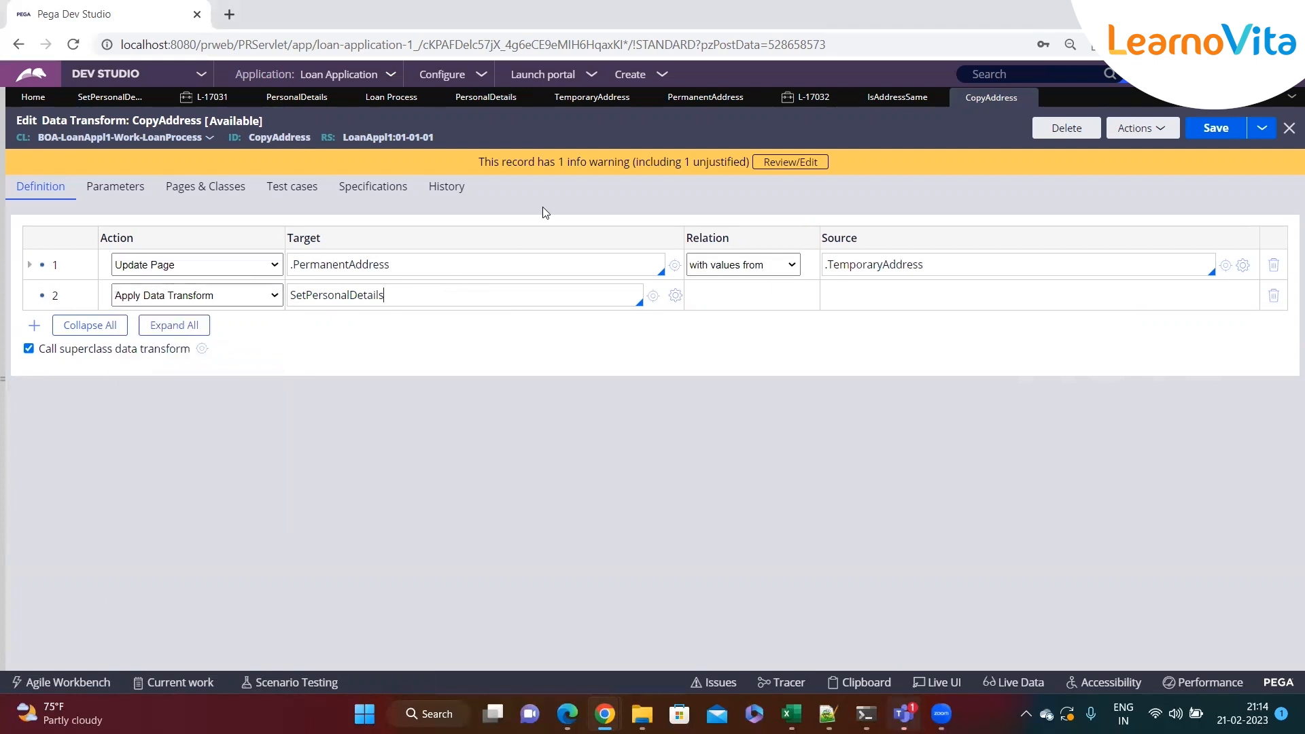
Return to case L-17032 and submit the personal details to advance to the Loan Details step
{"action": "left_click", "coordinate": [805, 97]}
{"action": "scroll", "coordinate": [526, 347], "scroll_direction": "down", "scroll_amount": 1}
{"action": "scroll", "coordinate": [526, 347], "scroll_direction": "down", "scroll_amount": 2}
{"action": "scroll", "coordinate": [524, 347], "scroll_direction": "up", "scroll_amount": 6}
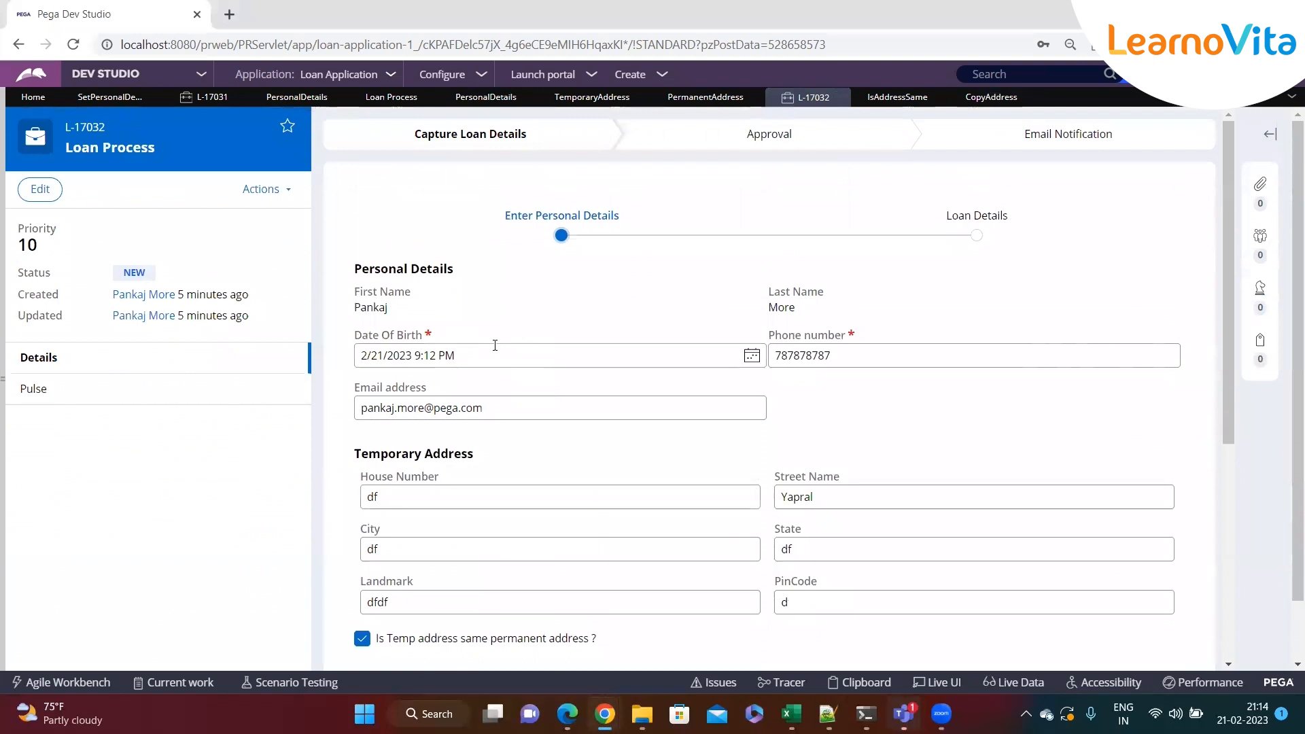
{"action": "scroll", "coordinate": [495, 345], "scroll_direction": "down", "scroll_amount": 5}
{"action": "left_click", "coordinate": [1168, 643]}
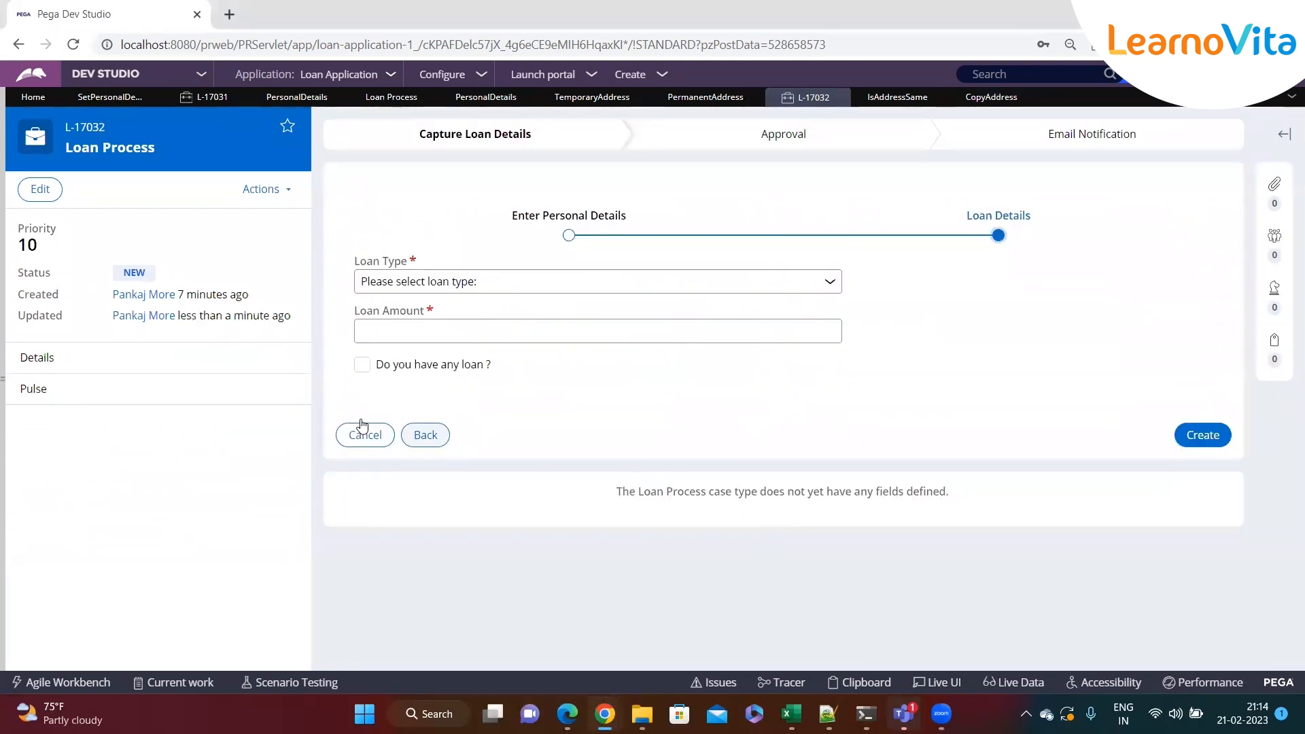
Toggle the Do you have any loan? checkbox to test the loan details form
{"action": "left_click", "coordinate": [363, 365]}
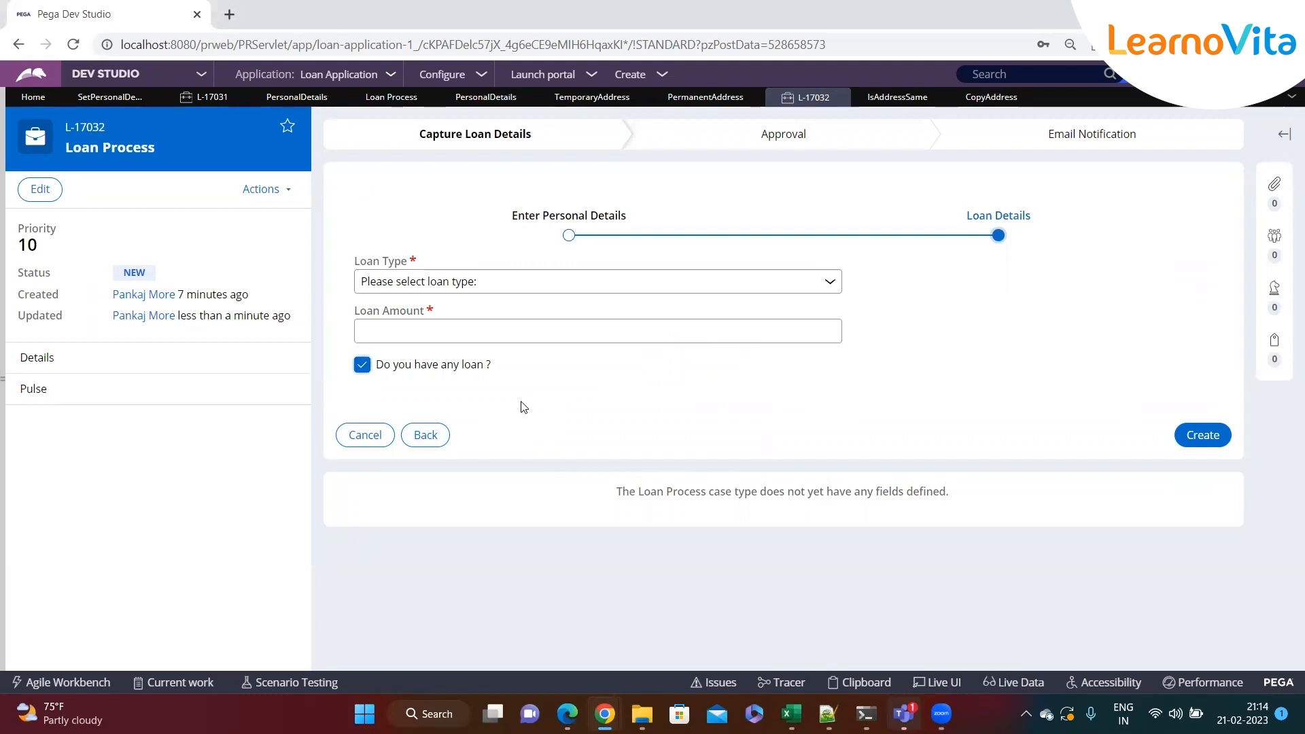
{"action": "left_click", "coordinate": [362, 365]}
{"action": "left_click", "coordinate": [362, 365]}
Open the LoanDetails section from the form using Live UI
{"action": "left_click", "coordinate": [942, 686]}
{"action": "left_click", "coordinate": [469, 356]}
{"action": "left_click", "coordinate": [477, 345]}
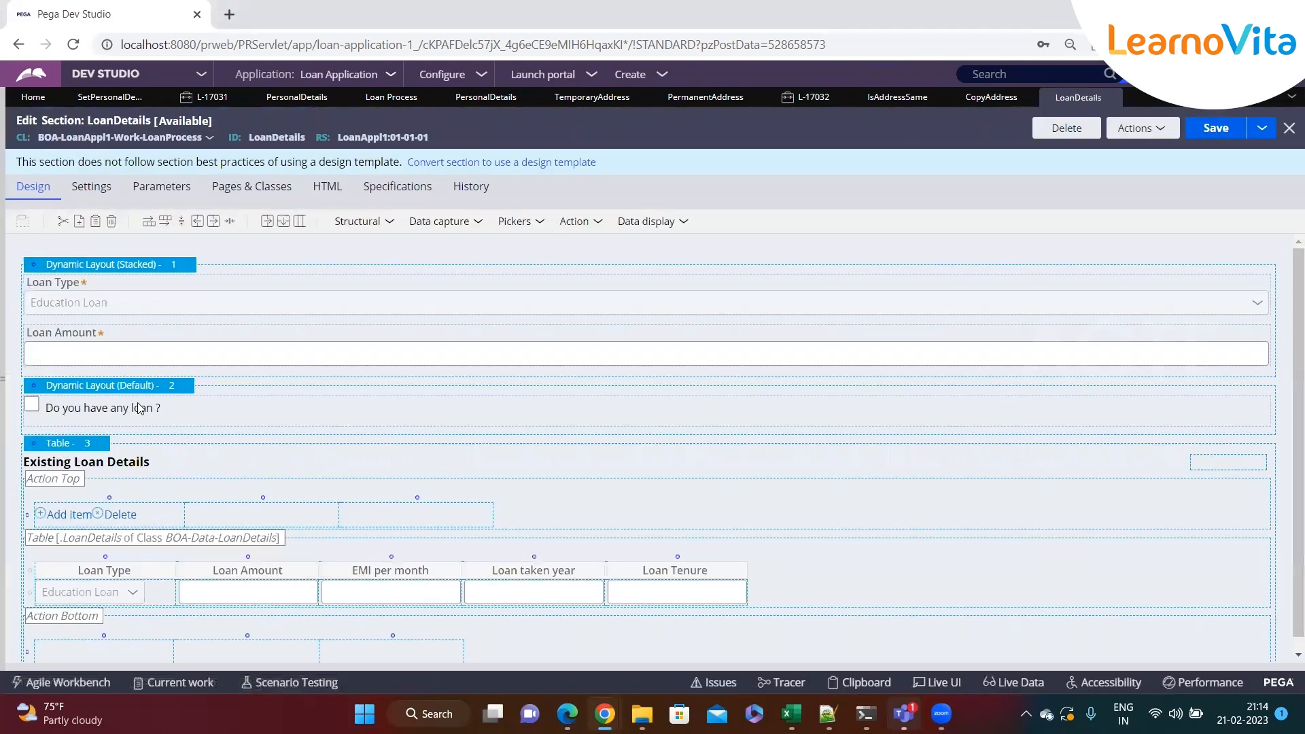
Review the Existing Loan Details table's layout properties, submit them, save the section and return to case L-17032
{"action": "left_click", "coordinate": [277, 406]}
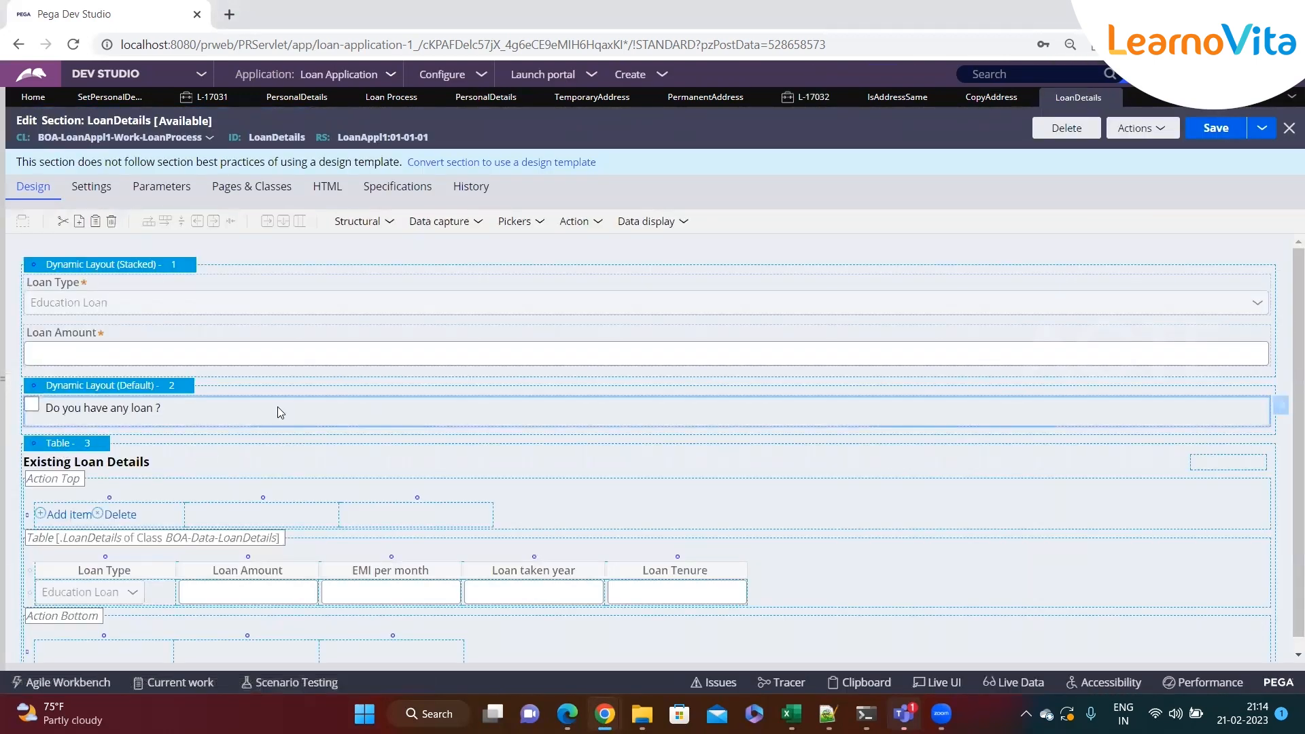
{"action": "left_click", "coordinate": [97, 452]}
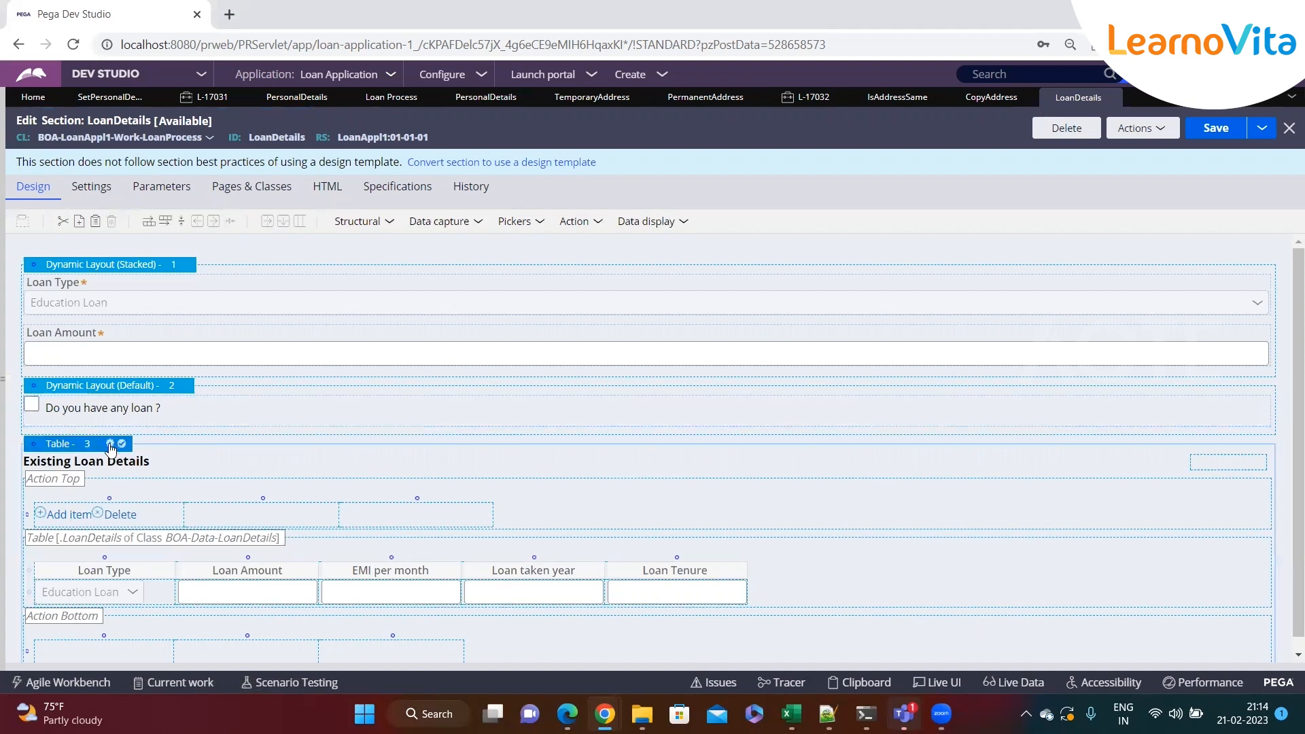
{"action": "left_click", "coordinate": [117, 445]}
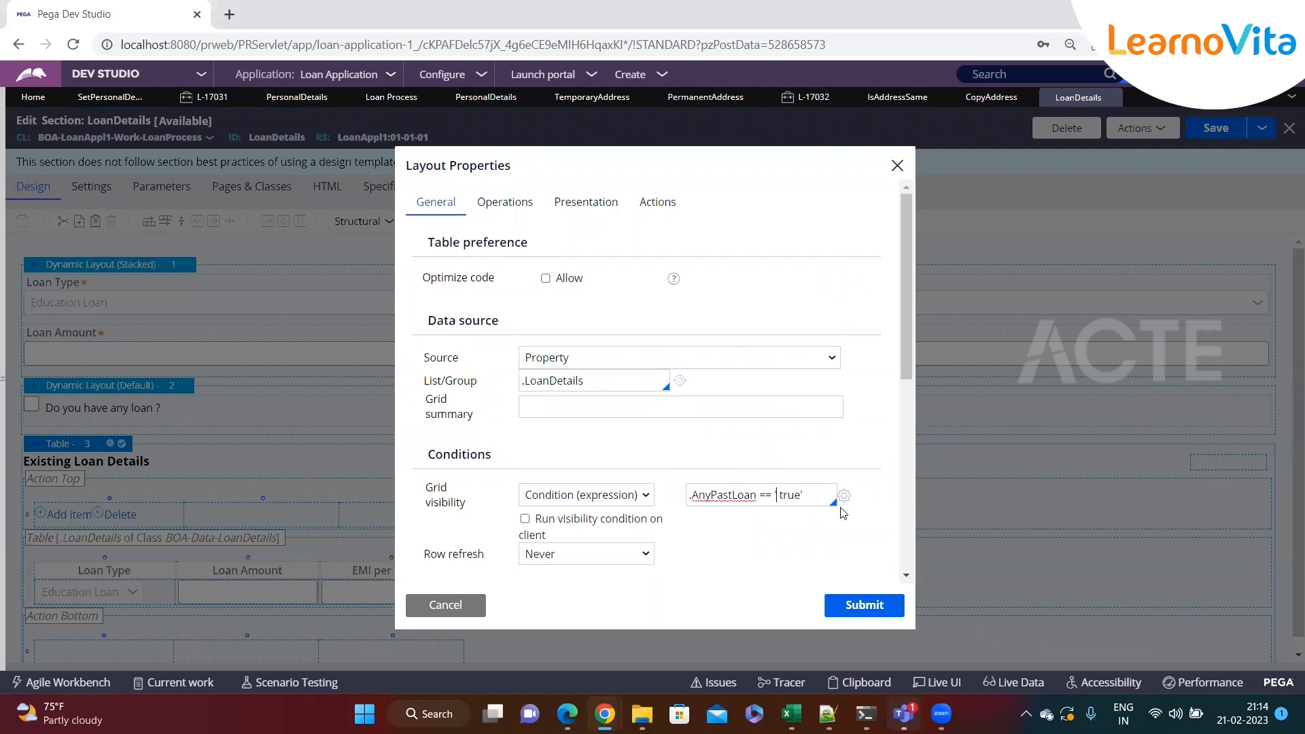
{"action": "left_click", "coordinate": [841, 603]}
{"action": "left_click", "coordinate": [1214, 128]}
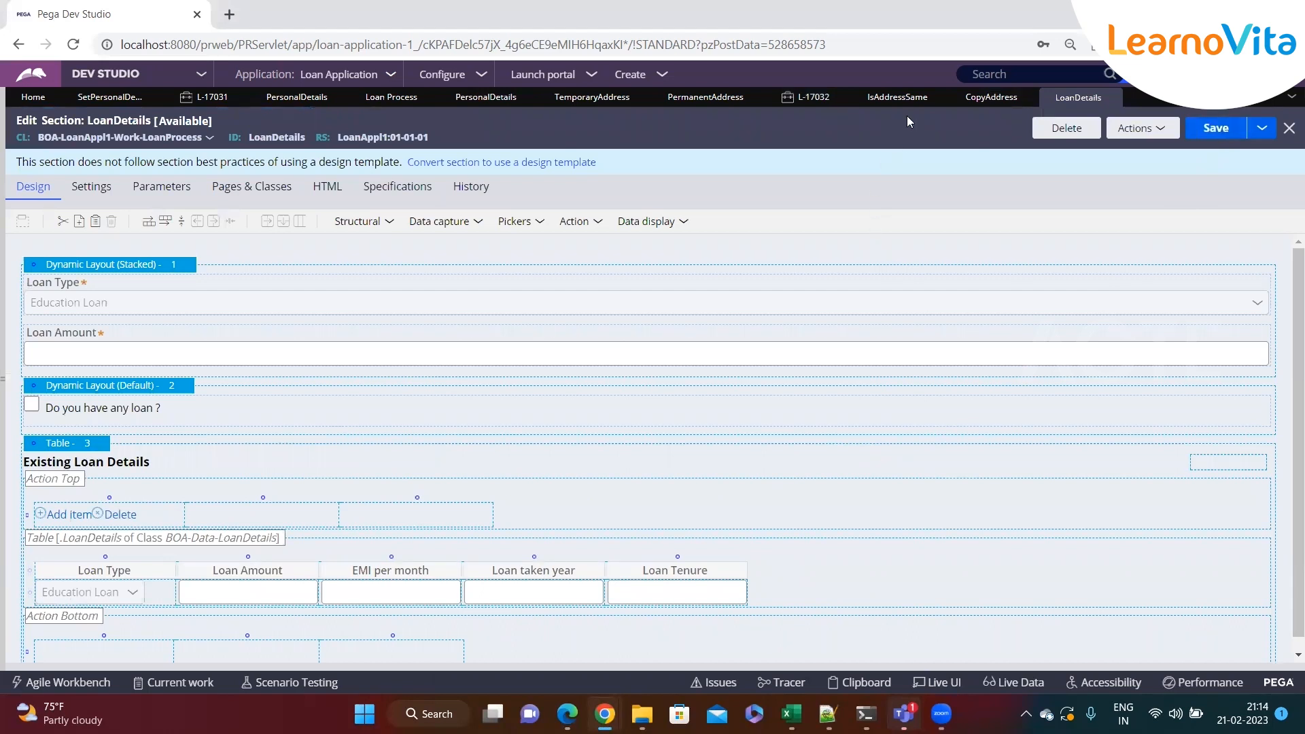
{"action": "left_click", "coordinate": [805, 97]}
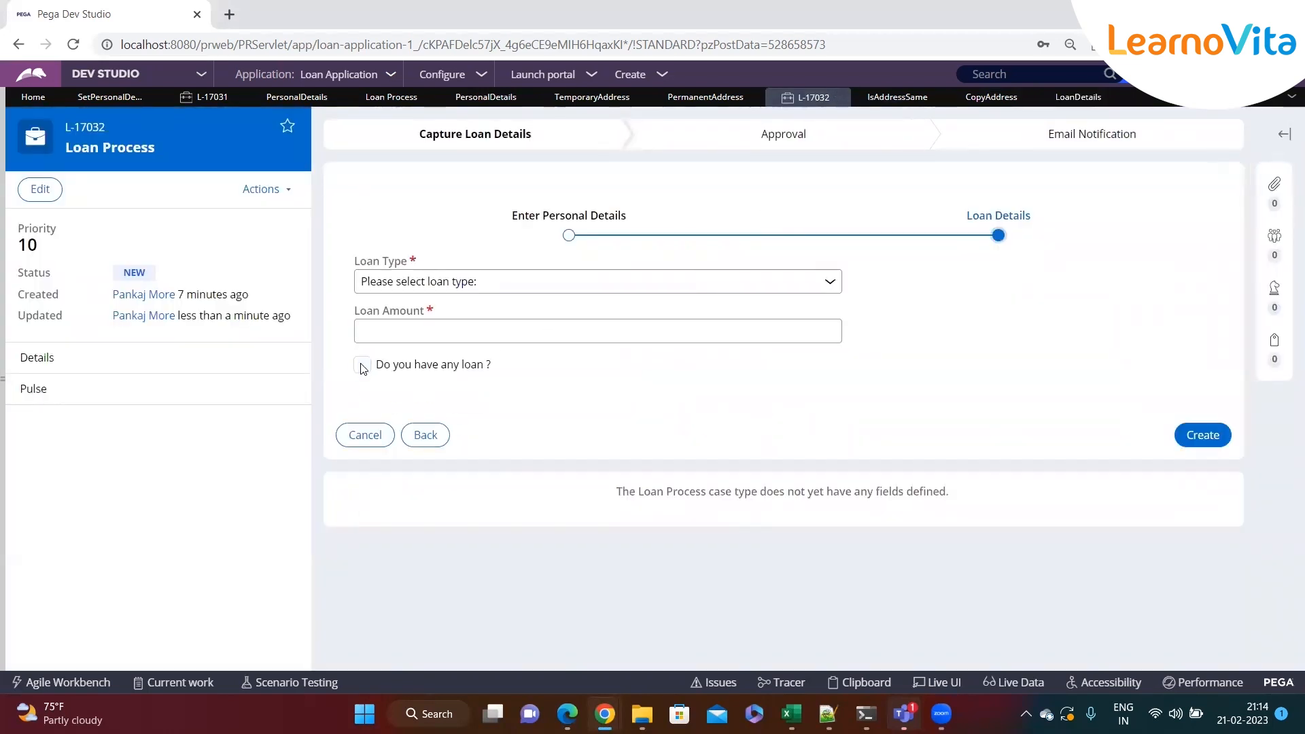
Check Do you have any loan? on case L-17032 and examine the Existing Loan Details table's first row
{"action": "left_click", "coordinate": [362, 366]}
{"action": "left_click", "coordinate": [383, 436]}
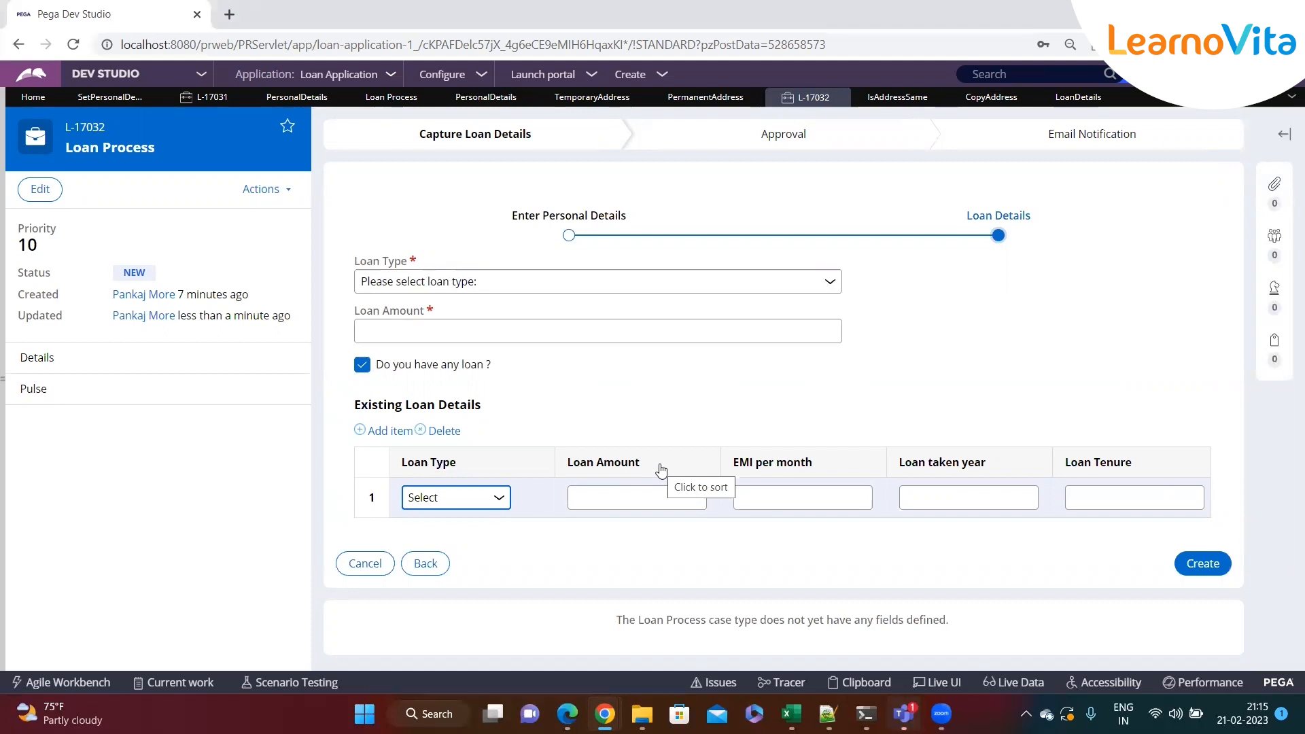
{"action": "left_click", "coordinate": [619, 500]}
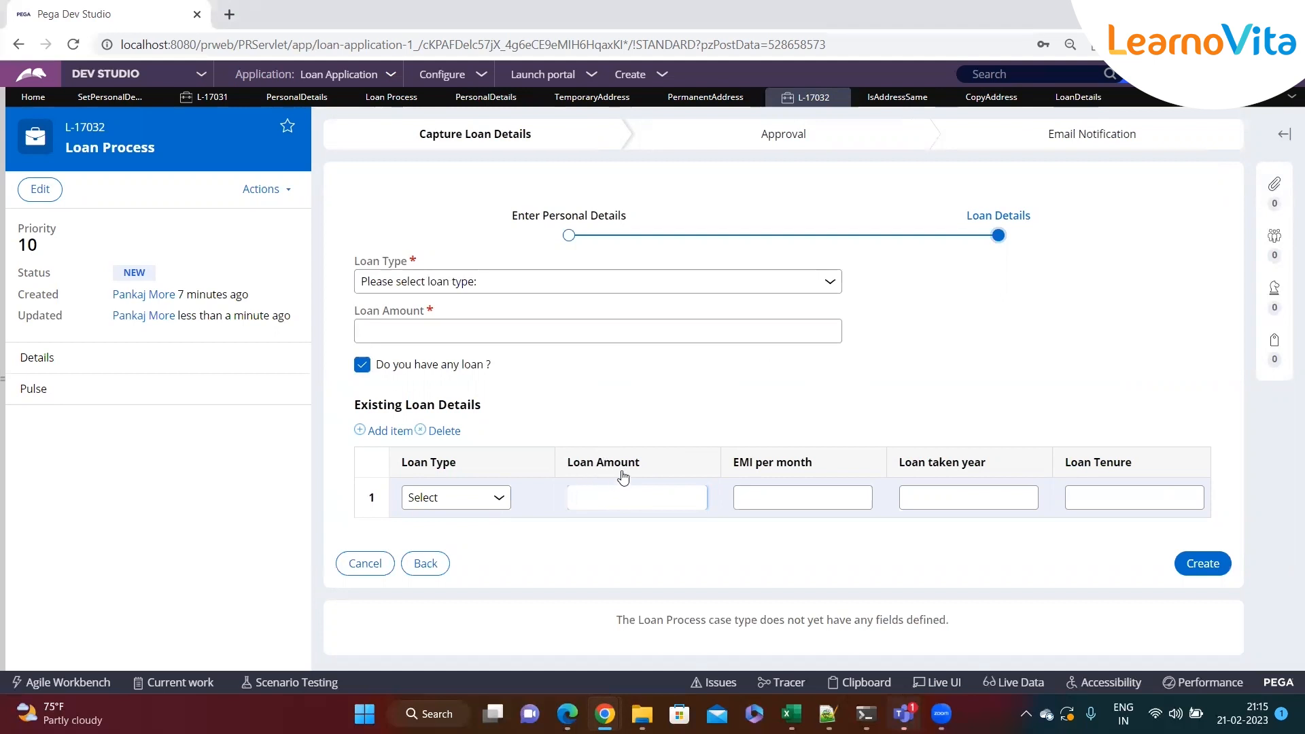
Add a Sort step to the CopyAddress data transform that sorts .LoanDetails by the .Amount property
{"action": "left_click", "coordinate": [1078, 98]}
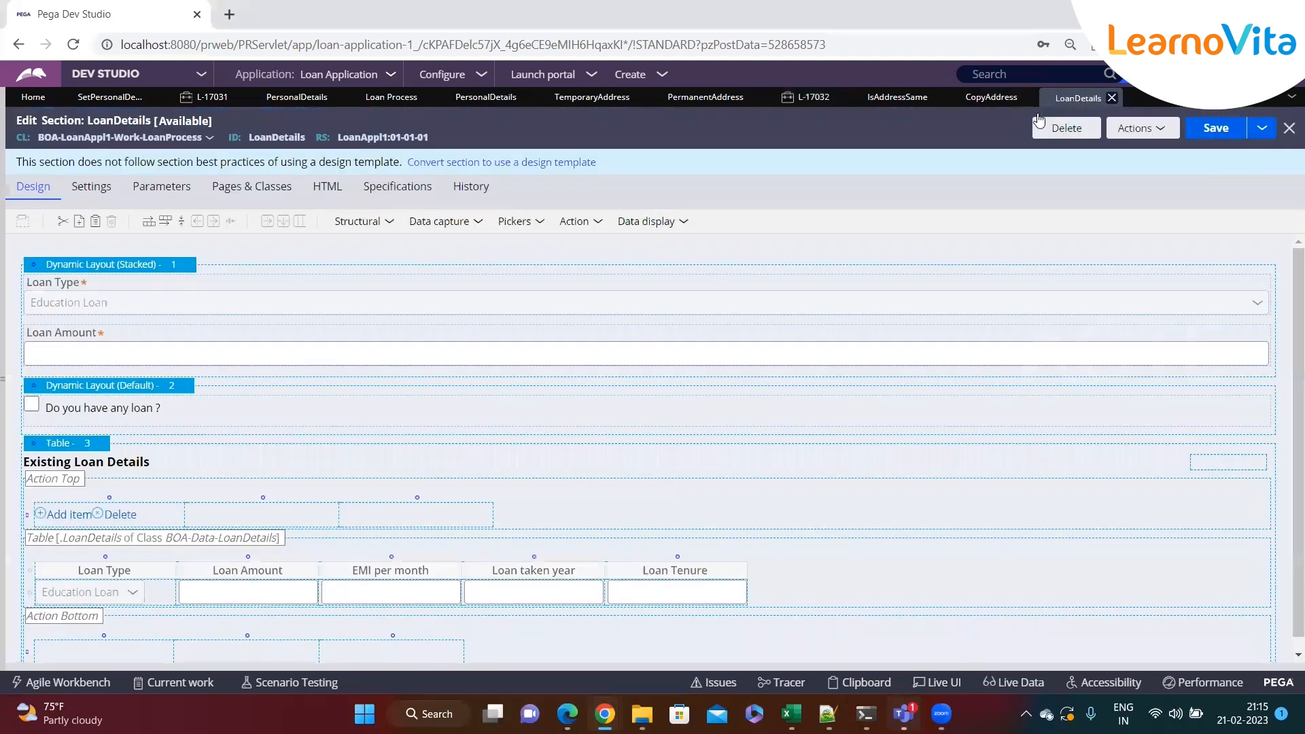
{"action": "left_click", "coordinate": [991, 97]}
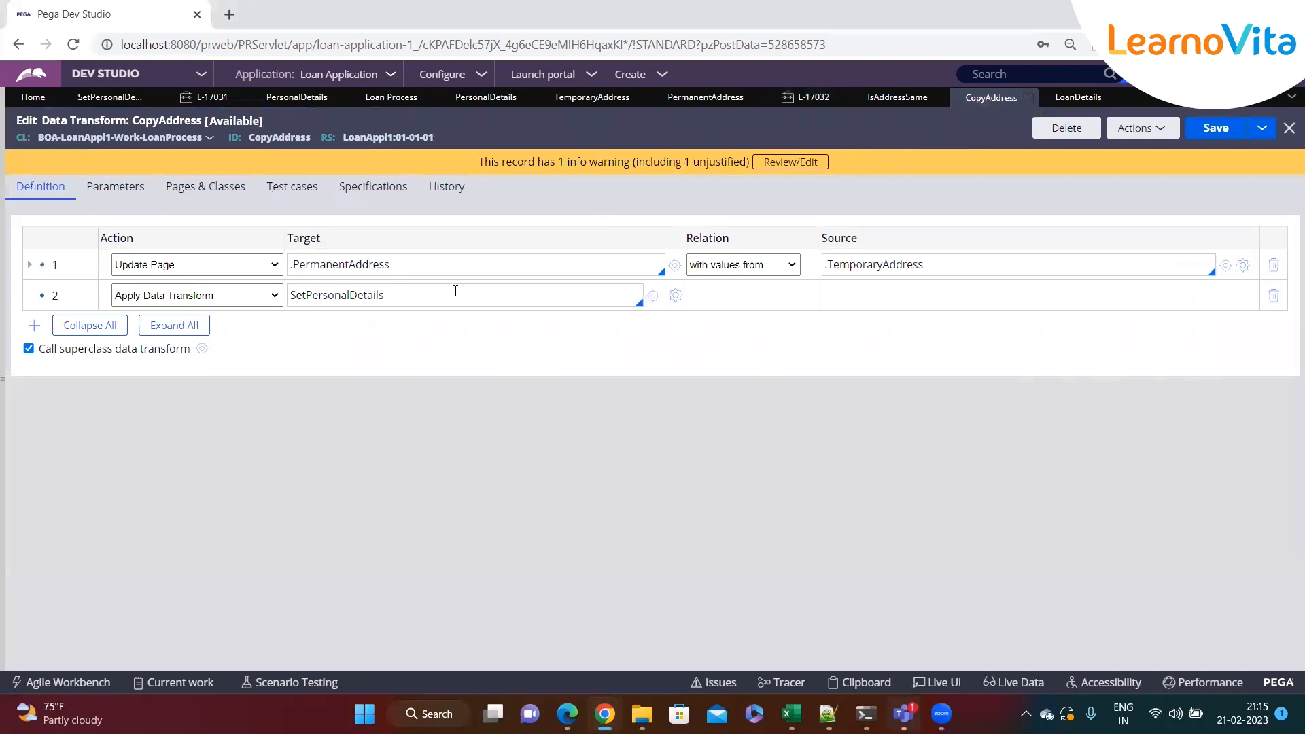
{"action": "left_click", "coordinate": [34, 325]}
{"action": "left_click", "coordinate": [266, 330]}
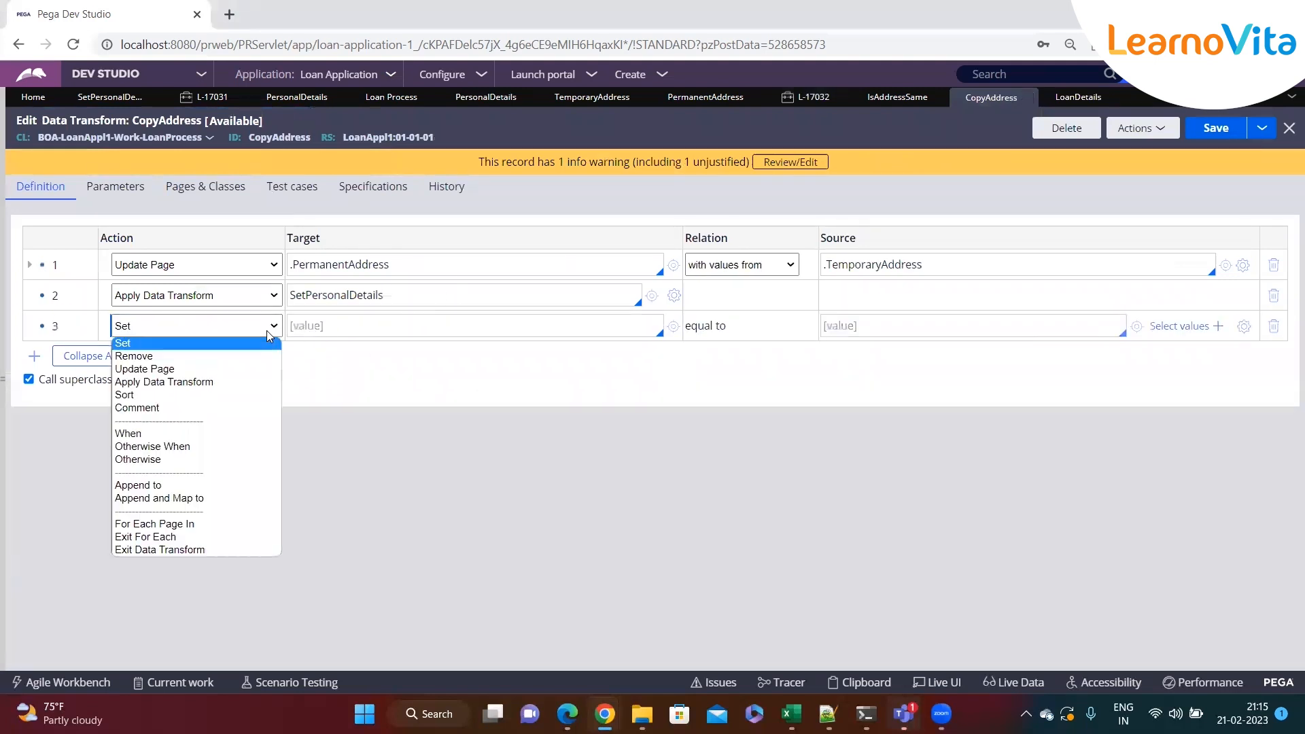
{"action": "left_click", "coordinate": [182, 396]}
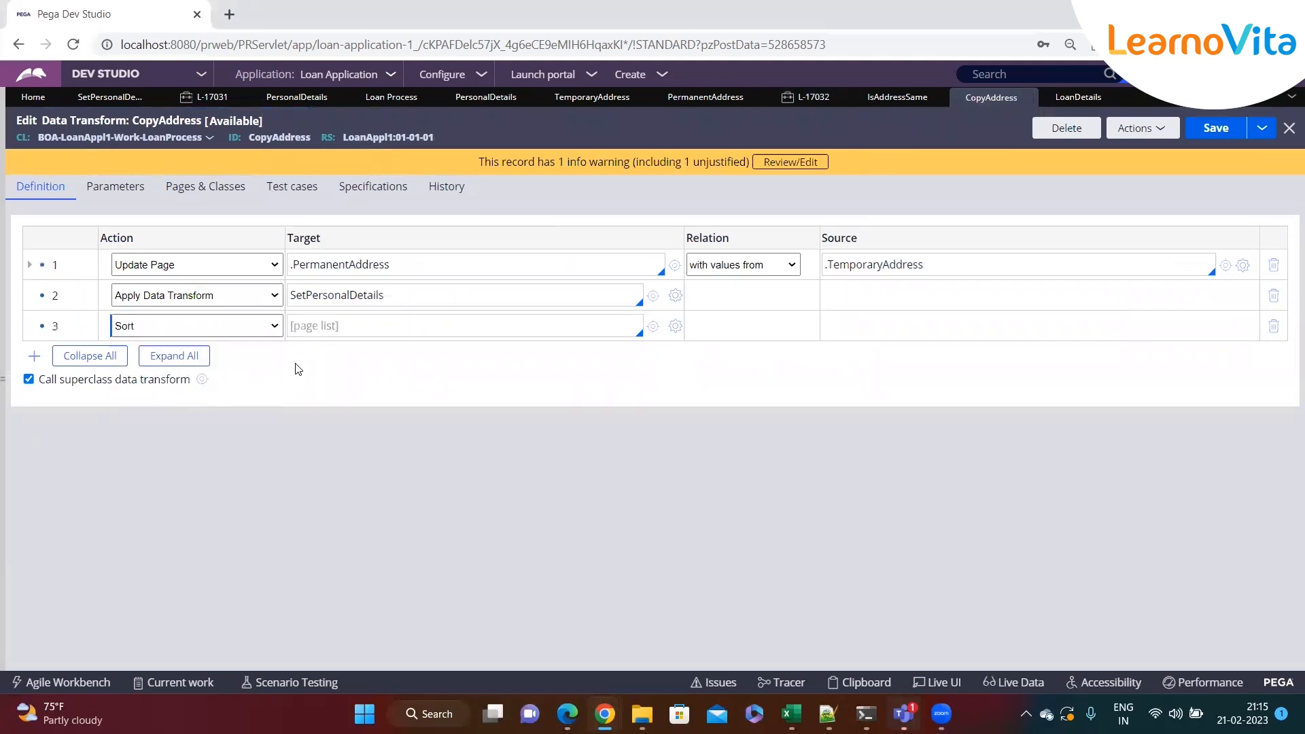
{"action": "left_click", "coordinate": [371, 331]}
{"action": "type", "text": "."}
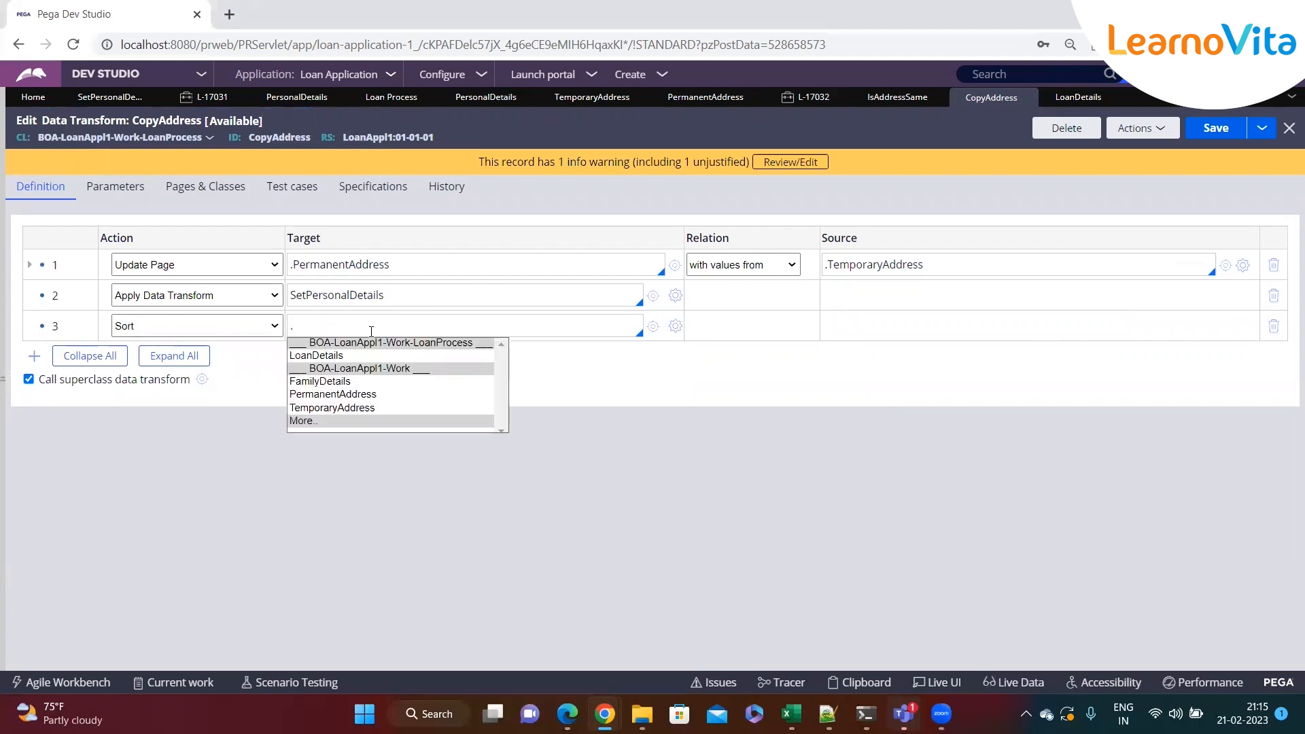
{"action": "key", "text": "Down"}
{"action": "key", "text": "Return"}
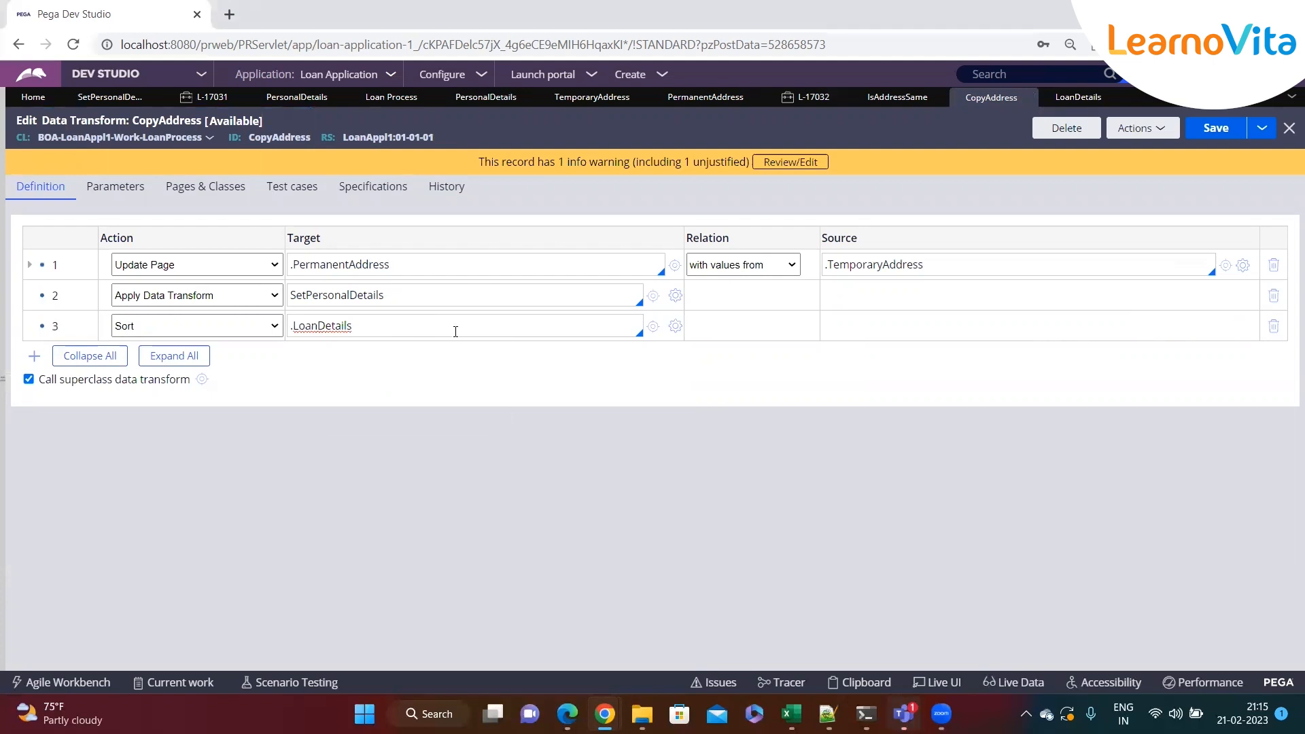
{"action": "left_click", "coordinate": [675, 328]}
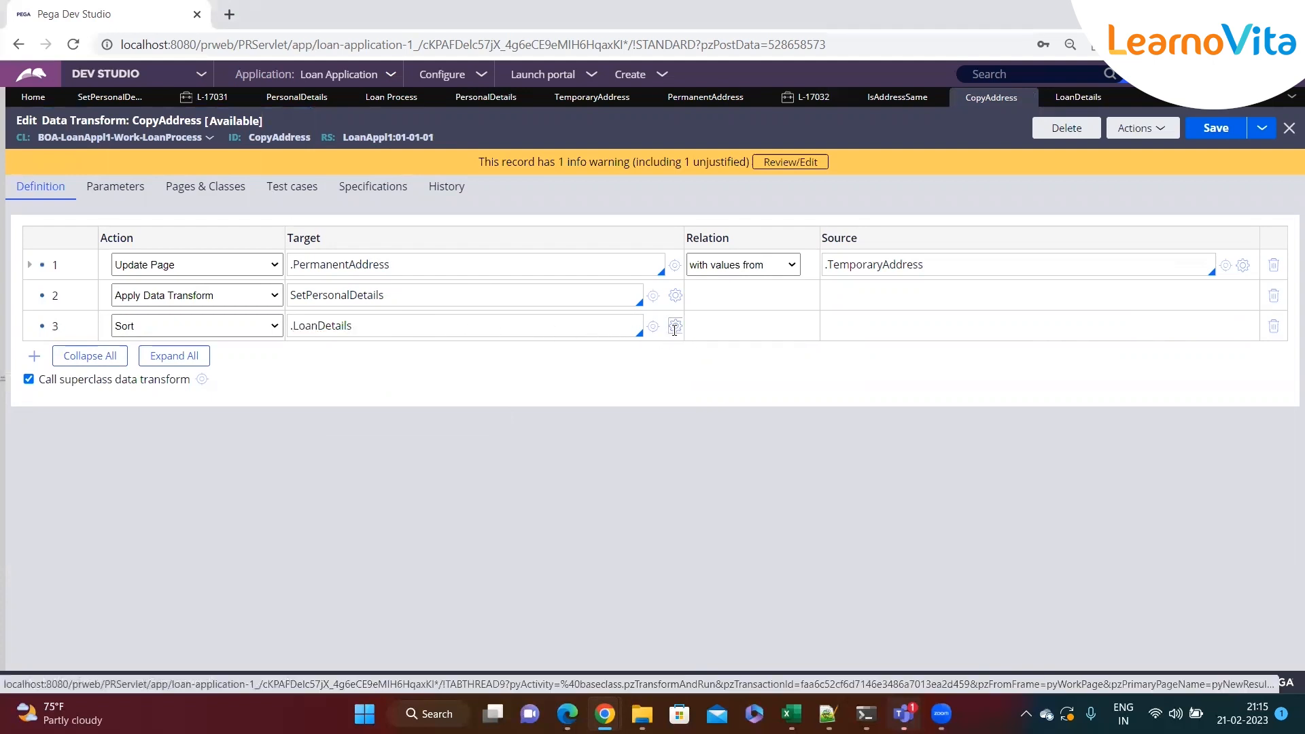
{"action": "left_click", "coordinate": [423, 421]}
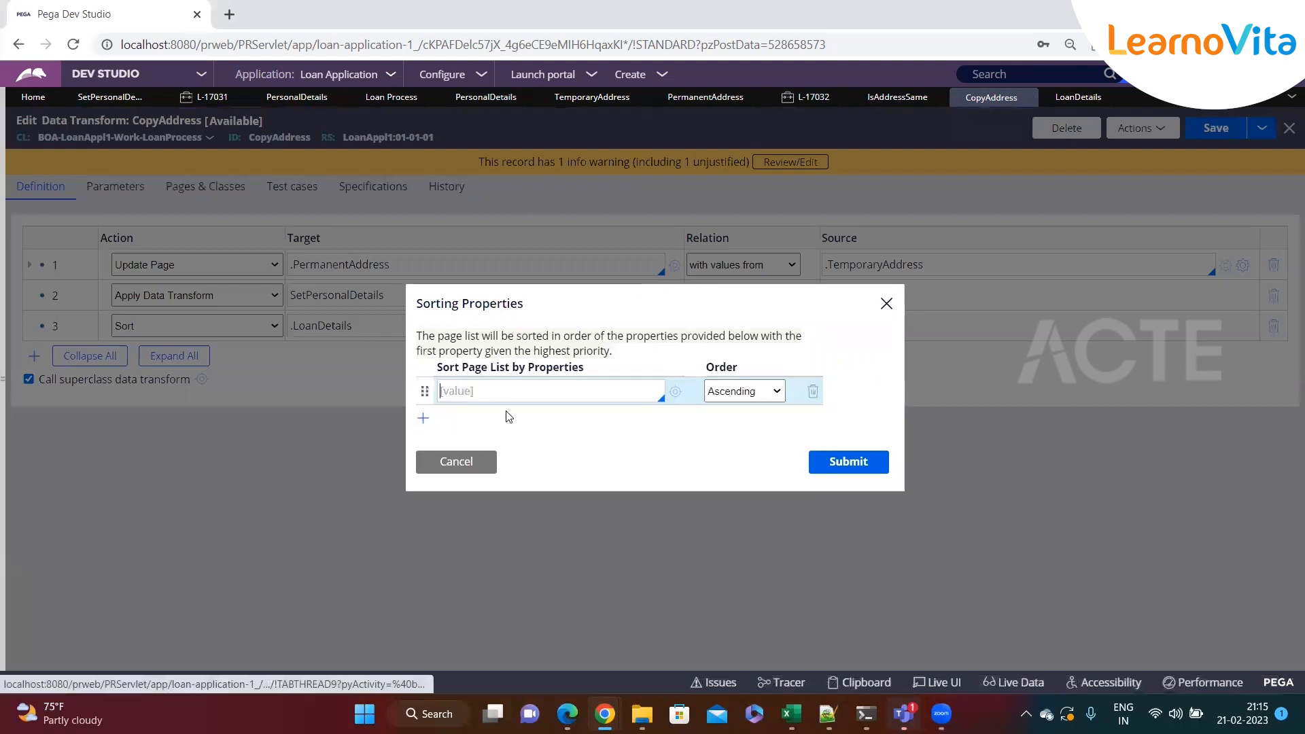
{"action": "type", "text": "."}
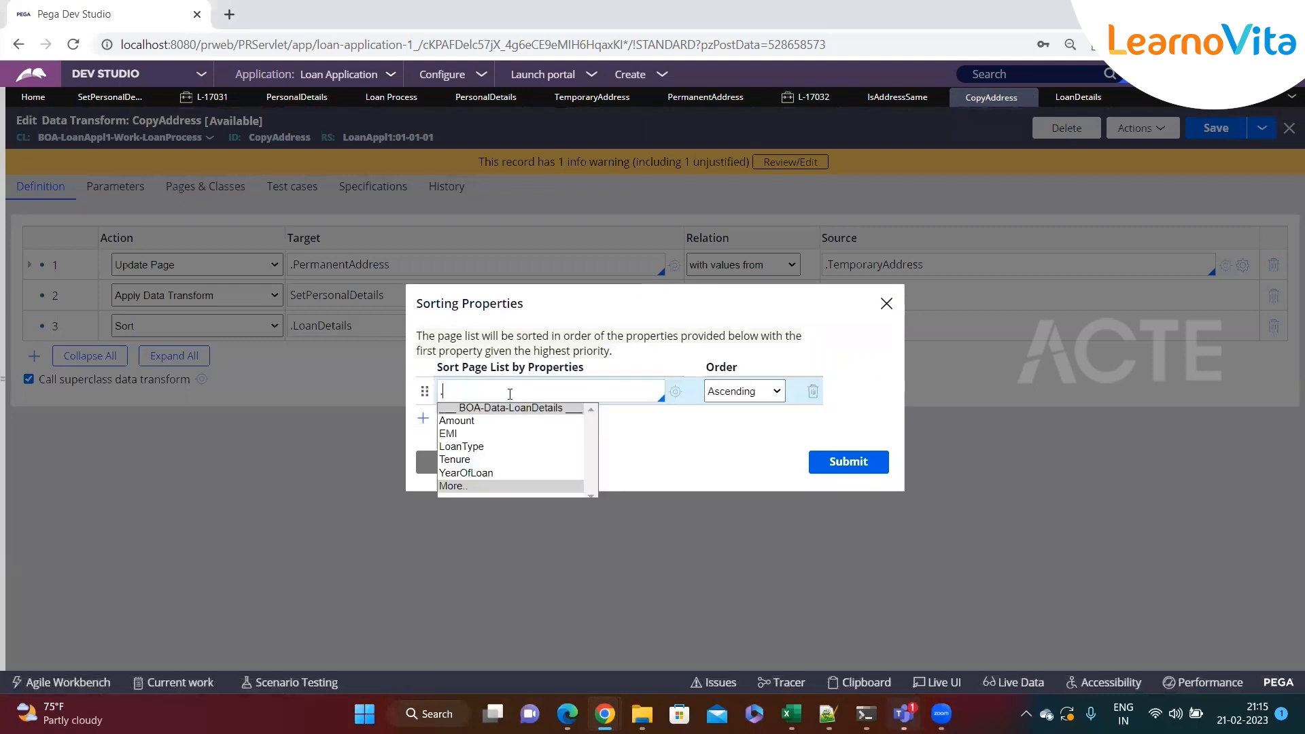
{"action": "key", "text": "Down"}
{"action": "key", "text": "Down"}
{"action": "key", "text": "Up"}
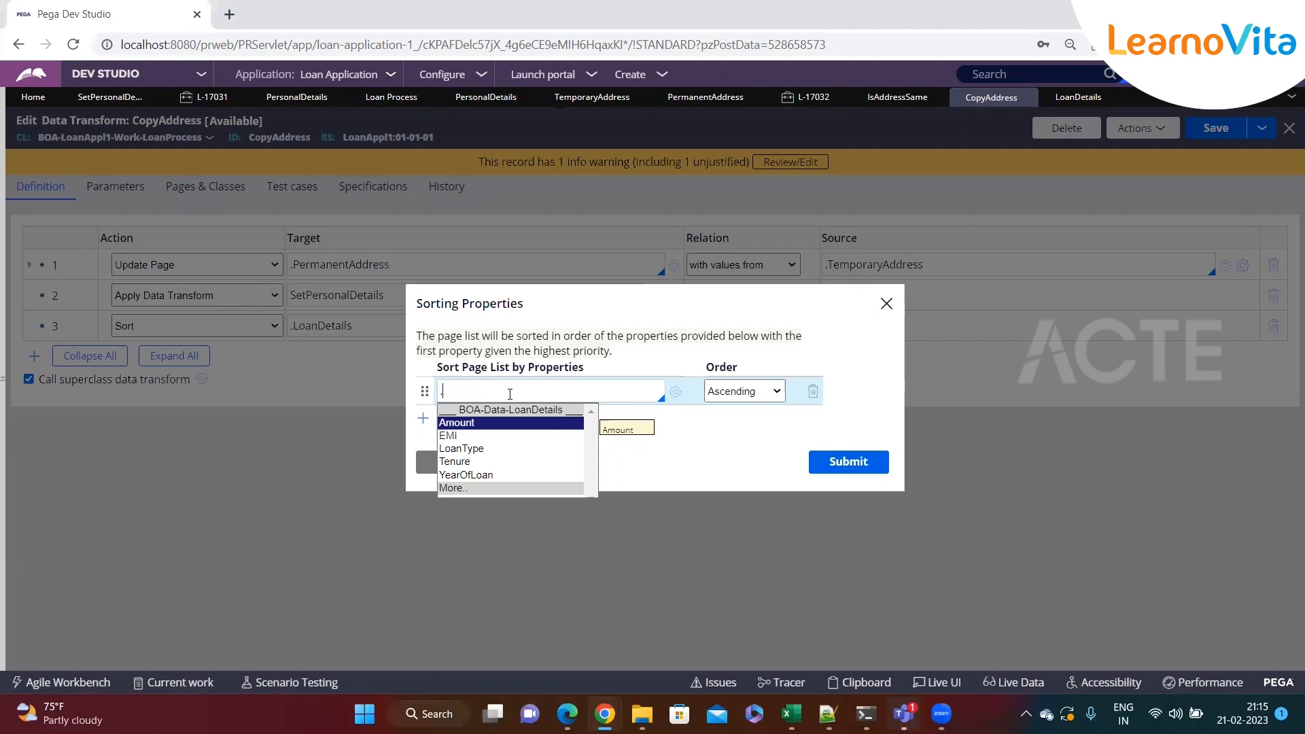
{"action": "key", "text": "Return"}
{"action": "left_click", "coordinate": [741, 392]}
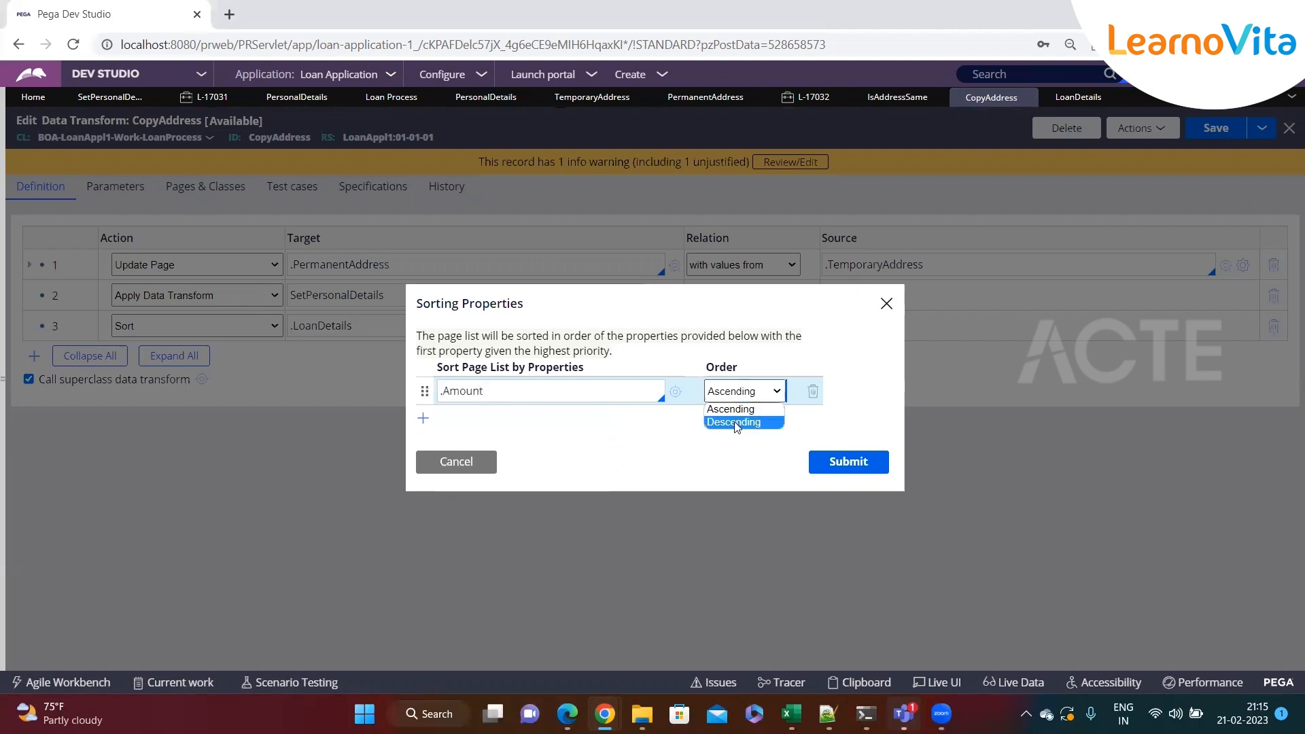
{"action": "left_click", "coordinate": [731, 422]}
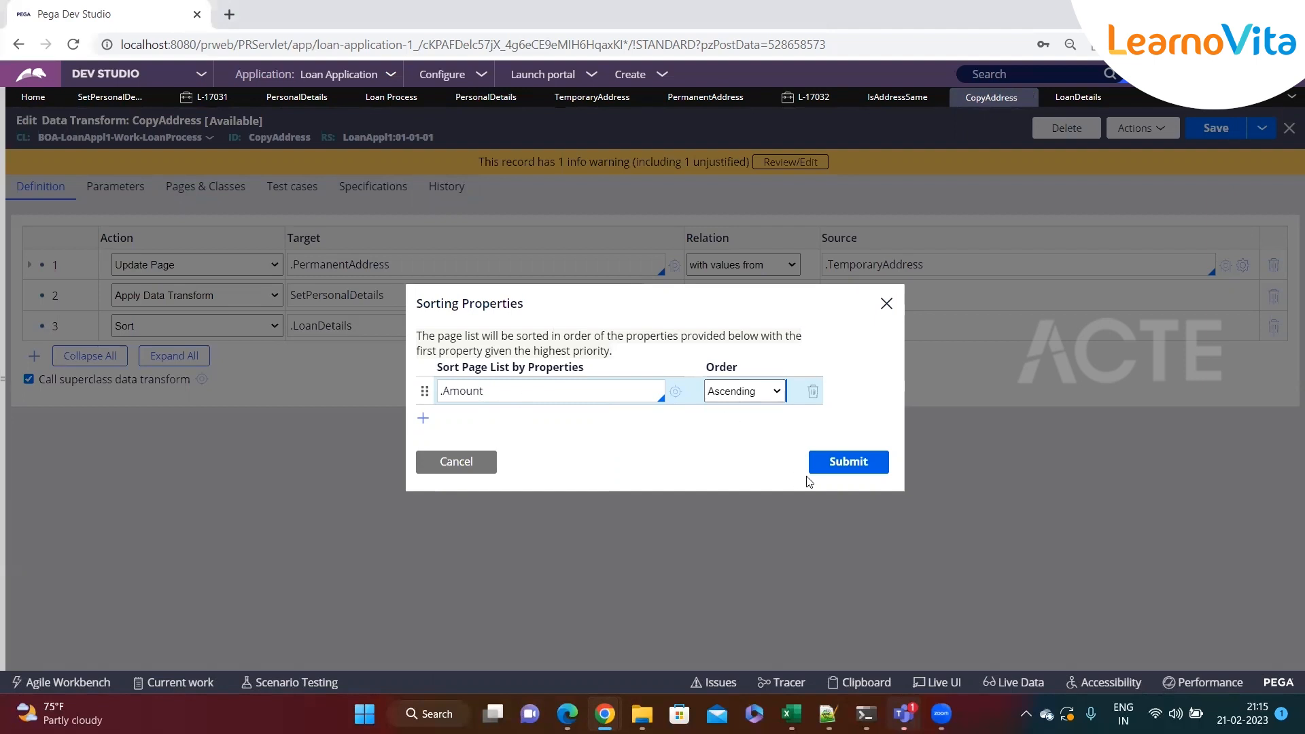
{"action": "left_click", "coordinate": [844, 465]}
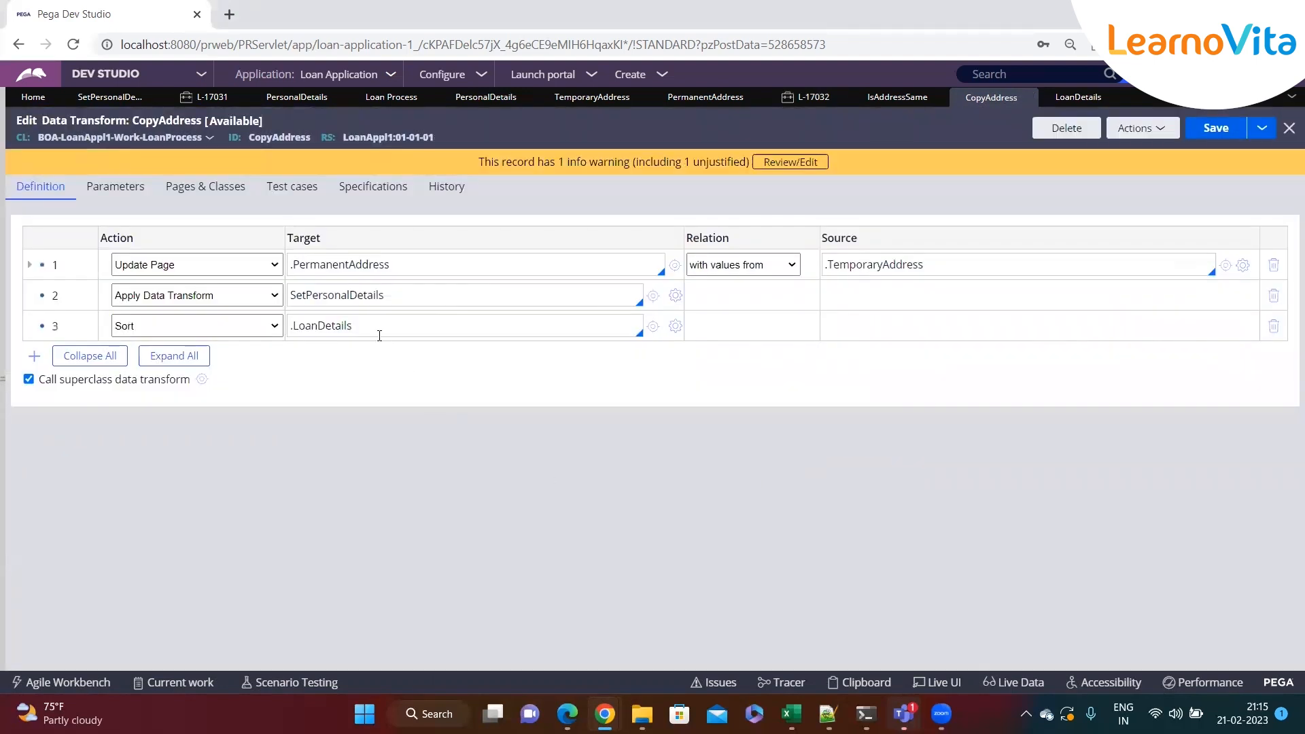
Reopen the sorting properties of the .LoanDetails sort step and cancel them
{"action": "left_click", "coordinate": [543, 333]}
{"action": "double_click", "coordinate": [328, 331]}
{"action": "left_click", "coordinate": [386, 330]}
{"action": "double_click", "coordinate": [331, 326]}
{"action": "left_click", "coordinate": [366, 326]}
{"action": "left_click", "coordinate": [675, 327]}
{"action": "left_click_drag", "start_coordinate": [437, 368], "coordinate": [649, 374]}
{"action": "left_click", "coordinate": [650, 374]}
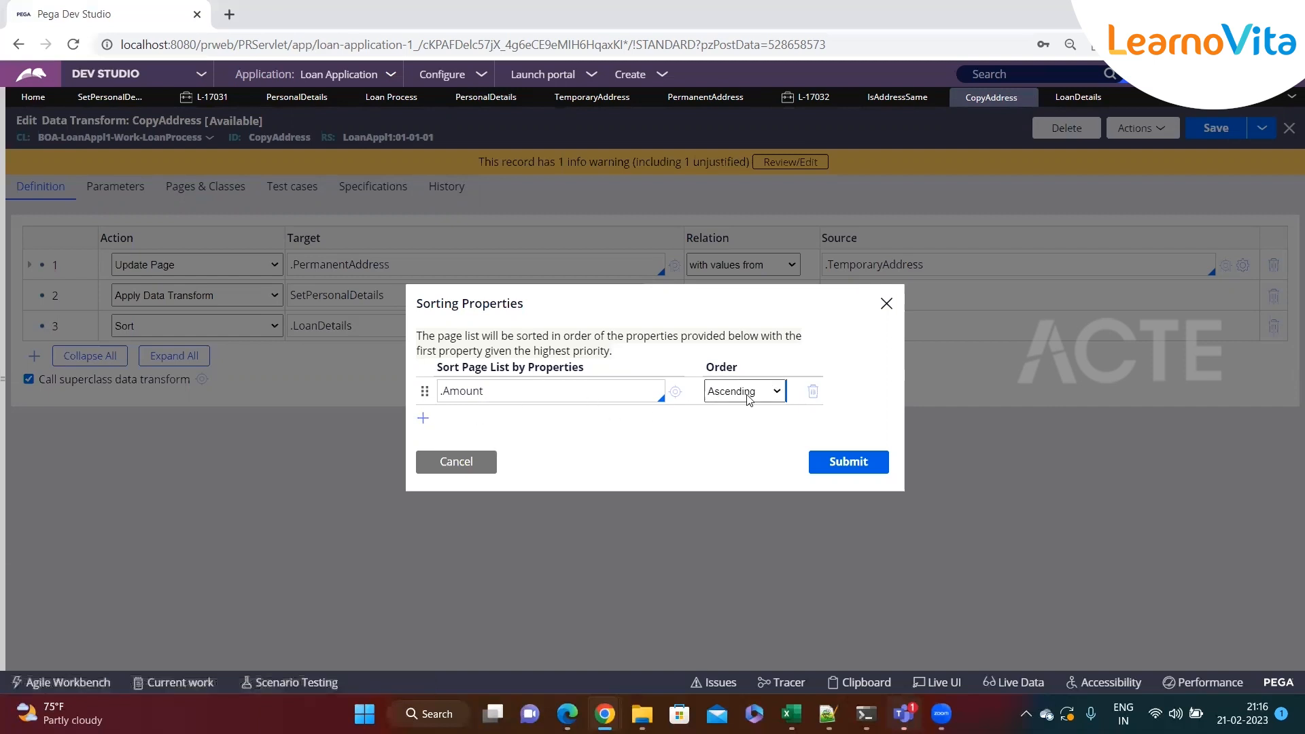
{"action": "left_click", "coordinate": [465, 465]}
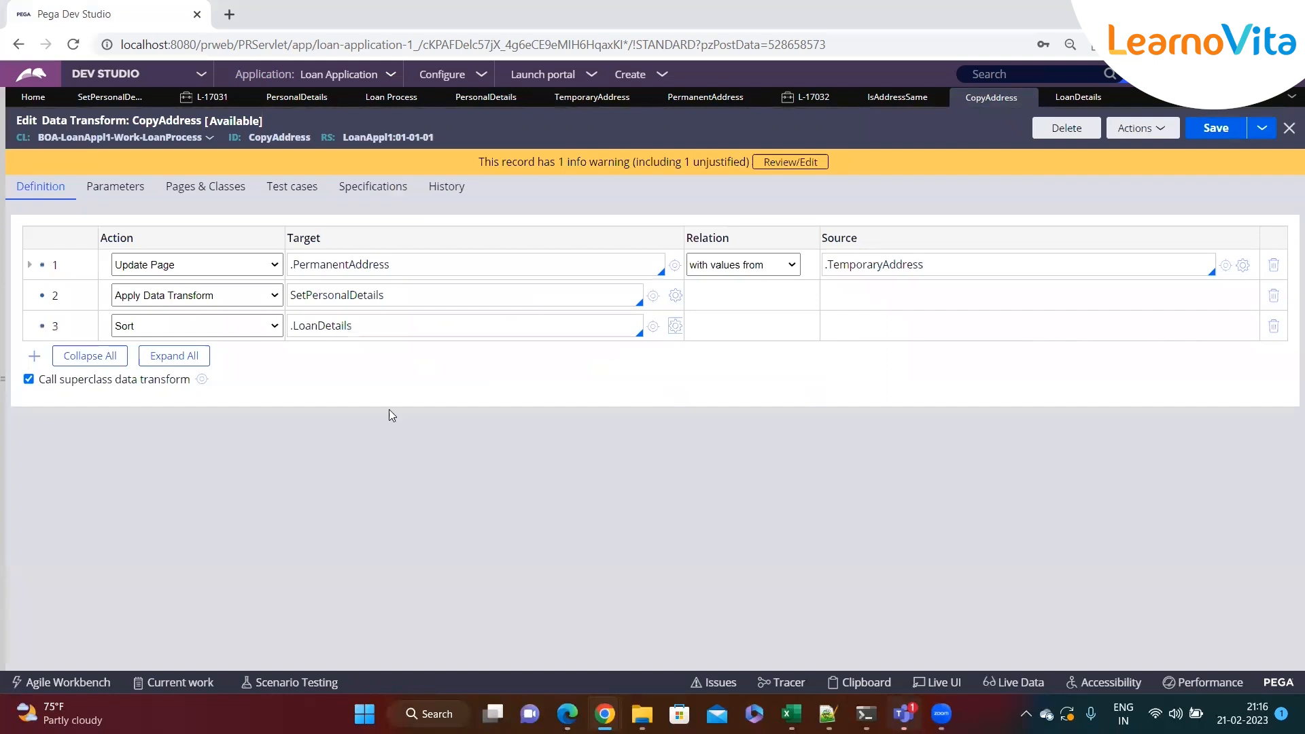
Change the sort step's action to Comment and delete that row
{"action": "left_click", "coordinate": [259, 327]}
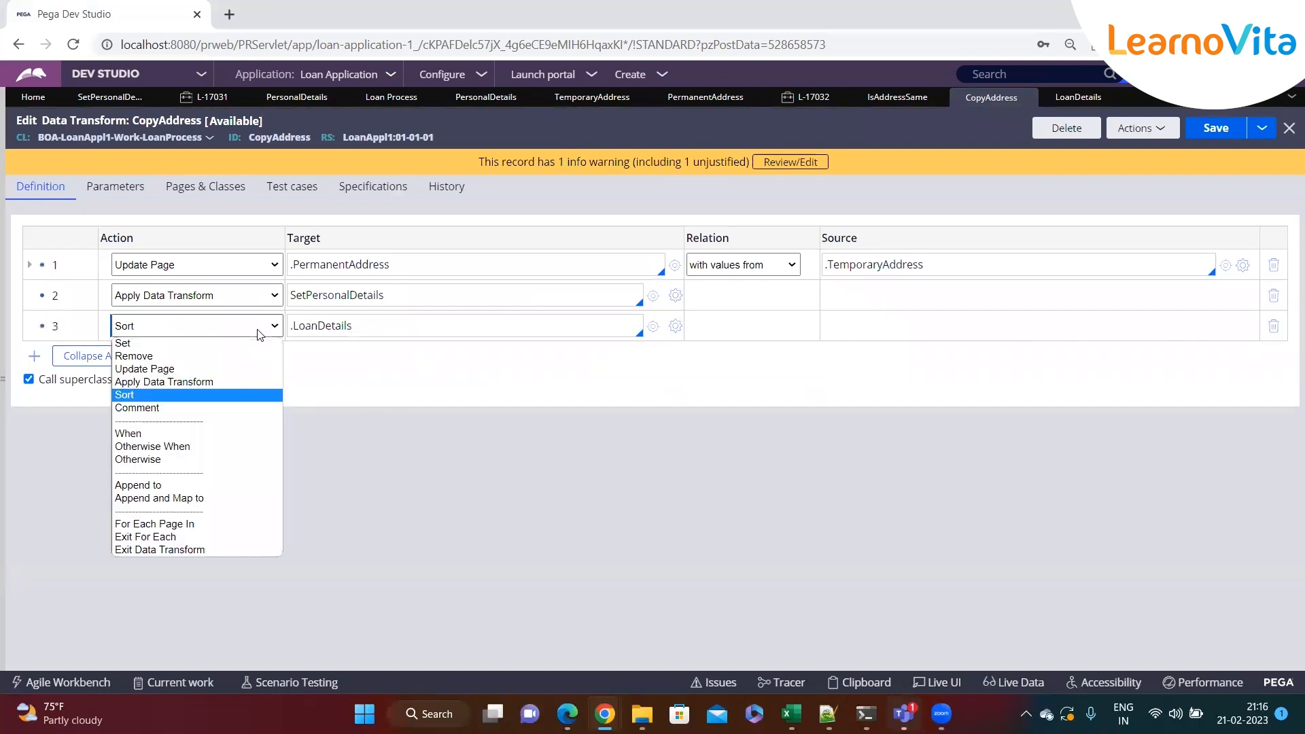
{"action": "left_click", "coordinate": [175, 408]}
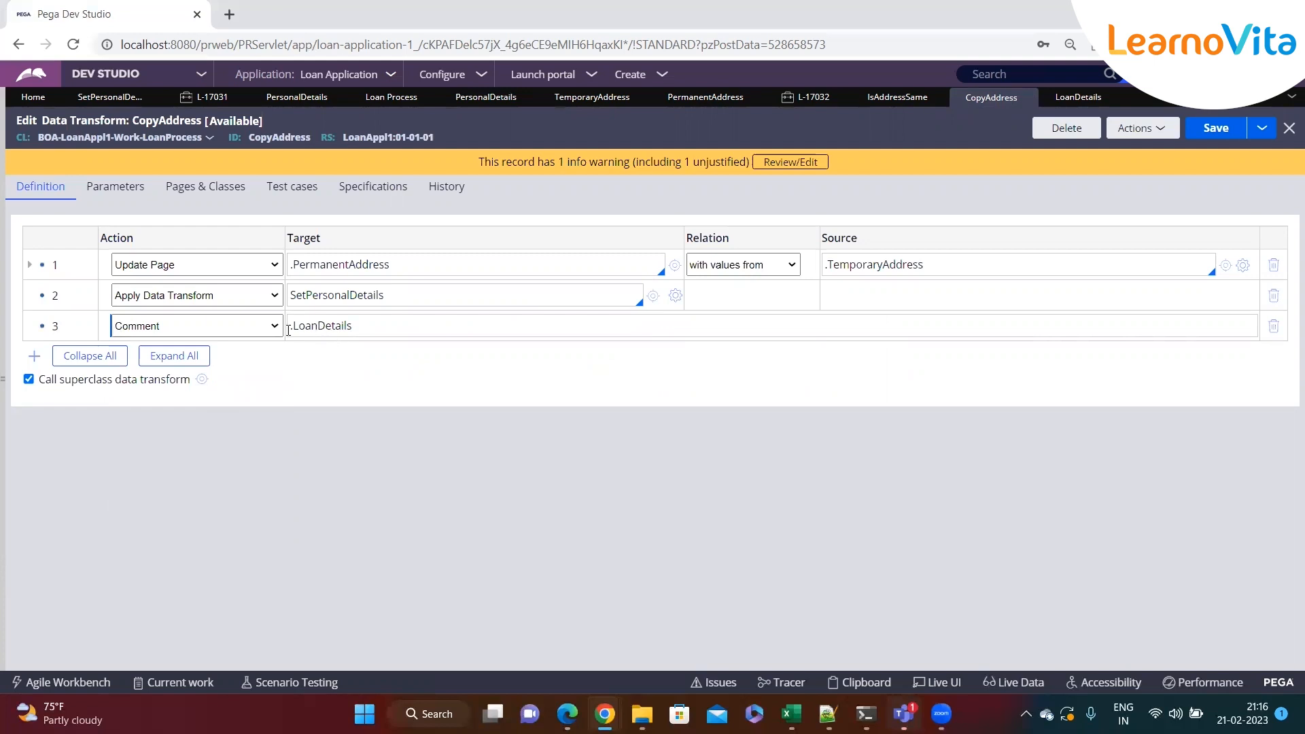
{"action": "double_click", "coordinate": [446, 324]}
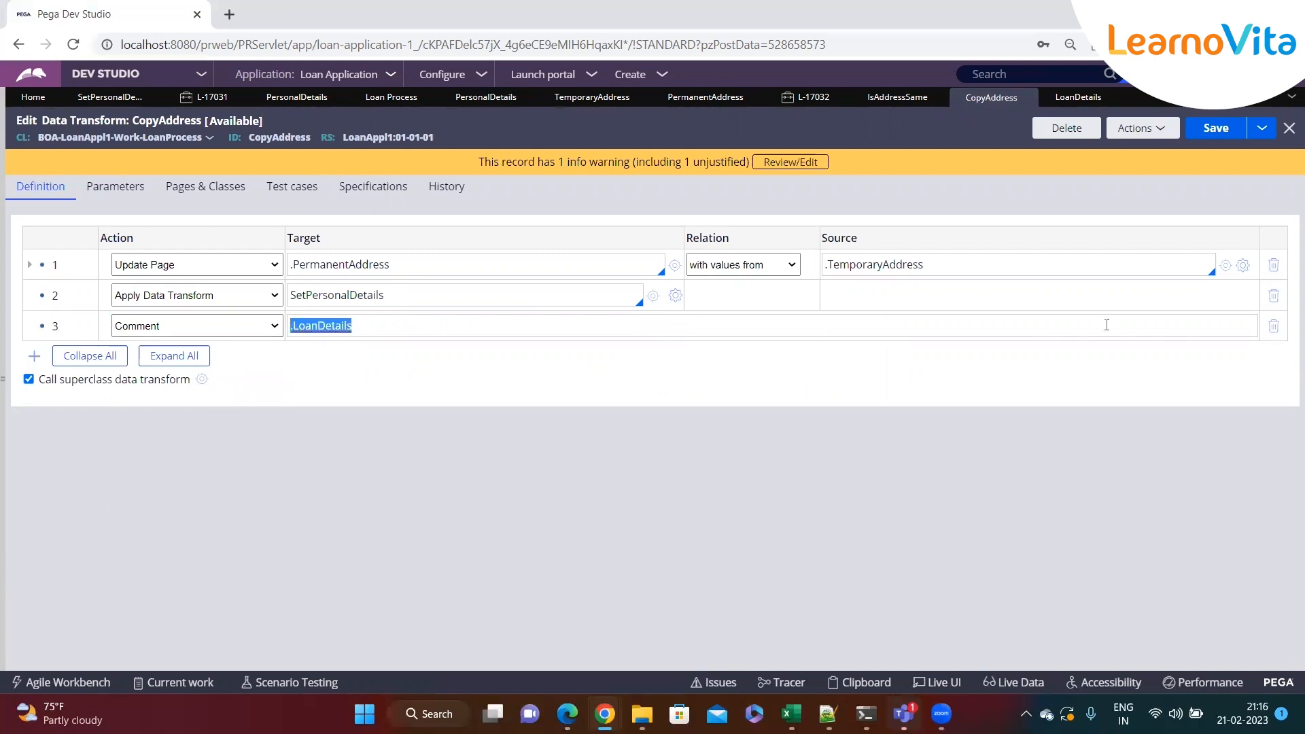
{"action": "left_click", "coordinate": [1270, 329]}
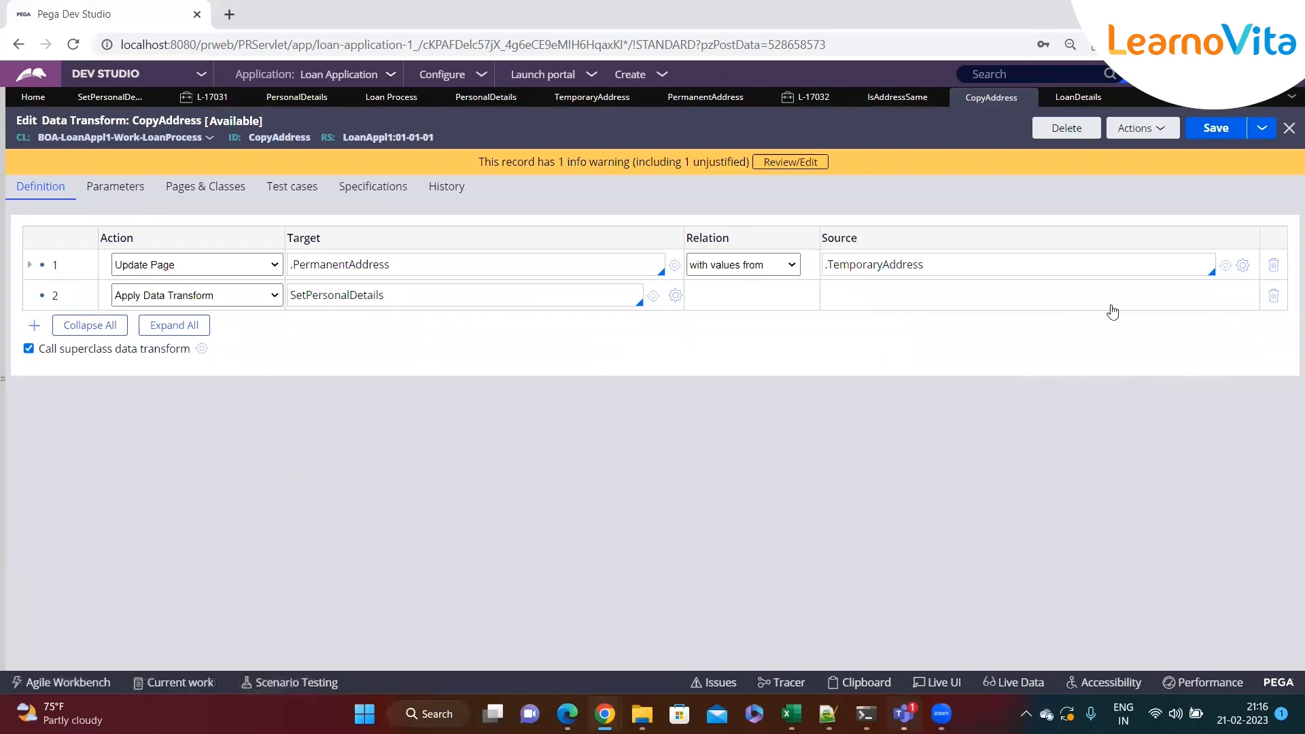
Delete the Apply Data Transform SetPersonalDetails row and expand the Update Page step's child rows
{"action": "left_click", "coordinate": [1273, 296]}
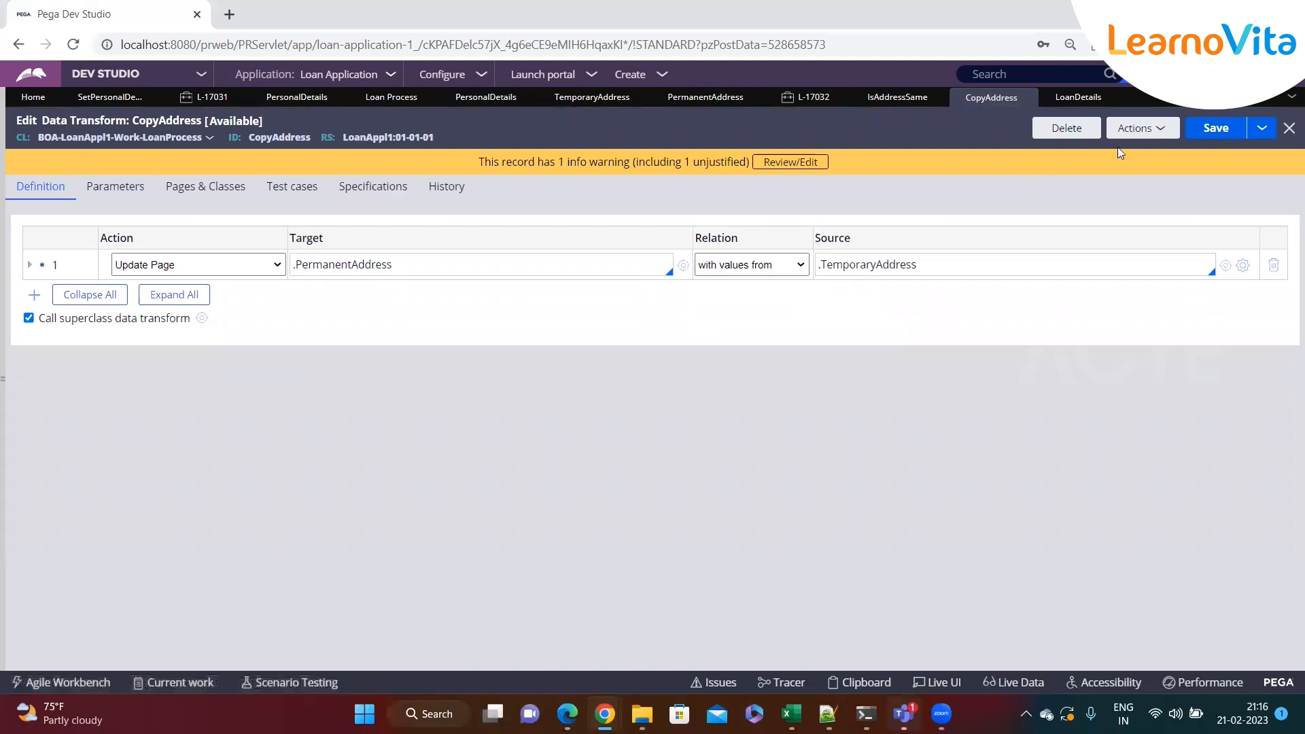
{"action": "left_click", "coordinate": [1138, 128]}
{"action": "left_click", "coordinate": [1068, 186]}
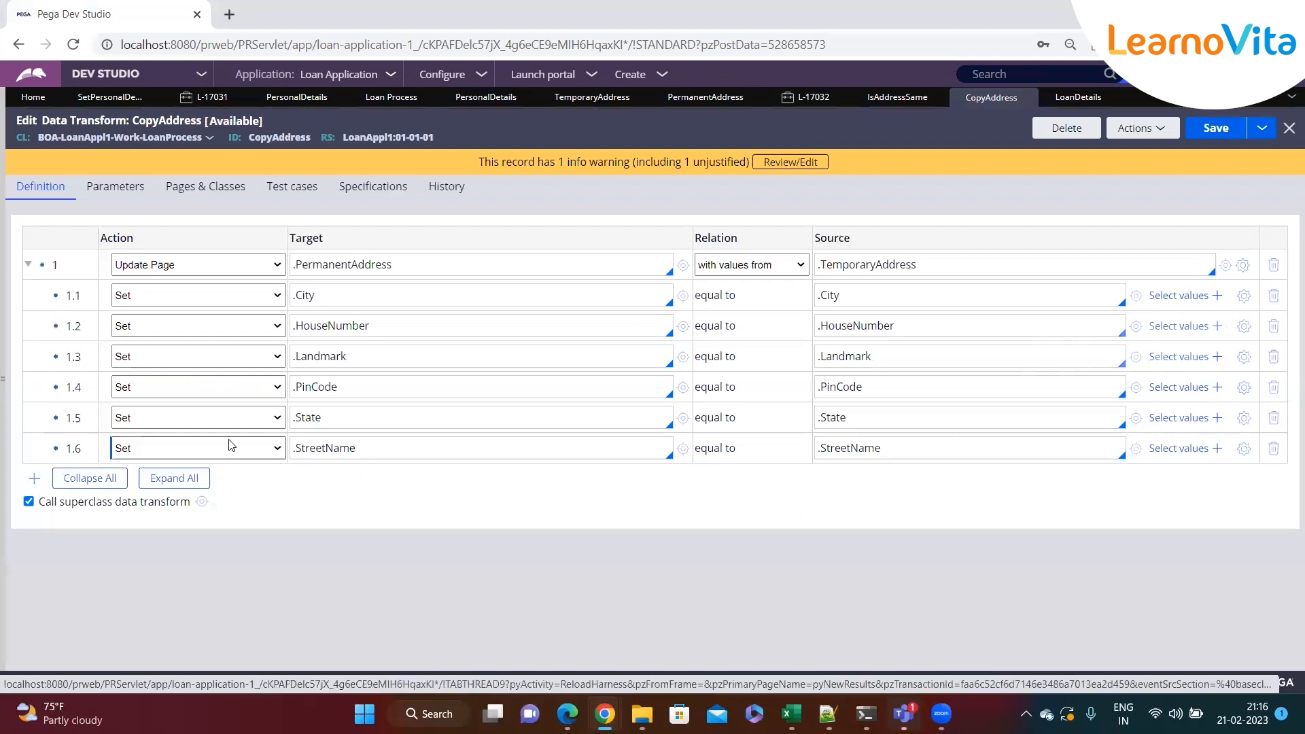
Insert a Comment step above the Update Page .PermanentAddress step
{"action": "right_click", "coordinate": [39, 265]}
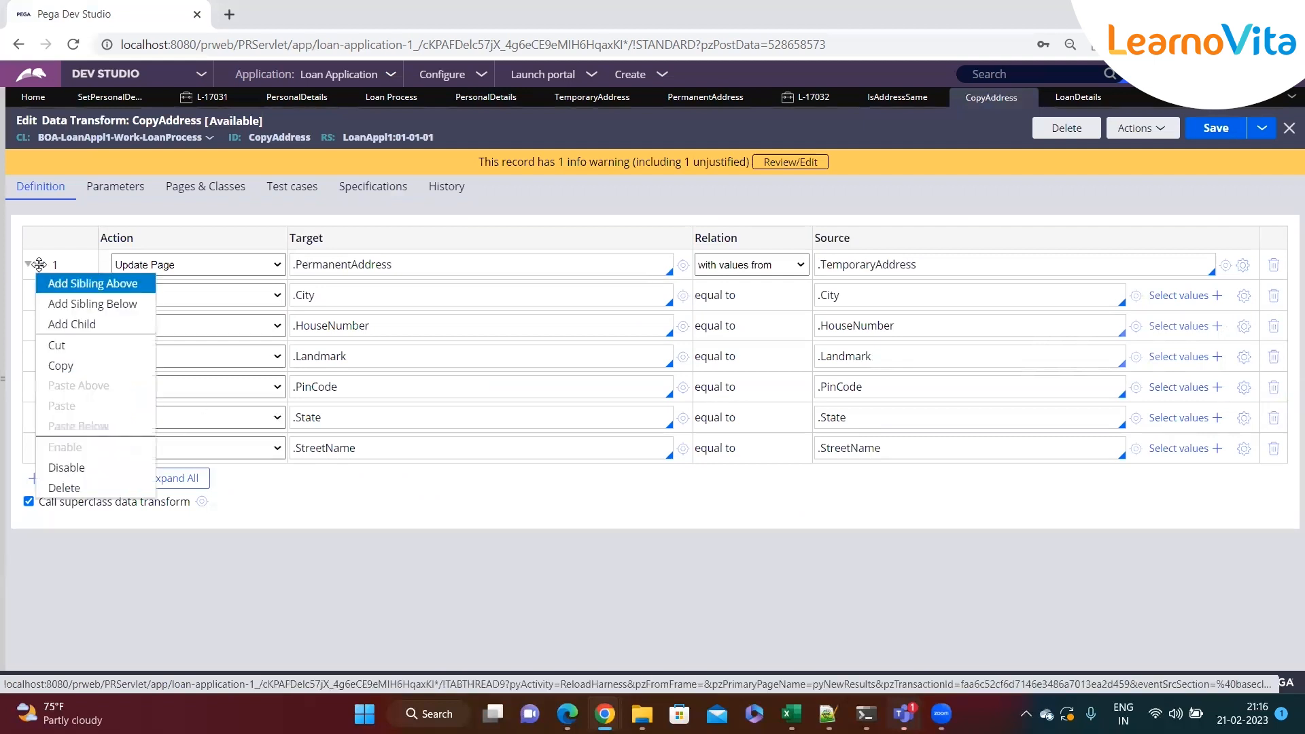
{"action": "left_click", "coordinate": [73, 288]}
{"action": "left_click", "coordinate": [231, 267]}
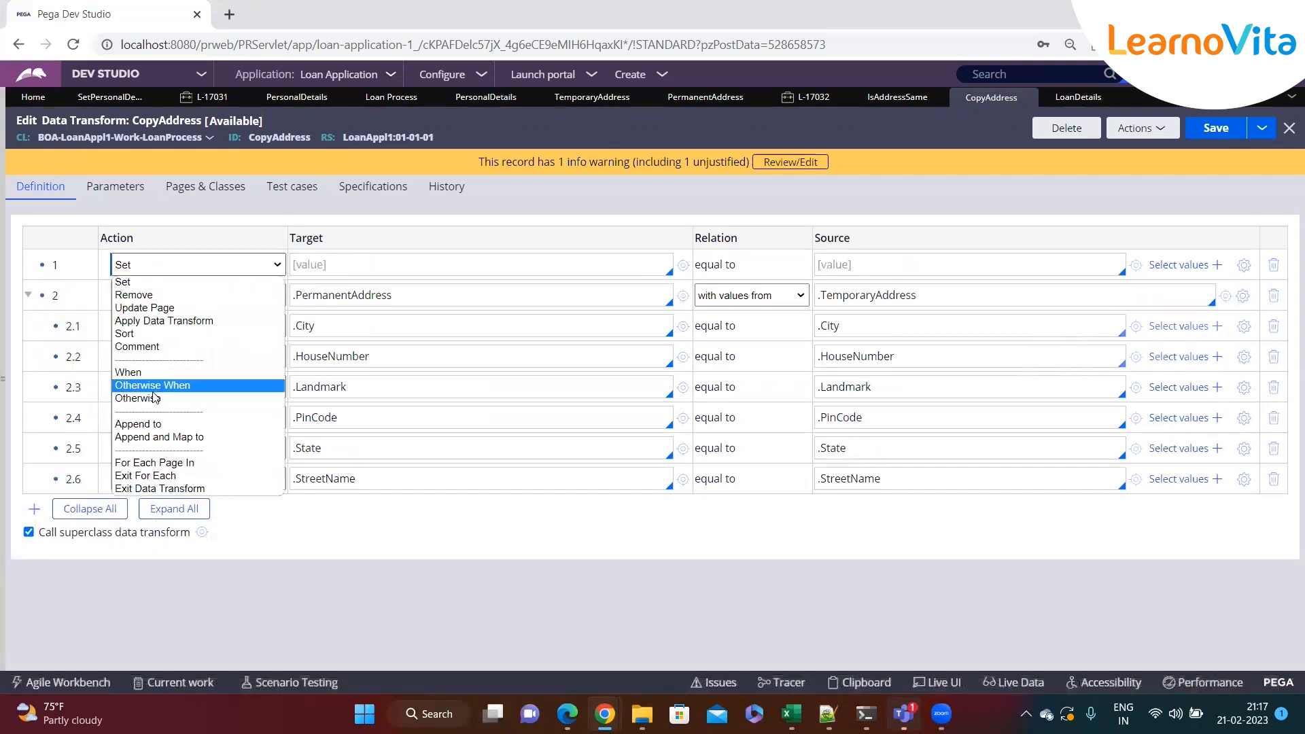
{"action": "left_click", "coordinate": [136, 346]}
Enter the comment 'Below step will copy address from temp to perm'
{"action": "left_click", "coordinate": [349, 263]}
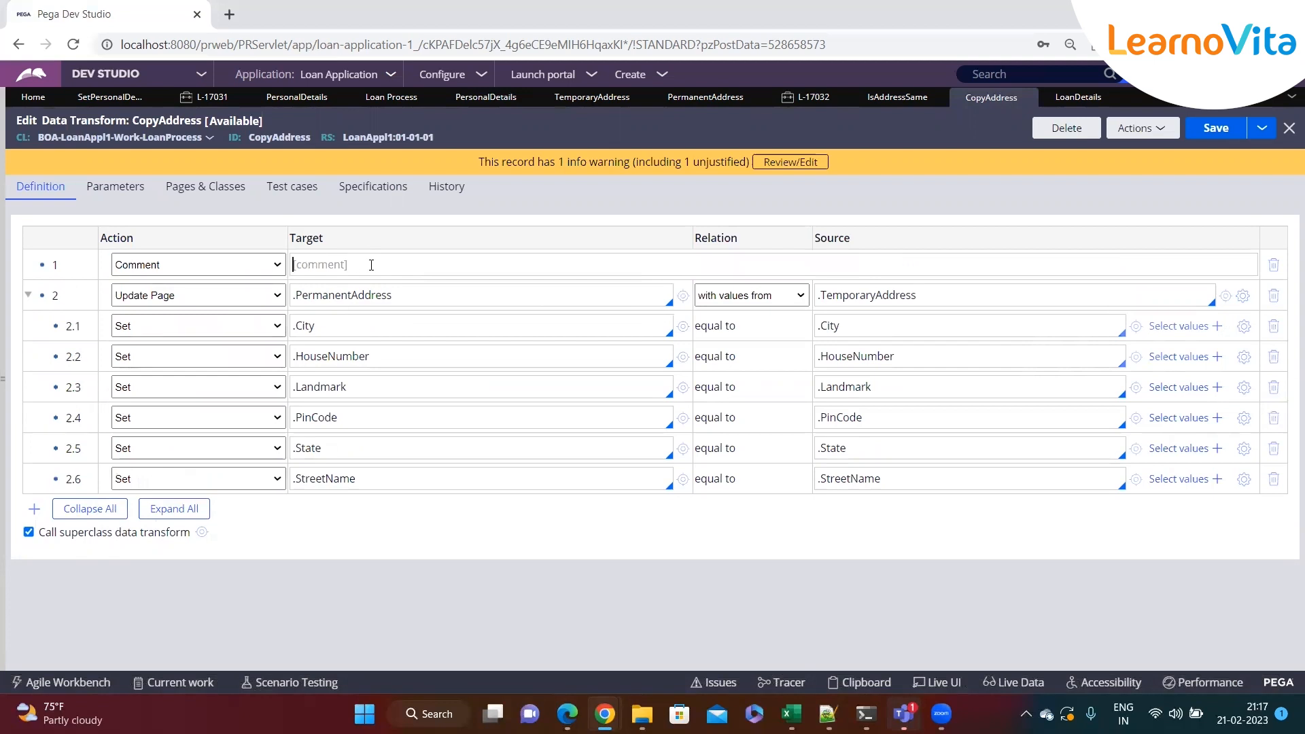
{"action": "type", "text": "kjf"}
{"action": "key", "text": "BackSpace"}
{"action": "key", "text": "BackSpace"}
{"action": "key", "text": "BackSpace"}
{"action": "type", "text": "Below step will copy"}
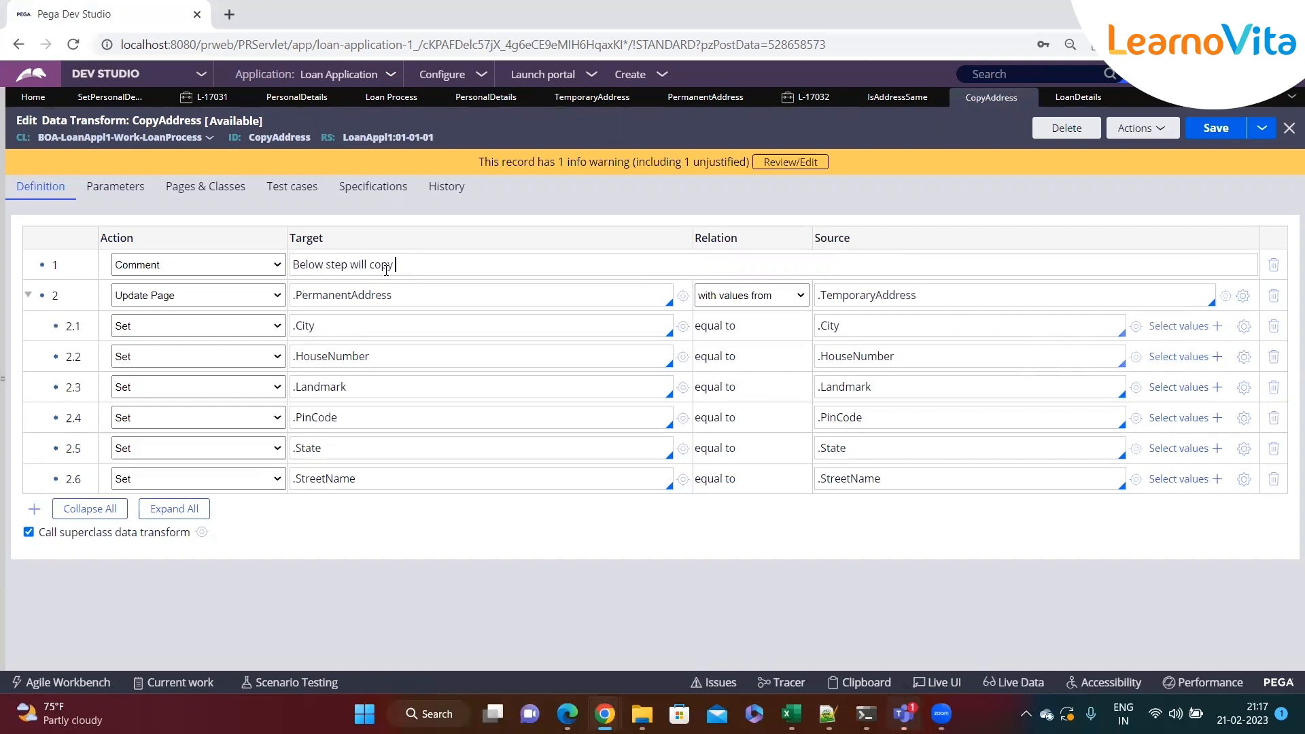
{"action": "type", "text": " addrss"}
{"action": "key", "text": "BackSpace"}
{"action": "type", "text": "ess fro, te"}
{"action": "key", "text": "BackSpace"}
{"action": "key", "text": "BackSpace"}
{"action": "type", "text": "m temp to perm"}
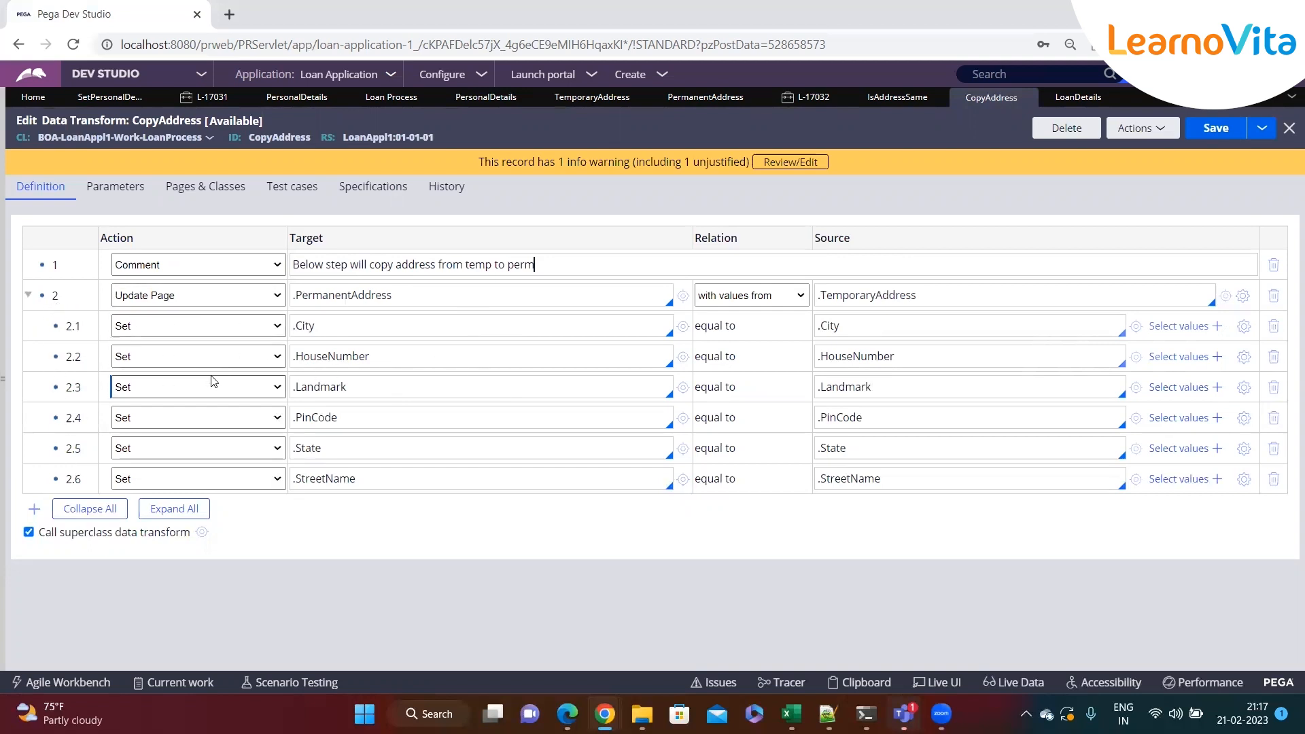
Append 'bcv' to the comment and save the data transform
{"action": "left_click_drag", "start_coordinate": [569, 267], "coordinate": [291, 269]}
{"action": "left_click", "coordinate": [591, 275]}
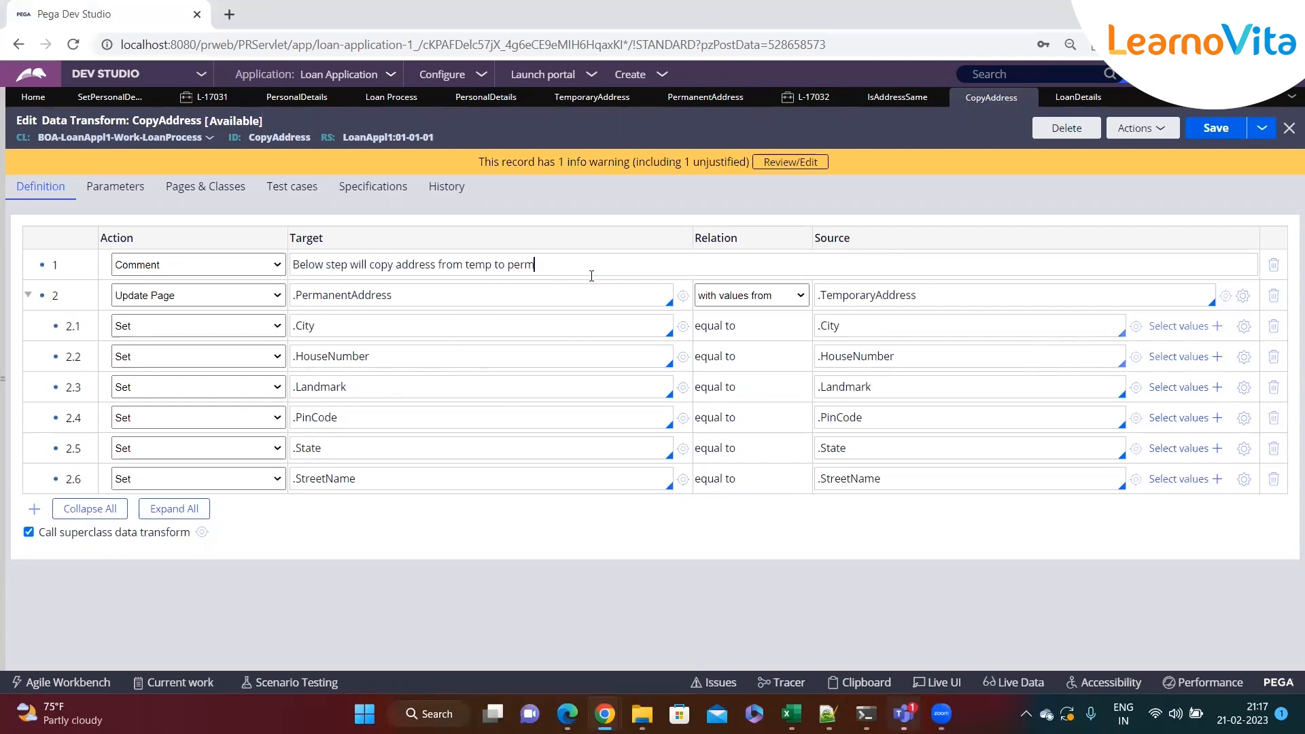
{"action": "type", "text": "bcv"}
{"action": "key", "text": "ctrl+s"}
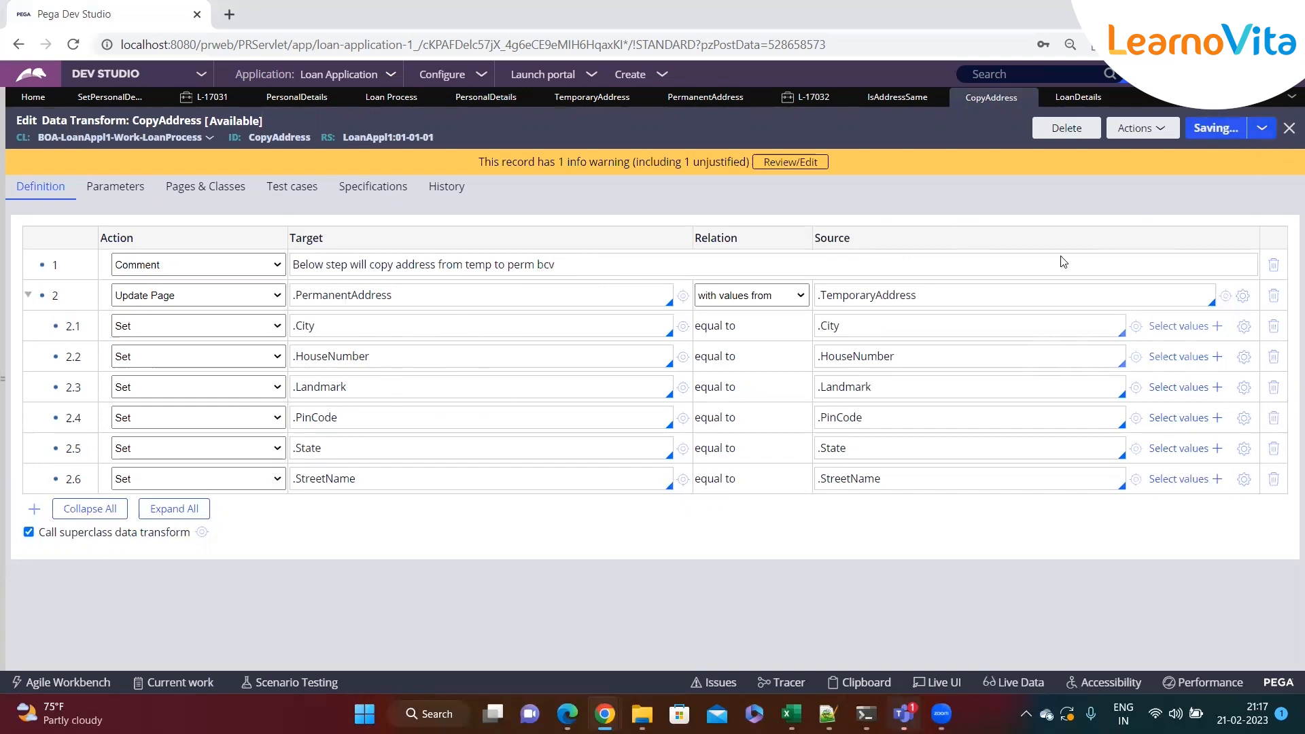
Remove 'bcv' from the end of the comment
{"action": "left_click", "coordinate": [591, 264]}
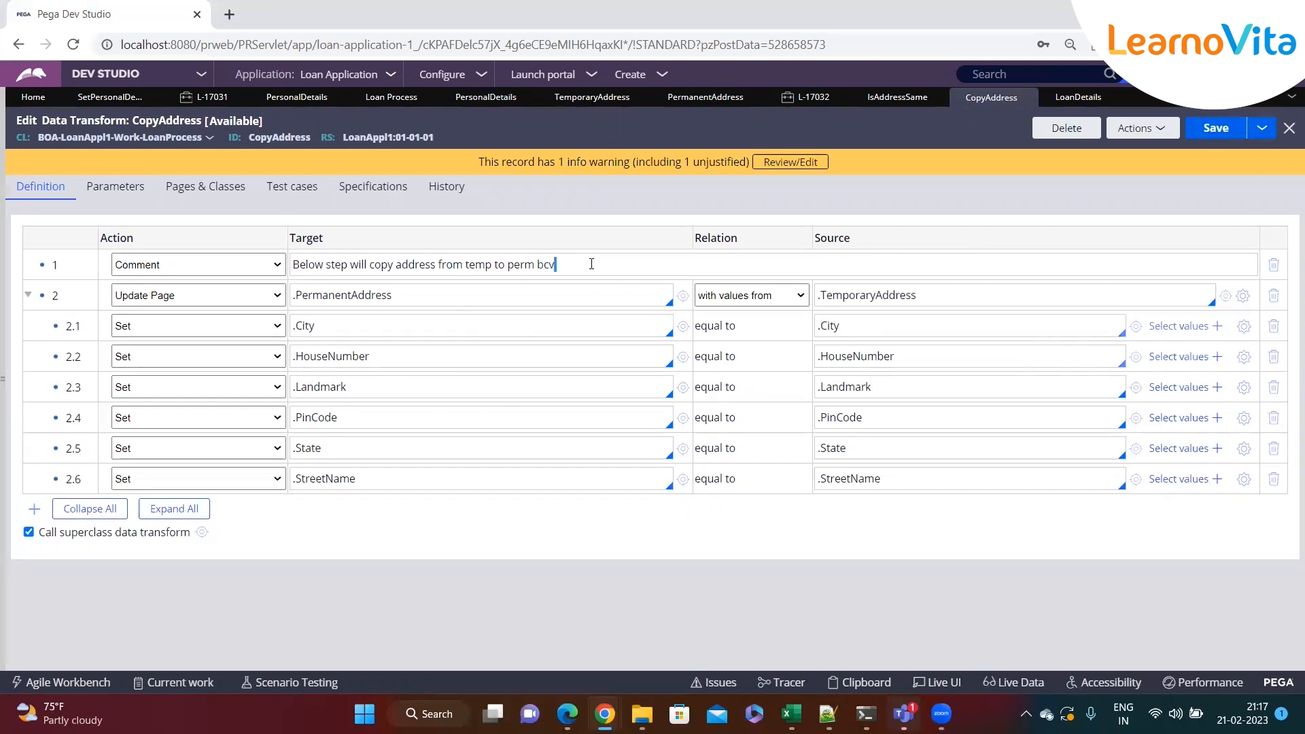
{"action": "key", "text": "BackSpace"}
{"action": "key", "text": "BackSpace"}
{"action": "key", "text": "BackSpace"}
Change the StreetName row's target to .StreetNamedfgdg, try to save, then discard the unsaved changes
{"action": "left_click", "coordinate": [360, 487]}
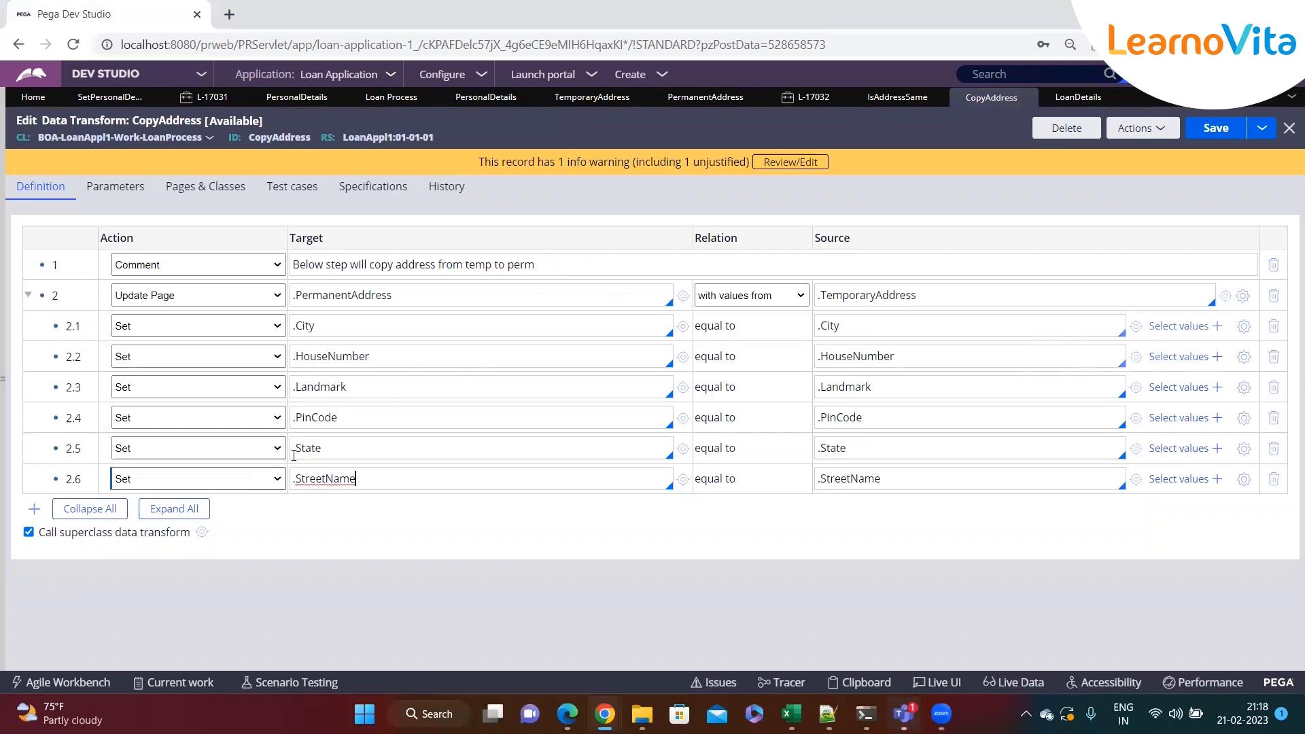
{"action": "type", "text": "dfgdg"}
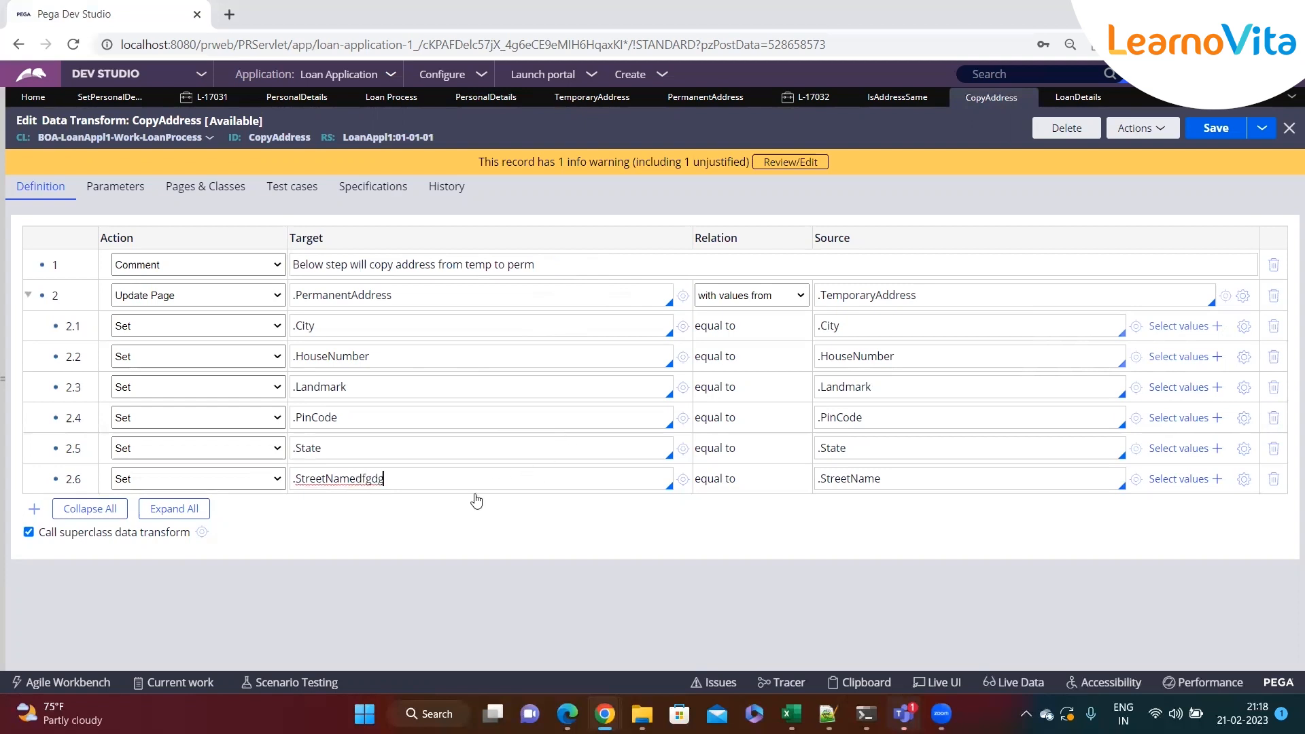
{"action": "key", "text": "ctrl+s"}
{"action": "left_click", "coordinate": [372, 501]}
{"action": "double_click", "coordinate": [373, 502]}
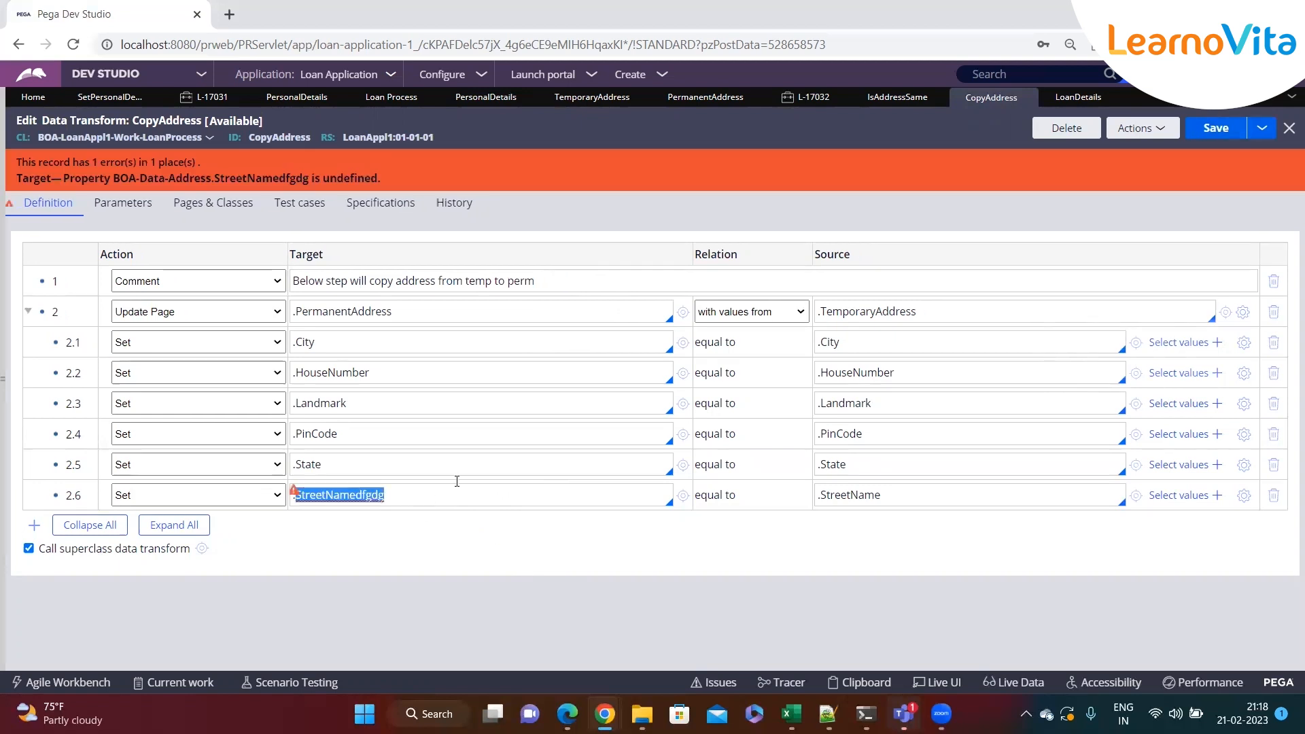
{"action": "left_click", "coordinate": [533, 281]}
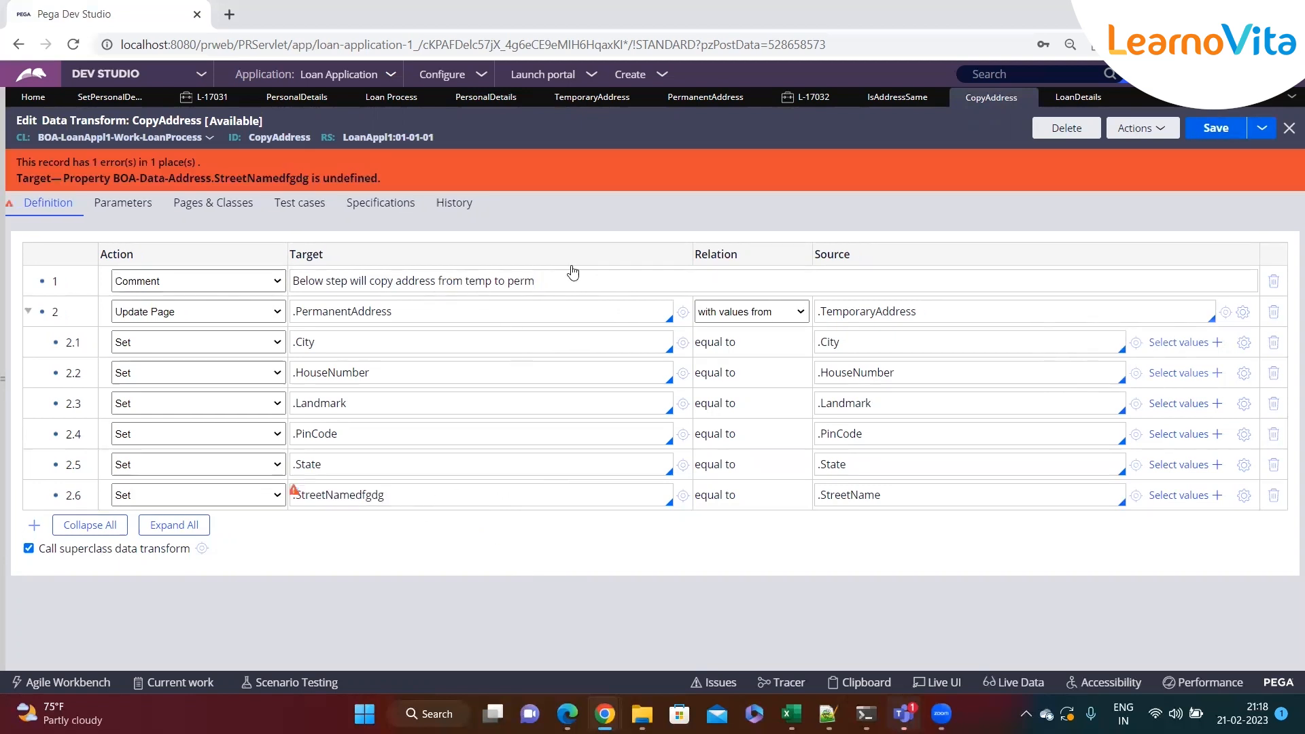
{"action": "left_click", "coordinate": [1142, 128]}
{"action": "left_click", "coordinate": [1097, 171]}
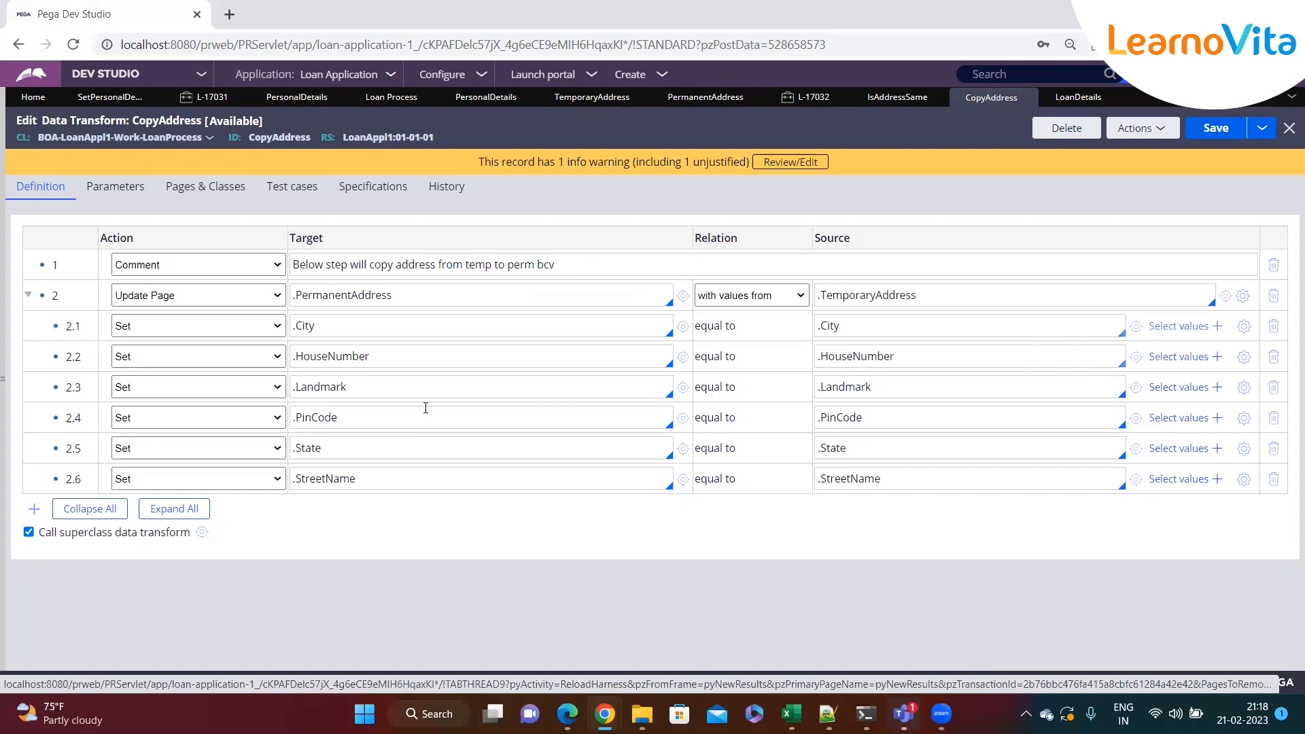
Remove 'bcv' from the end of the CopyAddress comment again
{"action": "left_click", "coordinate": [591, 269]}
{"action": "key", "text": "BackSpace"}
{"action": "key", "text": "BackSpace"}
{"action": "key", "text": "BackSpace"}
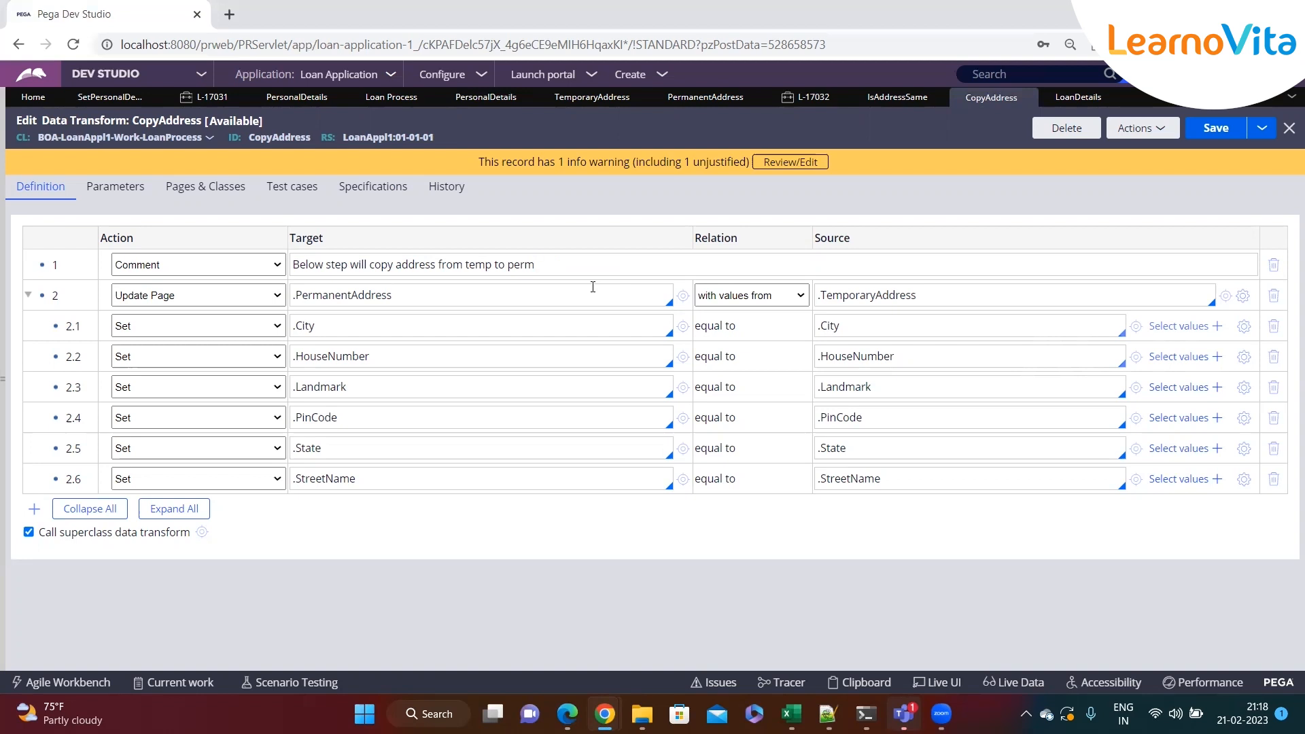
{"action": "left_click_drag", "start_coordinate": [538, 266], "coordinate": [296, 269]}
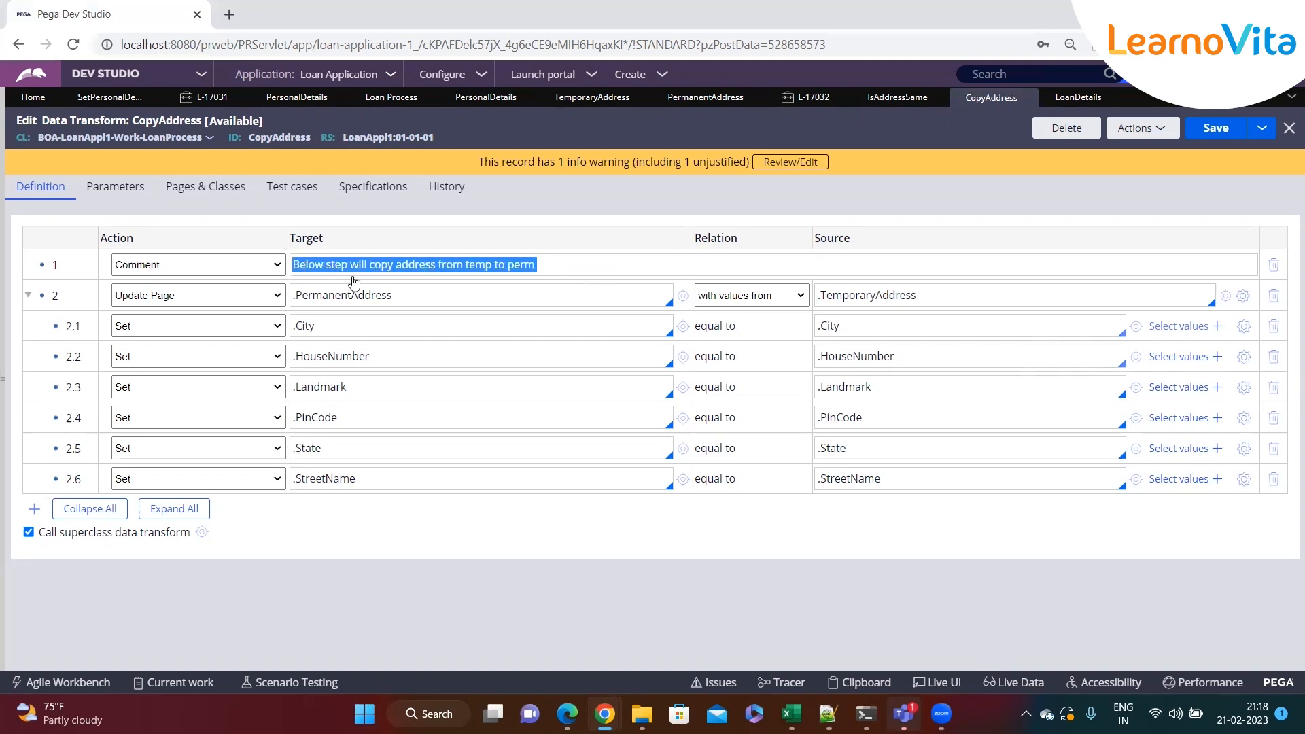
{"action": "left_click", "coordinate": [569, 266]}
{"action": "left_click", "coordinate": [414, 299]}
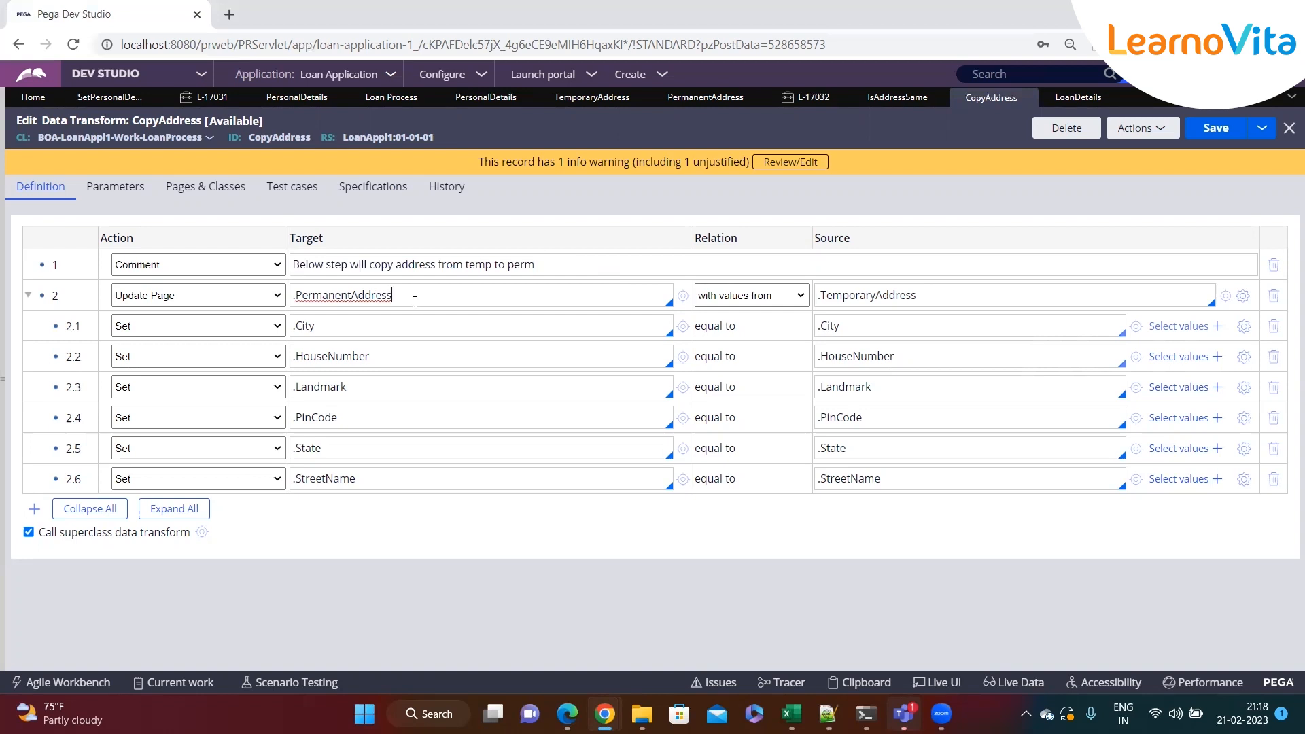
{"action": "left_click", "coordinate": [393, 364]}
{"action": "left_click", "coordinate": [387, 392]}
{"action": "left_click_drag", "start_coordinate": [554, 275], "coordinate": [356, 269]}
{"action": "left_click", "coordinate": [583, 269]}
{"action": "left_click", "coordinate": [207, 272]}
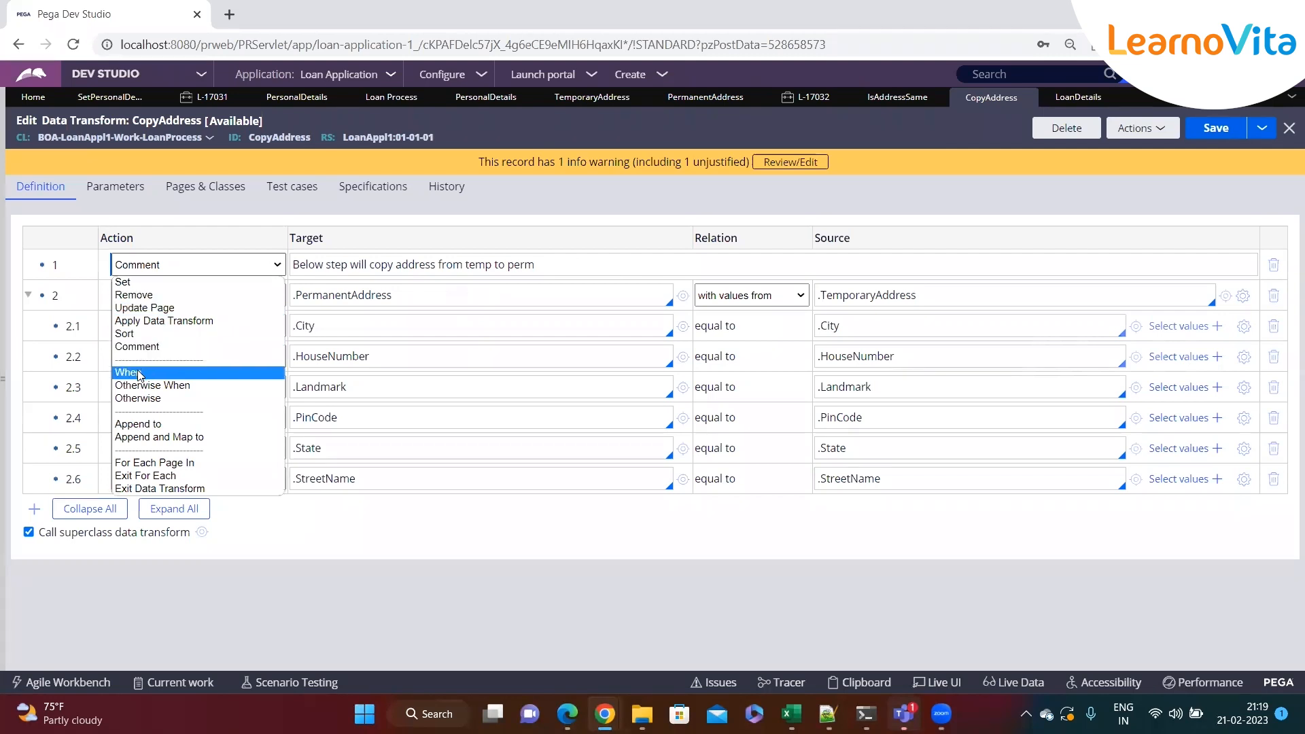
{"action": "left_click", "coordinate": [597, 264]}
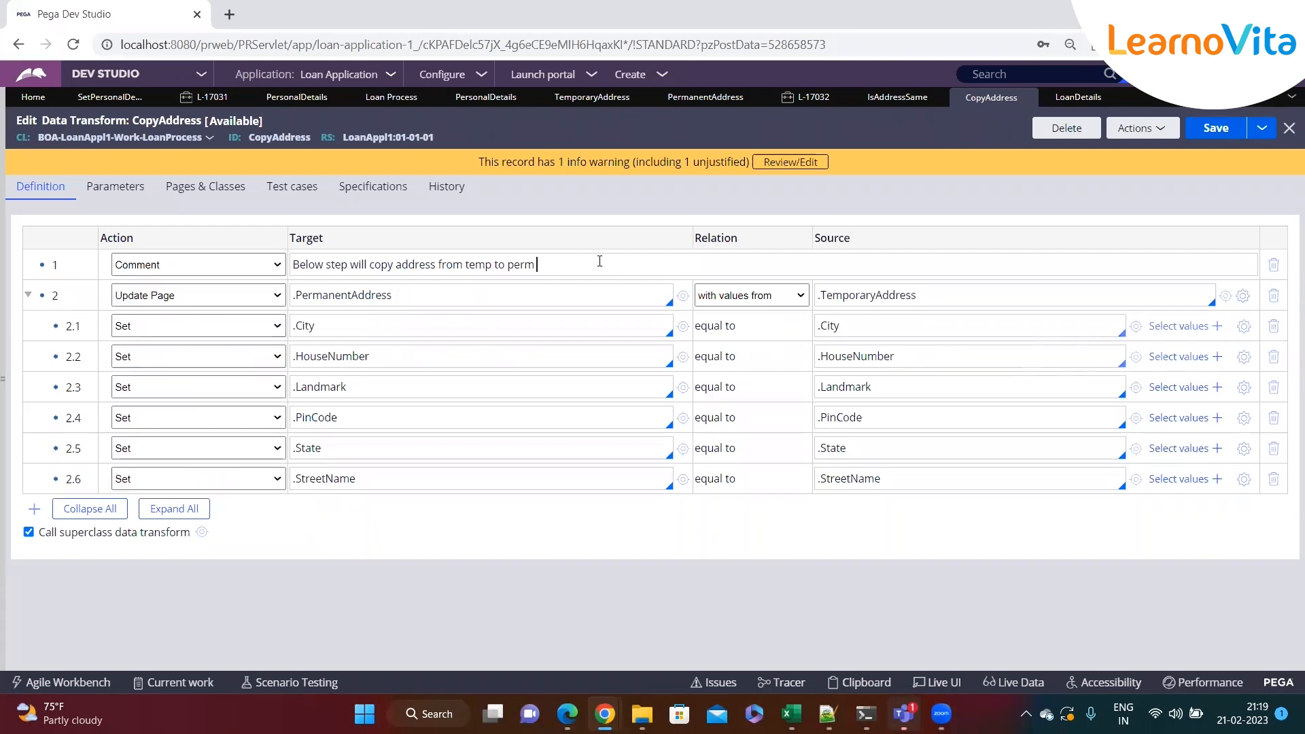
Switch to case L-17032 and go back to the Enter Personal Details step
{"action": "left_click", "coordinate": [837, 97]}
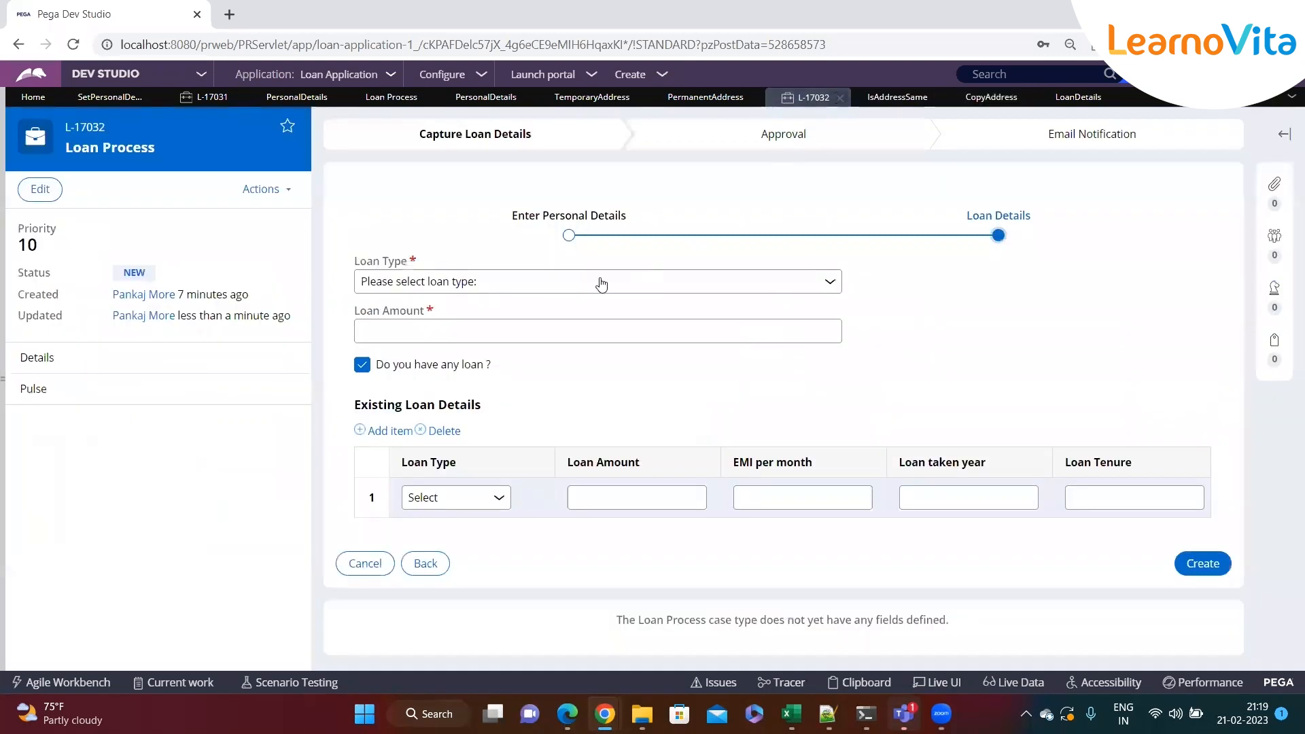
{"action": "left_click", "coordinate": [426, 564]}
{"action": "scroll", "coordinate": [547, 392], "scroll_direction": "down", "scroll_amount": 3}
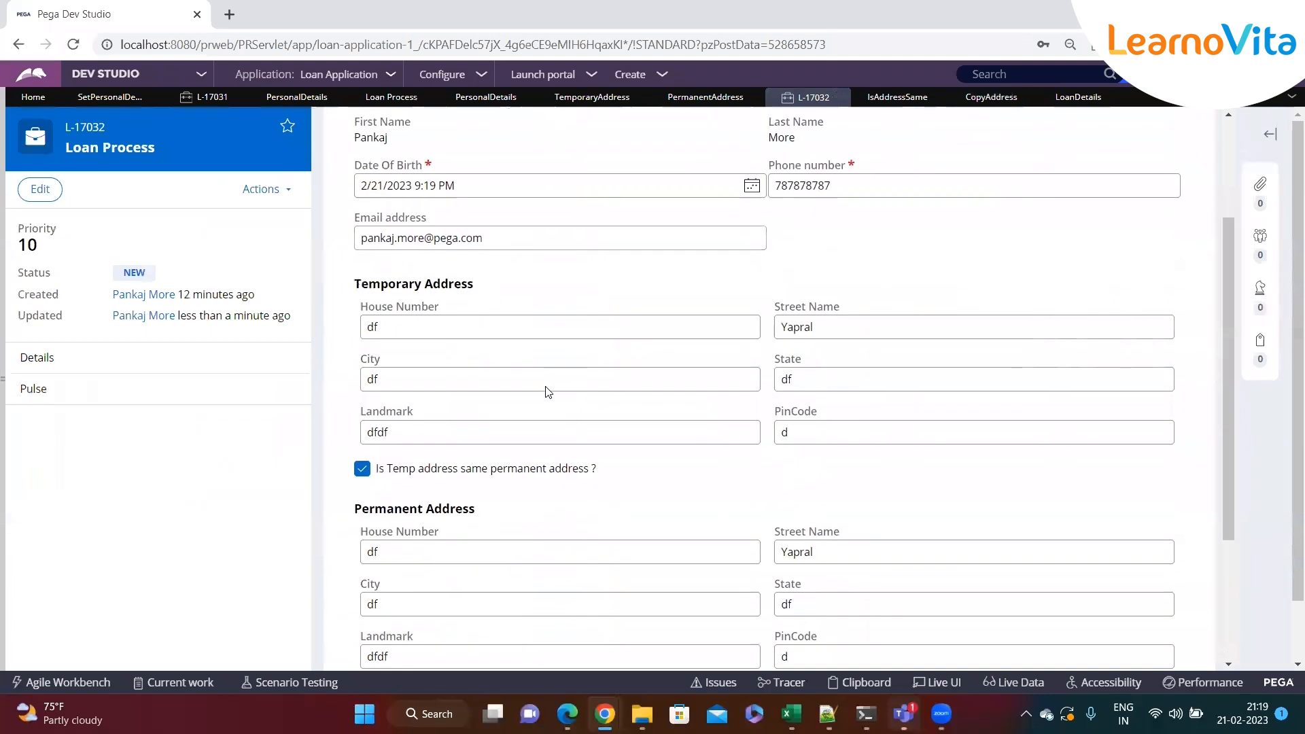
{"action": "left_click", "coordinate": [410, 244]}
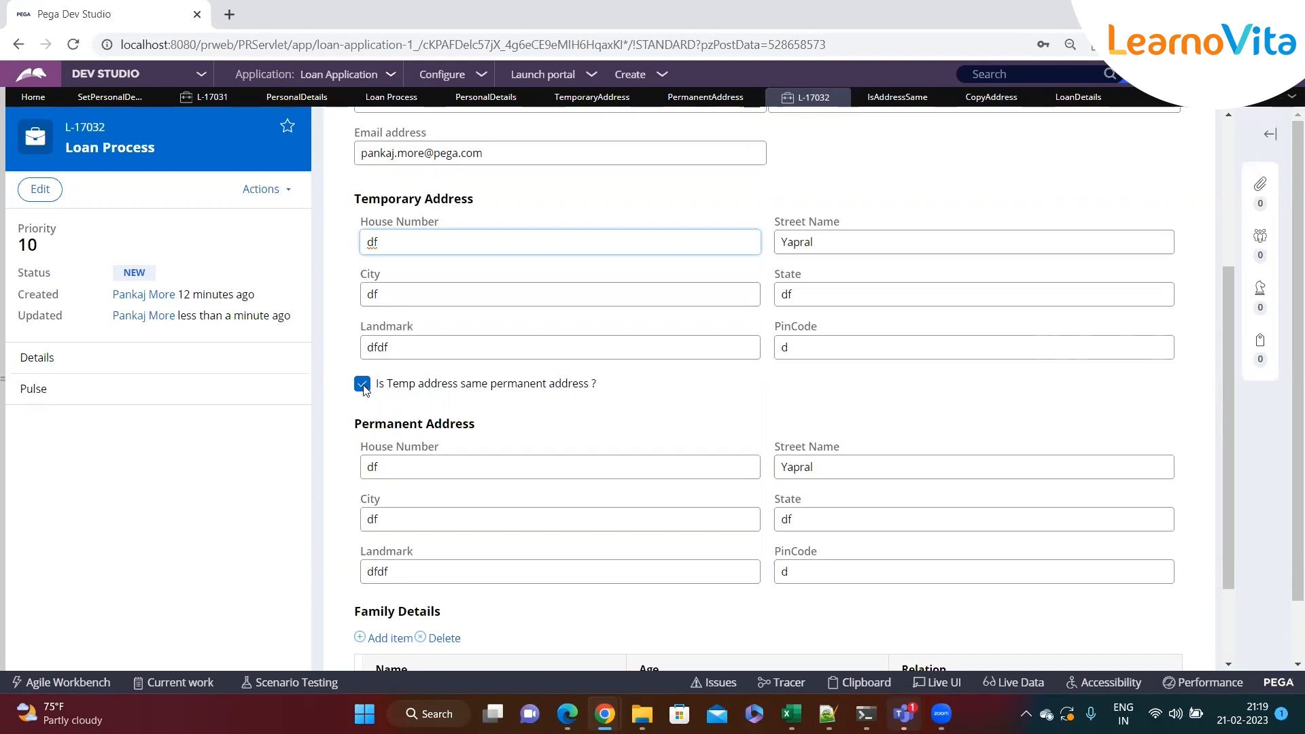
Uncheck the 'Is Temp address same permanent address ?' checkbox
{"action": "left_click", "coordinate": [364, 386]}
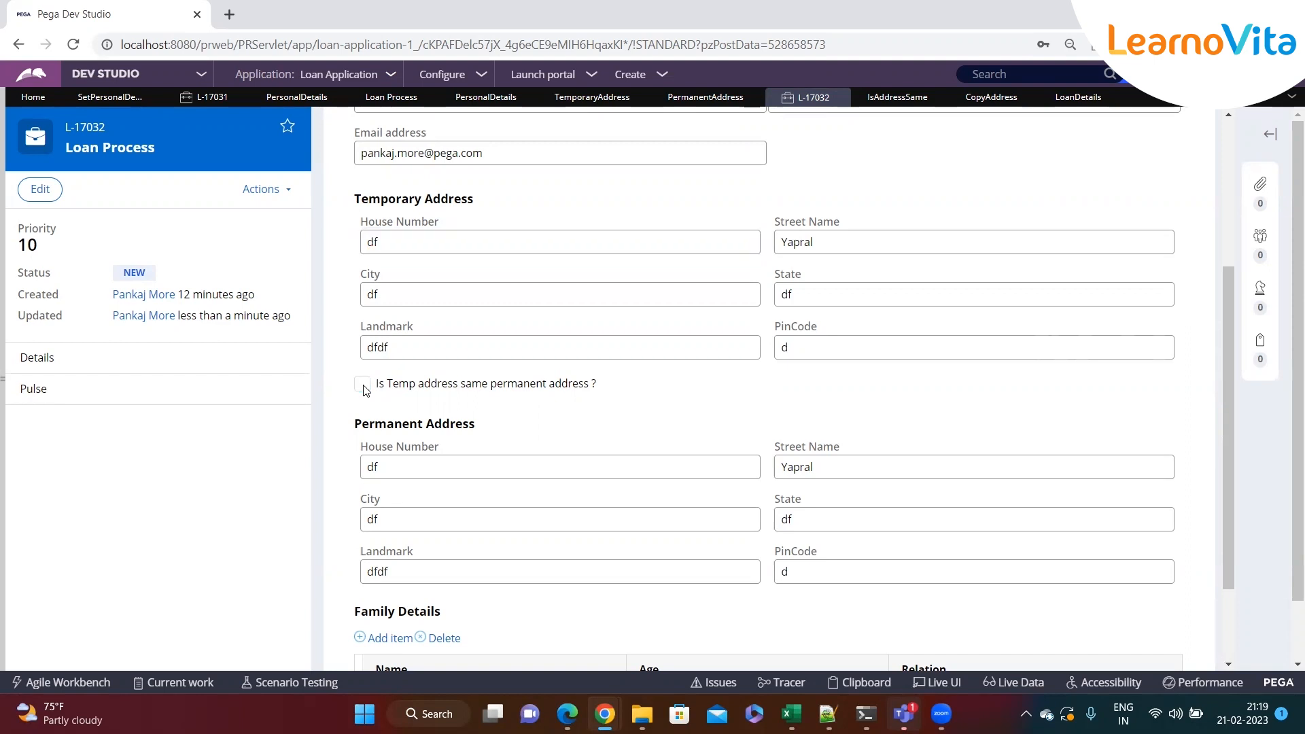
{"action": "double_click", "coordinate": [373, 466]}
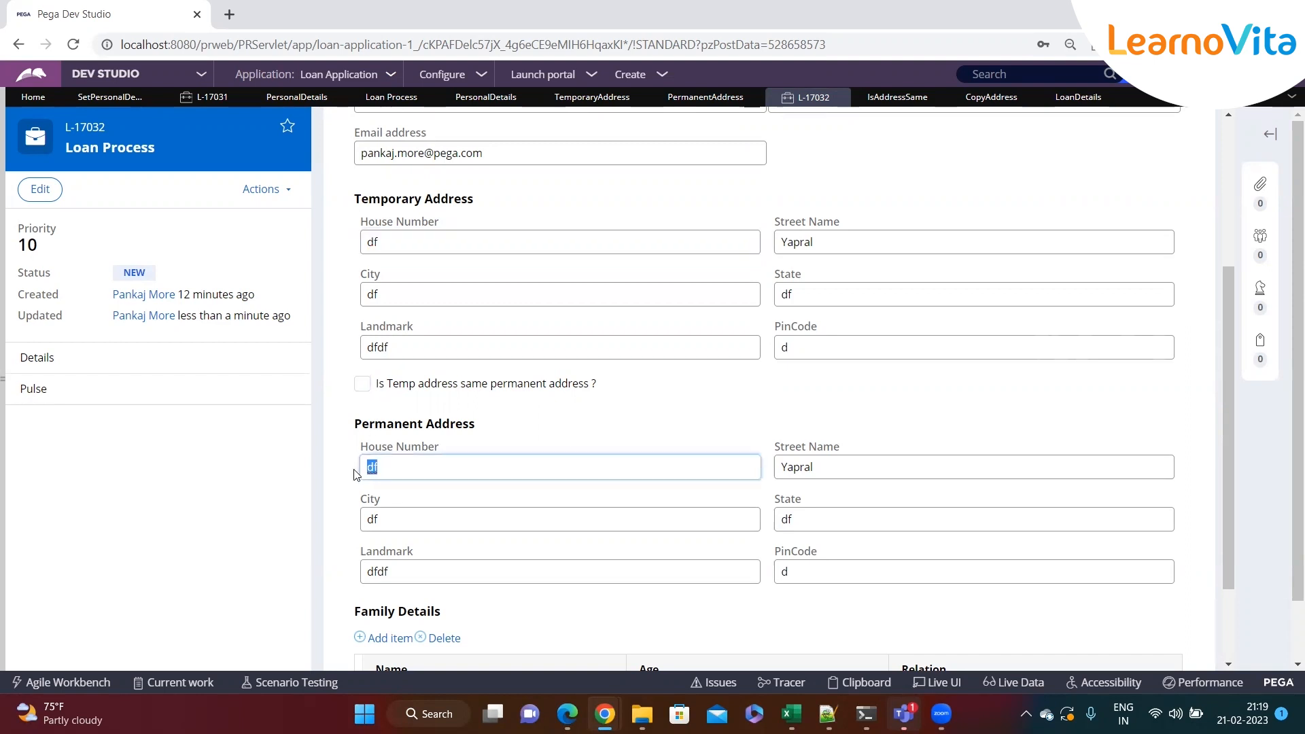
{"action": "key", "text": "Tab"}
{"action": "left_click", "coordinate": [447, 513]}
{"action": "left_click", "coordinate": [809, 515]}
{"action": "left_click", "coordinate": [574, 573]}
{"action": "left_click", "coordinate": [848, 568]}
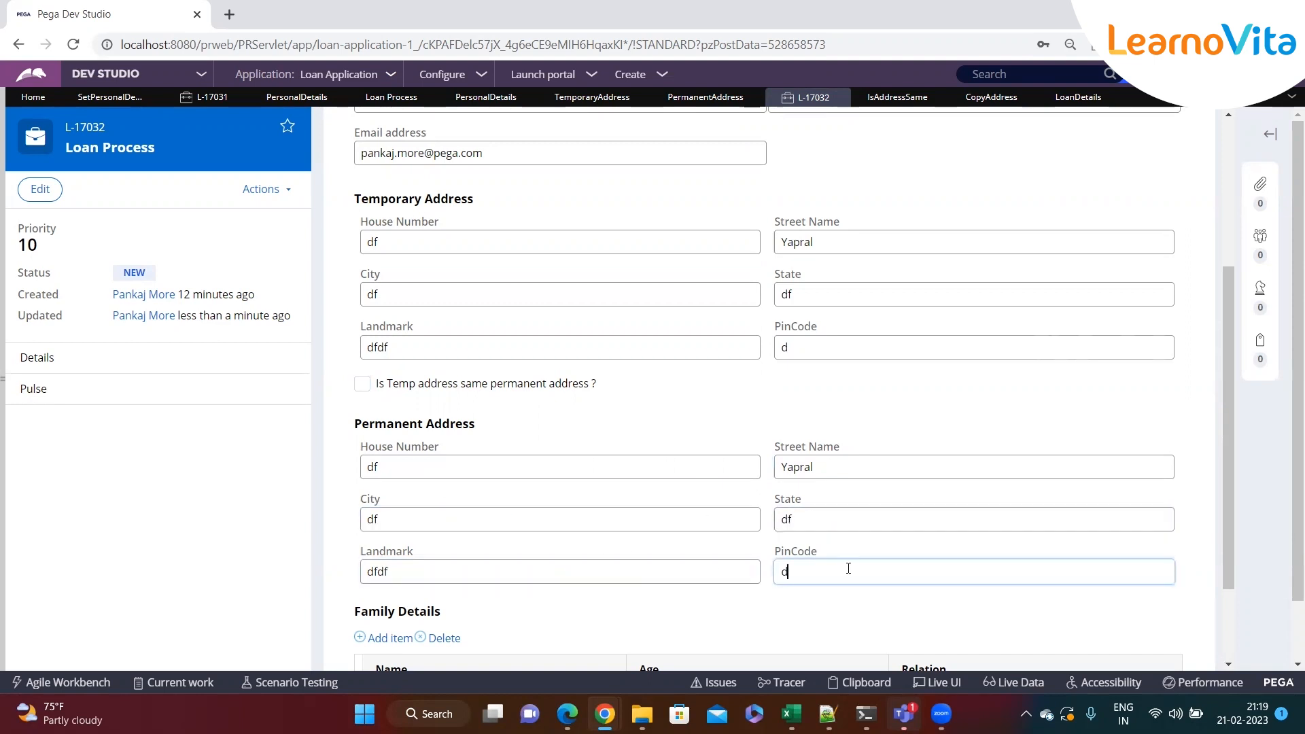
Clear the Permanent Address fields and enter dfgdfg as the House Number
{"action": "left_click", "coordinate": [465, 469]}
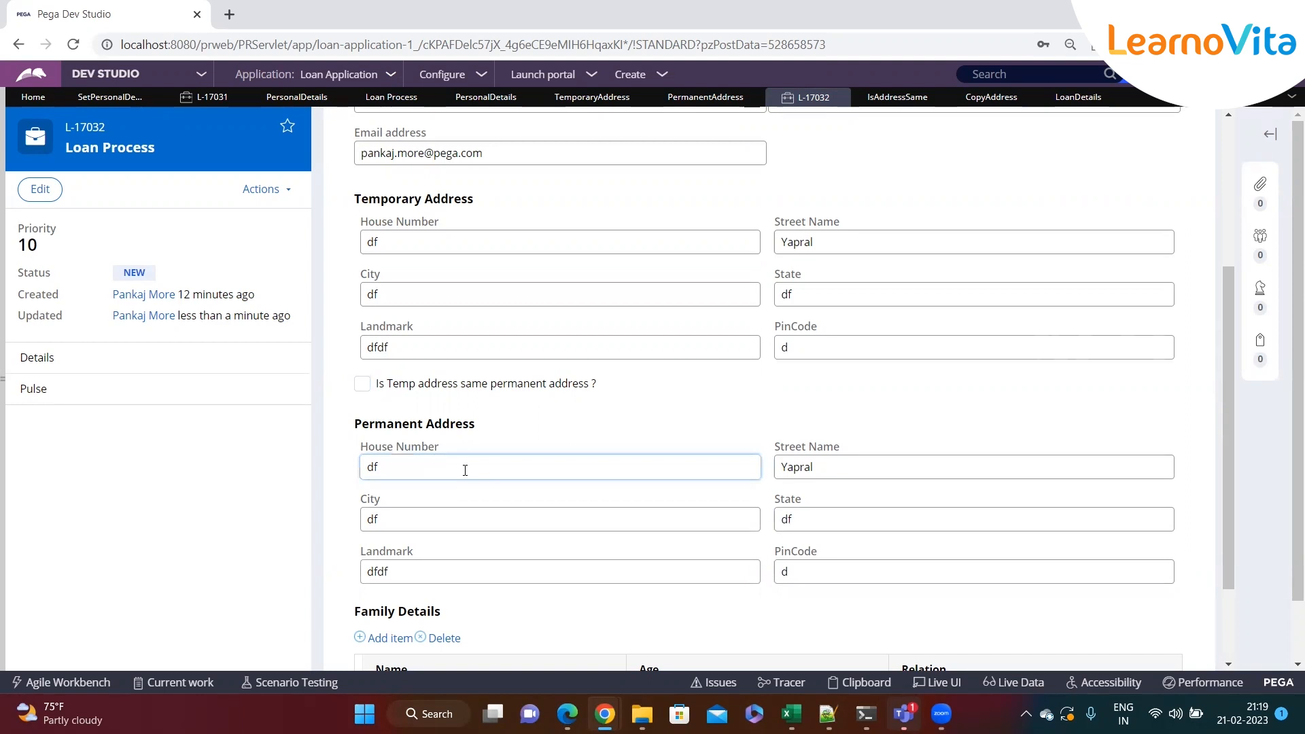
{"action": "key", "text": "BackSpace"}
{"action": "key", "text": "BackSpace"}
{"action": "key", "text": "Tab"}
{"action": "key", "text": "BackSpace"}
{"action": "left_click", "coordinate": [793, 517]}
{"action": "key", "text": "BackSpace"}
{"action": "key", "text": "BackSpace"}
{"action": "left_click", "coordinate": [785, 571]}
{"action": "key", "text": "BackSpace"}
{"action": "left_click", "coordinate": [416, 524]}
{"action": "key", "text": "BackSpace"}
{"action": "key", "text": "BackSpace"}
{"action": "double_click", "coordinate": [408, 571]}
{"action": "key", "text": "BackSpace"}
{"action": "left_click", "coordinate": [406, 467]}
{"action": "type", "text": "dfgdfg"}
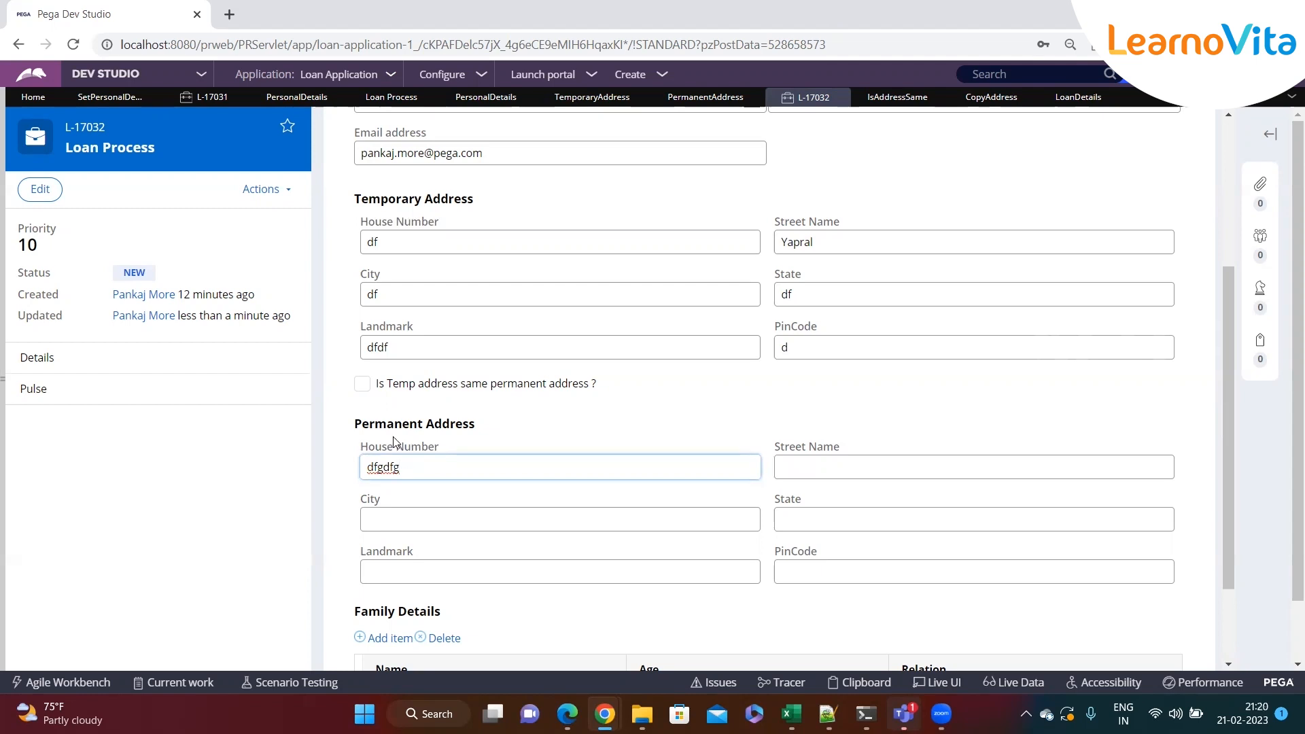
Toggle the address-same checkbox on, off and on again, inspecting the copied Permanent Address fields
{"action": "left_click", "coordinate": [364, 385]}
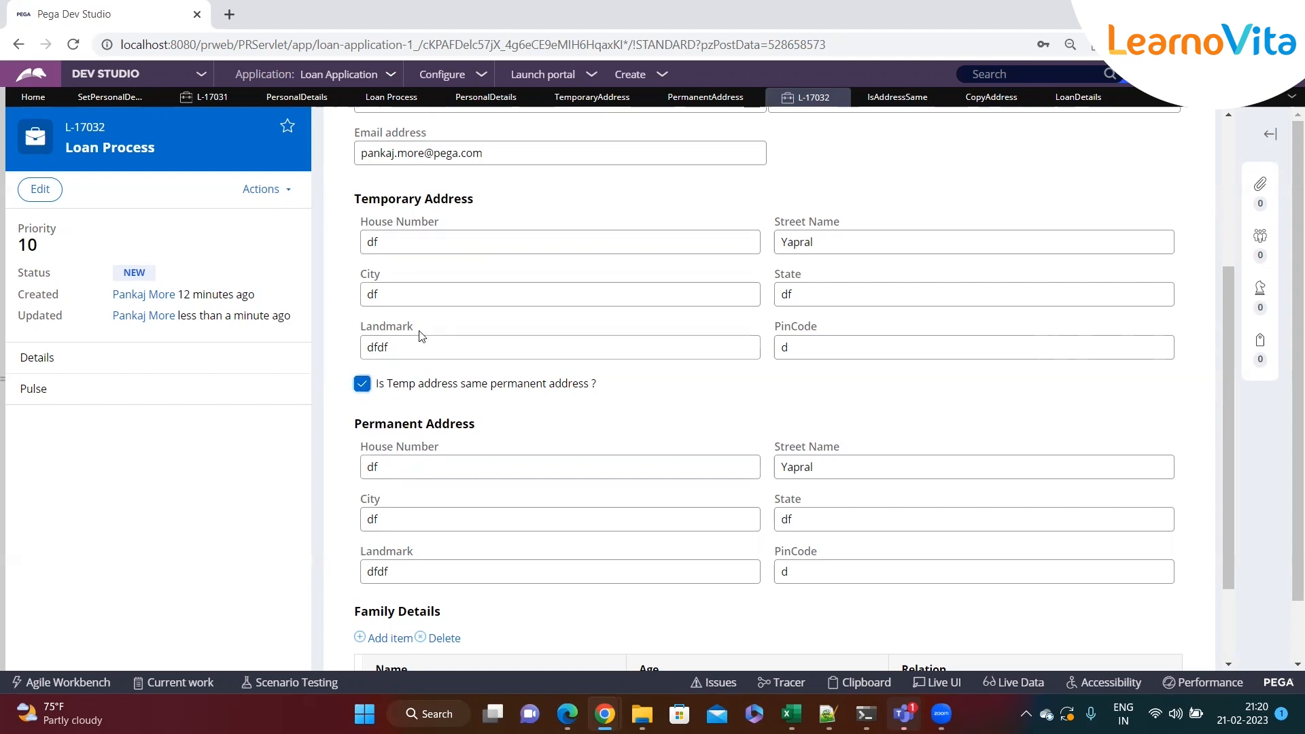
{"action": "left_click", "coordinate": [364, 385]}
{"action": "left_click_drag", "start_coordinate": [382, 466], "coordinate": [360, 471]}
{"action": "left_click_drag", "start_coordinate": [821, 470], "coordinate": [723, 471]}
{"action": "left_click", "coordinate": [445, 518]}
{"action": "left_click_drag", "start_coordinate": [807, 518], "coordinate": [766, 528]}
{"action": "left_click", "coordinate": [614, 566]}
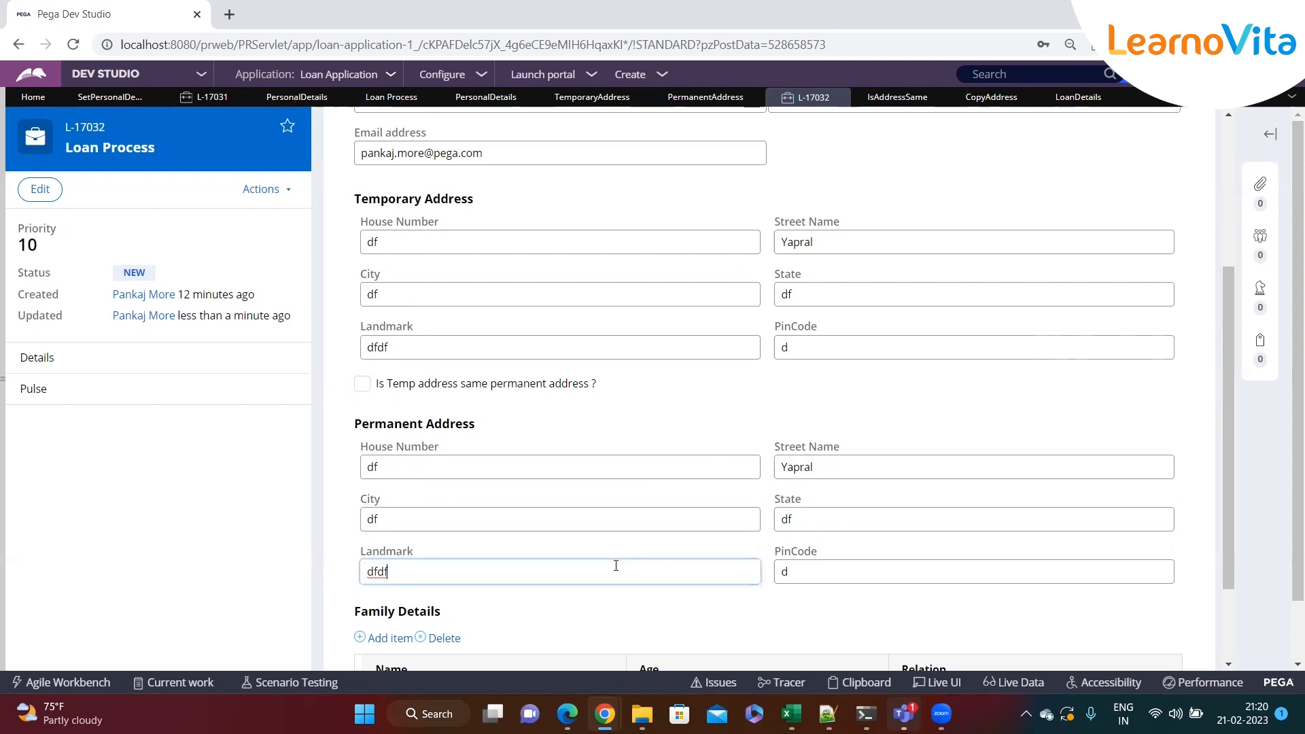
{"action": "double_click", "coordinate": [808, 578]}
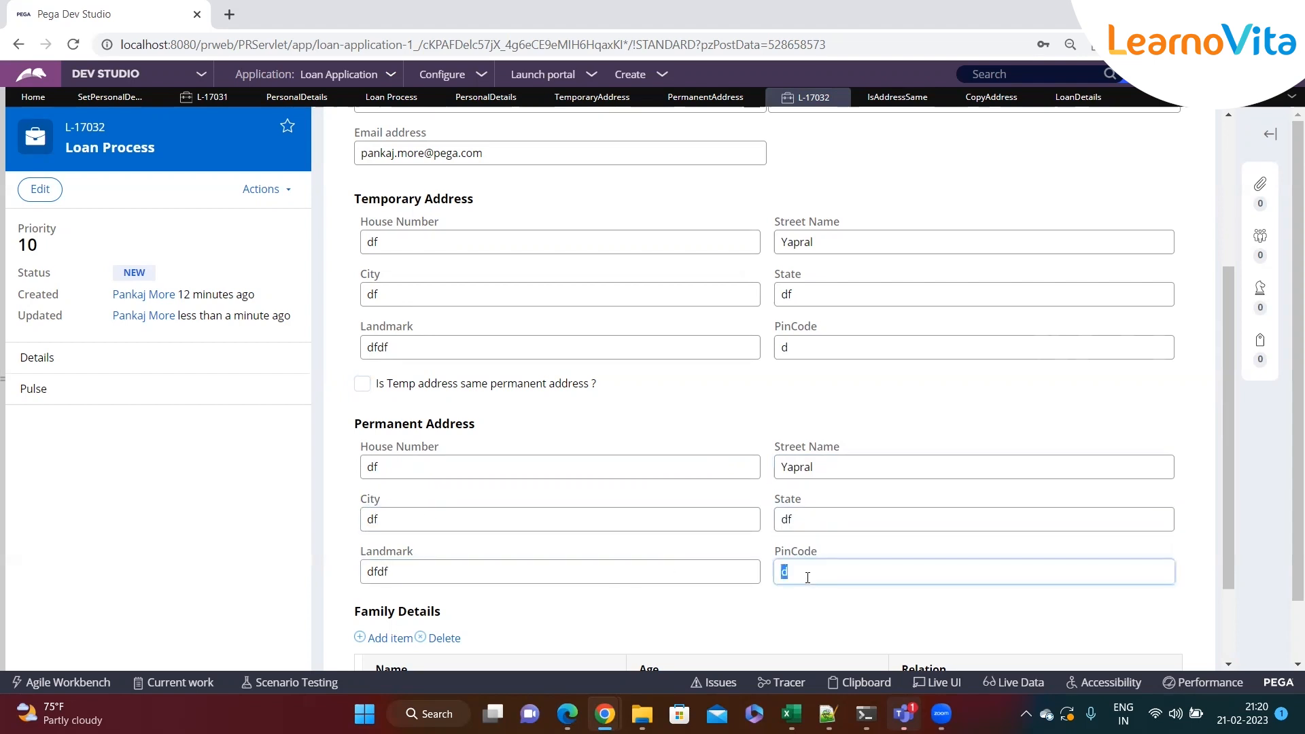
{"action": "left_click", "coordinate": [441, 467]}
{"action": "left_click", "coordinate": [834, 473]}
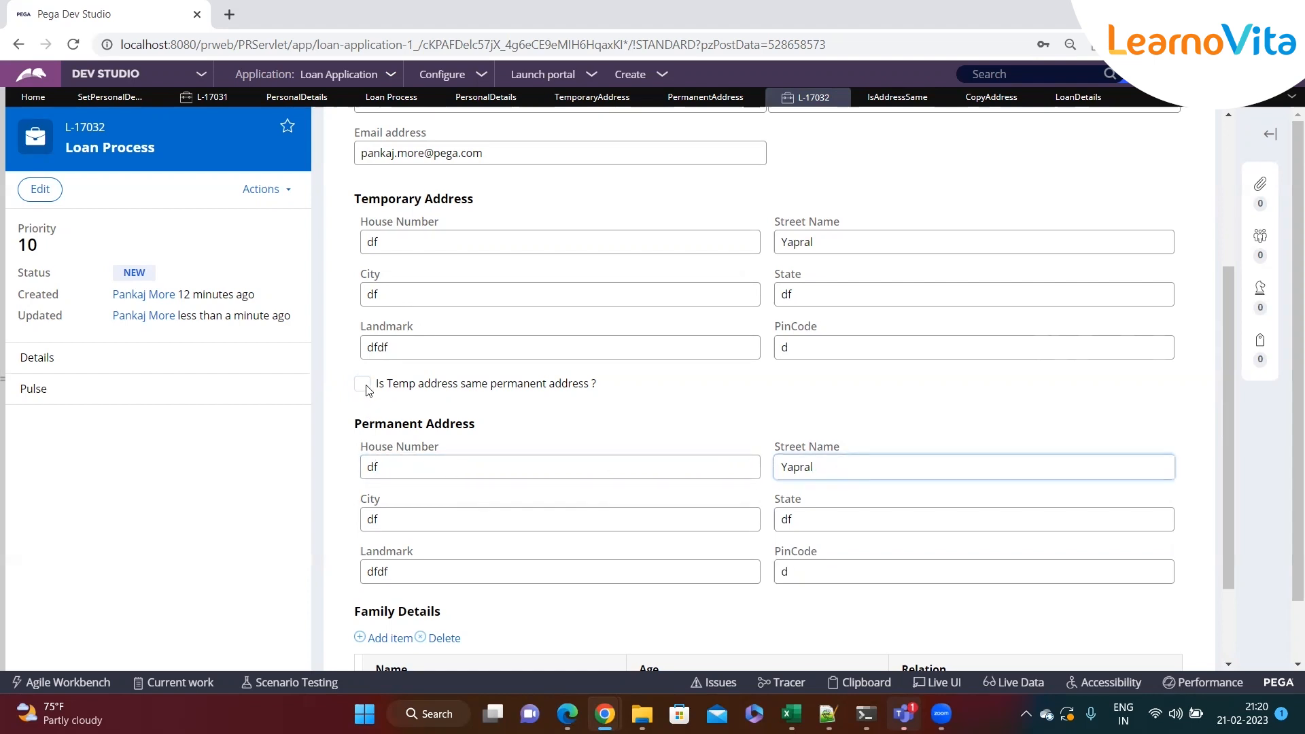
{"action": "left_click_drag", "start_coordinate": [379, 466], "coordinate": [367, 466]}
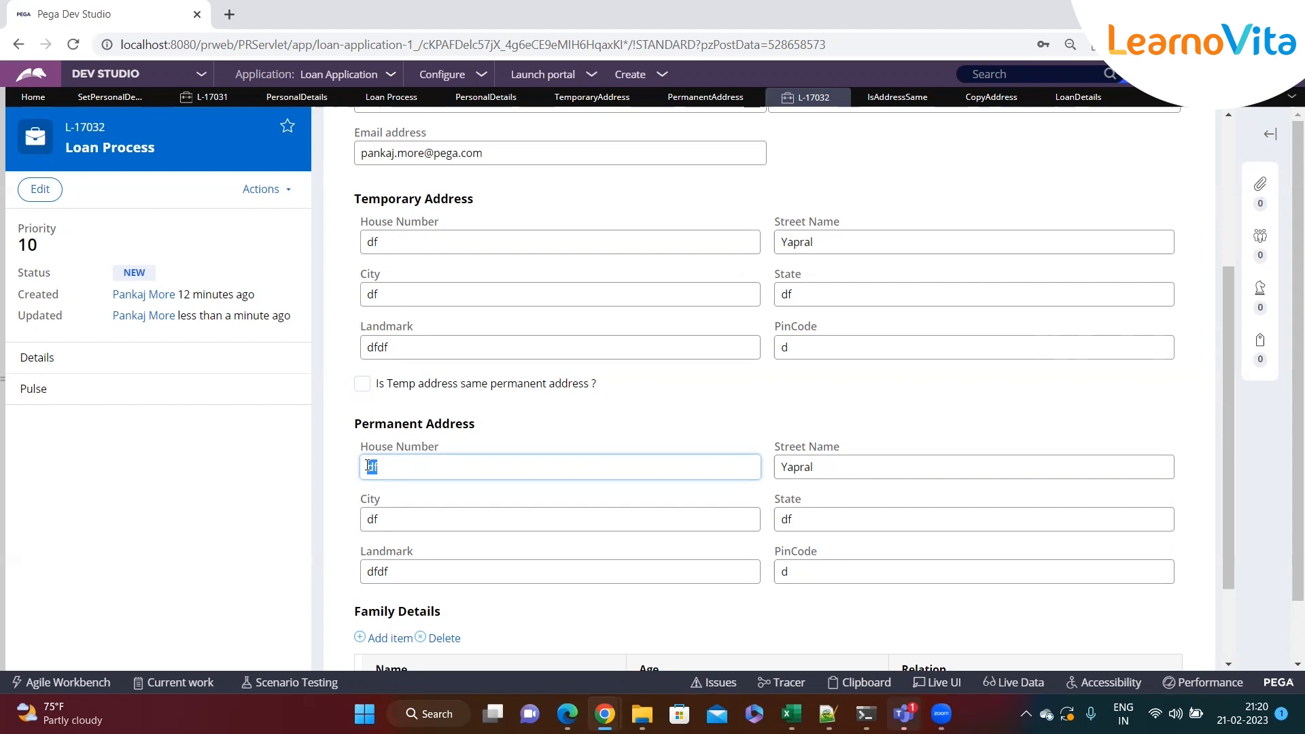
{"action": "left_click", "coordinate": [459, 468]}
{"action": "double_click", "coordinate": [797, 468]}
{"action": "left_click", "coordinate": [459, 465]}
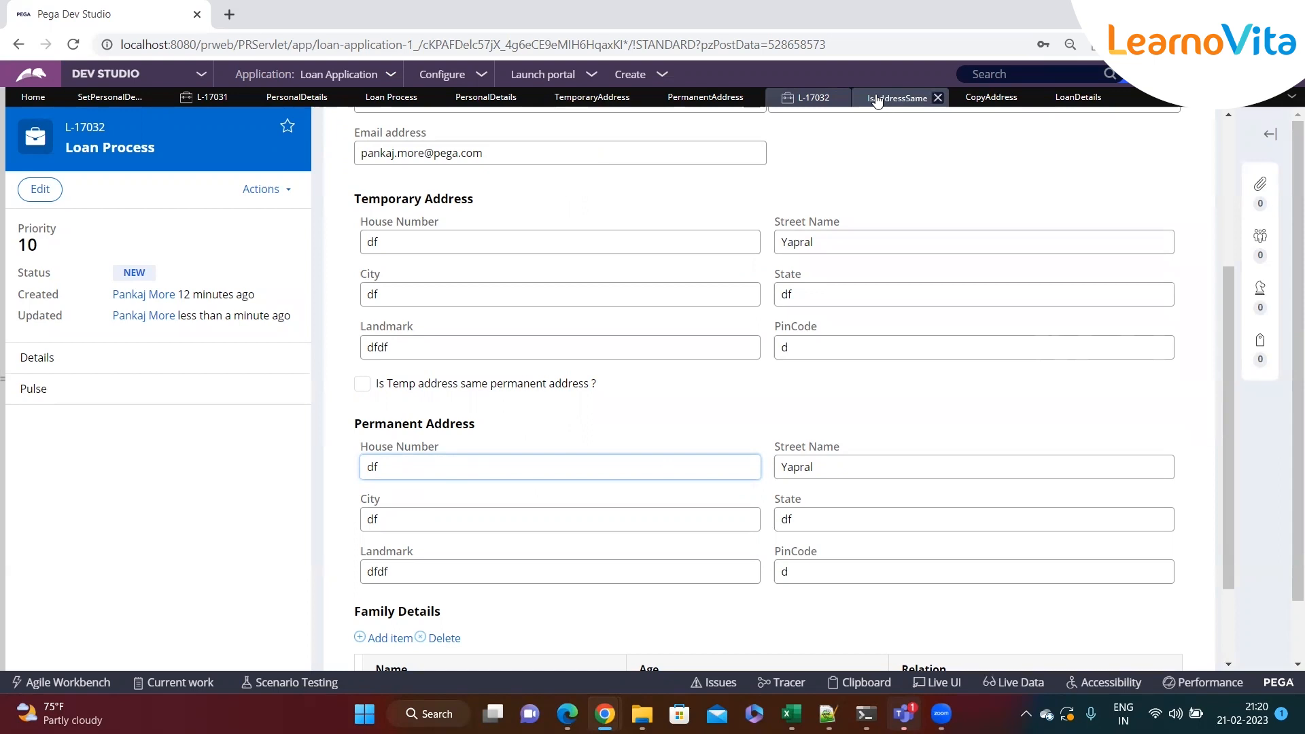
{"action": "left_click", "coordinate": [362, 386]}
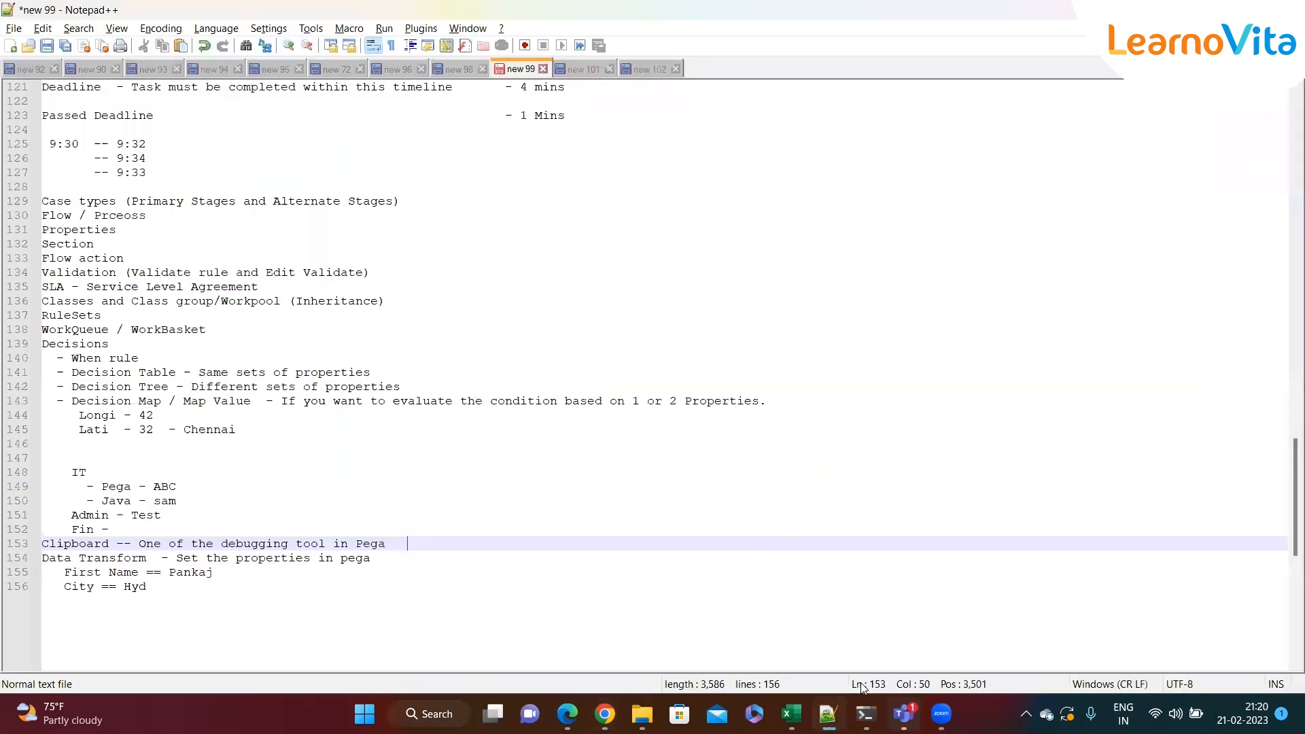
Open the Clipboard viewer and select the pyWorkPage page
{"action": "left_click", "coordinate": [763, 630]}
{"action": "mouse_move", "coordinate": [605, 714]}
{"action": "left_click", "coordinate": [791, 649]}
{"action": "left_click", "coordinate": [859, 681]}
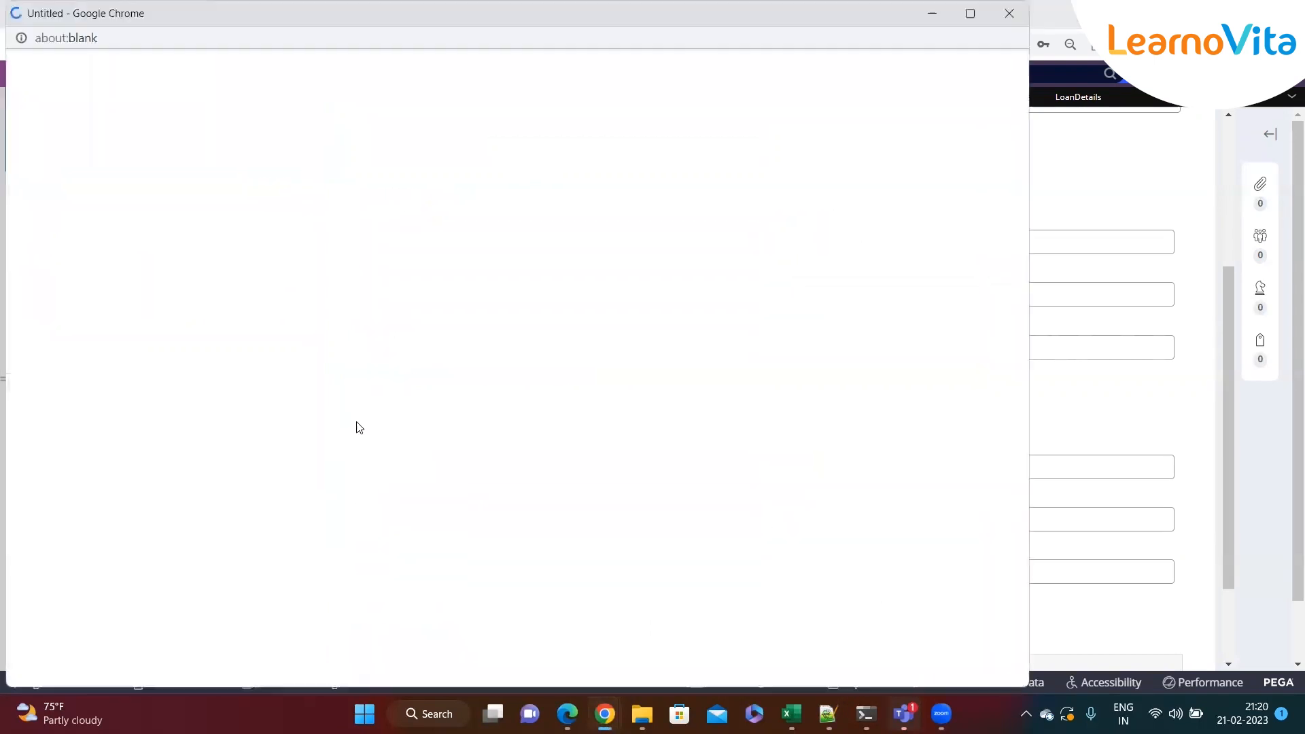
{"action": "scroll", "coordinate": [188, 421], "scroll_direction": "down", "scroll_amount": 5}
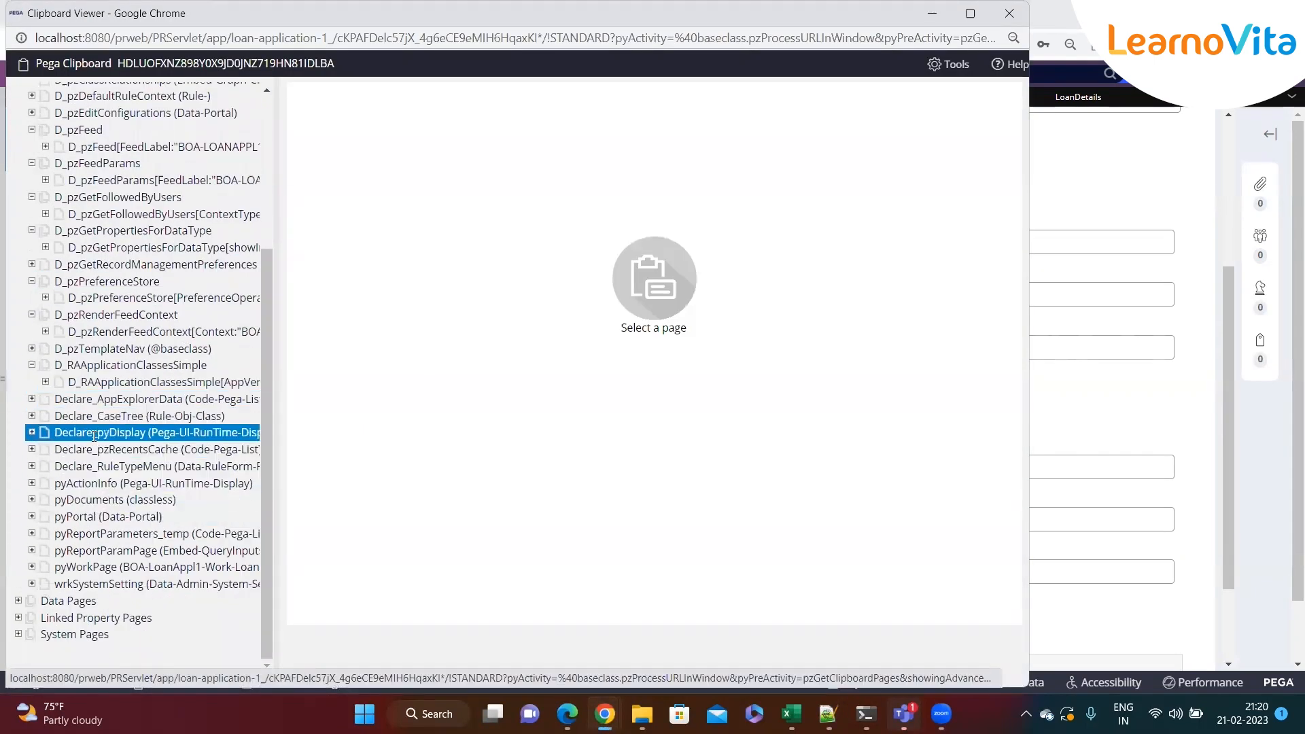
{"action": "left_click", "coordinate": [108, 567]}
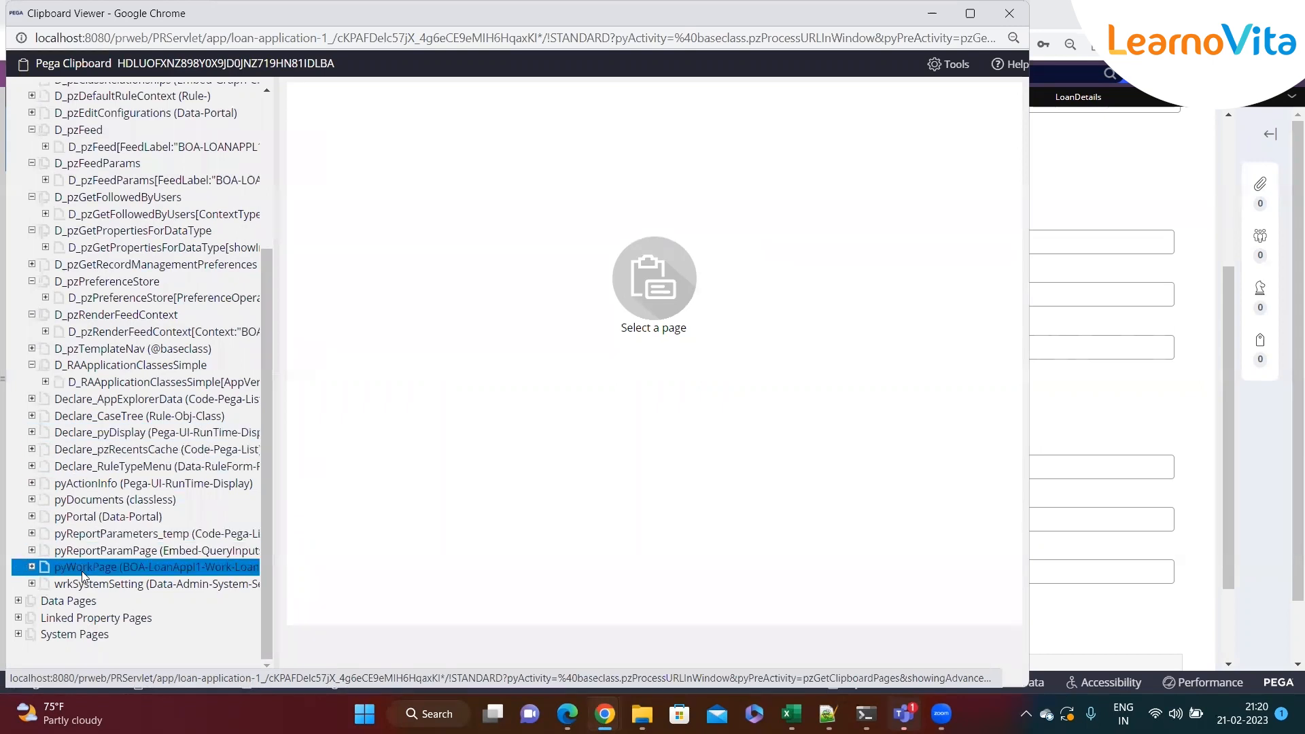
{"action": "scroll", "coordinate": [218, 276], "scroll_direction": "up", "scroll_amount": 3}
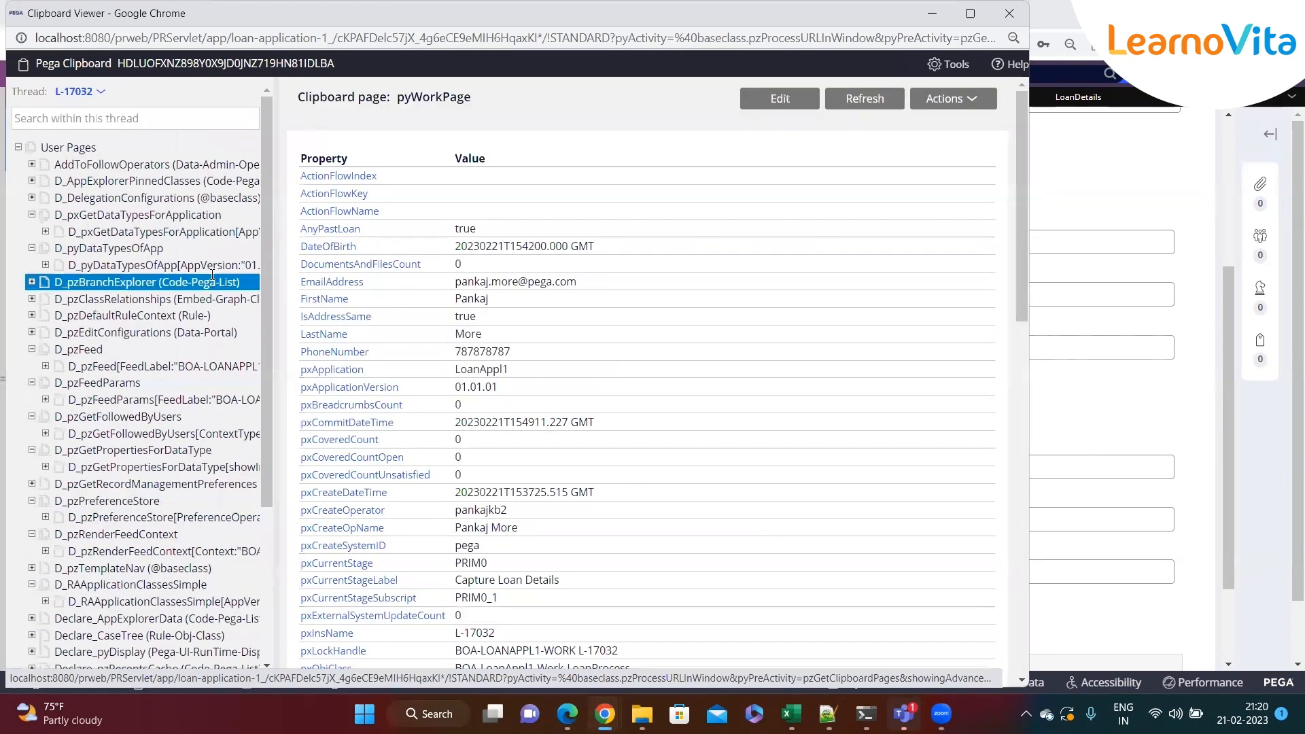
{"action": "scroll", "coordinate": [212, 274], "scroll_direction": "down", "scroll_amount": 3}
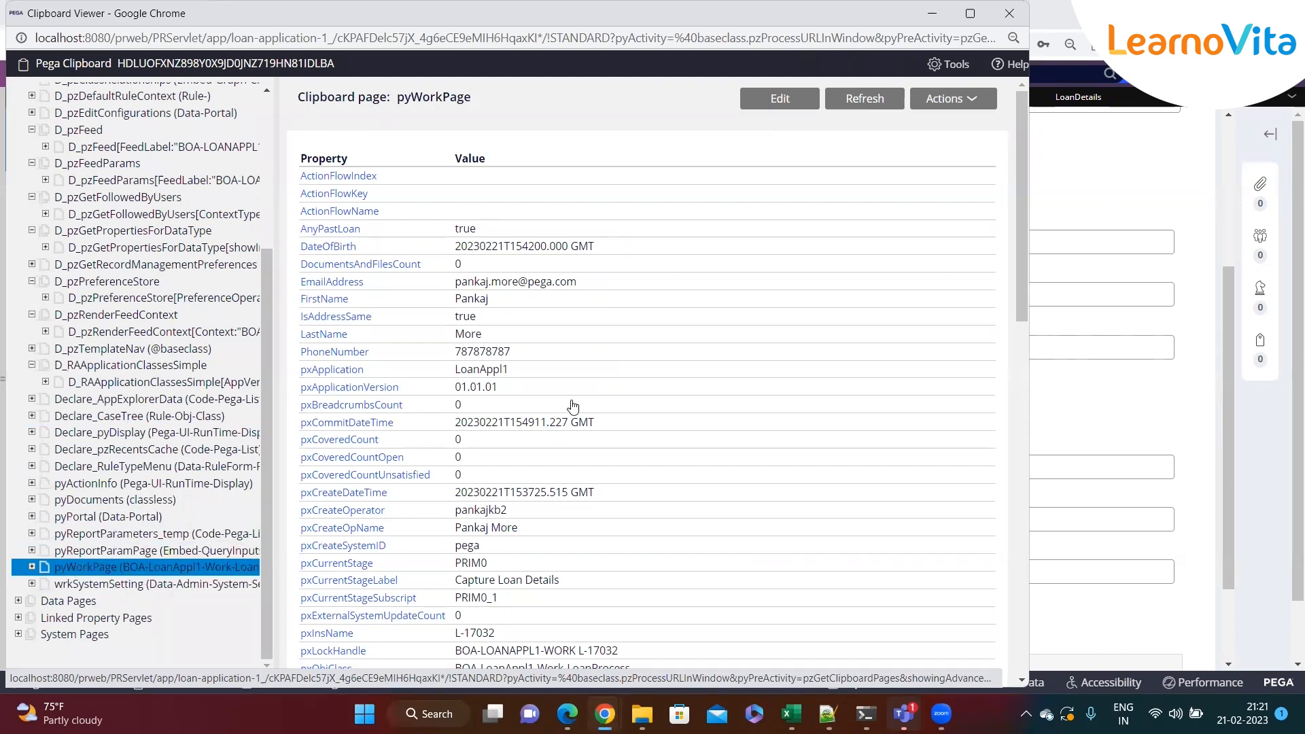
Search the pyWorkPage properties for isadd to check the IsAddressSame value
{"action": "key", "text": "ctrl+f"}
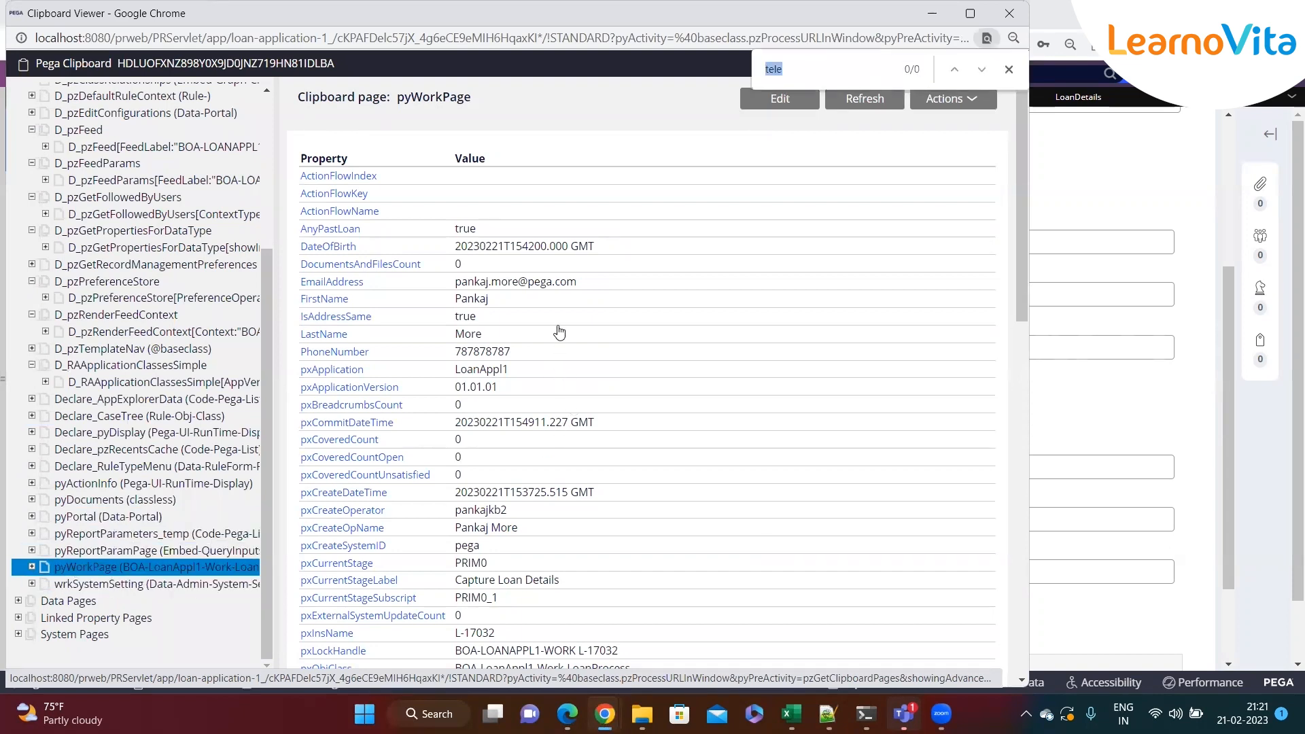
{"action": "type", "text": "isadd"}
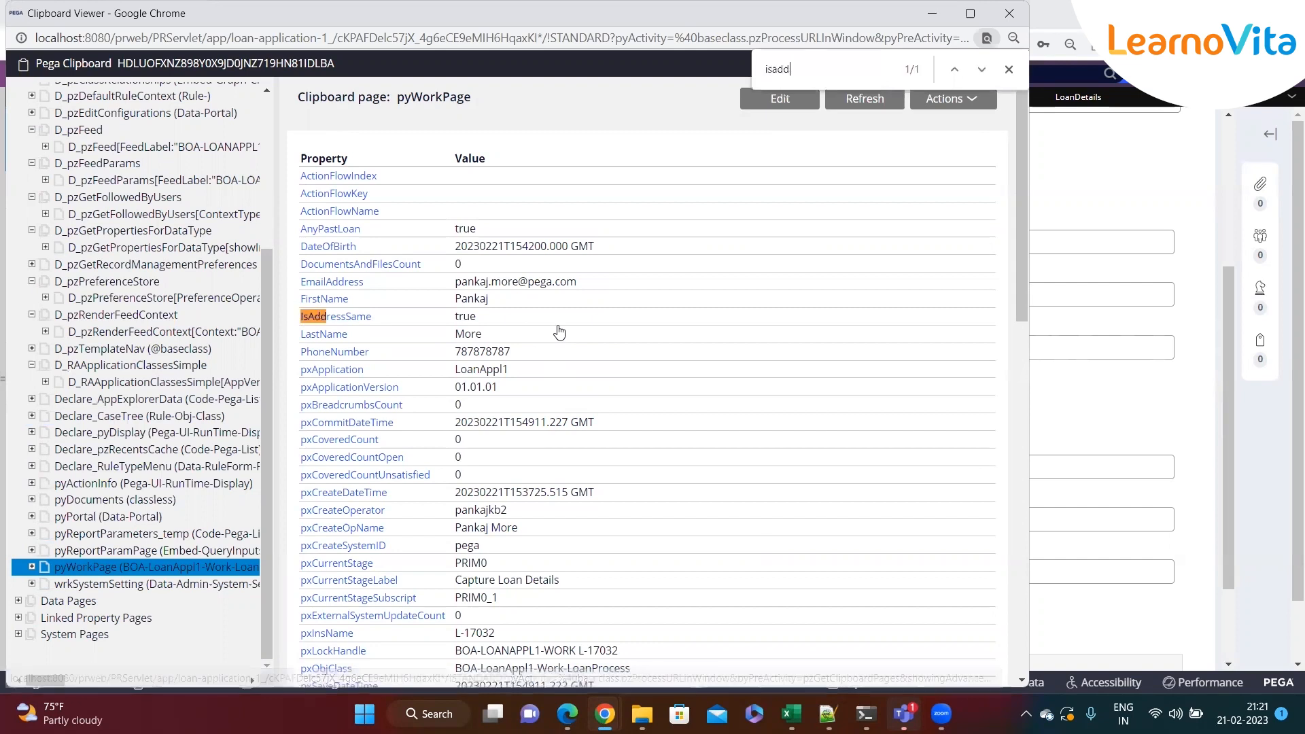
{"action": "double_click", "coordinate": [466, 320]}
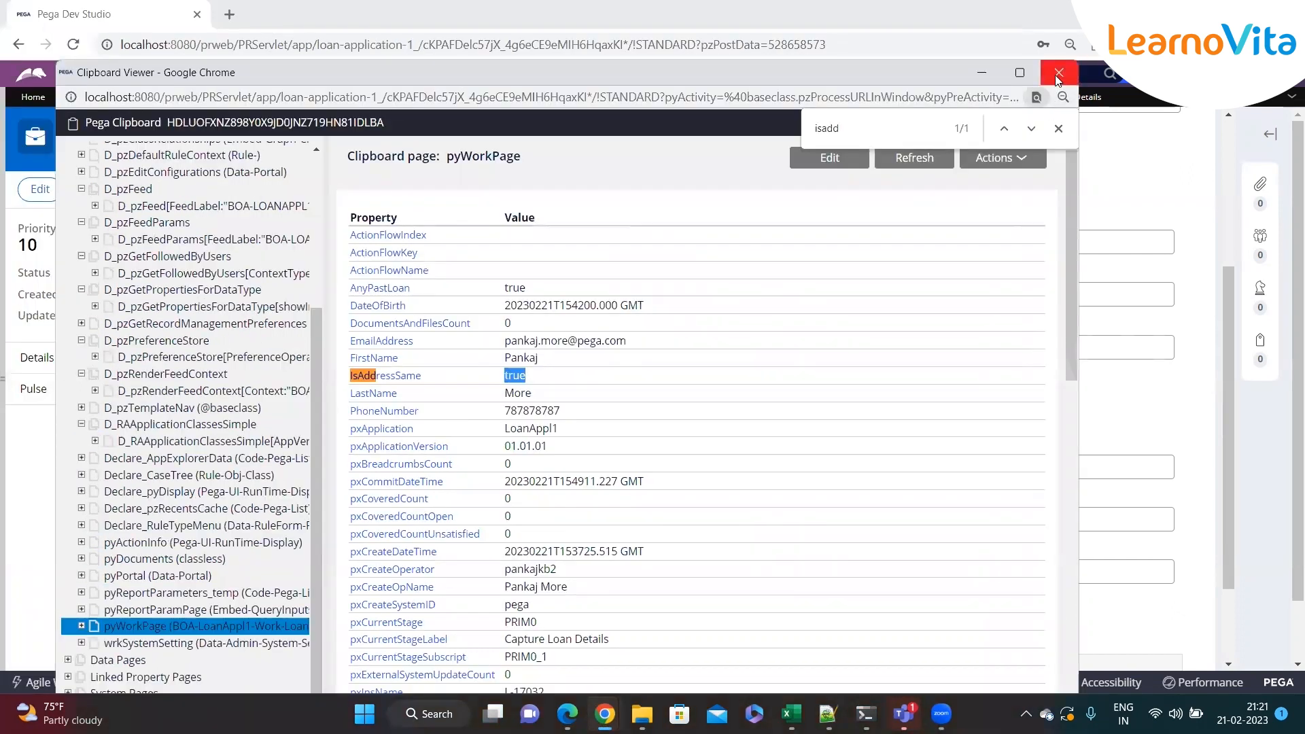
{"action": "left_click", "coordinate": [995, 75]}
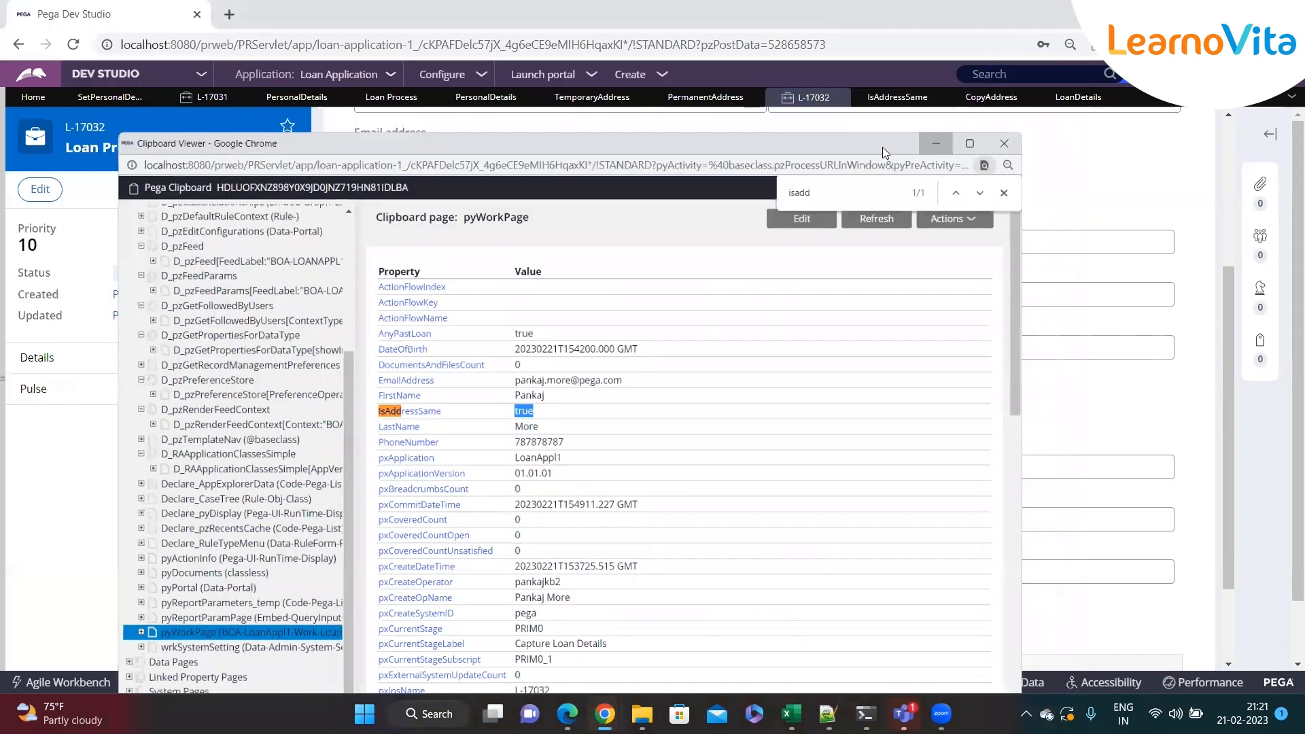
{"action": "scroll", "coordinate": [1027, 141], "scroll_direction": "up", "scroll_amount": 4}
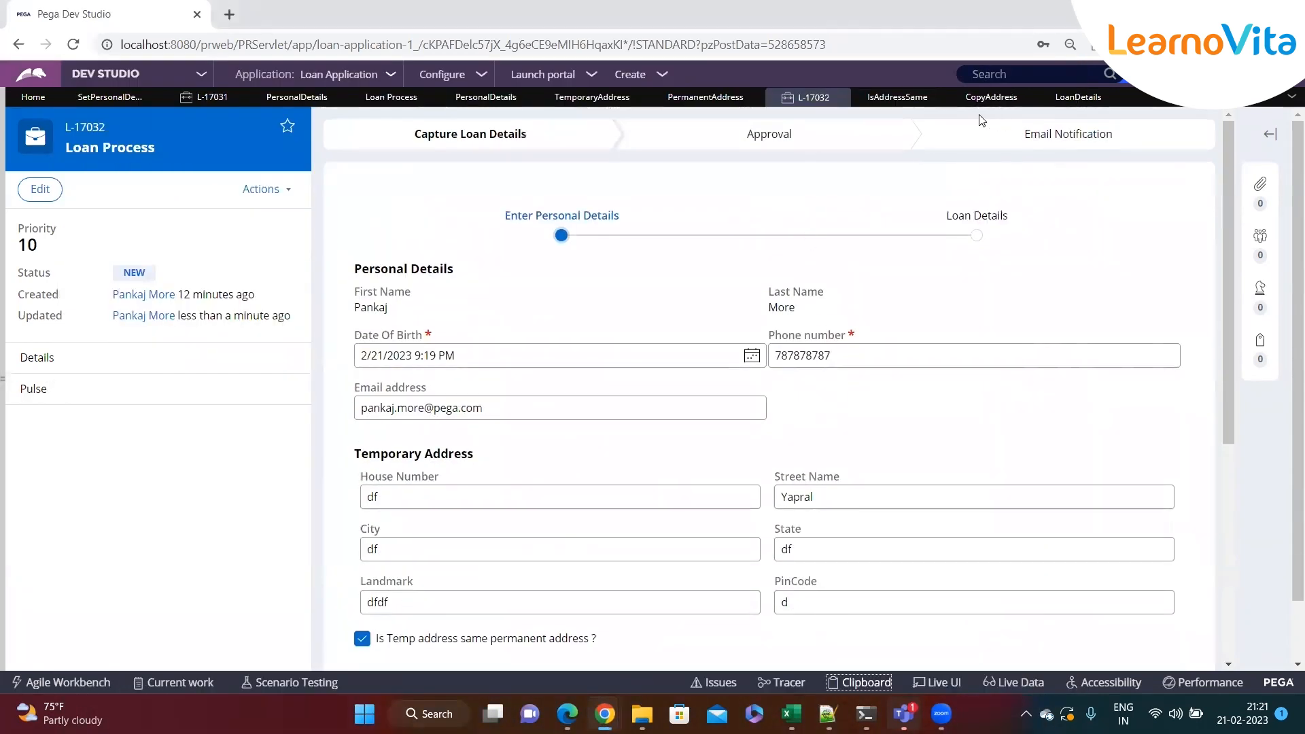
In the CopyAddress data transform, add a new step above the Update Page row and set its action to When
{"action": "left_click", "coordinate": [991, 97]}
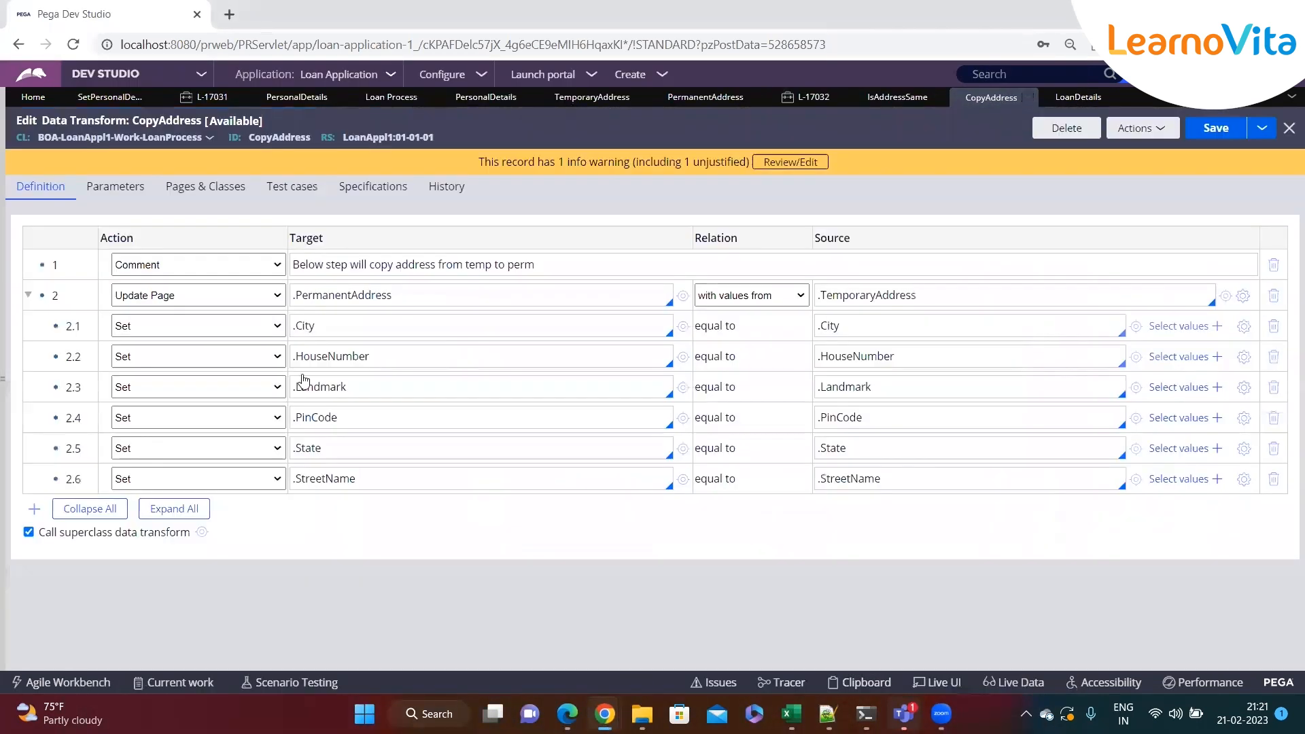
{"action": "right_click", "coordinate": [42, 294]}
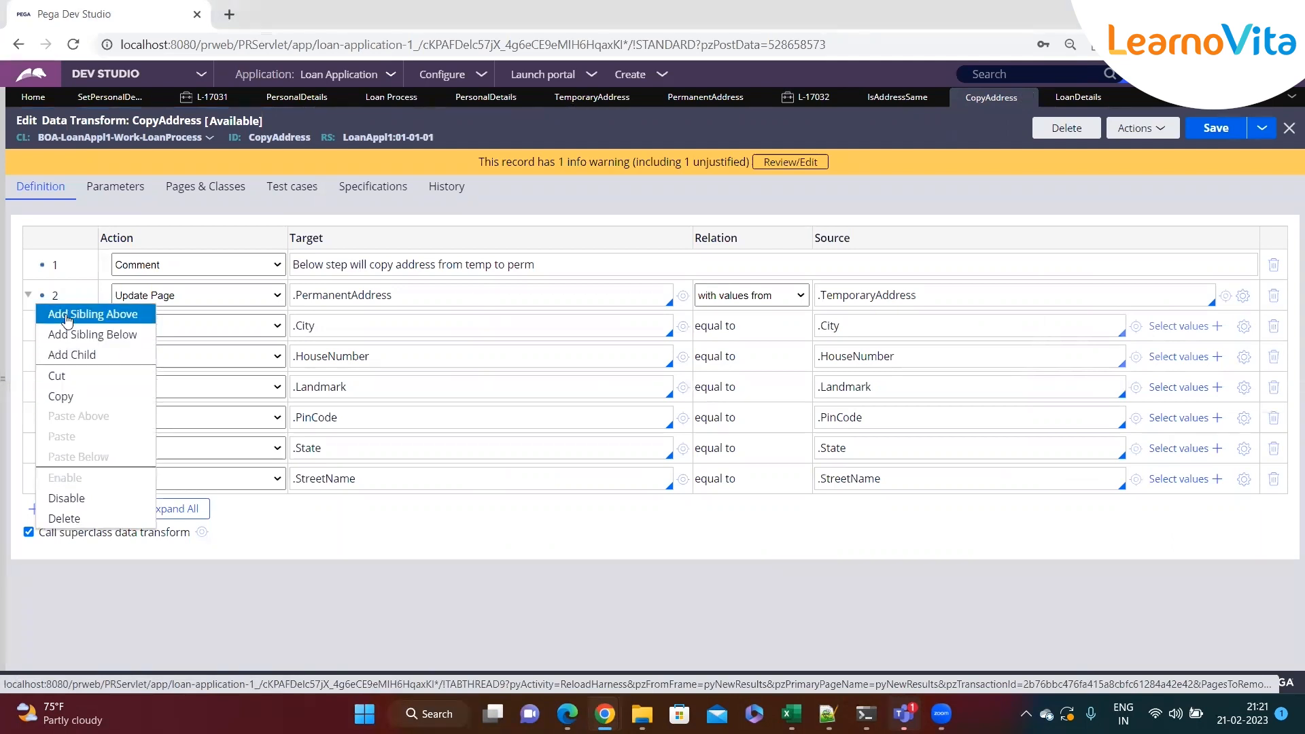
{"action": "left_click", "coordinate": [66, 315]}
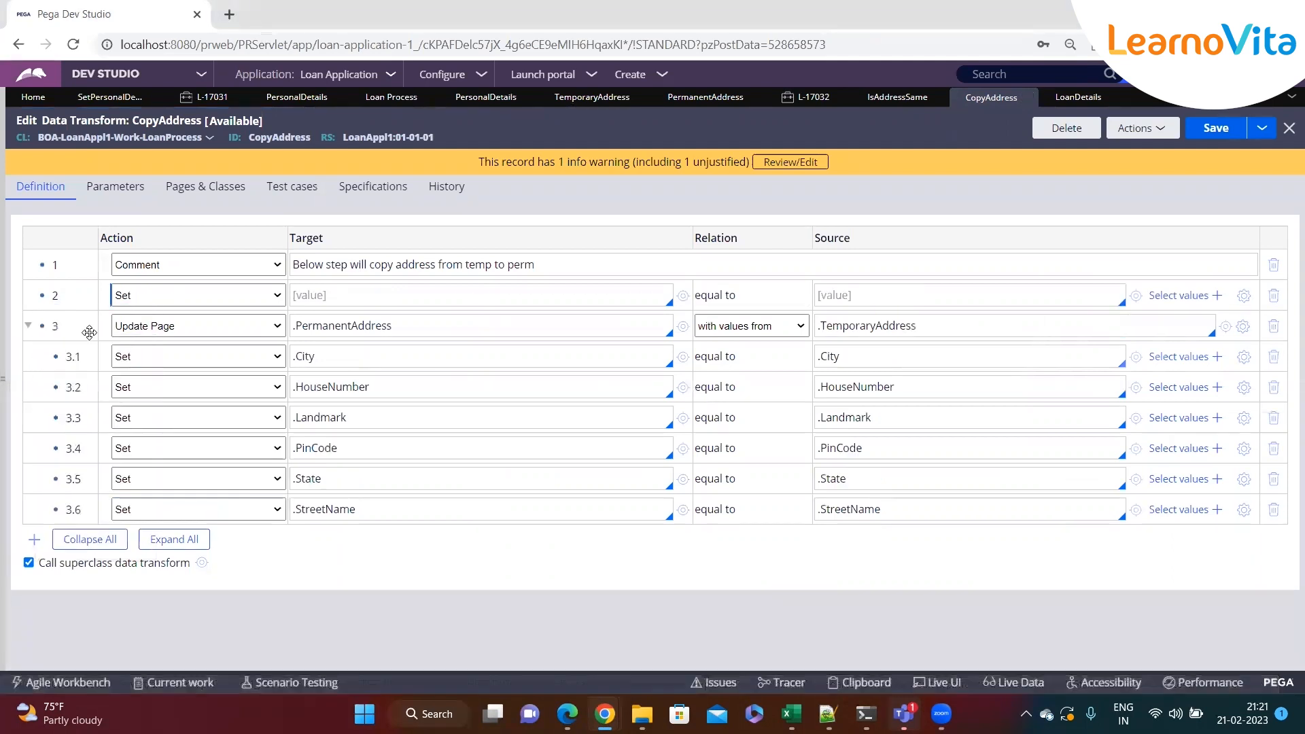
{"action": "left_click", "coordinate": [181, 297]}
{"action": "left_click", "coordinate": [136, 405]}
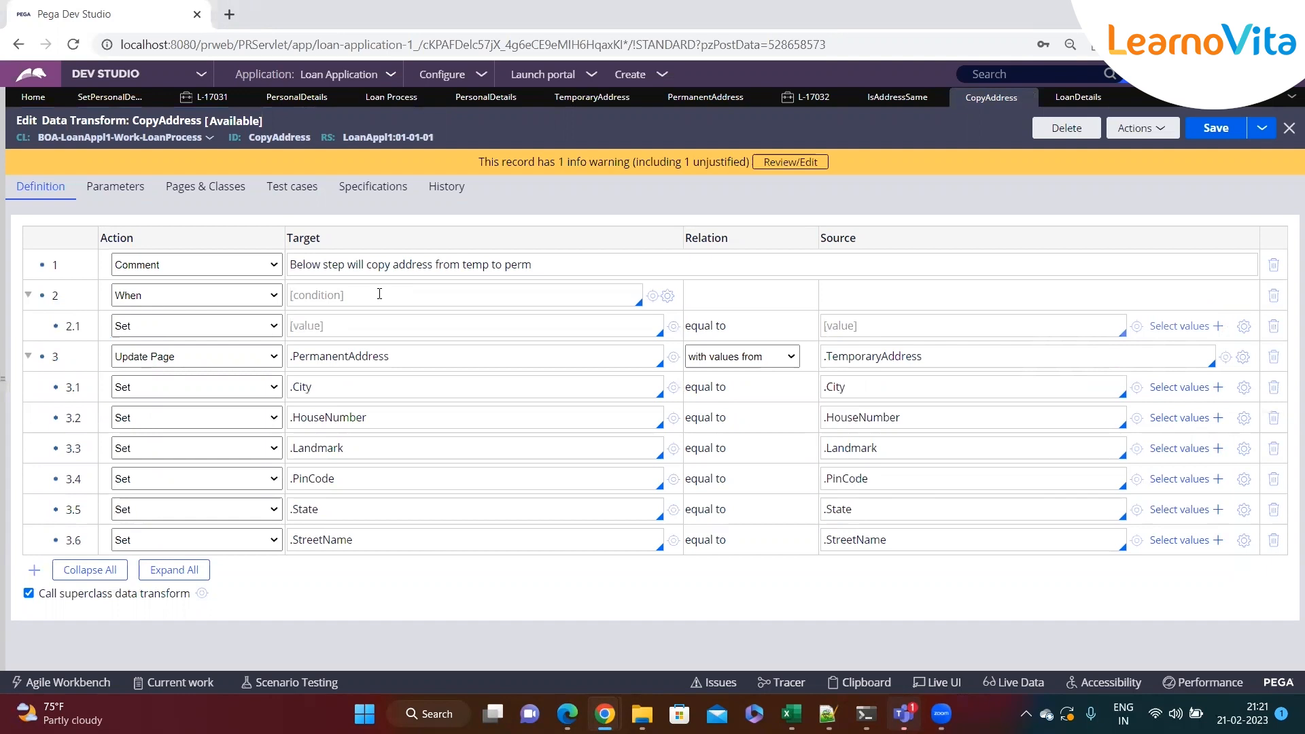
Enter the When condition .IsAddressSame == "PermanentAddress"
{"action": "left_click", "coordinate": [495, 291]}
{"action": "type", "text": ".Isa"}
{"action": "key", "text": "BackSpace"}
{"action": "type", "text": "AddressSame == \""}
{"action": "type", "text": "PermanentAddress"}
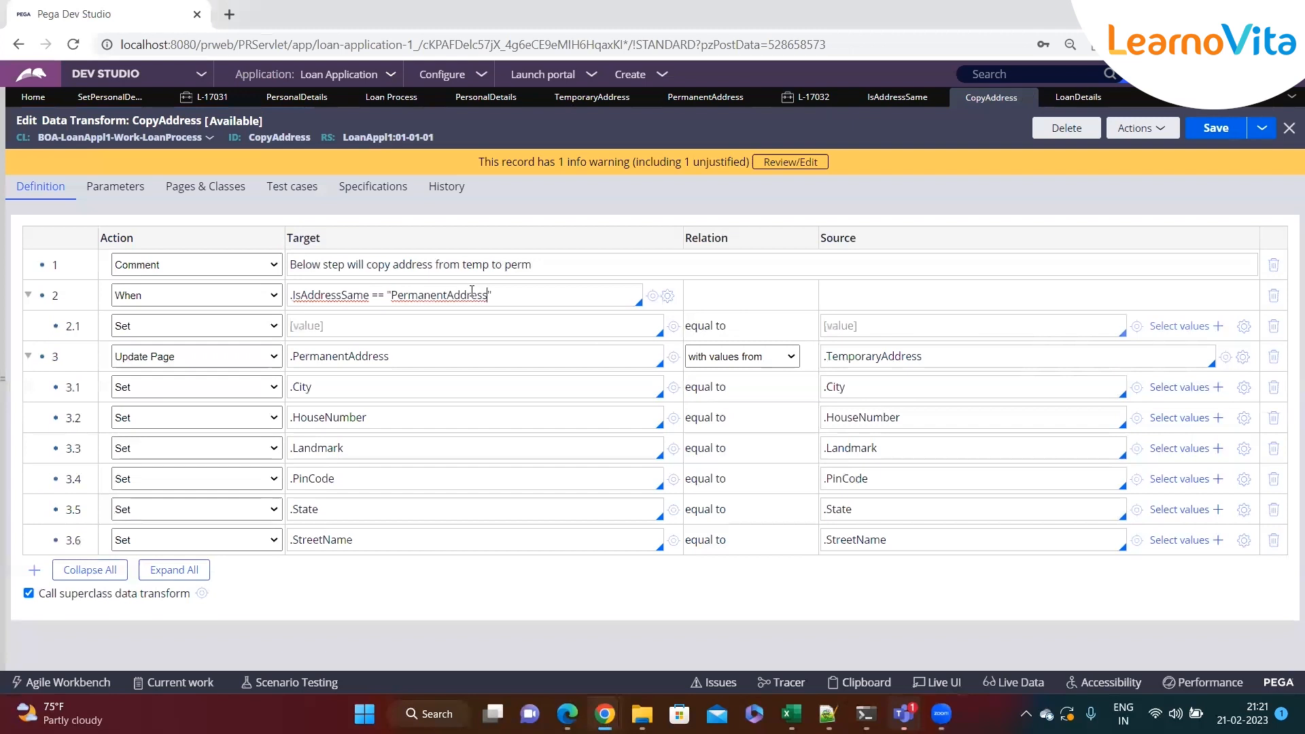
Change the When condition to .IsAddressSame == "true"
{"action": "key", "text": "BackSpace"}
{"action": "key", "text": "BackSpace"}
{"action": "key", "text": "BackSpace"}
{"action": "key", "text": "BackSpace"}
{"action": "key", "text": "BackSpace"}
{"action": "key", "text": "BackSpace"}
{"action": "key", "text": "BackSpace"}
{"action": "key", "text": "BackSpace"}
{"action": "key", "text": "BackSpace"}
{"action": "key", "text": "BackSpace"}
{"action": "key", "text": "BackSpace"}
{"action": "key", "text": "BackSpace"}
{"action": "key", "text": "BackSpace"}
{"action": "key", "text": "BackSpace"}
{"action": "key", "text": "BackSpace"}
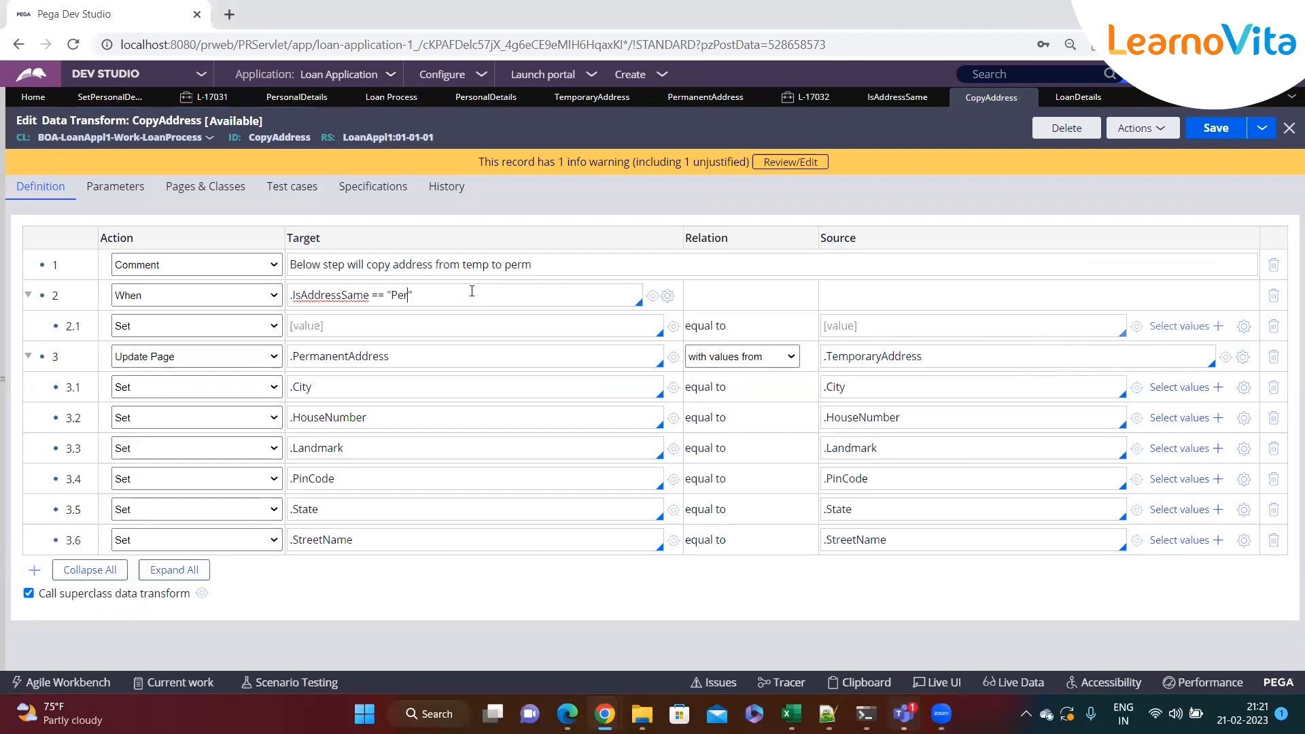
{"action": "key", "text": "BackSpace"}
{"action": "type", "text": "true"}
Cut the Update Page step with its Set rows and paste it inside the When step, replacing the empty Set row
{"action": "left_click", "coordinate": [42, 357]}
{"action": "left_click", "coordinate": [57, 437]}
{"action": "left_click", "coordinate": [848, 450]}
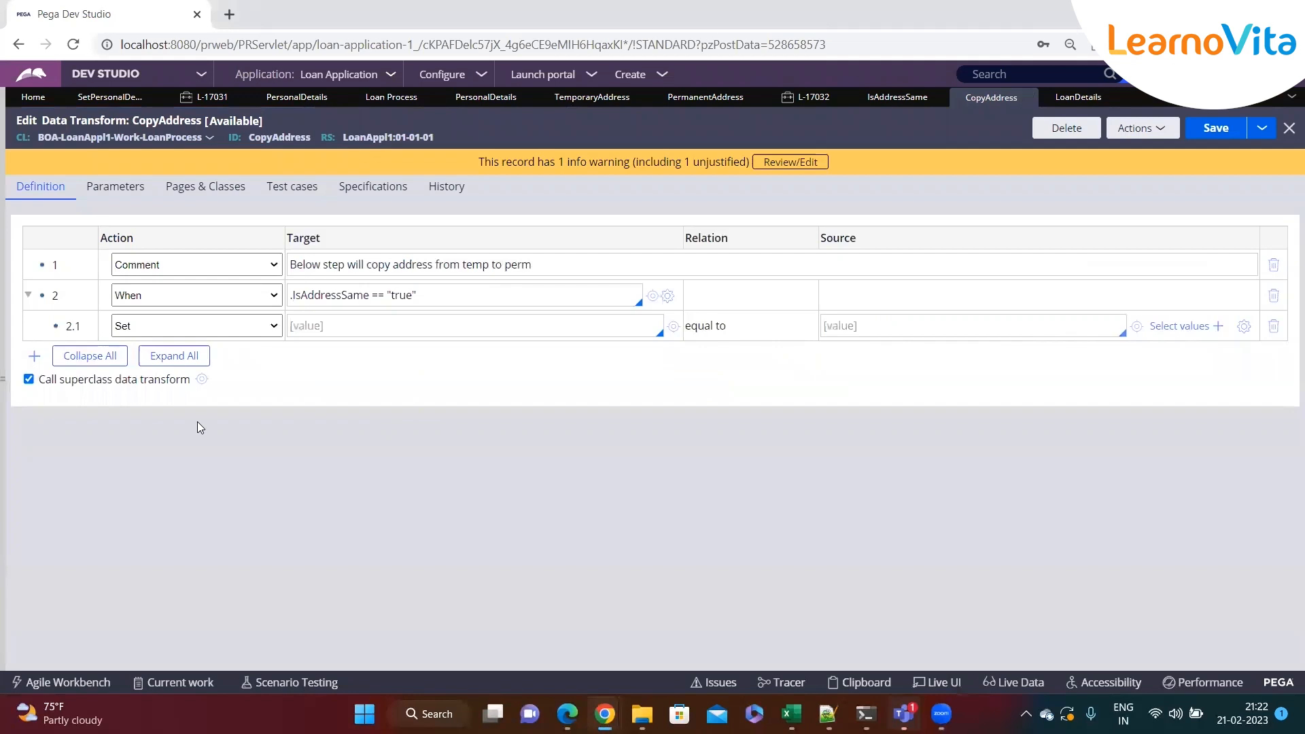
{"action": "left_click", "coordinate": [55, 325]}
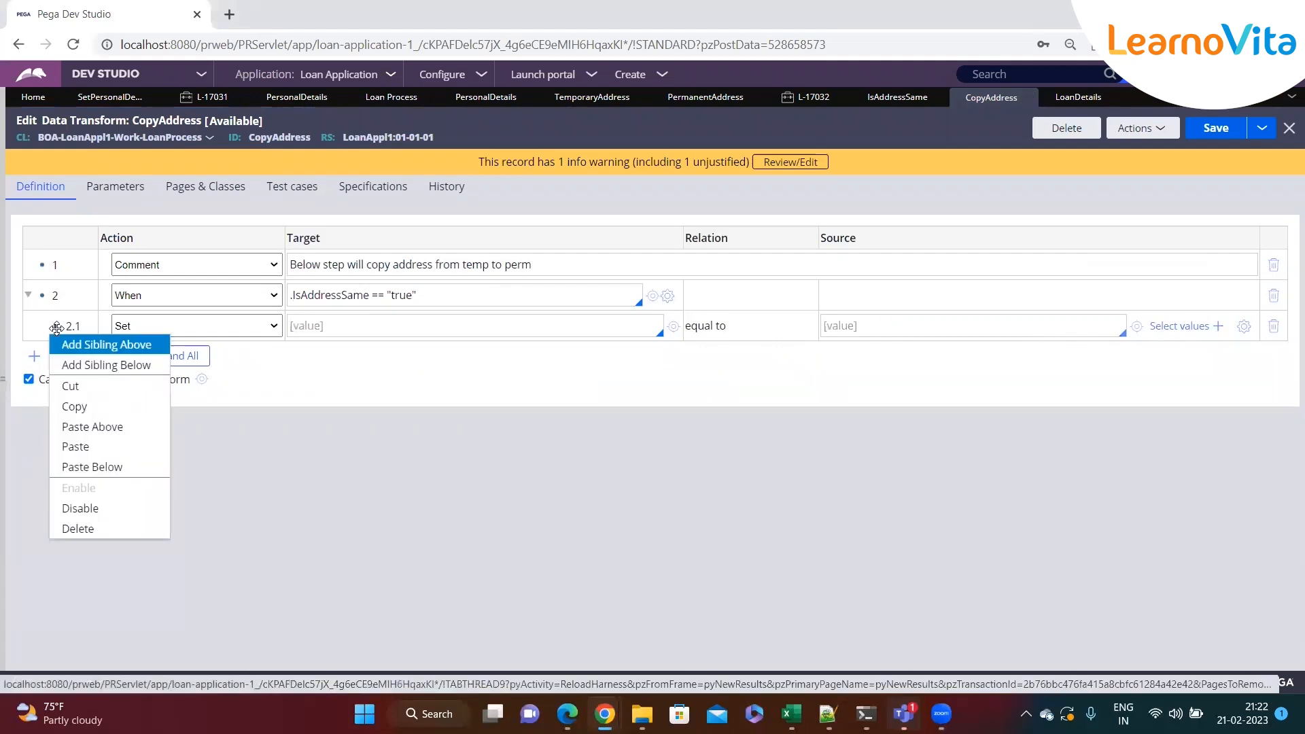
{"action": "left_click", "coordinate": [76, 447]}
{"action": "left_click", "coordinate": [453, 321]}
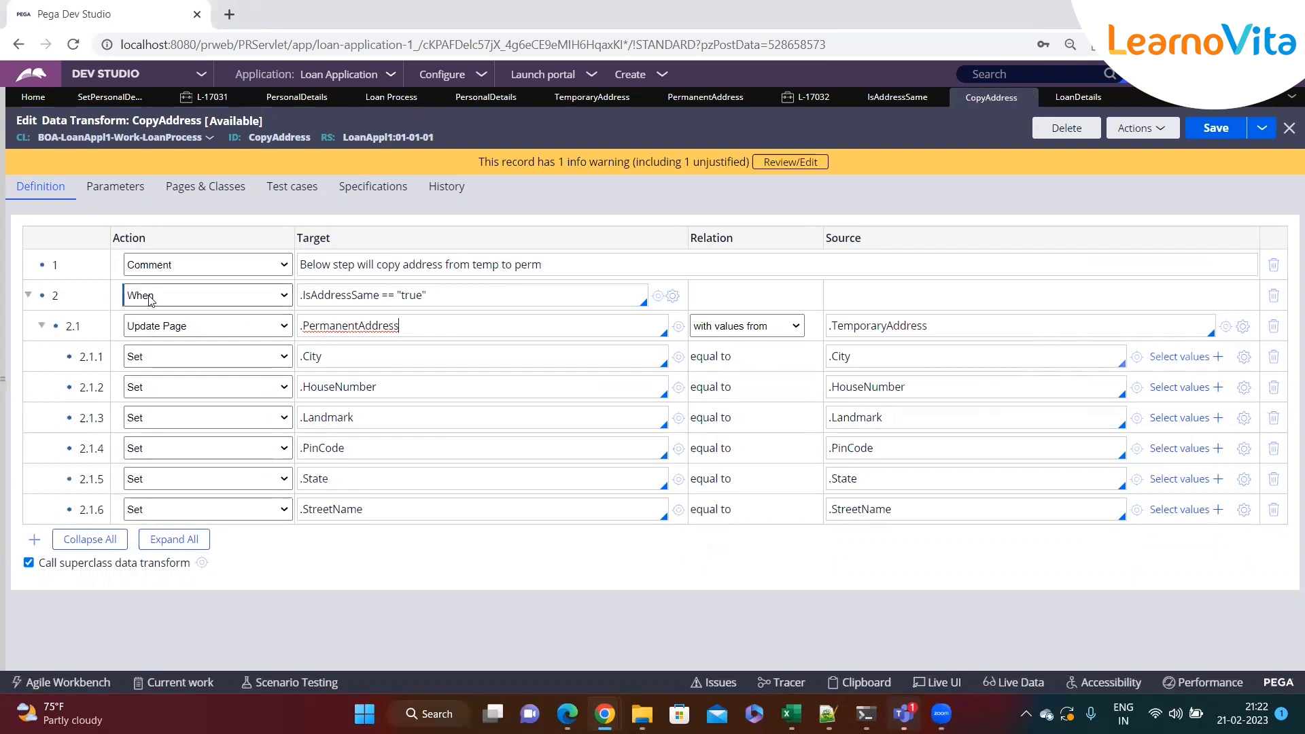
Add a new top-level step after the When block and set its action to Otherwise When
{"action": "left_click", "coordinate": [439, 301]}
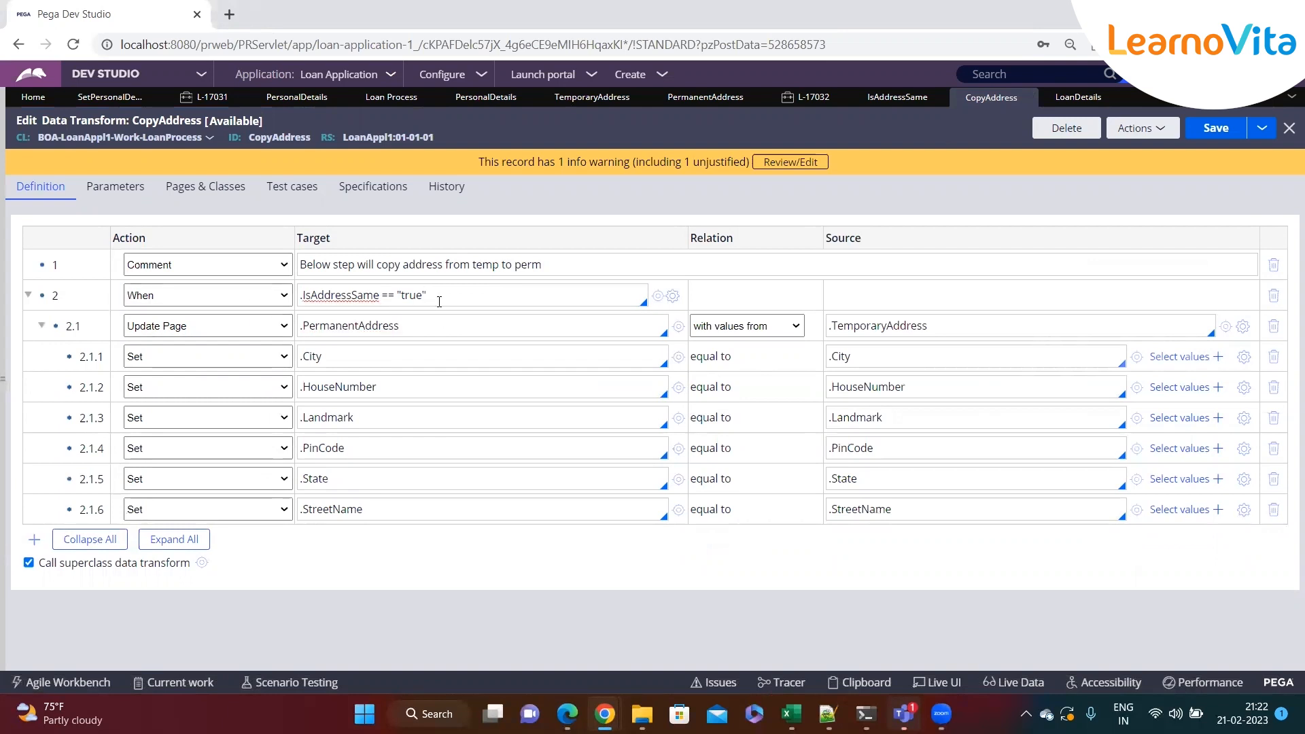
{"action": "left_click", "coordinate": [425, 324]}
{"action": "left_click", "coordinate": [492, 290]}
{"action": "left_click", "coordinate": [1207, 141]}
{"action": "key", "text": "Return"}
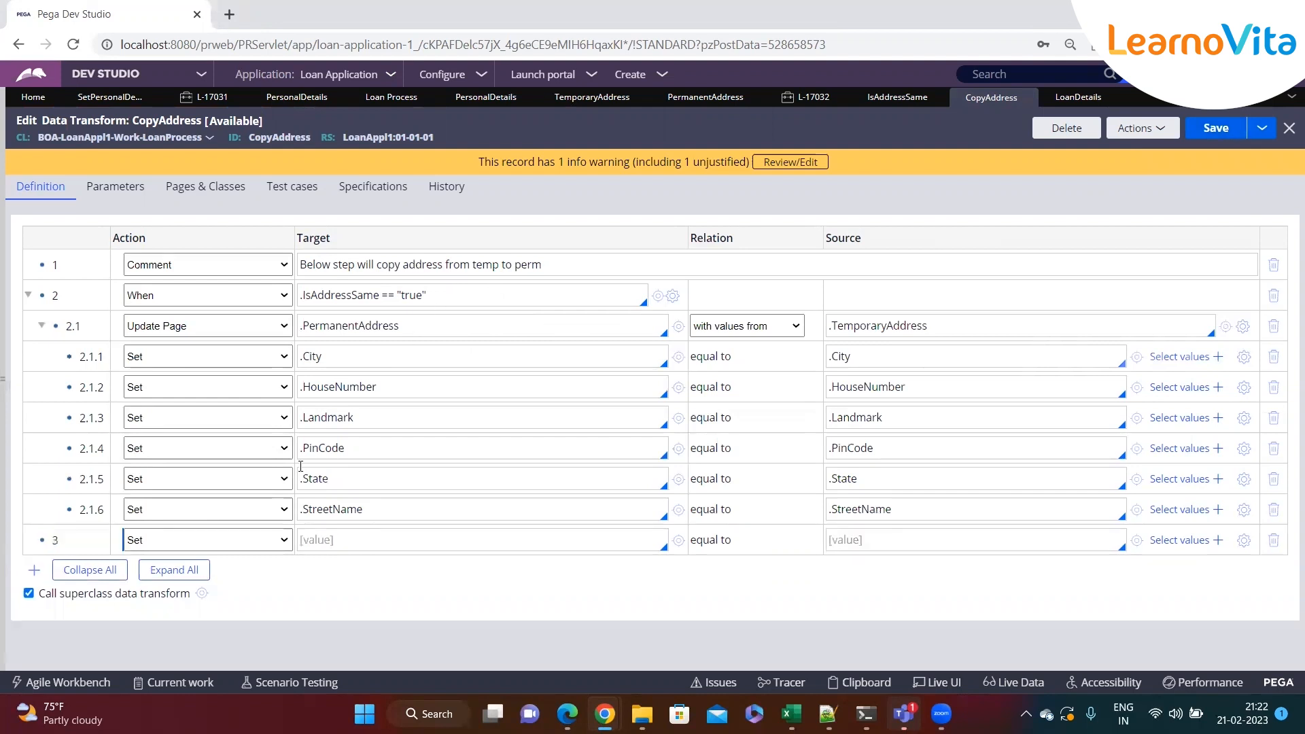
{"action": "left_click", "coordinate": [225, 548]}
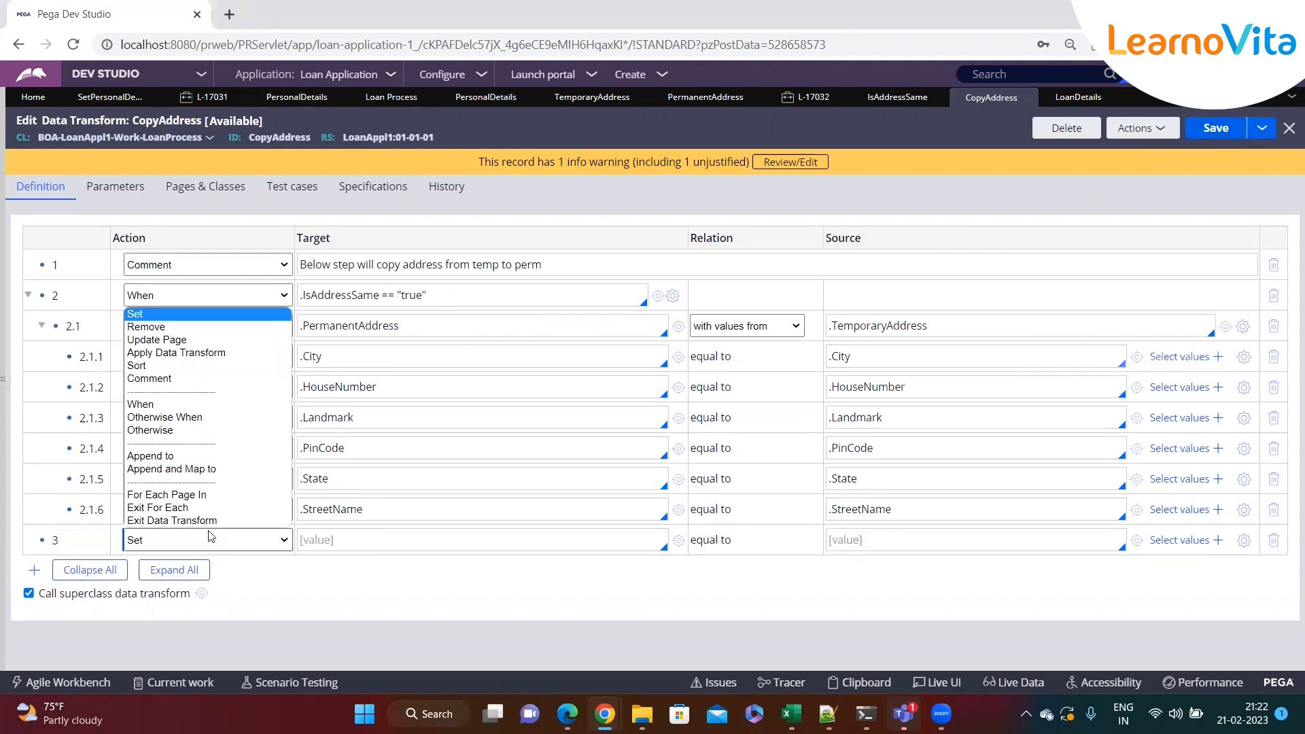
{"action": "left_click", "coordinate": [194, 418]}
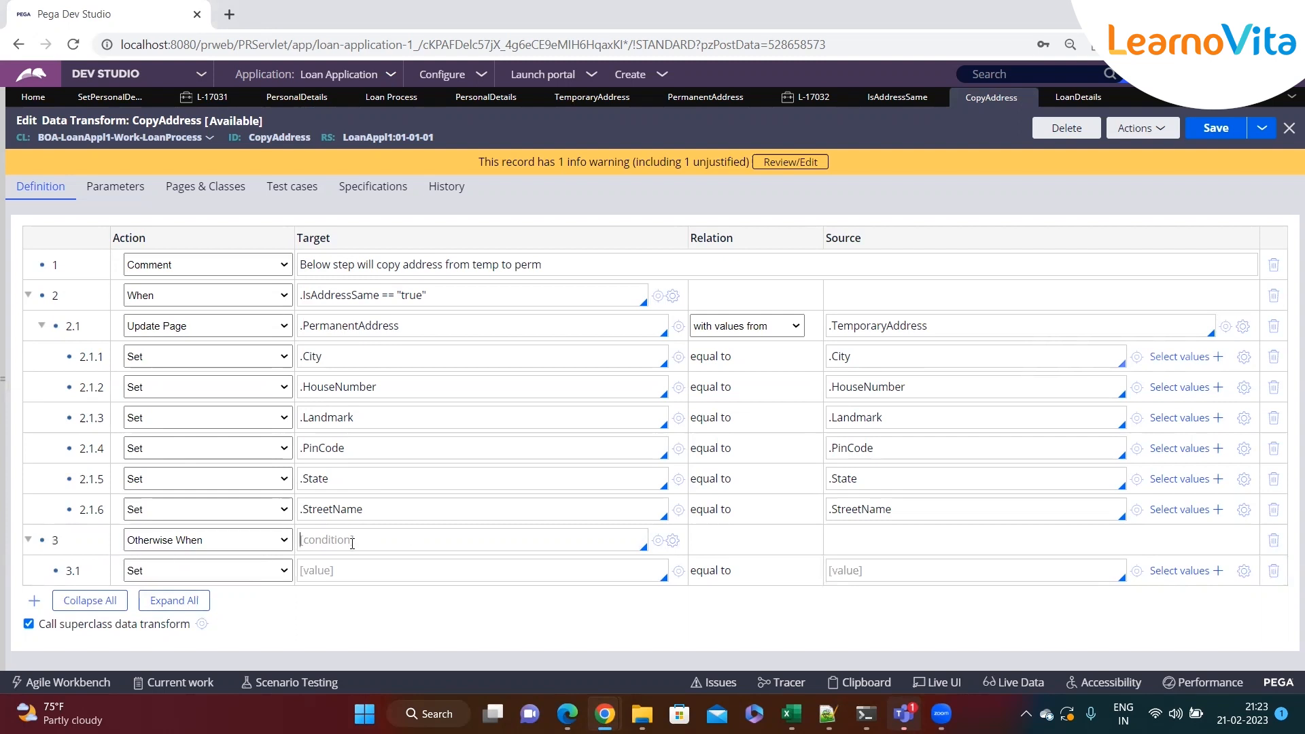
Change step 3's action from Otherwise When to Otherwise
{"action": "left_click", "coordinate": [216, 548]}
{"action": "left_click", "coordinate": [433, 294]}
{"action": "left_click", "coordinate": [204, 540]}
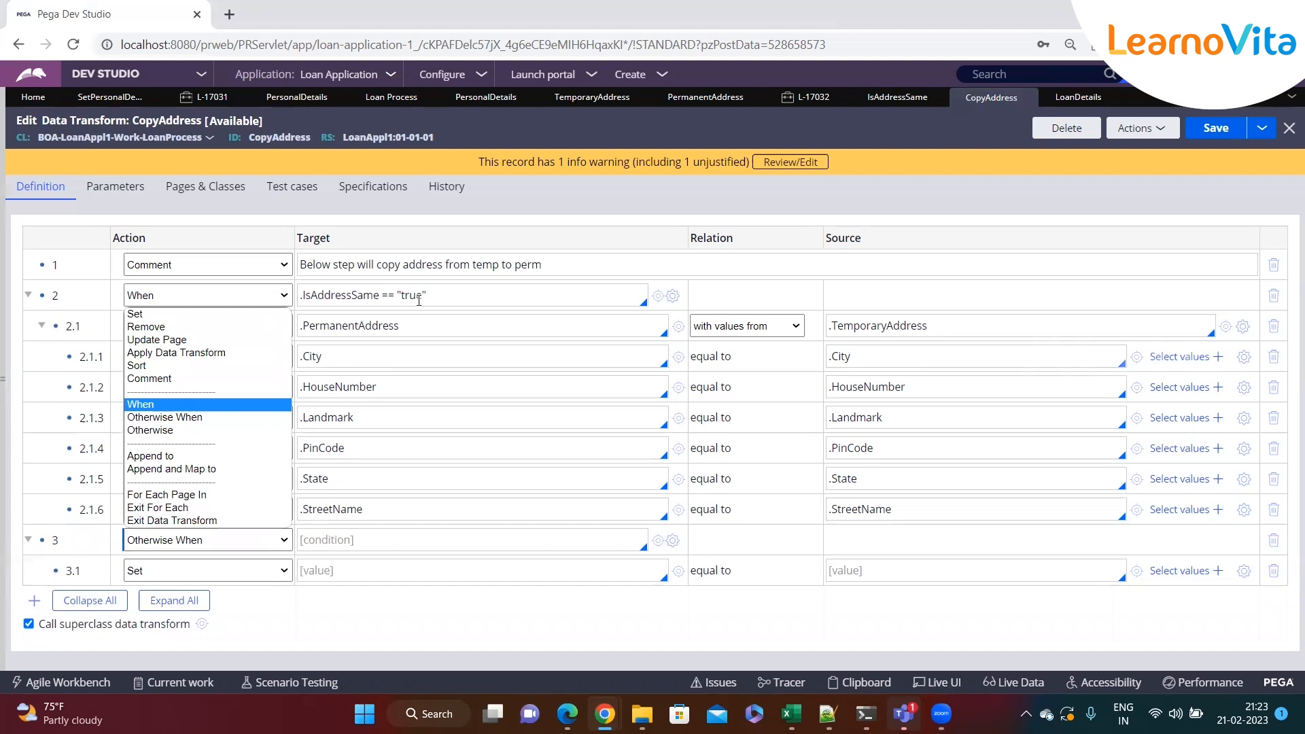
{"action": "left_click", "coordinate": [178, 430]}
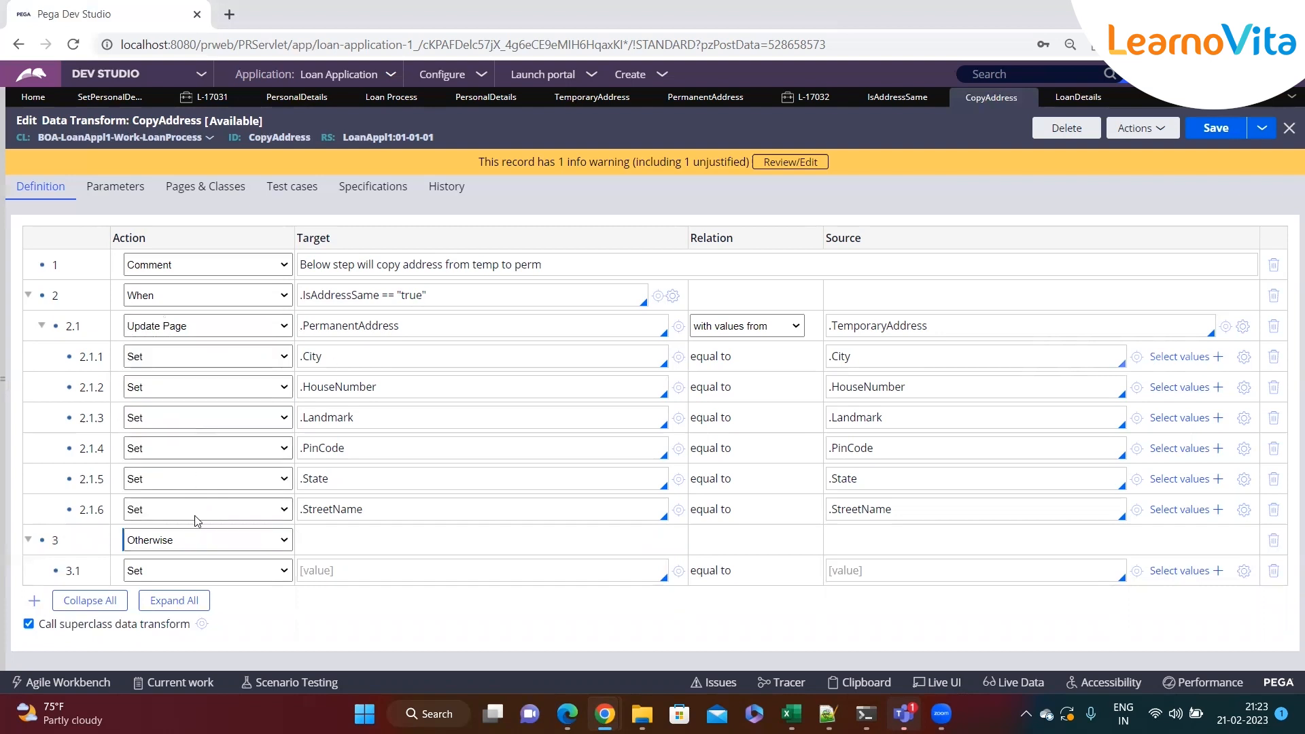
Set the row under the Otherwise step to Remove with target .PermanentAddress
{"action": "left_click", "coordinate": [182, 570]}
{"action": "left_click", "coordinate": [361, 578]}
{"action": "left_click", "coordinate": [235, 571]}
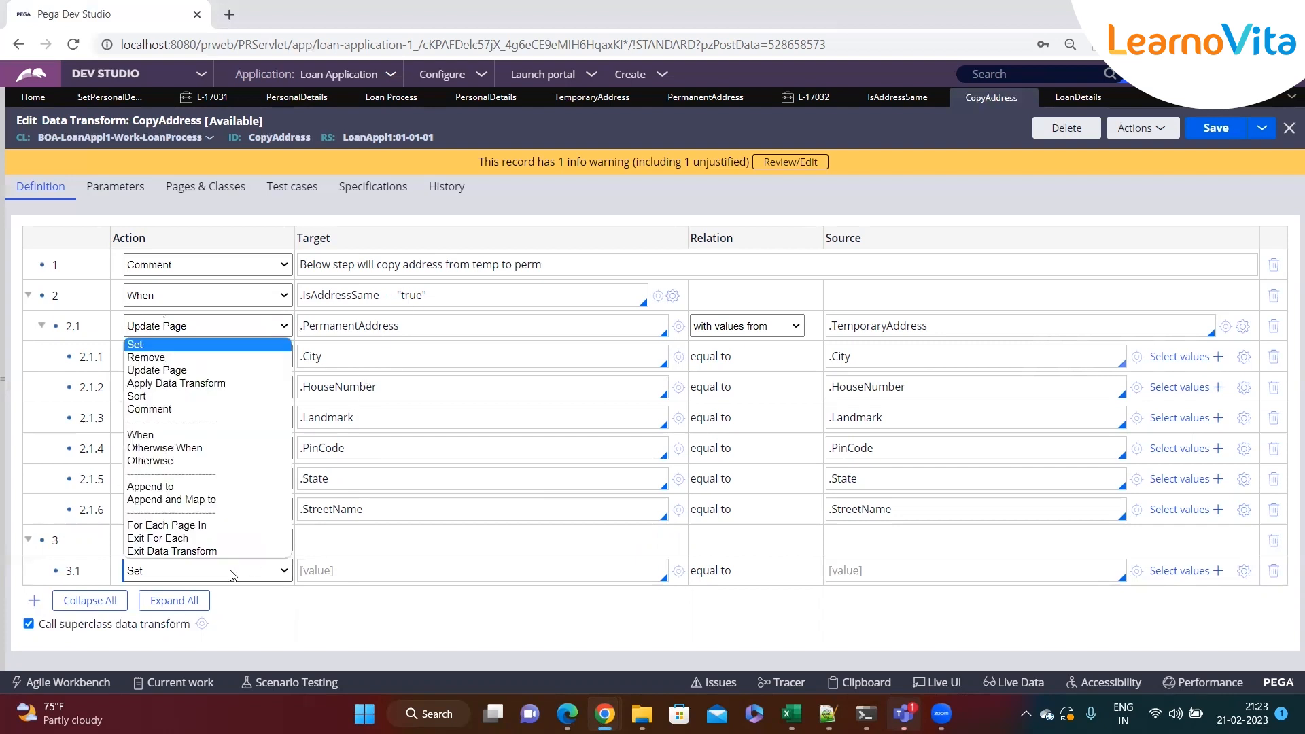
{"action": "left_click", "coordinate": [182, 357]}
{"action": "left_click", "coordinate": [369, 570]}
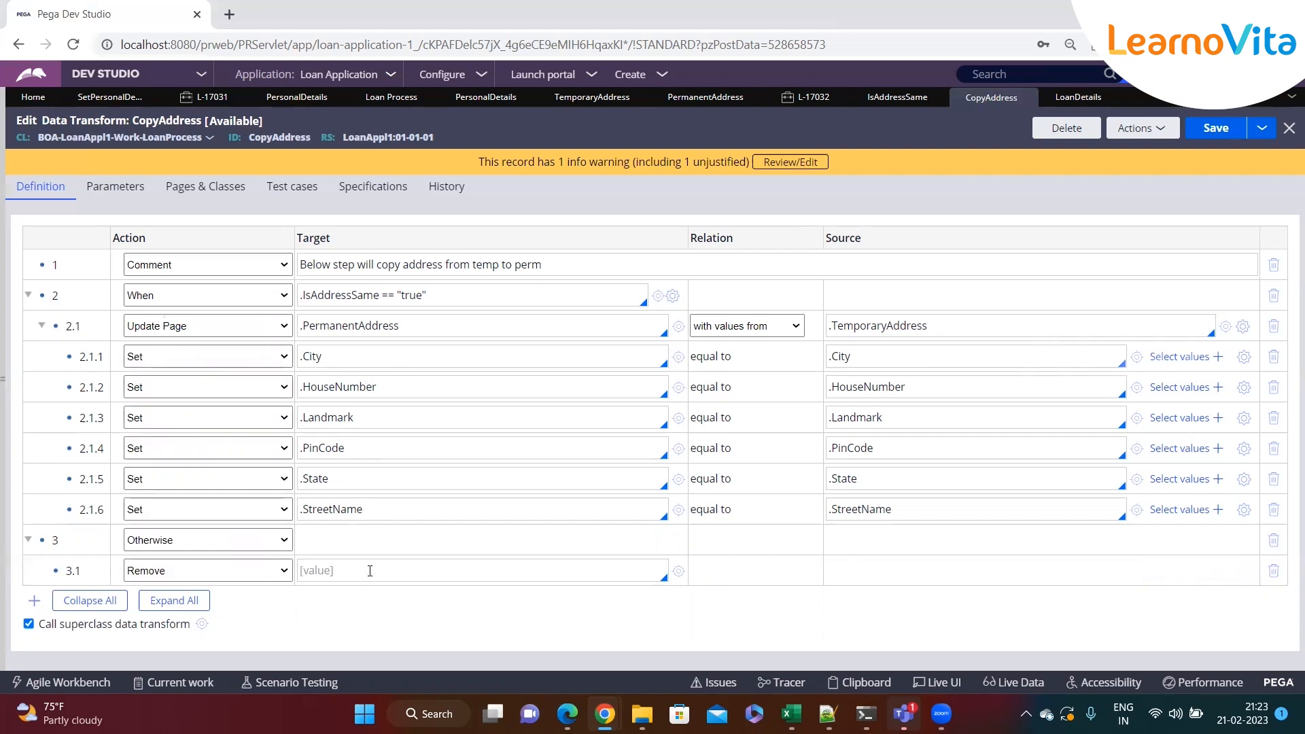
{"action": "left_click_drag", "start_coordinate": [405, 324], "coordinate": [300, 325]}
{"action": "key", "text": "ctrl+c"}
{"action": "left_click", "coordinate": [360, 565]}
{"action": "key", "text": "ctrl+v"}
{"action": "key", "text": "Return"}
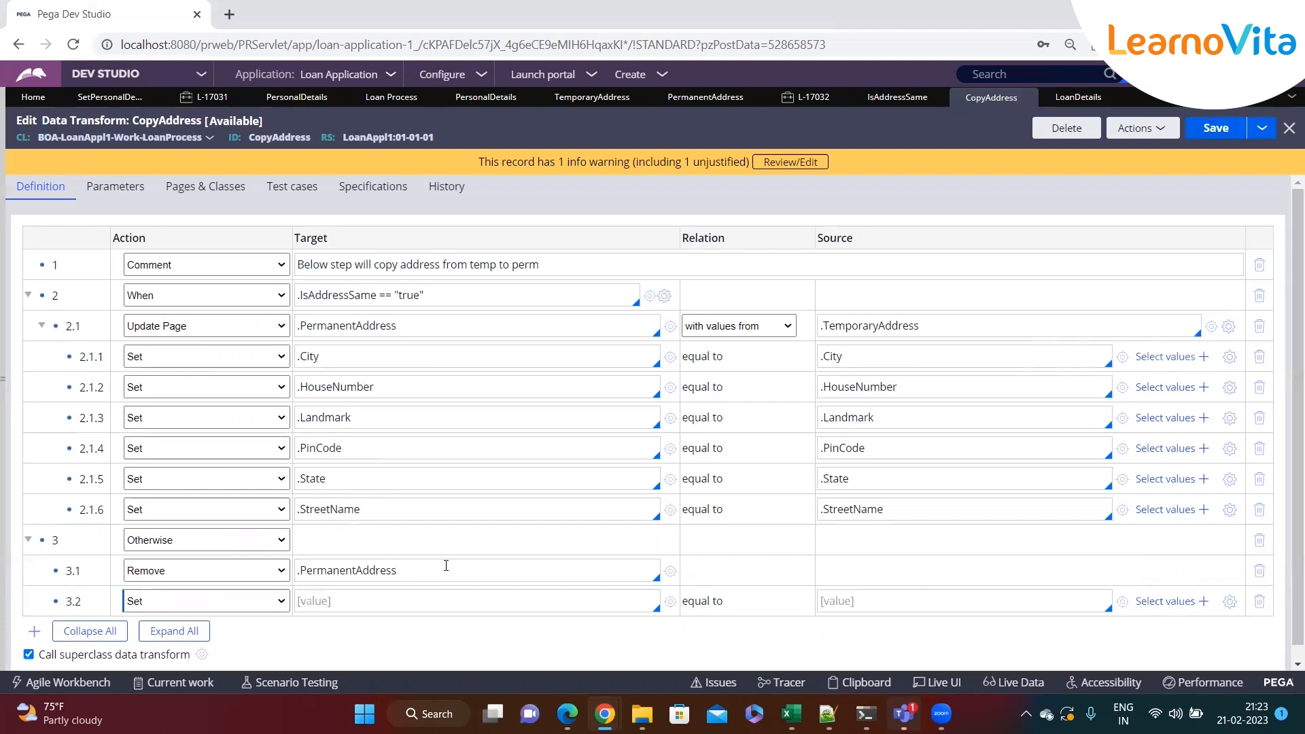
Try changing step 3.1 to Update Page on .PermanentAddress with a Set of .City equal to ""
{"action": "left_click", "coordinate": [185, 575]}
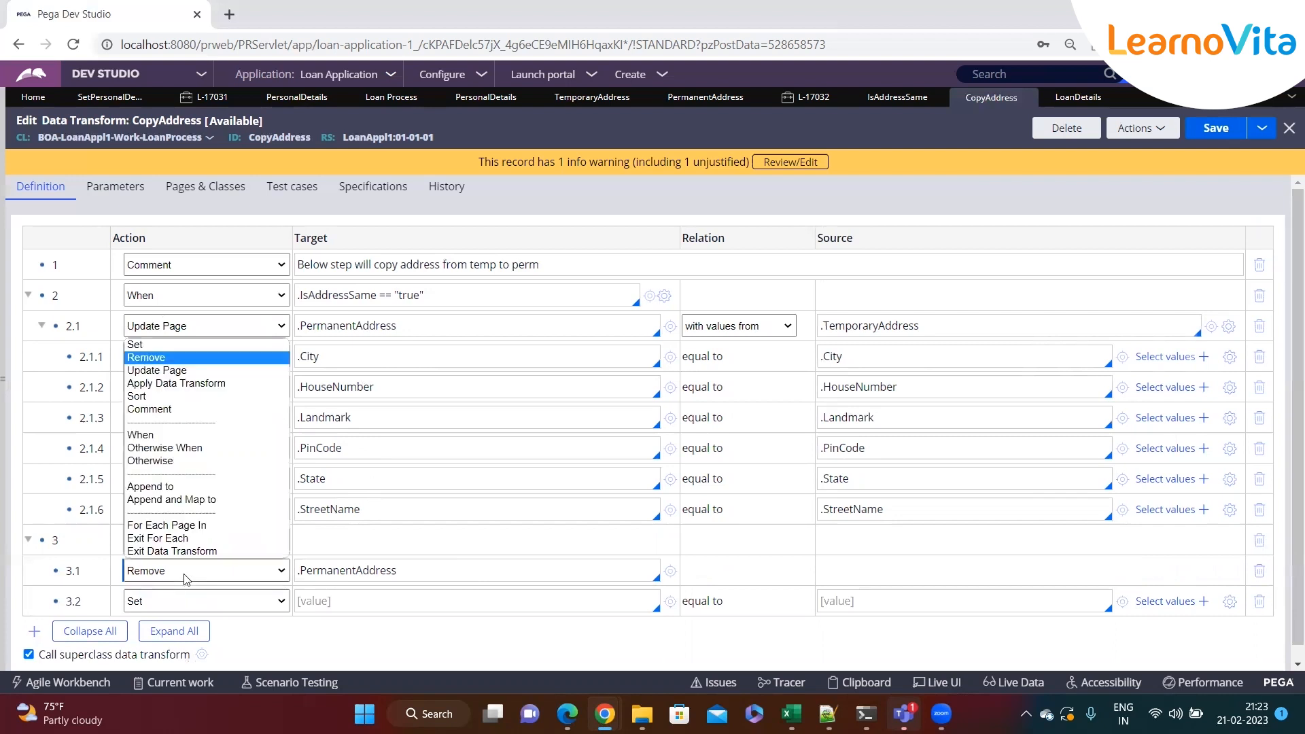
{"action": "left_click", "coordinate": [182, 370]}
{"action": "scroll", "coordinate": [377, 546], "scroll_direction": "down", "scroll_amount": 1}
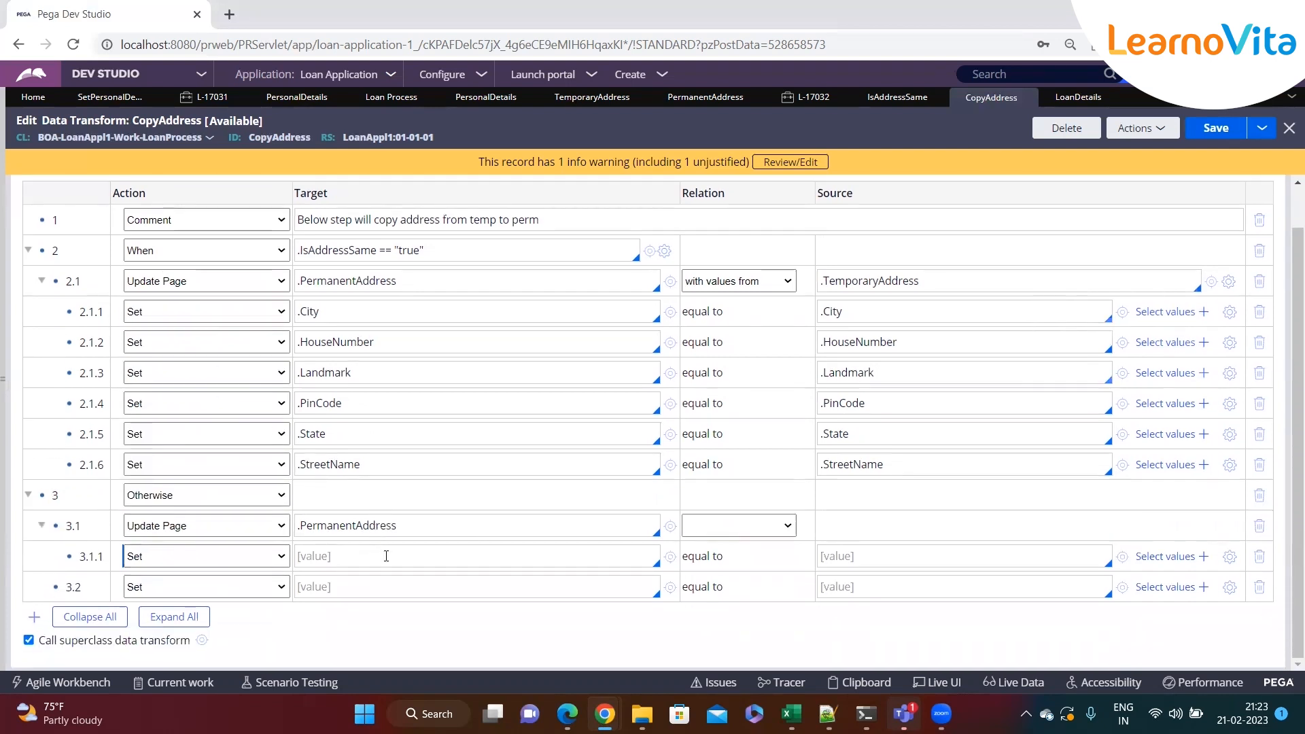
{"action": "triple_click", "coordinate": [425, 276]}
{"action": "key", "text": "ctrl+c"}
{"action": "left_click", "coordinate": [352, 555]}
{"action": "key", "text": "ctrl+v"}
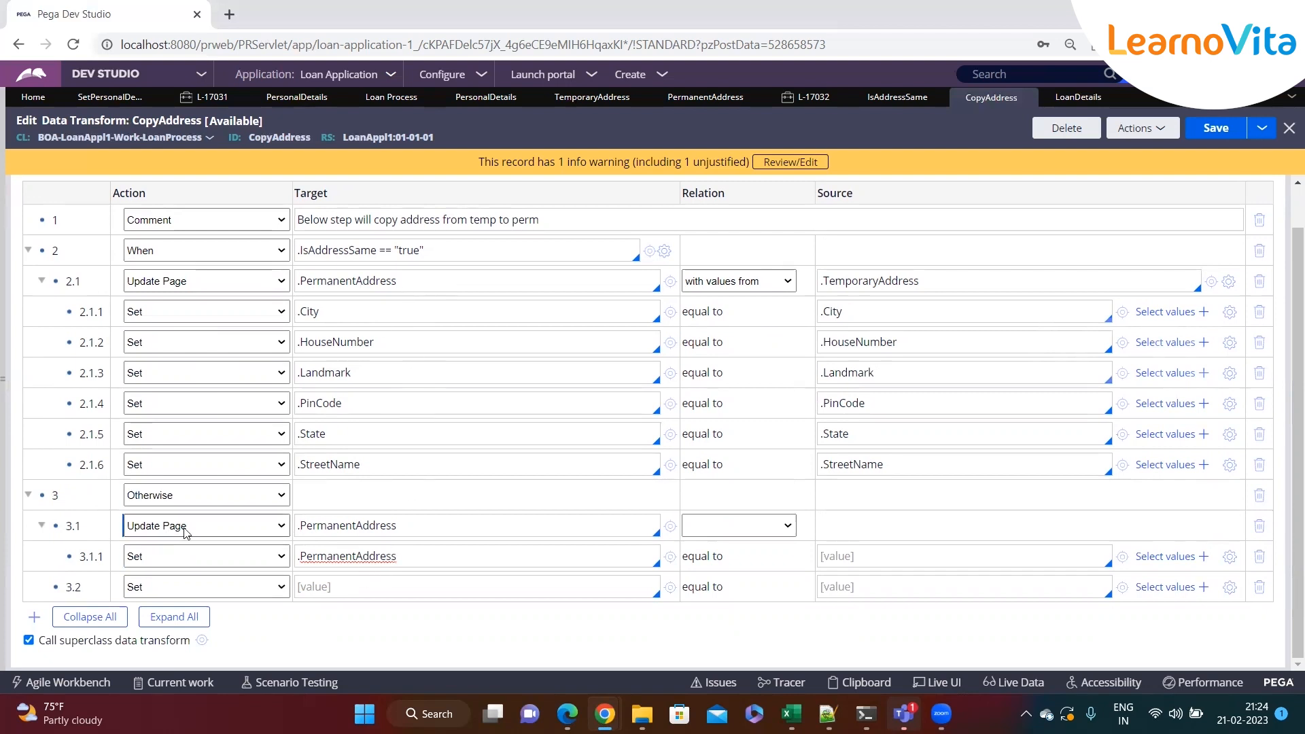
{"action": "left_click", "coordinate": [424, 525]}
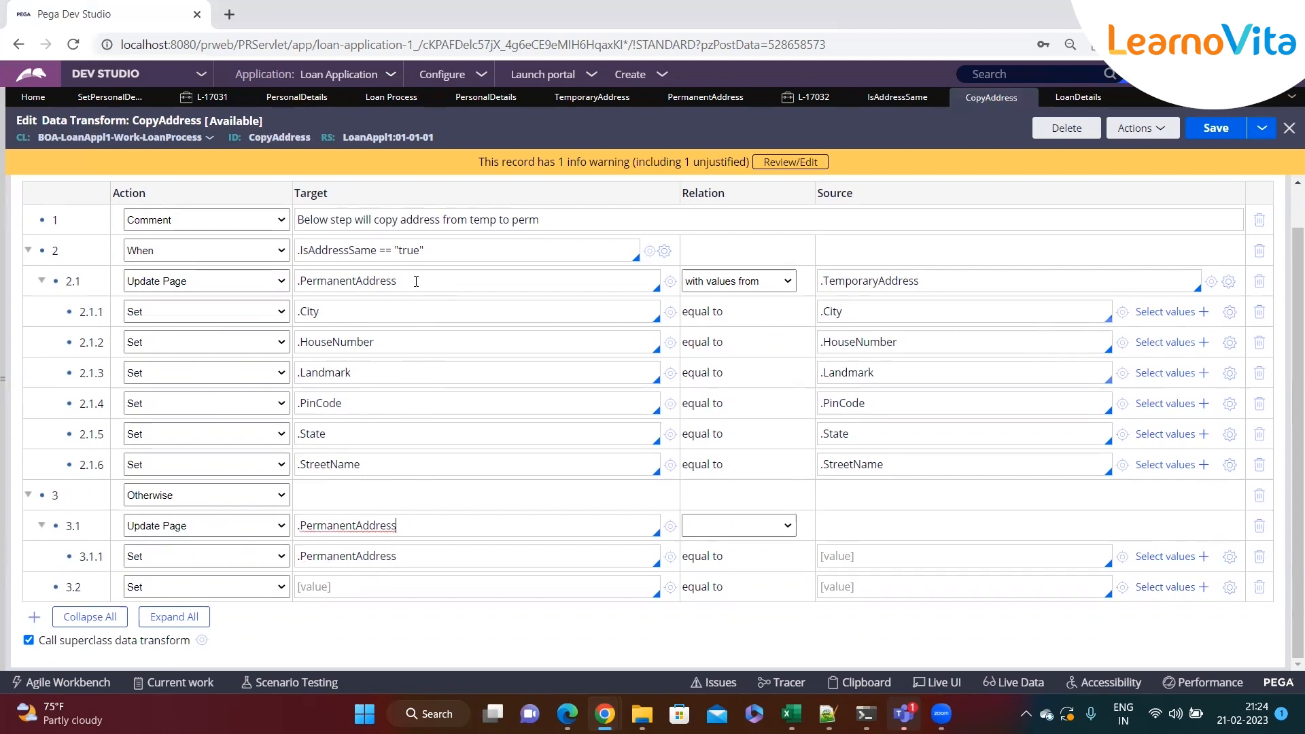
{"action": "triple_click", "coordinate": [348, 312]}
{"action": "triple_click", "coordinate": [376, 556]}
{"action": "key", "text": "ctrl+v"}
{"action": "left_click", "coordinate": [851, 558]}
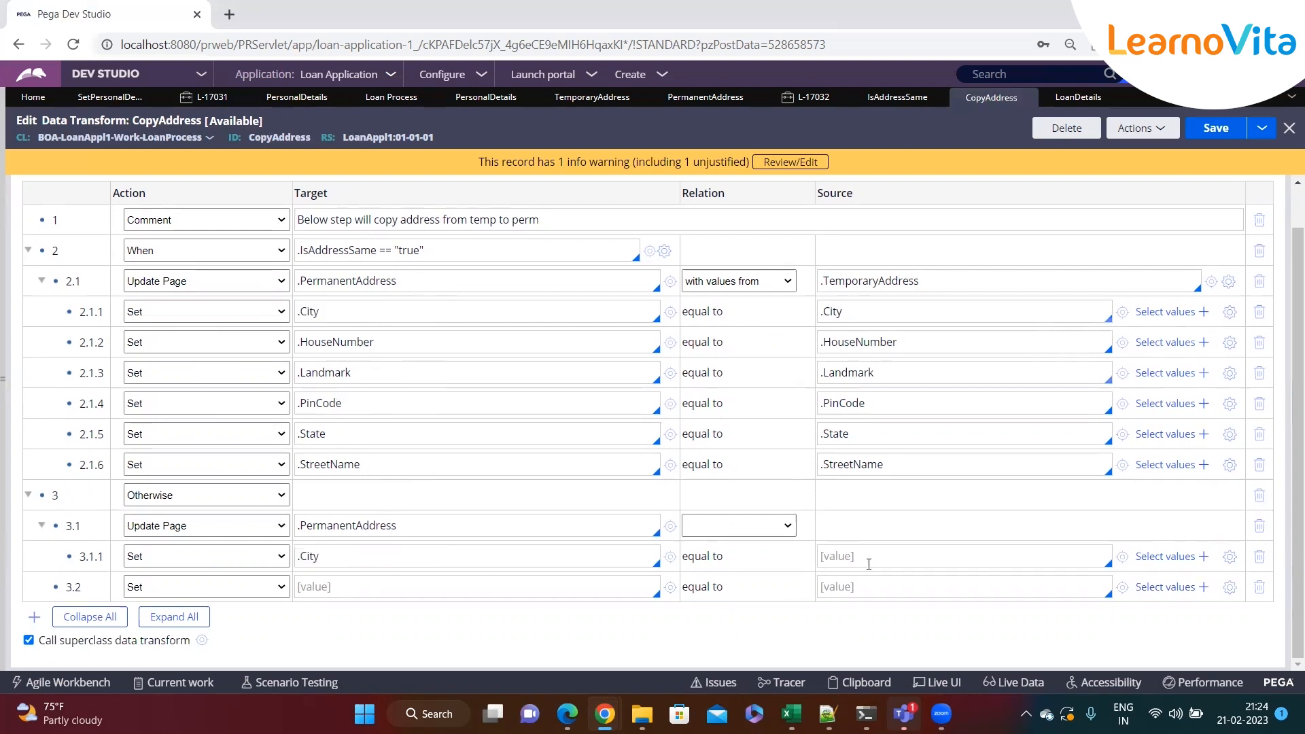
{"action": "type", "text": "\"\""}
Delete the extra empty rows under the Otherwise step and set step 3.1's action back to Remove
{"action": "left_click", "coordinate": [1262, 589]}
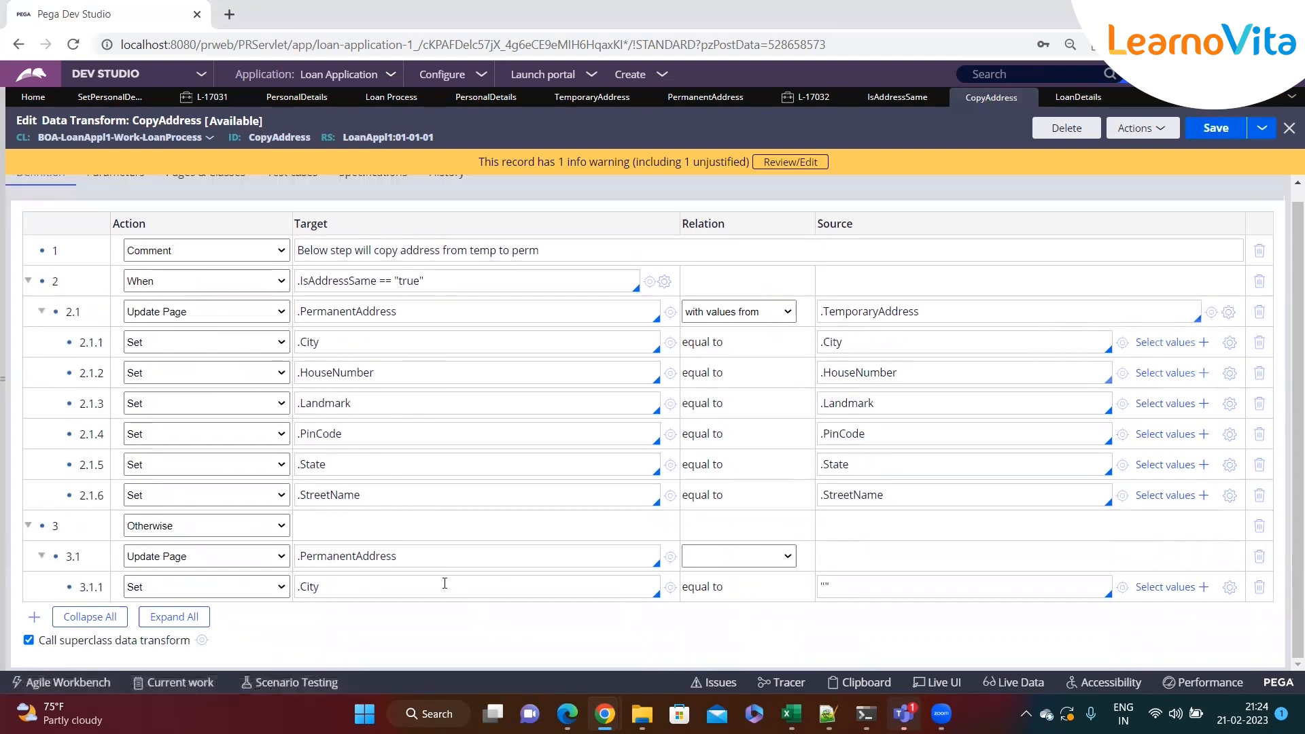
{"action": "left_click", "coordinate": [458, 586]}
{"action": "key", "text": "Return"}
{"action": "left_click", "coordinate": [1263, 619]}
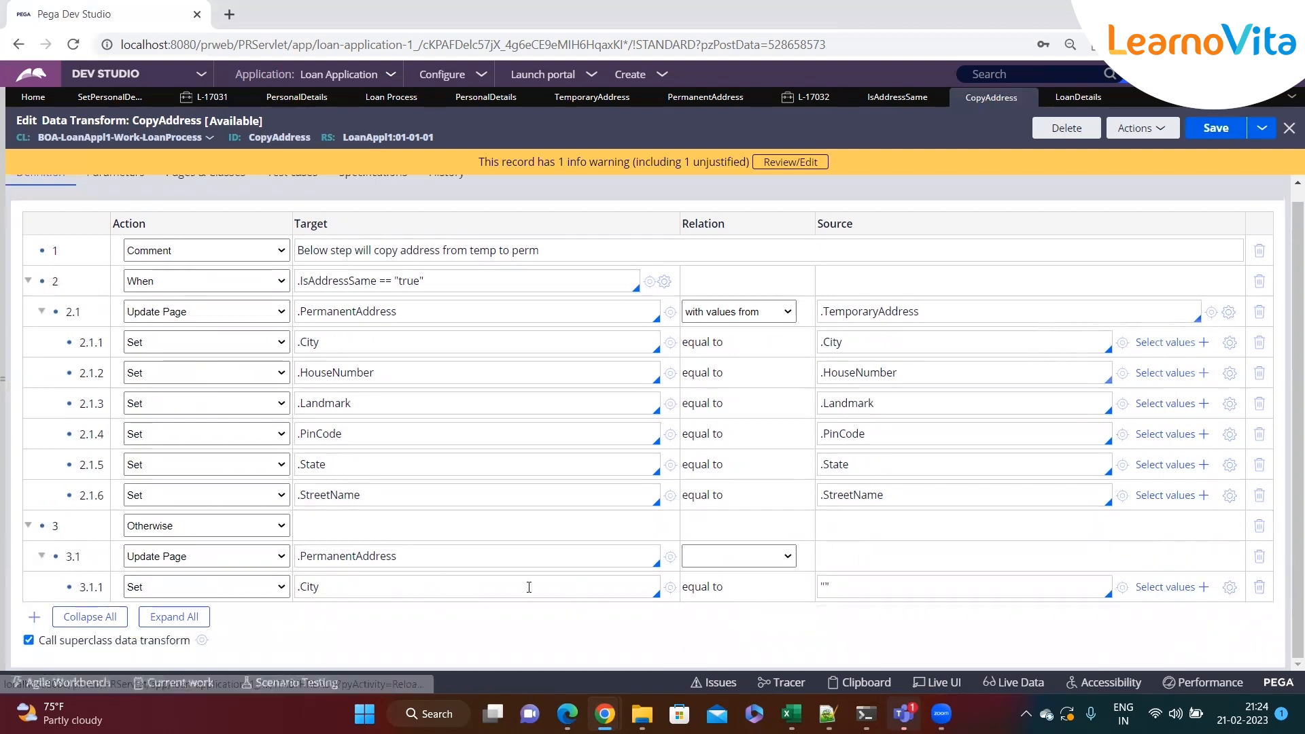
{"action": "left_click", "coordinate": [231, 556]}
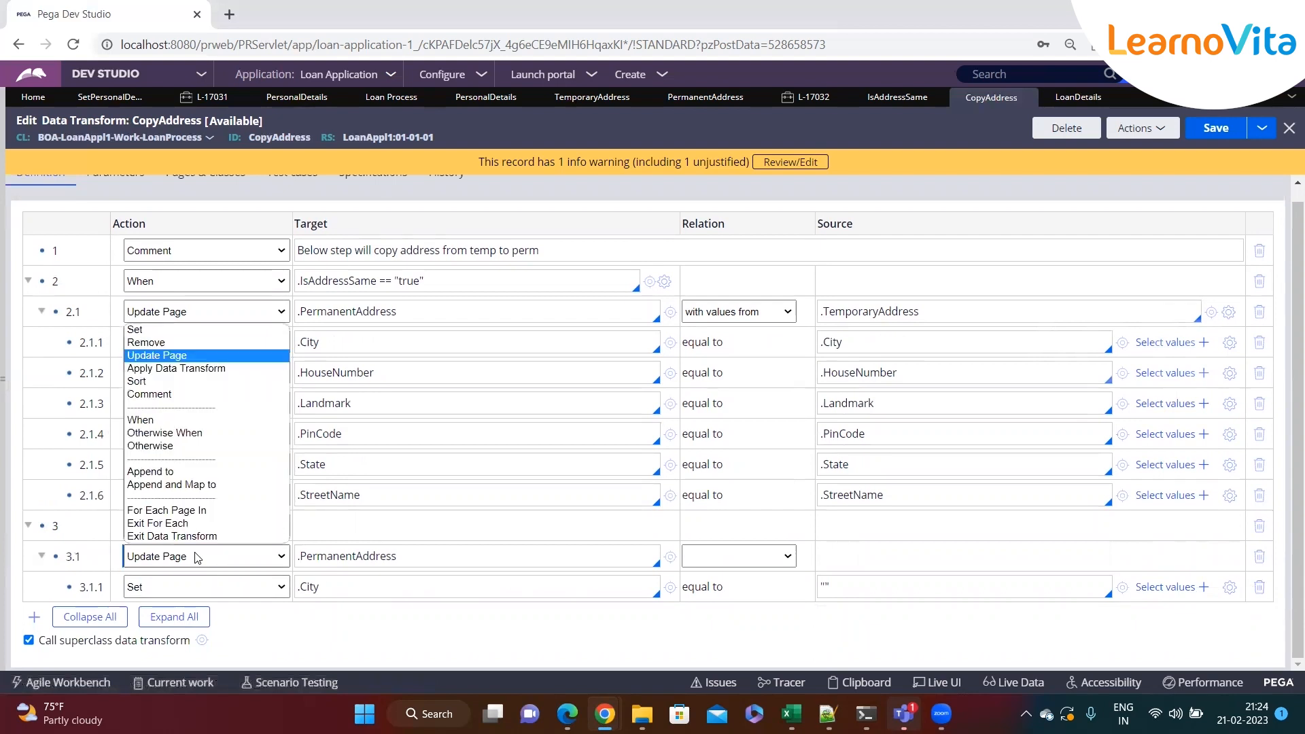
{"action": "left_click", "coordinate": [168, 346]}
{"action": "left_click", "coordinate": [718, 133]}
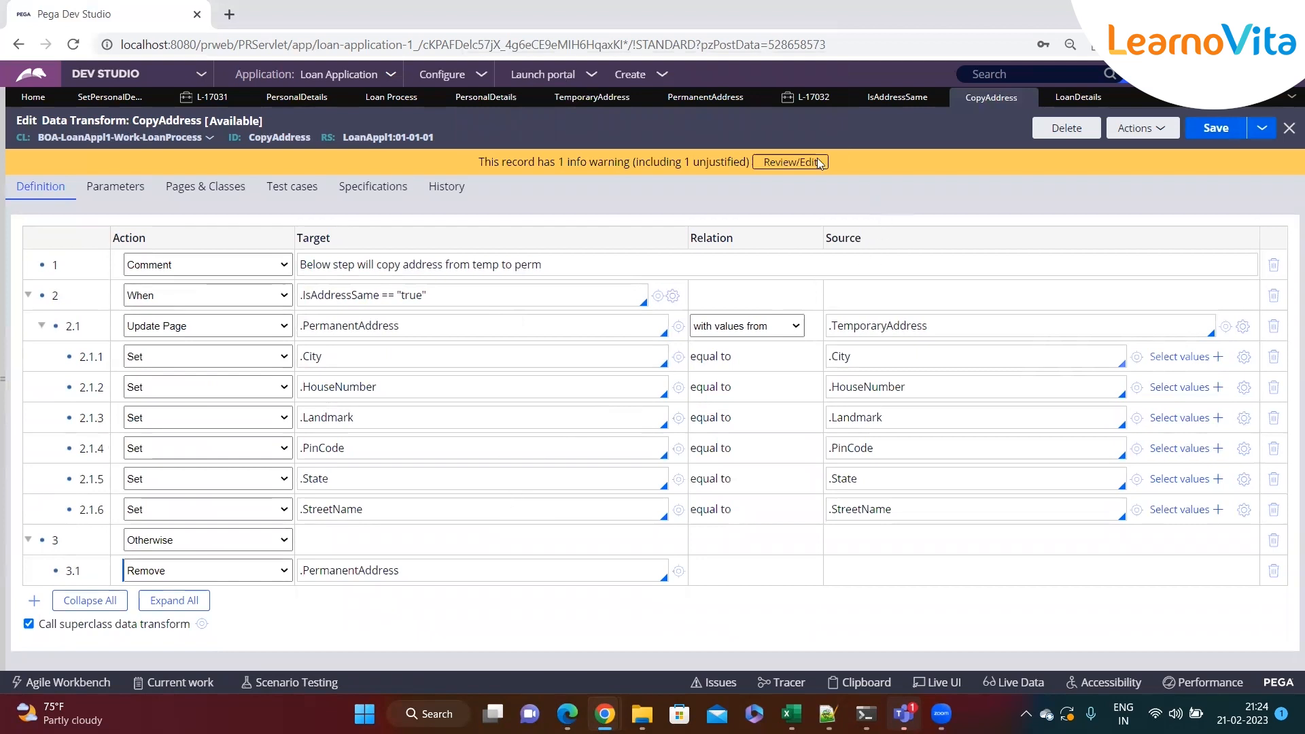
Switch to case L-17032, refresh it, and scroll to the temporary and permanent address sections
{"action": "left_click", "coordinate": [809, 97]}
{"action": "left_click", "coordinate": [272, 191]}
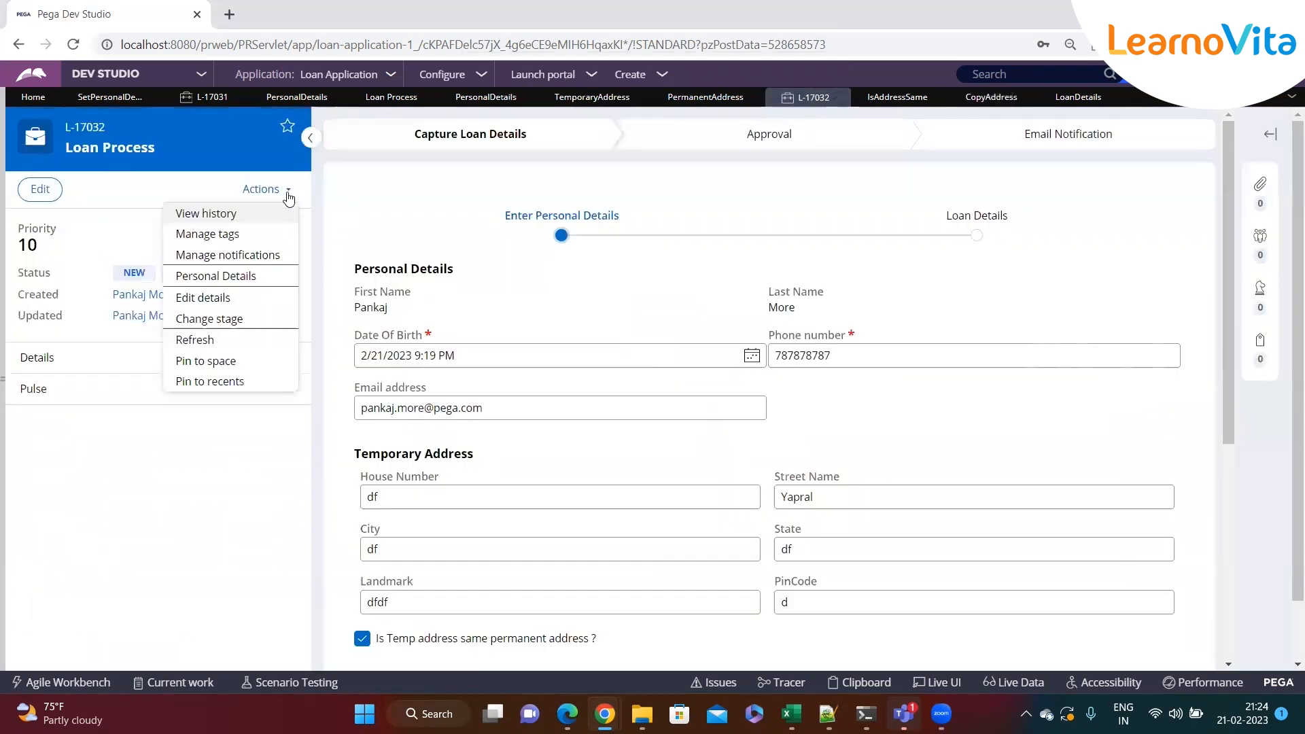
{"action": "left_click", "coordinate": [203, 341]}
{"action": "left_click", "coordinate": [852, 425]}
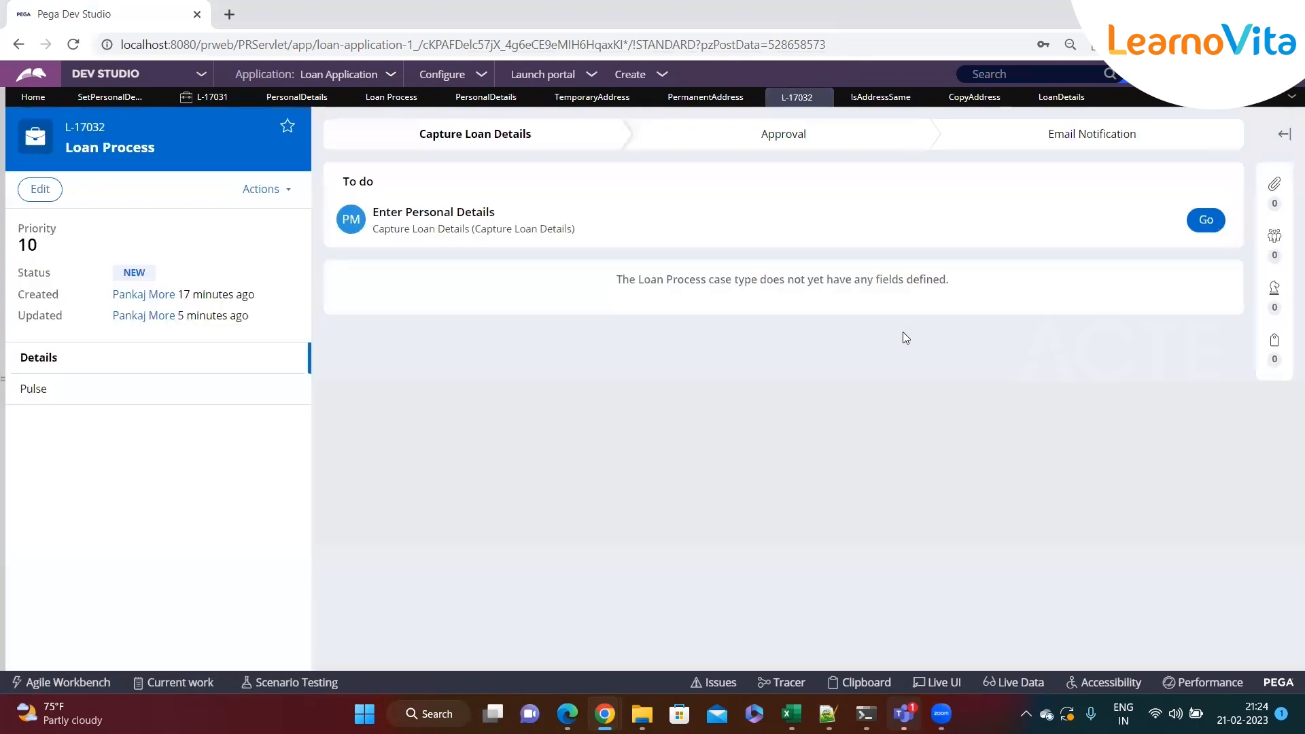
{"action": "left_click", "coordinate": [1207, 221]}
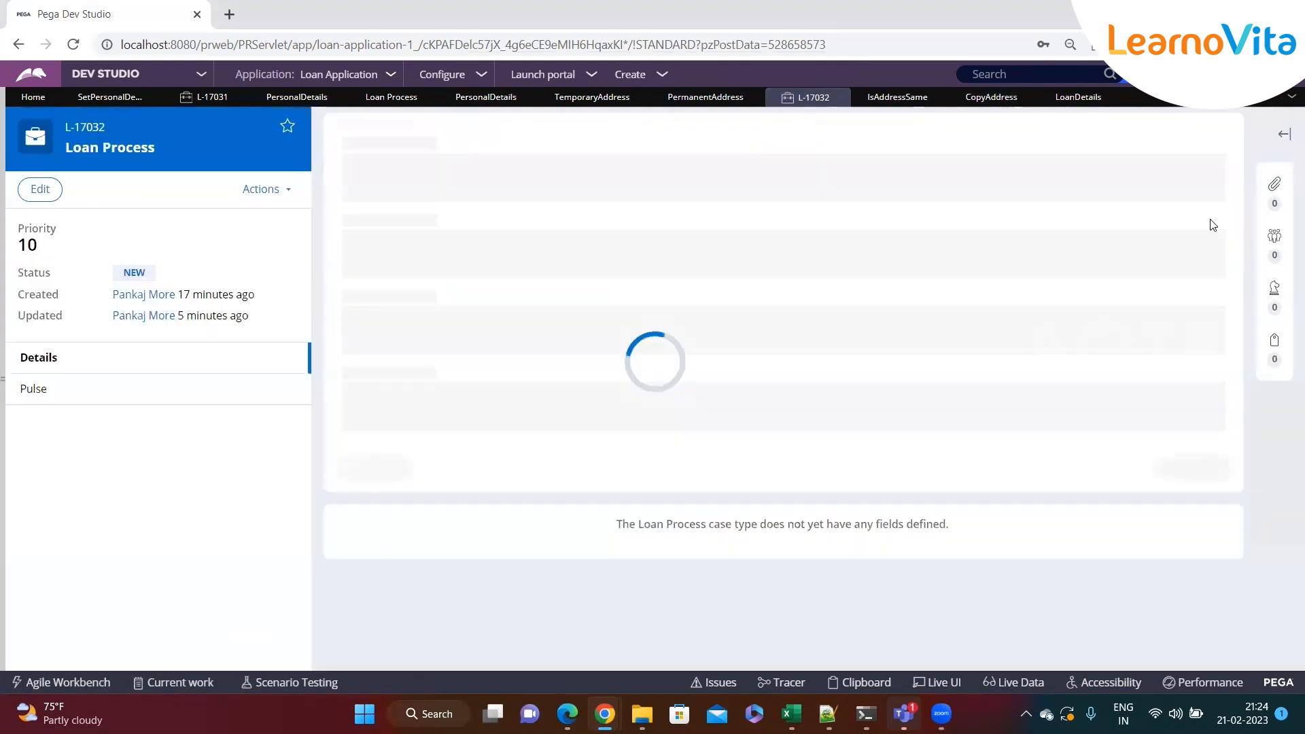
{"action": "scroll", "coordinate": [656, 401], "scroll_direction": "down", "scroll_amount": 3}
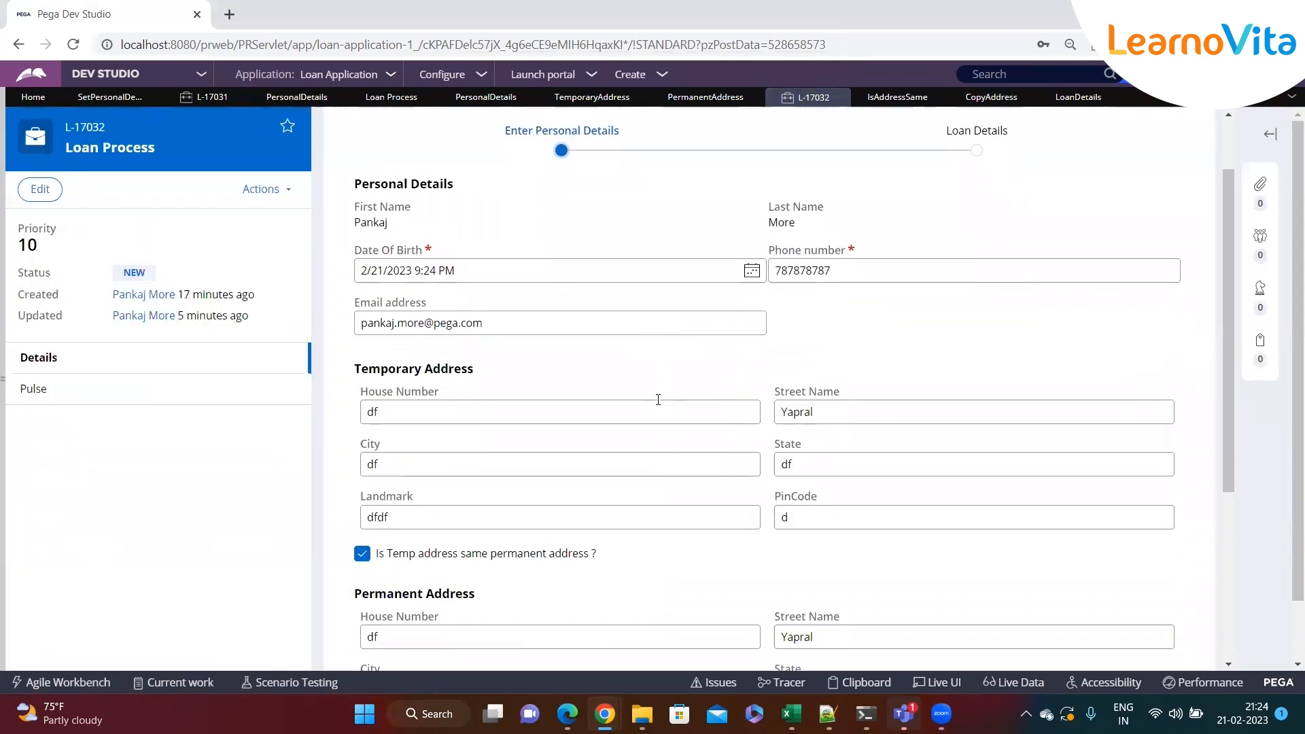
{"action": "scroll", "coordinate": [657, 406], "scroll_direction": "down", "scroll_amount": 2}
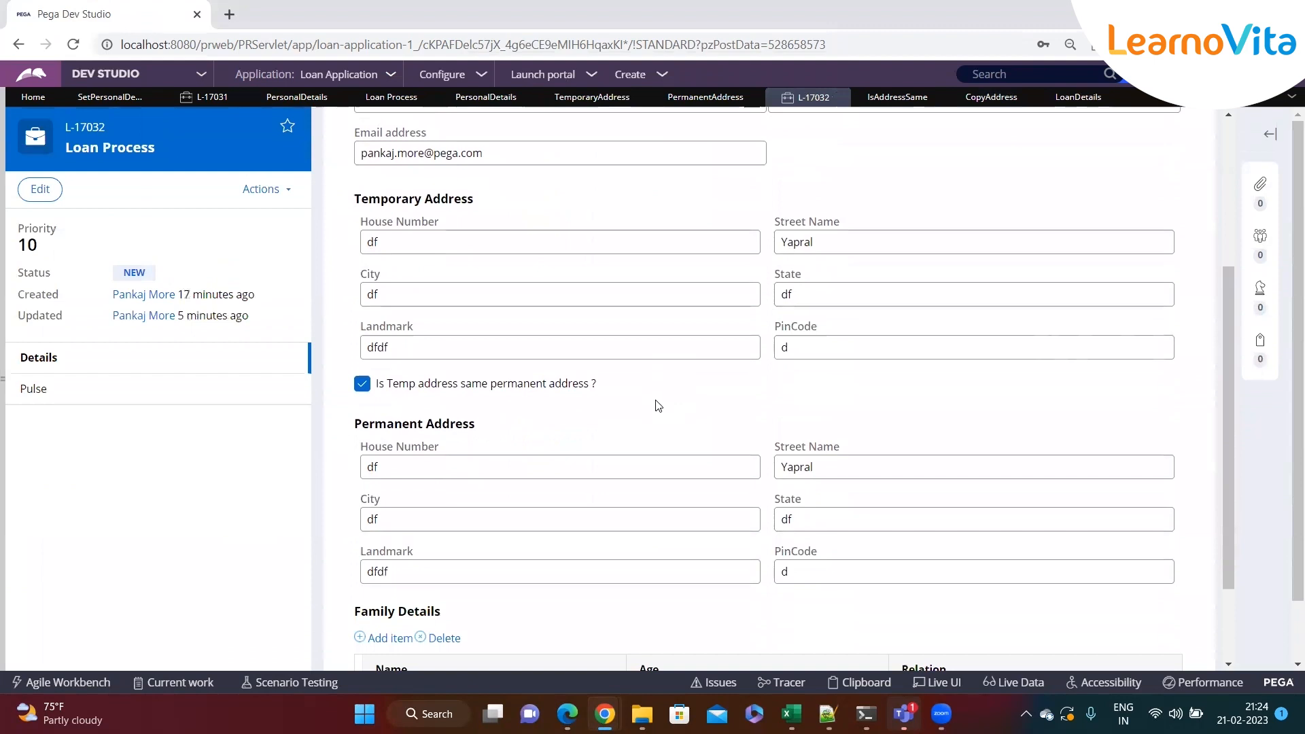
Toggle the 'Is Temp address same permanent address ?' checkbox off and on repeatedly, leaving it checked
{"action": "left_click", "coordinate": [362, 384]}
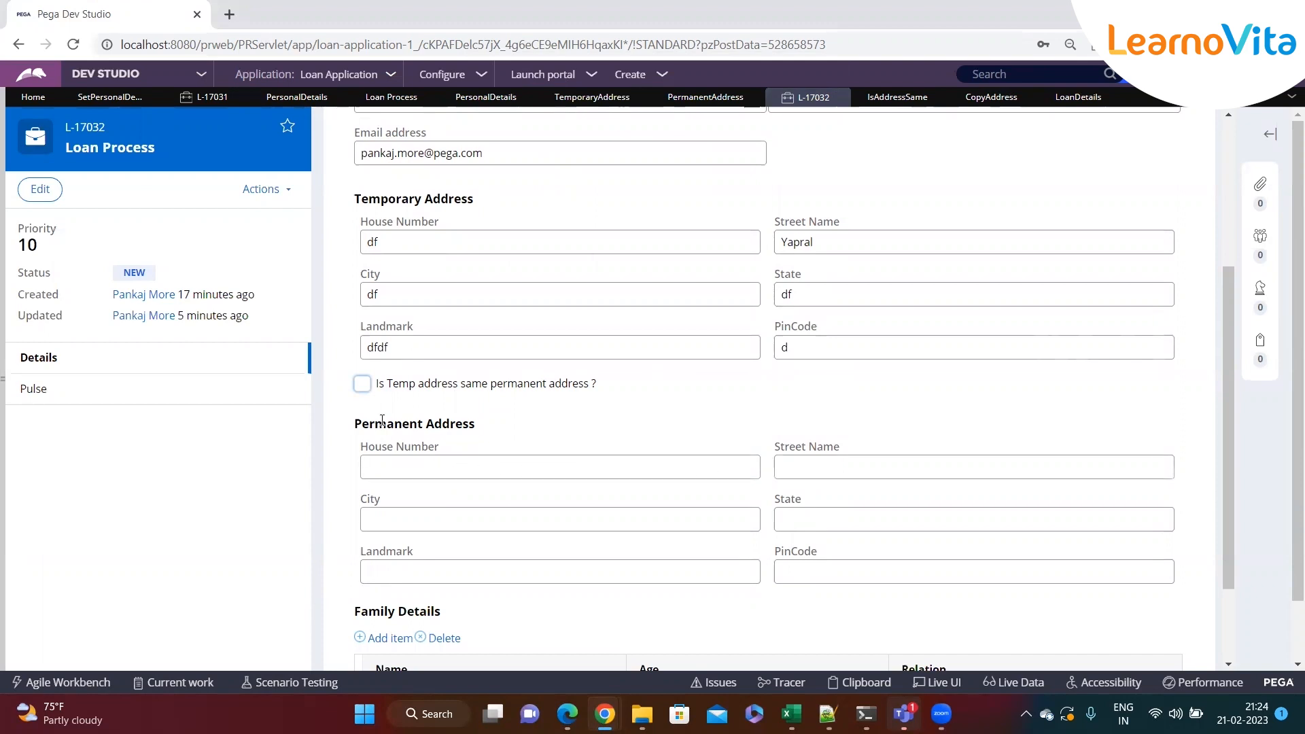
{"action": "left_click", "coordinate": [364, 386]}
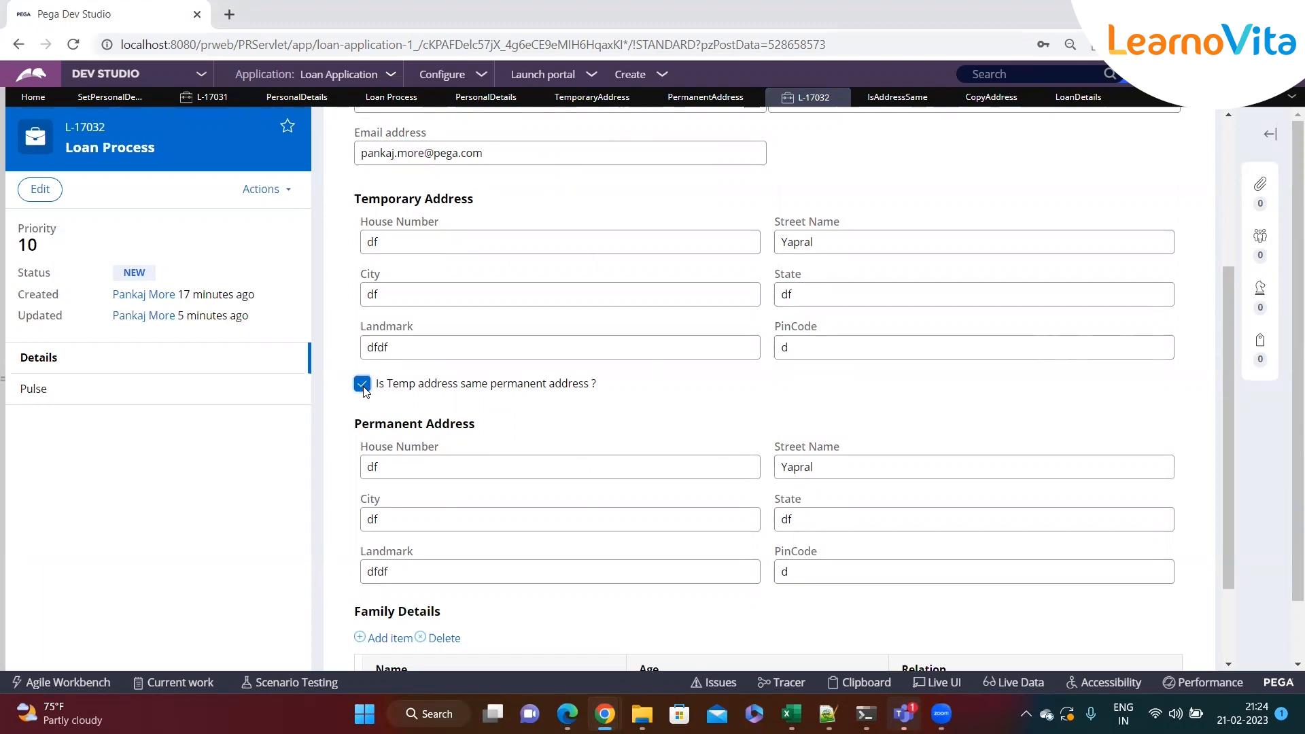
{"action": "left_click", "coordinate": [402, 569]}
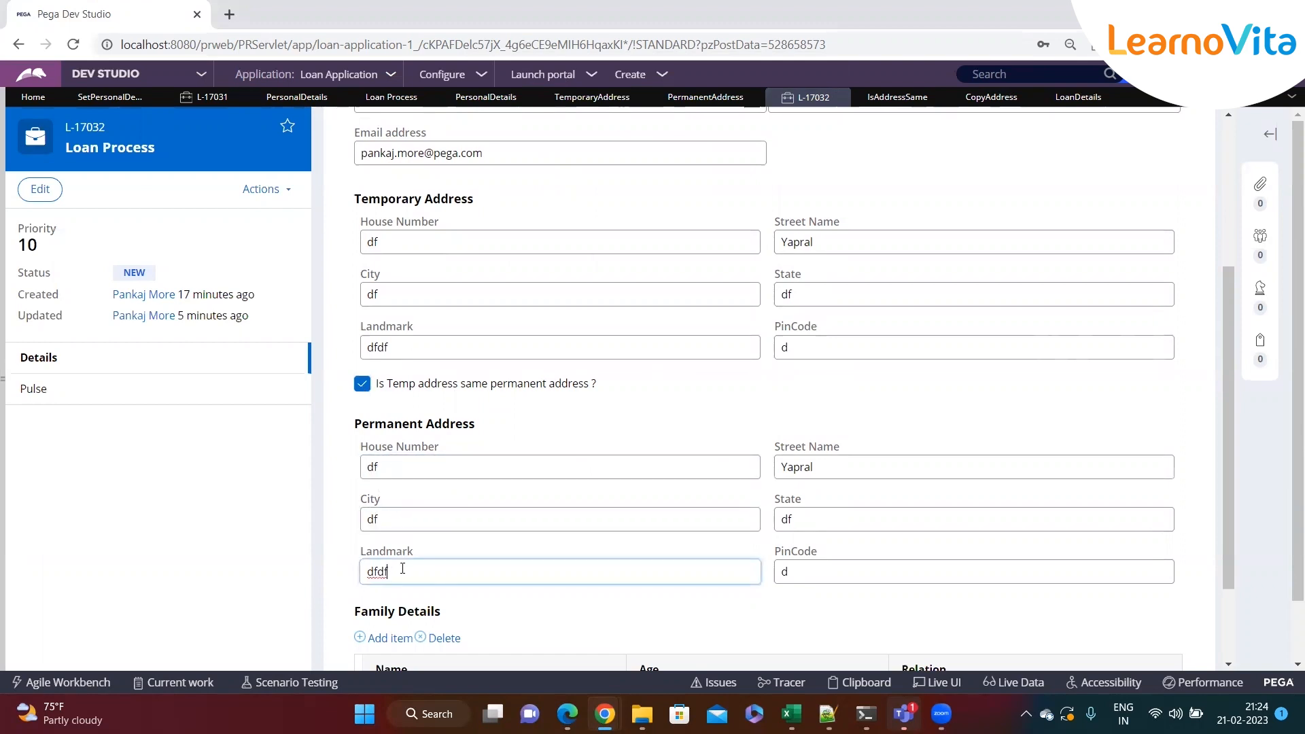
{"action": "left_click", "coordinate": [365, 385]}
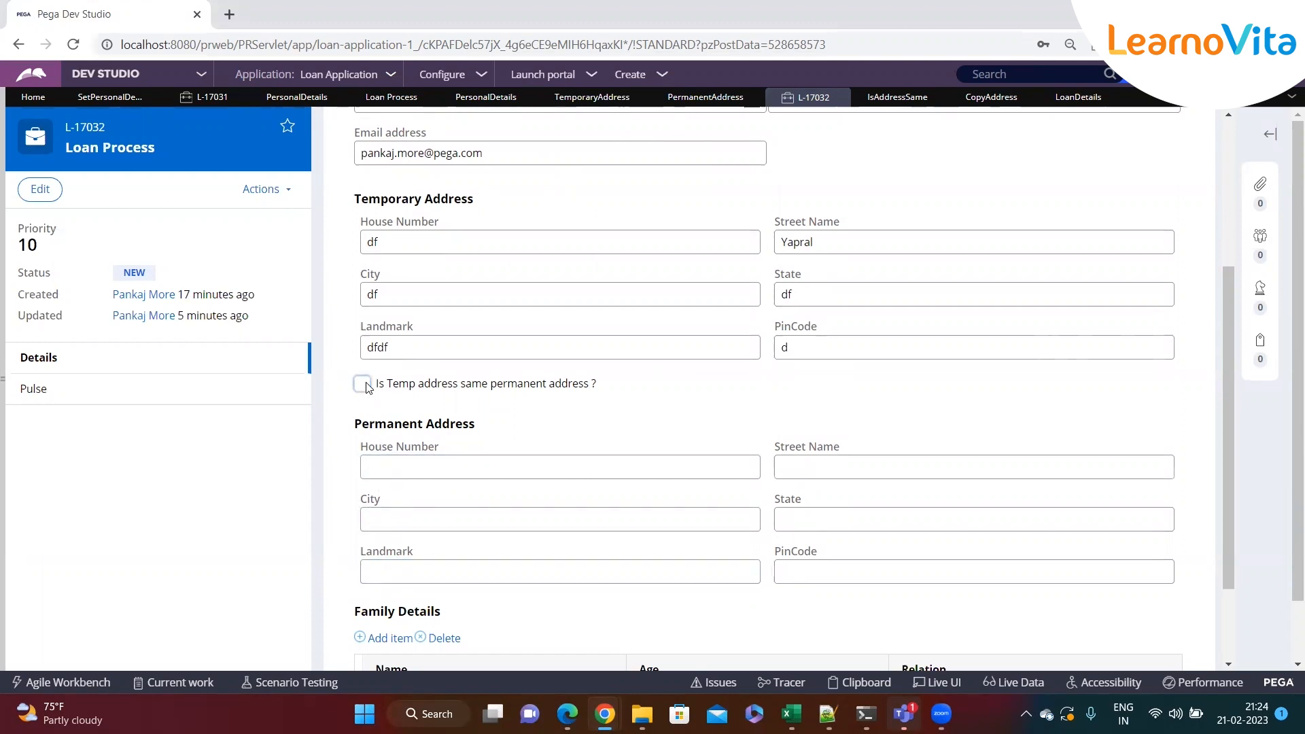
{"action": "left_click", "coordinate": [363, 385]}
{"action": "left_click", "coordinate": [363, 385]}
{"action": "left_click", "coordinate": [363, 385]}
{"action": "left_click", "coordinate": [363, 385]}
{"action": "left_click", "coordinate": [363, 385]}
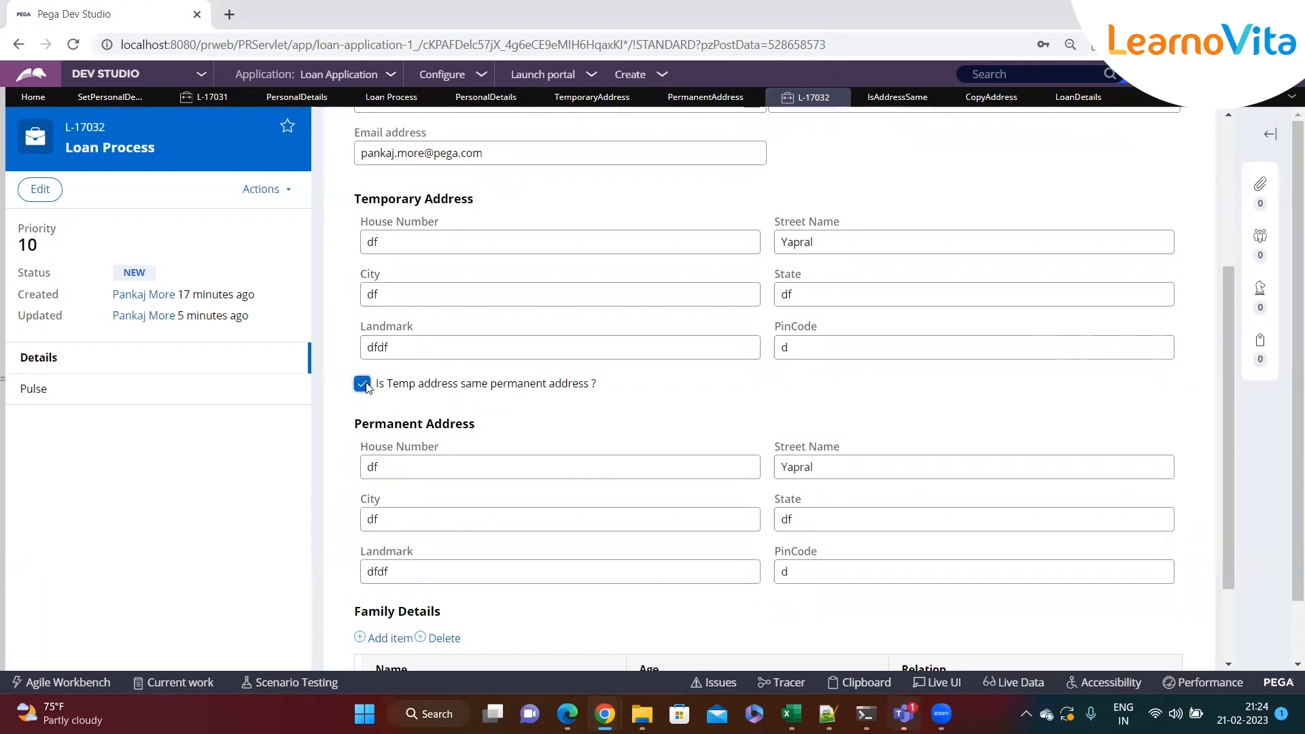
Uncheck the address-same checkbox and fill the permanent address fields with sdfsf, sdfsf, sfd, sdf, sfd and sf
{"action": "left_click", "coordinate": [396, 466]}
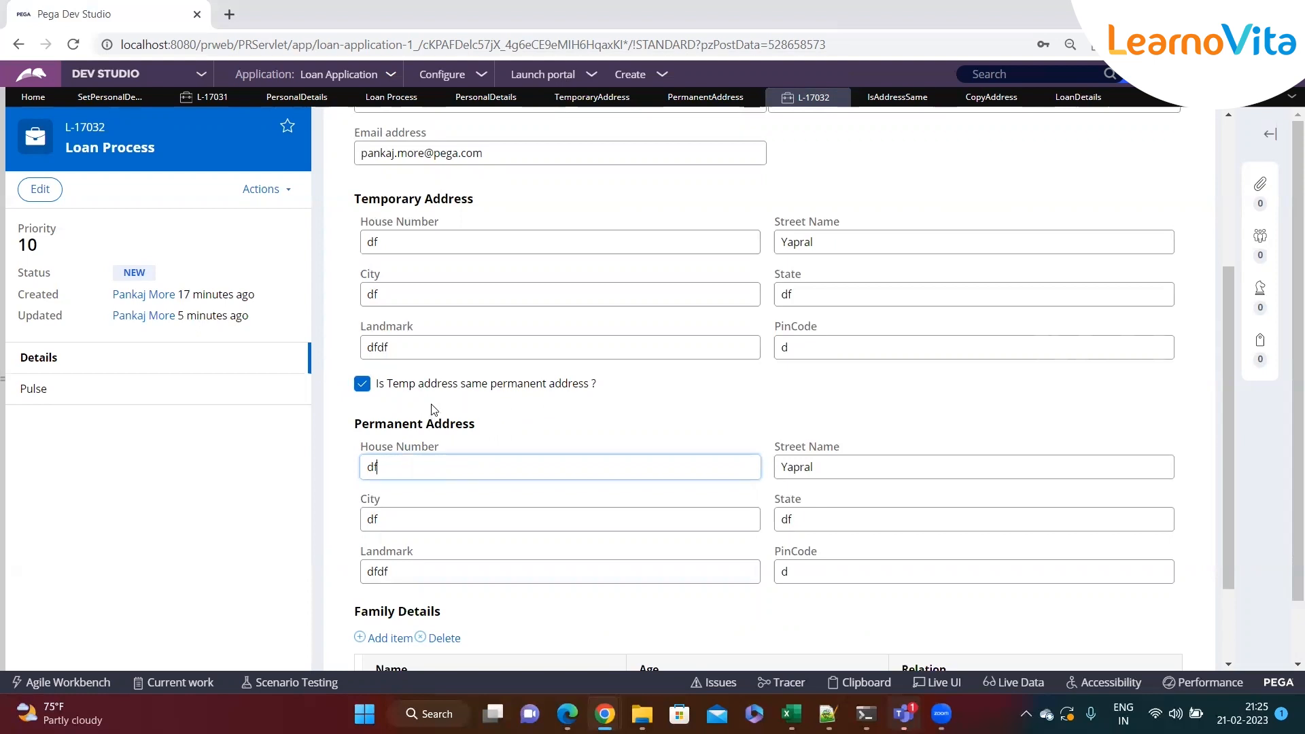
{"action": "left_click_drag", "start_coordinate": [636, 398], "coordinate": [382, 401]}
{"action": "left_click", "coordinate": [583, 406]}
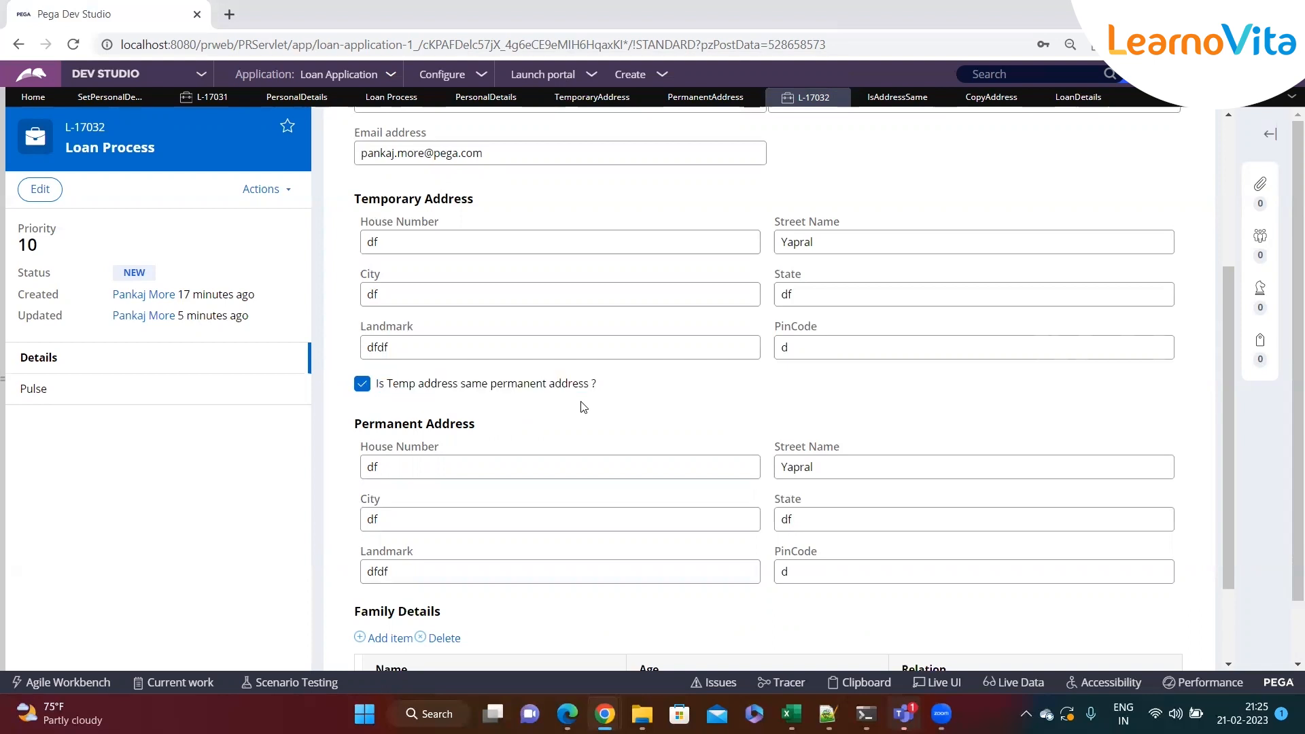
{"action": "left_click", "coordinate": [361, 384]}
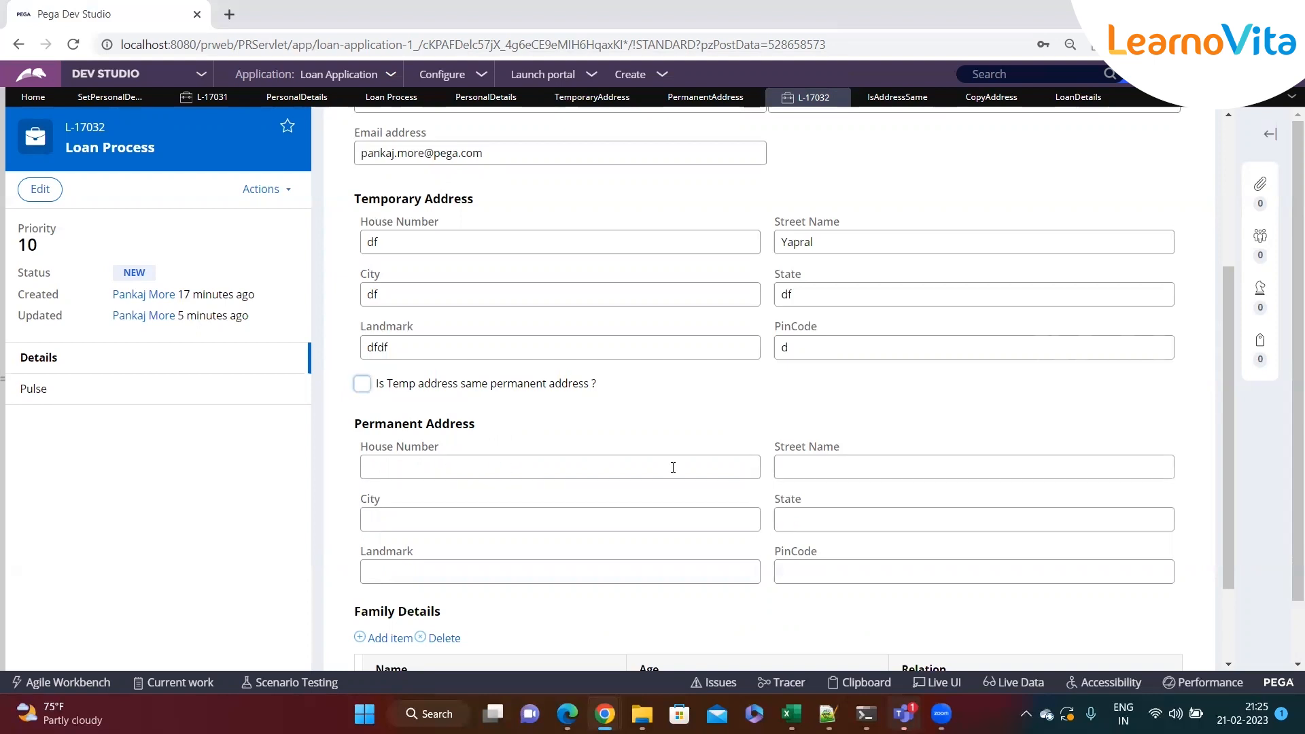
{"action": "left_click", "coordinate": [619, 469]}
{"action": "type", "text": "sdfsf"}
{"action": "key", "text": "Tab"}
{"action": "type", "text": "sdfsf"}
{"action": "key", "text": "Tab"}
{"action": "type", "text": "sfd"}
{"action": "key", "text": "Tab"}
{"action": "type", "text": "sdf"}
{"action": "key", "text": "Tab"}
{"action": "type", "text": "sfd"}
{"action": "key", "text": "Tab"}
{"action": "type", "text": "sf"}
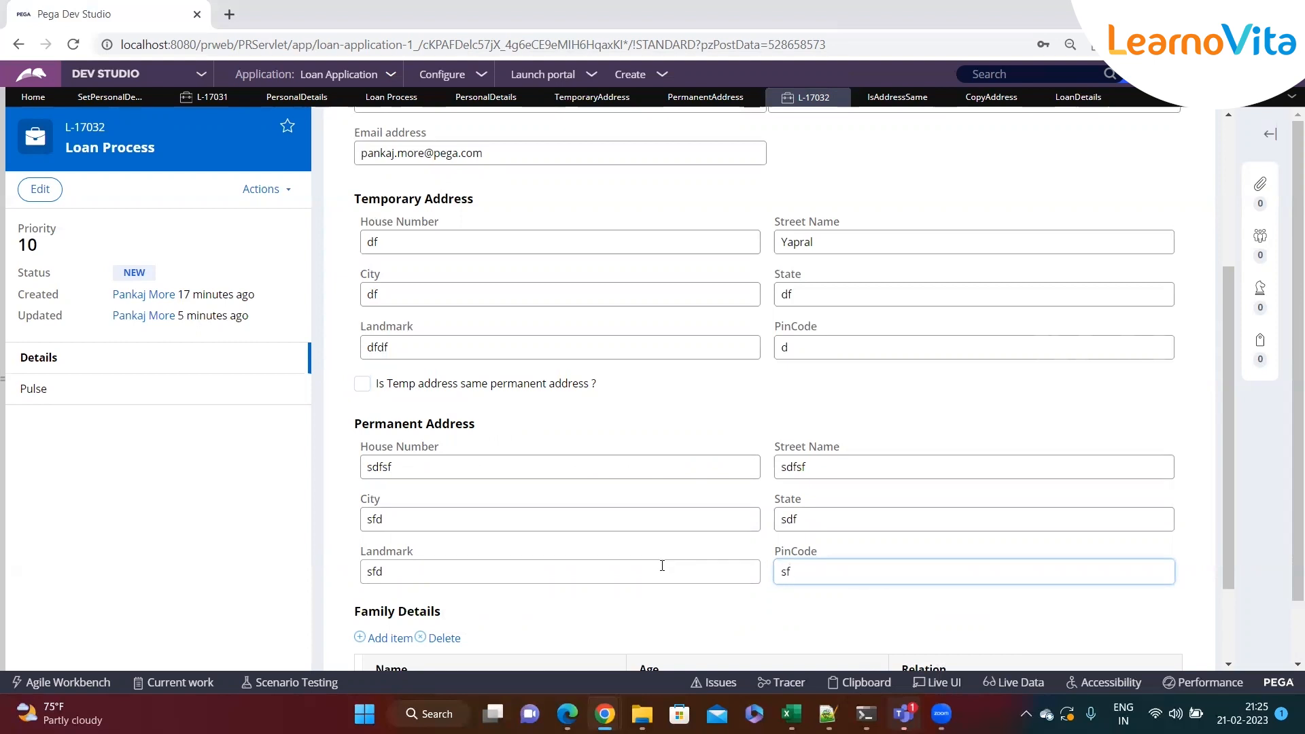
Check the 'Is Temp address same permanent address ?' checkbox again
{"action": "left_click", "coordinate": [439, 468]}
{"action": "left_click", "coordinate": [429, 518]}
{"action": "left_click", "coordinate": [422, 565]}
{"action": "left_click", "coordinate": [877, 469]}
{"action": "left_click", "coordinate": [848, 521]}
{"action": "left_click", "coordinate": [843, 561]}
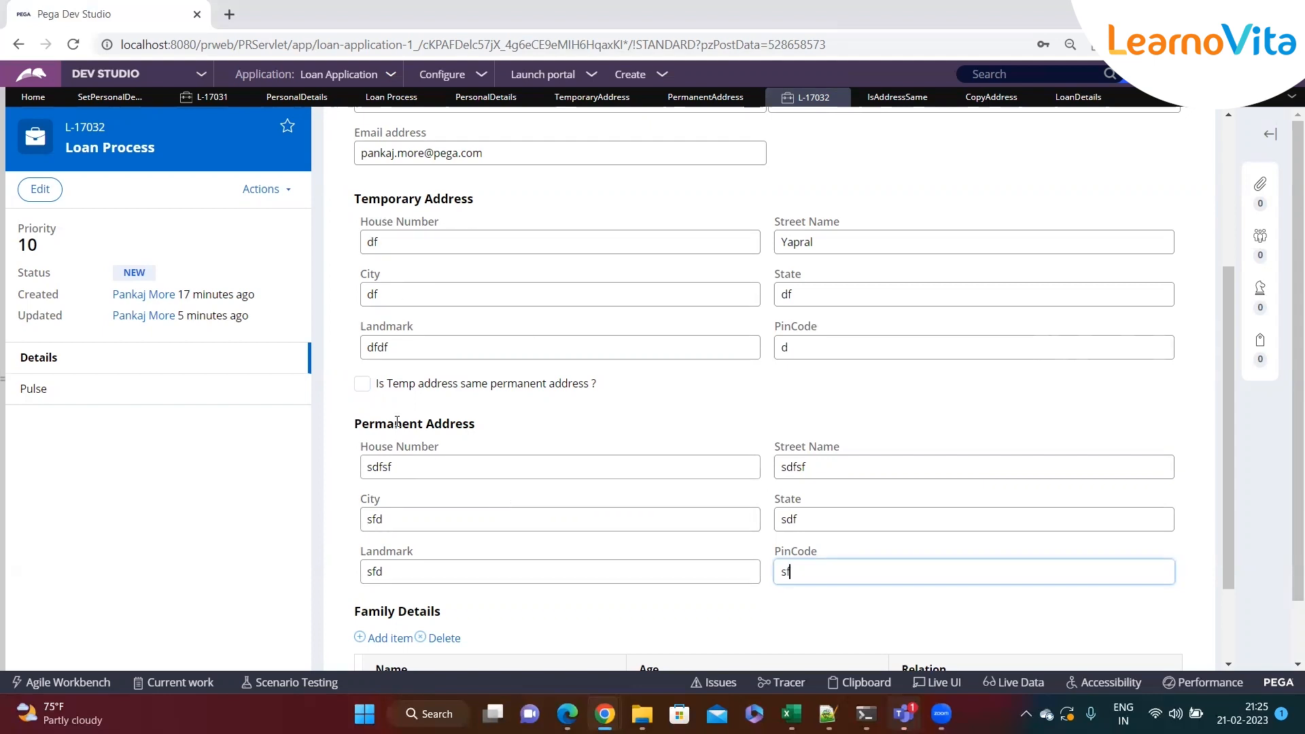
{"action": "left_click", "coordinate": [363, 384]}
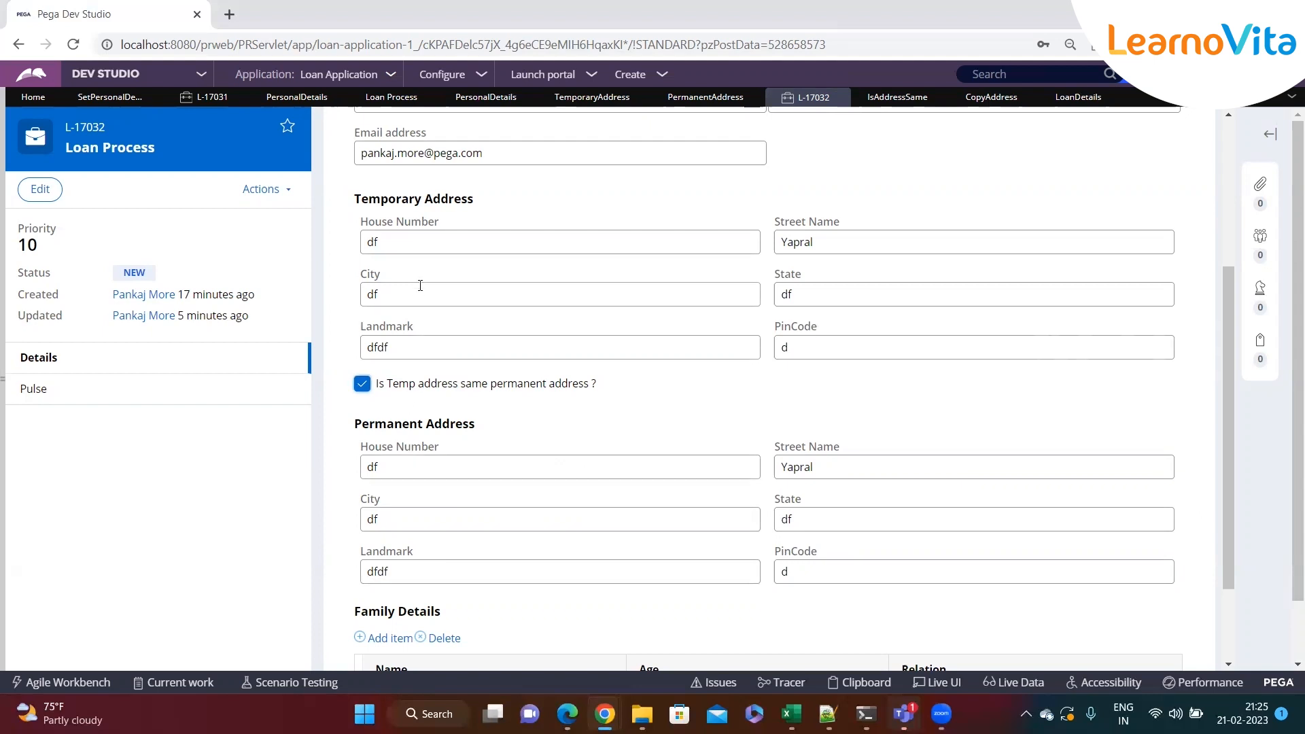
{"action": "left_click_drag", "start_coordinate": [411, 243], "coordinate": [353, 251]}
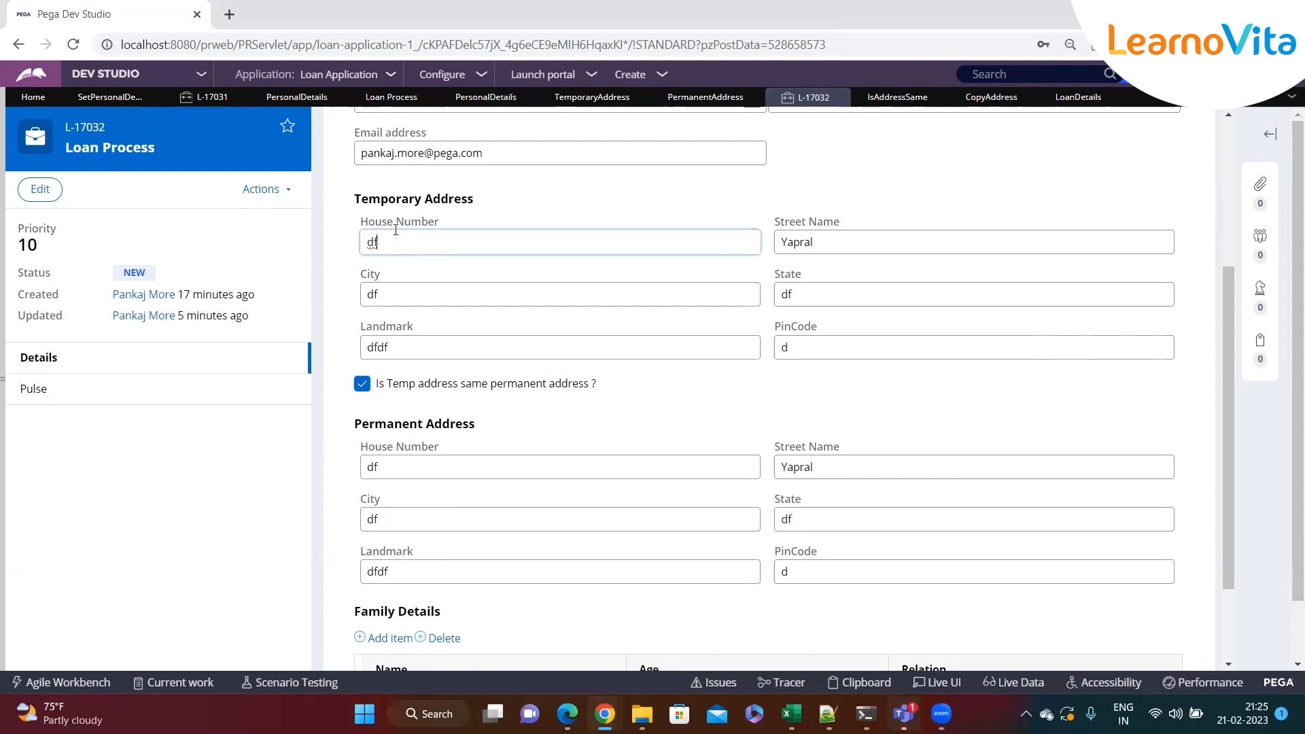
{"action": "left_click_drag", "start_coordinate": [361, 200], "coordinate": [502, 204]}
{"action": "left_click", "coordinate": [458, 260]}
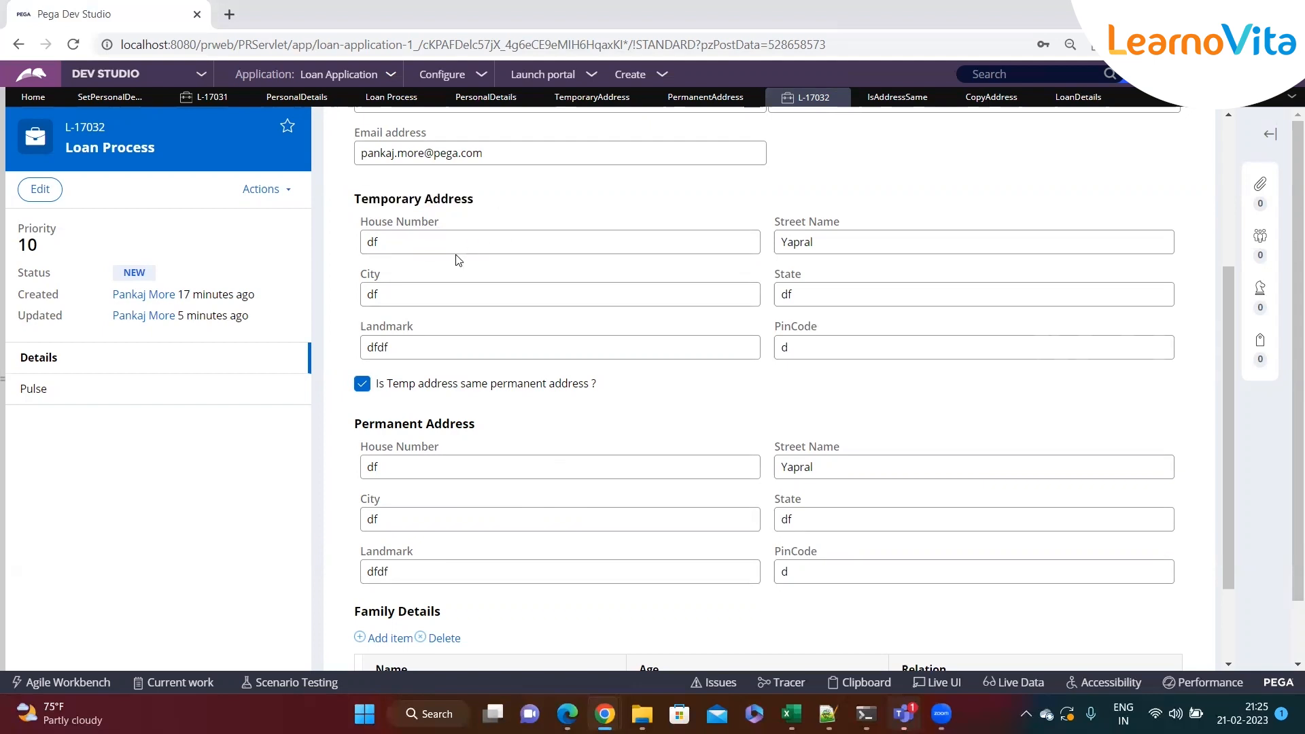
Return to the CopyAddress data transform and review the When step's action options
{"action": "left_click", "coordinate": [992, 97]}
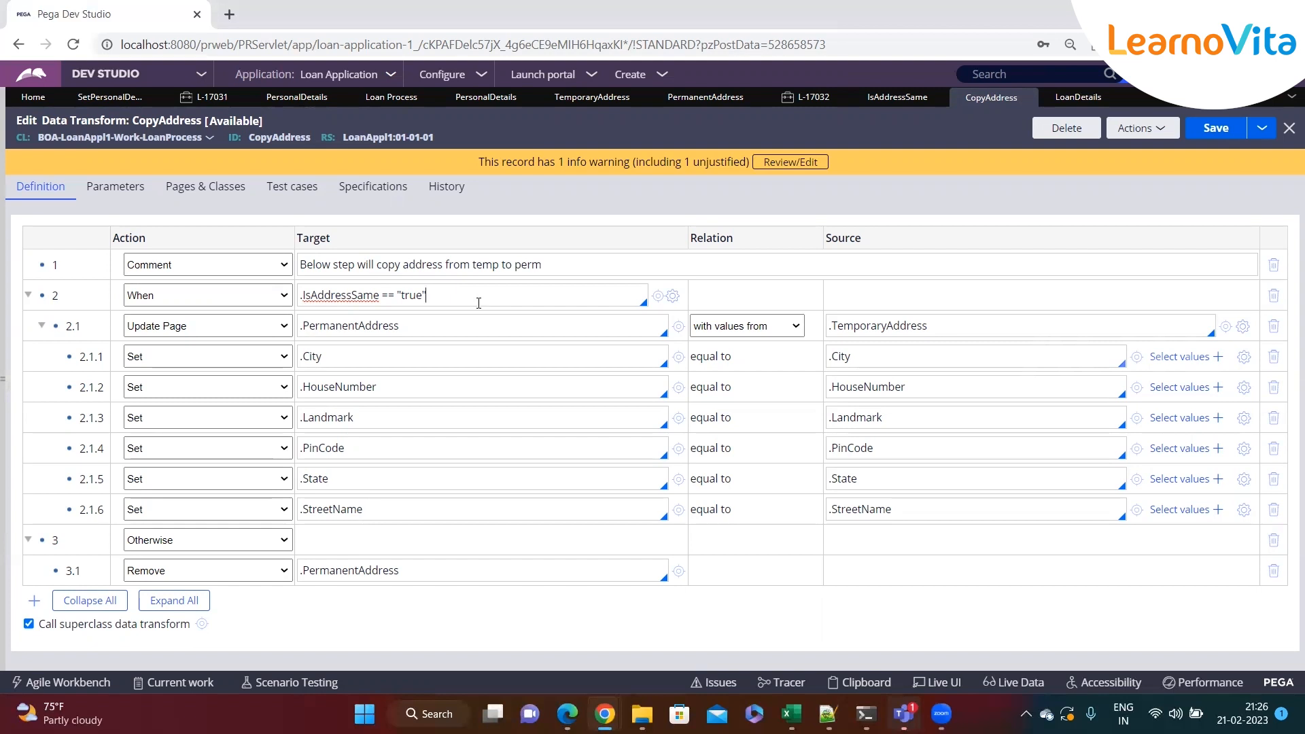
{"action": "left_click", "coordinate": [235, 297]}
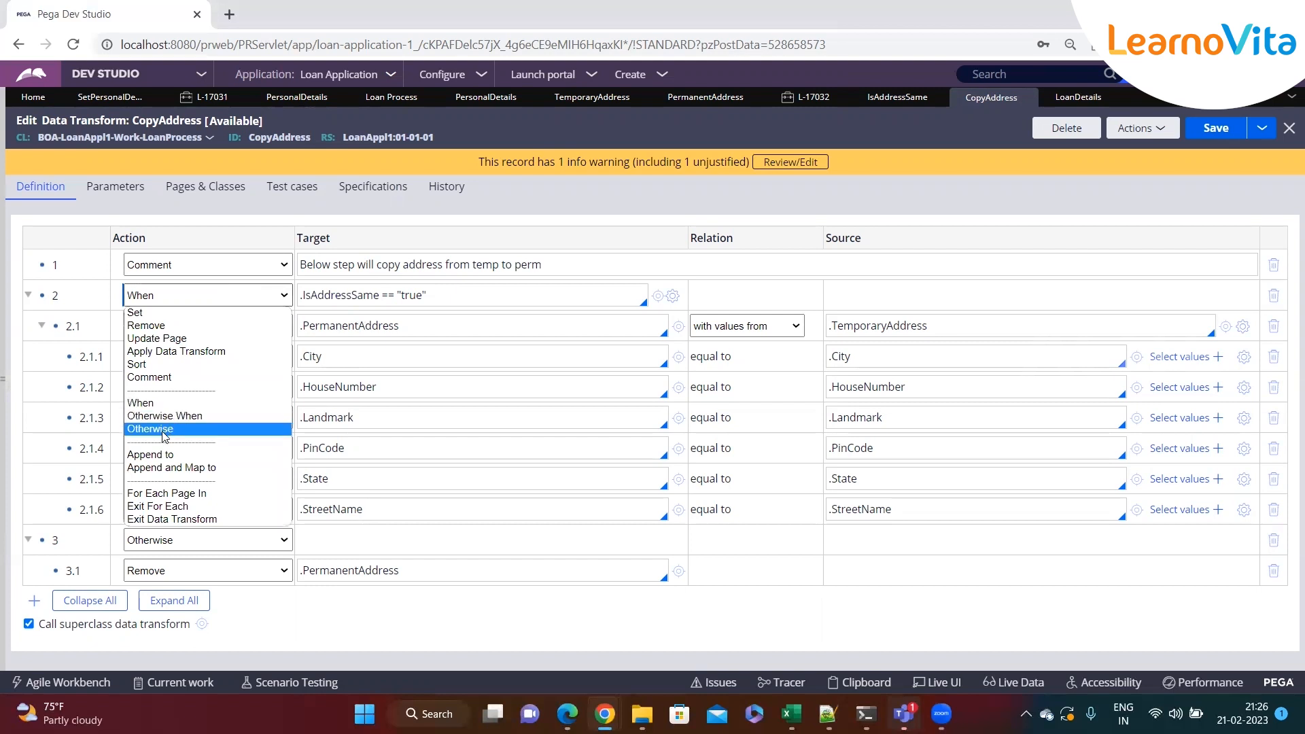
{"action": "left_click", "coordinate": [428, 395]}
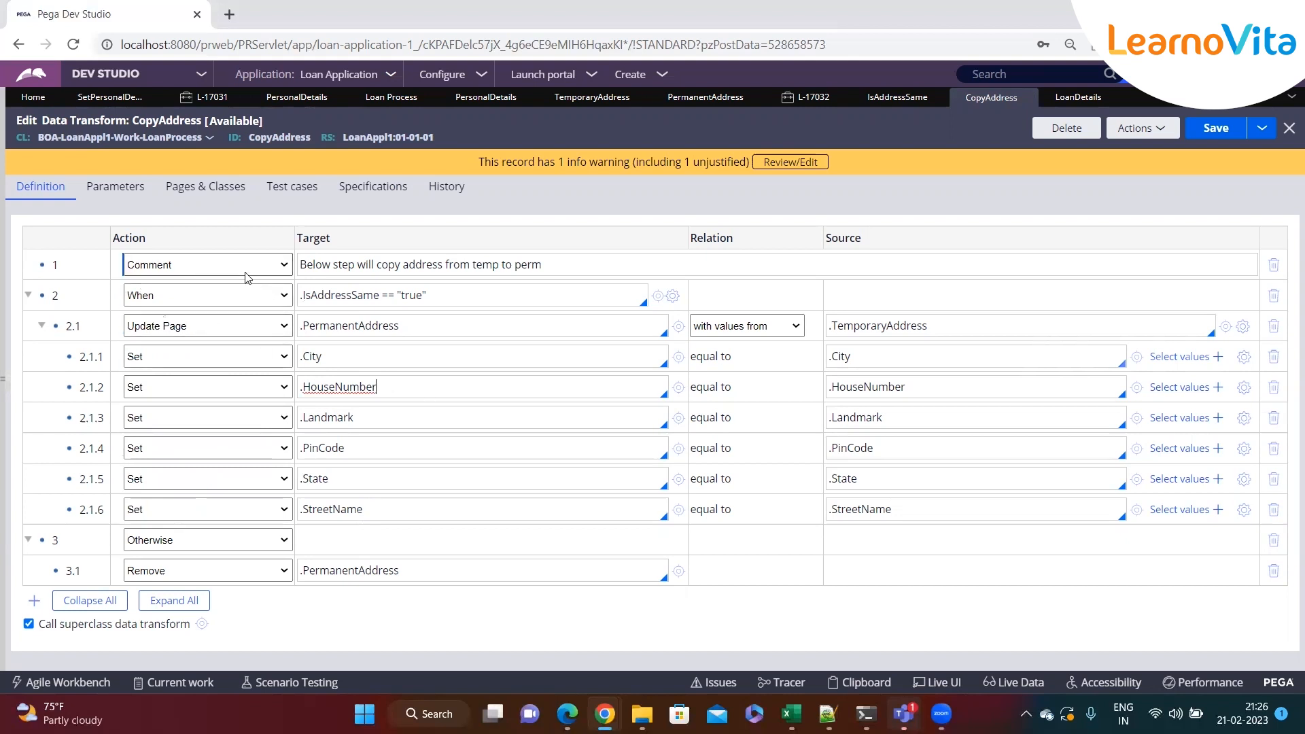
{"action": "left_click", "coordinate": [548, 271]}
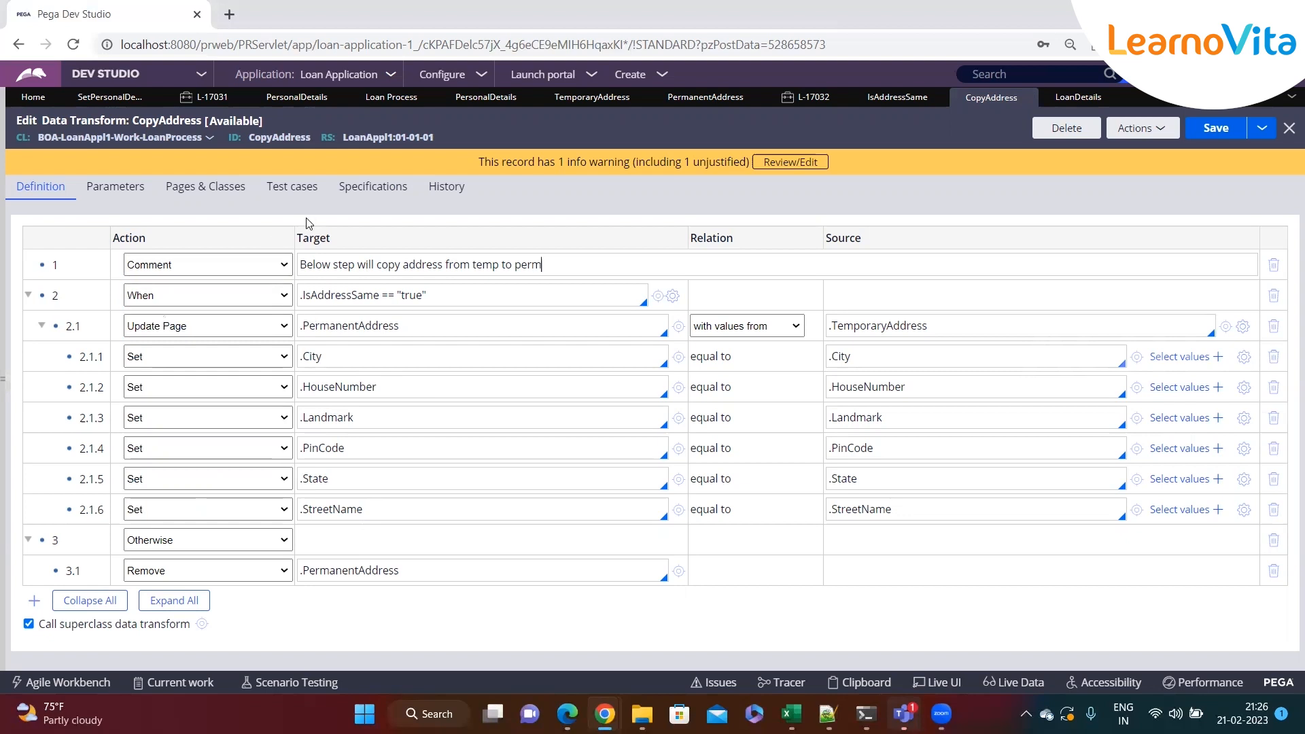
{"action": "right_click", "coordinate": [42, 295]}
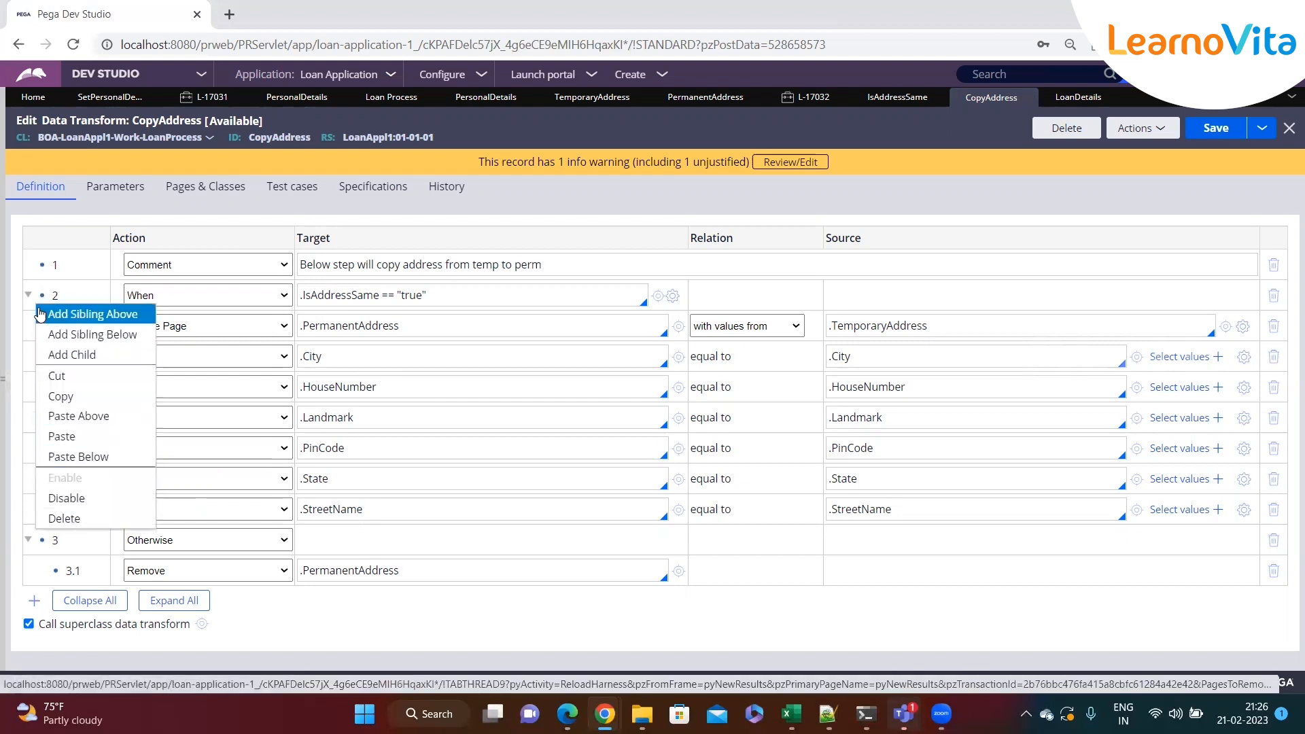
{"action": "left_click", "coordinate": [64, 504]}
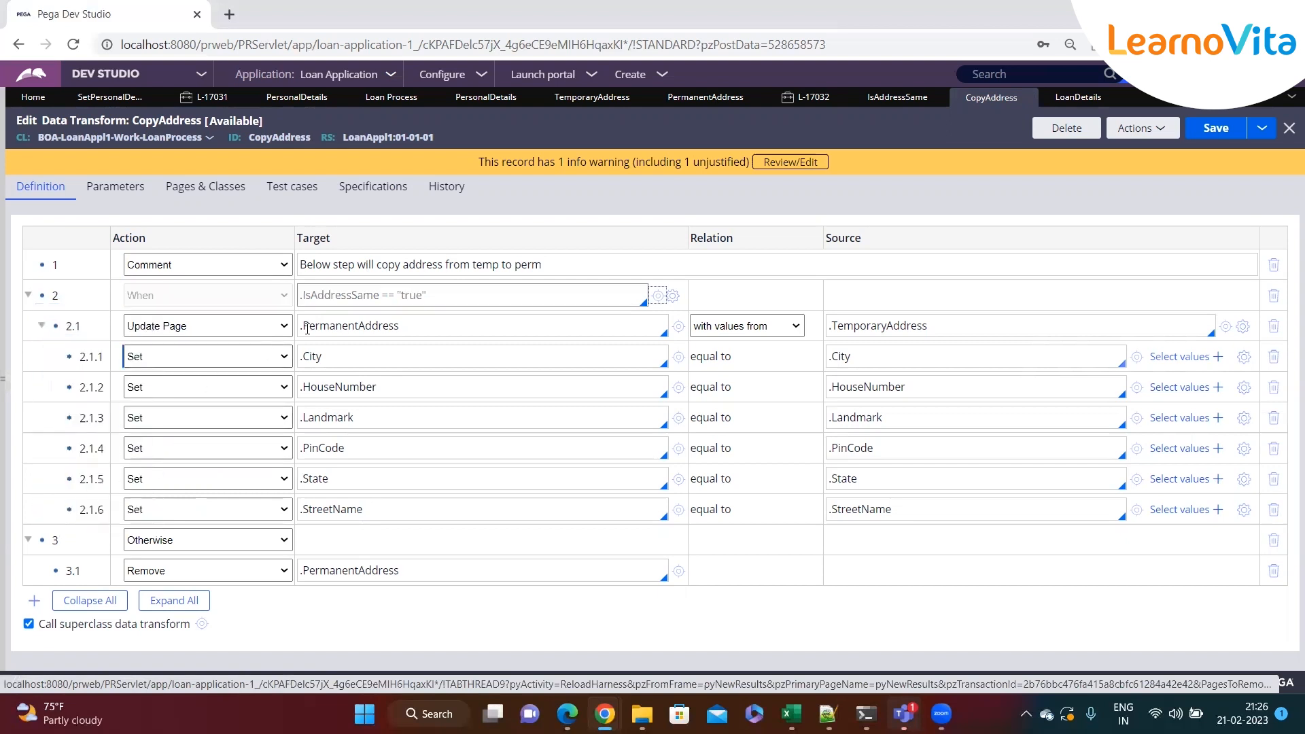
{"action": "right_click", "coordinate": [37, 299]}
{"action": "left_click", "coordinate": [75, 478]}
{"action": "double_click", "coordinate": [589, 272]}
{"action": "triple_click", "coordinate": [589, 272]}
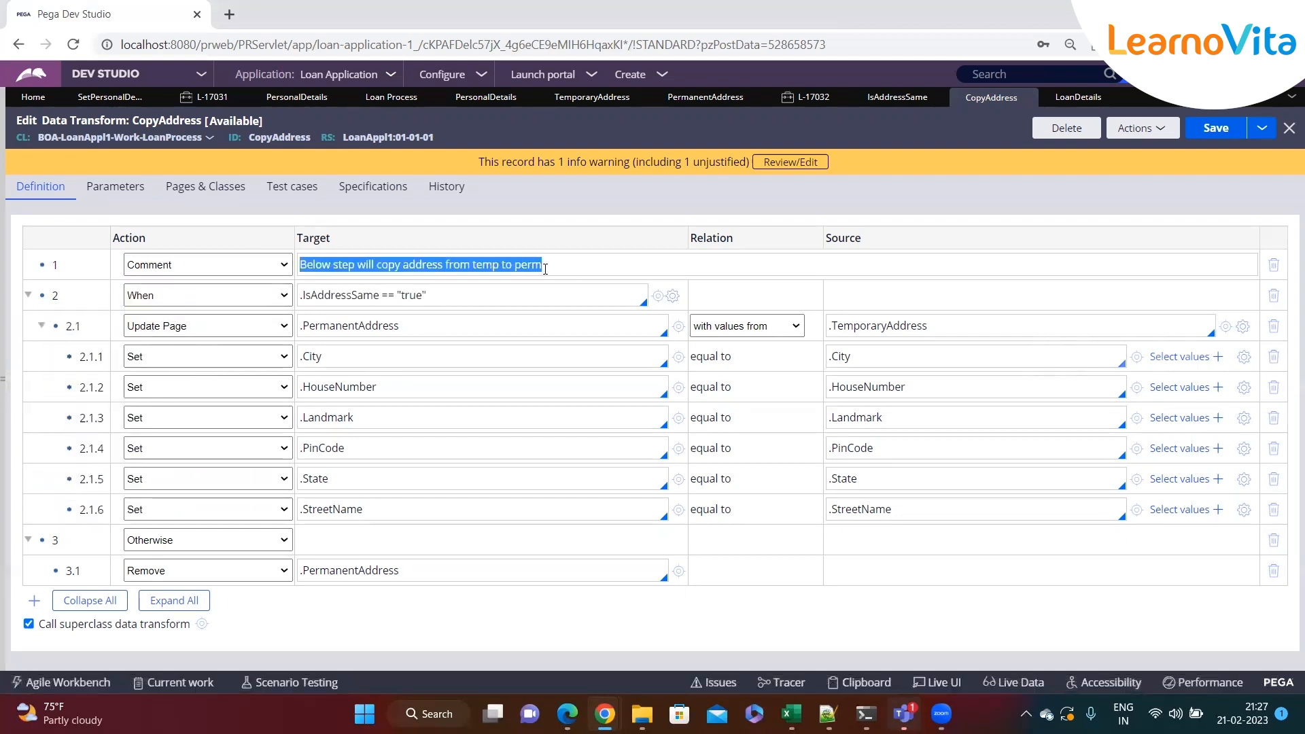
{"action": "left_click", "coordinate": [593, 262]}
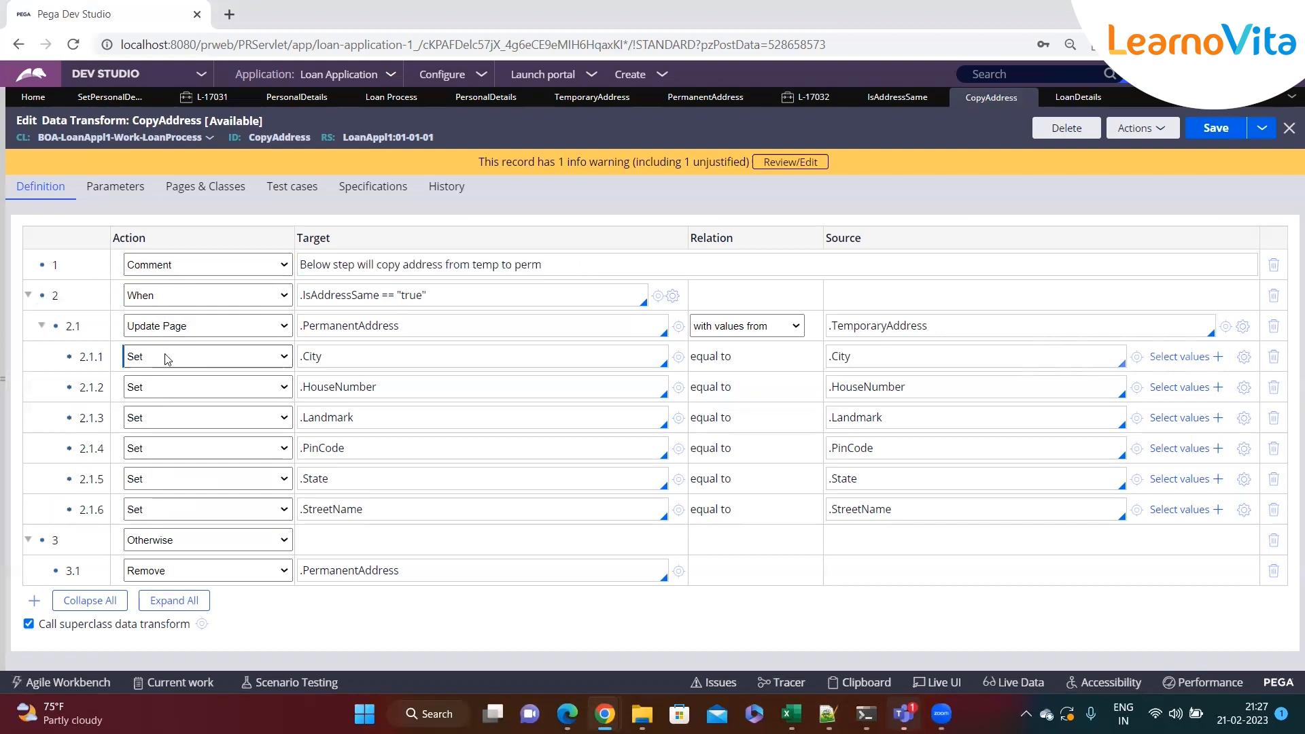
Inspect the permanent House Number field on the case with Live UI
{"action": "left_click", "coordinate": [917, 109]}
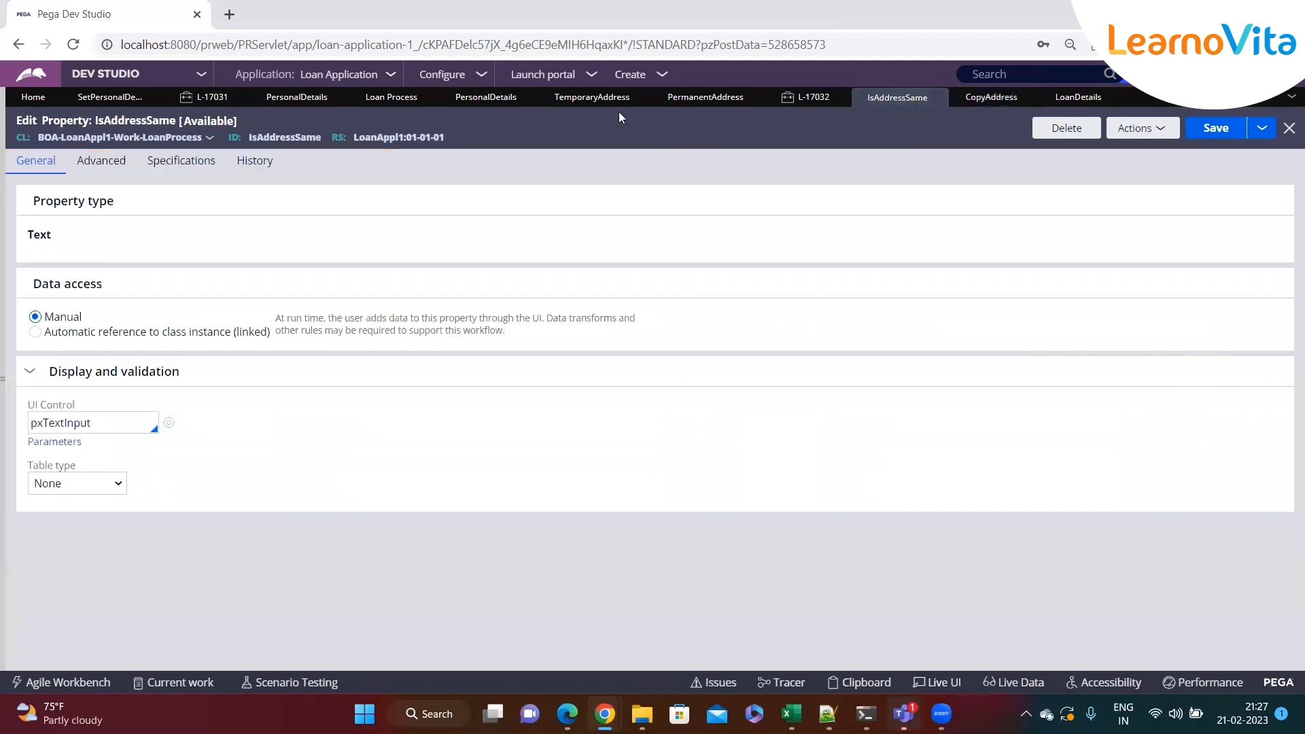
{"action": "left_click", "coordinate": [806, 97]}
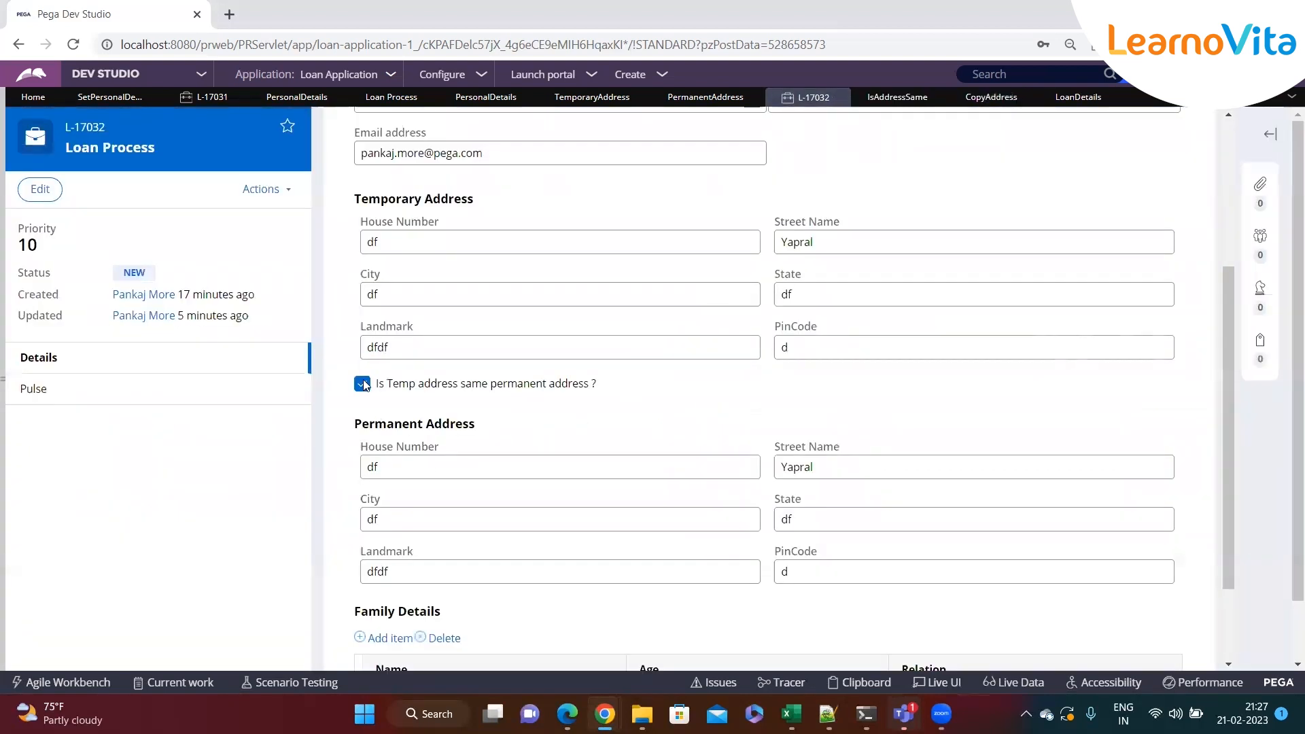
{"action": "double_click", "coordinate": [365, 466]}
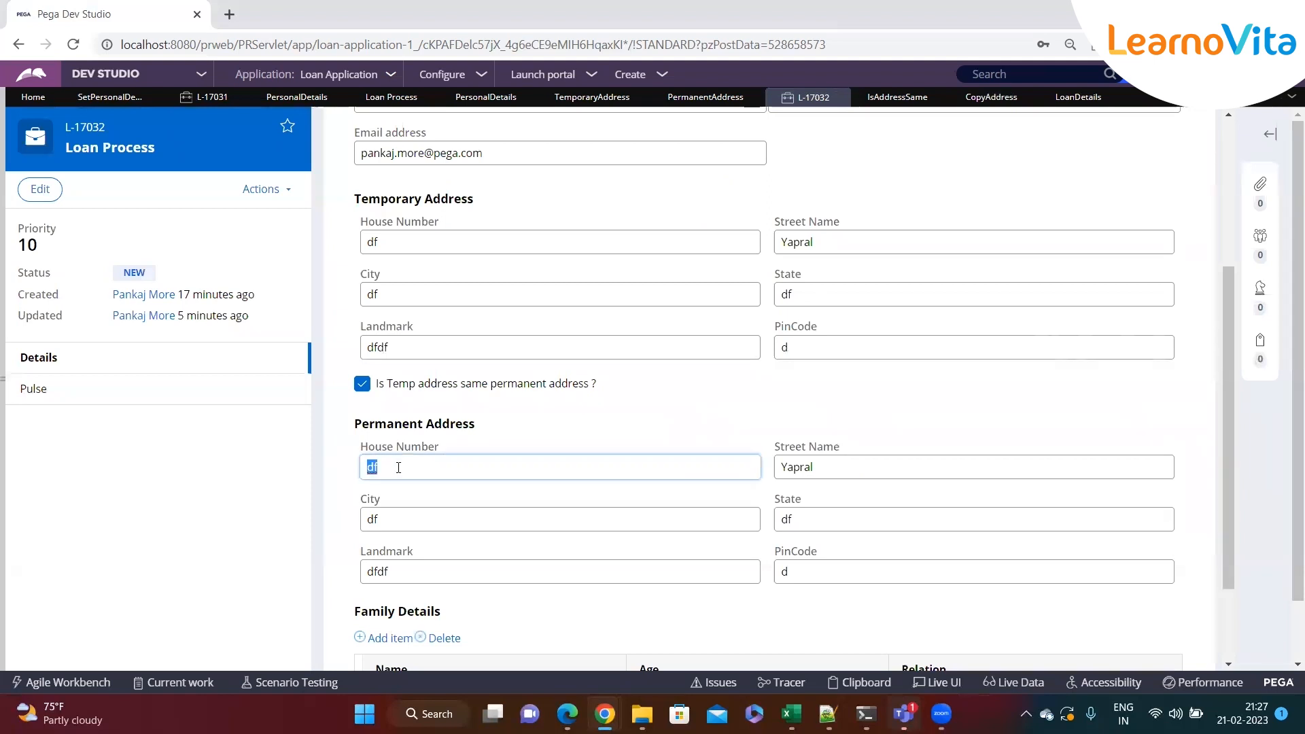
{"action": "left_click", "coordinate": [866, 476]}
{"action": "double_click", "coordinate": [796, 467]}
{"action": "left_click", "coordinate": [517, 462]}
{"action": "left_click", "coordinate": [936, 683]}
{"action": "left_click", "coordinate": [386, 469]}
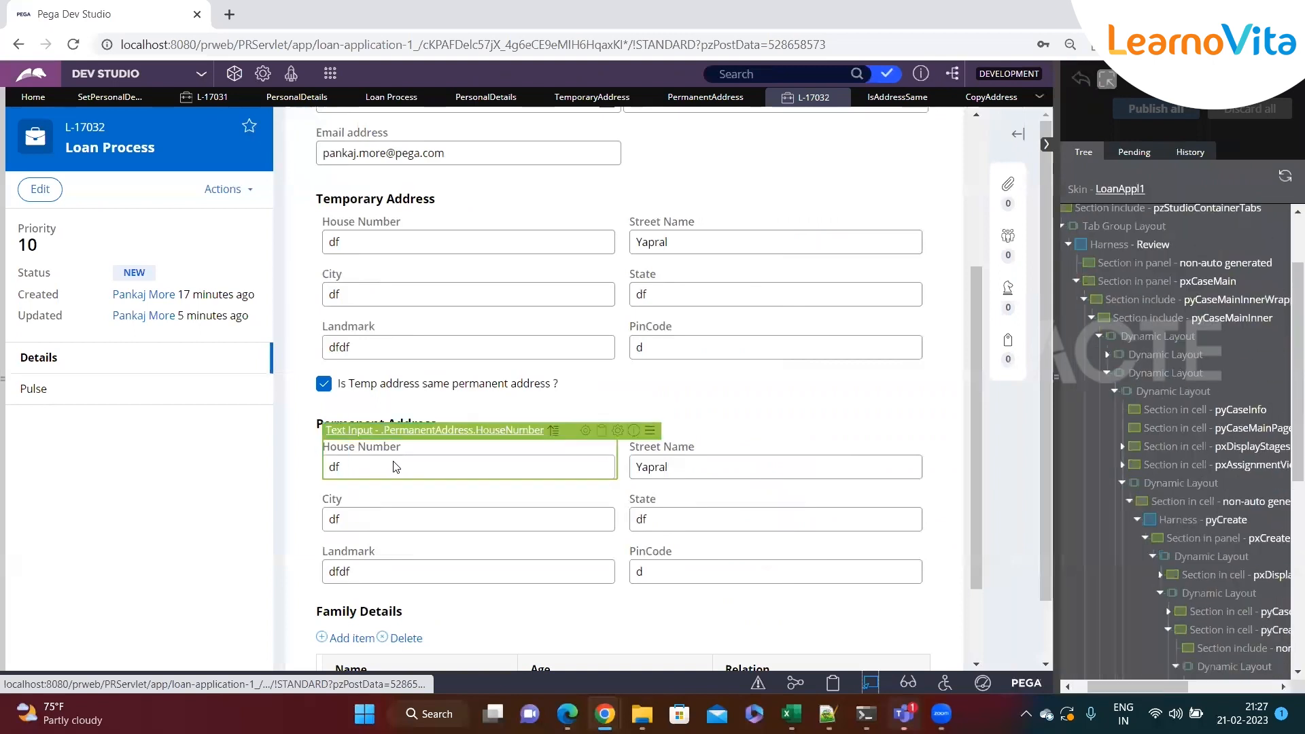
In the Personal Details section, set the permanent House Number cell's edit option to Read-only (expression)
{"action": "left_click", "coordinate": [588, 432]}
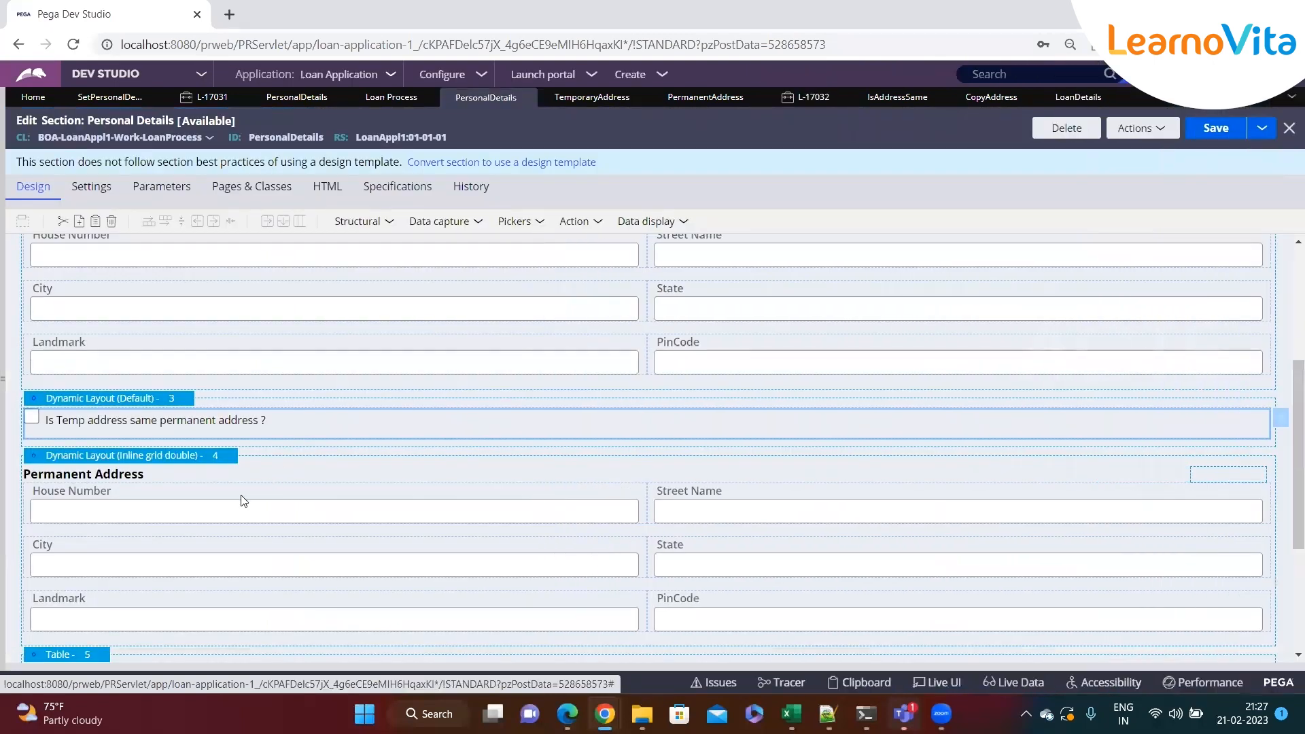
{"action": "scroll", "coordinate": [241, 500], "scroll_direction": "down", "scroll_amount": 1}
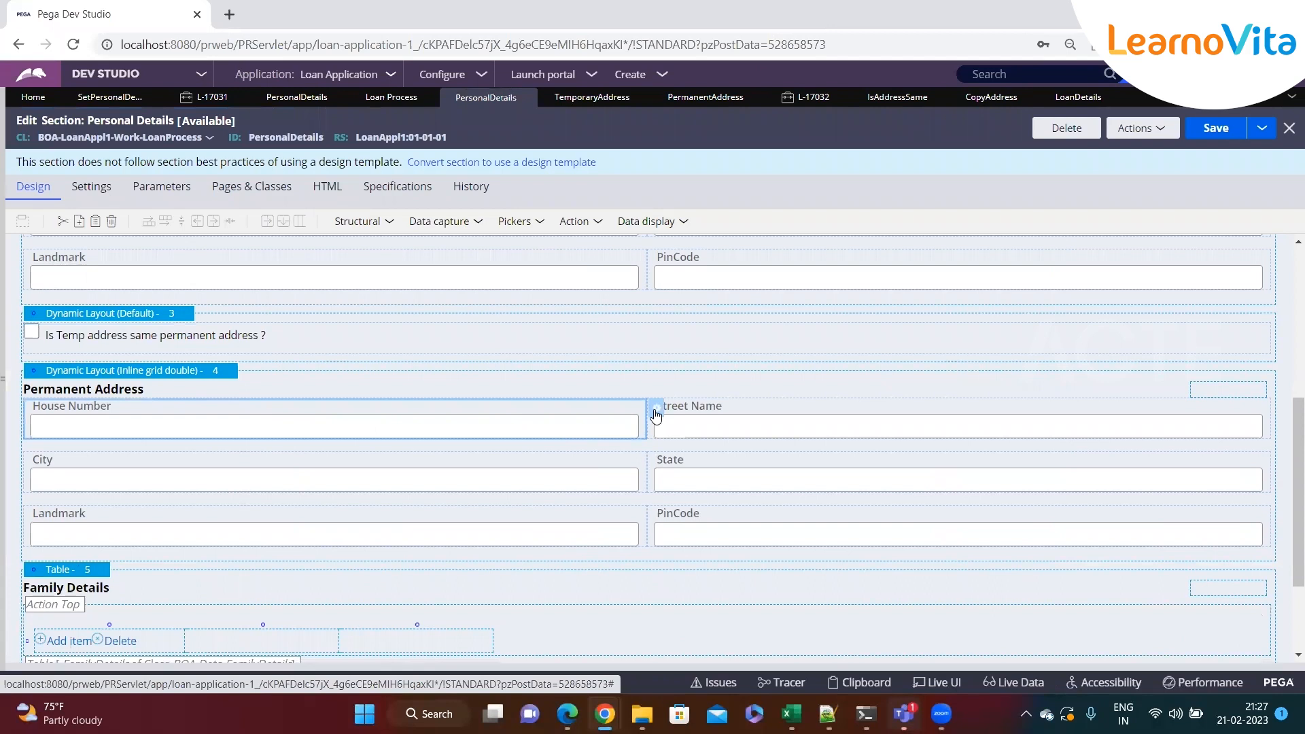
{"action": "left_click", "coordinate": [655, 411]}
{"action": "left_click", "coordinate": [509, 217]}
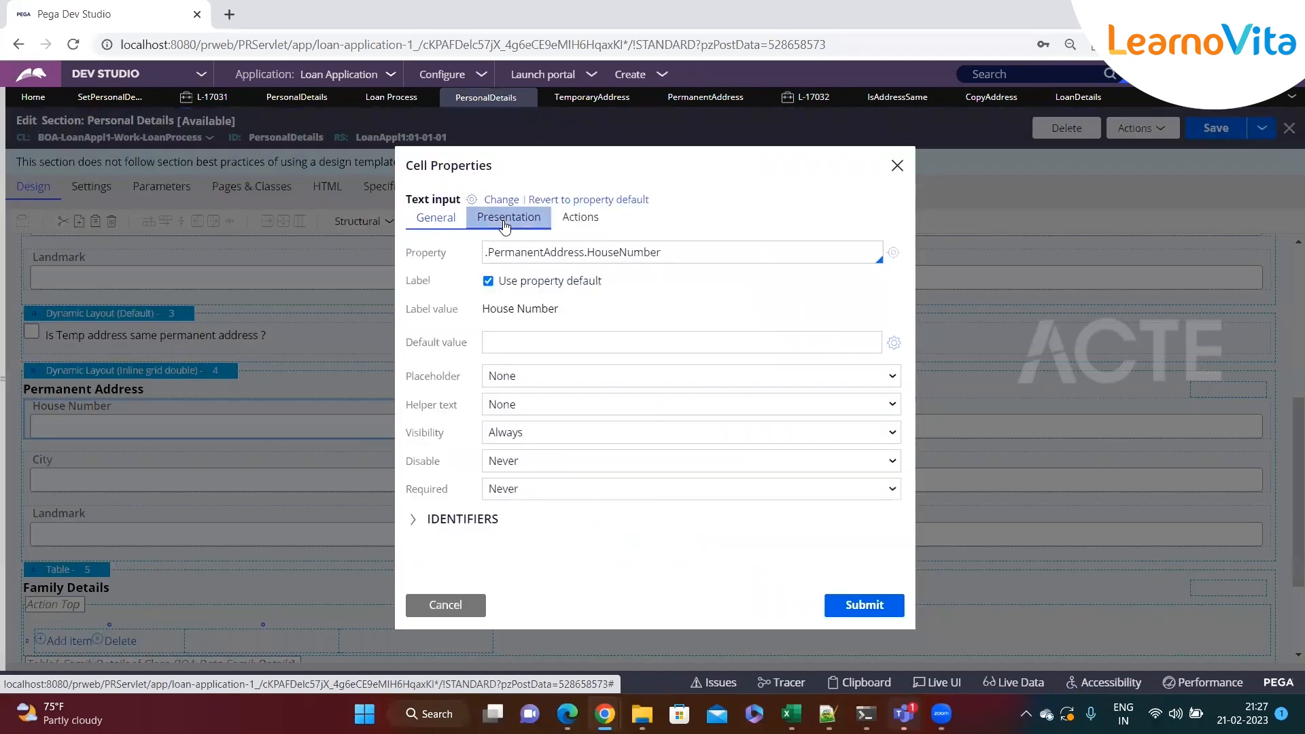
{"action": "left_click", "coordinate": [513, 253]}
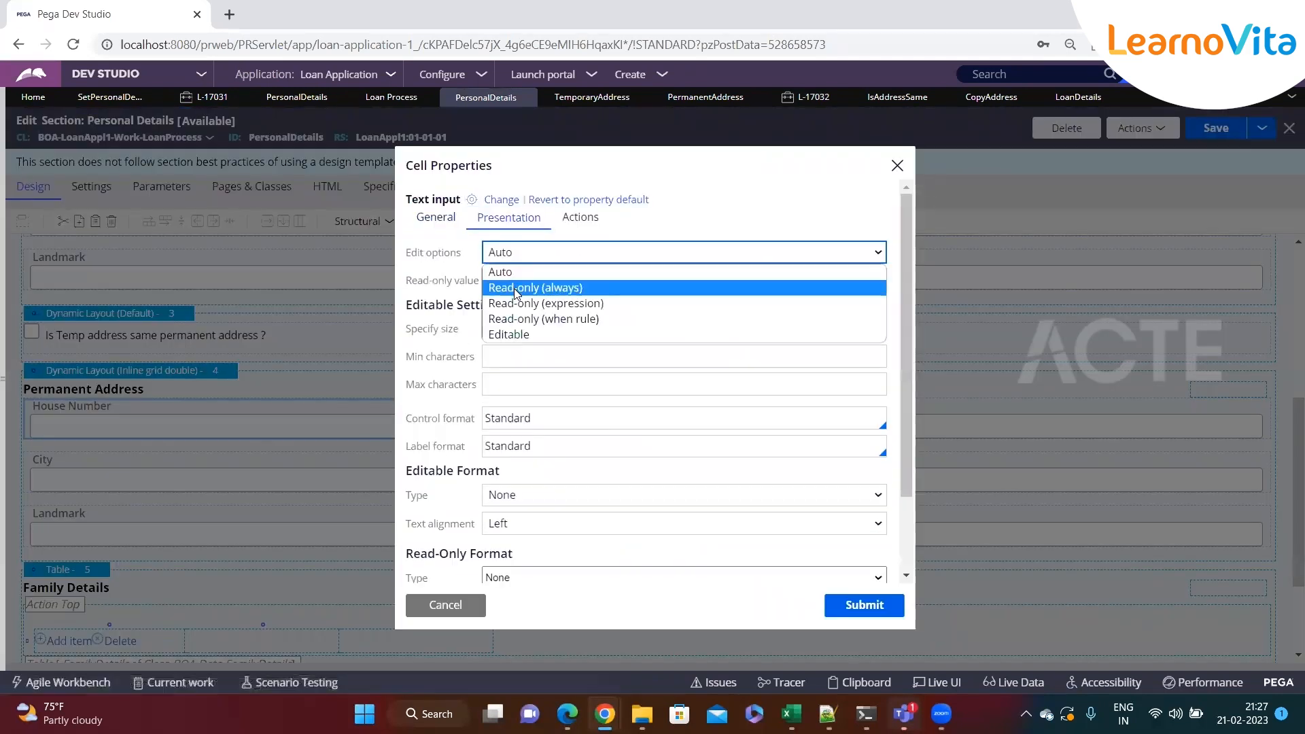
{"action": "left_click", "coordinate": [521, 304]}
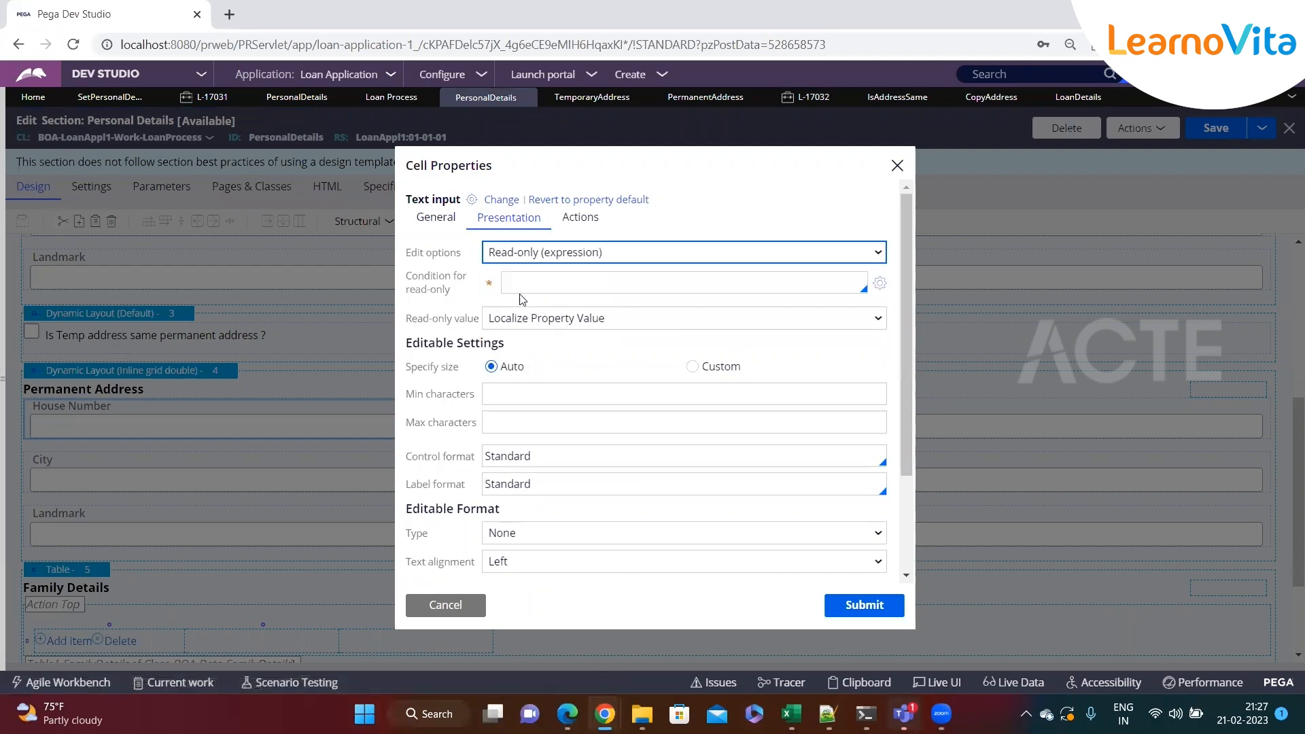
{"action": "left_click", "coordinate": [530, 285]}
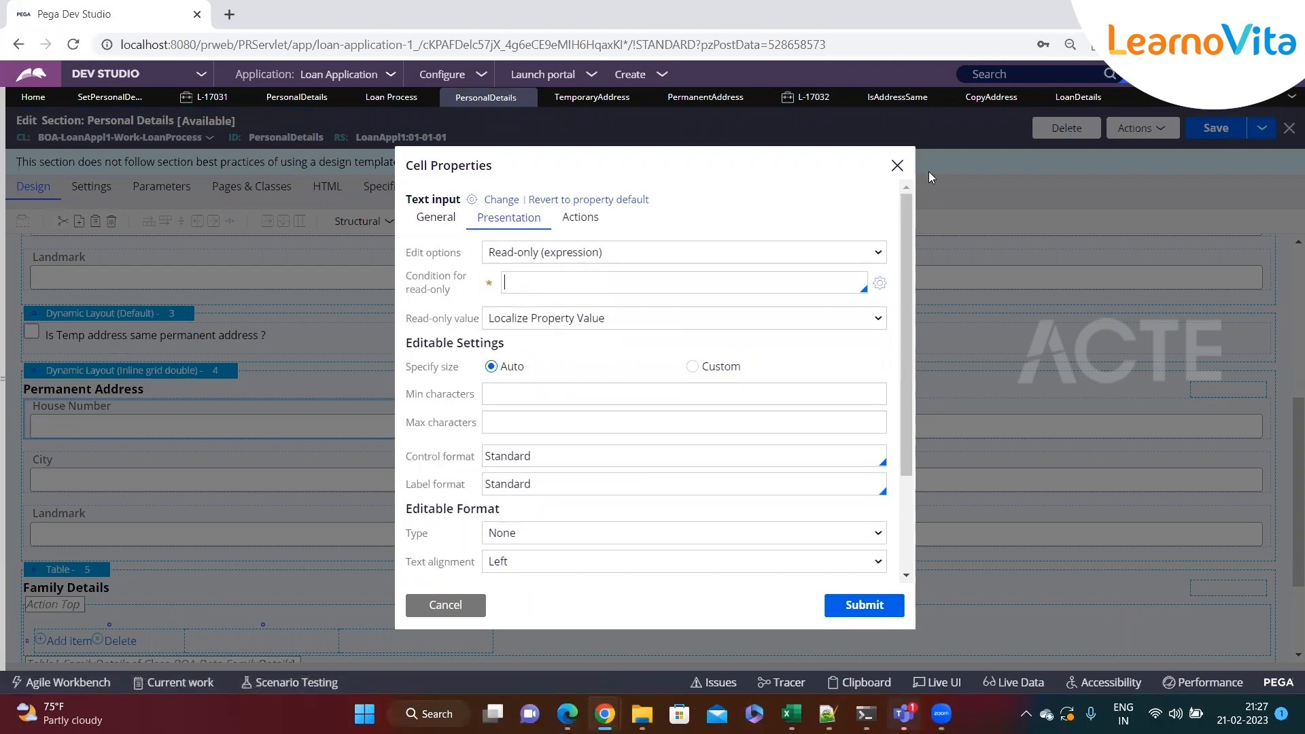
Copy the .IsAddressSame == "true" condition from the CopyAddress When step and return to the section
{"action": "left_click", "coordinate": [1020, 97]}
{"action": "left_click", "coordinate": [461, 300]}
{"action": "key", "text": "ctrl+a"}
{"action": "key", "text": "ctrl+c"}
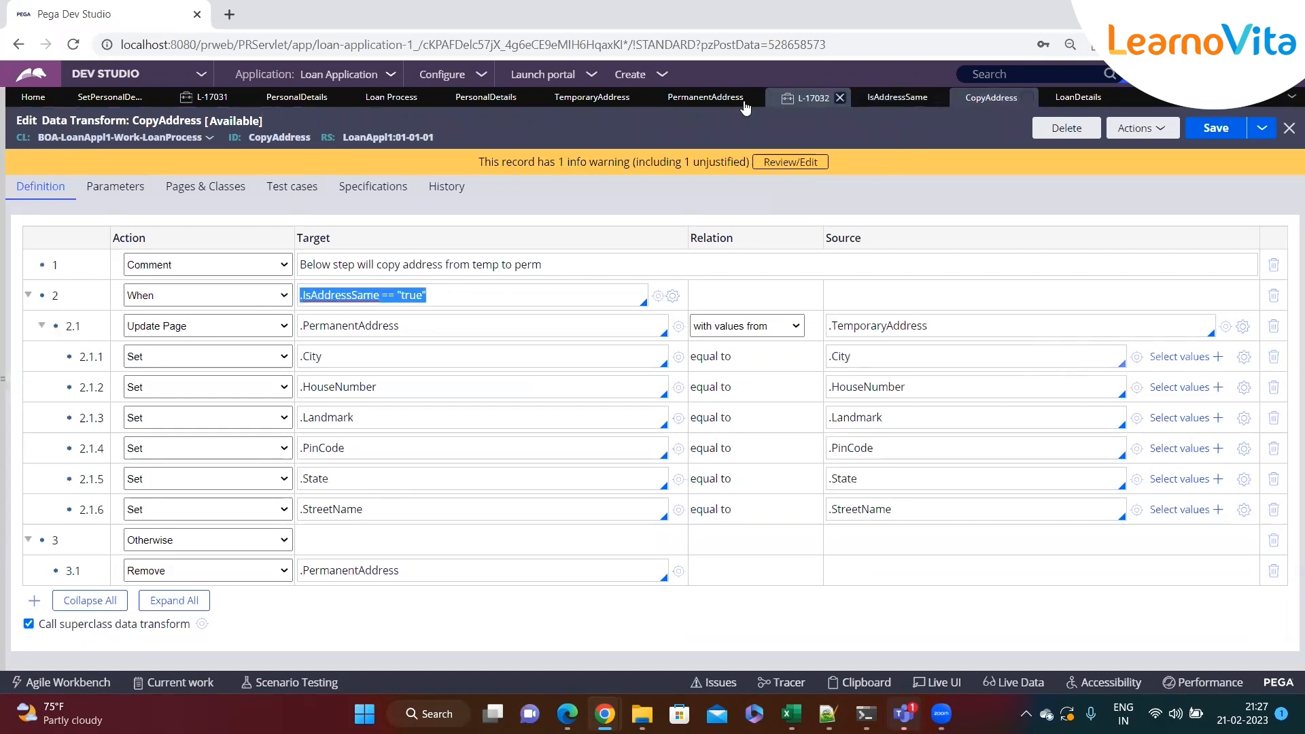
{"action": "left_click", "coordinate": [1055, 95]}
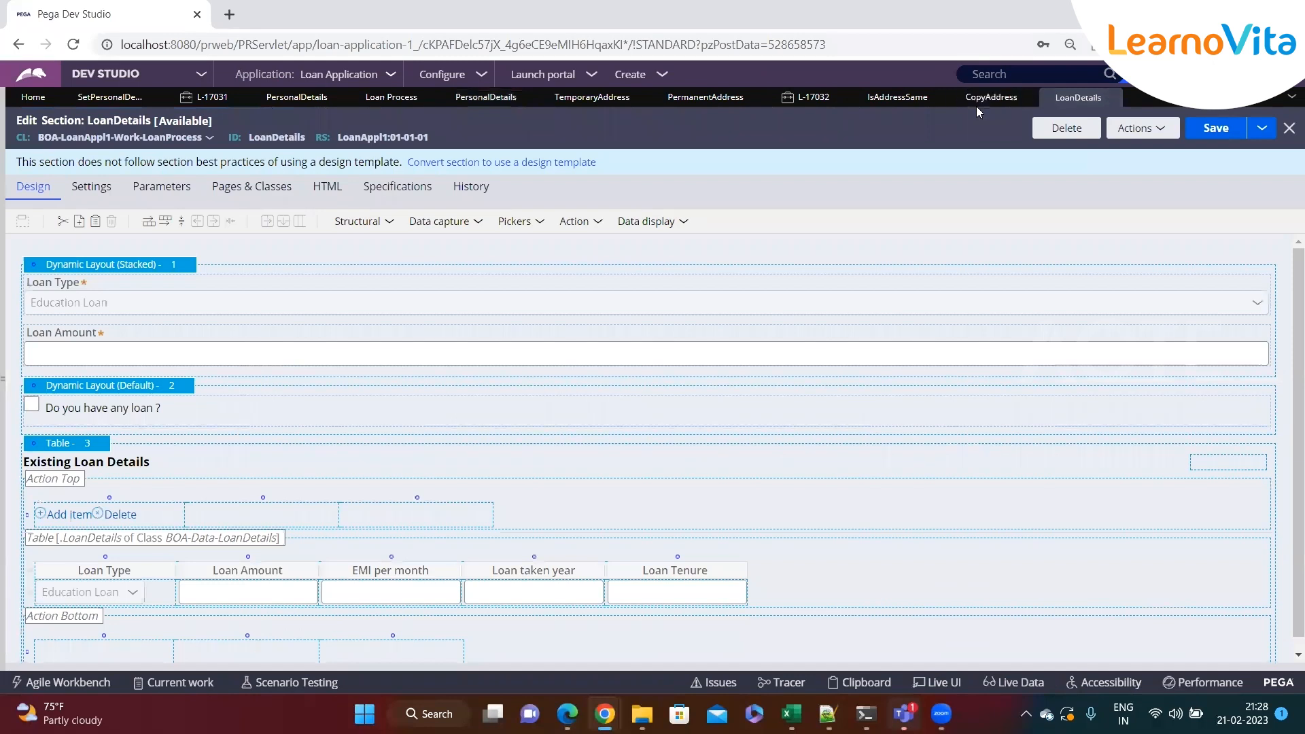
{"action": "left_click", "coordinate": [704, 97]}
{"action": "left_click", "coordinate": [592, 97]}
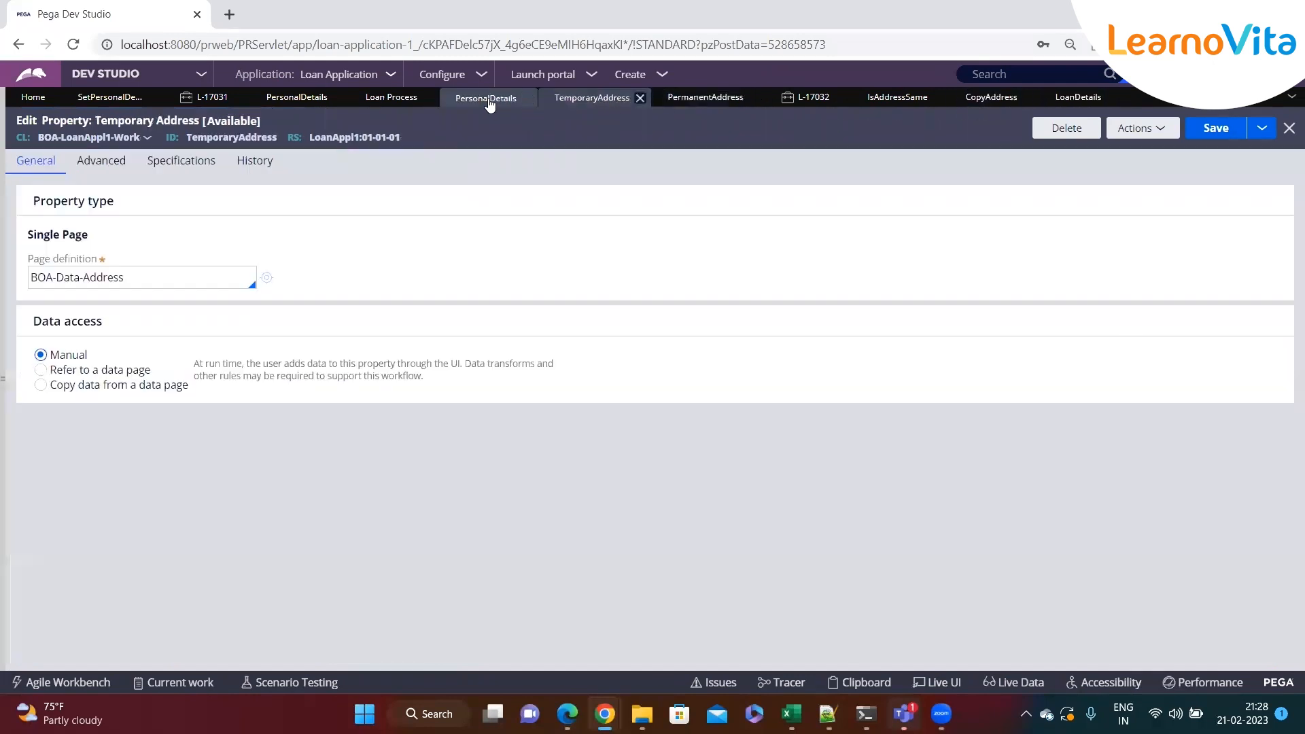
{"action": "left_click", "coordinate": [487, 98]}
Paste .IsAddressSame == "true" as the House Number read-only condition, submit, and save the section
{"action": "left_click", "coordinate": [536, 281]}
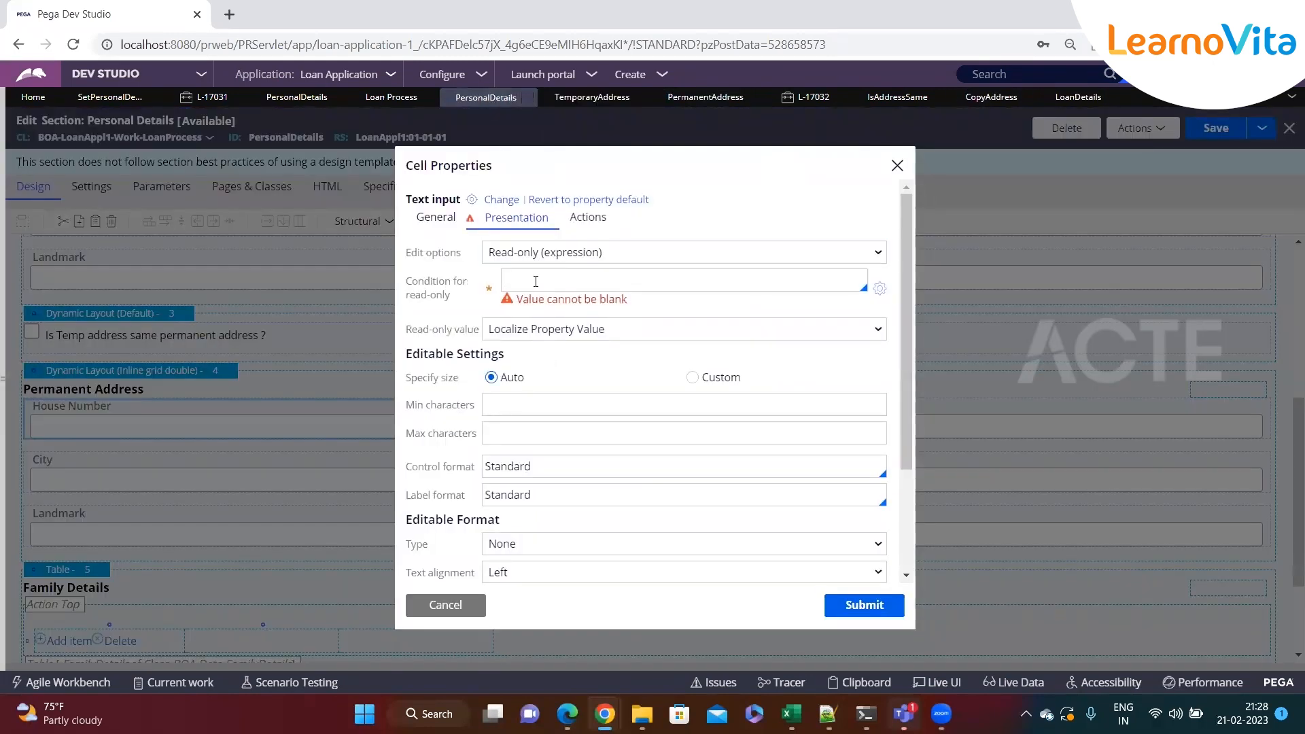
{"action": "key", "text": "ctrl+v"}
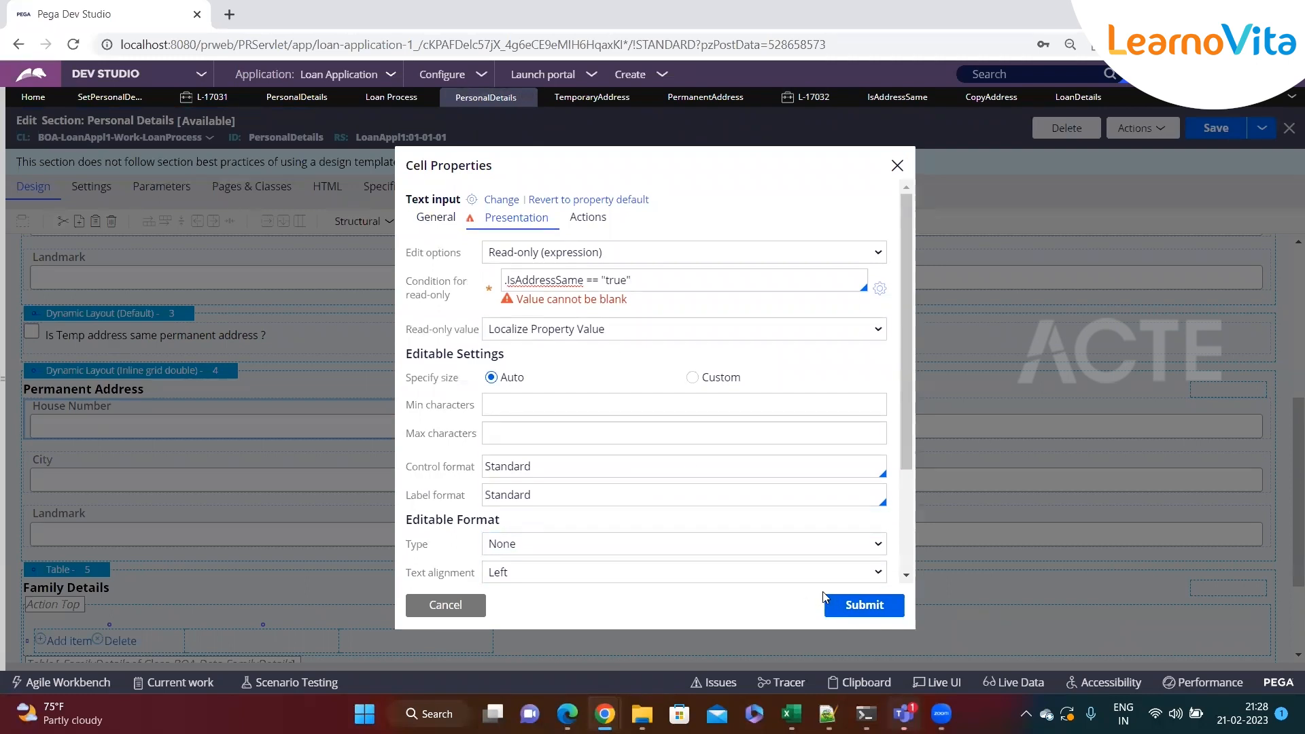
{"action": "left_click", "coordinate": [562, 407]}
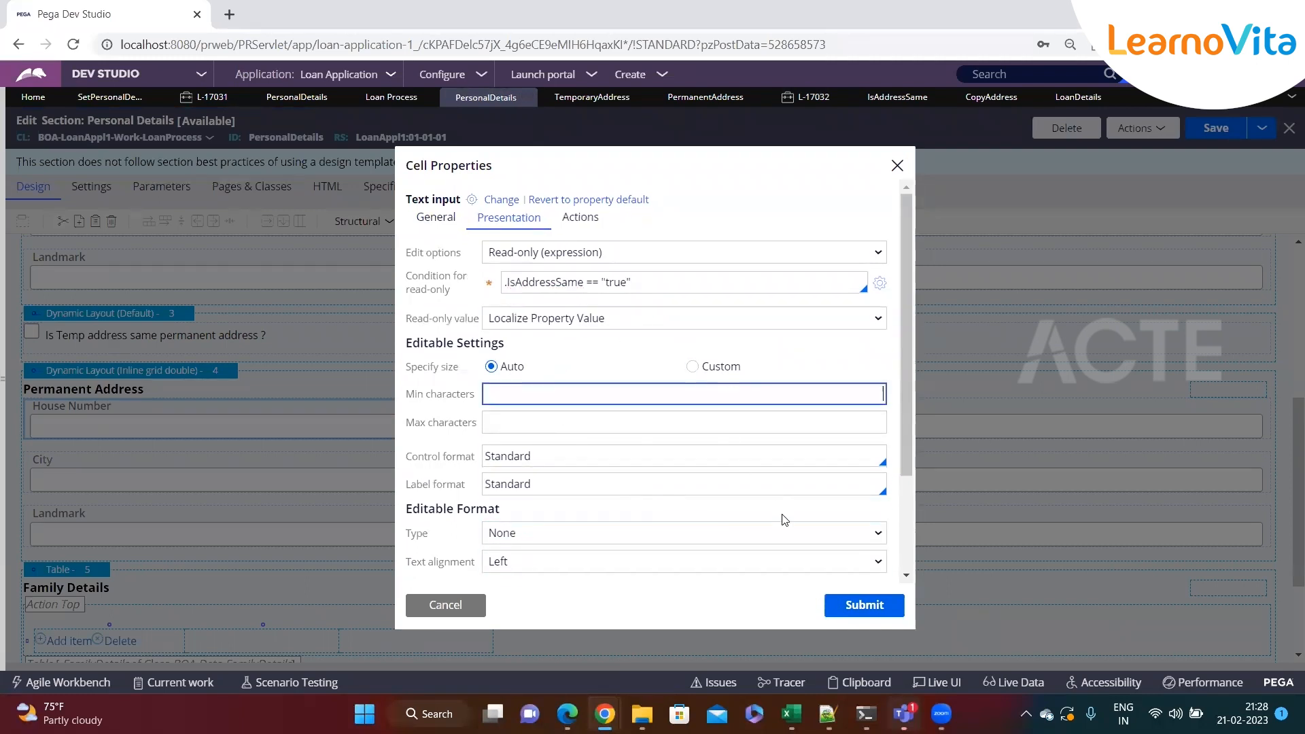
{"action": "left_click", "coordinate": [869, 604]}
{"action": "key", "text": "ctrl+s"}
Make the permanent Street Name cell Read-only (expression) with the condition .IsAddressSame == "true"
{"action": "left_click", "coordinate": [755, 418]}
{"action": "left_click", "coordinate": [1278, 412]}
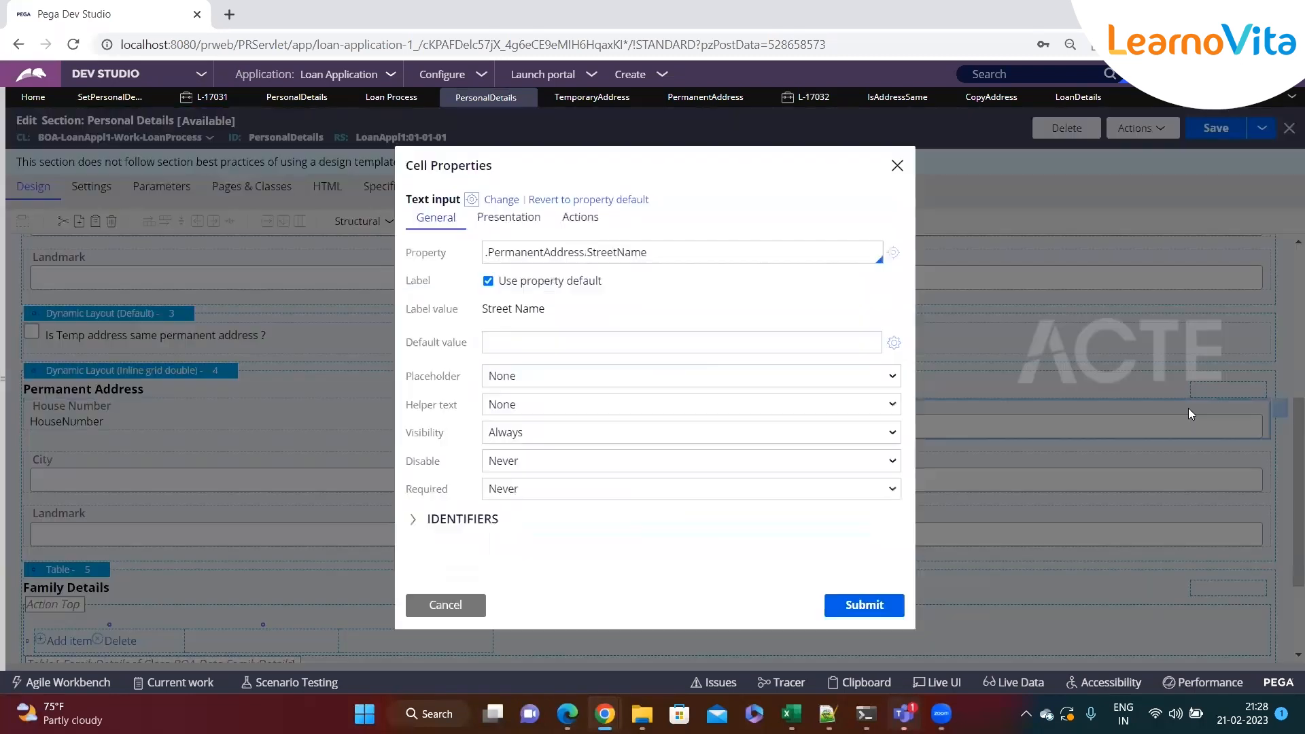
{"action": "left_click", "coordinate": [513, 218]}
{"action": "left_click", "coordinate": [522, 255]}
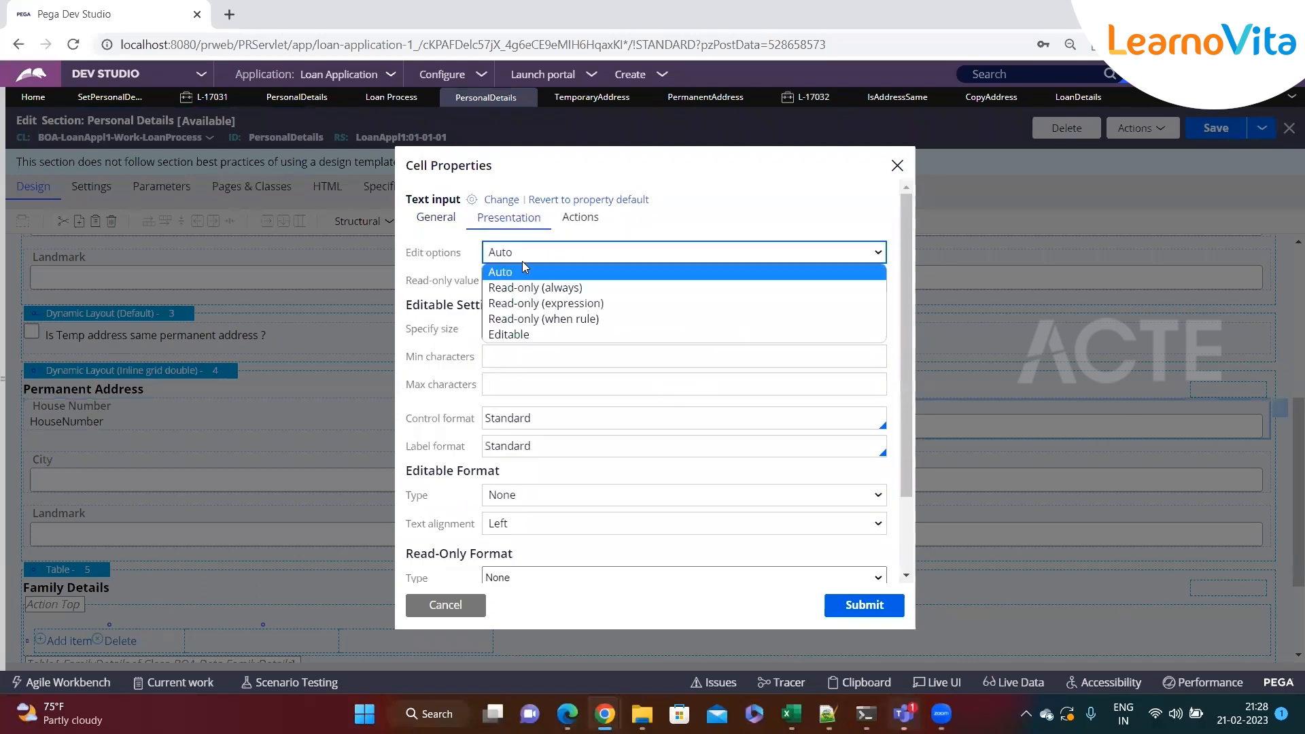
{"action": "left_click", "coordinate": [522, 303]}
{"action": "key", "text": "ctrl+v"}
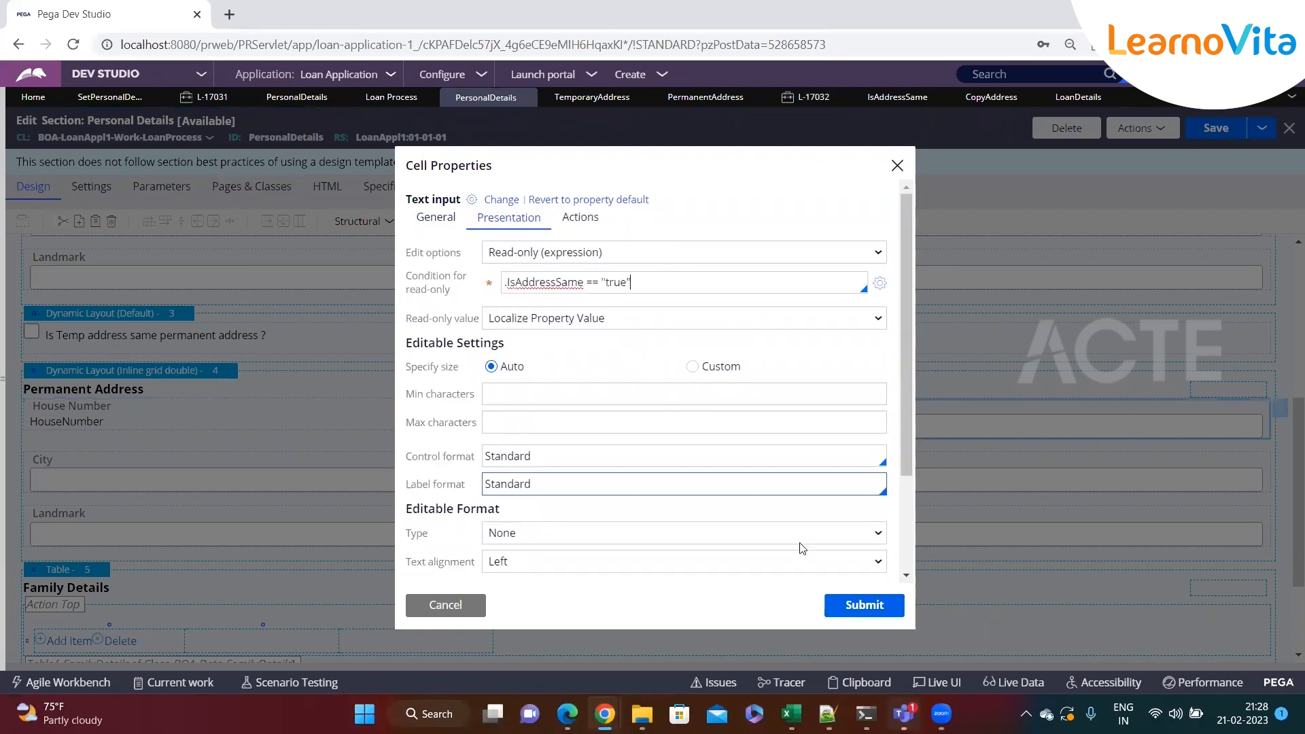
{"action": "left_click", "coordinate": [842, 606]}
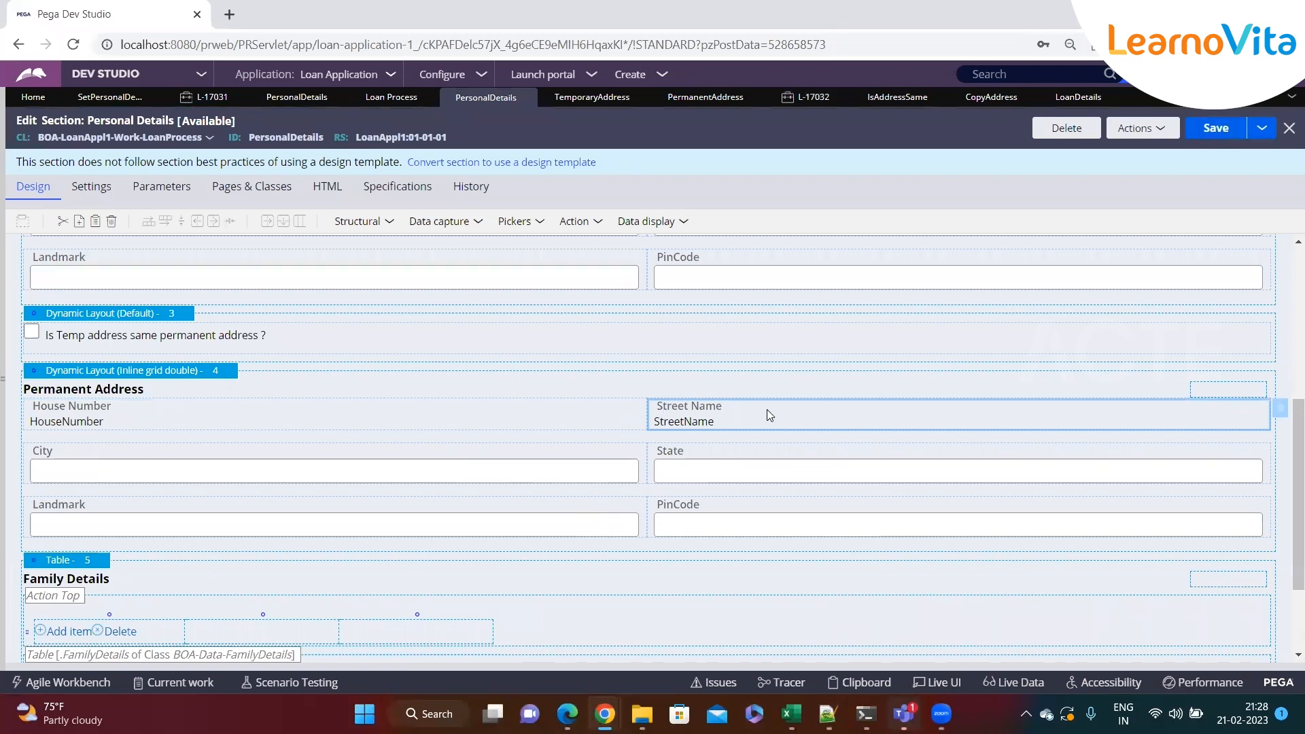
Refresh the case and open the Enter Personal Details assignment
{"action": "left_click", "coordinate": [813, 97]}
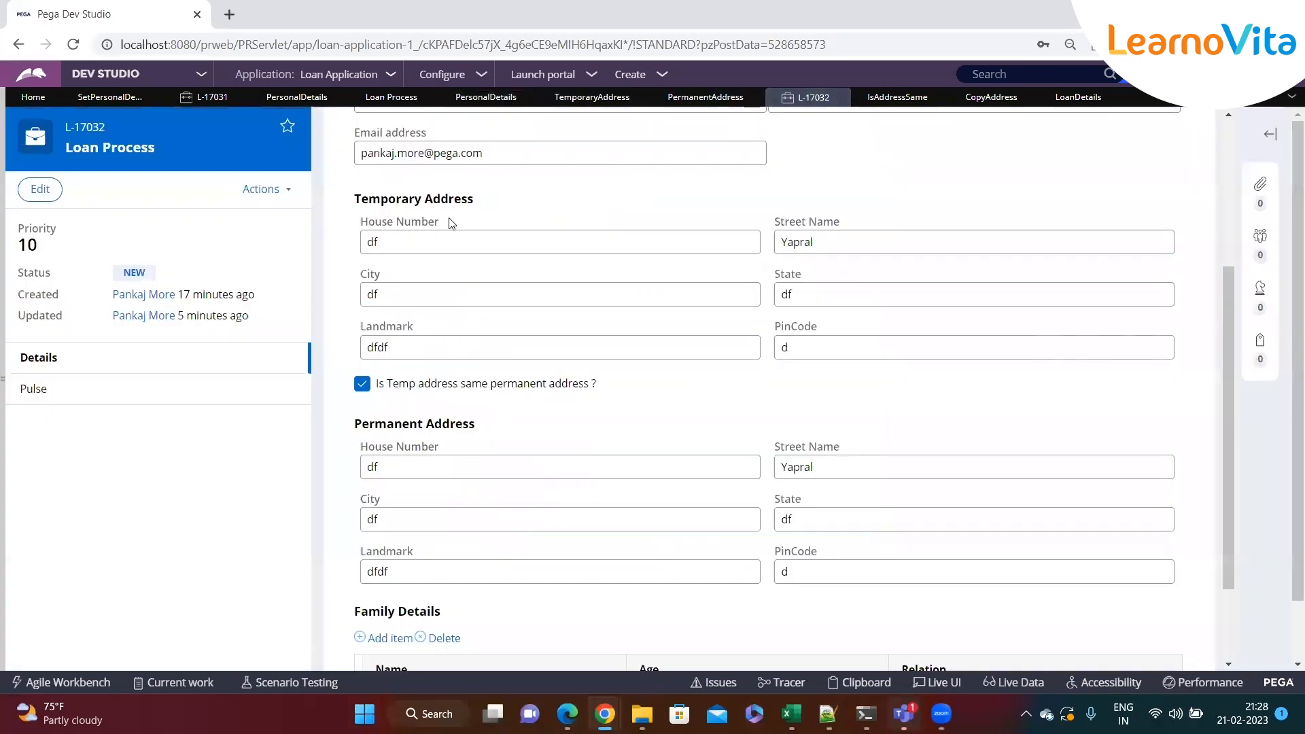
{"action": "left_click", "coordinate": [273, 190]}
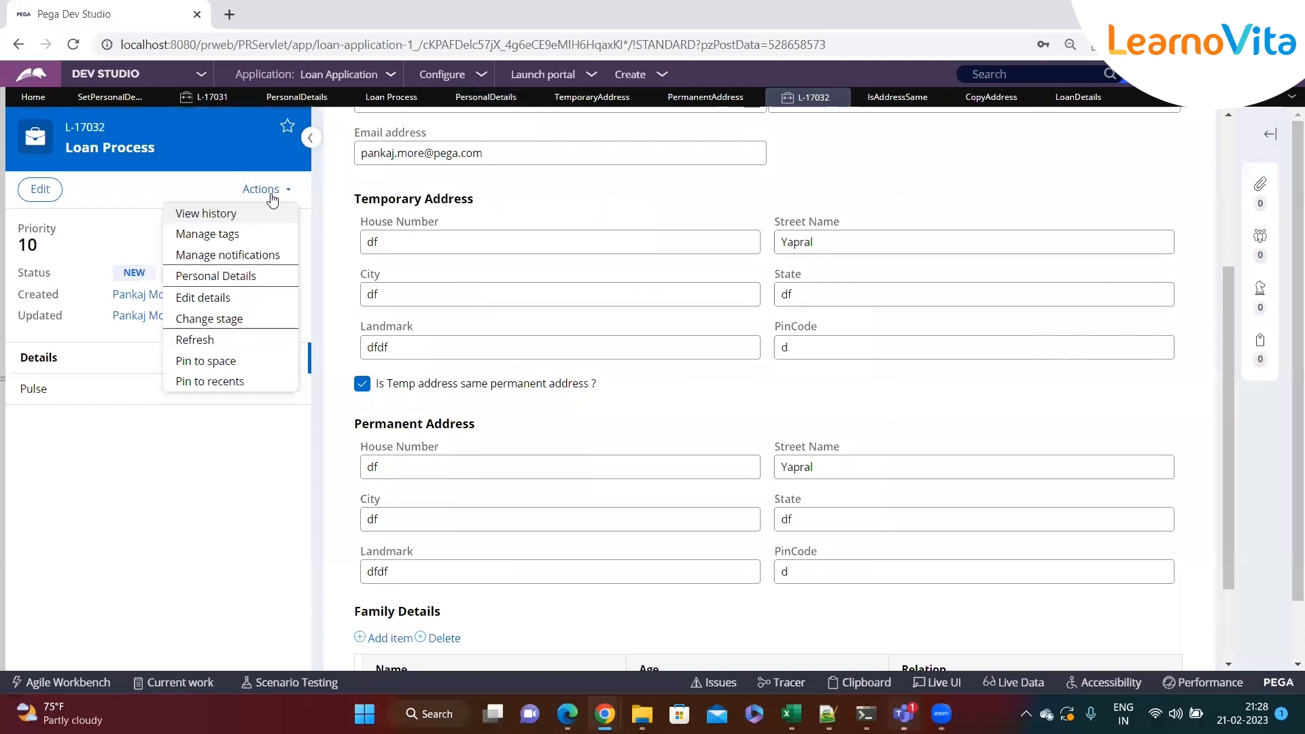
{"action": "left_click", "coordinate": [206, 339]}
{"action": "left_click", "coordinate": [858, 426]}
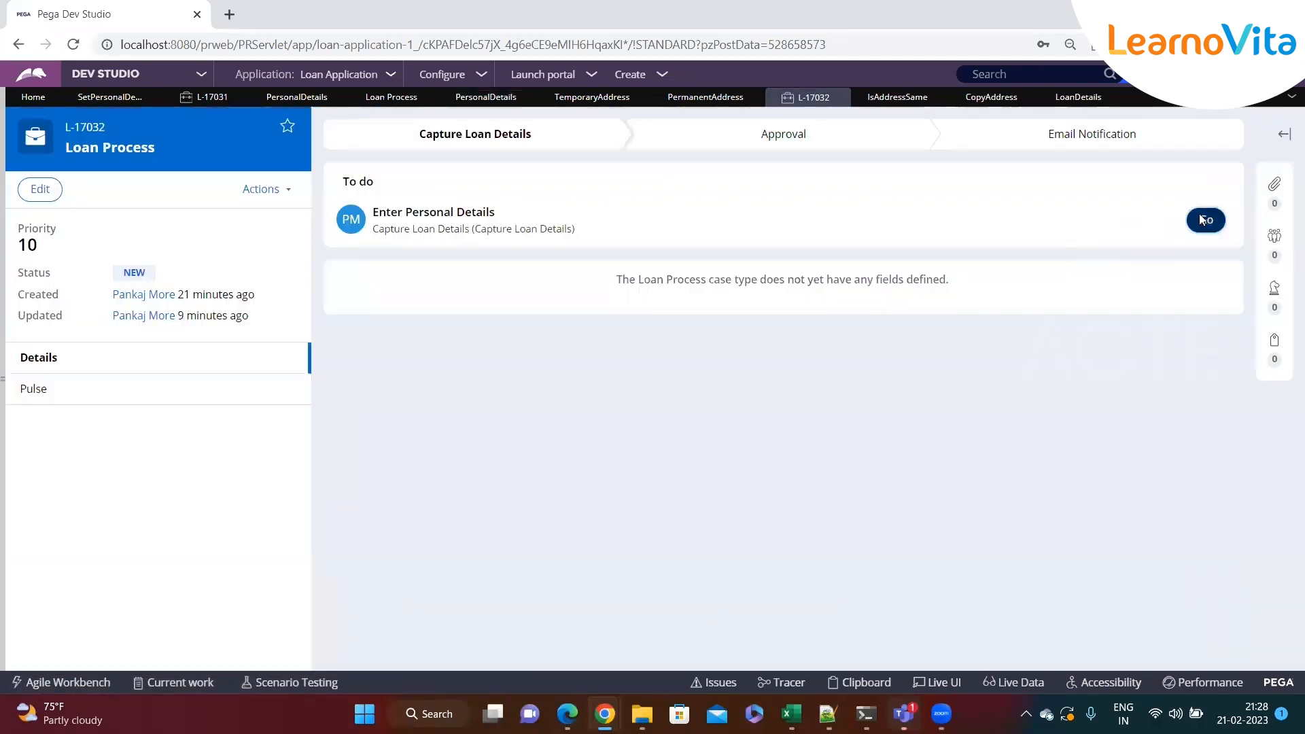
{"action": "left_click", "coordinate": [1201, 219]}
With the address-same checkbox unchecked, set the temporary House Number to dfsdf and check the box again
{"action": "scroll", "coordinate": [628, 442], "scroll_direction": "down", "scroll_amount": 4}
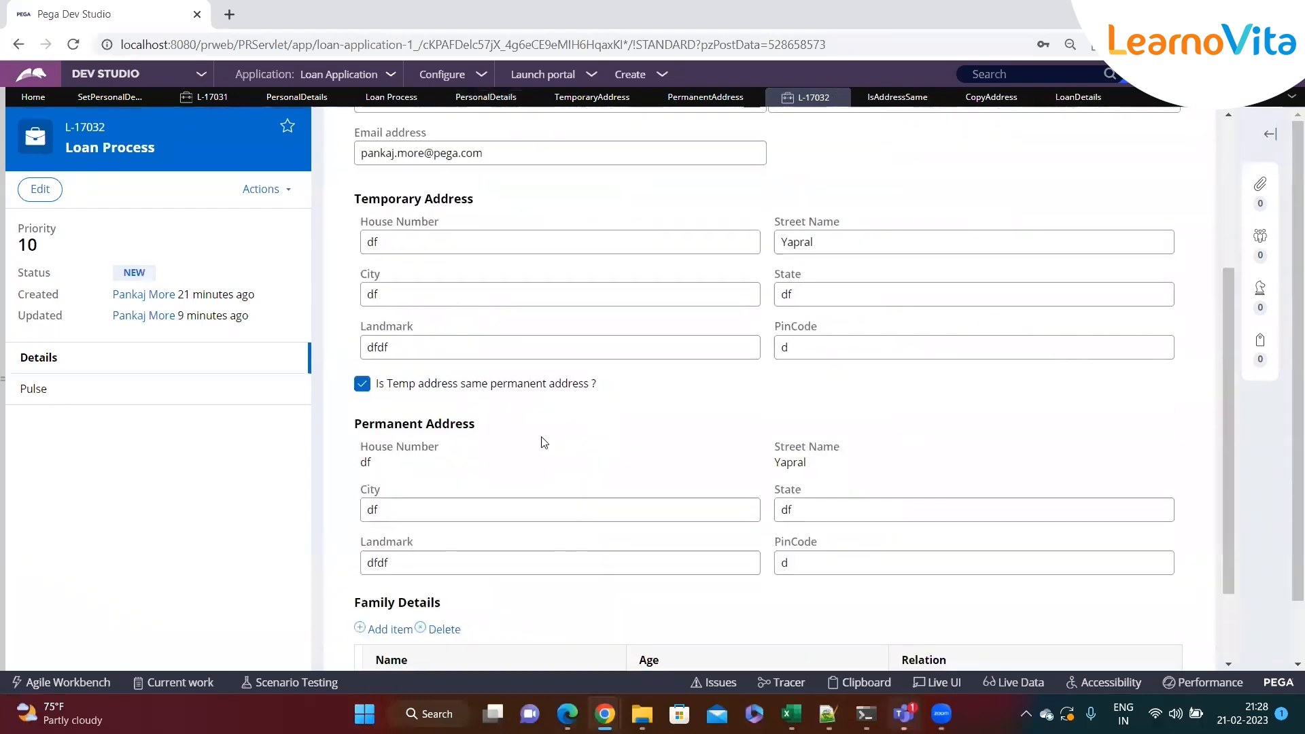
{"action": "left_click", "coordinate": [363, 384]}
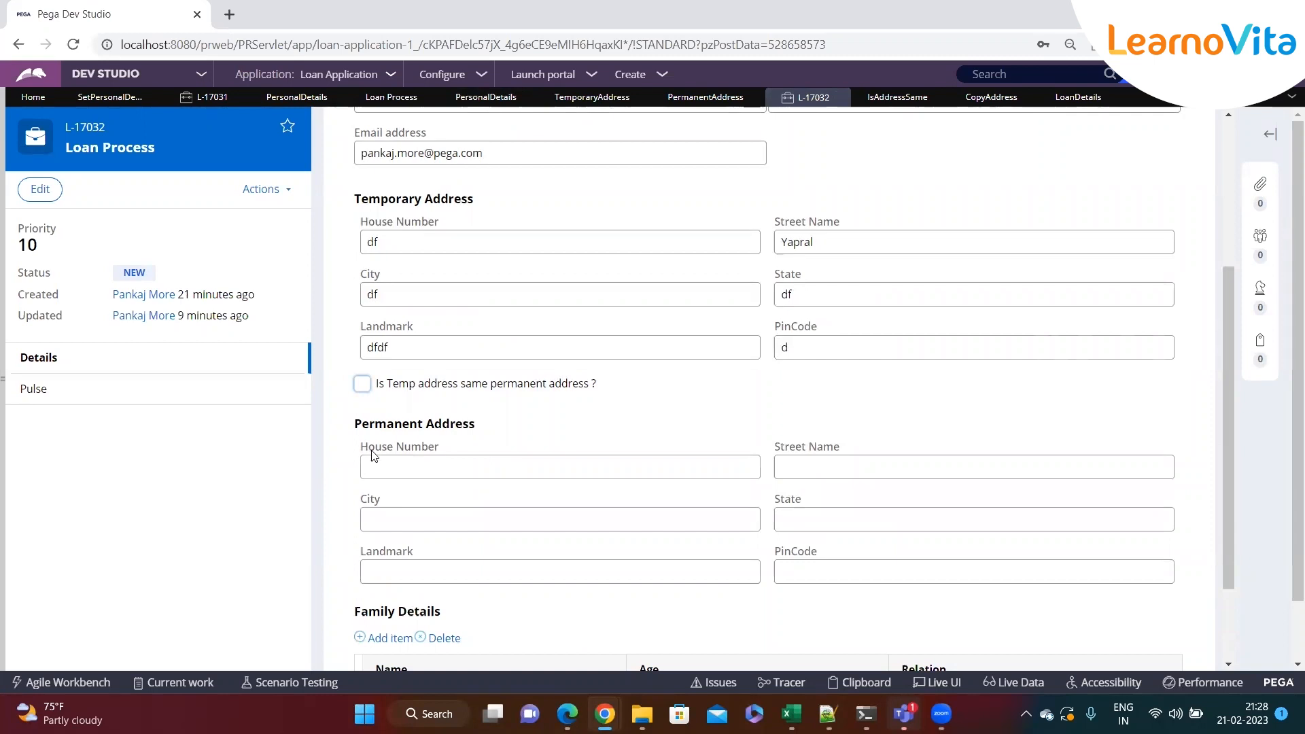
{"action": "left_click", "coordinate": [407, 242]}
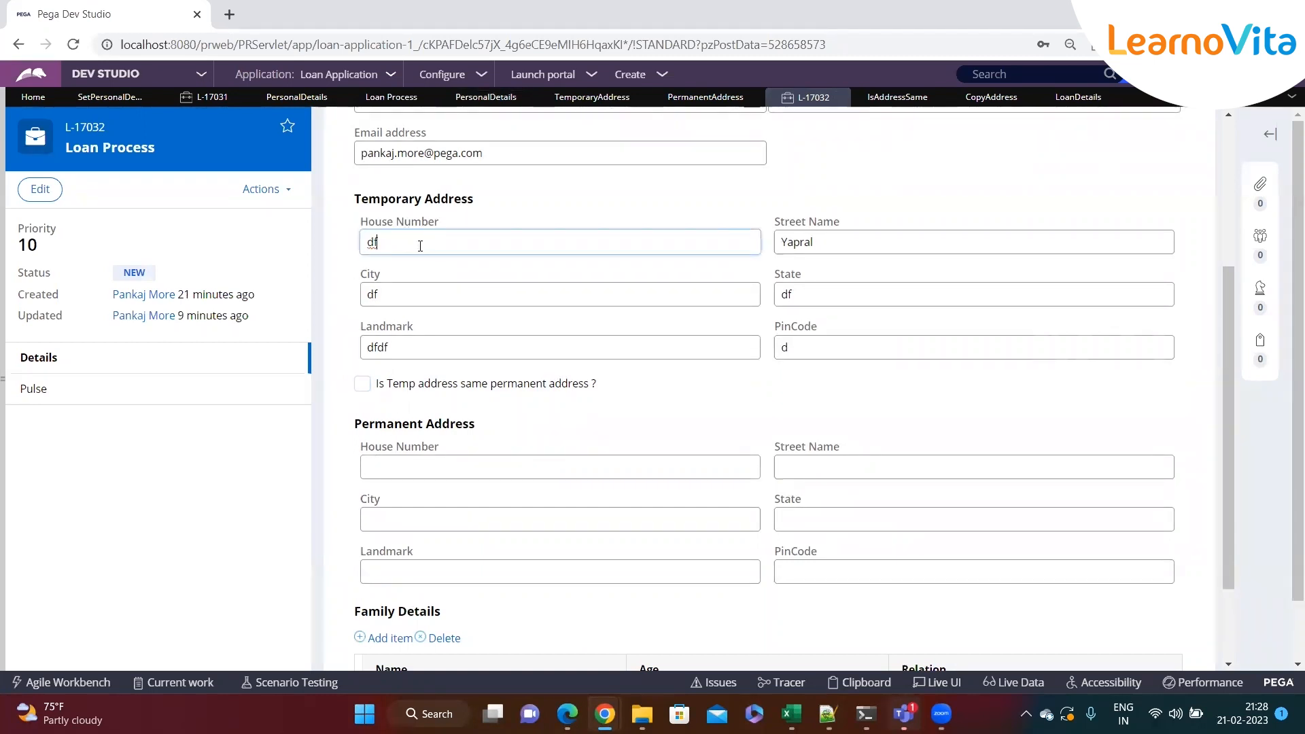
{"action": "type", "text": "sdf"}
{"action": "left_click", "coordinate": [362, 382]}
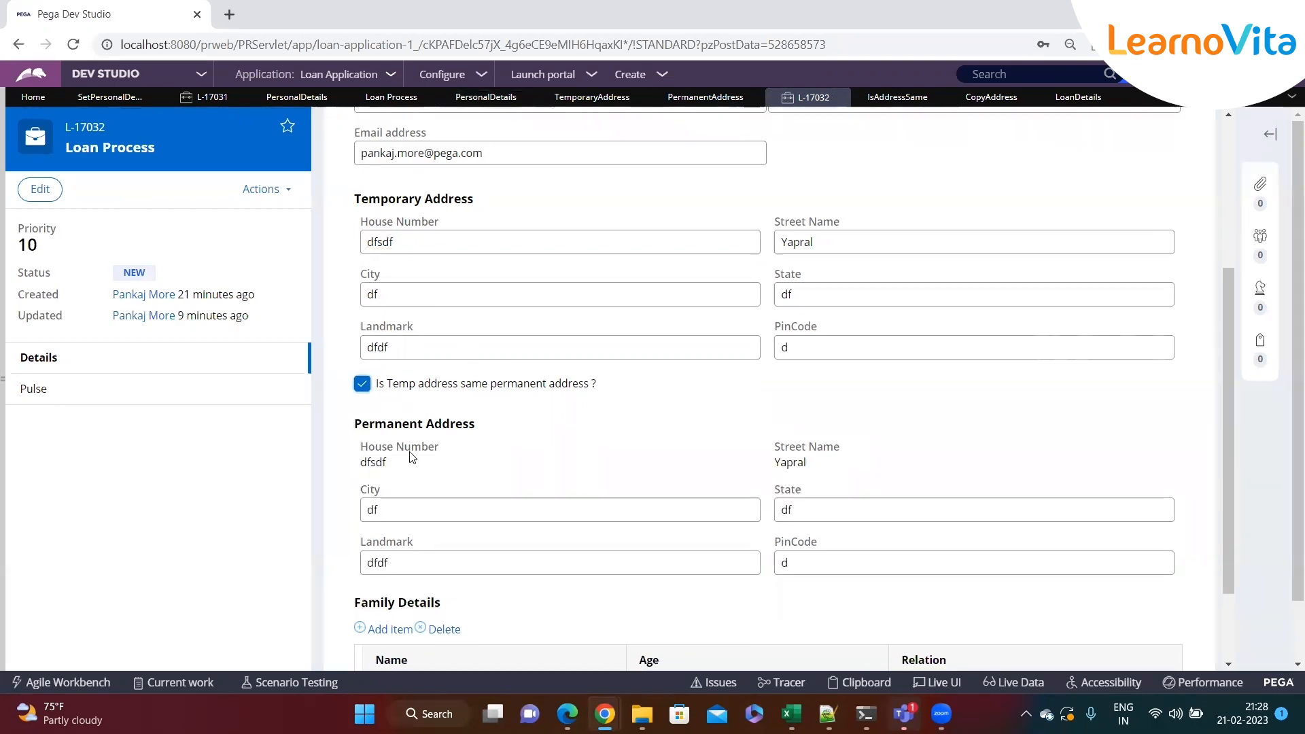
Examine the read-only permanent House Number value
{"action": "left_click_drag", "start_coordinate": [412, 462], "coordinate": [351, 456]}
{"action": "left_click", "coordinate": [483, 480]}
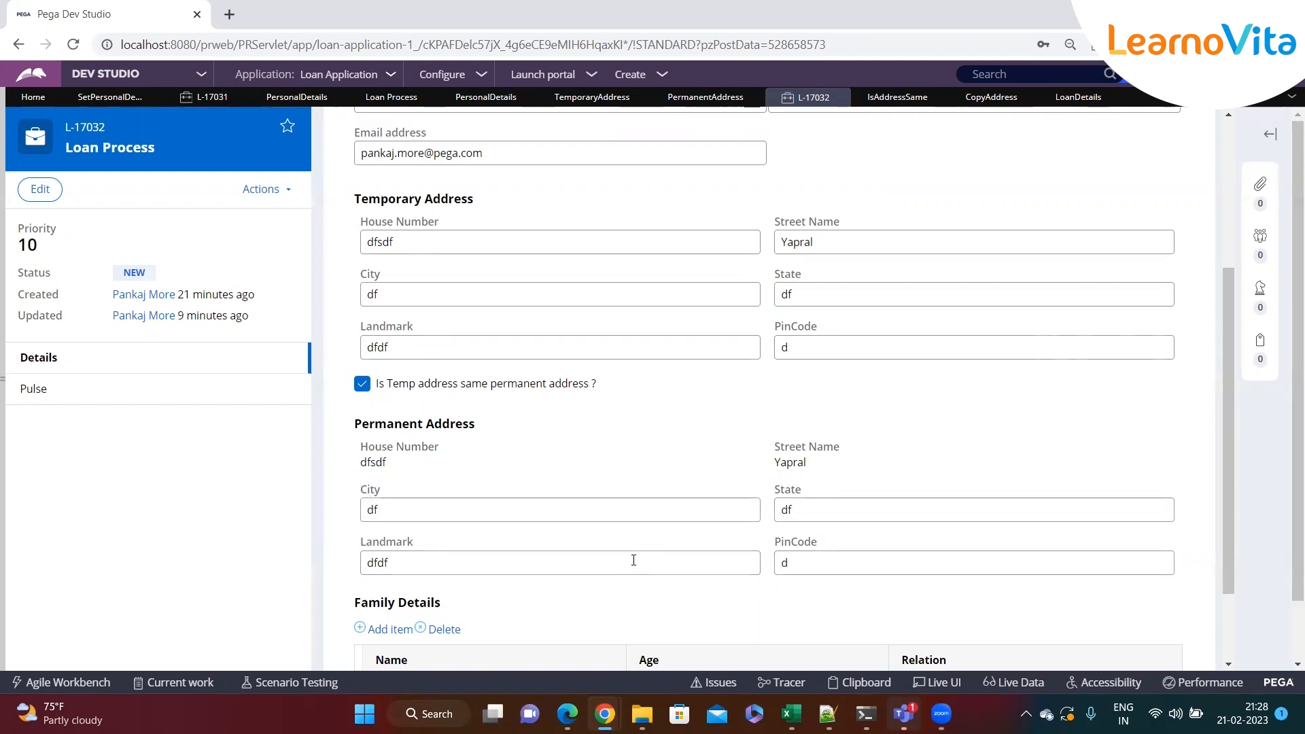
{"action": "left_click_drag", "start_coordinate": [389, 469], "coordinate": [360, 446]}
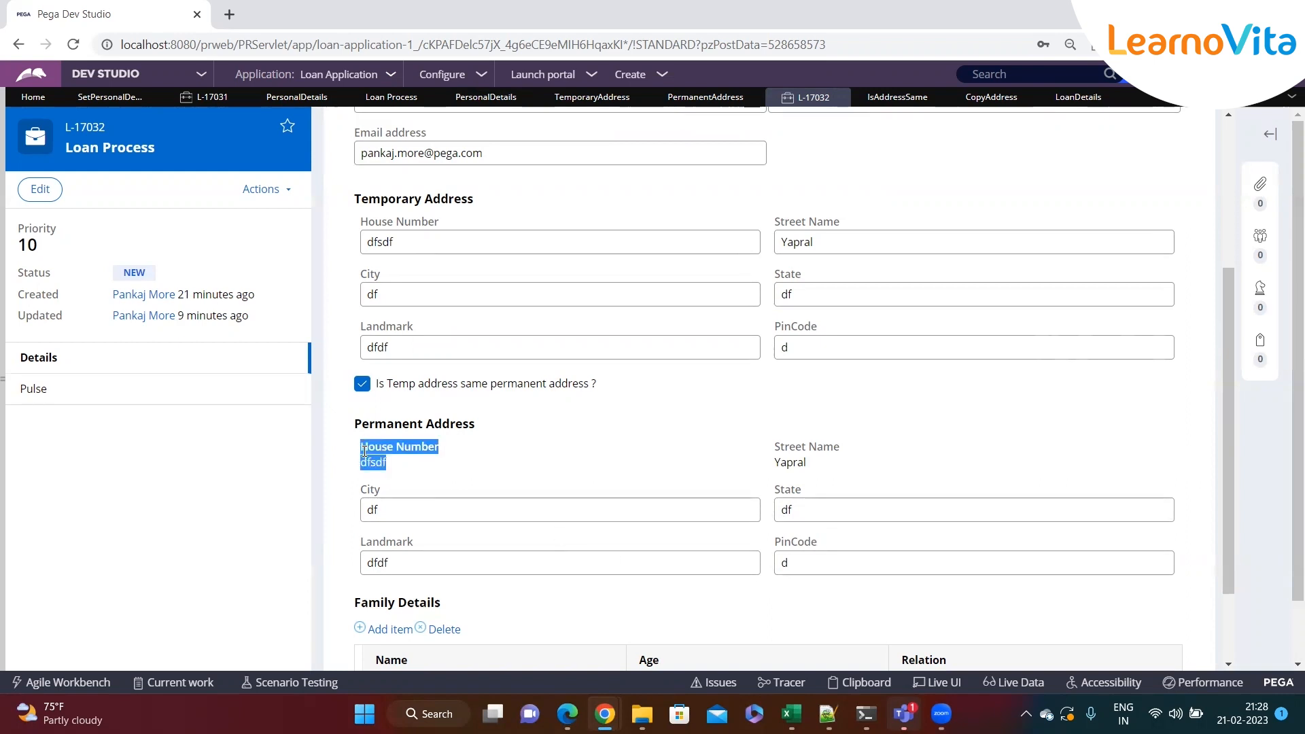
{"action": "left_click", "coordinate": [465, 481]}
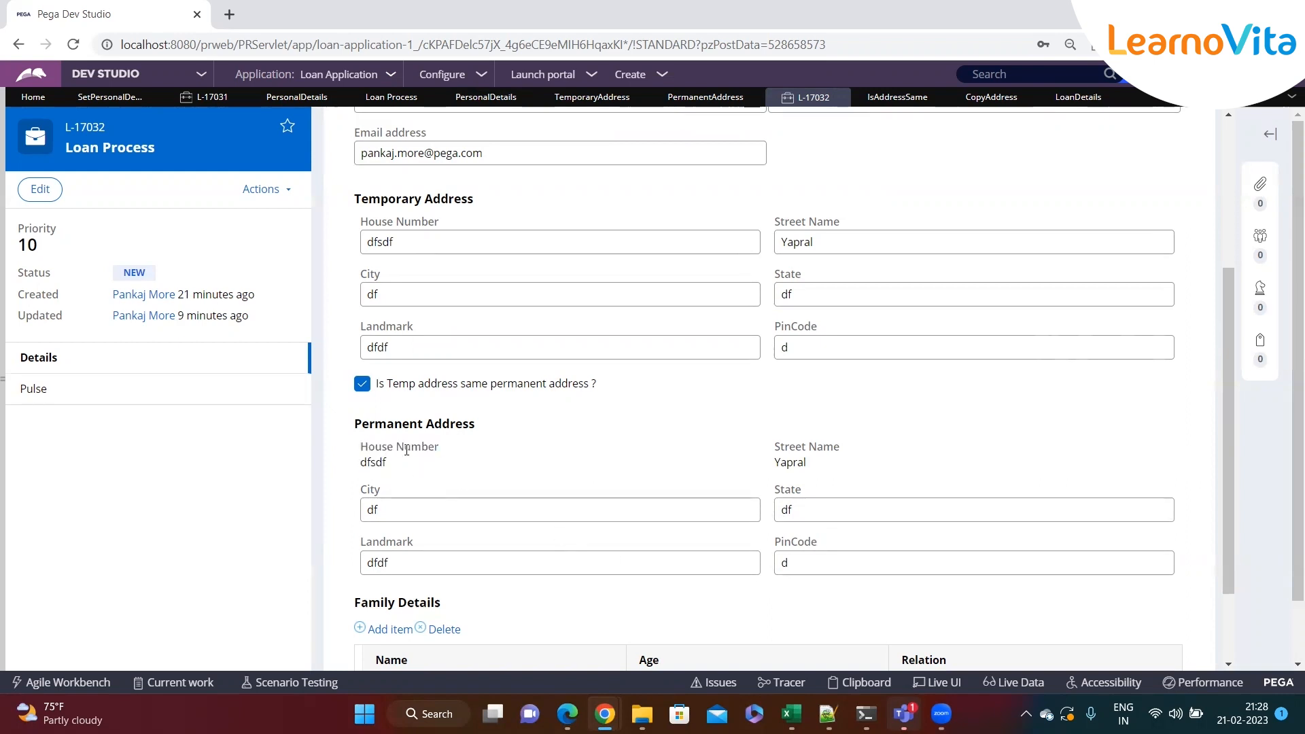
Uncheck the address-same checkbox and try entering the permanent House Number field
{"action": "left_click", "coordinate": [363, 384]}
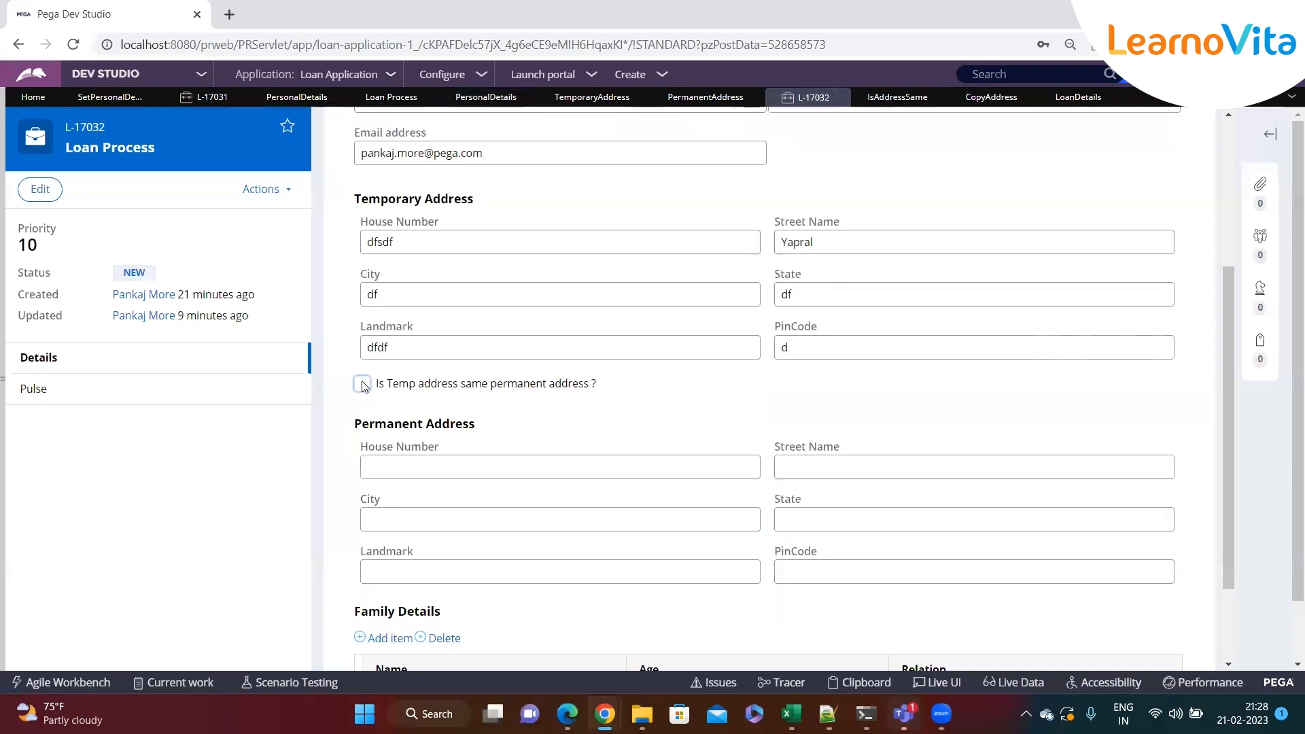
{"action": "left_click_drag", "start_coordinate": [365, 446], "coordinate": [452, 448]}
{"action": "left_click", "coordinate": [439, 470]}
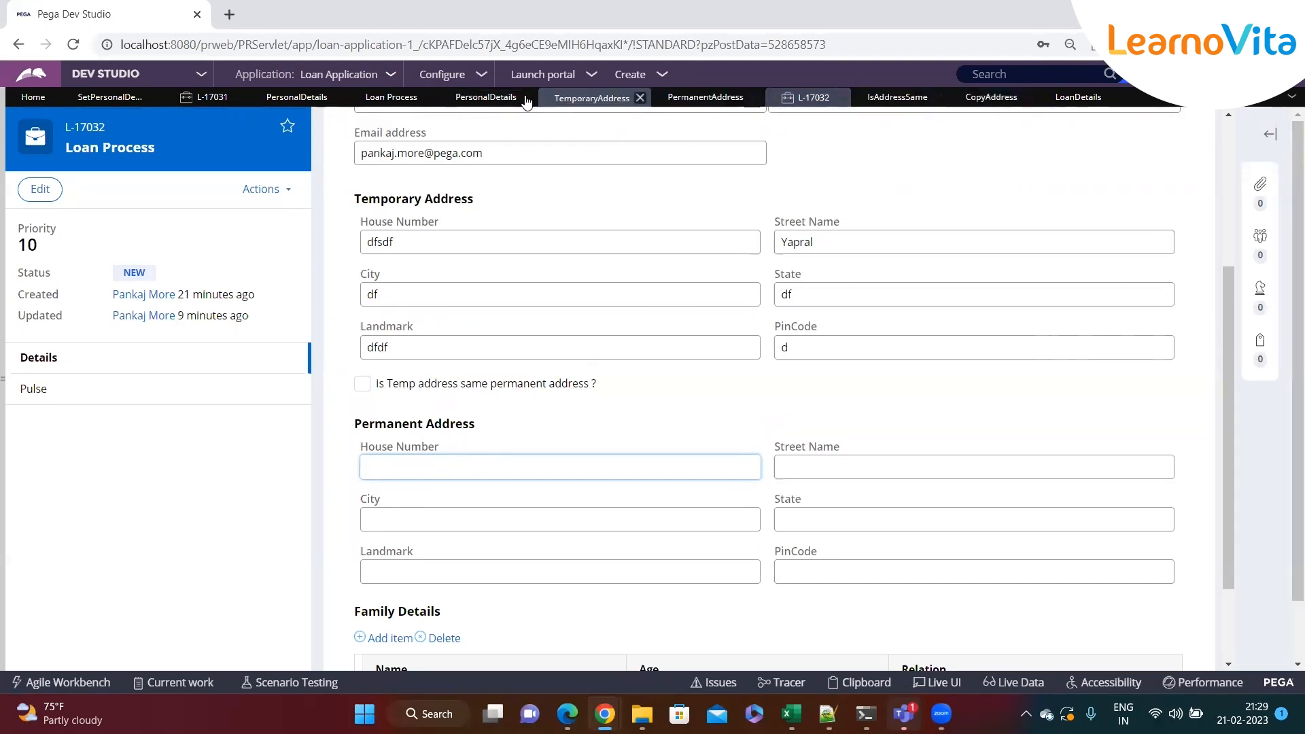
Review the permanent address cell's read-only properties in the Personal Details section and close them
{"action": "left_click", "coordinate": [486, 97]}
{"action": "left_click", "coordinate": [653, 410]}
{"action": "left_click", "coordinate": [509, 216]}
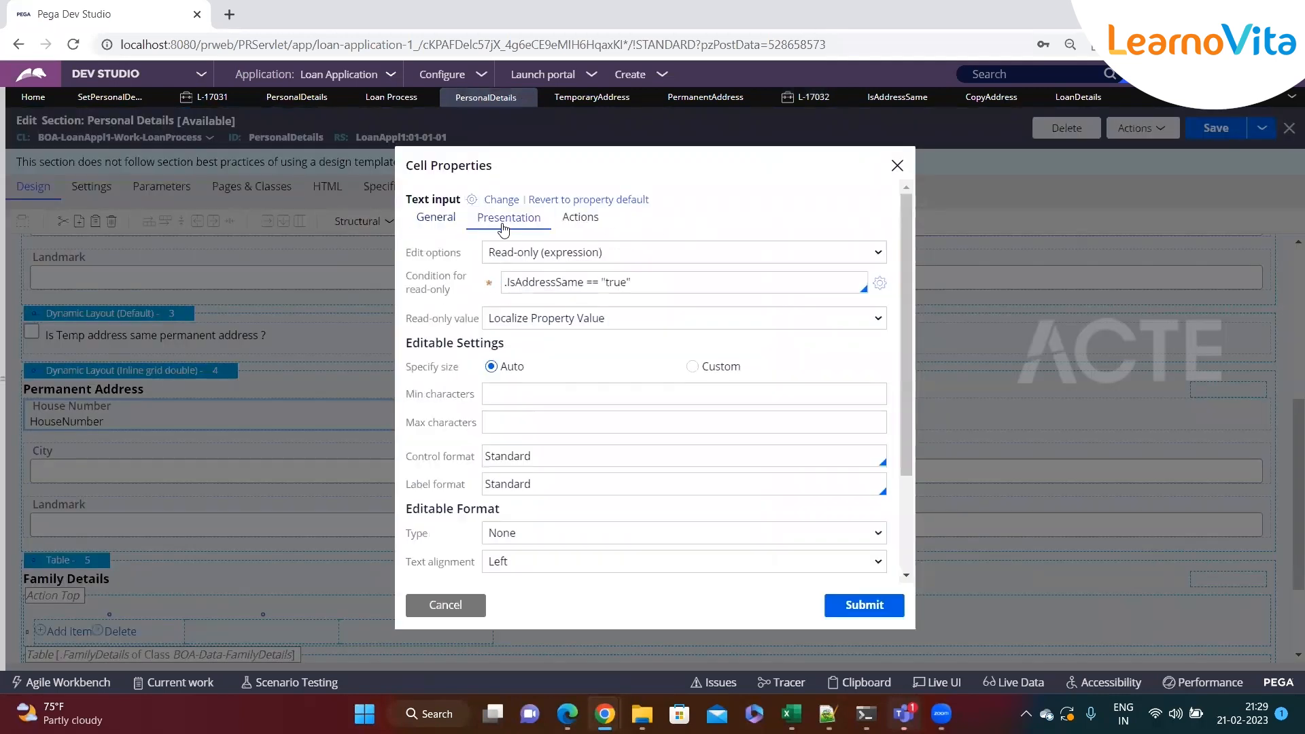
{"action": "left_click", "coordinate": [896, 167]}
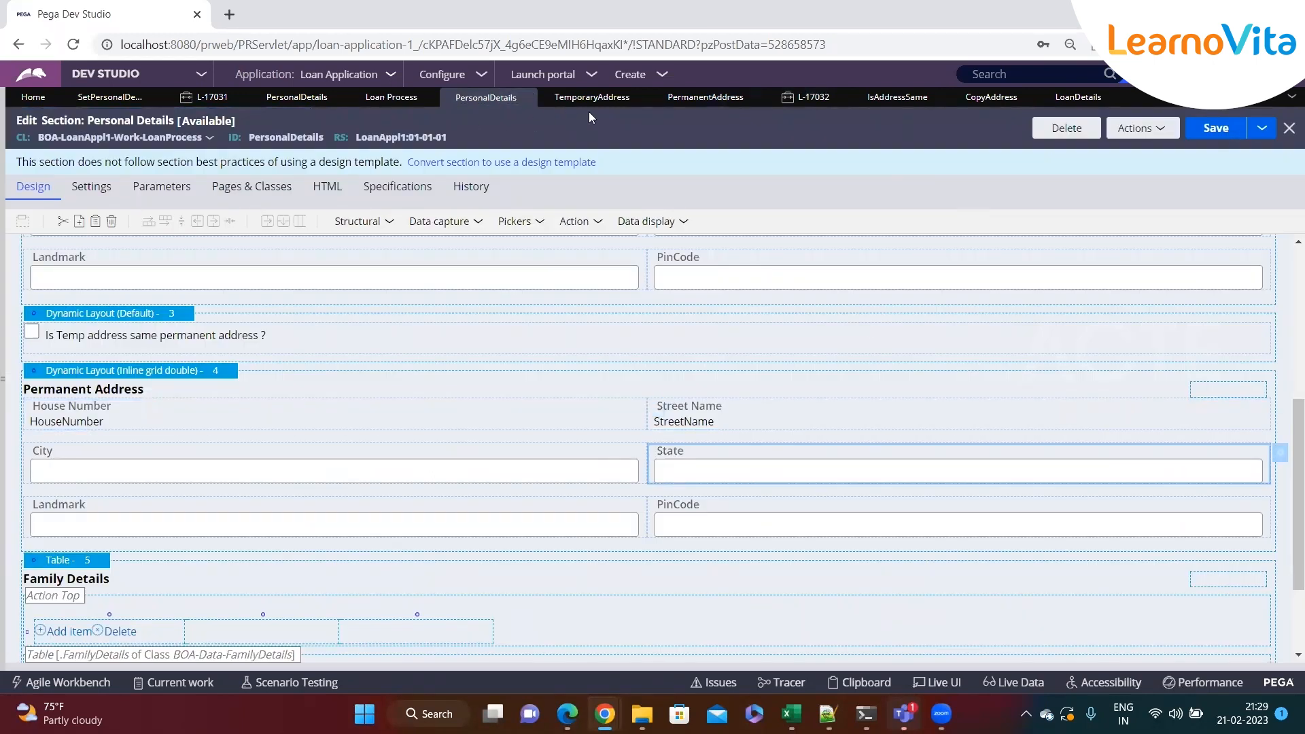
In CopyAddress, collapse the When and Otherwise rows and insert an Apply Data Transform step calling CopyAddress
{"action": "left_click", "coordinate": [999, 101]}
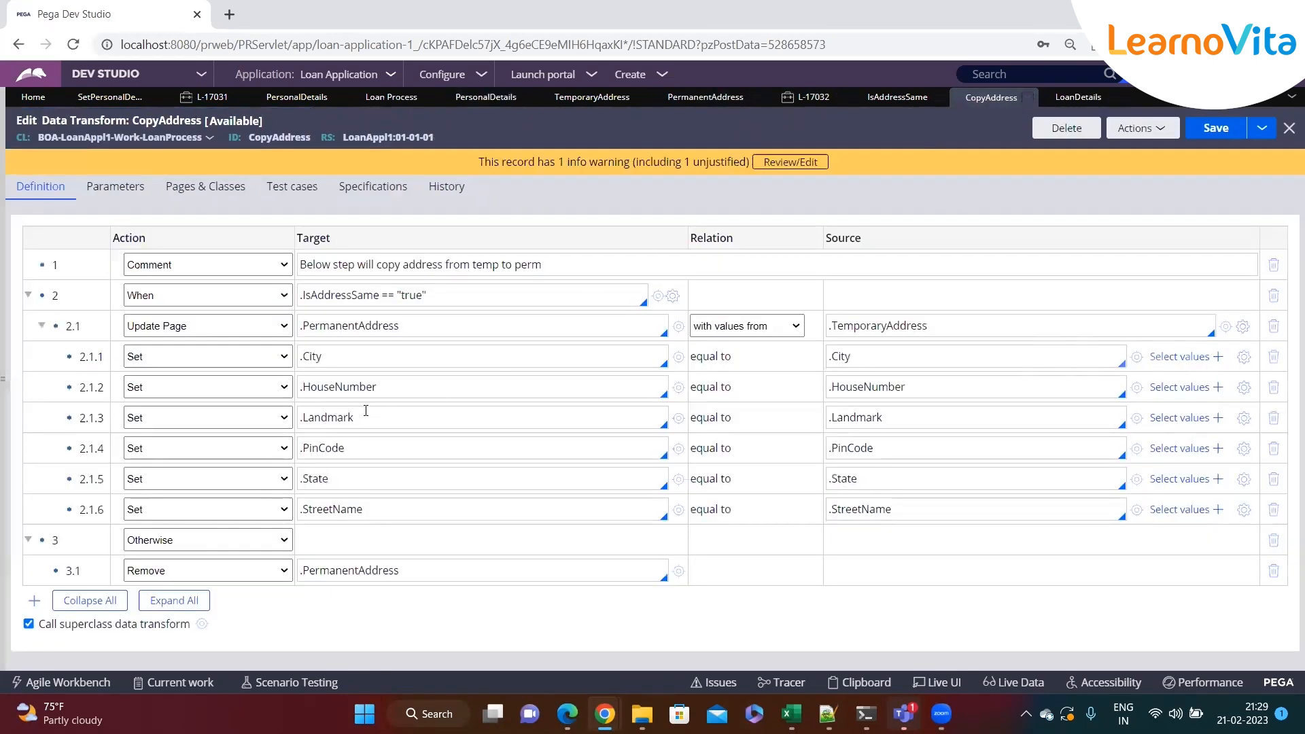
{"action": "left_click", "coordinate": [28, 298]}
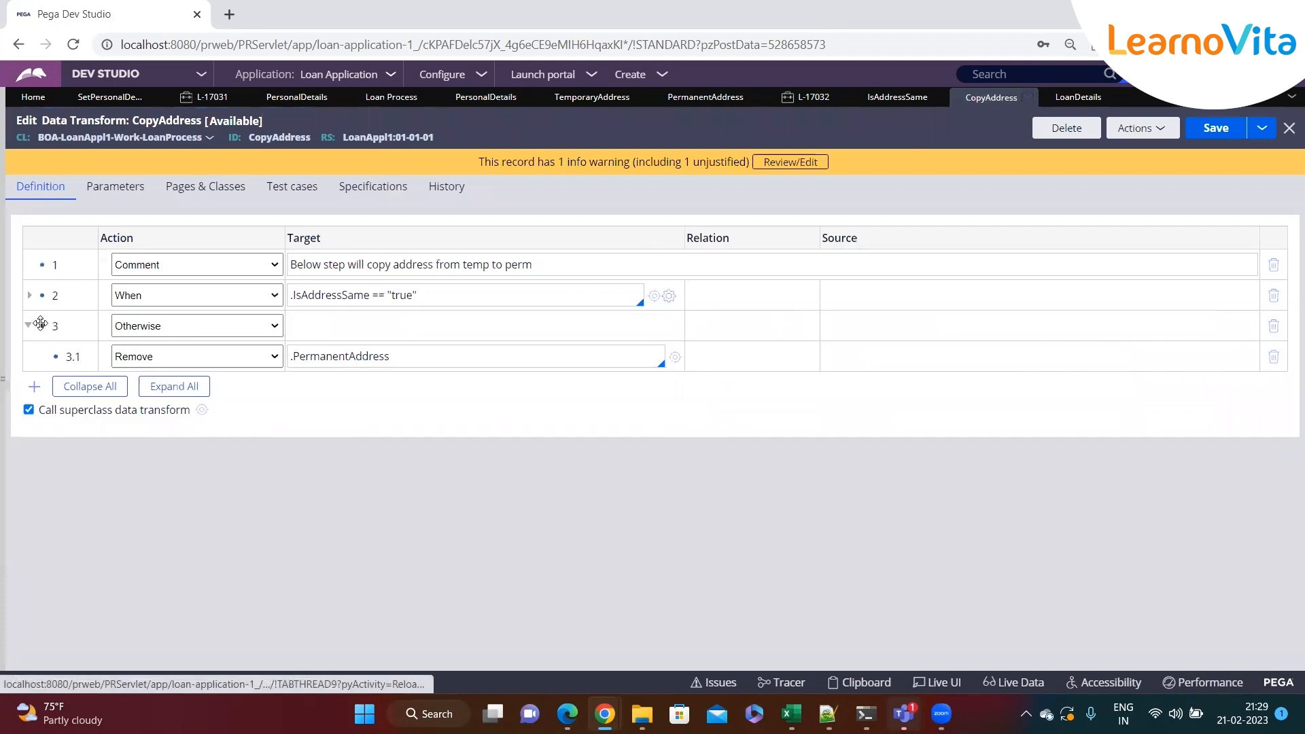
{"action": "left_click", "coordinate": [28, 326]}
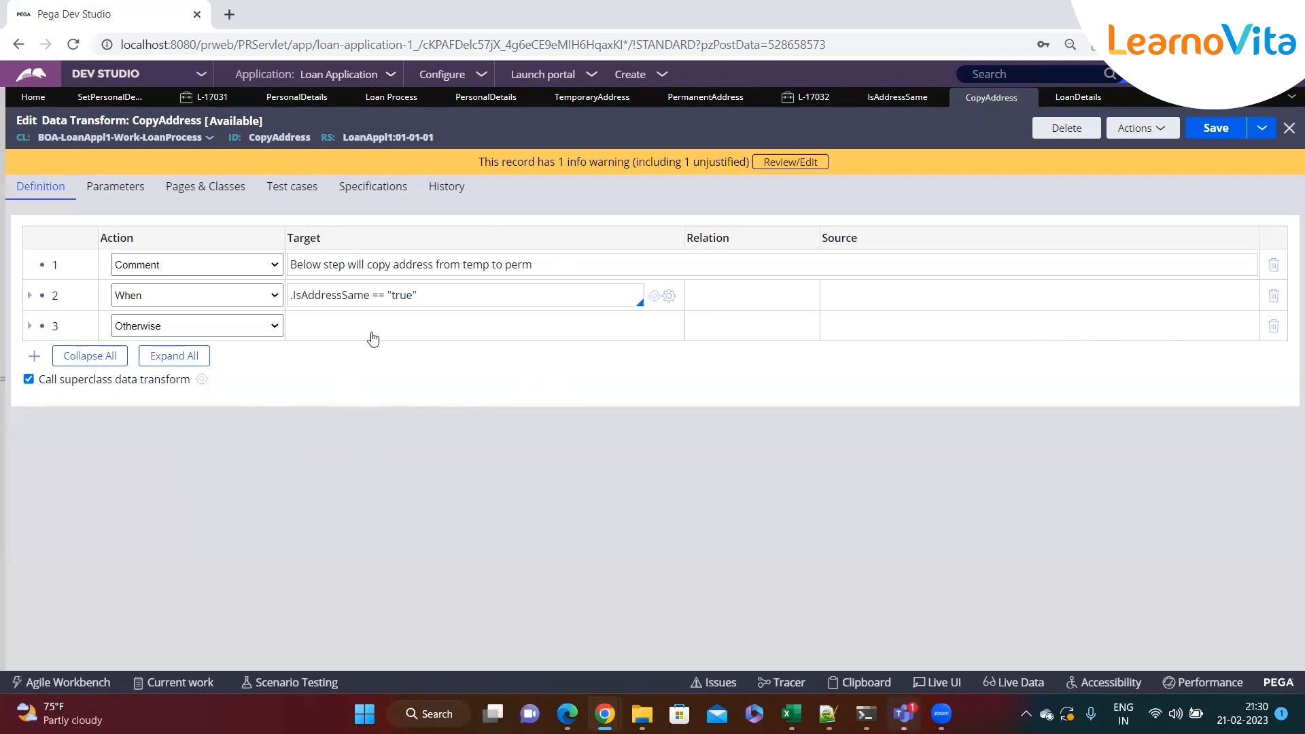
{"action": "key", "text": "Return"}
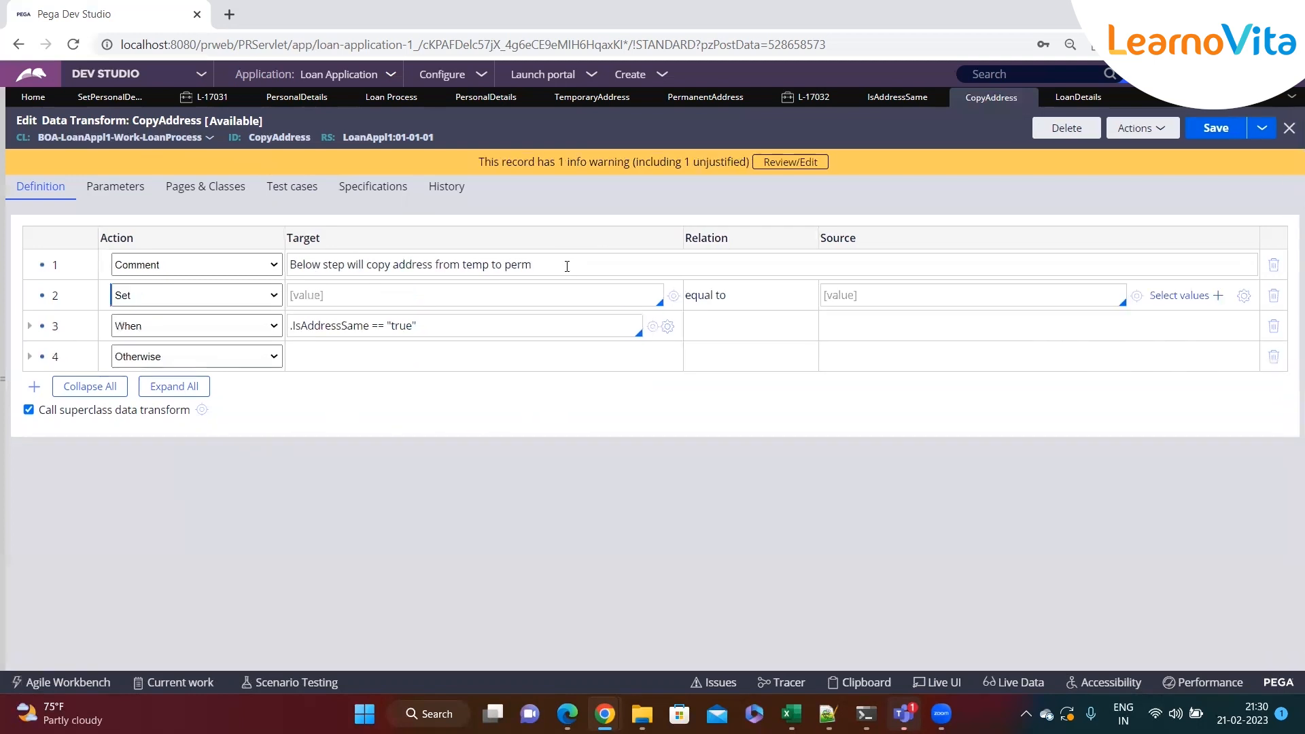
{"action": "left_click", "coordinate": [223, 301]}
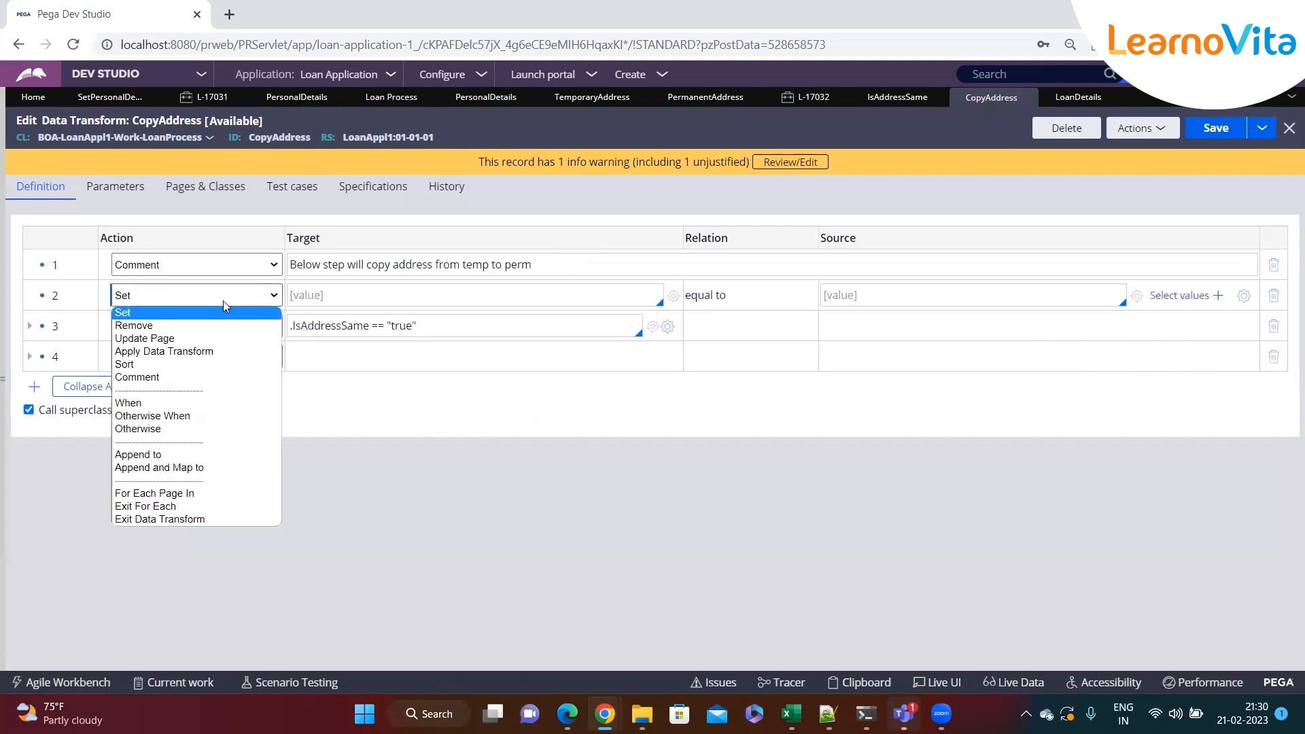
{"action": "left_click", "coordinate": [195, 352]}
{"action": "type", "text": "Ad"}
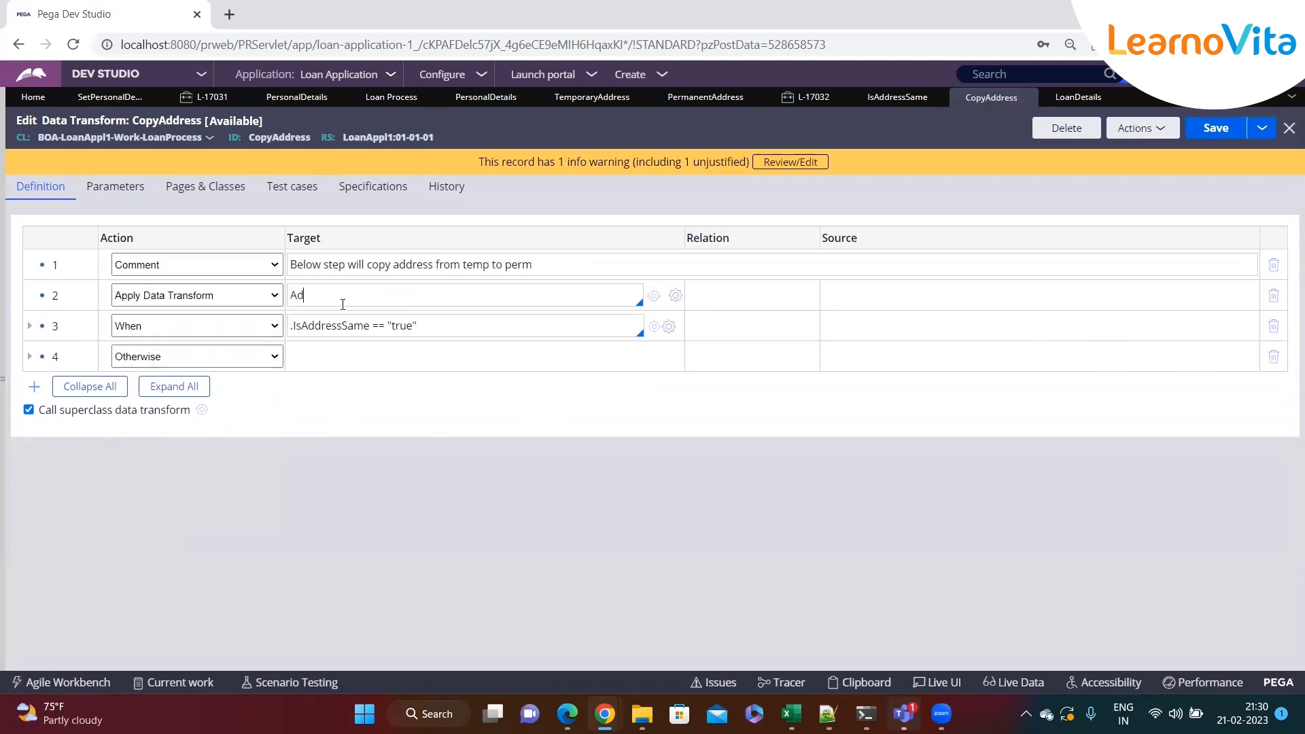
{"action": "key", "text": "BackSpace"}
{"action": "key", "text": "BackSpace"}
{"action": "type", "text": "CopyAd"}
{"action": "key", "text": "Return"}
Insert another Apply Data Transform step calling SetPersonalDetails
{"action": "left_click", "coordinate": [195, 325]}
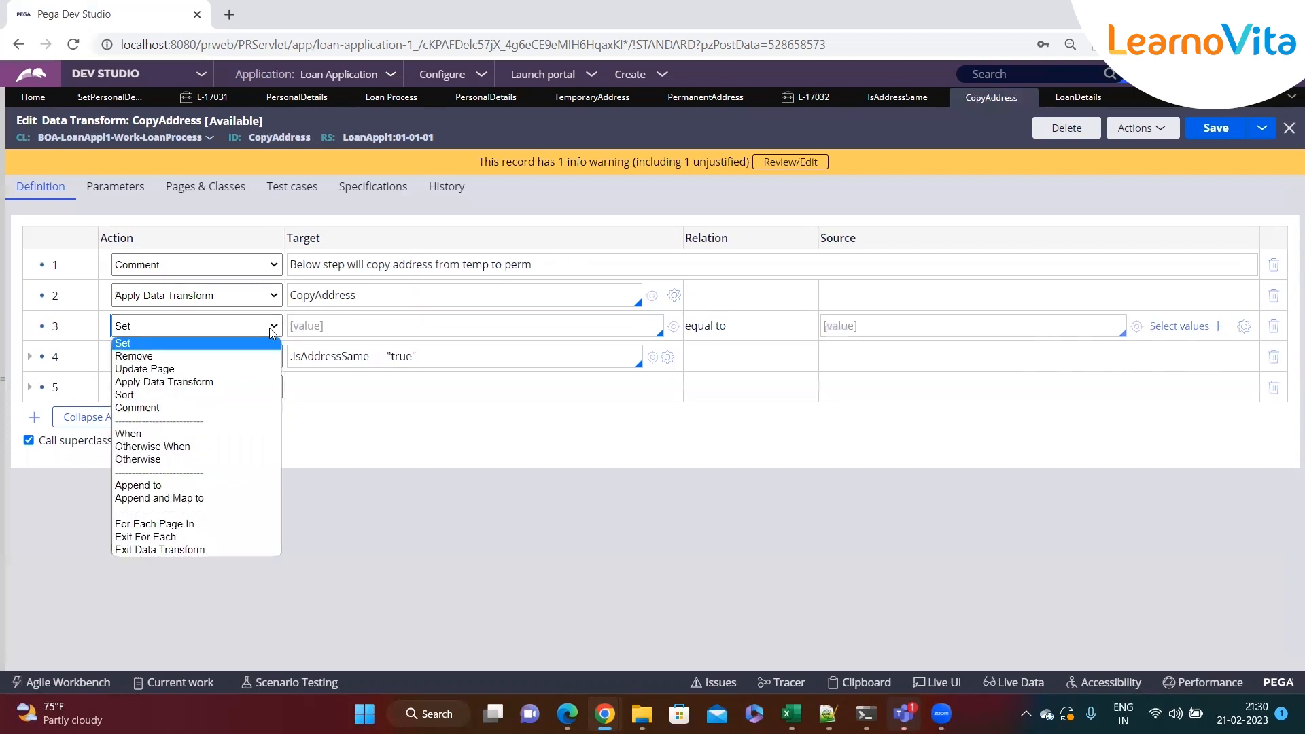
{"action": "left_click", "coordinate": [176, 381]}
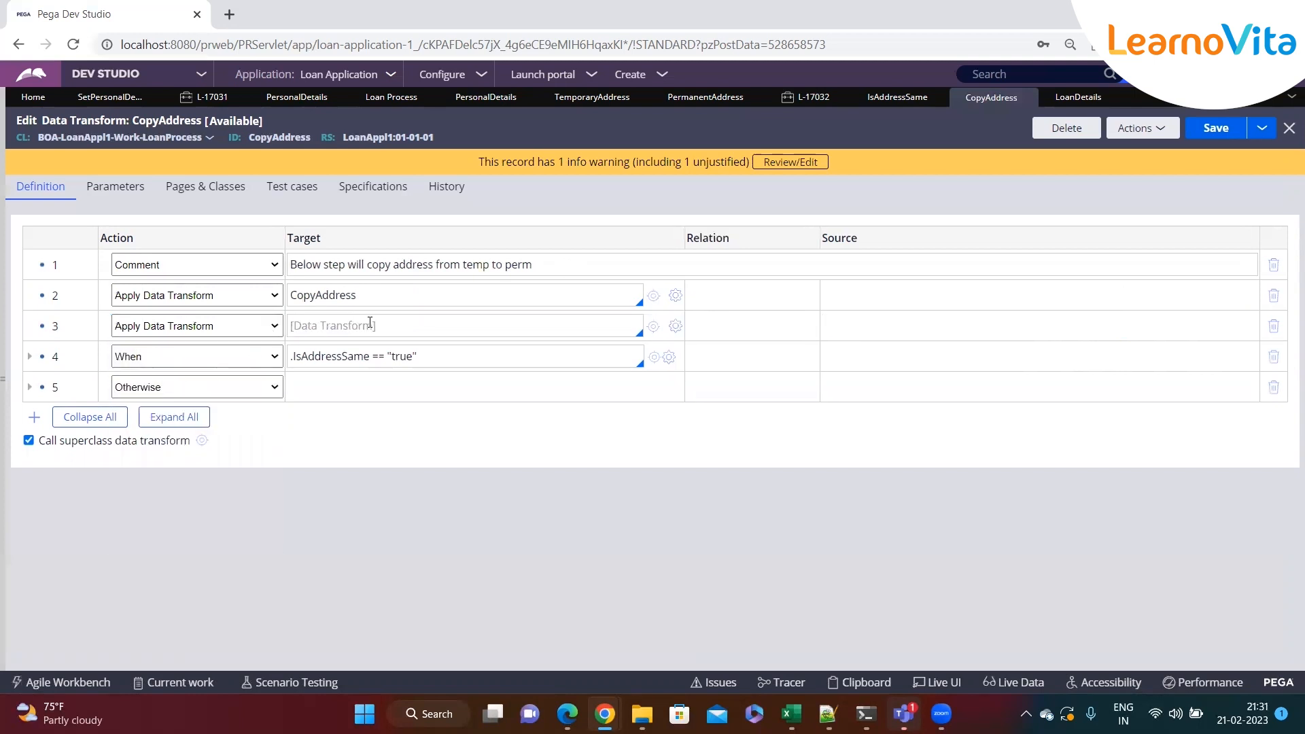
{"action": "type", "text": "SetPersonalDetails"}
{"action": "key", "text": "Return"}
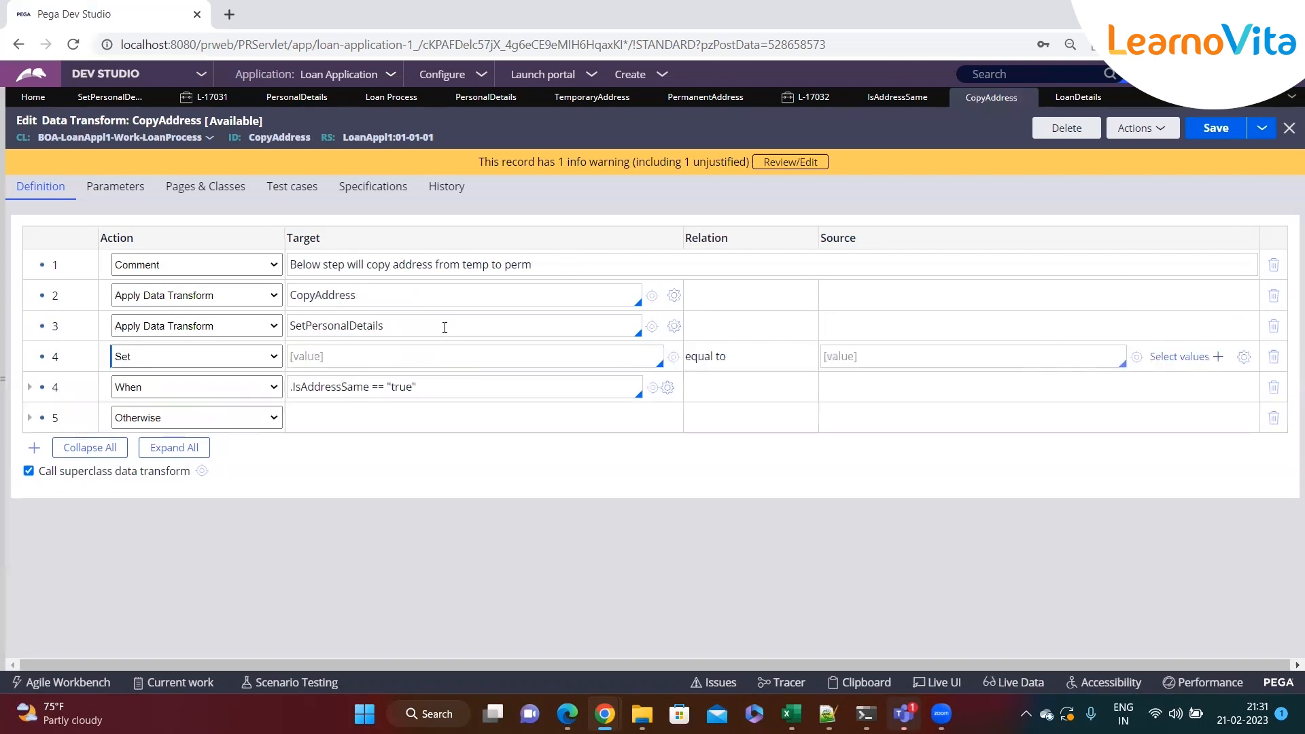
Add an Apply Data Transform step for SetOcuDetails and delete that row
{"action": "left_click", "coordinate": [202, 359]}
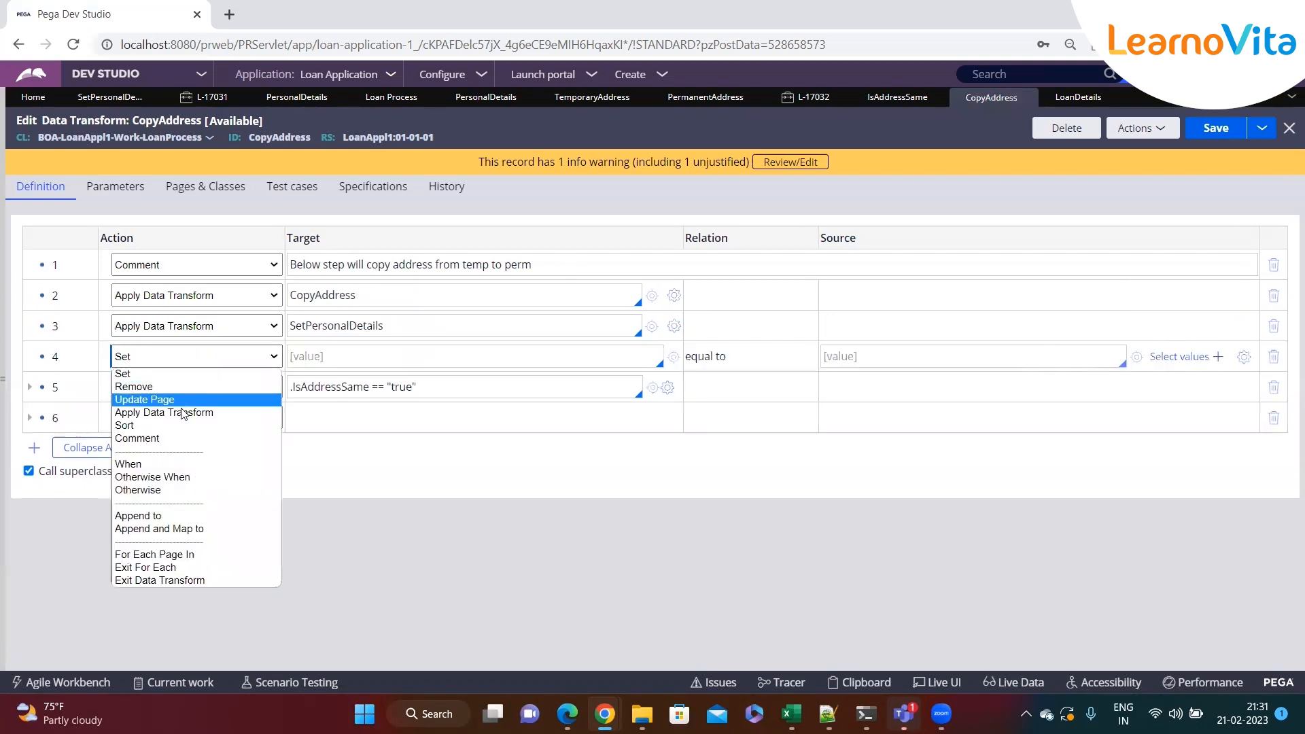
{"action": "left_click", "coordinate": [179, 416]}
{"action": "type", "text": "SetOcu"}
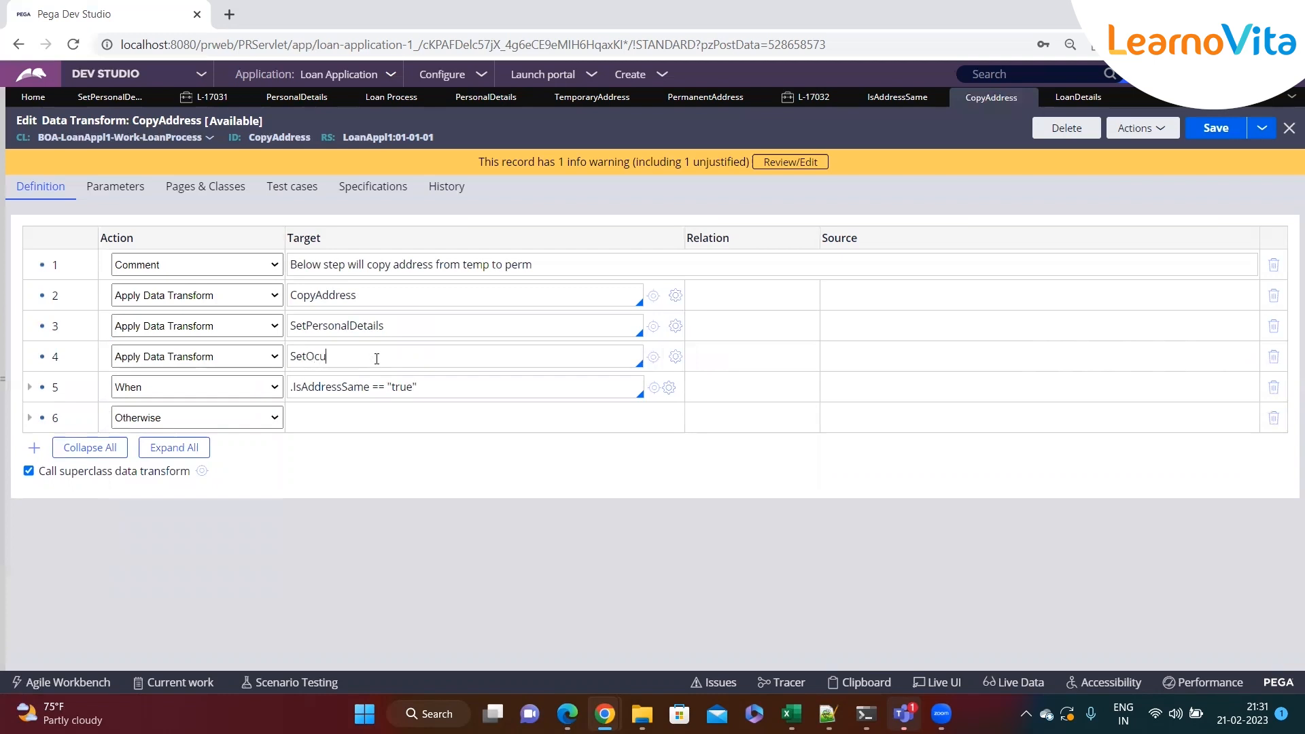
{"action": "type", "text": "Details"}
{"action": "key", "text": "Tab"}
{"action": "double_click", "coordinate": [337, 358]}
{"action": "left_click", "coordinate": [410, 359]}
{"action": "left_click", "coordinate": [1274, 358]}
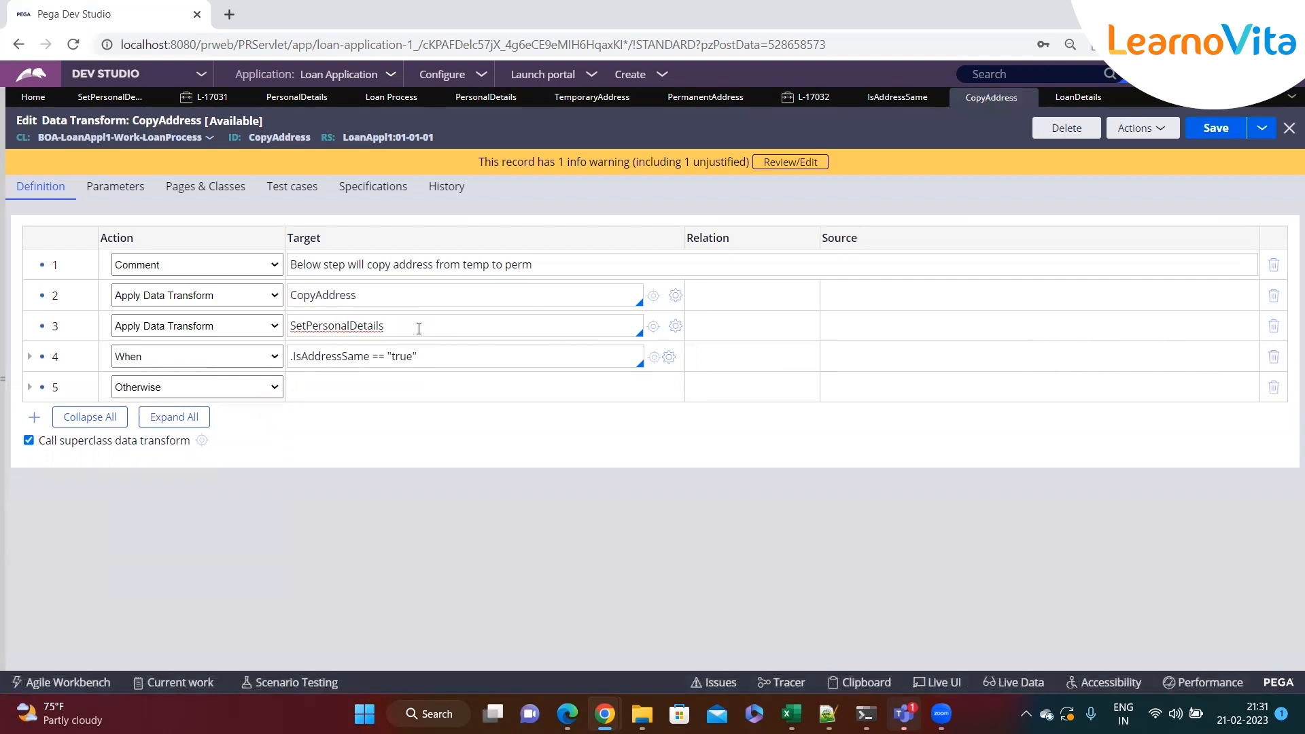
Insert Set rows with targets Job, sal and deg
{"action": "key", "text": "Return"}
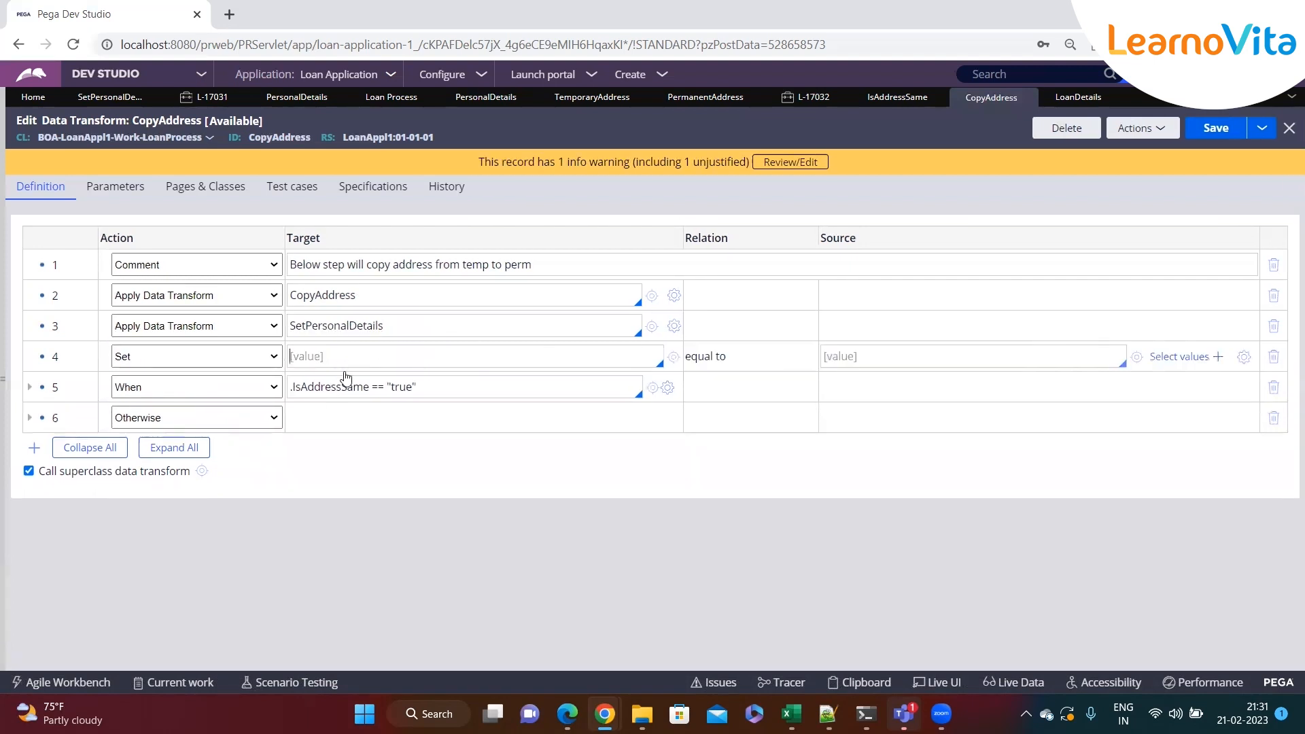
{"action": "type", "text": "Job"}
{"action": "key", "text": "Return"}
{"action": "left_click", "coordinate": [345, 386]}
{"action": "type", "text": "sal"}
{"action": "key", "text": "Return"}
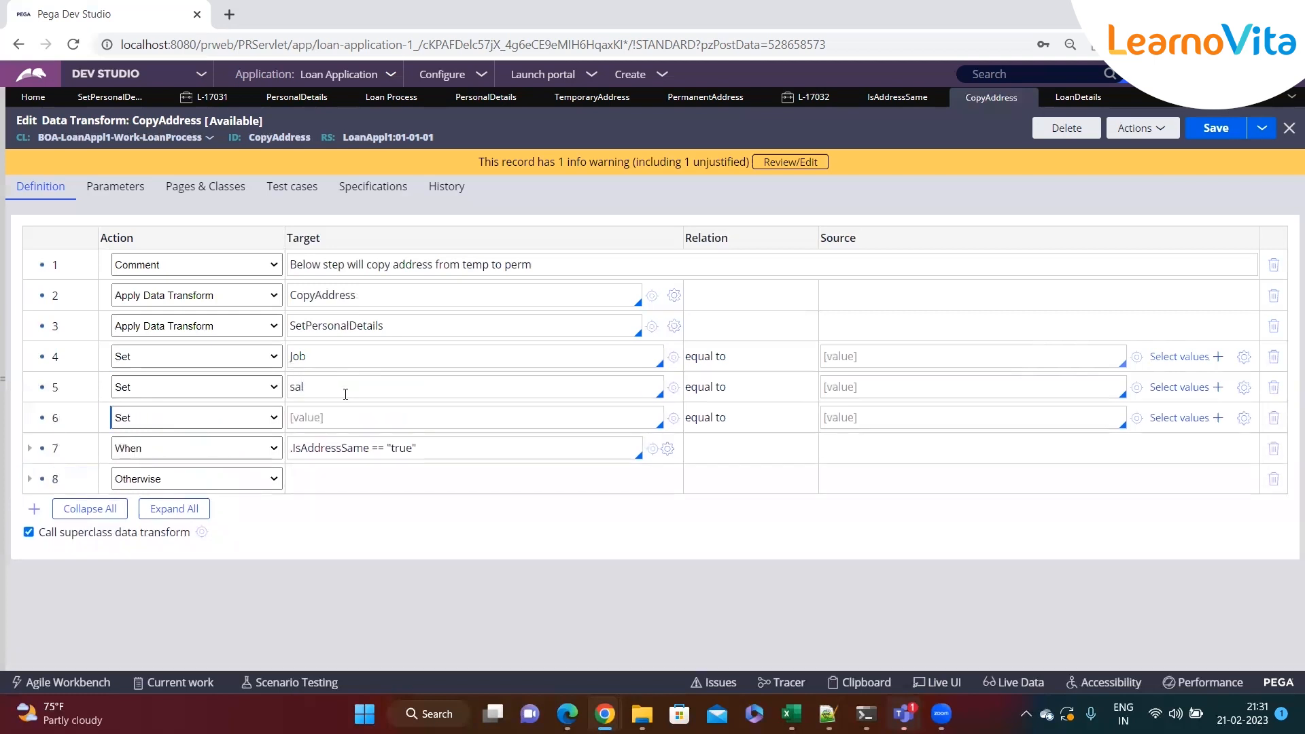
{"action": "left_click", "coordinate": [356, 416]}
{"action": "type", "text": "deg"}
Delete the three inserted Set rows
{"action": "left_click", "coordinate": [1273, 357]}
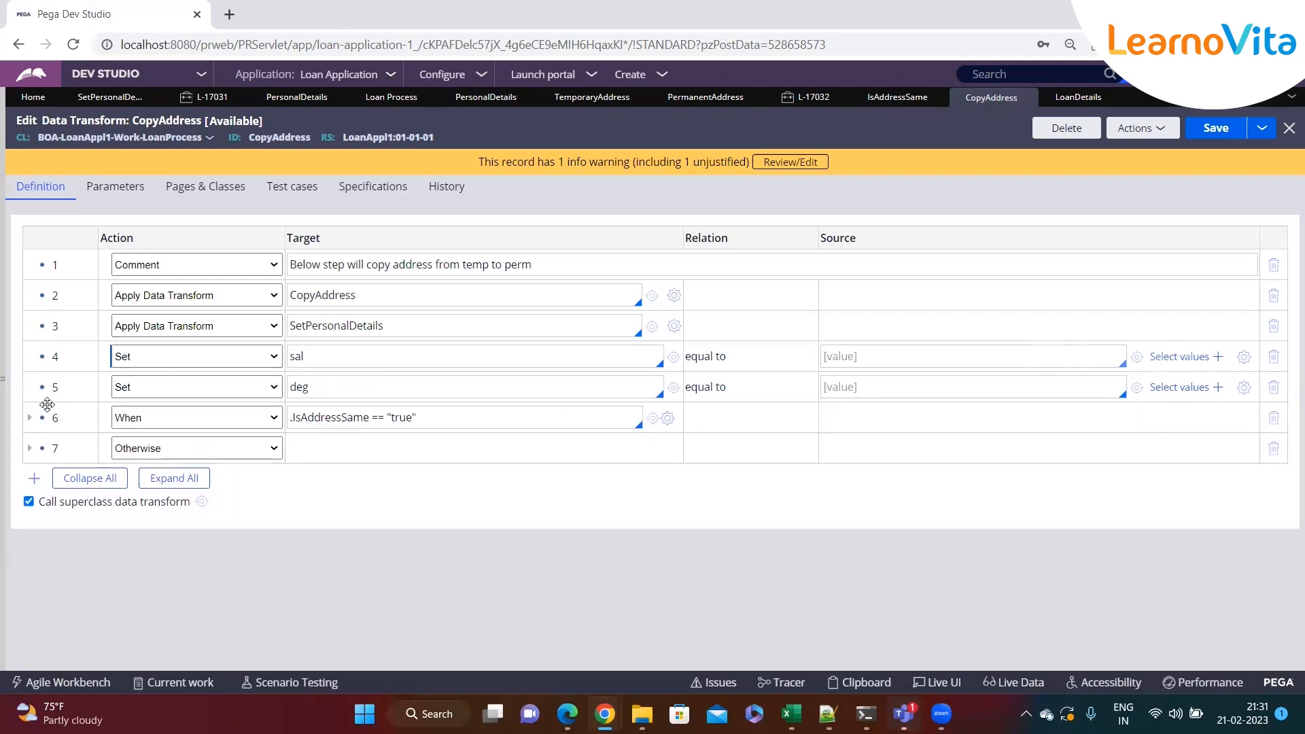
{"action": "left_click", "coordinate": [362, 353]}
{"action": "left_click", "coordinate": [1274, 357]}
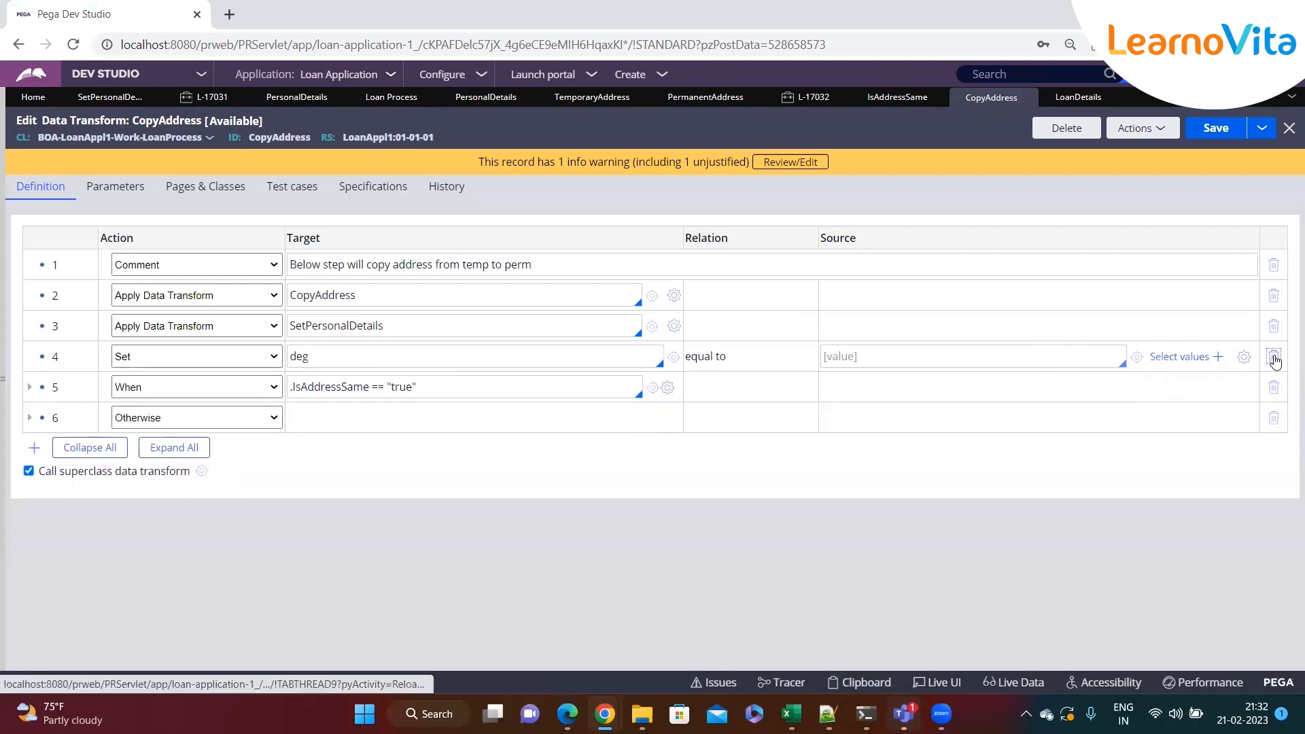
{"action": "left_click", "coordinate": [1273, 357]}
Reload the CopyAddress rule from Actions, discarding the unsaved edits
{"action": "left_click", "coordinate": [396, 299]}
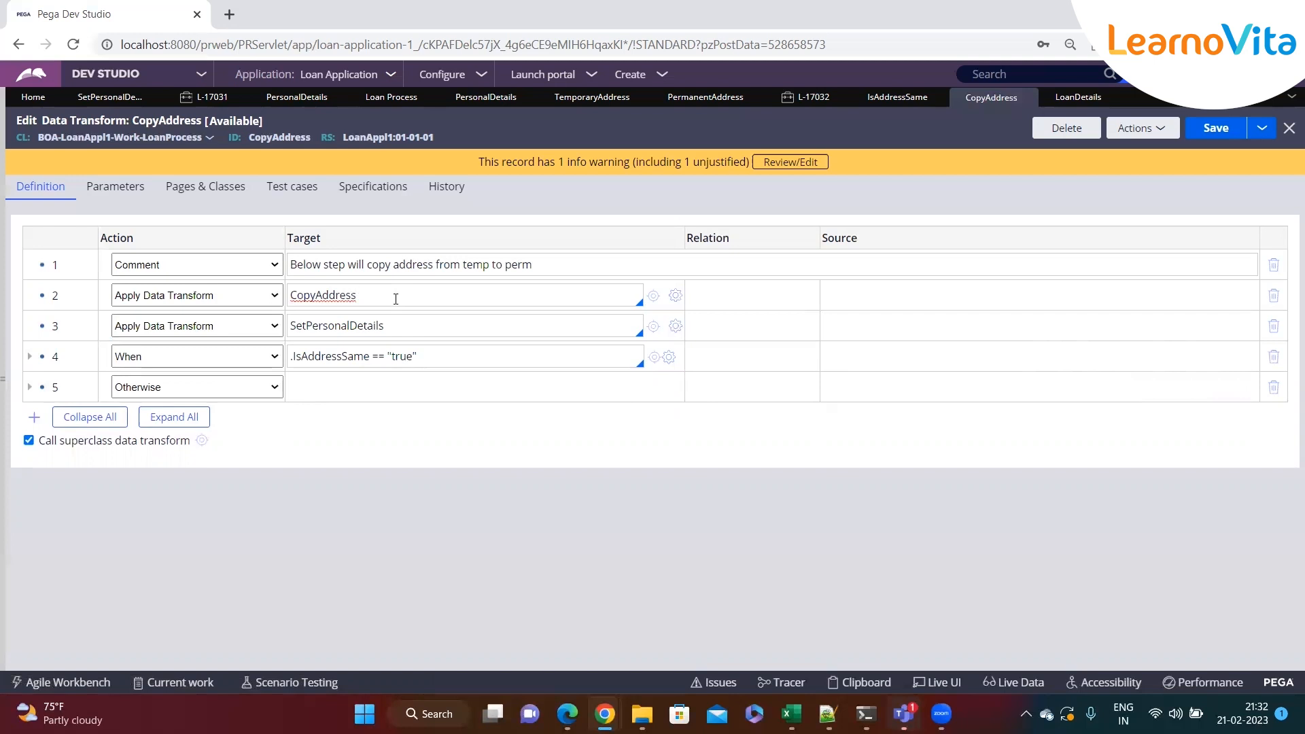
{"action": "left_click_drag", "start_coordinate": [396, 299], "coordinate": [292, 299]}
{"action": "left_click", "coordinate": [376, 300]}
{"action": "left_click", "coordinate": [149, 299]}
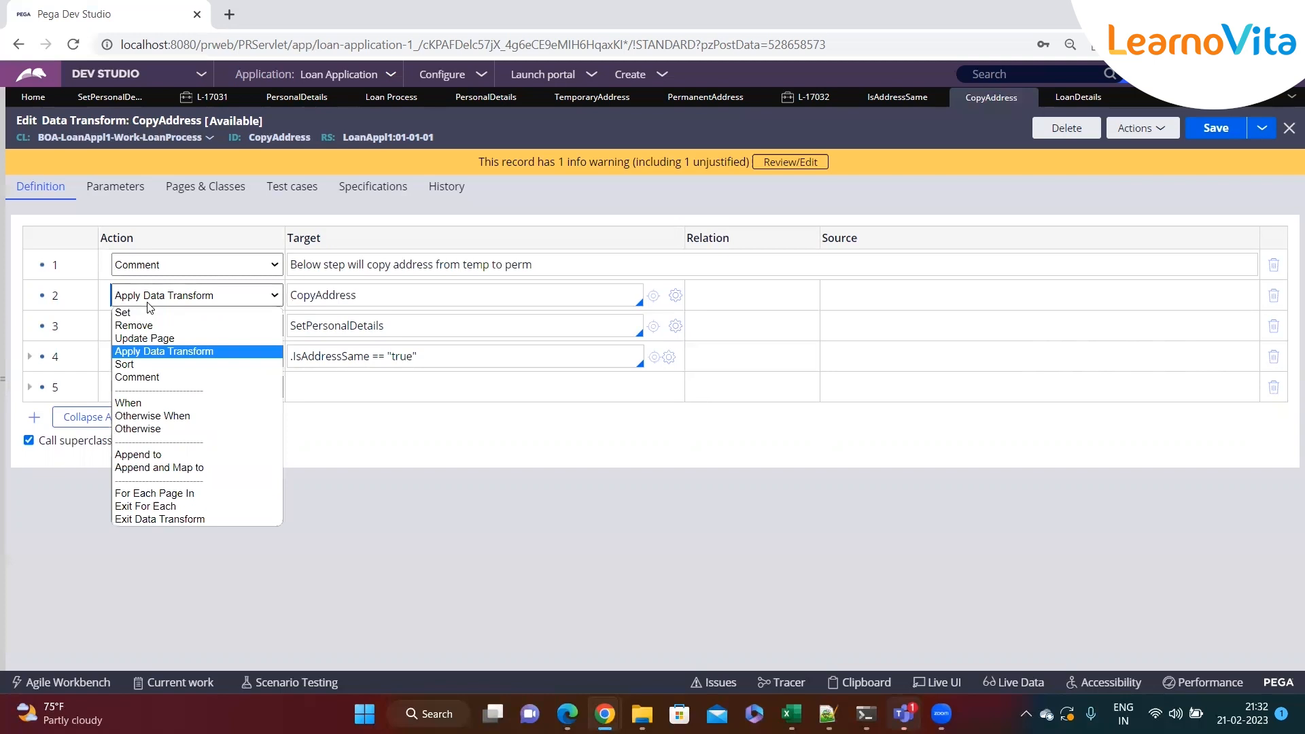
{"action": "left_click", "coordinate": [144, 354]}
{"action": "left_click", "coordinate": [391, 296]}
{"action": "left_click", "coordinate": [1142, 128]}
{"action": "left_click", "coordinate": [1075, 194]}
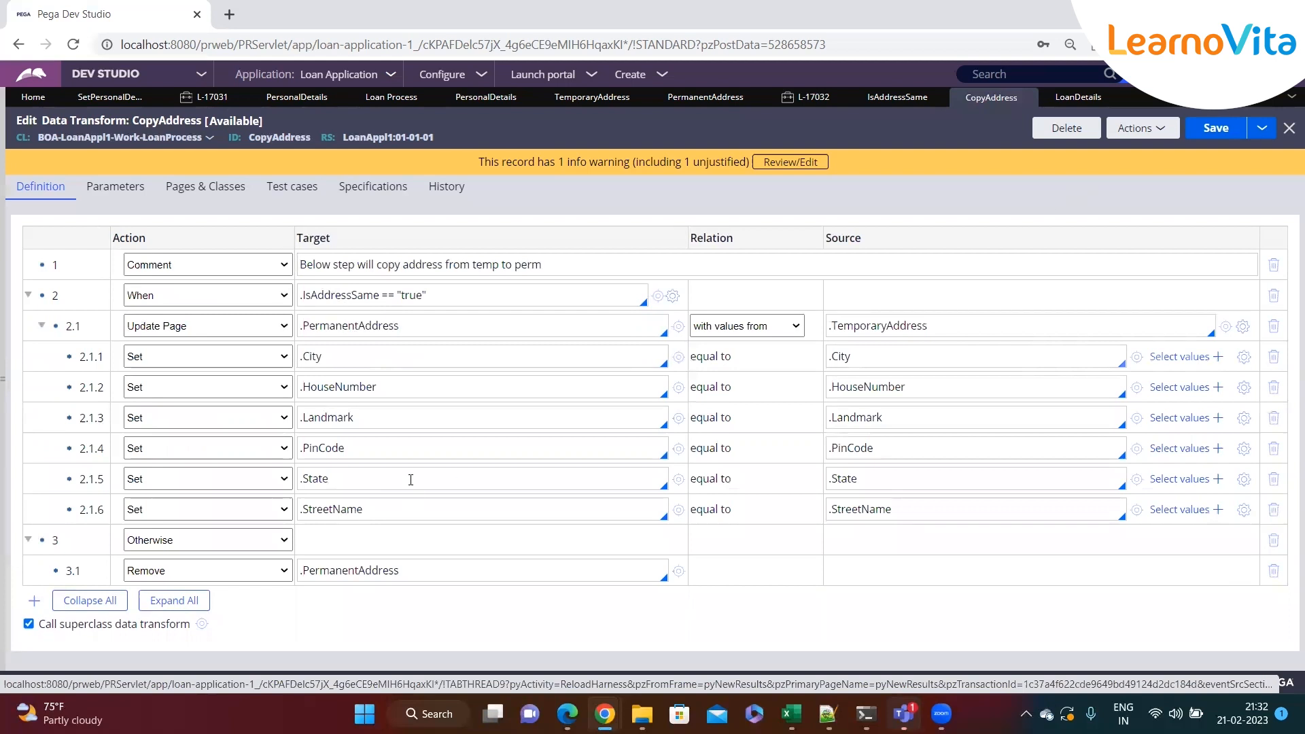
Return to the case and continue from Enter Personal Details to the Loan Details form
{"action": "left_click", "coordinate": [224, 269]}
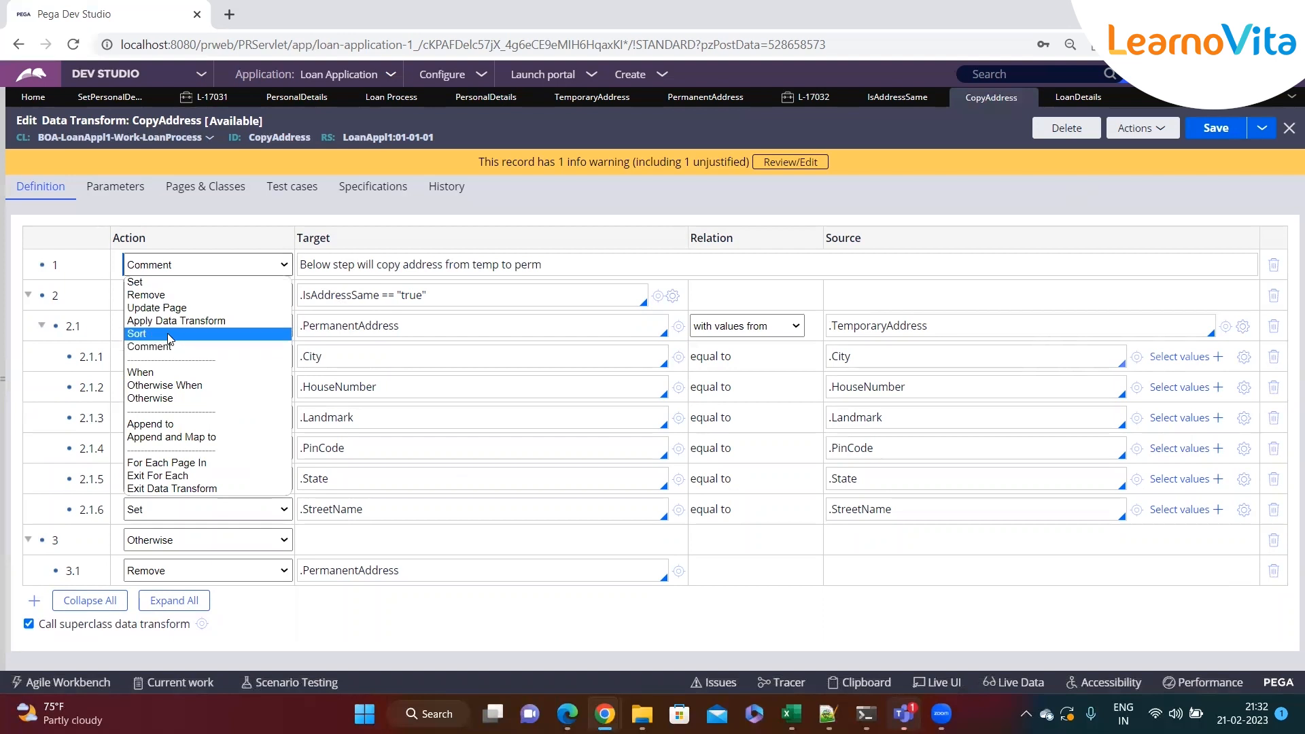
{"action": "left_click", "coordinate": [445, 321]}
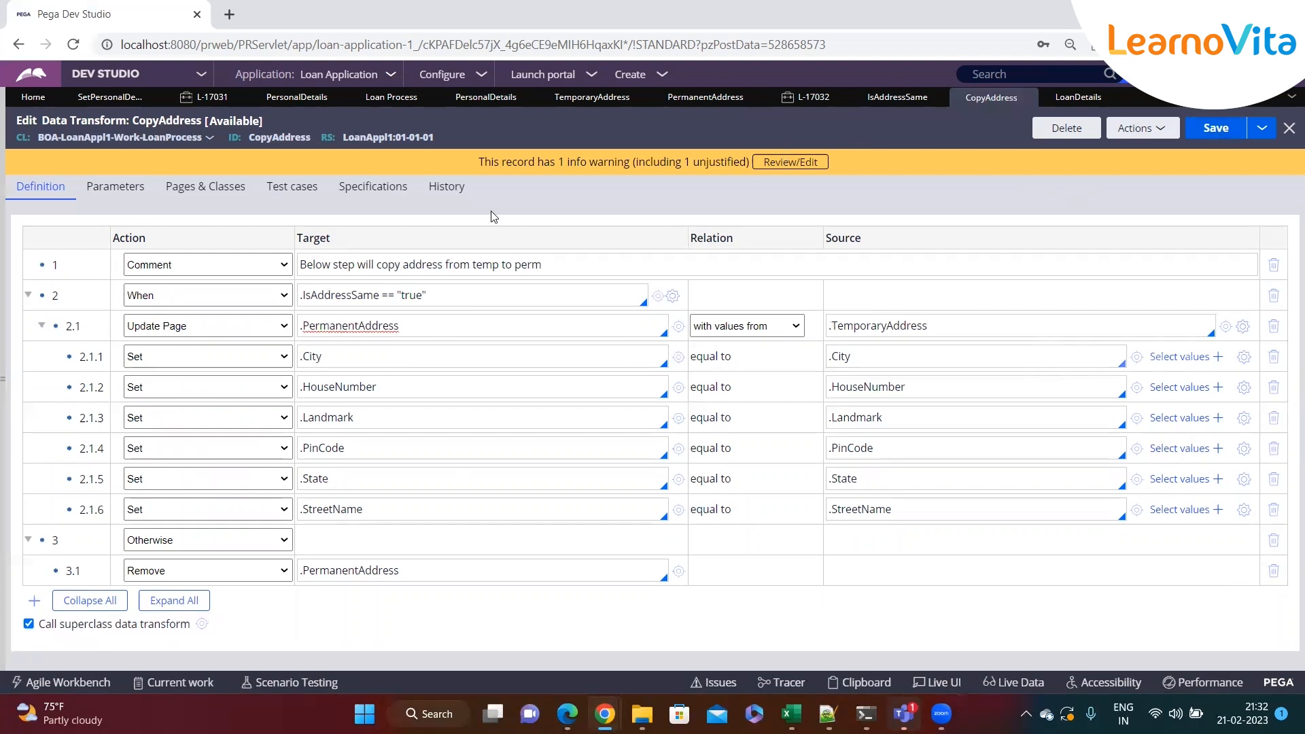
{"action": "left_click", "coordinate": [814, 101]}
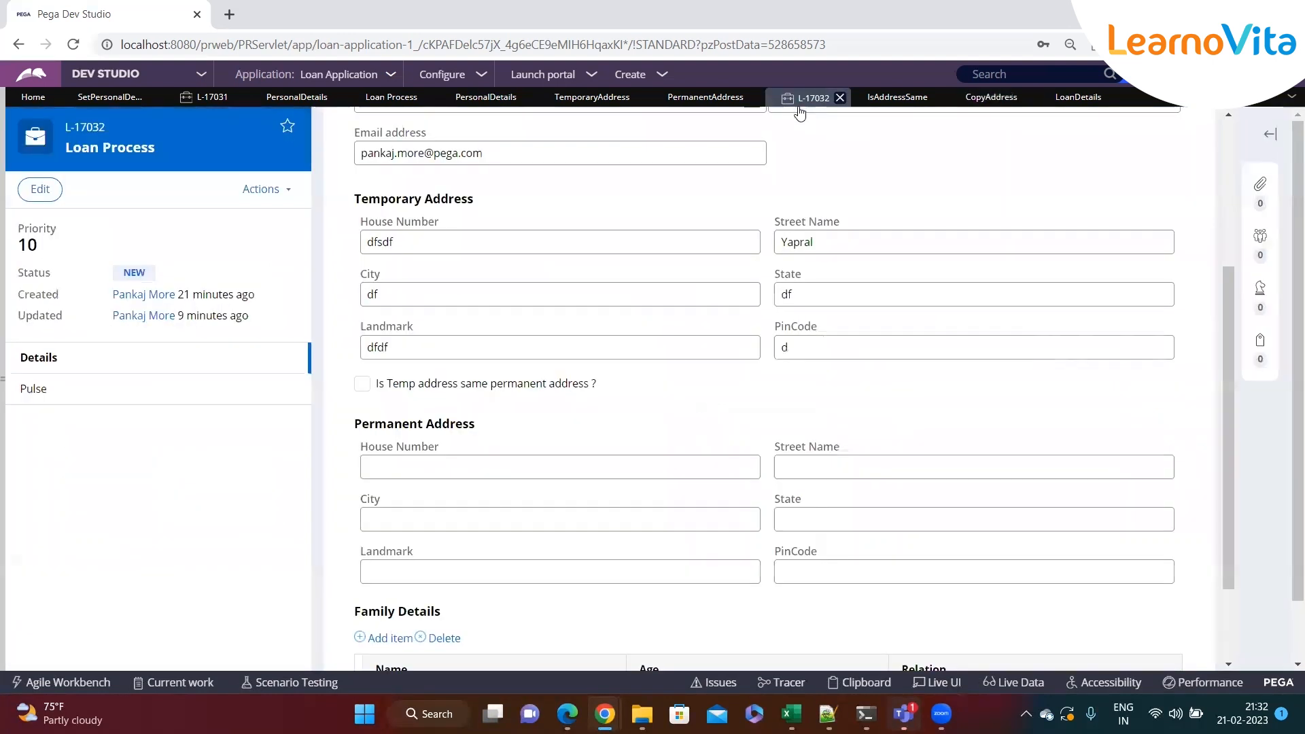
{"action": "scroll", "coordinate": [571, 387], "scroll_direction": "down", "scroll_amount": 2}
{"action": "left_click", "coordinate": [1149, 641]}
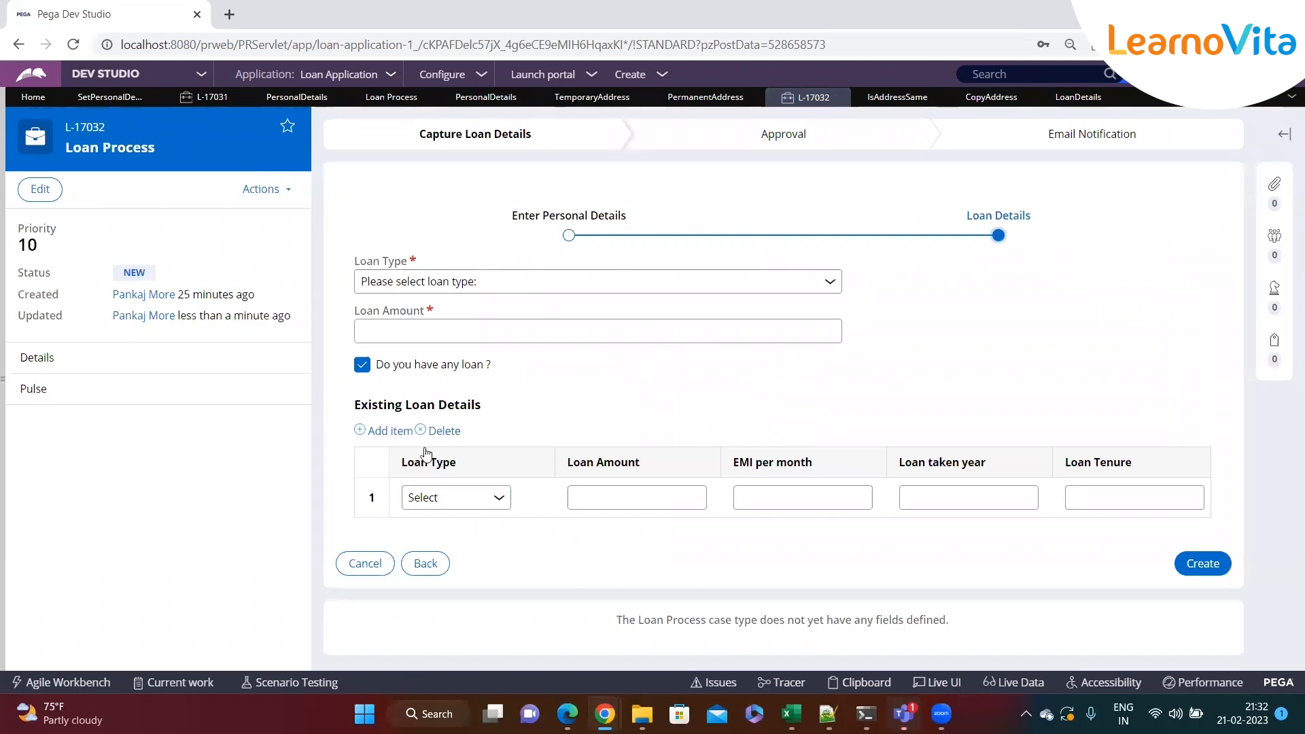
Open the Loan Process case type and open the Personal Details section from its Enter Personal Details step
{"action": "left_click", "coordinate": [8, 440]}
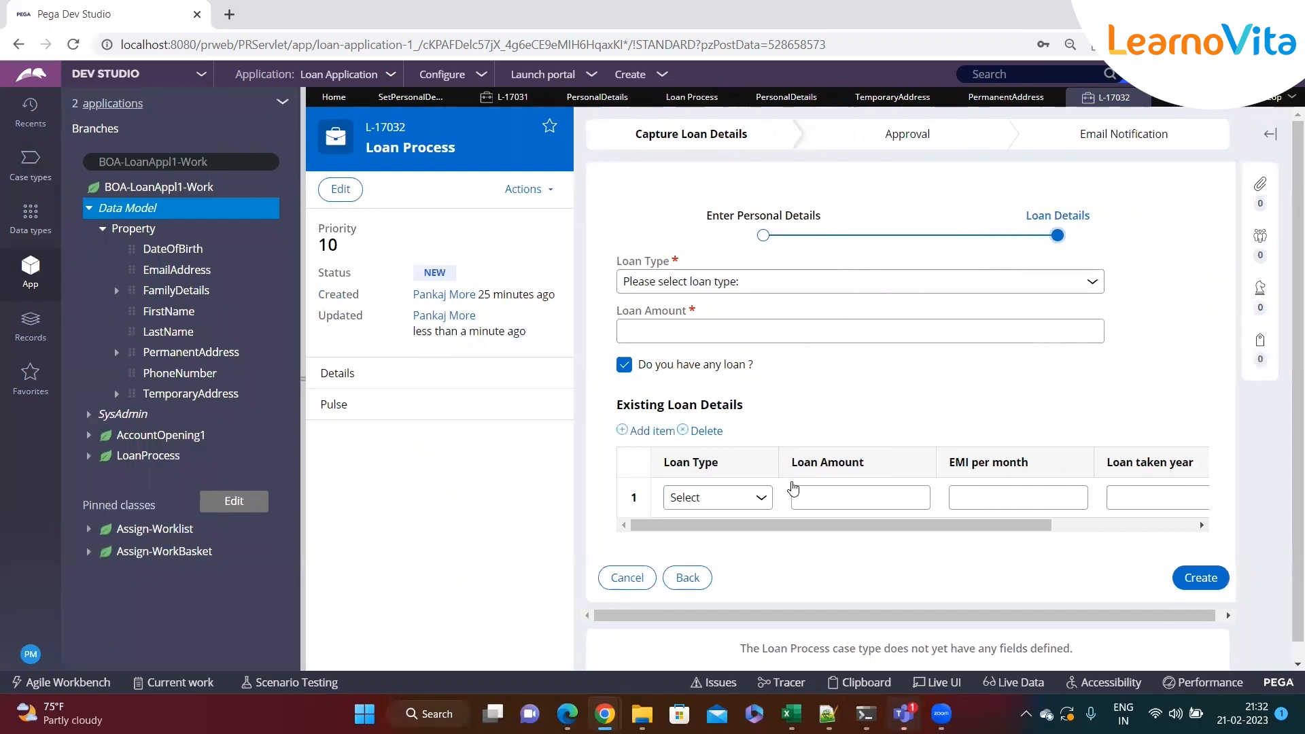
{"action": "left_click", "coordinate": [885, 499]}
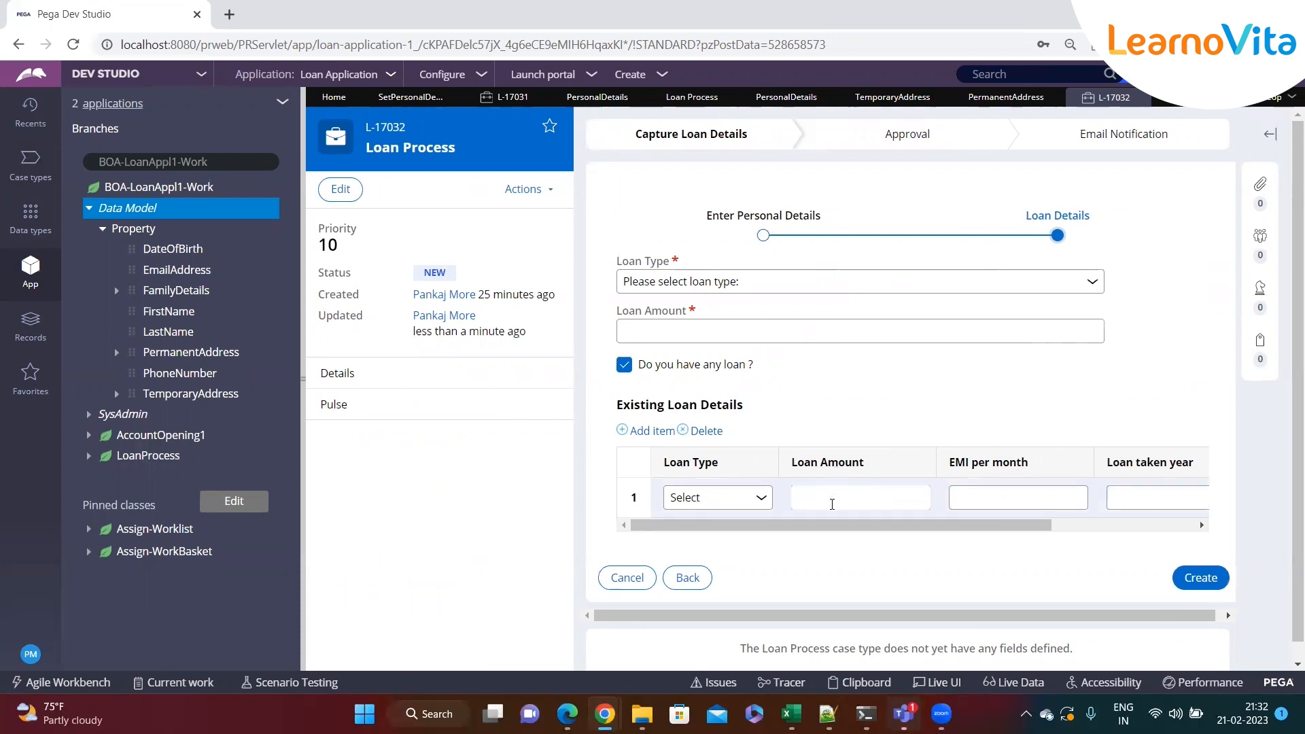
{"action": "left_click_drag", "start_coordinate": [865, 526], "coordinate": [792, 524]}
{"action": "left_click", "coordinate": [30, 163]}
{"action": "left_click", "coordinate": [93, 194]}
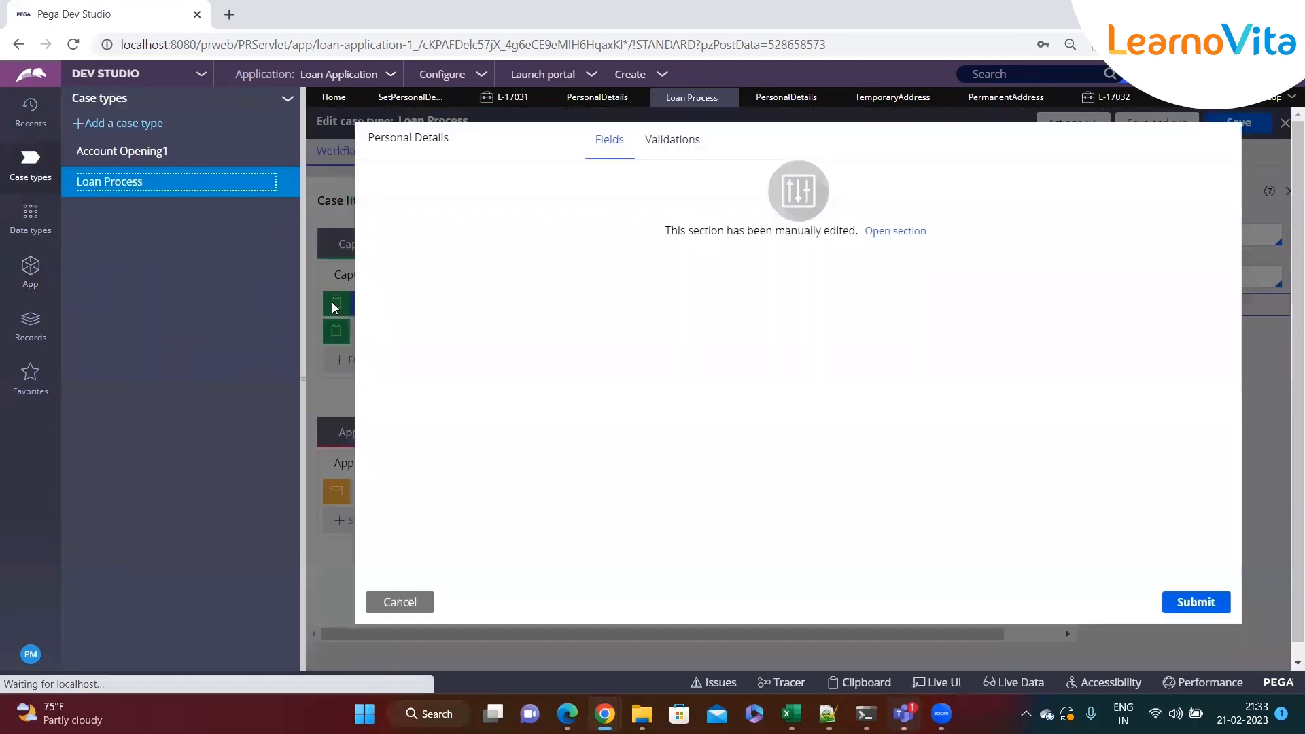
{"action": "left_click", "coordinate": [902, 231]}
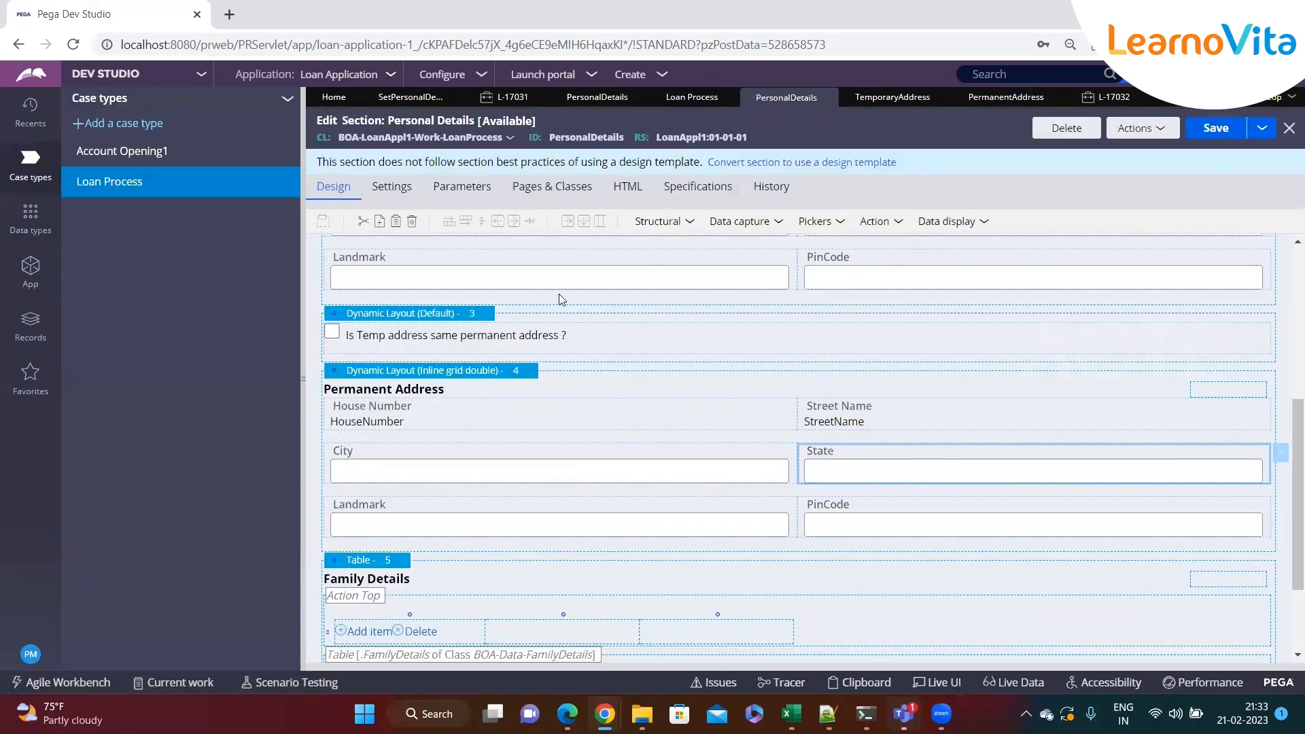
Return to the Loan Process case type and open the view configuration of the Approve / Reject step
{"action": "left_click", "coordinate": [87, 185]}
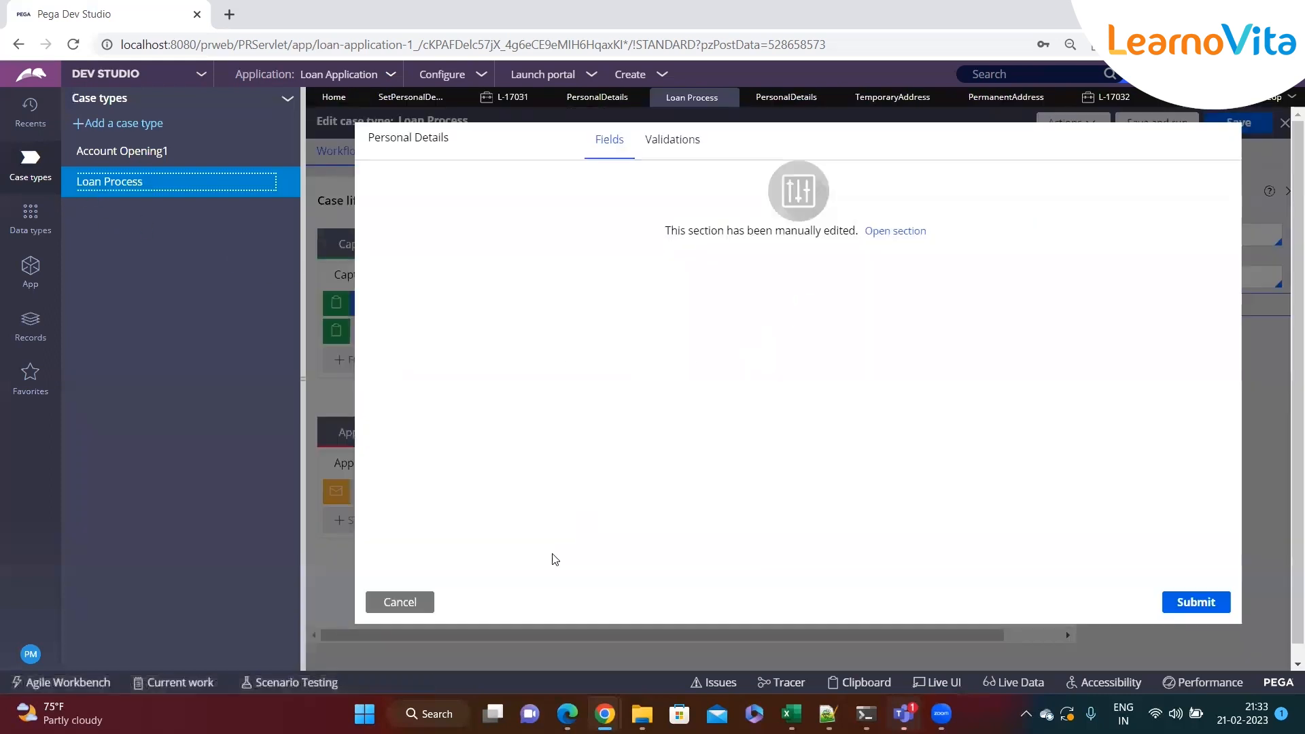
{"action": "left_click", "coordinate": [411, 604]}
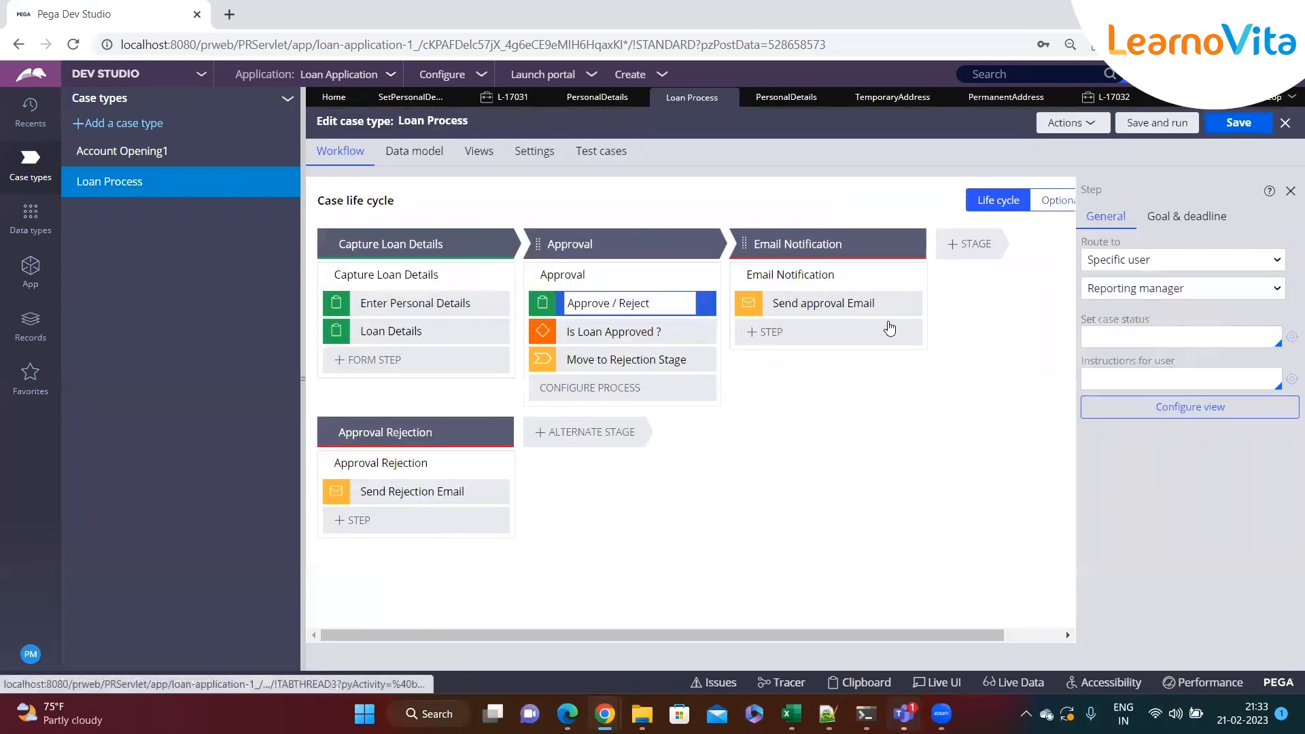
{"action": "left_click", "coordinate": [1155, 406]}
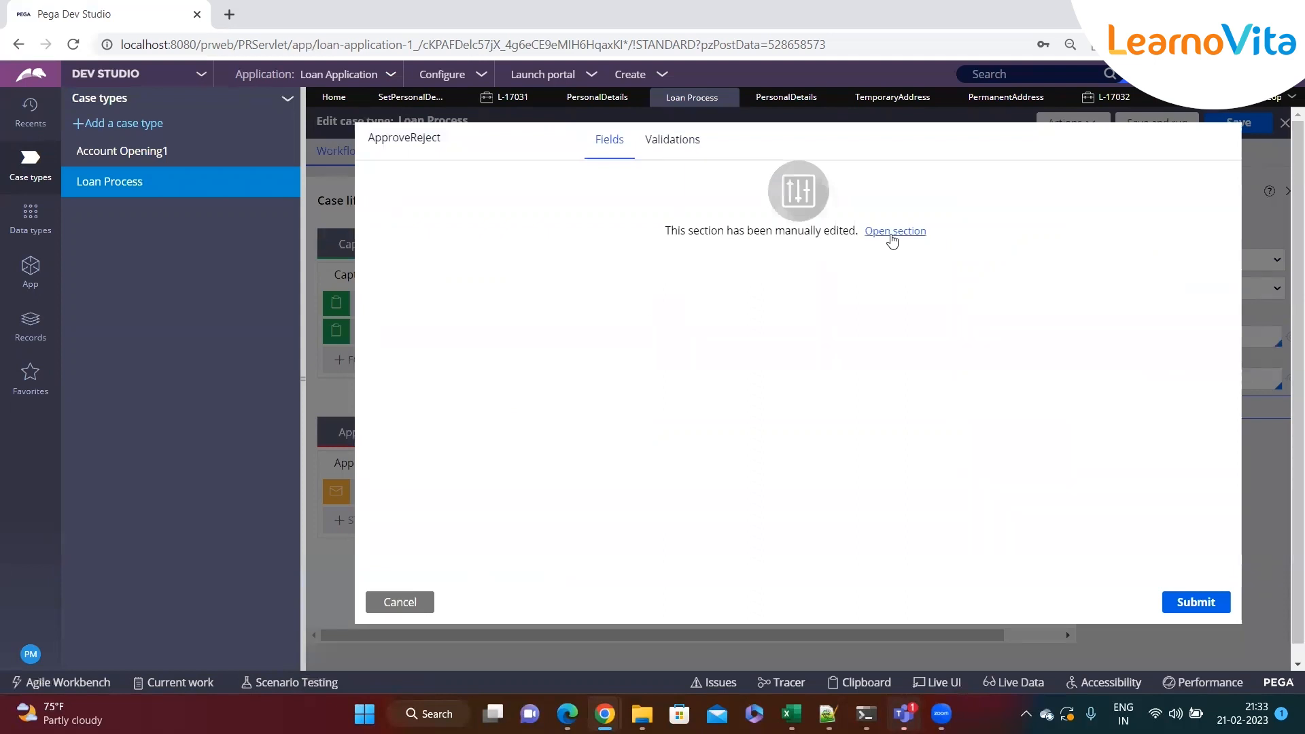
Open the Approve / Reject section, copy the Existing Loan Details table from LoanDetails and paste it below the first layout
{"action": "left_click", "coordinate": [892, 233]}
{"action": "left_click", "coordinate": [303, 388]}
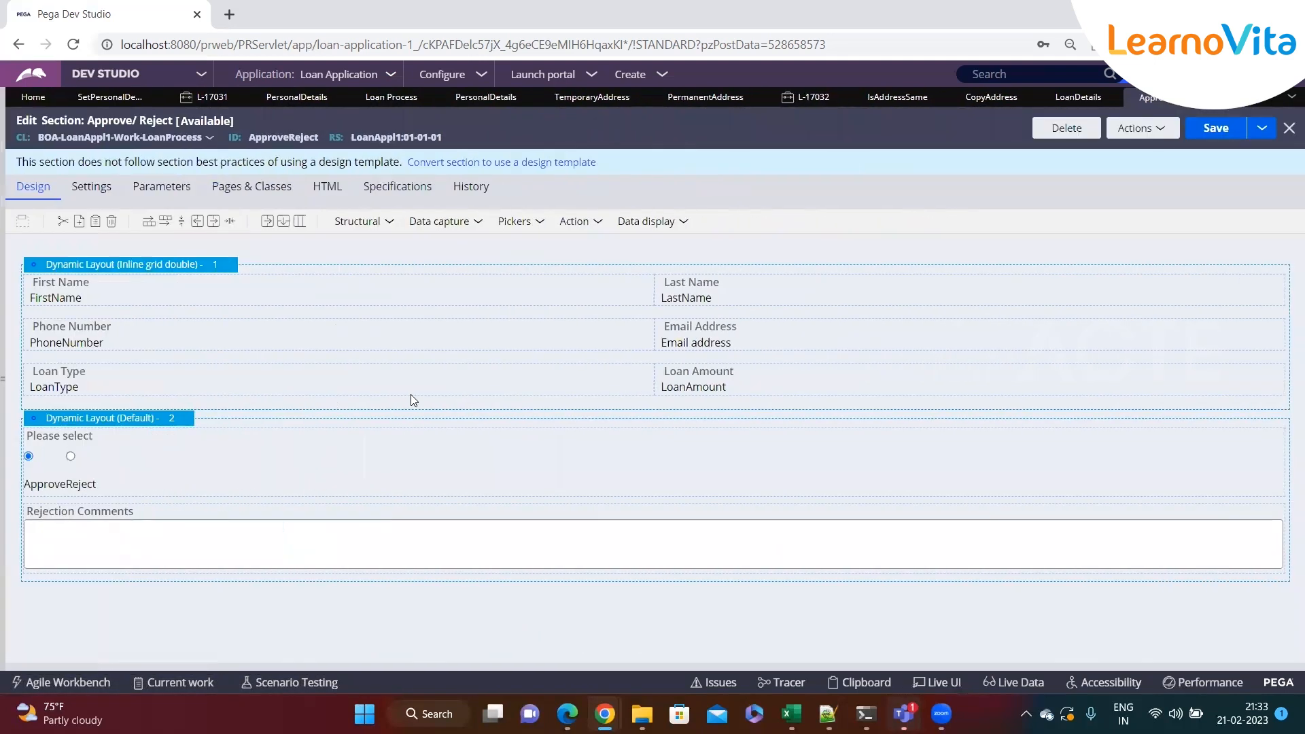
{"action": "left_click", "coordinate": [1050, 99]}
{"action": "right_click", "coordinate": [71, 445]}
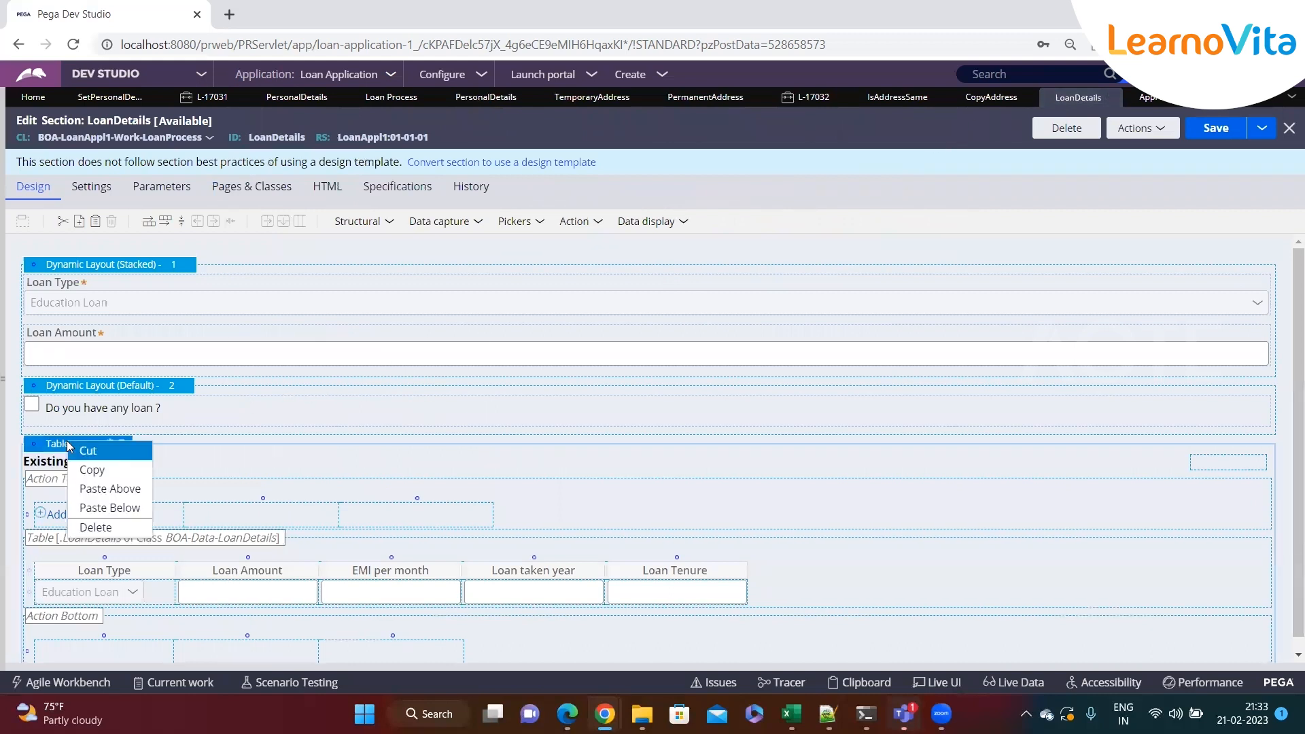
{"action": "left_click", "coordinate": [106, 469]}
{"action": "scroll", "coordinate": [214, 445], "scroll_direction": "down", "scroll_amount": 1}
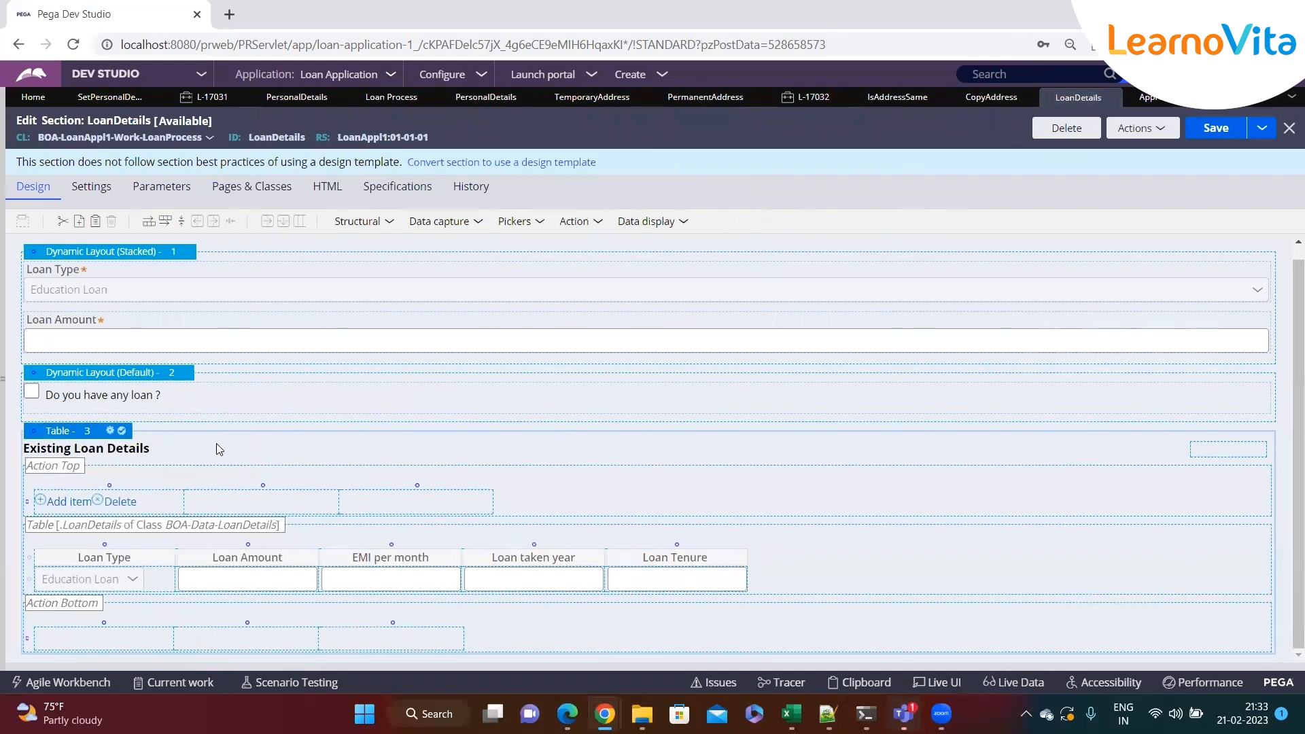
{"action": "left_click", "coordinate": [1155, 100]}
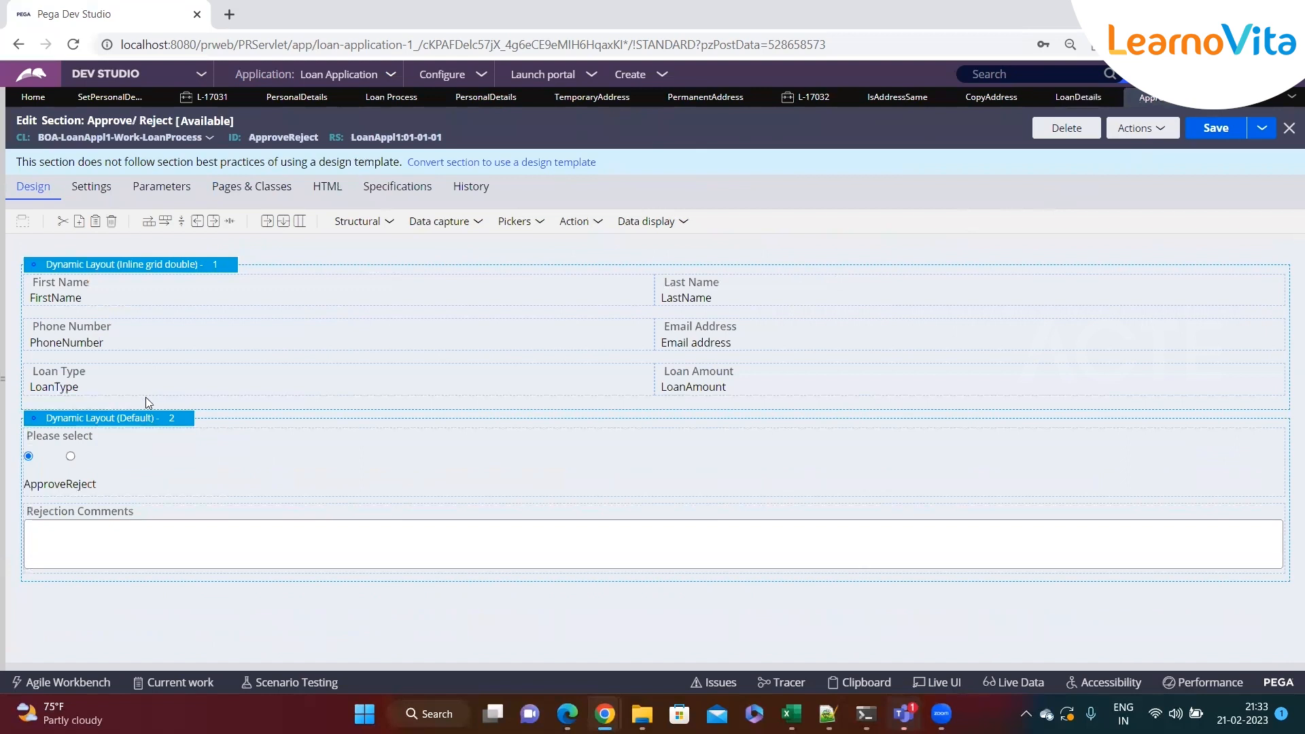
{"action": "right_click", "coordinate": [114, 267]}
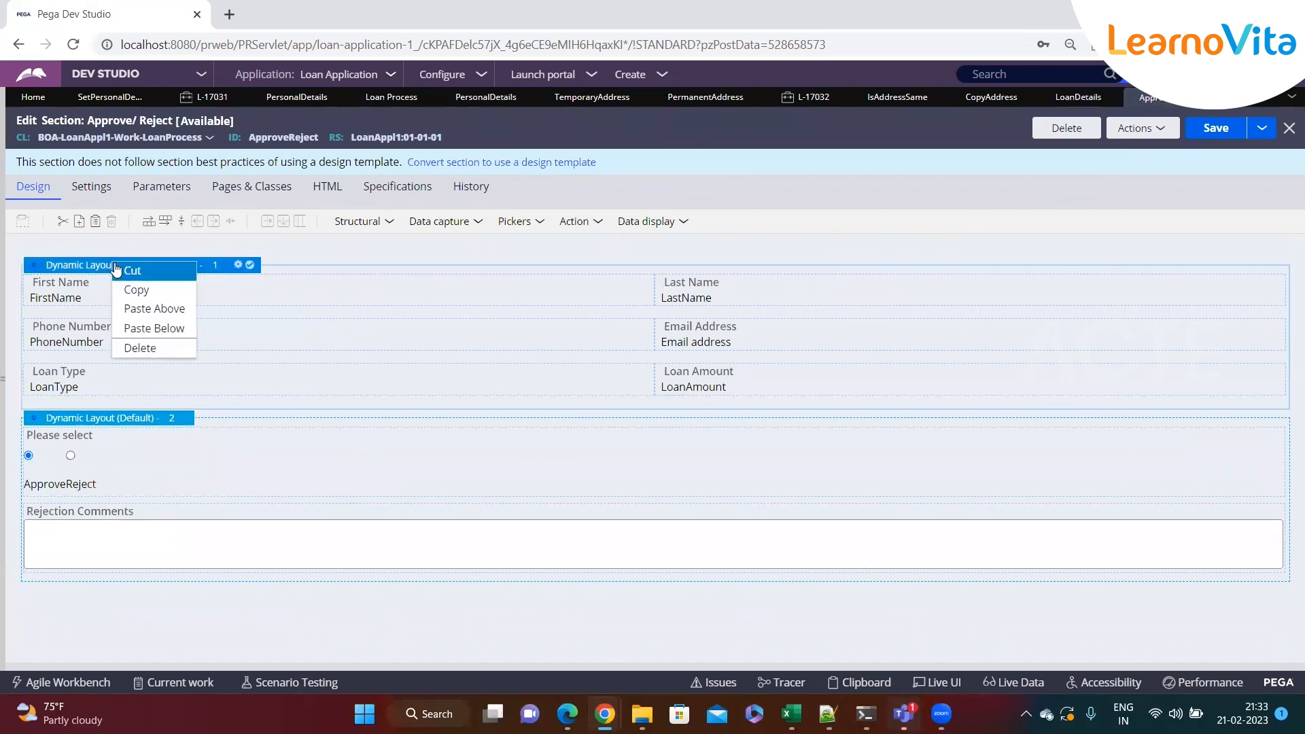
{"action": "left_click", "coordinate": [149, 329]}
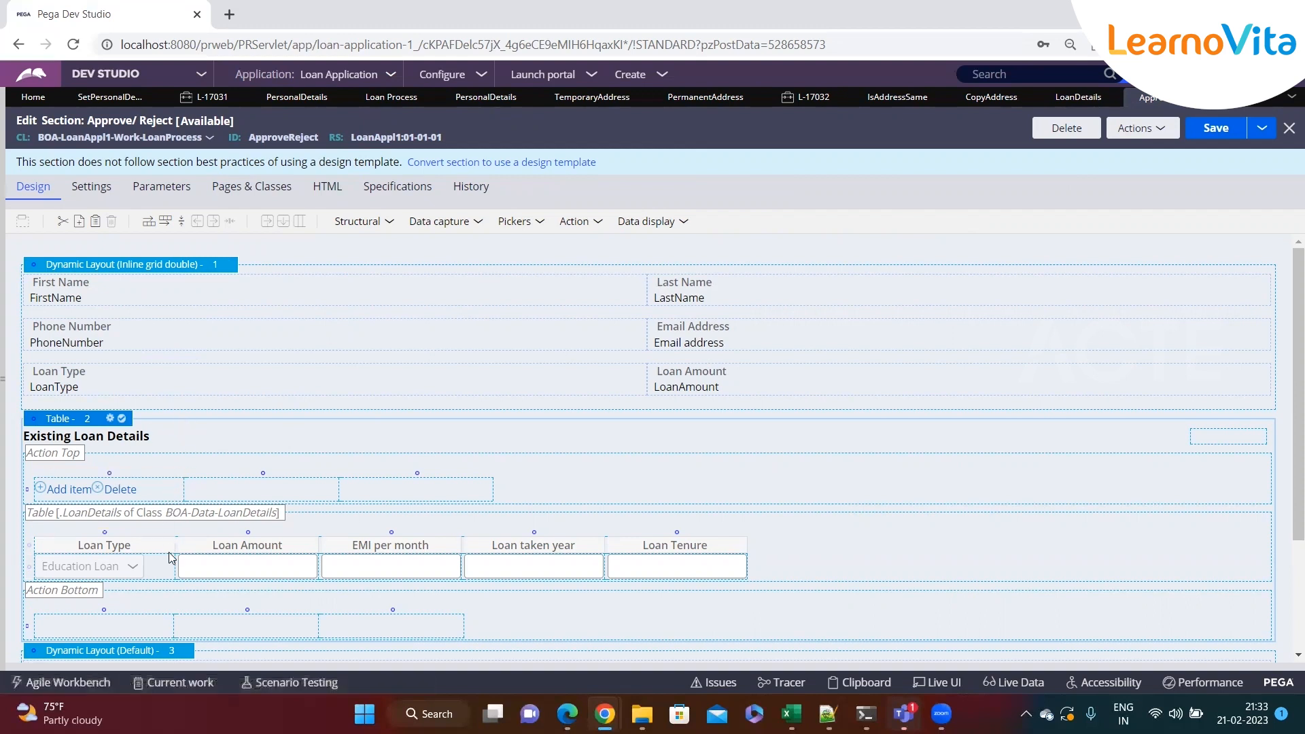
Set the pasted table's Loan Amount cell to Read-only (always)
{"action": "left_click", "coordinate": [293, 565]}
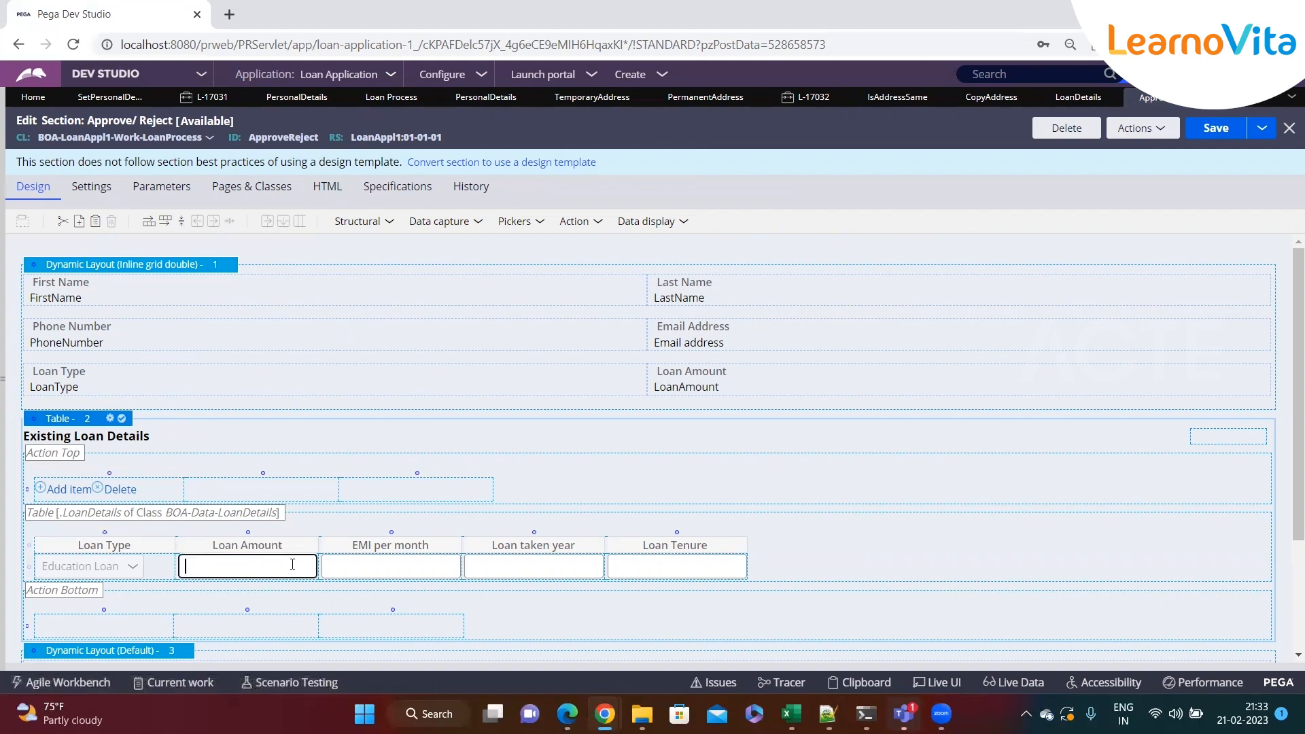
{"action": "left_click", "coordinate": [327, 565]}
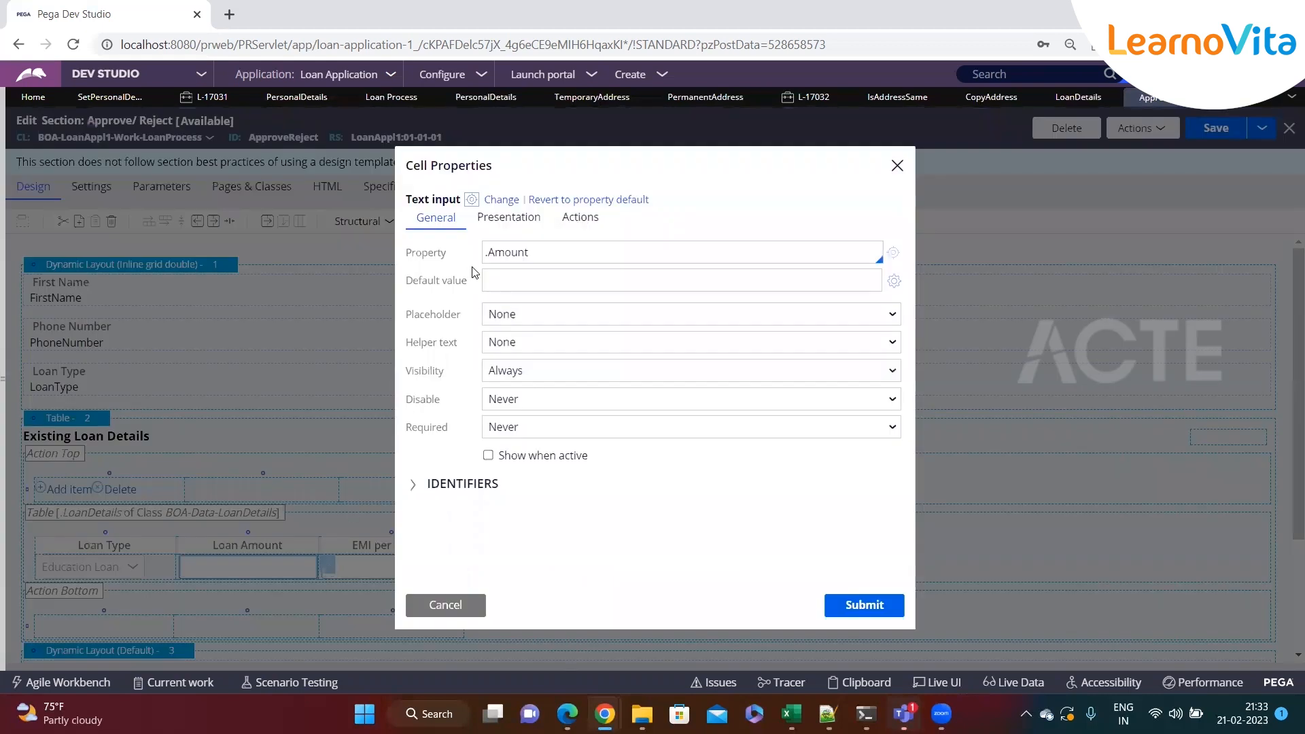
{"action": "left_click", "coordinate": [509, 217]}
{"action": "left_click", "coordinate": [520, 252]}
{"action": "left_click", "coordinate": [522, 287]}
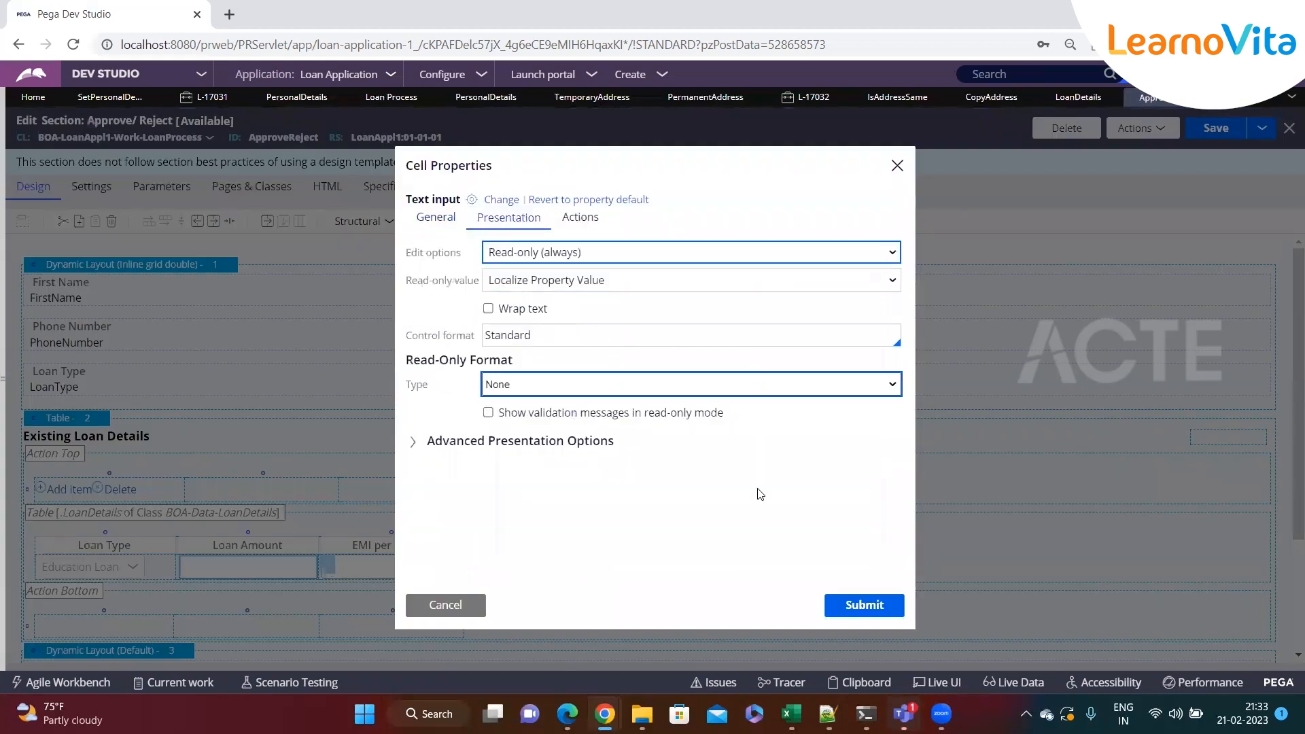
{"action": "left_click", "coordinate": [857, 606]}
Set the table's EMI per month cell to Read-only (always)
{"action": "left_click", "coordinate": [406, 574]}
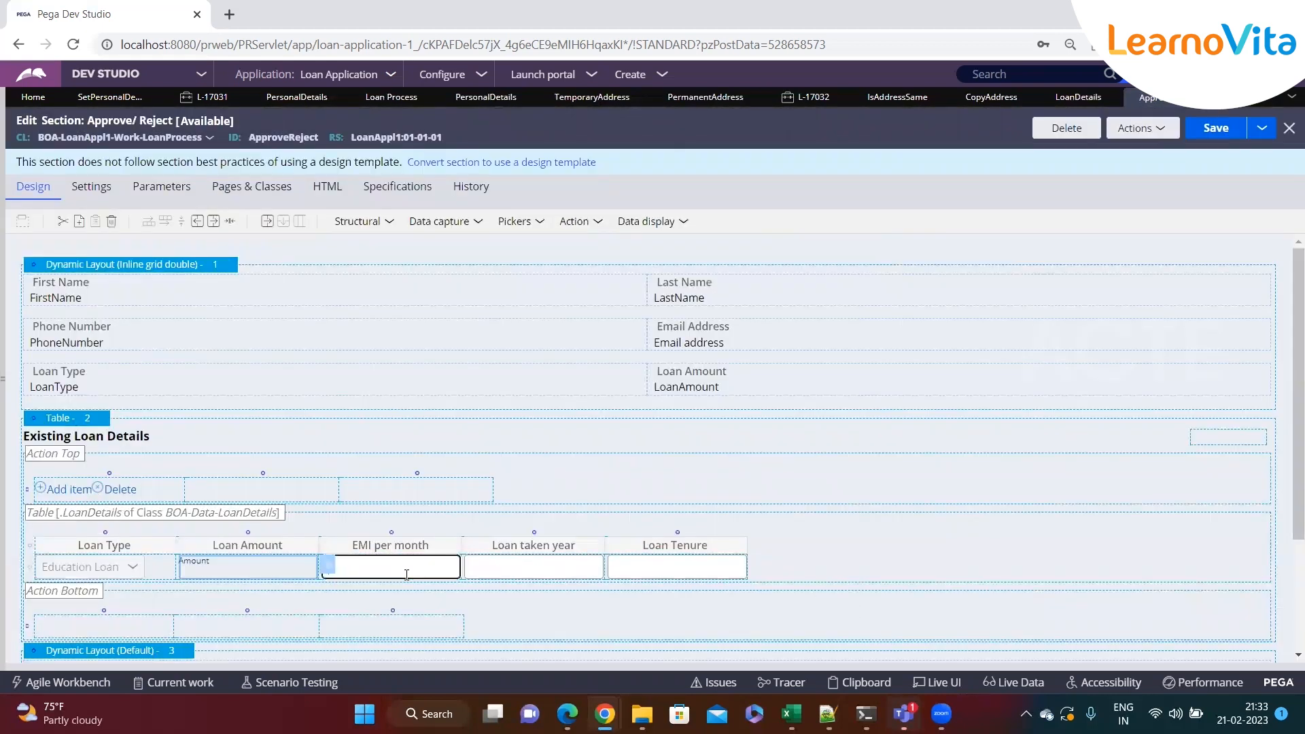
{"action": "left_click", "coordinate": [472, 568]}
{"action": "left_click", "coordinate": [508, 216]}
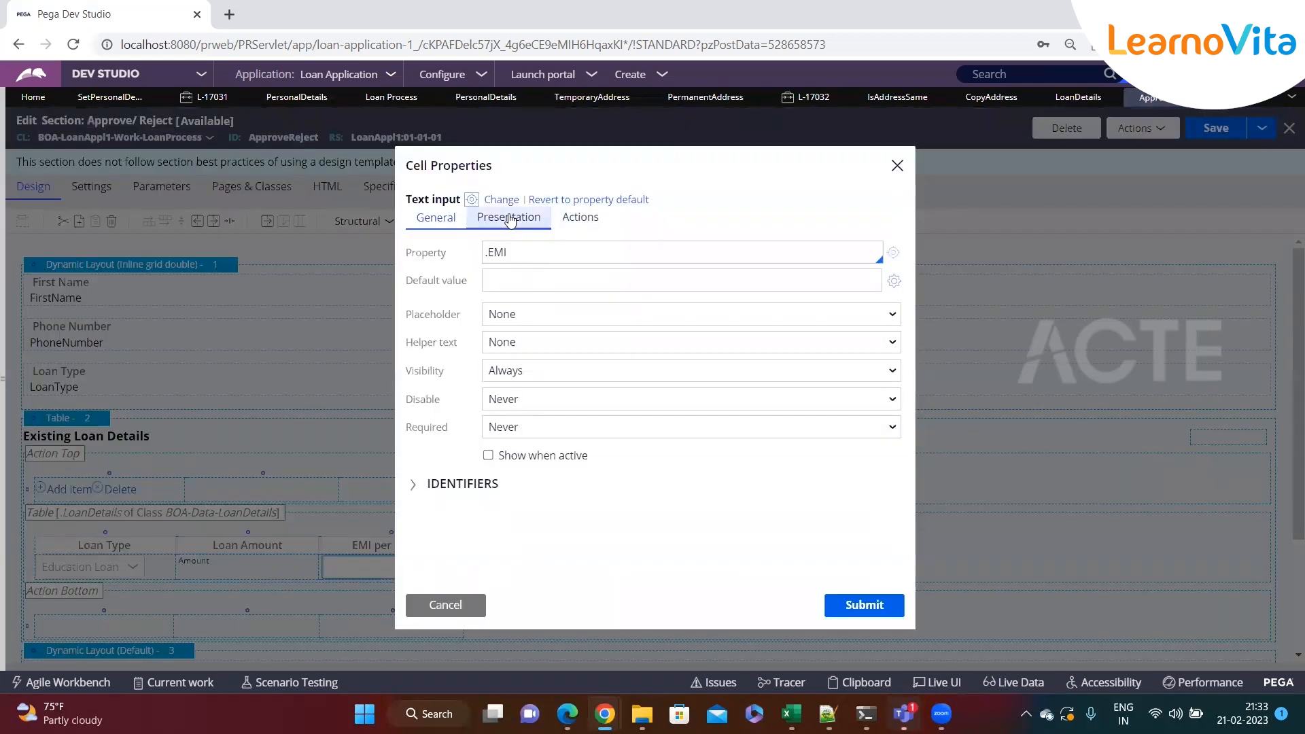
{"action": "left_click", "coordinate": [520, 252]}
{"action": "left_click", "coordinate": [522, 286]}
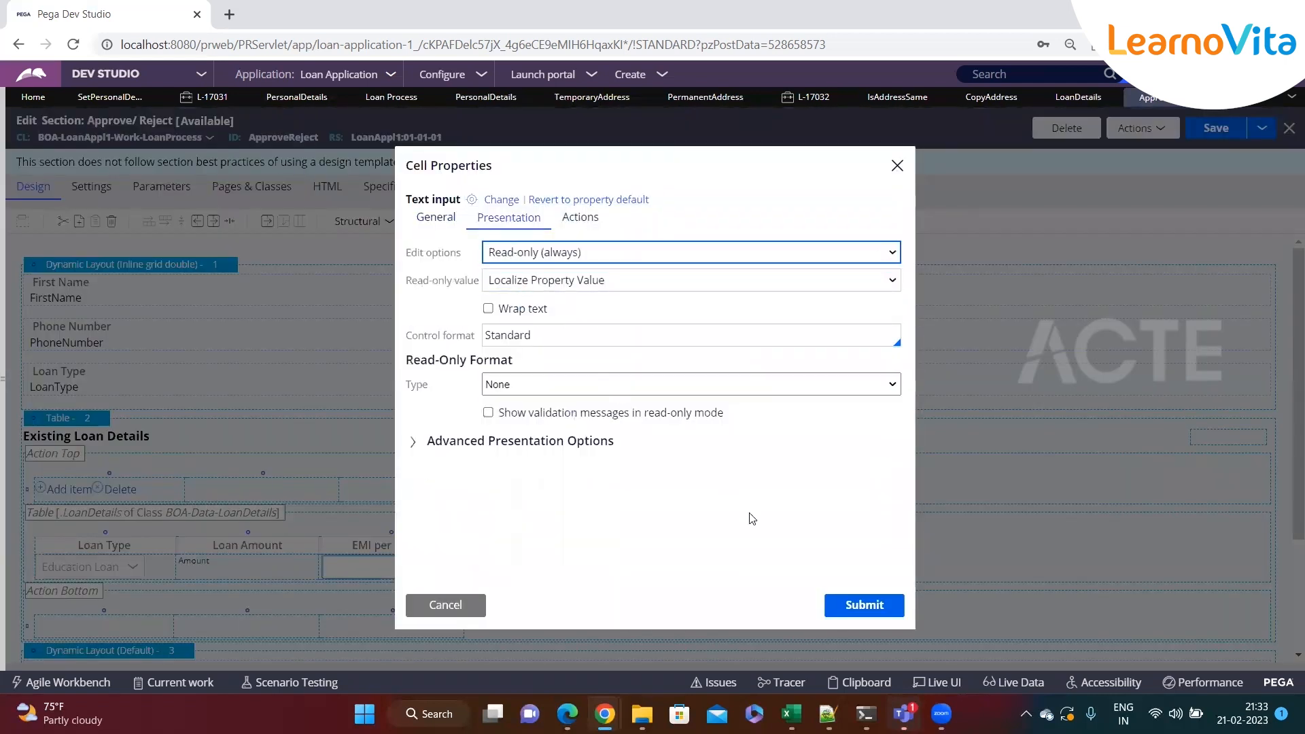
{"action": "left_click", "coordinate": [863, 605]}
Set the table's Loan taken year cell to Read-only (always)
{"action": "left_click", "coordinate": [594, 569]}
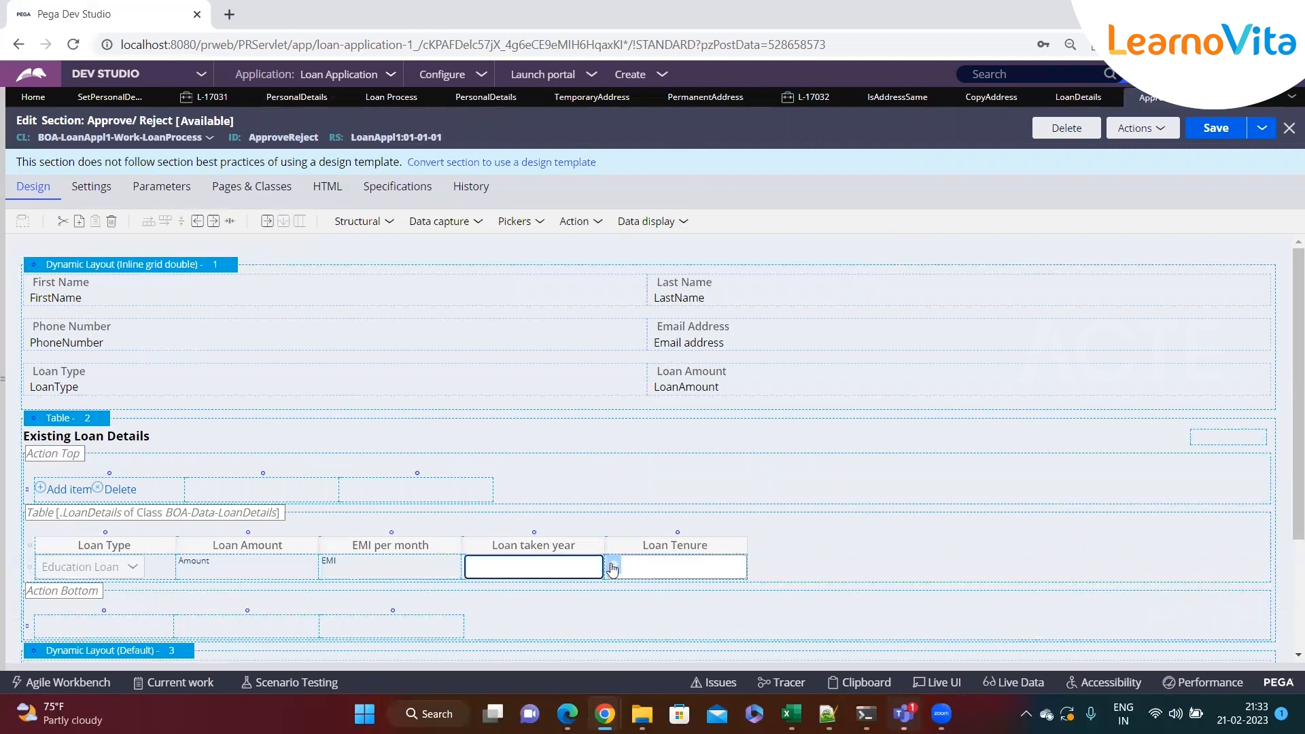
{"action": "left_click", "coordinate": [615, 566]}
{"action": "left_click", "coordinate": [537, 219]}
{"action": "left_click", "coordinate": [548, 262]}
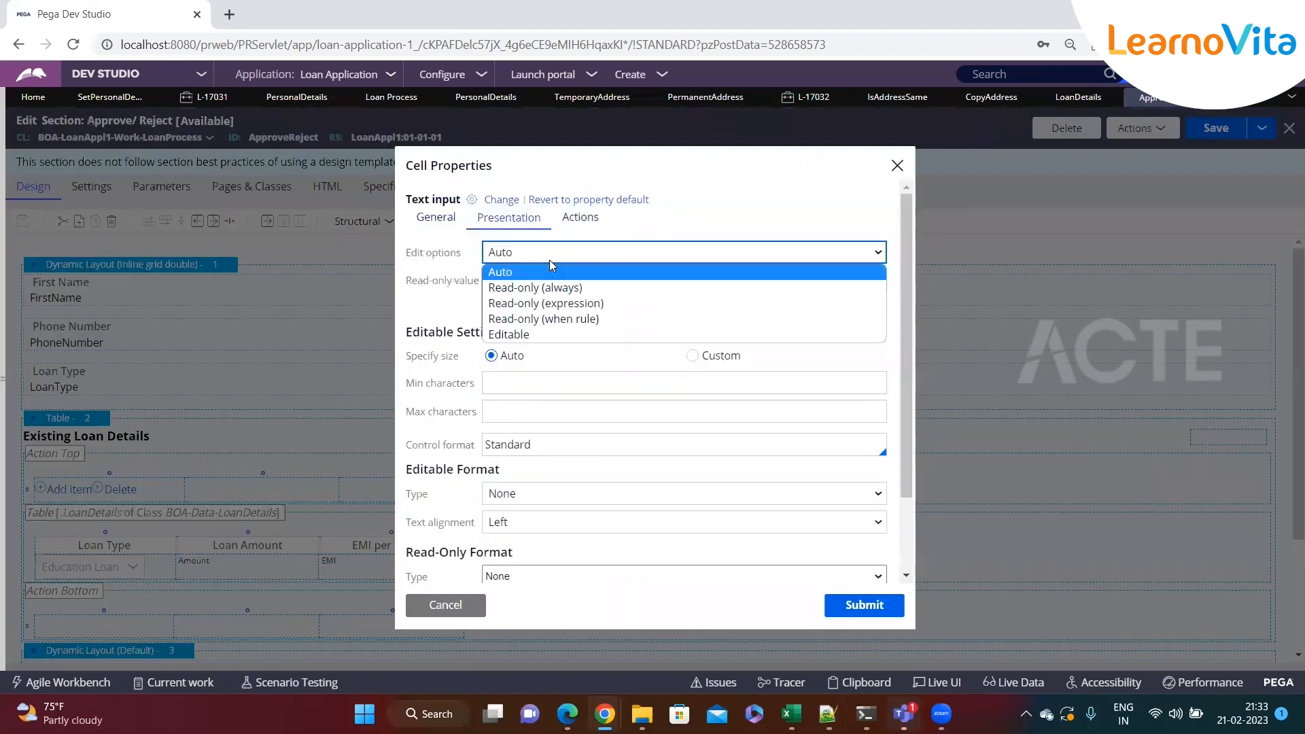
{"action": "left_click", "coordinate": [539, 286]}
{"action": "left_click", "coordinate": [863, 605]}
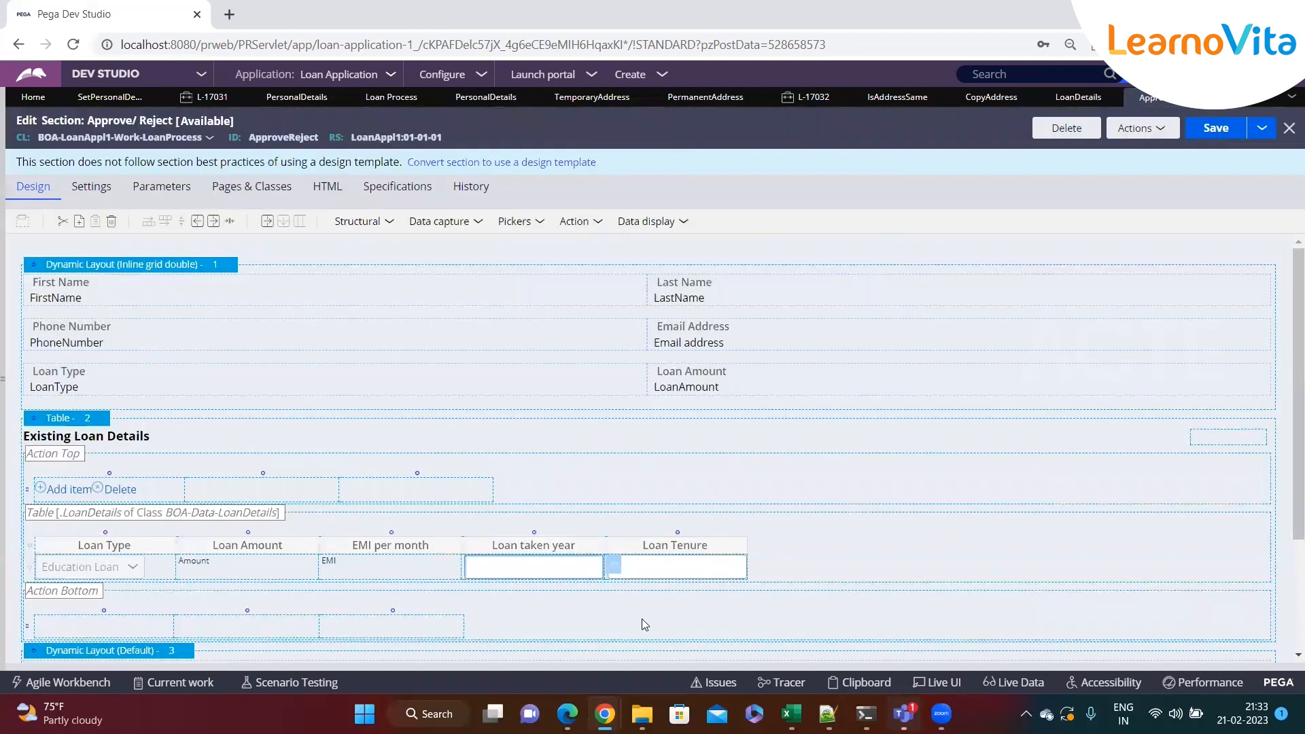
Set the table's Loan Tenure cell to Read-only (always)
{"action": "left_click", "coordinate": [677, 567]}
{"action": "left_click", "coordinate": [754, 565]}
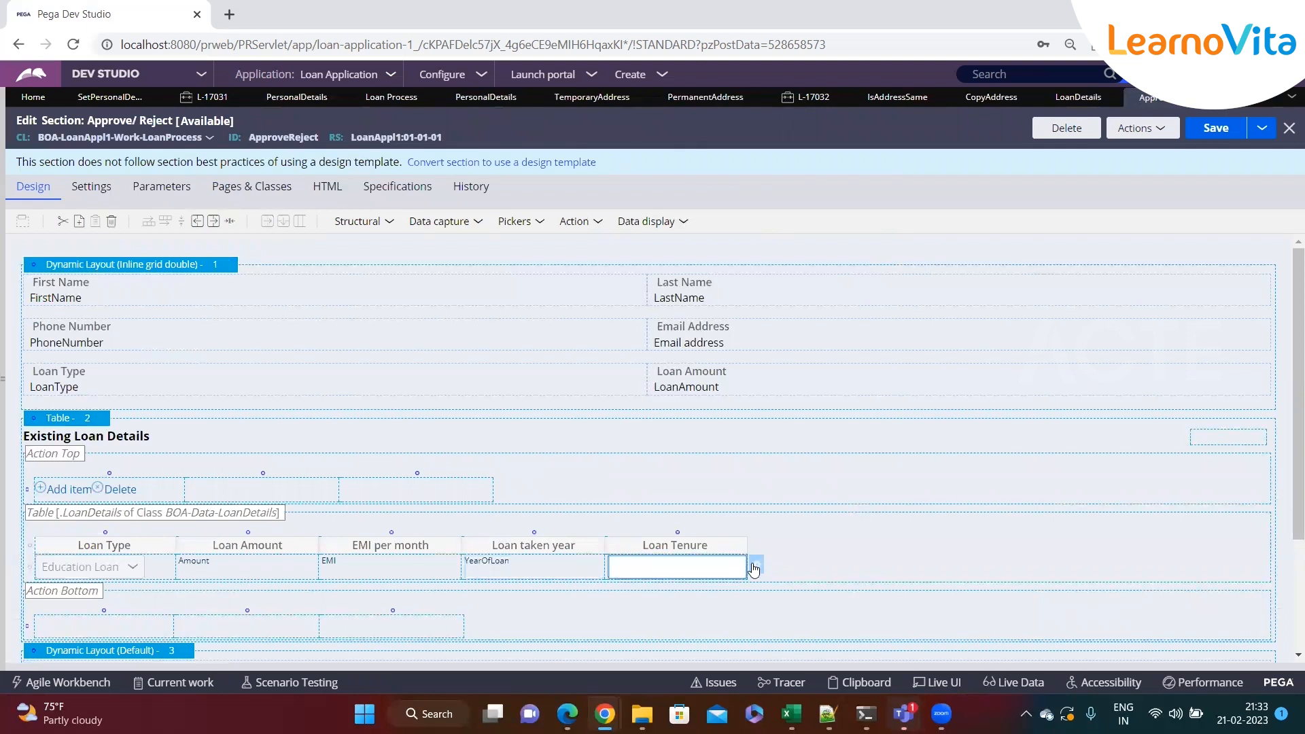
{"action": "left_click", "coordinate": [525, 224]}
{"action": "left_click", "coordinate": [524, 253]}
{"action": "left_click", "coordinate": [539, 286]}
{"action": "left_click", "coordinate": [846, 612]}
Set the table's Loan Type dropdown to Read-only (always)
{"action": "left_click", "coordinate": [176, 574]}
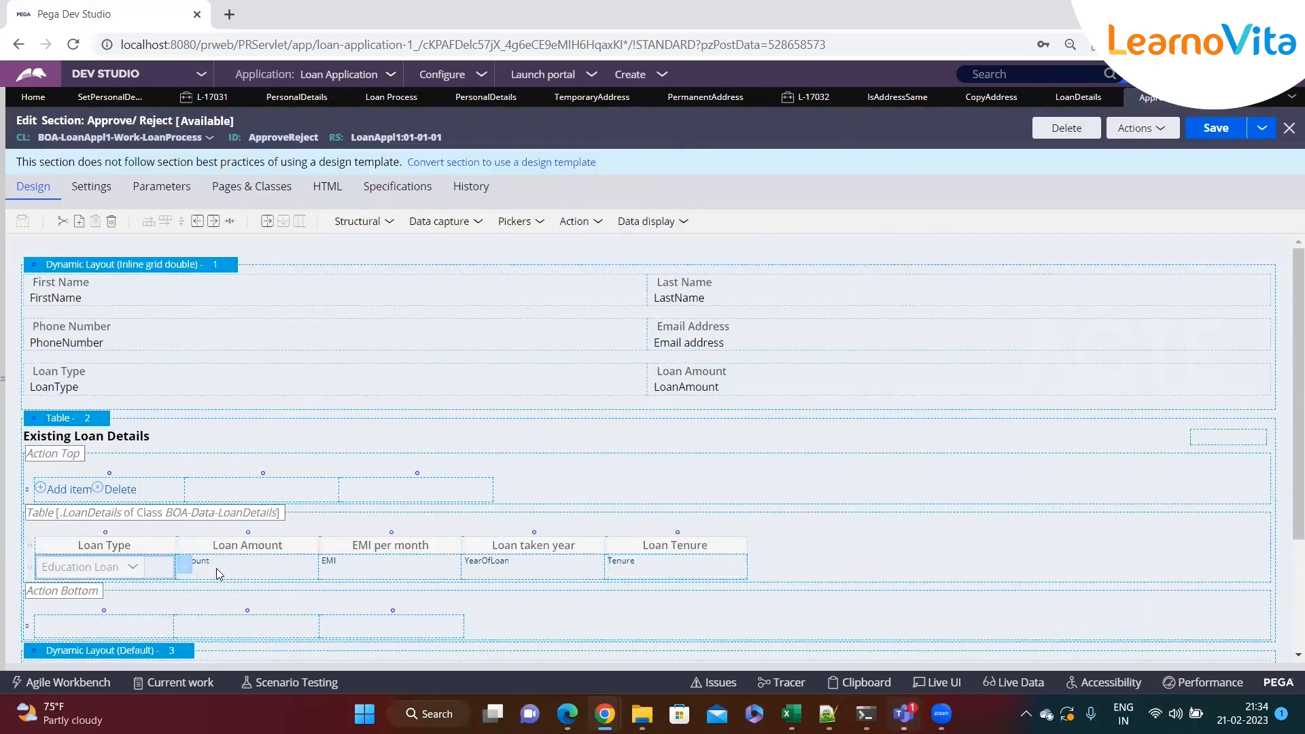
{"action": "left_click", "coordinate": [185, 565]}
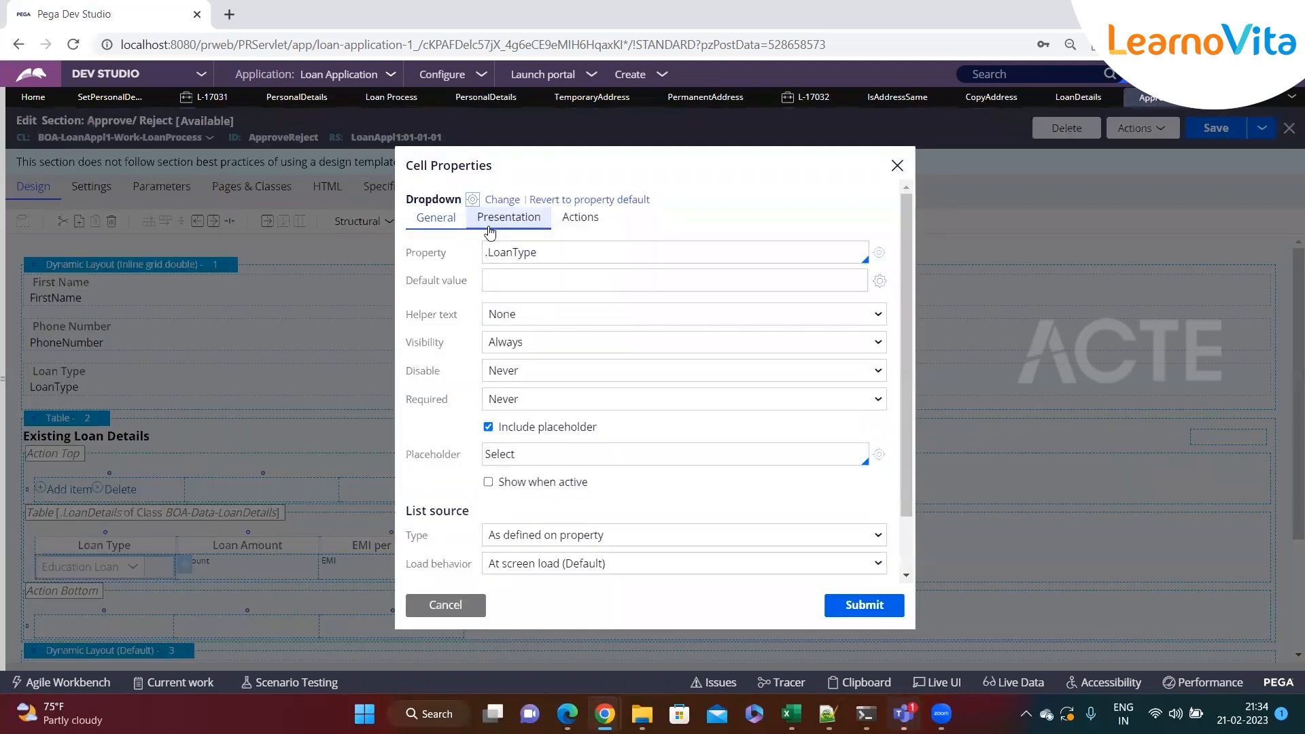
{"action": "left_click", "coordinate": [508, 218]}
{"action": "left_click", "coordinate": [530, 253]}
{"action": "left_click", "coordinate": [539, 286]}
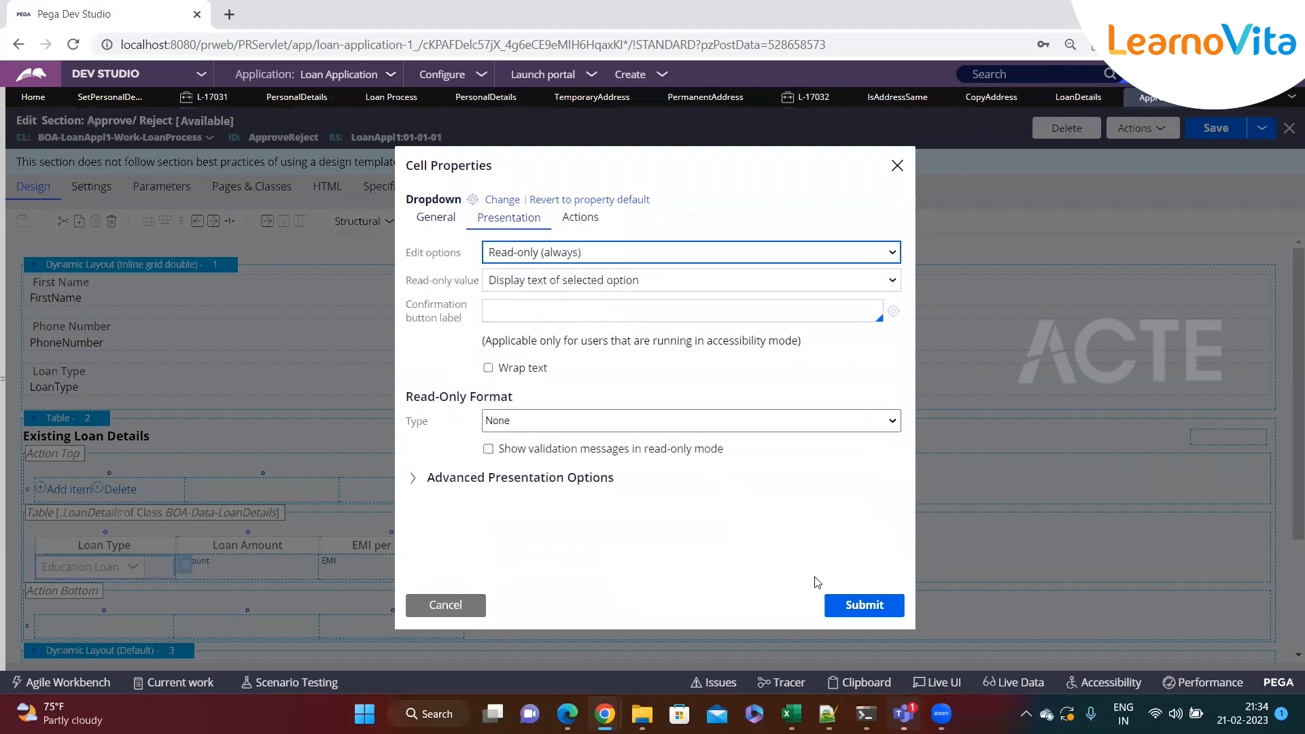
{"action": "left_click", "coordinate": [861, 605]}
Save the Approve / Reject section and close all open rule tabs
{"action": "key", "text": "ctrl+s"}
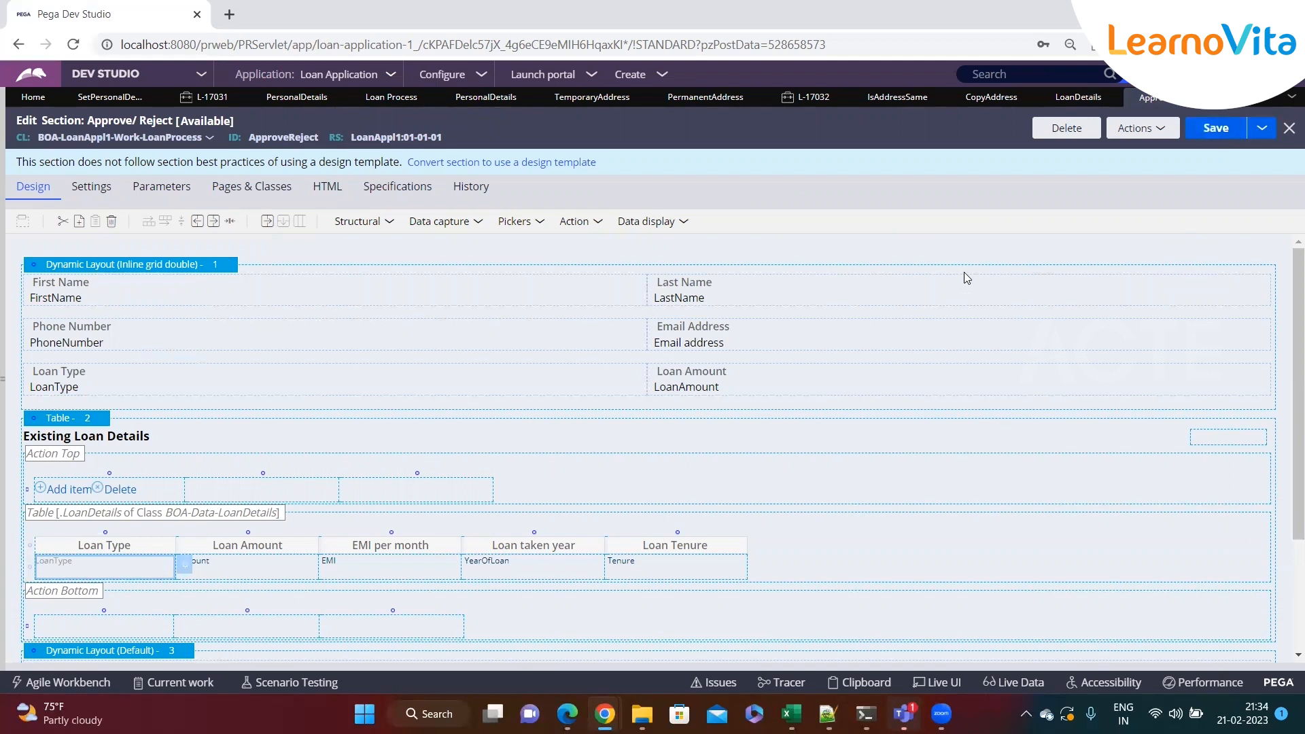
{"action": "left_click", "coordinate": [1291, 97]}
{"action": "left_click", "coordinate": [1252, 365]}
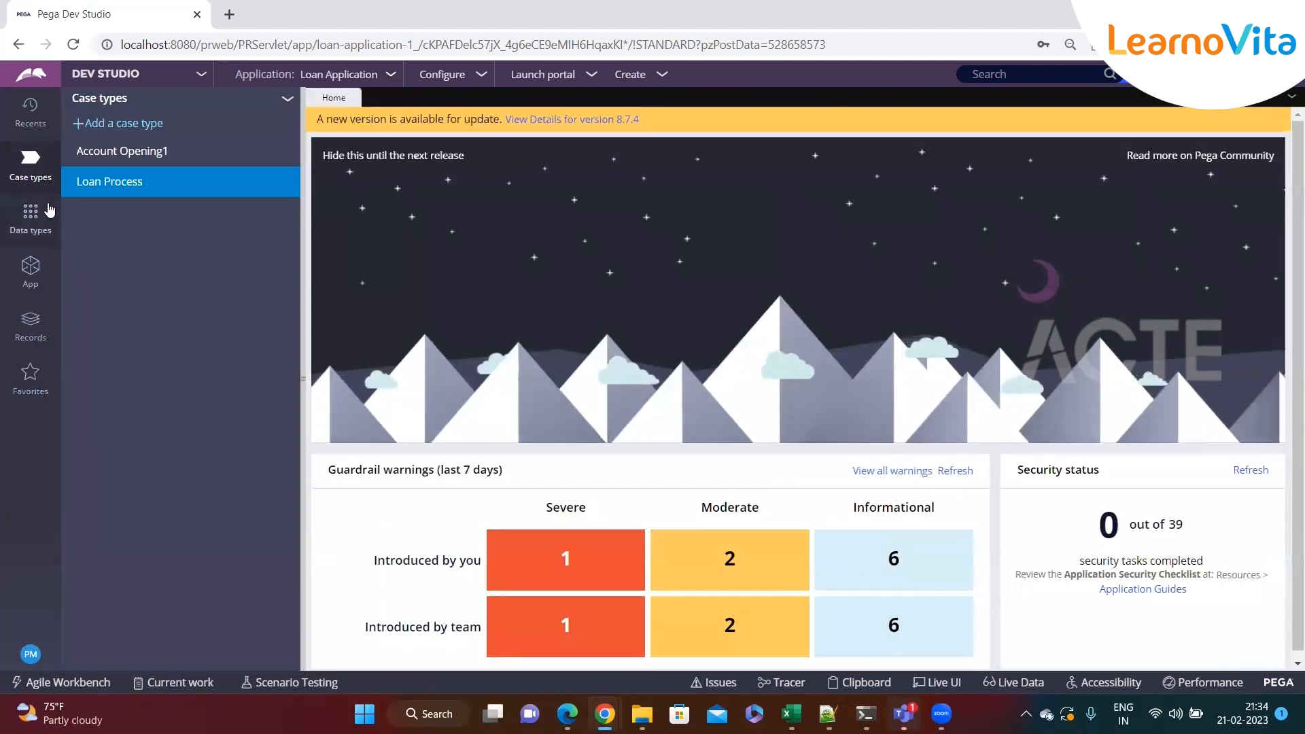
Create a data transform labelled SortLoanDetails on the AccountOpening1 class and open it
{"action": "left_click", "coordinate": [30, 266]}
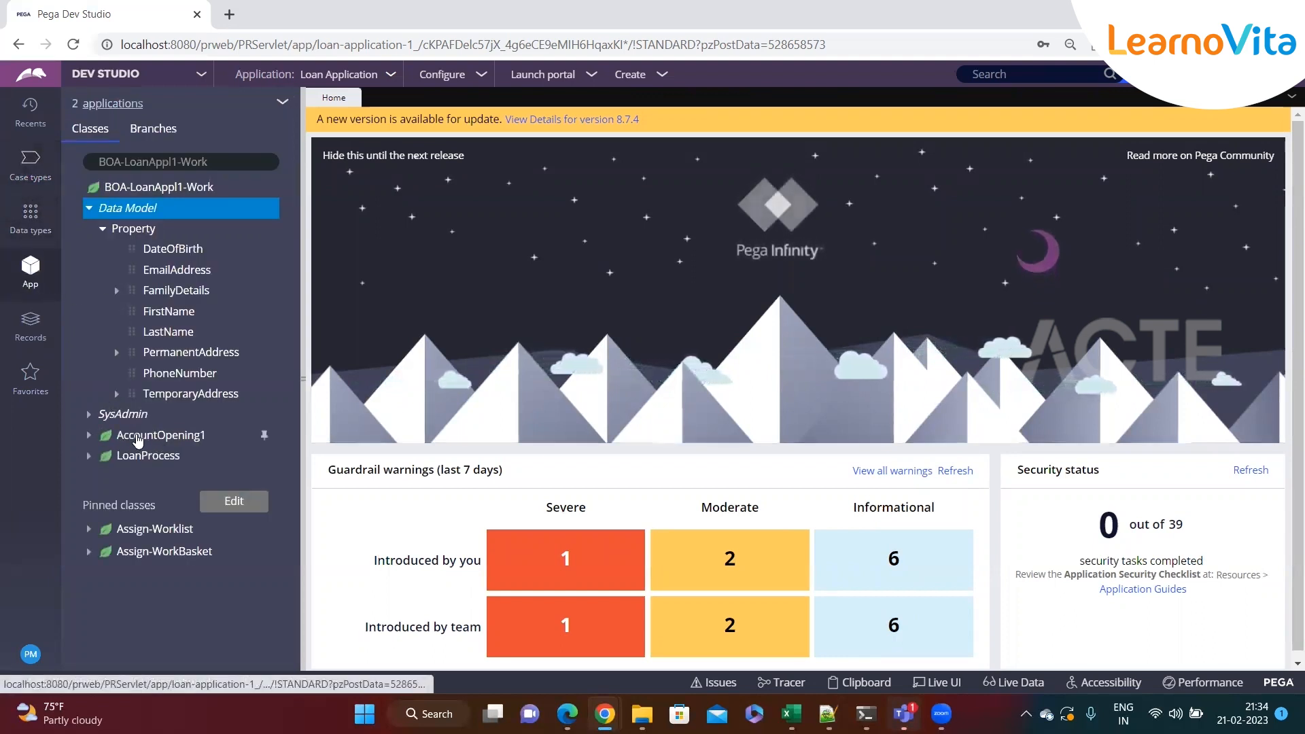
{"action": "right_click", "coordinate": [160, 438]}
{"action": "mouse_move", "coordinate": [177, 467]}
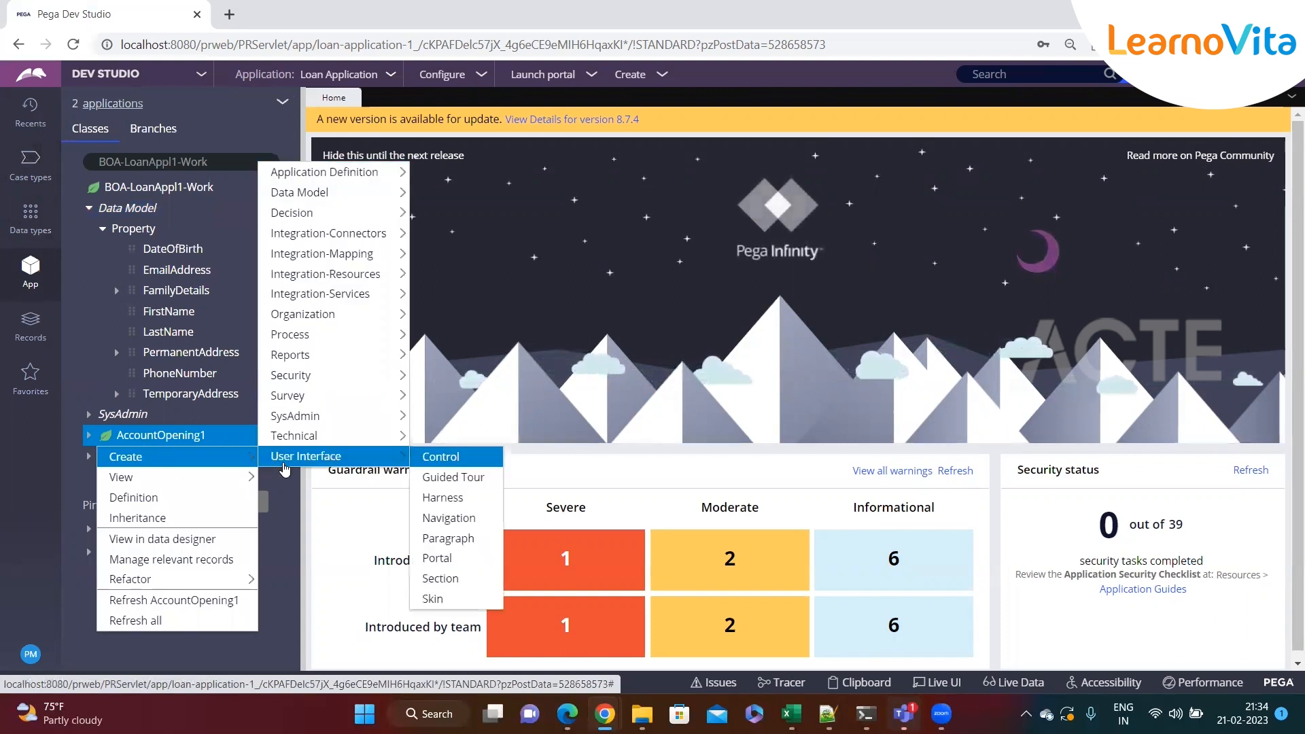
{"action": "mouse_move", "coordinate": [318, 193]}
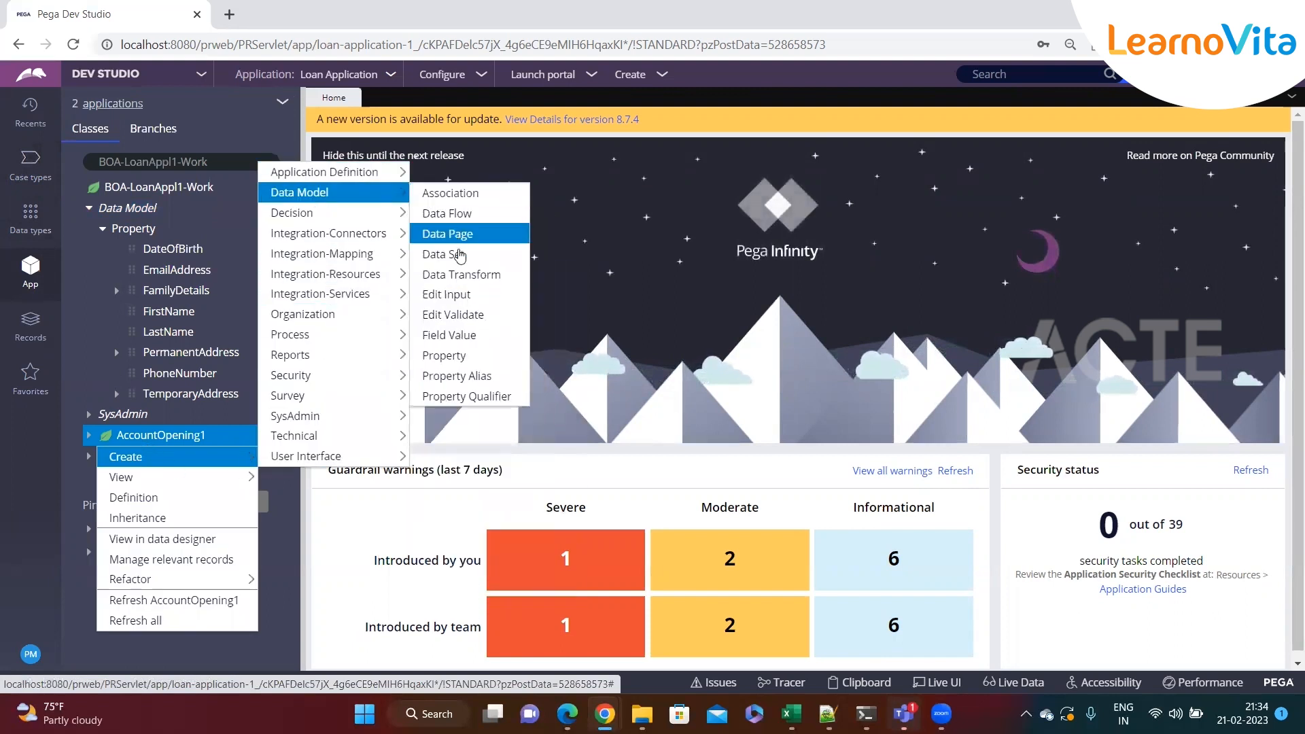
{"action": "left_click", "coordinate": [456, 275]}
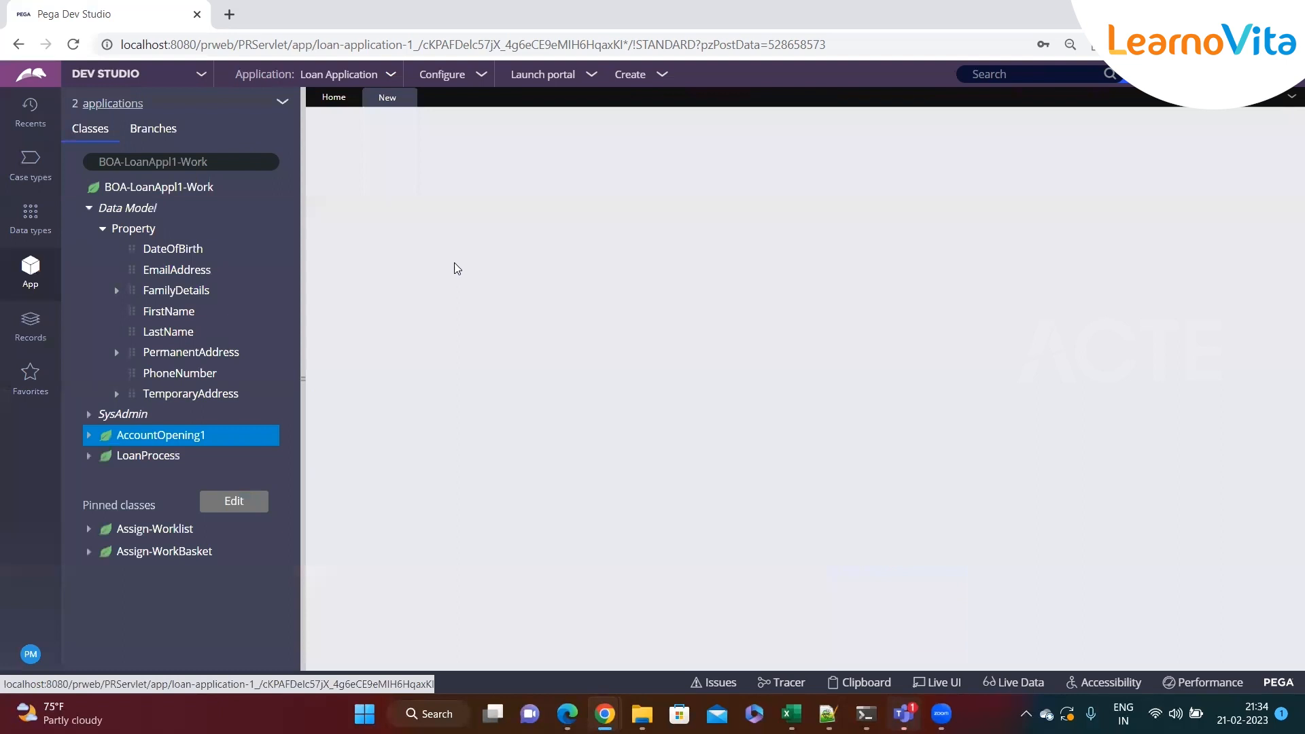
{"action": "type", "text": "SortLoanDe"}
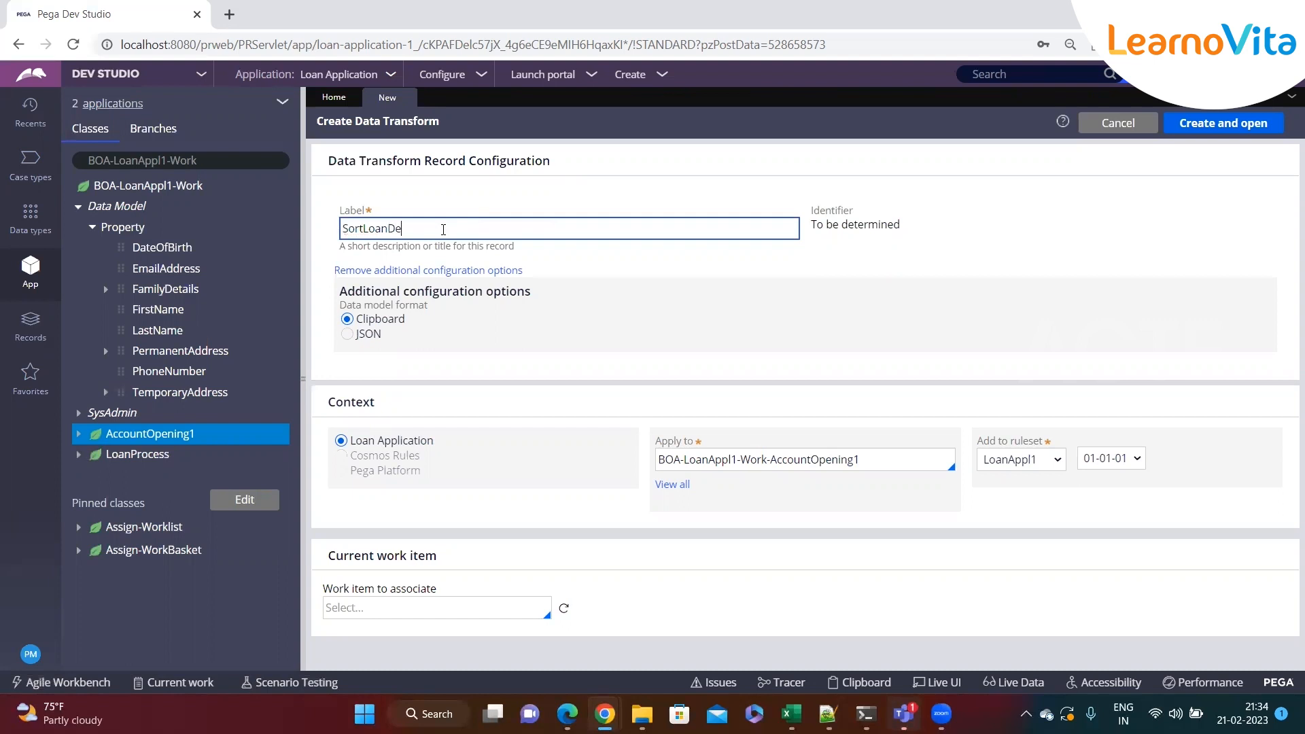
{"action": "type", "text": "tails"}
{"action": "left_click", "coordinate": [1224, 123]}
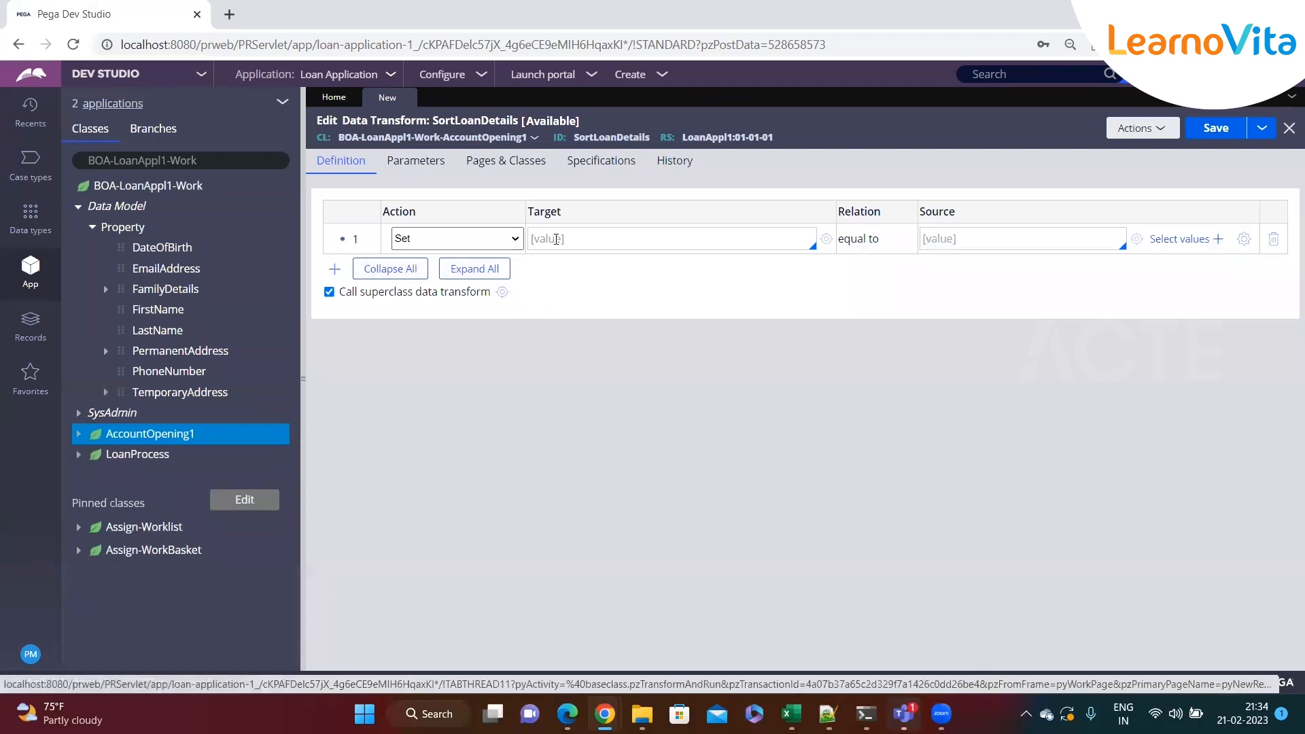
Set the first row's action to Sort and try choosing a page-list target starting with "lo"
{"action": "left_click", "coordinate": [489, 239]}
{"action": "left_click", "coordinate": [435, 303]}
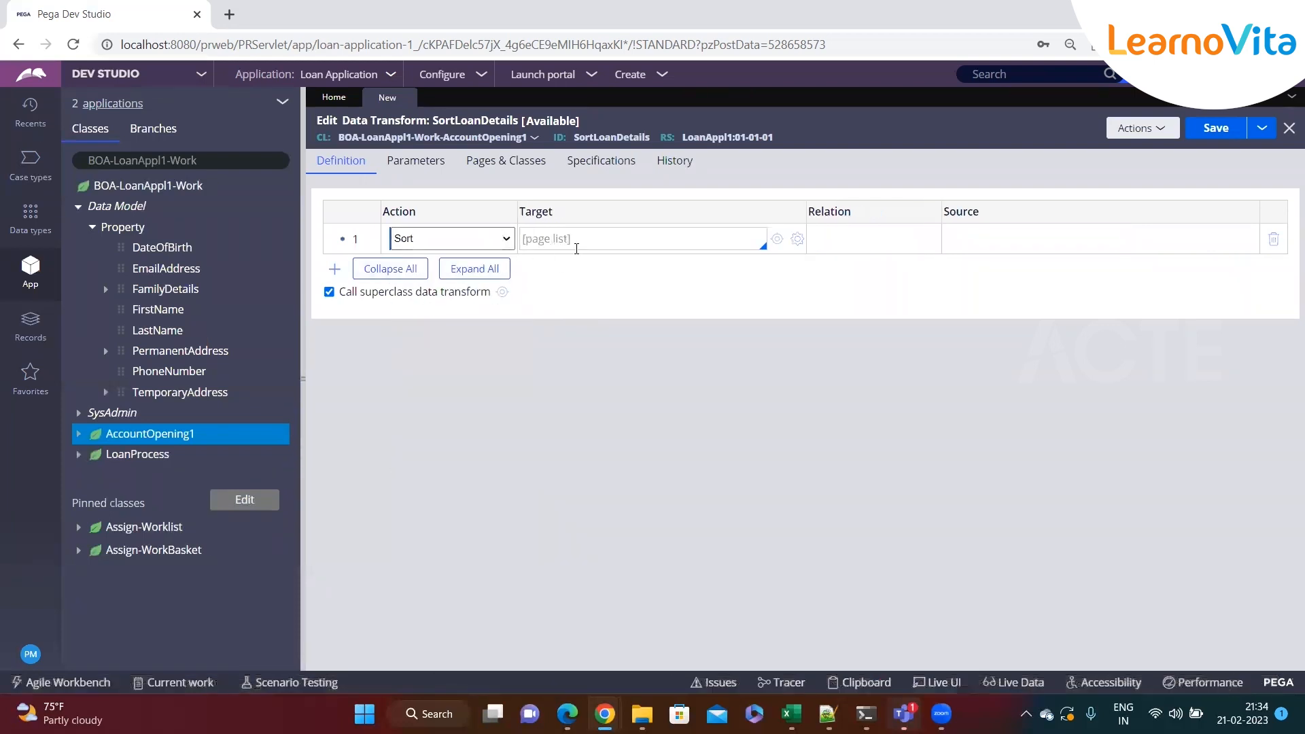
{"action": "left_click", "coordinate": [591, 240]}
{"action": "type", "text": "."}
{"action": "key", "text": "Down"}
{"action": "key", "text": "Down"}
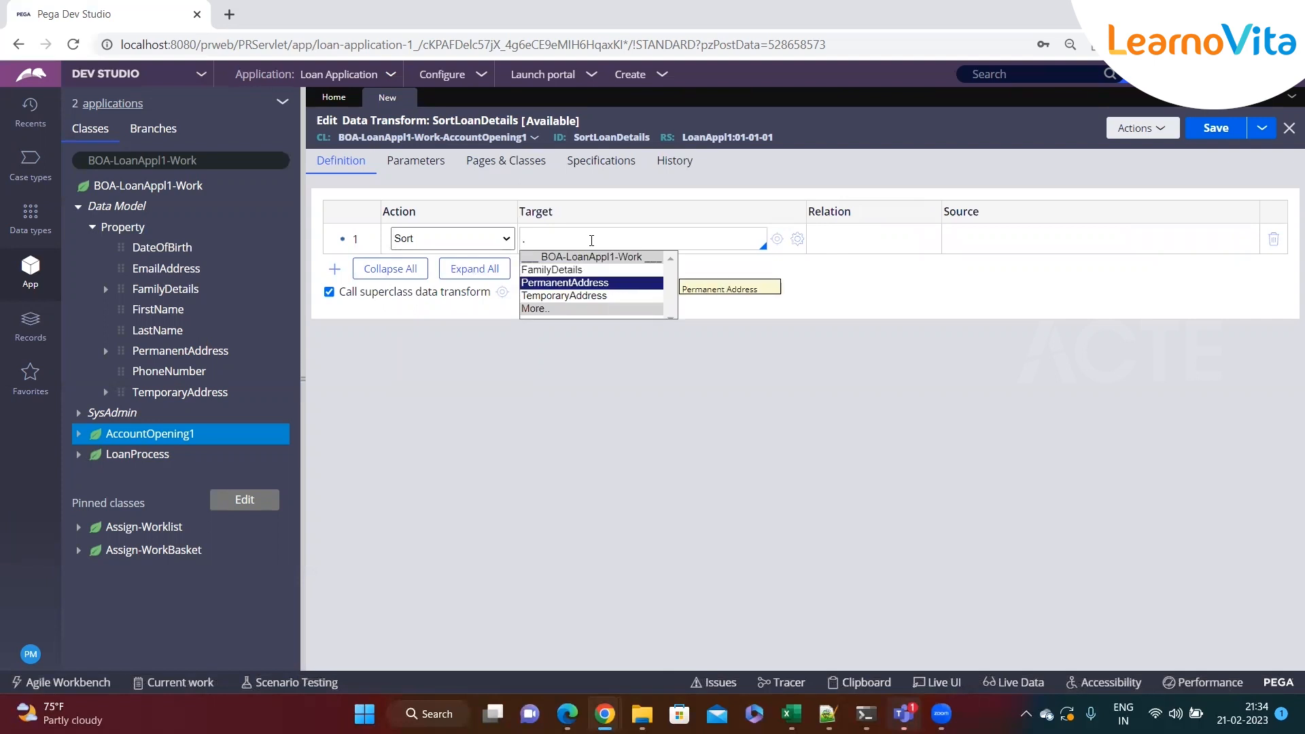
{"action": "key", "text": "Down"}
{"action": "key", "text": "Down"}
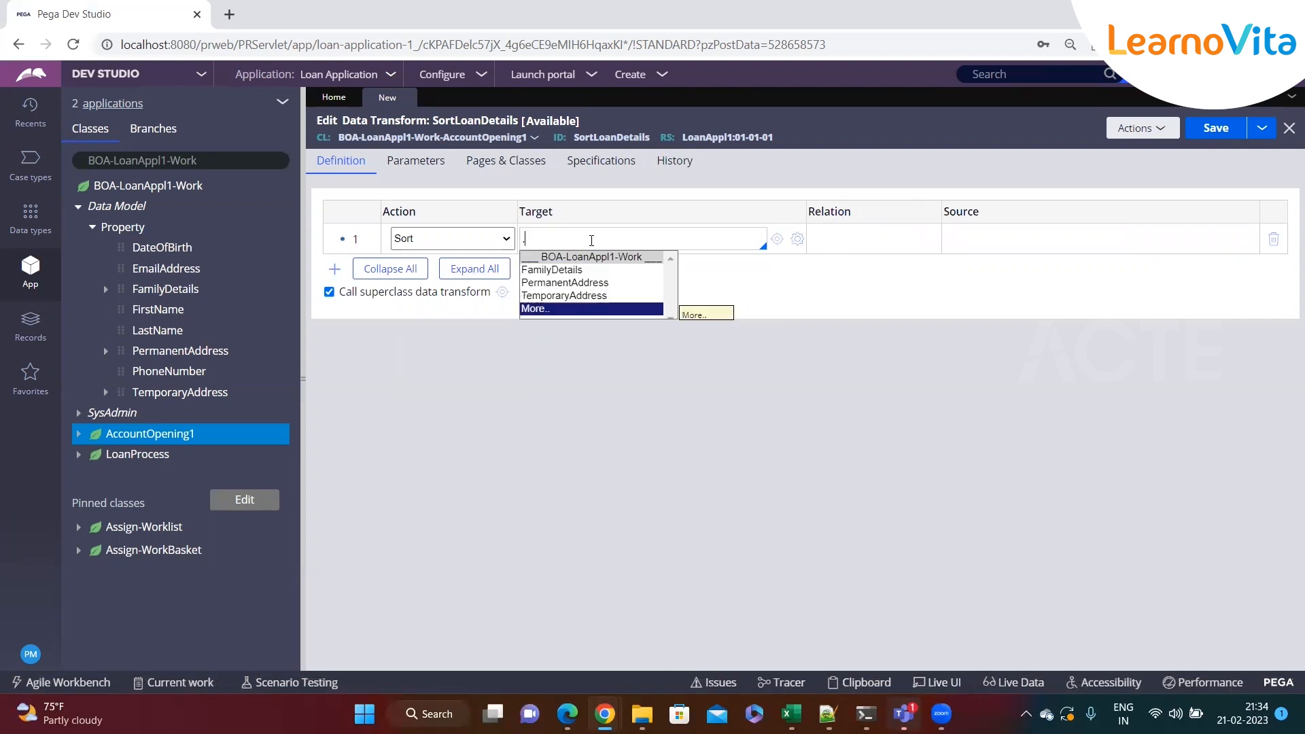
{"action": "type", "text": "lo"}
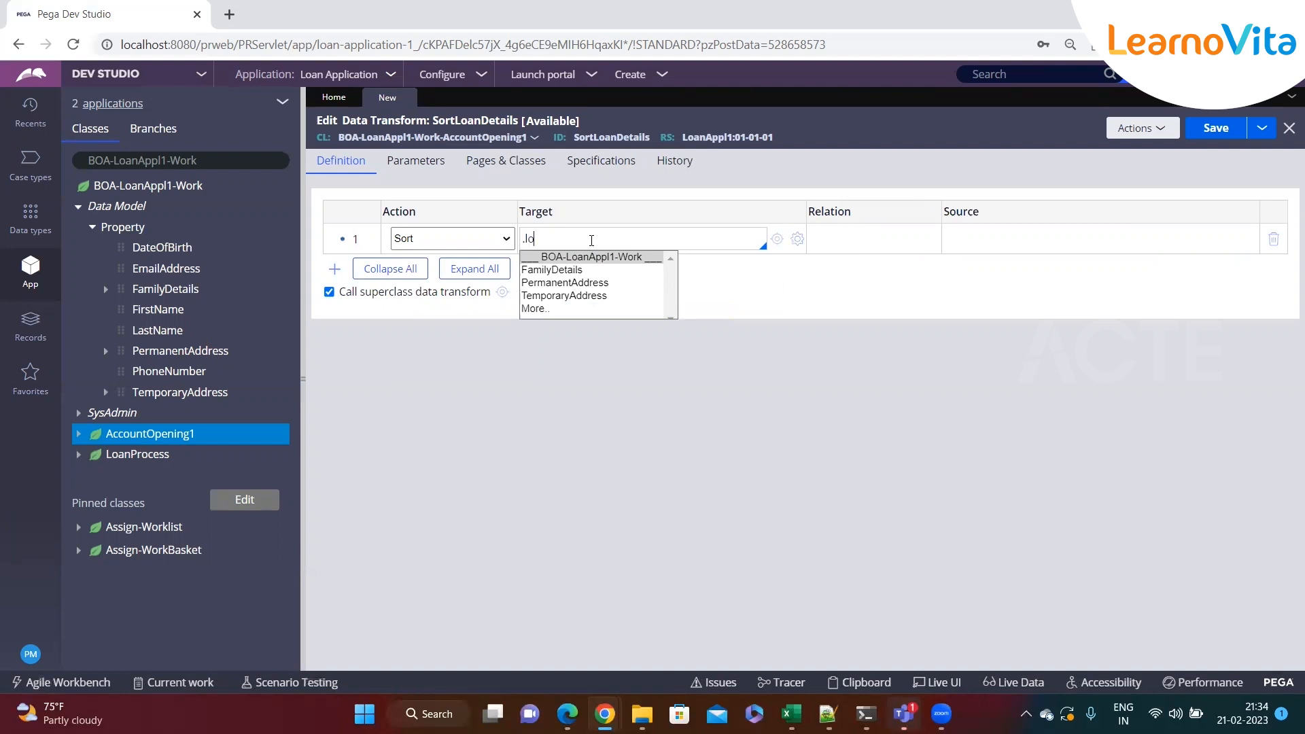
{"action": "key", "text": "BackSpace"}
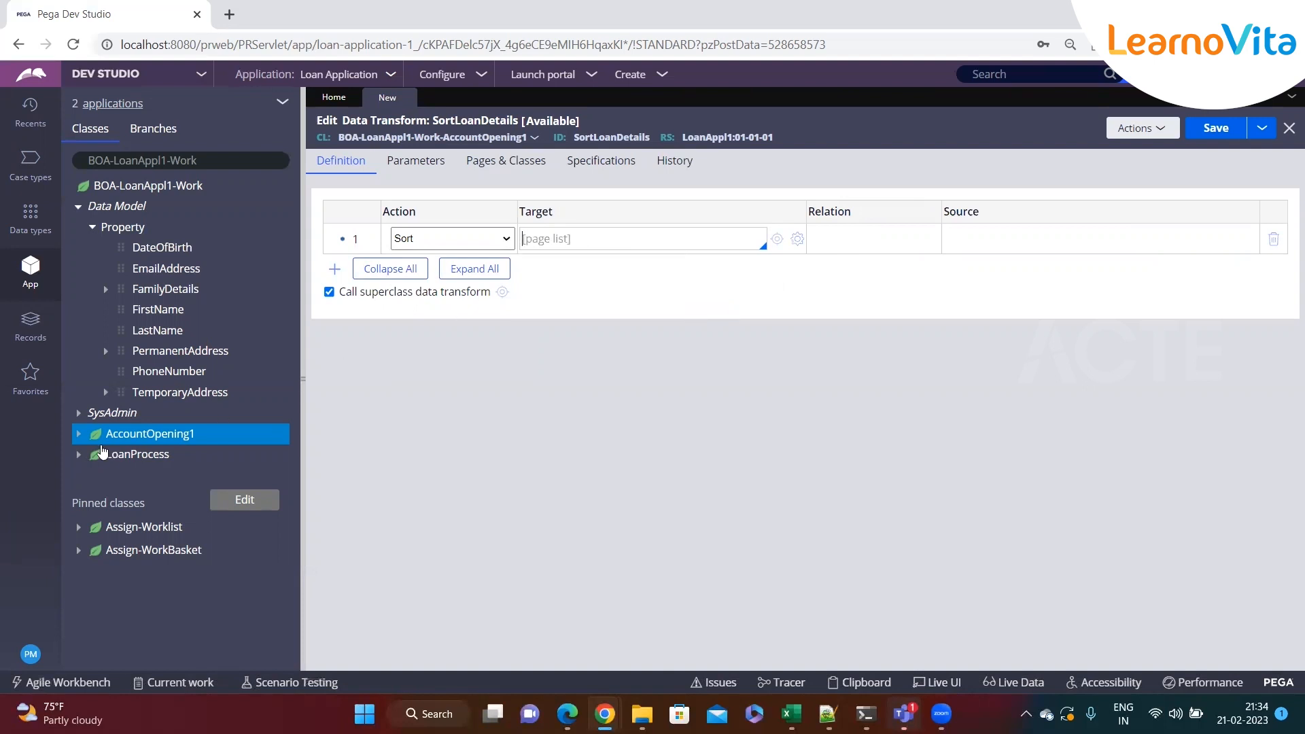
Close the unsaved SortLoanDetails data transform on AccountOpening1, discarding its changes
{"action": "left_click", "coordinate": [79, 434]}
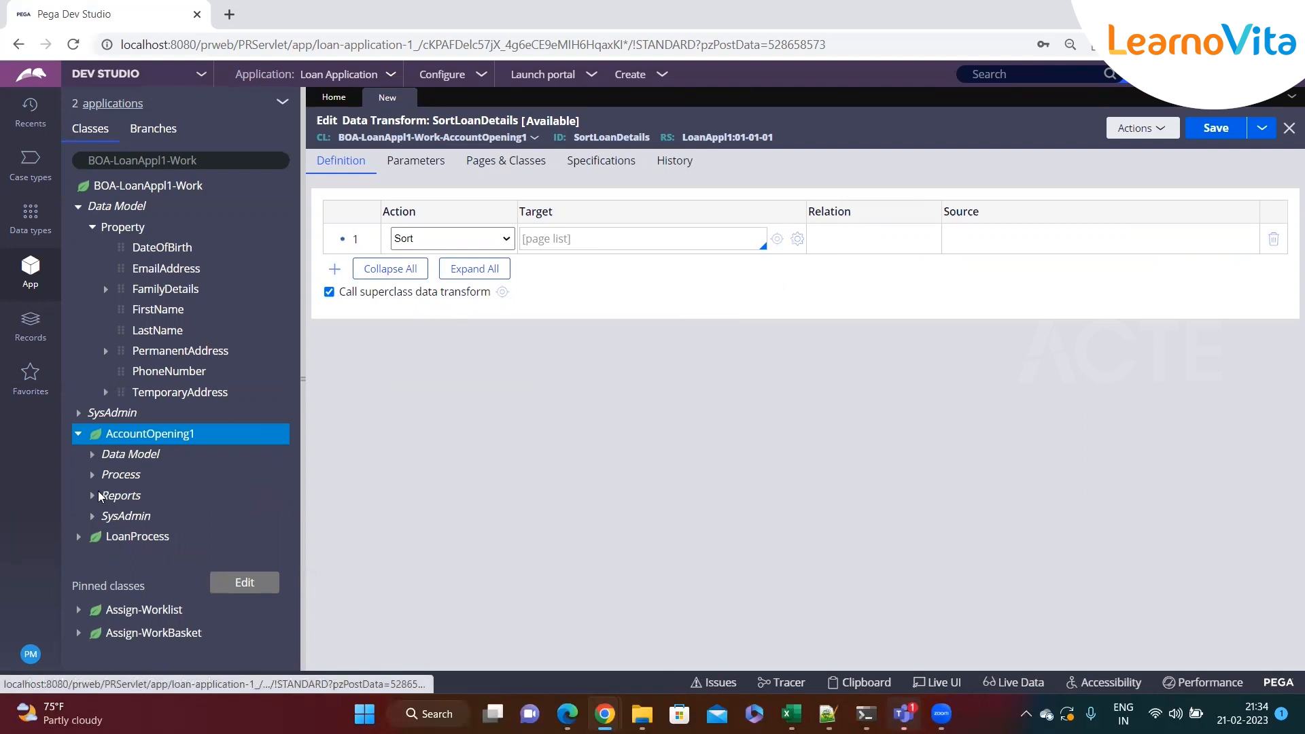
{"action": "left_click", "coordinate": [94, 457]}
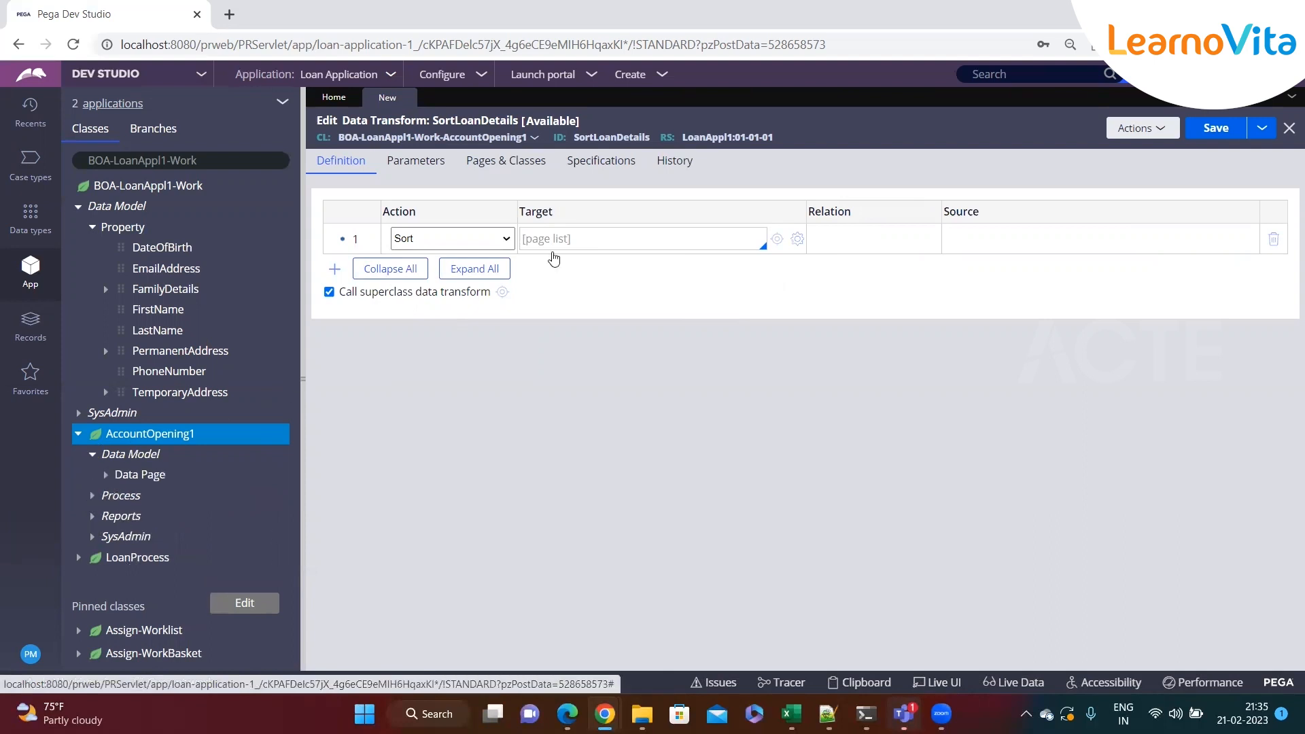
{"action": "left_click", "coordinate": [406, 99]}
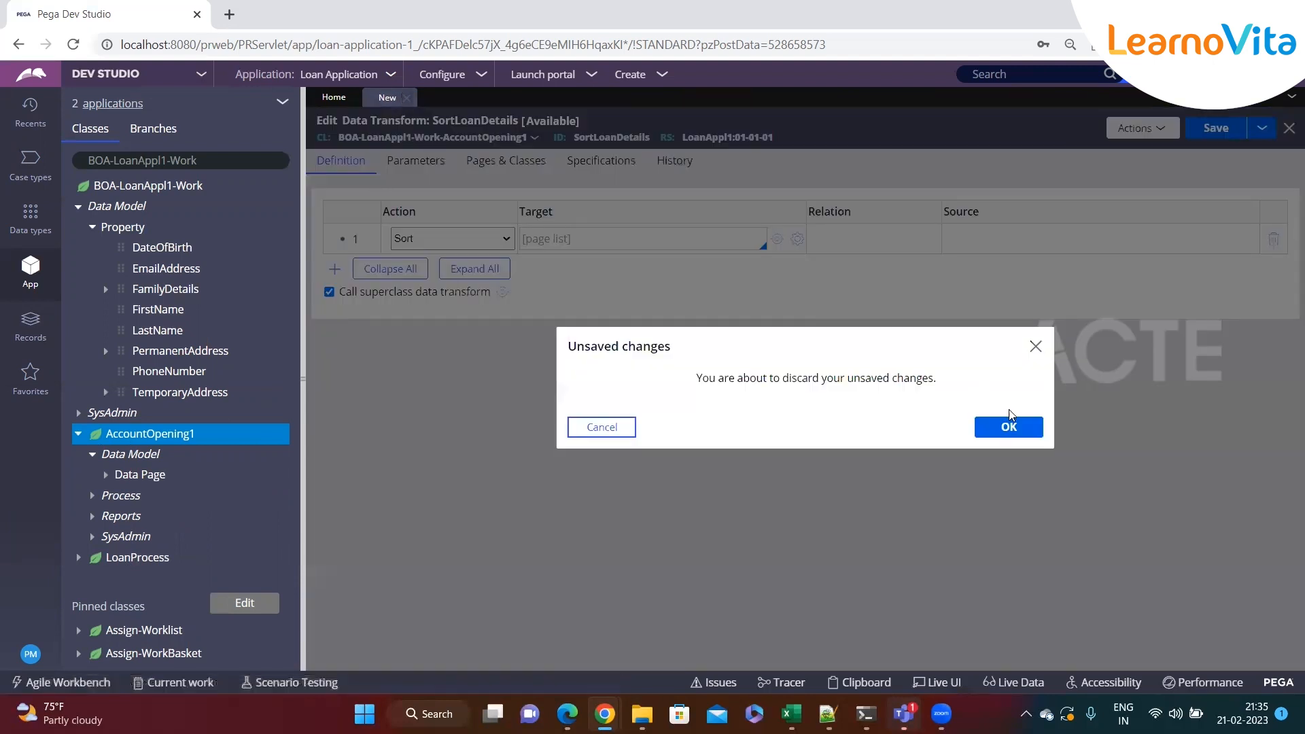
{"action": "left_click", "coordinate": [991, 425]}
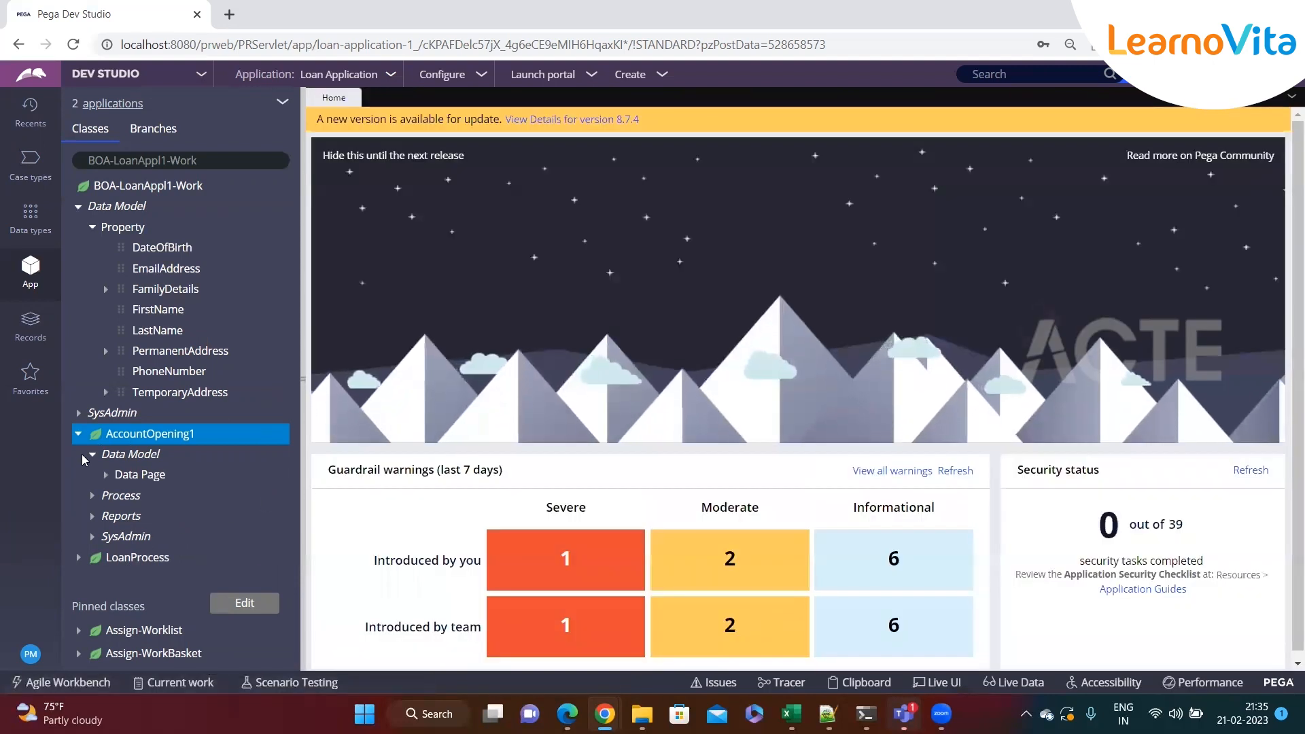
{"action": "left_click", "coordinate": [160, 439]}
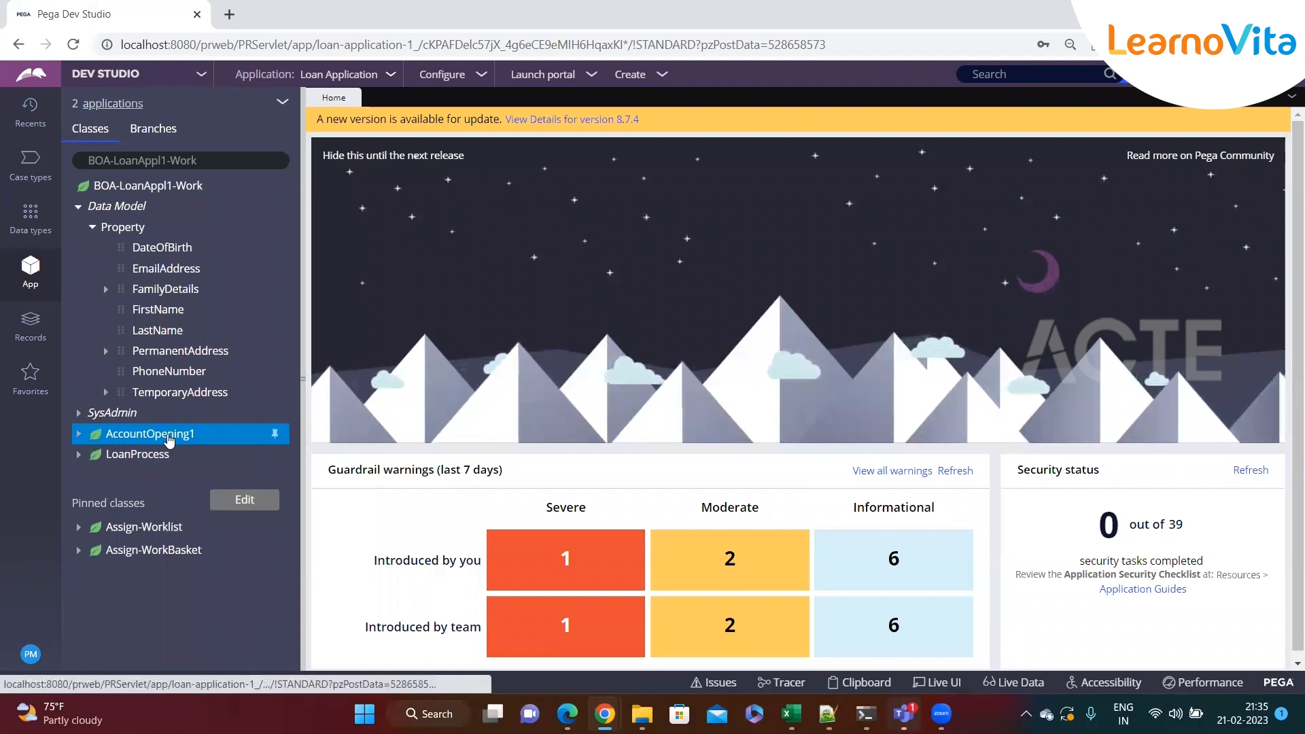
Create a property labelled SortLoanDetails on the LoanProcess class, then close its tab
{"action": "right_click", "coordinate": [133, 455]}
{"action": "mouse_move", "coordinate": [151, 484]}
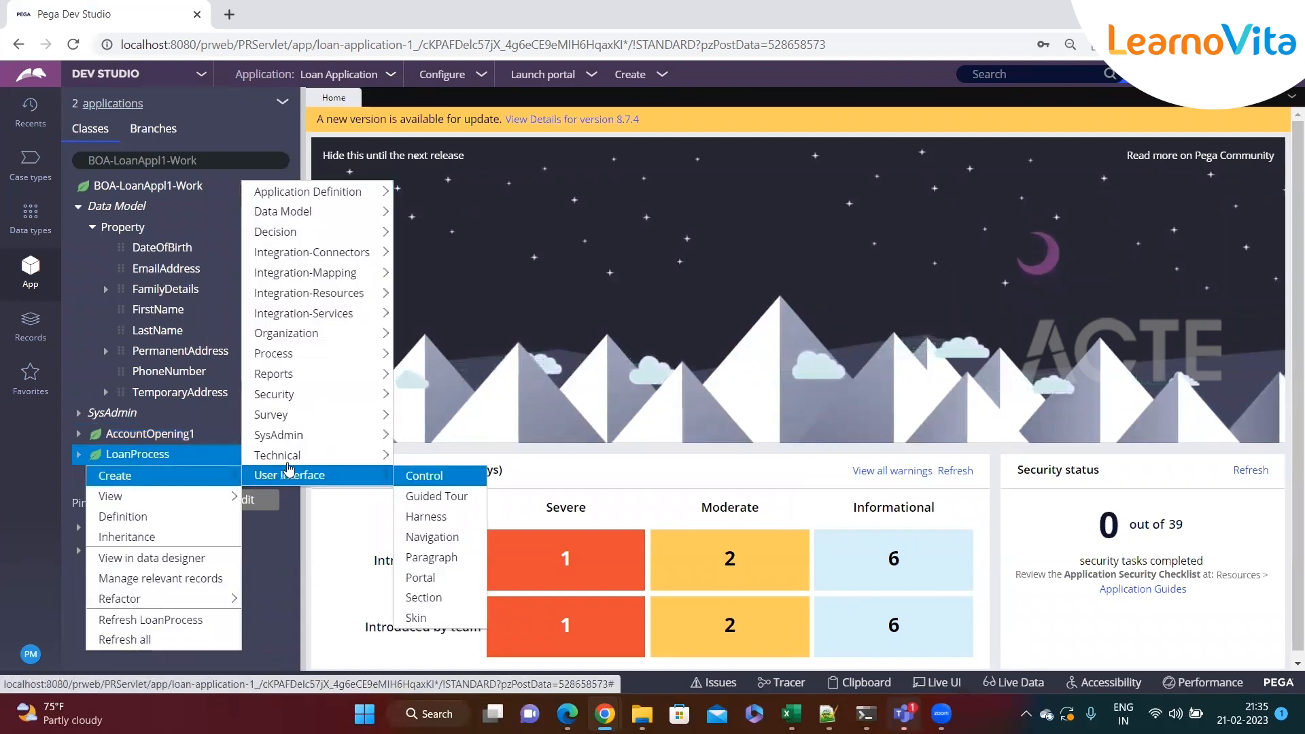
{"action": "mouse_move", "coordinate": [320, 211]}
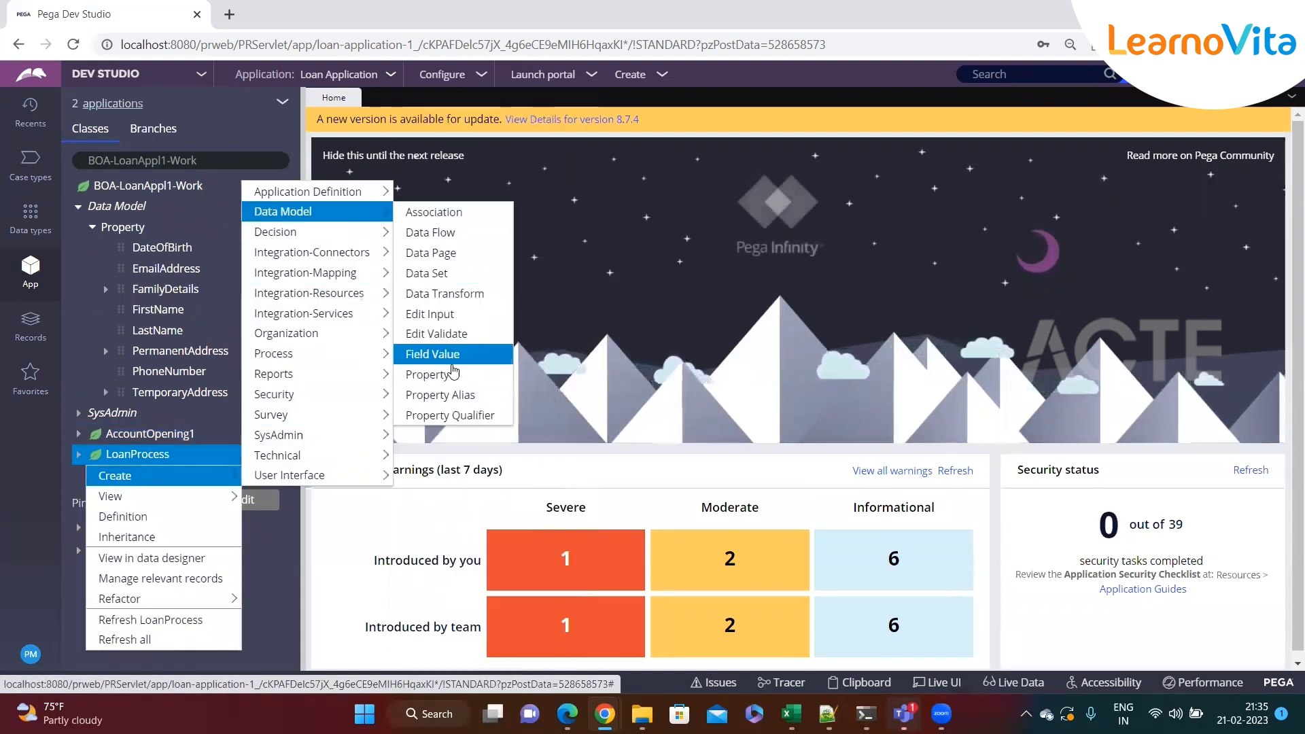
{"action": "left_click", "coordinate": [429, 374]}
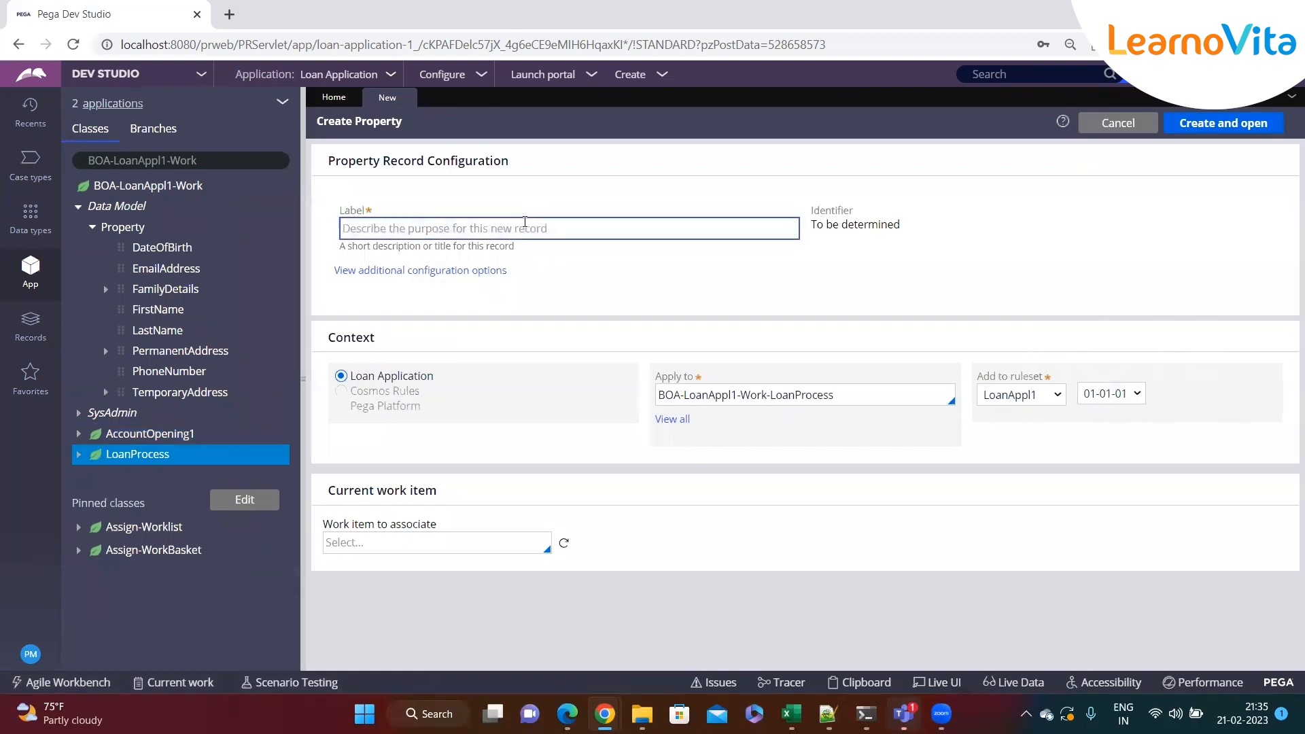
{"action": "type", "text": "SortLoanDetails"}
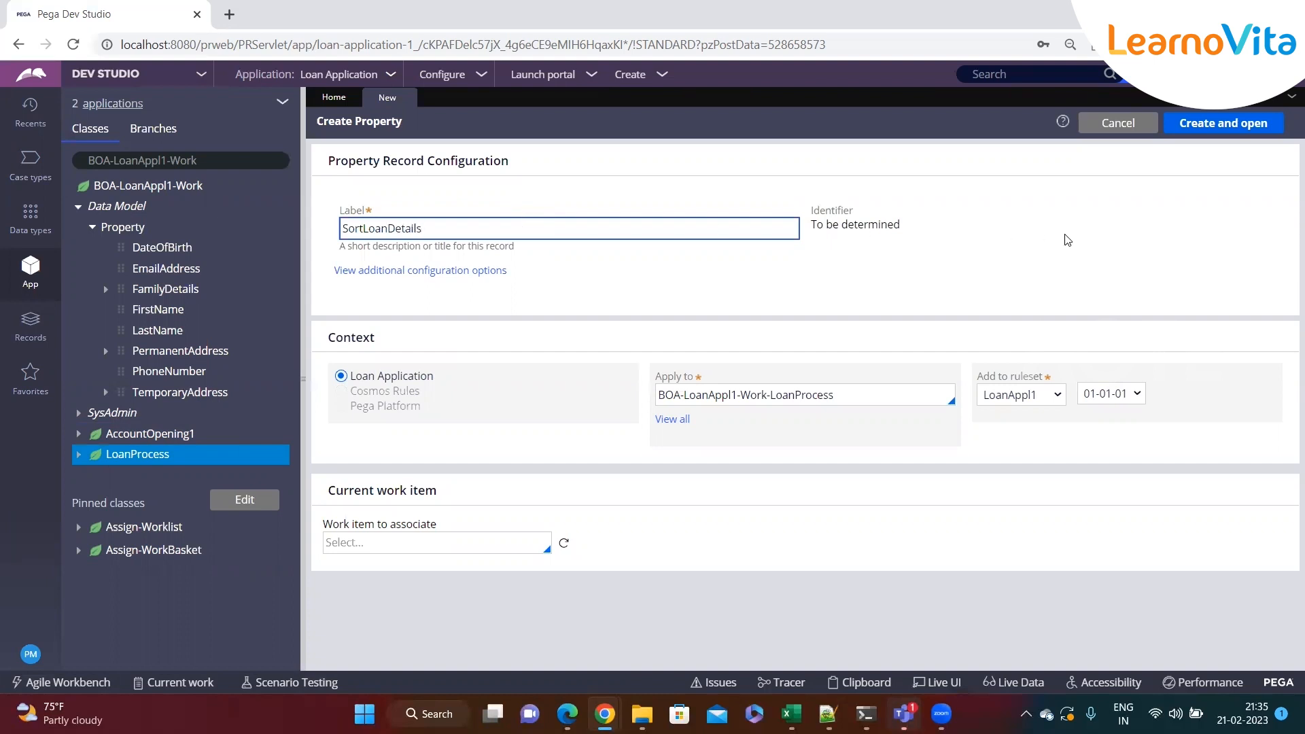
{"action": "left_click", "coordinate": [1223, 123]}
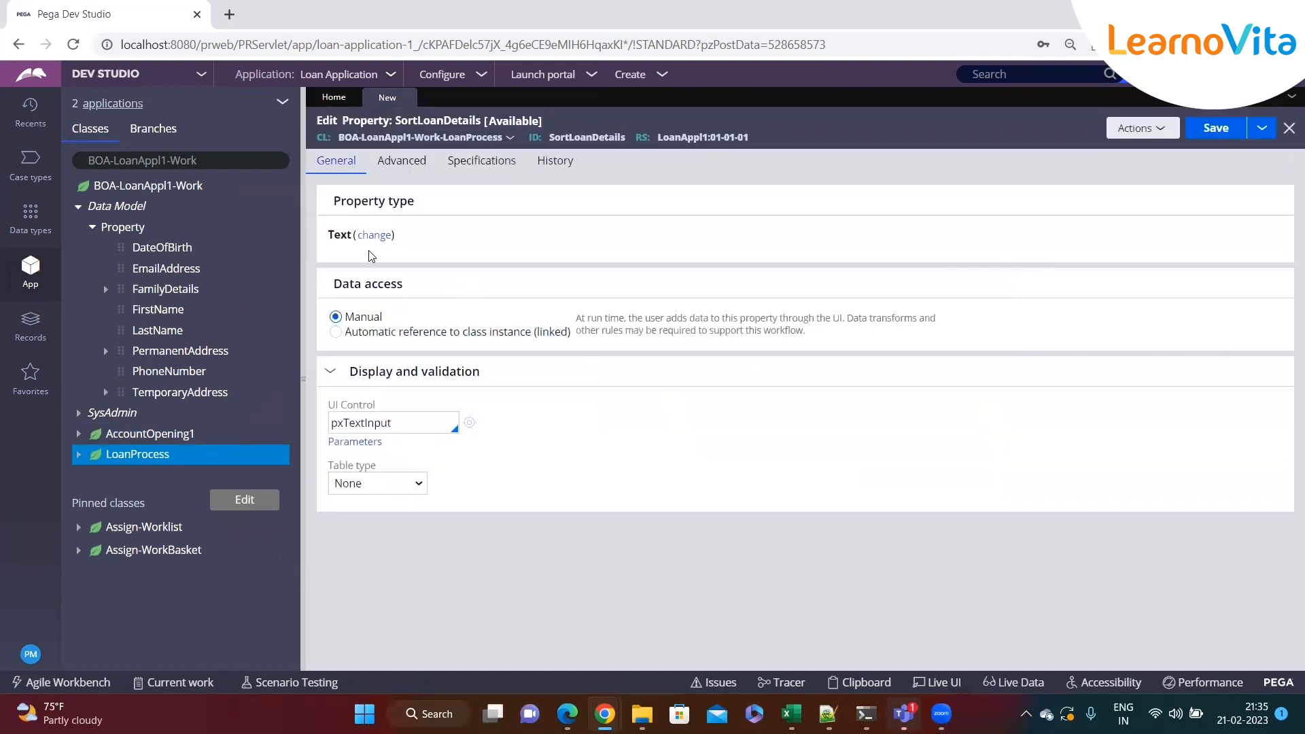
{"action": "left_click", "coordinate": [408, 99]}
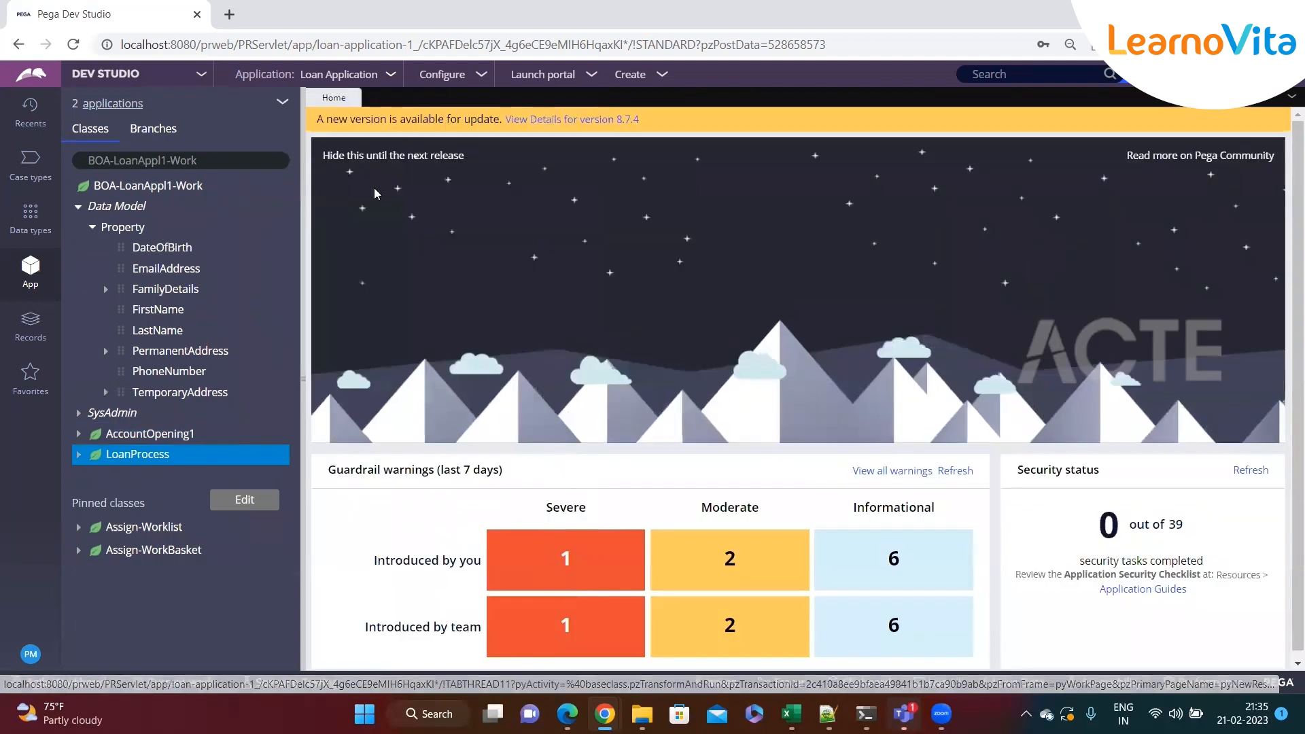
Create a data transform labelled SortLoanDetails on the LoanProcess class and open it
{"action": "right_click", "coordinate": [136, 454]}
{"action": "mouse_move", "coordinate": [174, 478]}
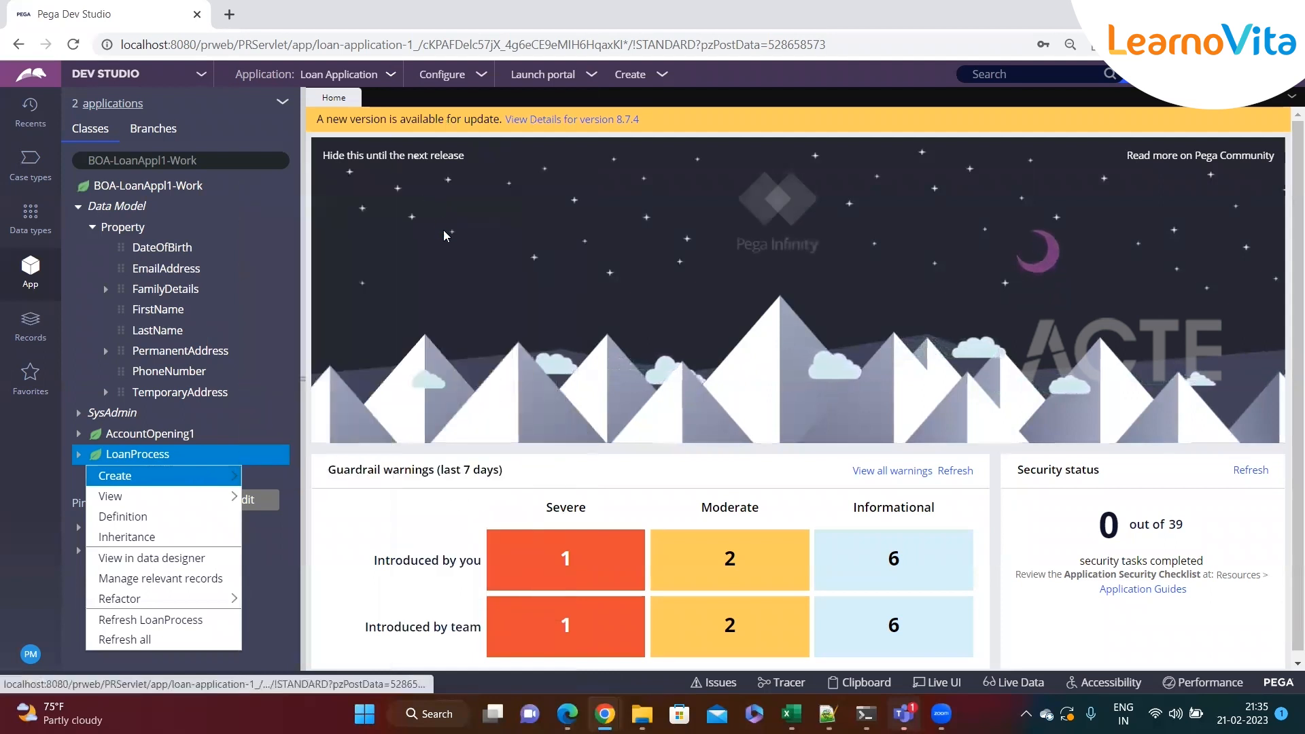
{"action": "mouse_move", "coordinate": [229, 482]}
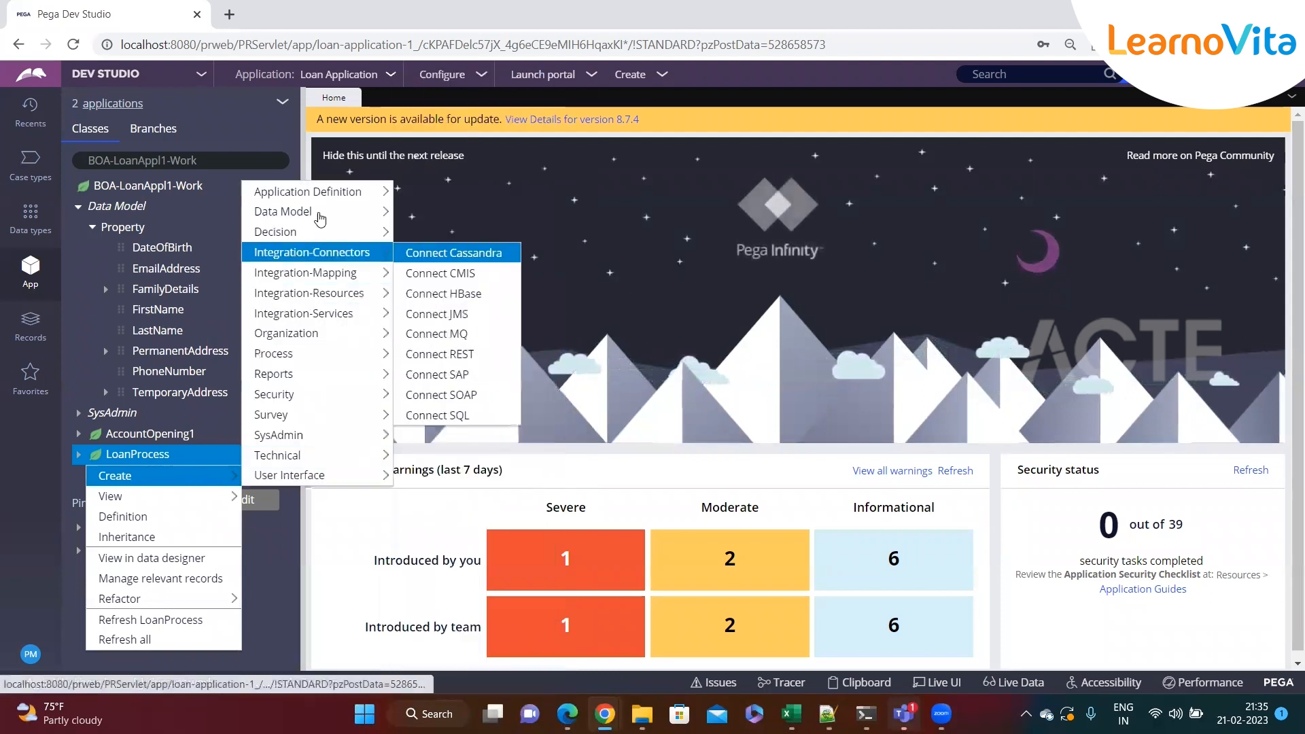
{"action": "mouse_move", "coordinate": [319, 216]}
{"action": "left_click", "coordinate": [446, 293]}
{"action": "left_click", "coordinate": [480, 231]}
{"action": "type", "text": "SortLoan"}
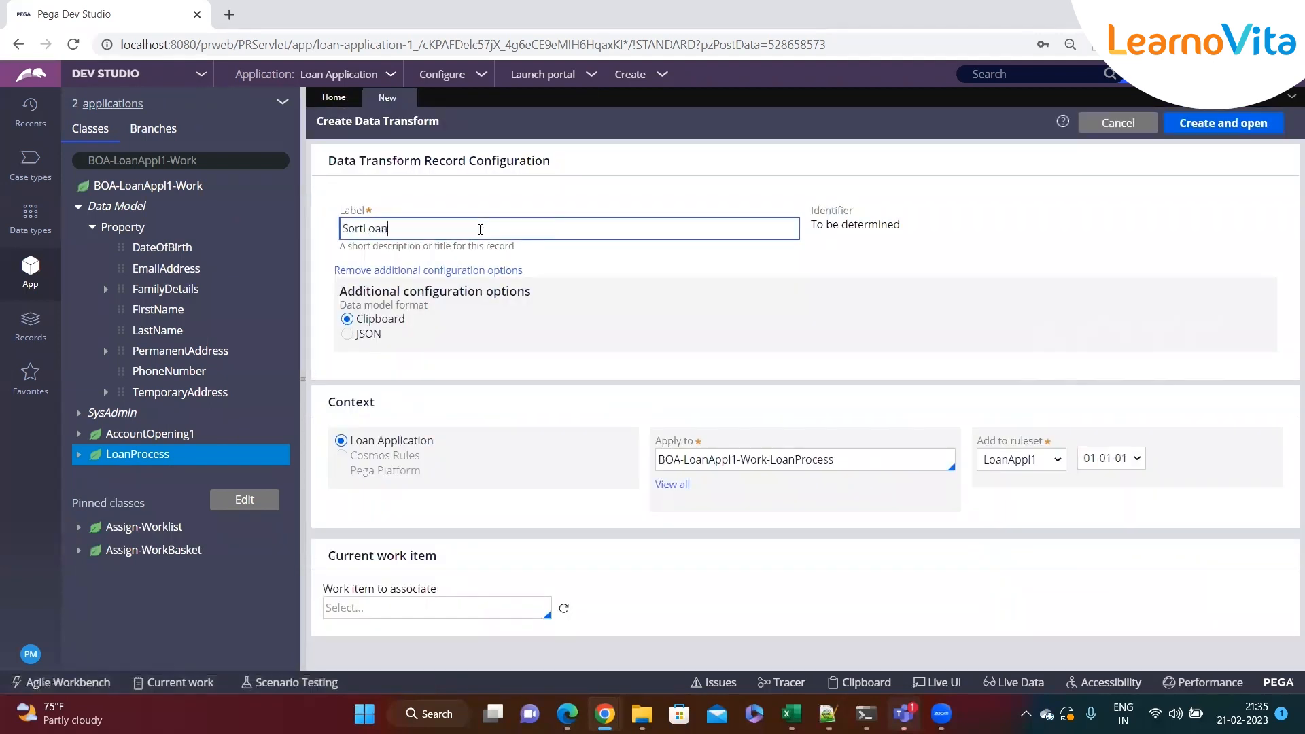
{"action": "type", "text": "Details"}
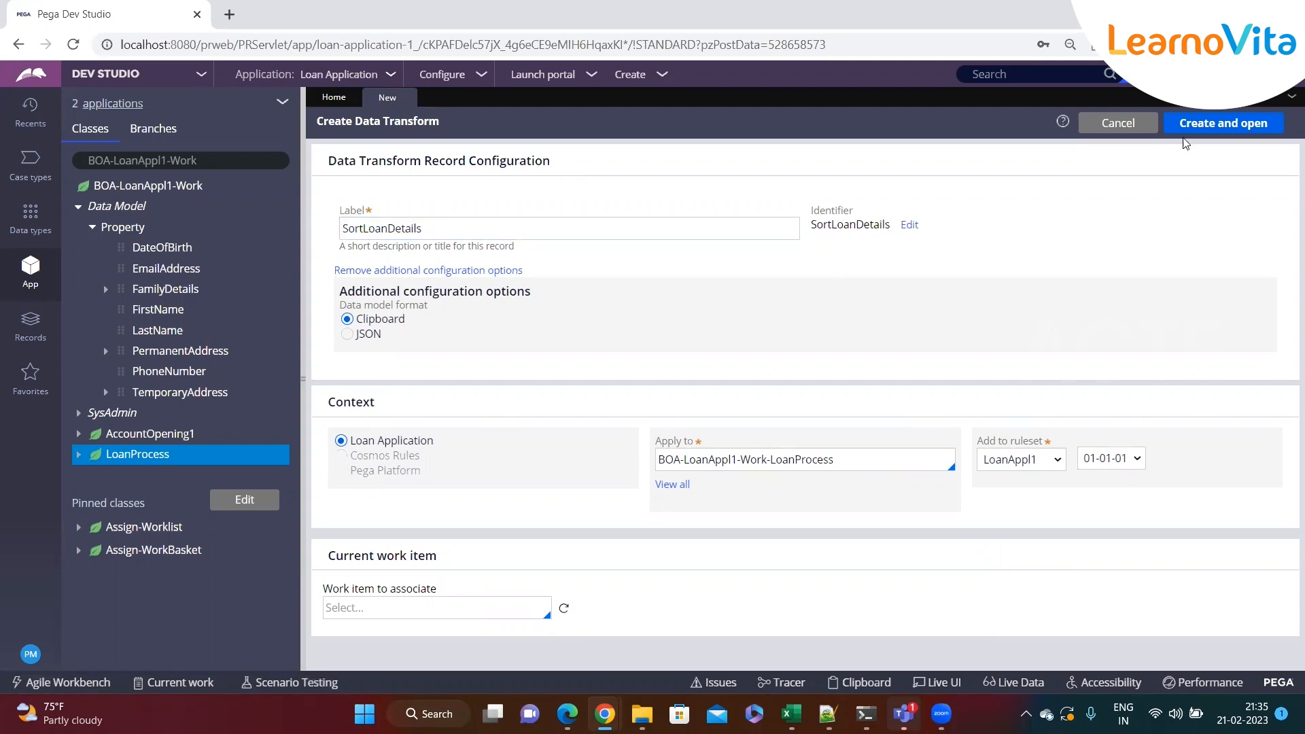
{"action": "left_click", "coordinate": [1223, 123]}
Set the first row's action to Sort with .LoanDetails as the target page list
{"action": "left_click", "coordinate": [514, 239]}
{"action": "left_click", "coordinate": [443, 309]}
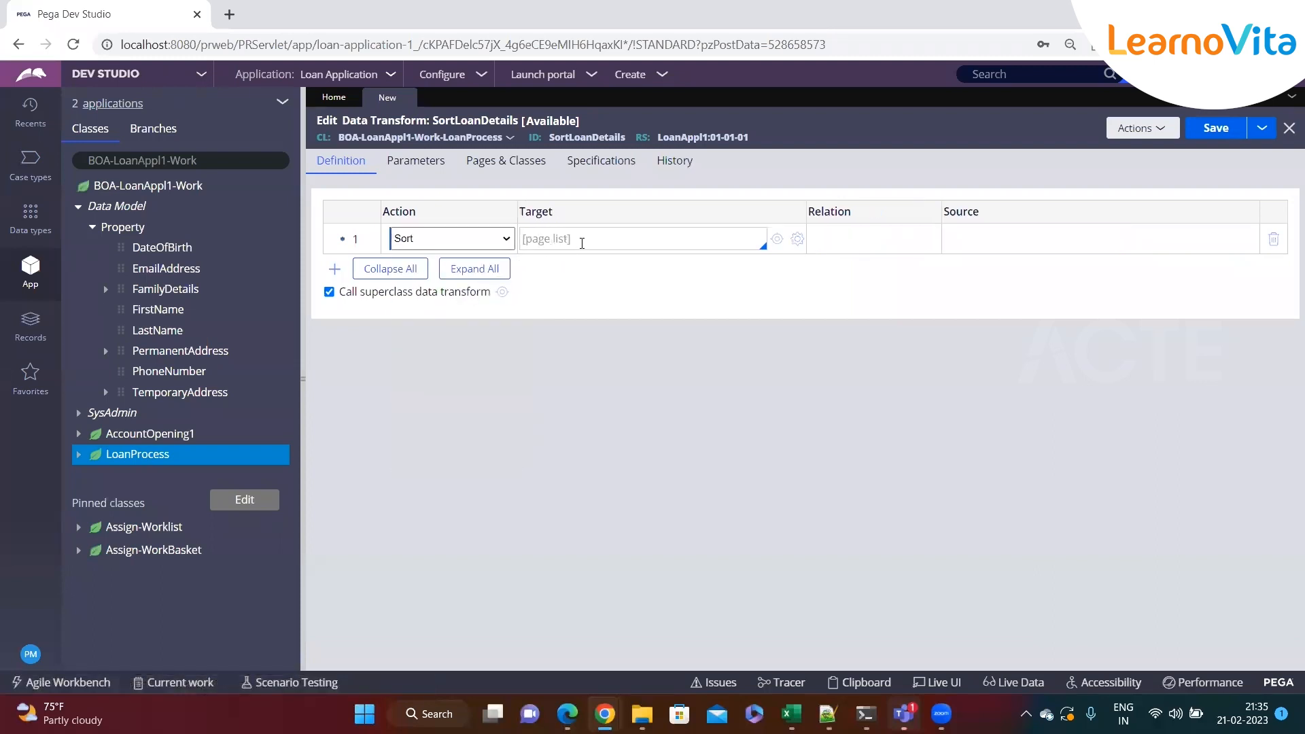
{"action": "type", "text": "."}
{"action": "key", "text": "Down"}
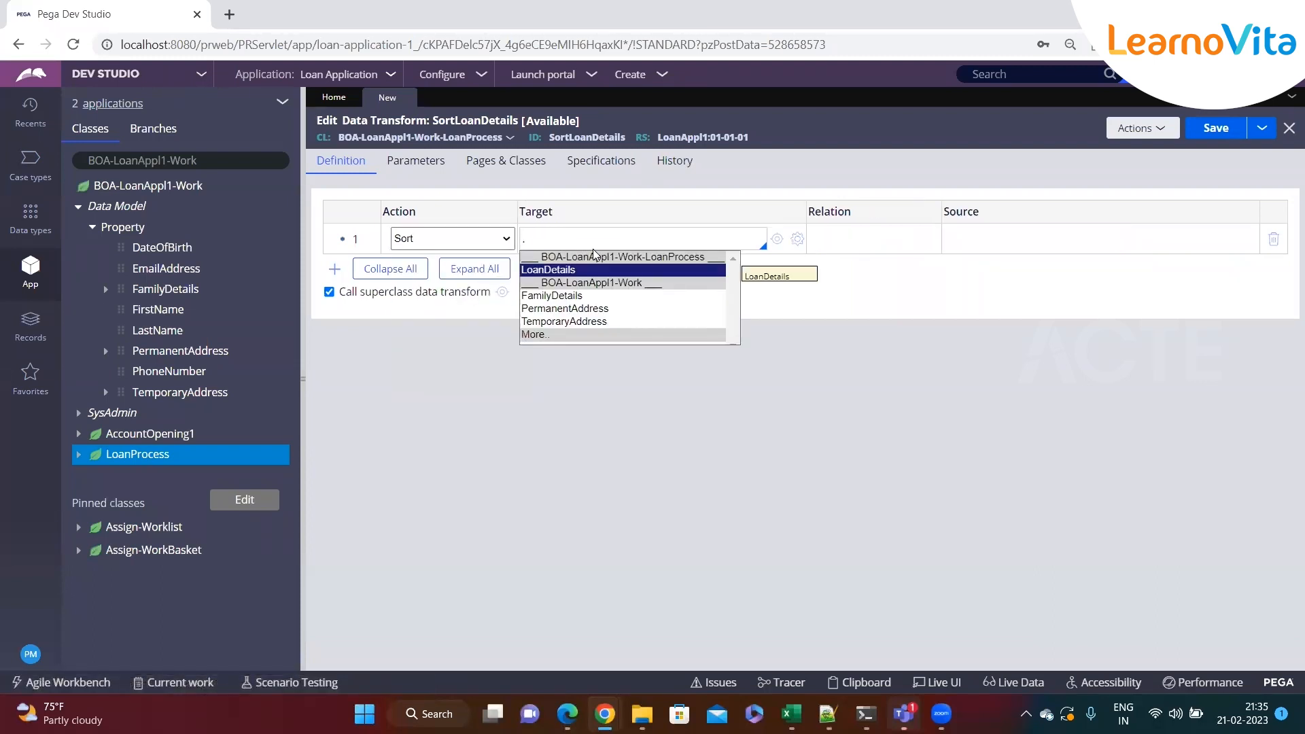
{"action": "key", "text": "Return"}
Add Amount as the sort property for .LoanDetails, change its sort order, submit, and save the data transform
{"action": "left_click", "coordinate": [798, 238]}
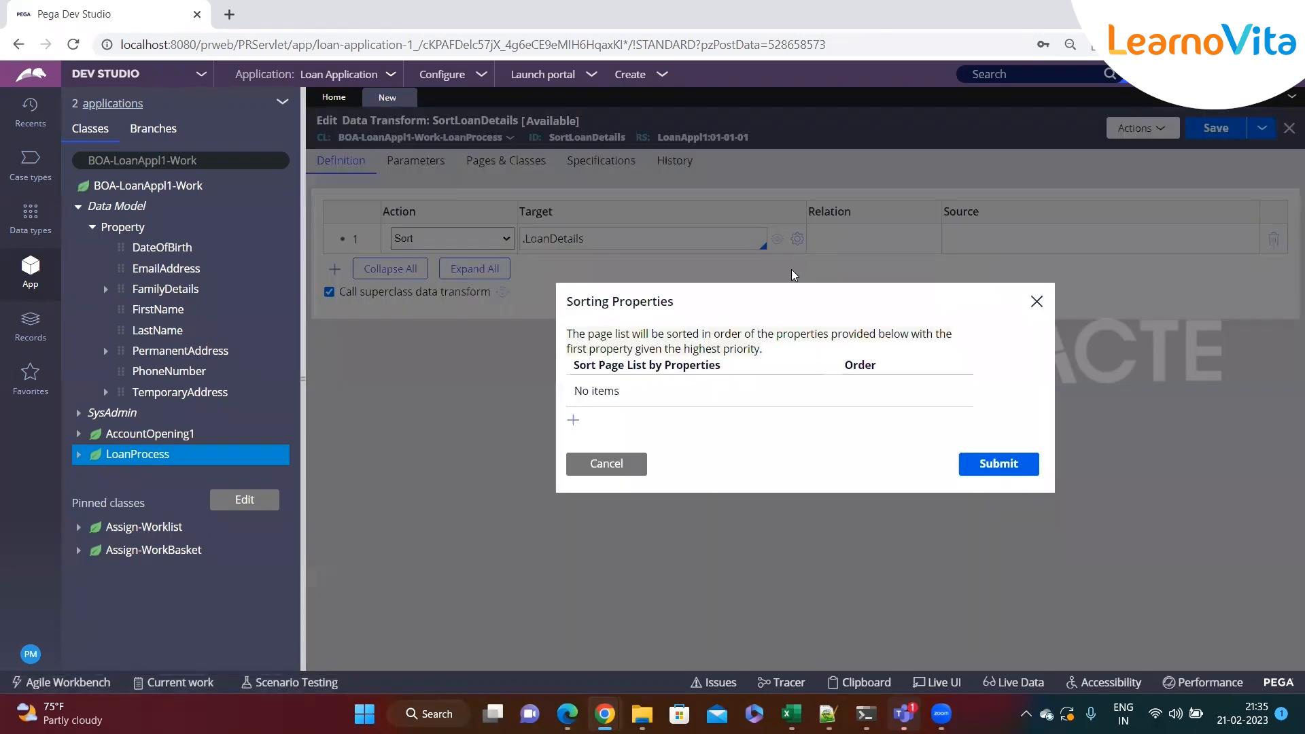
{"action": "left_click", "coordinate": [574, 421]}
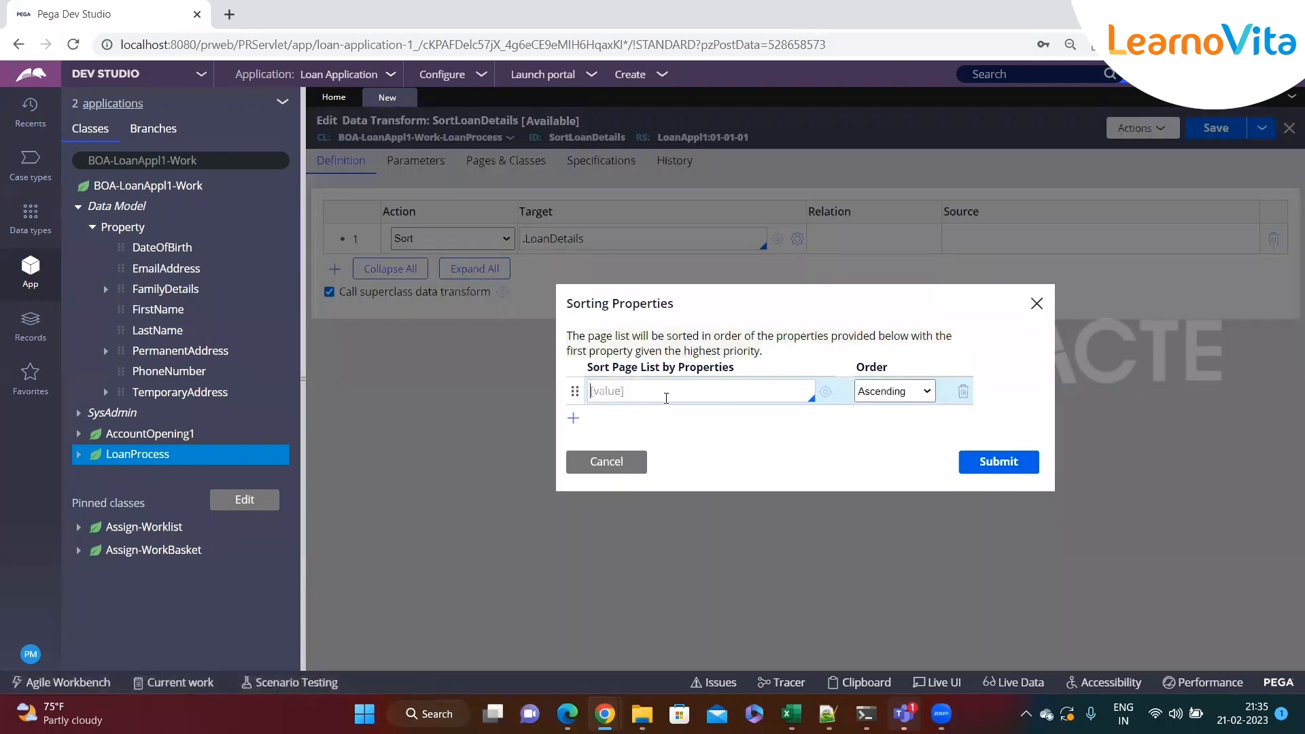
{"action": "type", "text": "."}
{"action": "key", "text": "Down"}
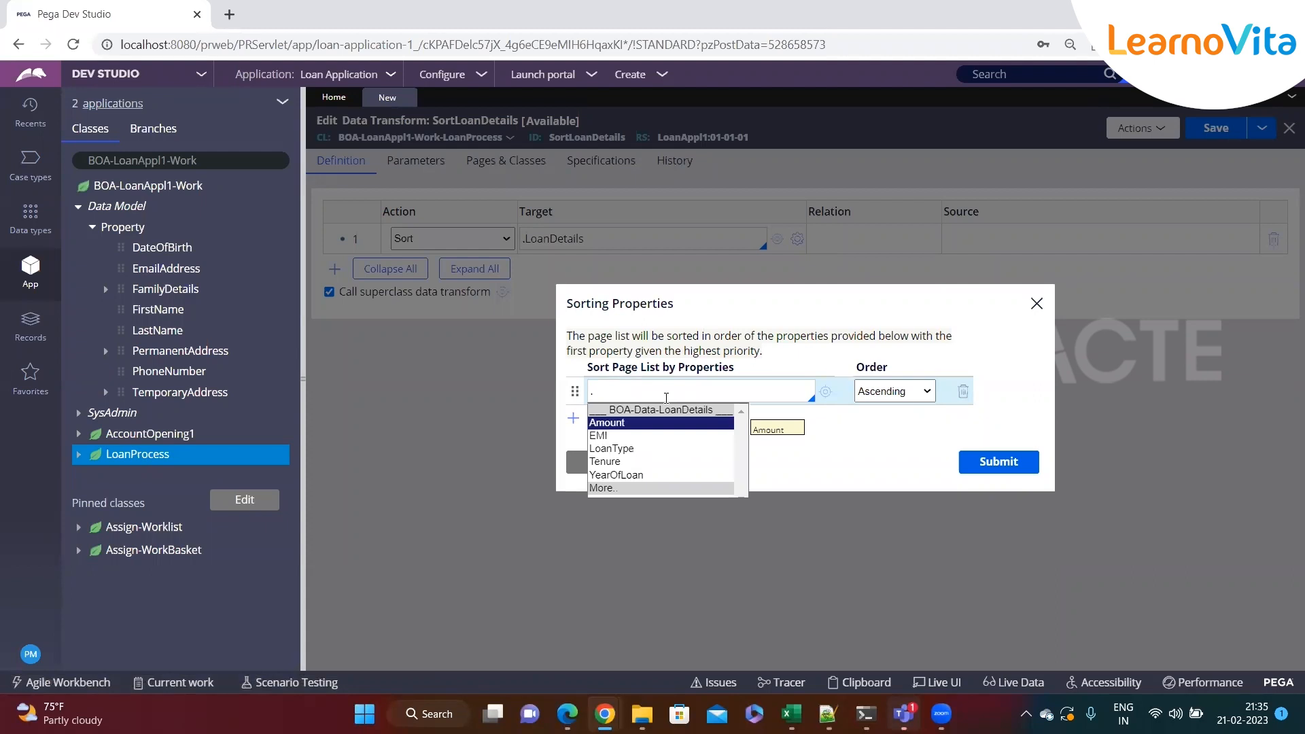
{"action": "key", "text": "Return"}
{"action": "left_click", "coordinate": [898, 391]}
{"action": "left_click", "coordinate": [895, 424]}
{"action": "left_click", "coordinate": [999, 461]}
{"action": "key", "text": "ctrl+s"}
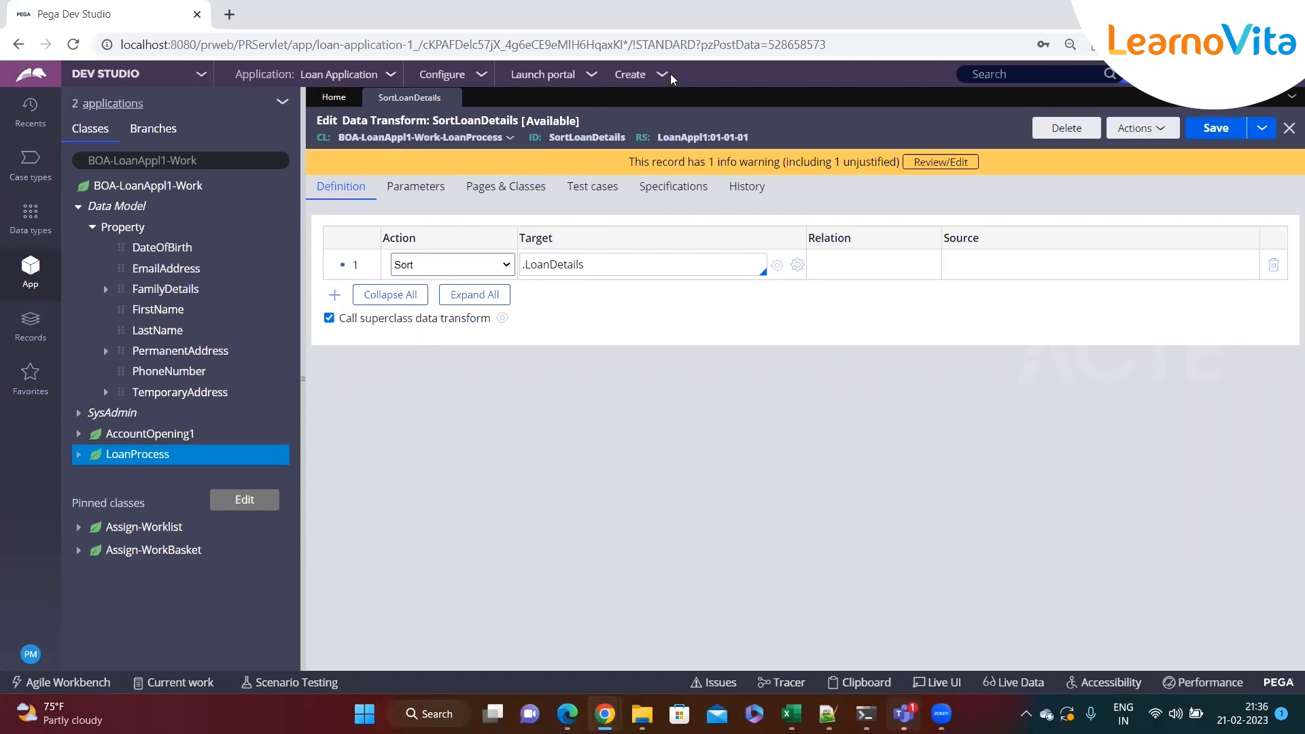
Open the LoanDetails section behind the Loan Details step of the Loan Process case type
{"action": "left_click", "coordinate": [30, 163]}
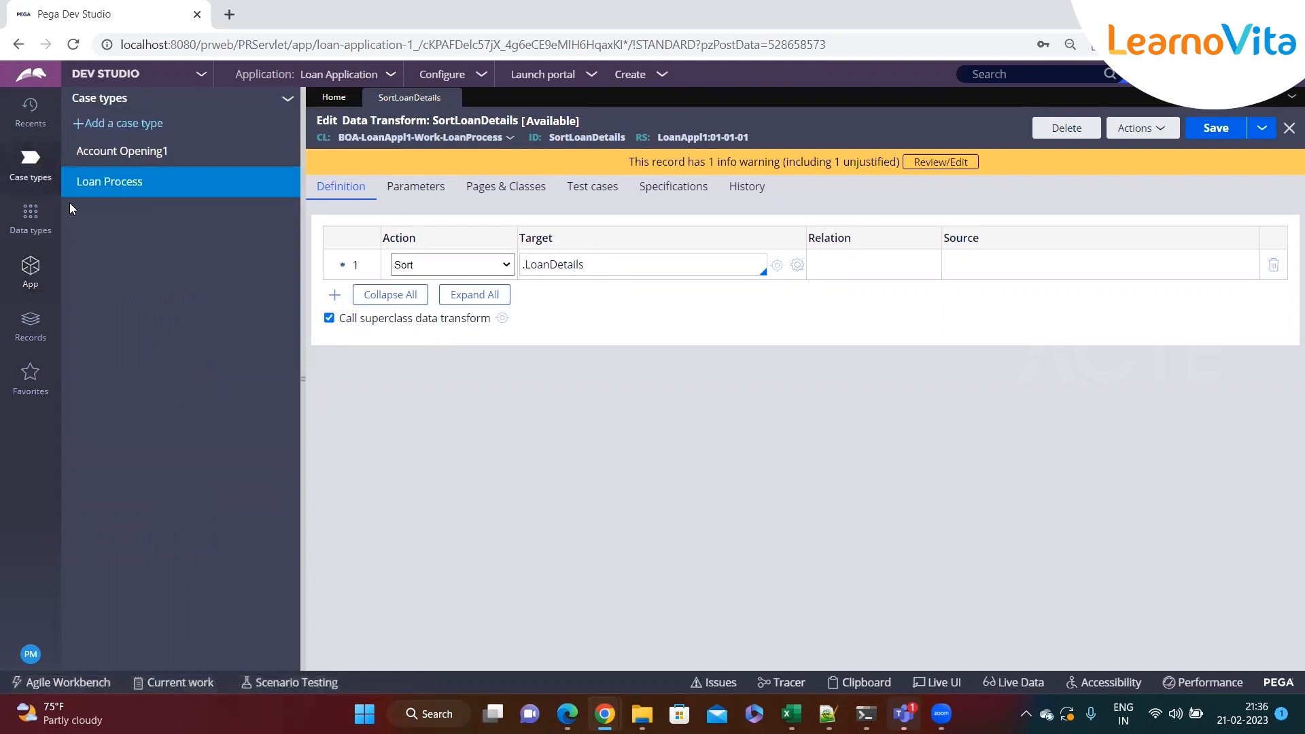
{"action": "left_click", "coordinate": [100, 182]}
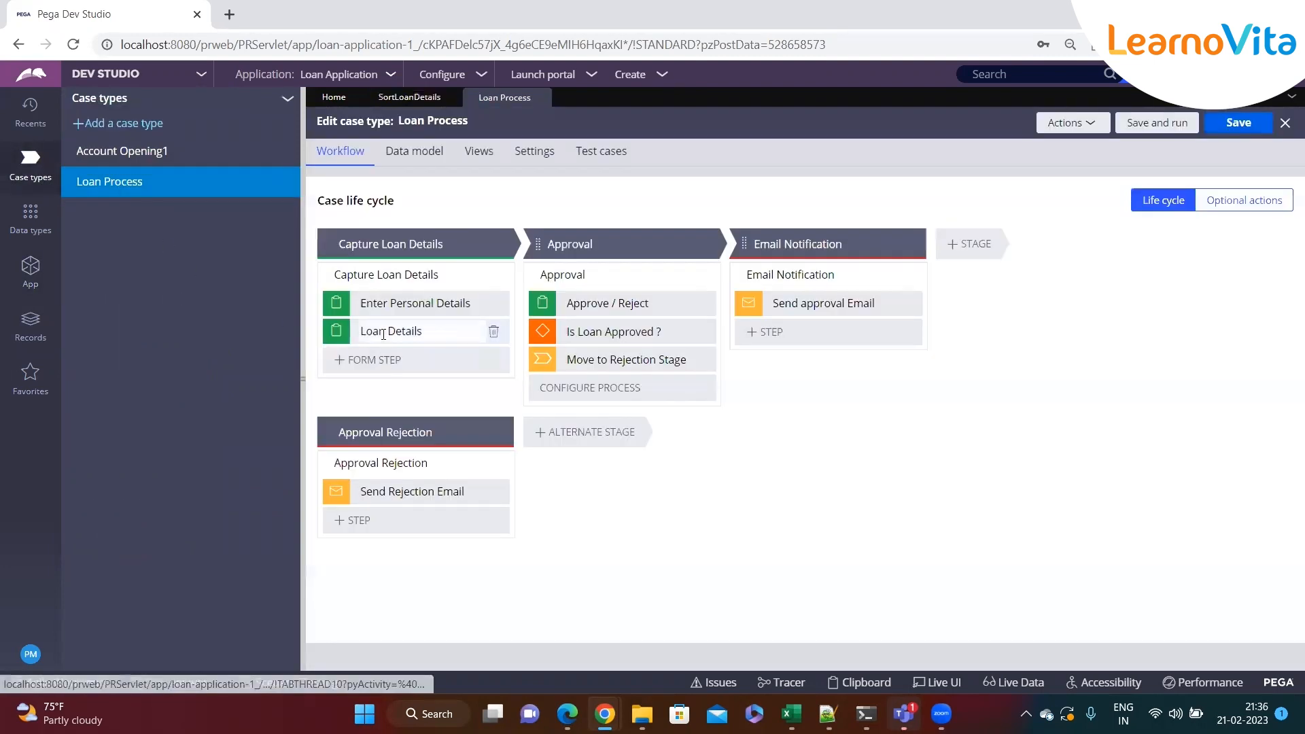
{"action": "left_click", "coordinate": [391, 332]}
{"action": "left_click", "coordinate": [1149, 306]}
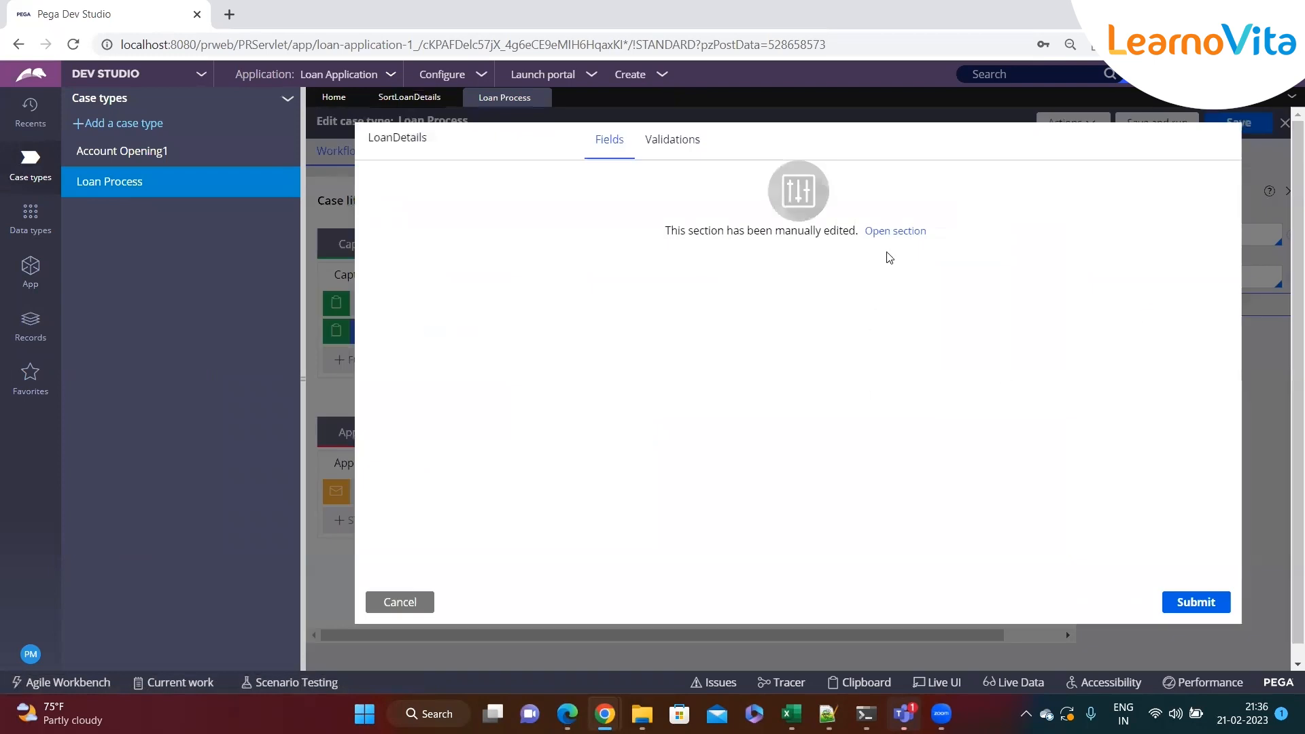
{"action": "left_click", "coordinate": [892, 232]}
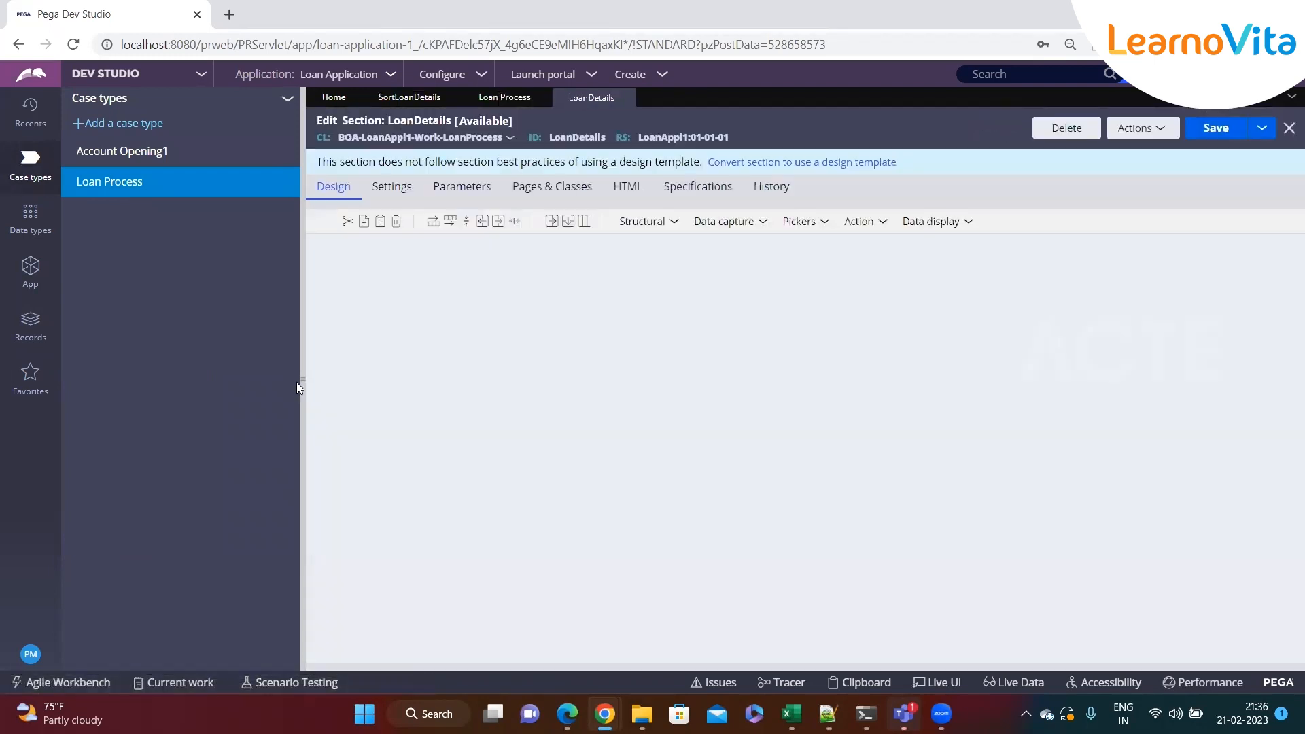
Open the LoanDetails flow action that references this section
{"action": "left_click", "coordinate": [304, 379]}
{"action": "left_click", "coordinate": [1136, 128]}
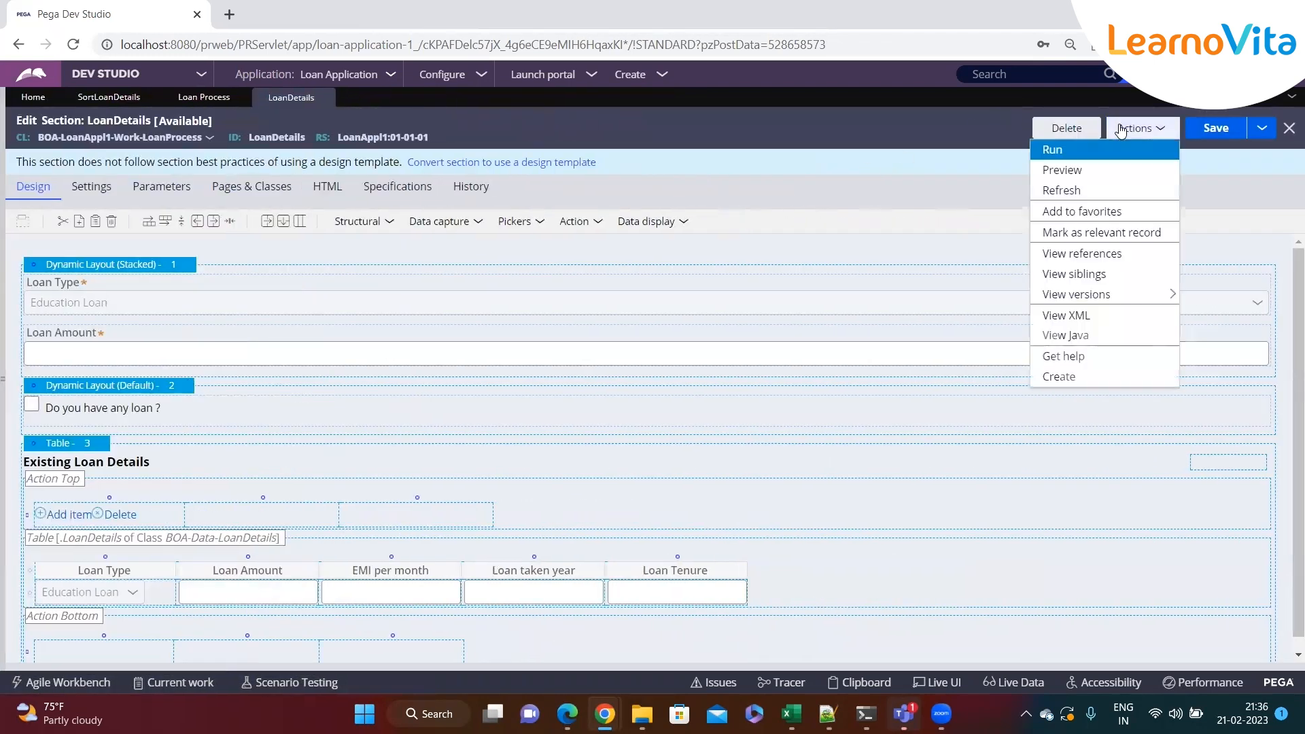
{"action": "left_click", "coordinate": [1081, 253]}
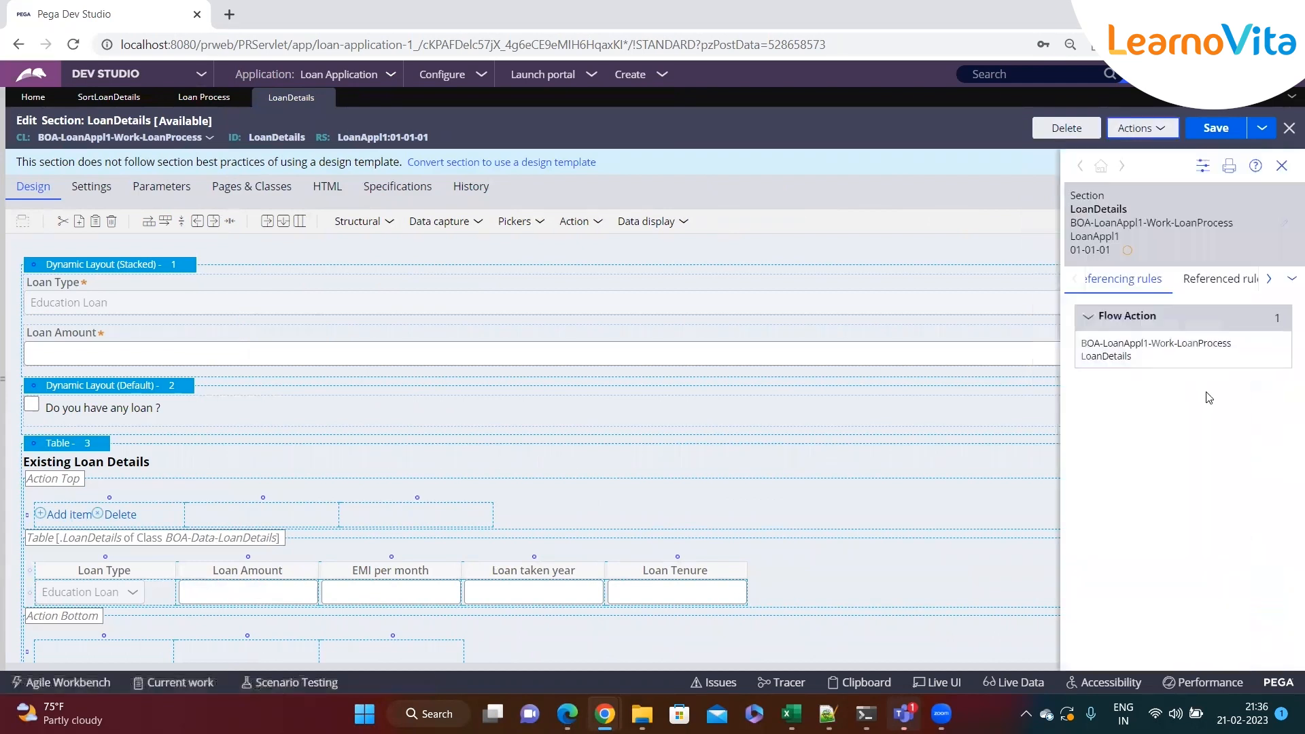
{"action": "left_click", "coordinate": [1289, 343]}
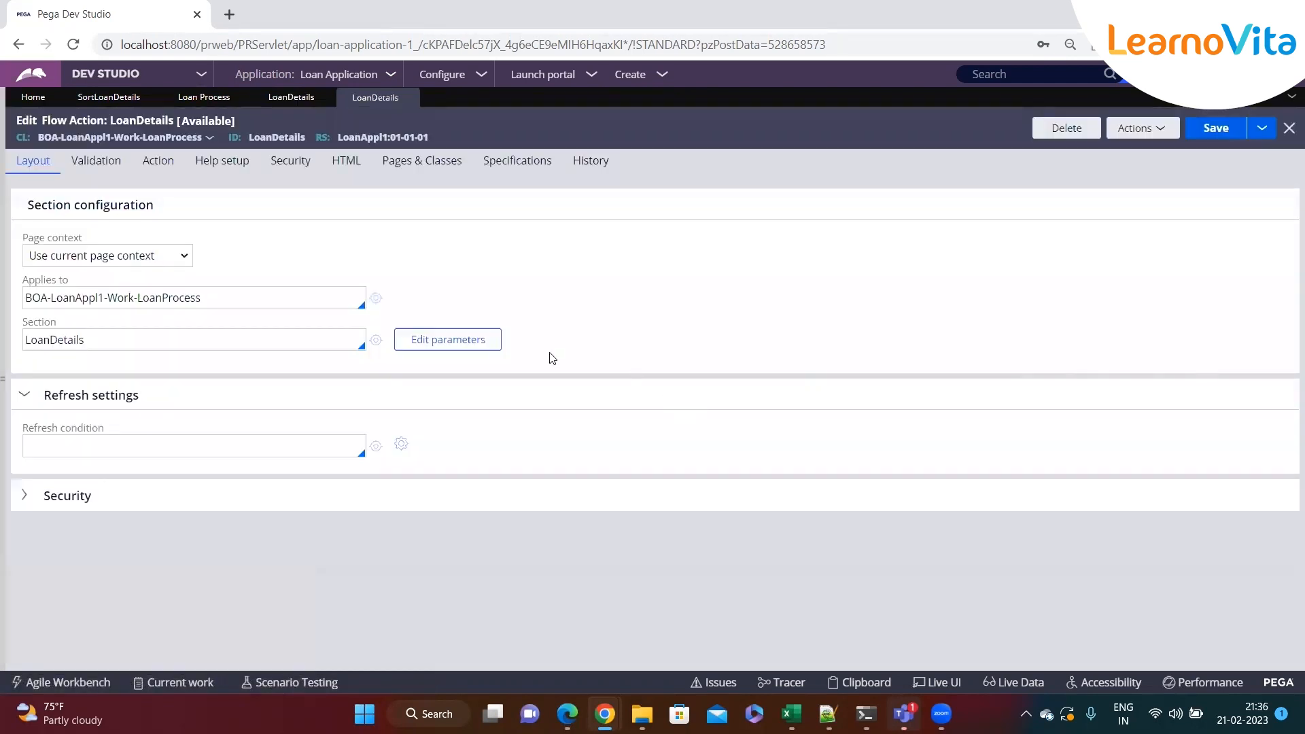
Examine the flow action's pre-processing and post-processing options
{"action": "left_click", "coordinate": [152, 162]}
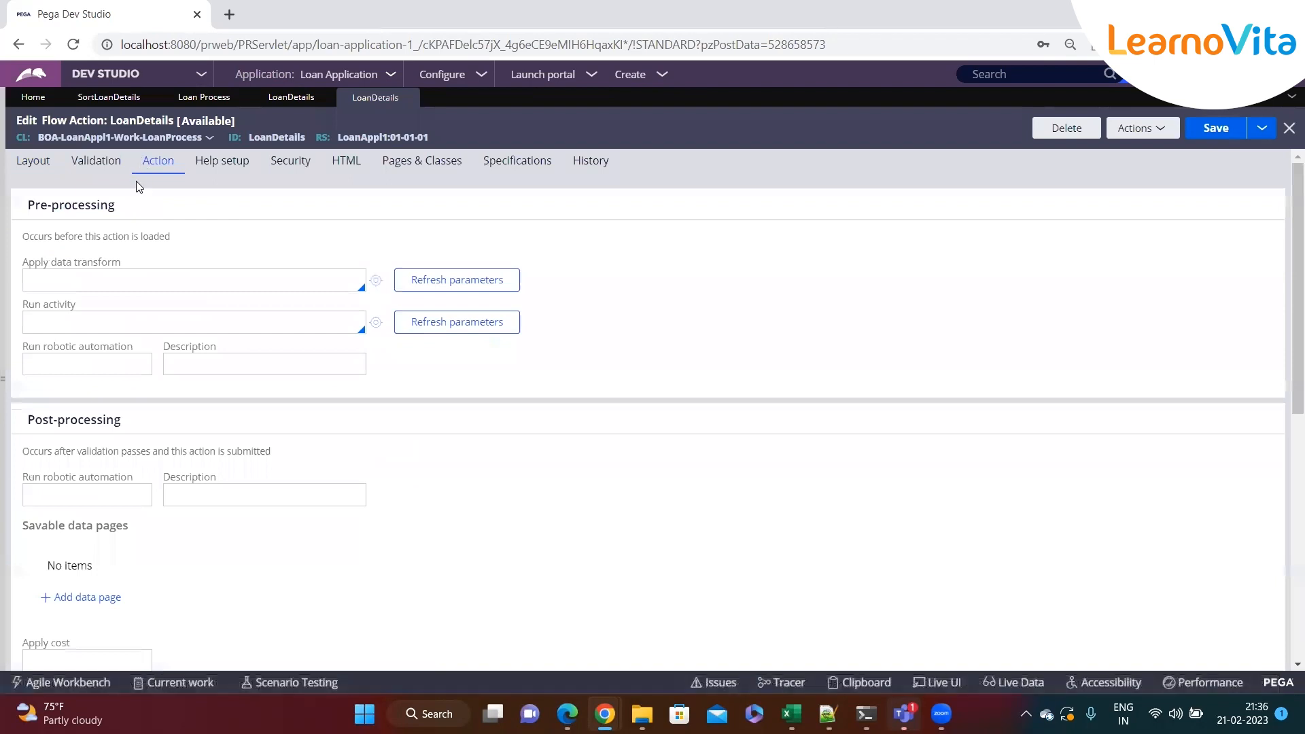
{"action": "left_click_drag", "start_coordinate": [109, 210], "coordinate": [29, 208]}
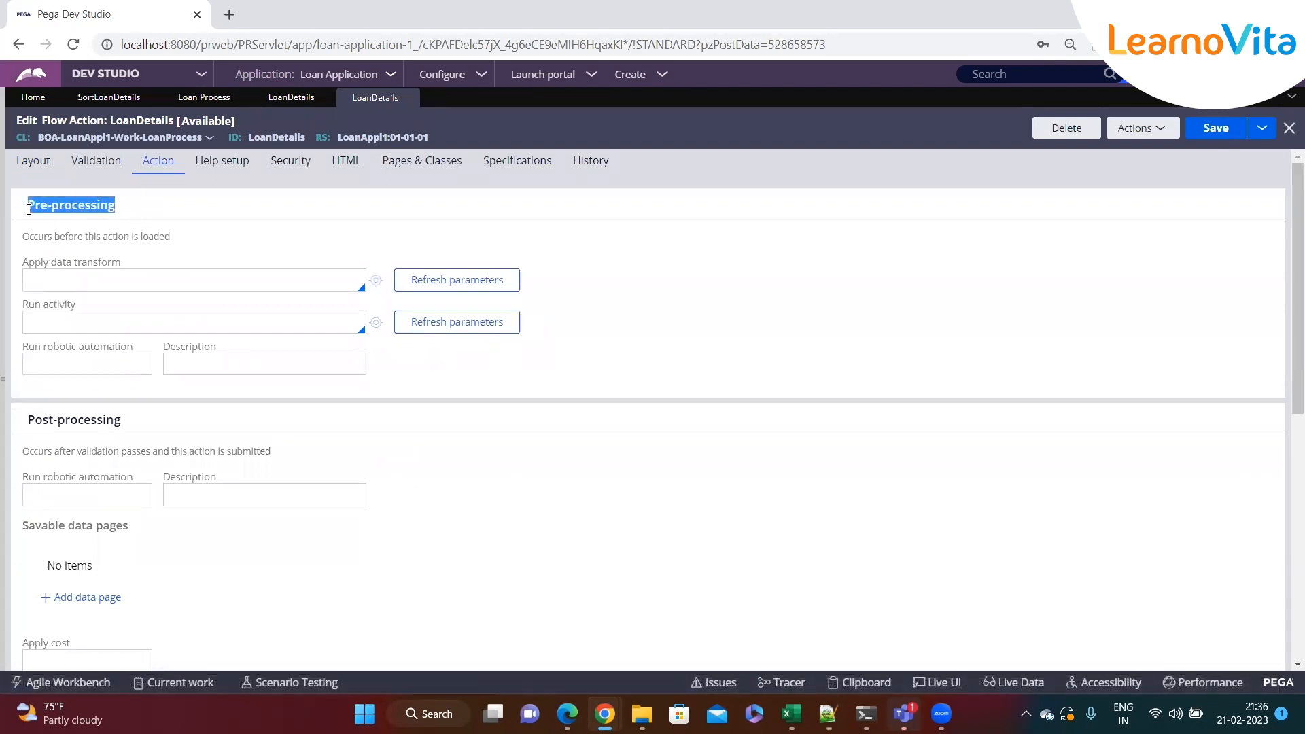
{"action": "left_click_drag", "start_coordinate": [122, 420], "coordinate": [17, 427]}
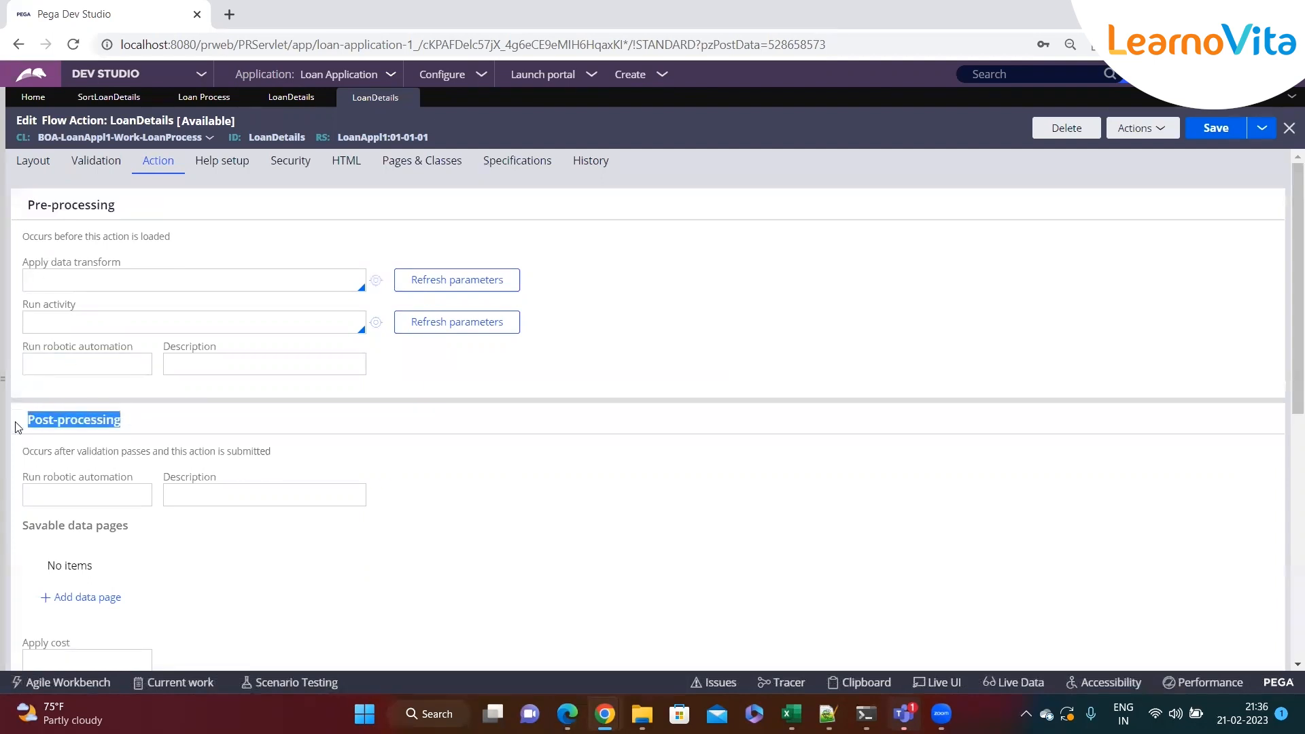
{"action": "left_click_drag", "start_coordinate": [119, 209], "coordinate": [17, 211]}
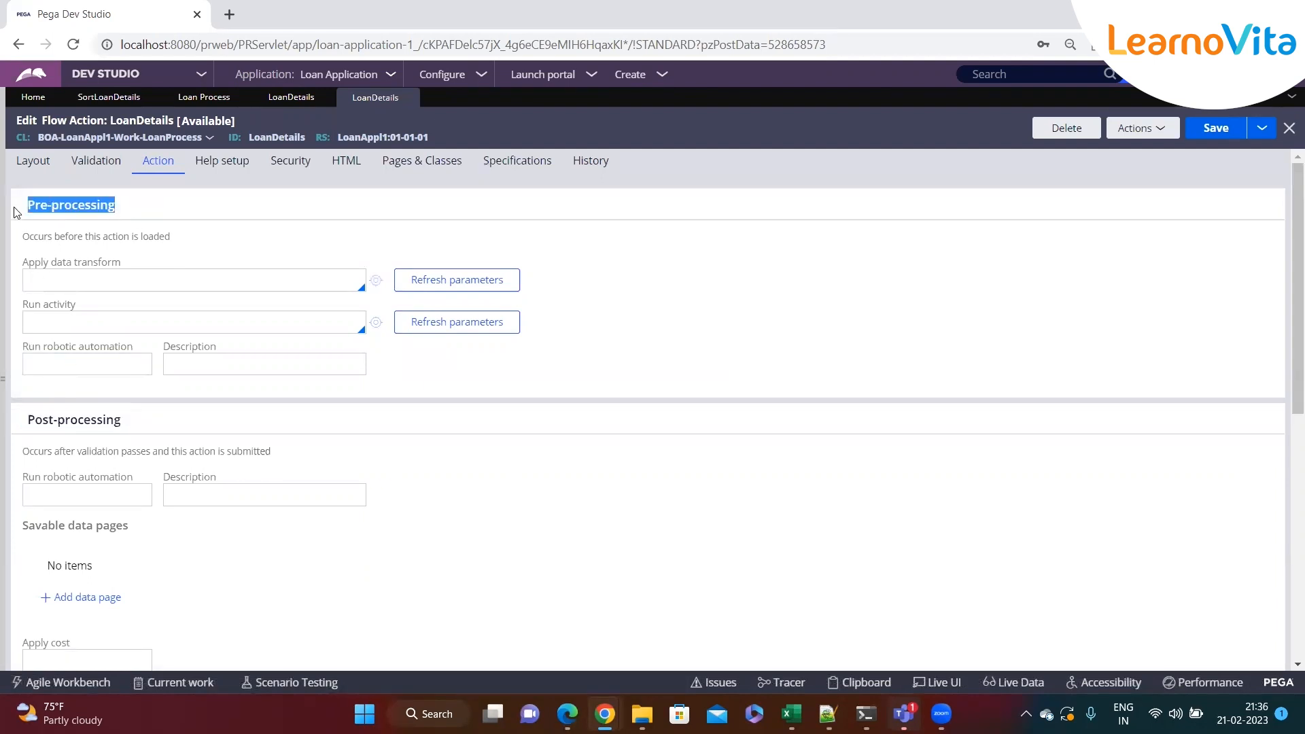
{"action": "left_click", "coordinate": [139, 418]}
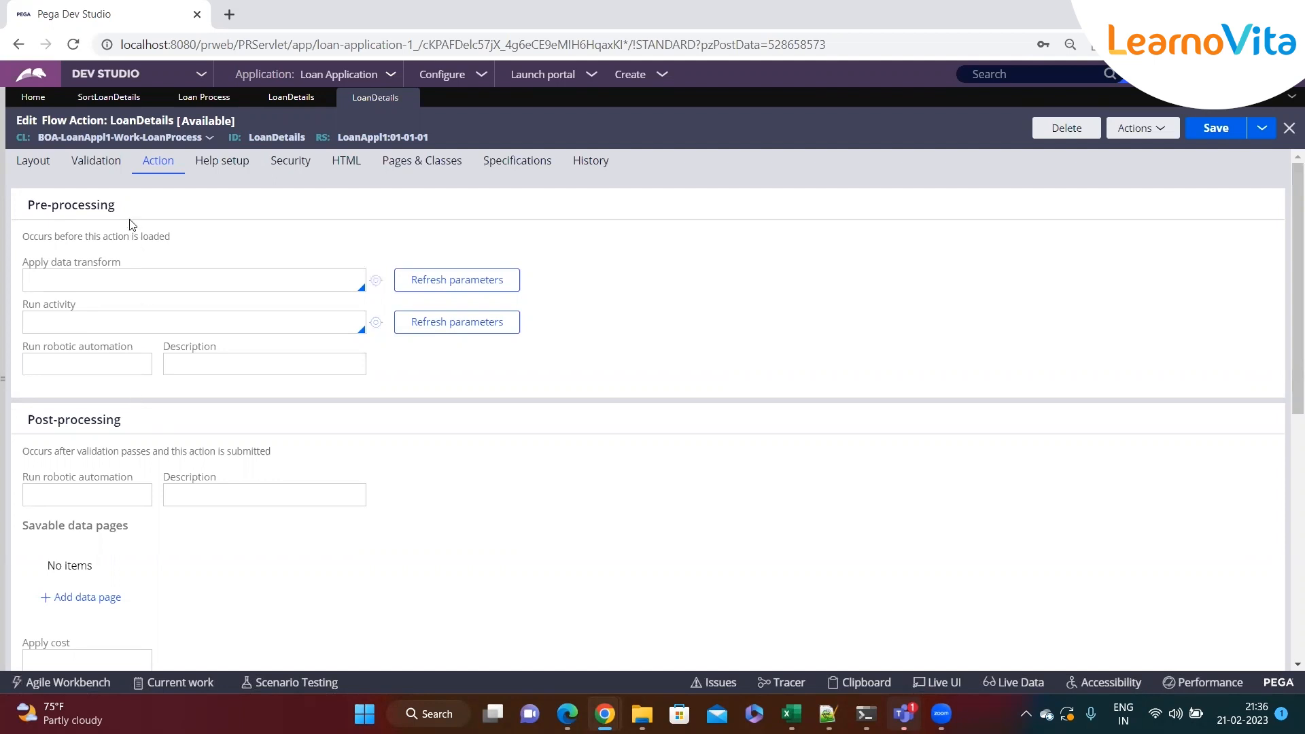
{"action": "left_click", "coordinate": [35, 163]}
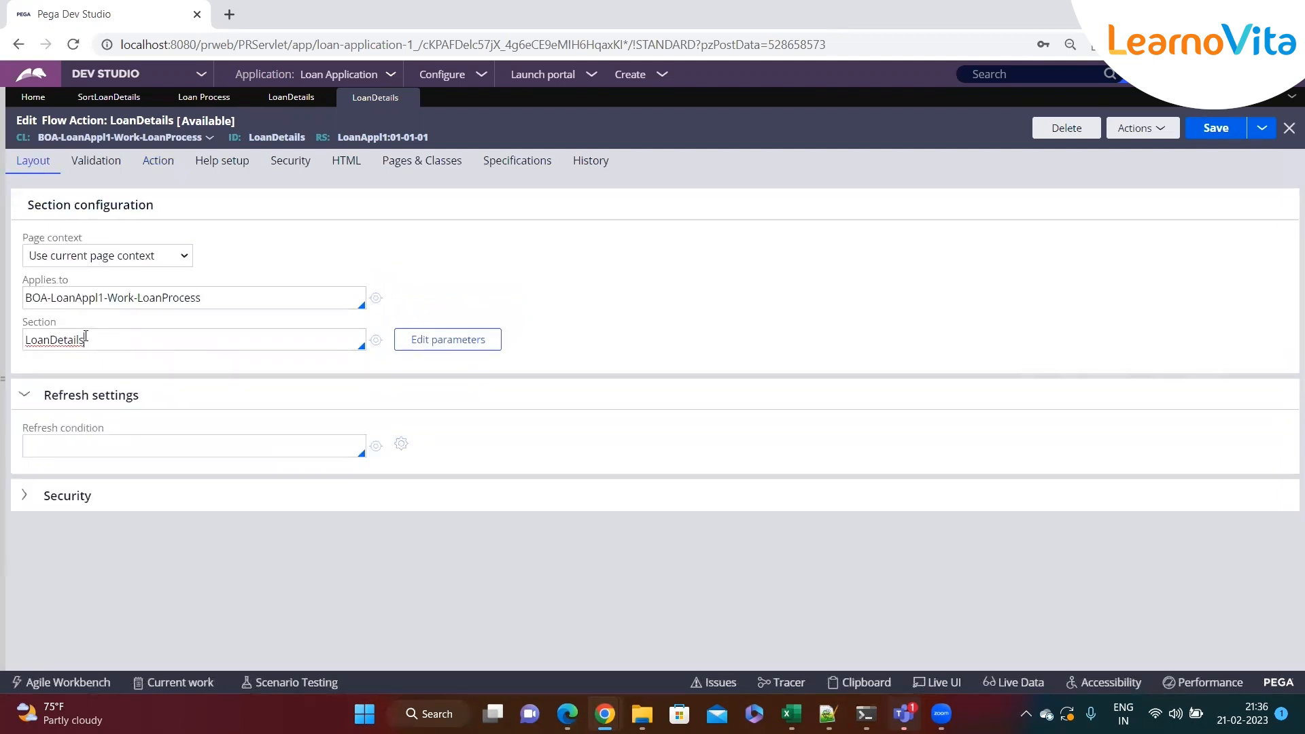
{"action": "left_click", "coordinate": [150, 166]}
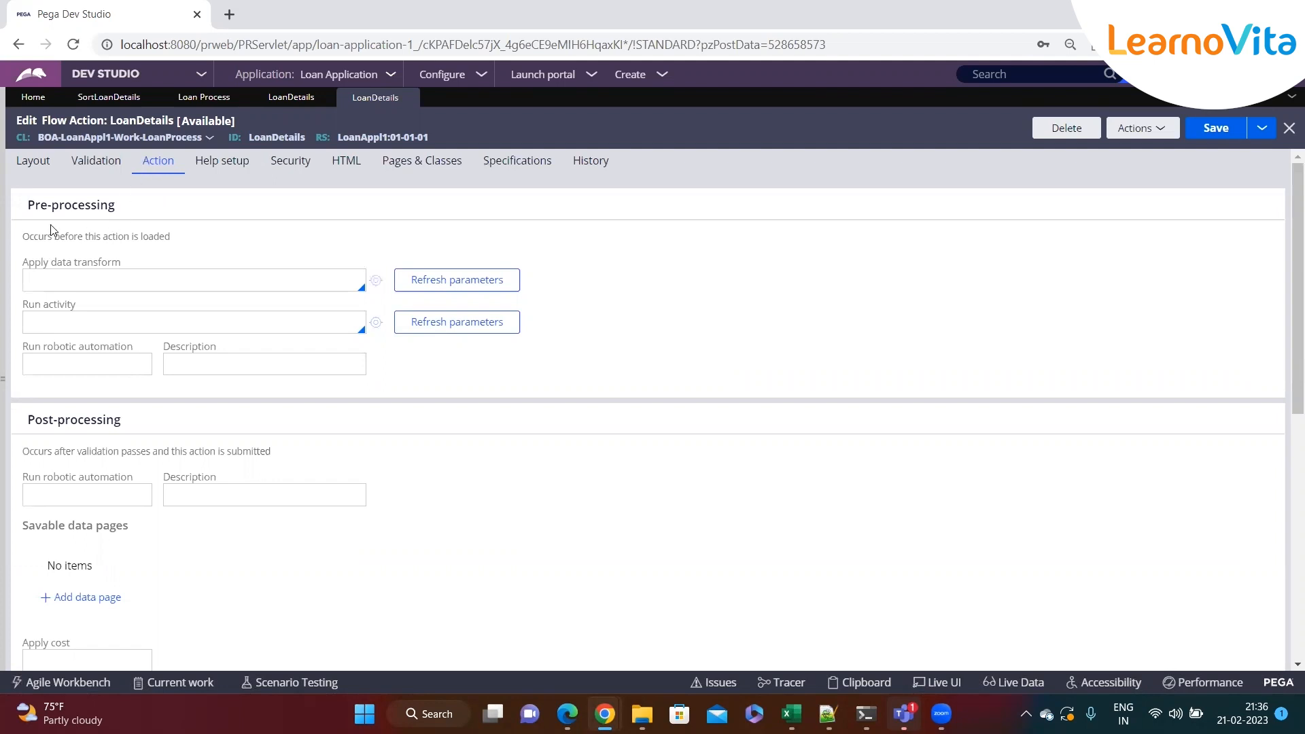
Review the flow action's section configuration, validation criteria and pre-processing settings
{"action": "triple_click", "coordinate": [72, 205]}
{"action": "left_click", "coordinate": [45, 167]}
{"action": "left_click", "coordinate": [208, 345]}
{"action": "double_click", "coordinate": [94, 342]}
{"action": "left_click", "coordinate": [113, 343]}
{"action": "double_click", "coordinate": [112, 343]}
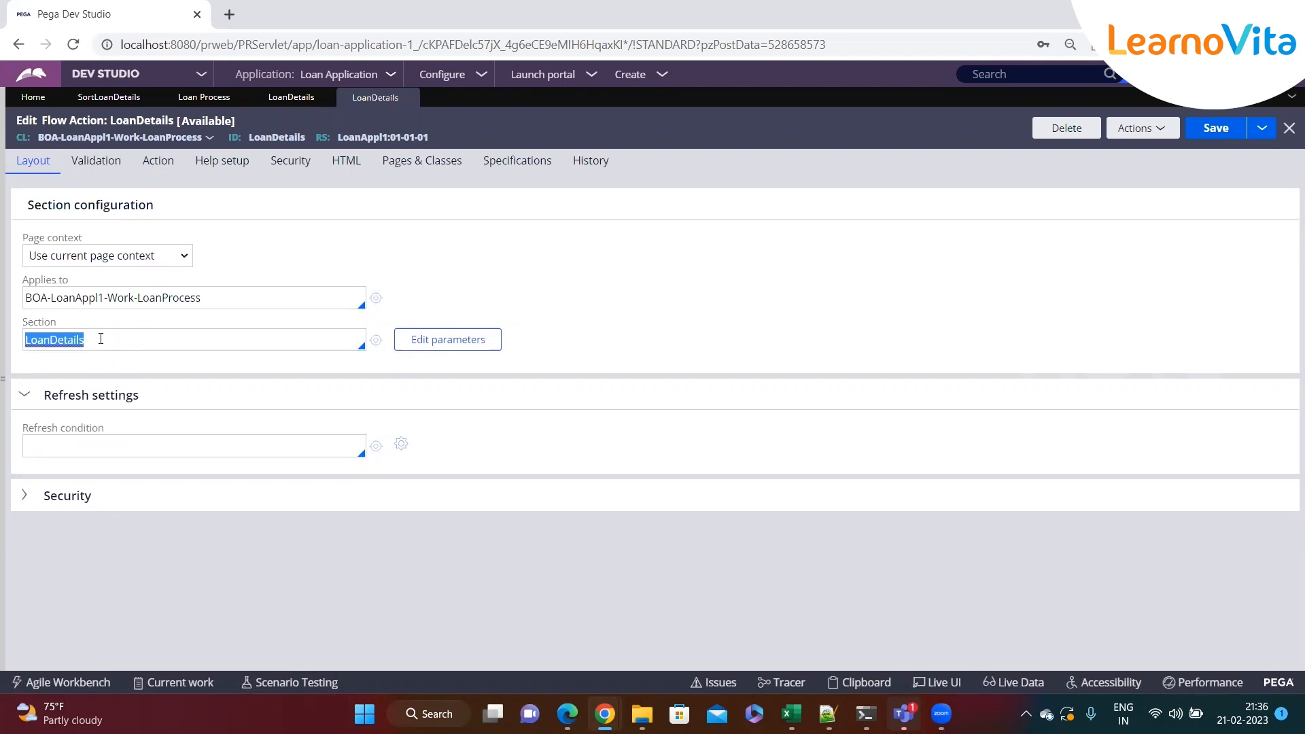
{"action": "left_click", "coordinate": [160, 161]}
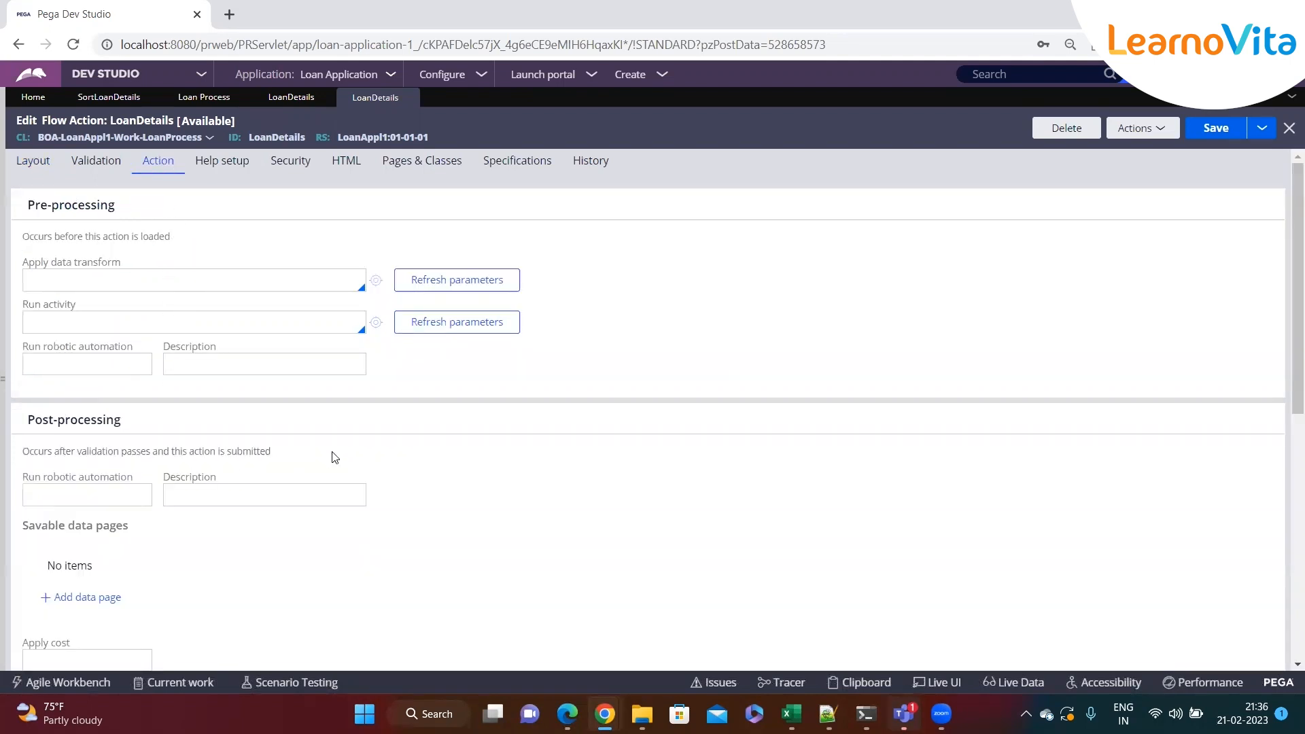
{"action": "scroll", "coordinate": [333, 457], "scroll_direction": "down", "scroll_amount": 3}
{"action": "left_click_drag", "start_coordinate": [132, 340], "coordinate": [23, 346]}
{"action": "scroll", "coordinate": [138, 357], "scroll_direction": "up", "scroll_amount": 3}
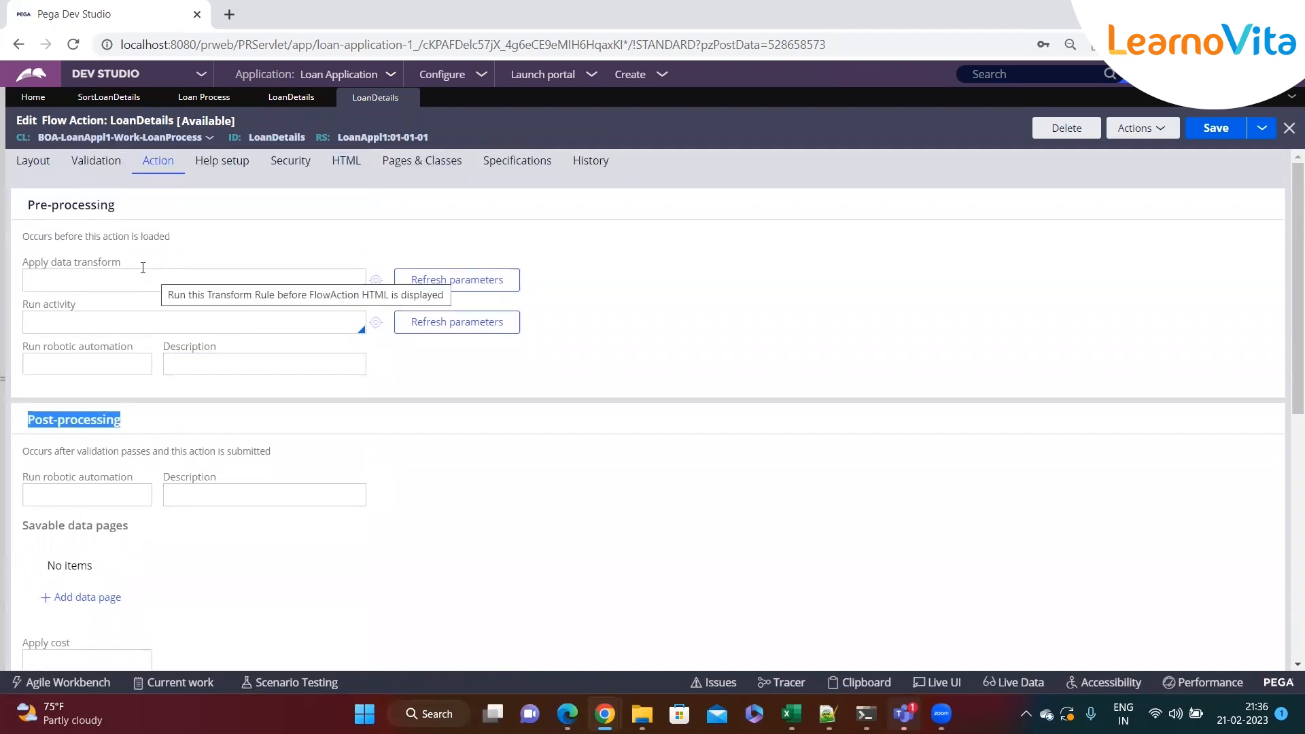
{"action": "left_click", "coordinate": [104, 175]}
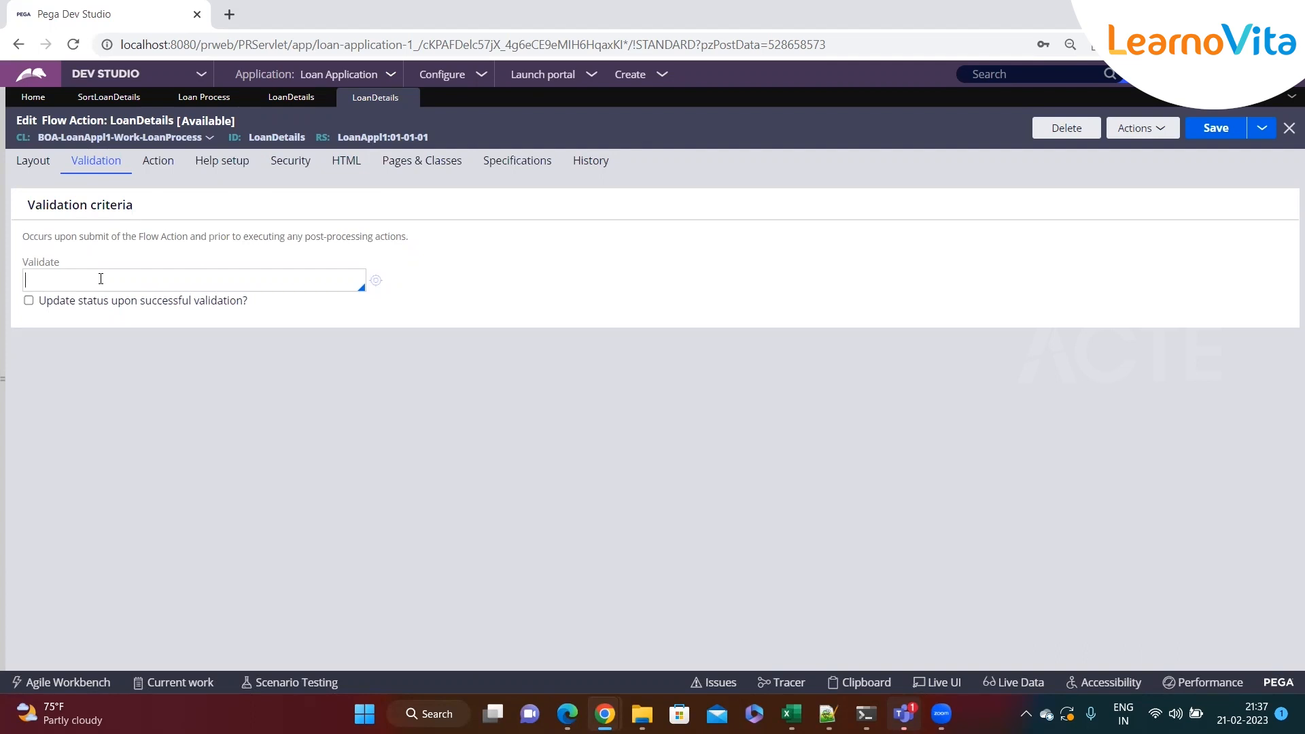
{"action": "left_click", "coordinate": [163, 173]}
Set the post-processing data transform of the LoanDetails flow action to SortLoanDetails and save the rule
{"action": "scroll", "coordinate": [156, 258], "scroll_direction": "down", "scroll_amount": 3}
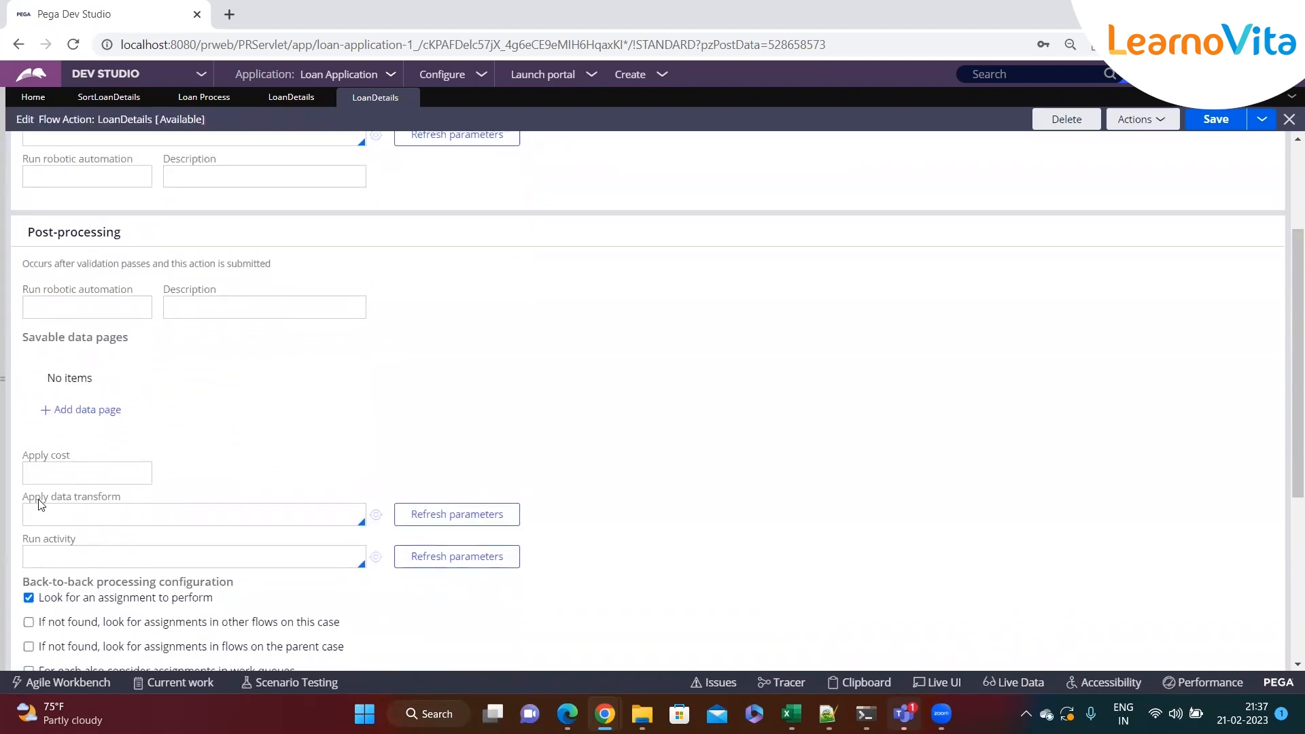
{"action": "left_click_drag", "start_coordinate": [66, 497], "coordinate": [136, 500]}
{"action": "left_click", "coordinate": [122, 511]}
{"action": "left_click", "coordinate": [98, 519]}
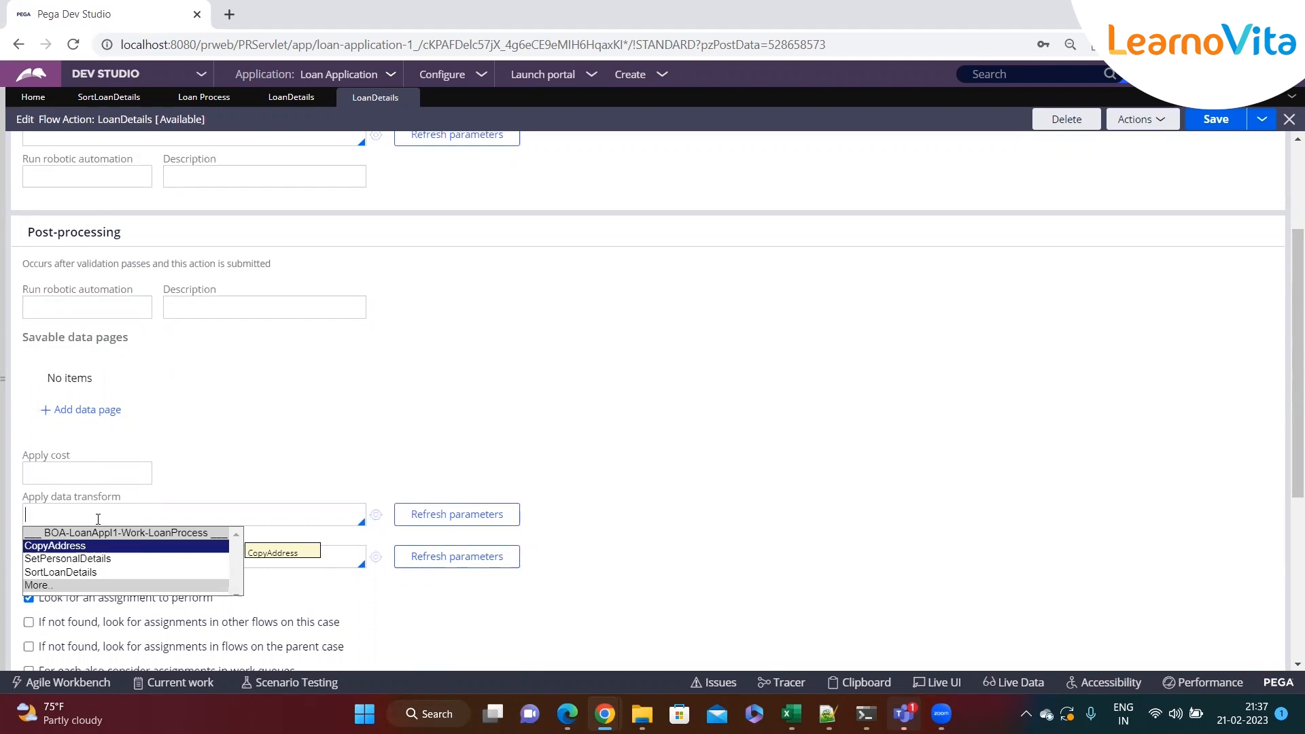
{"action": "key", "text": "Down"}
{"action": "key", "text": "Down"}
{"action": "key", "text": "Return"}
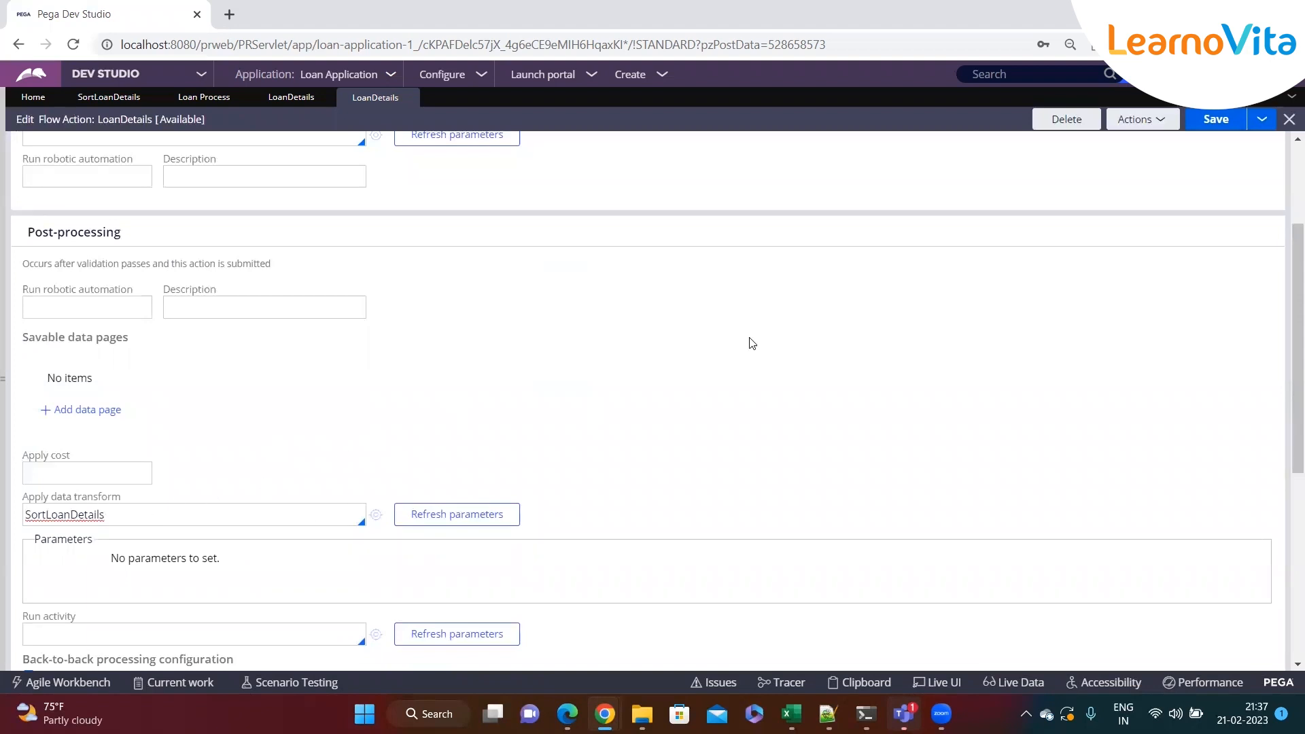
{"action": "left_click", "coordinate": [1217, 120]}
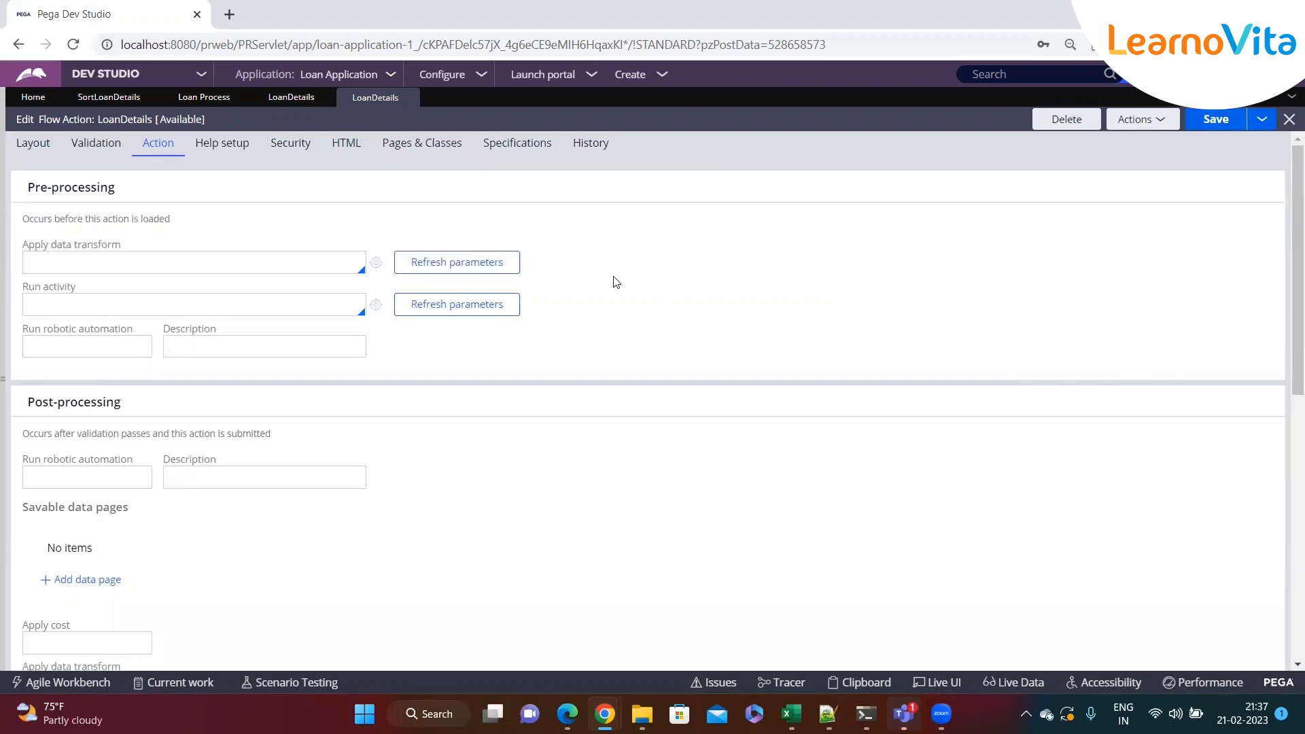
{"action": "left_click", "coordinate": [1227, 126]}
Create a new LoanProcess case and continue past the prefilled Personal Details step
{"action": "left_click", "coordinate": [654, 75]}
{"action": "mouse_move", "coordinate": [782, 98]}
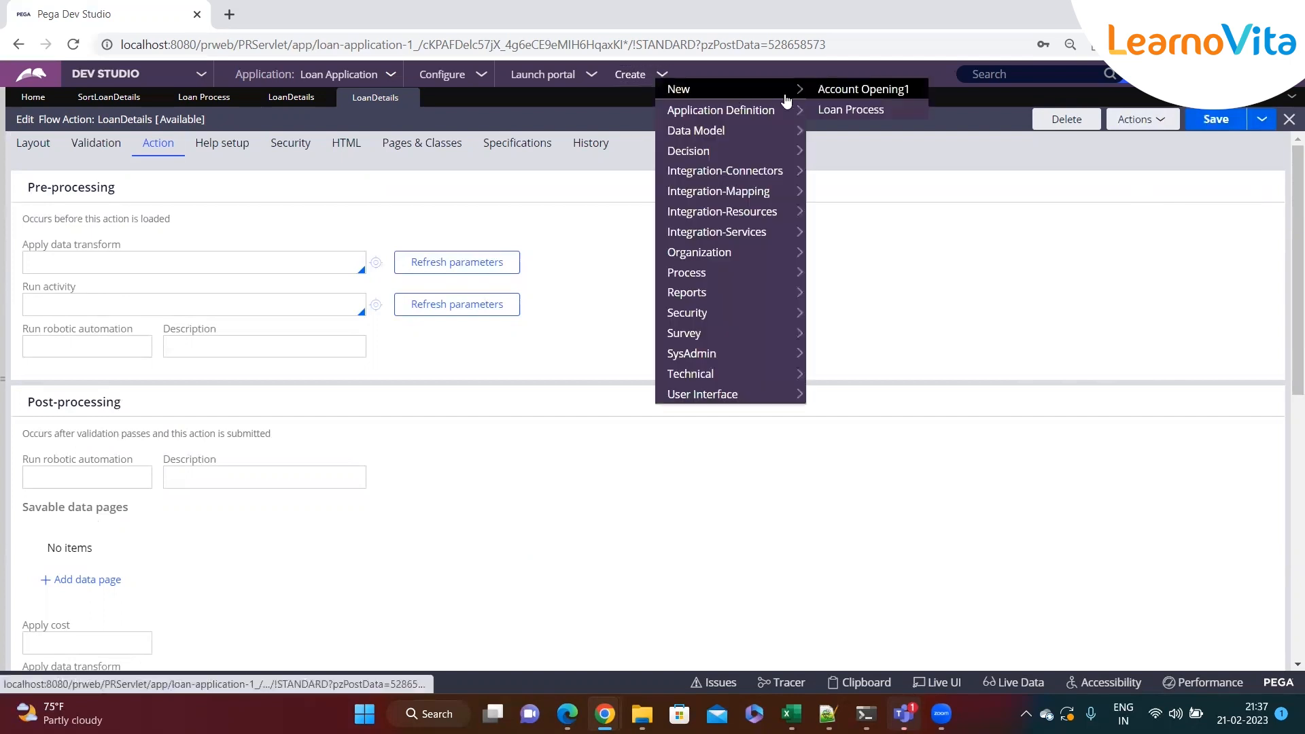
{"action": "left_click", "coordinate": [842, 109]}
{"action": "scroll", "coordinate": [612, 358], "scroll_direction": "down", "scroll_amount": 4}
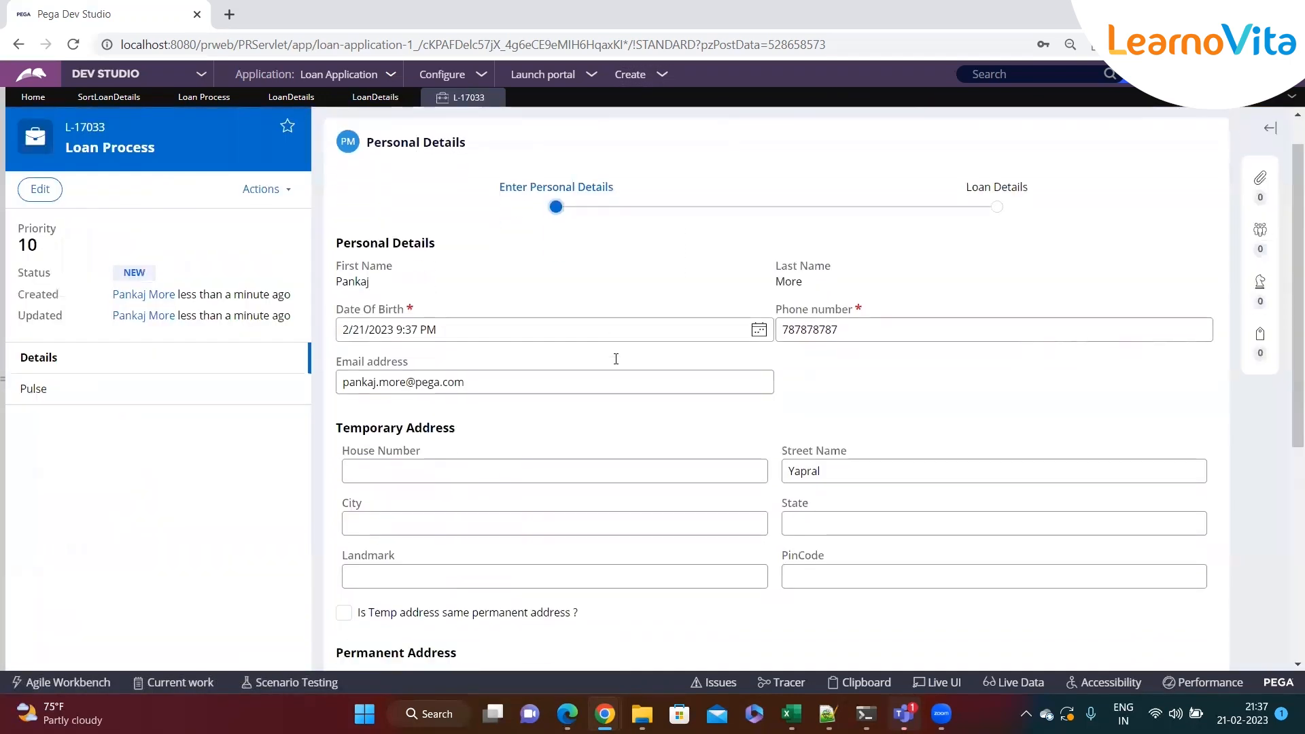
{"action": "scroll", "coordinate": [752, 373], "scroll_direction": "down", "scroll_amount": 3}
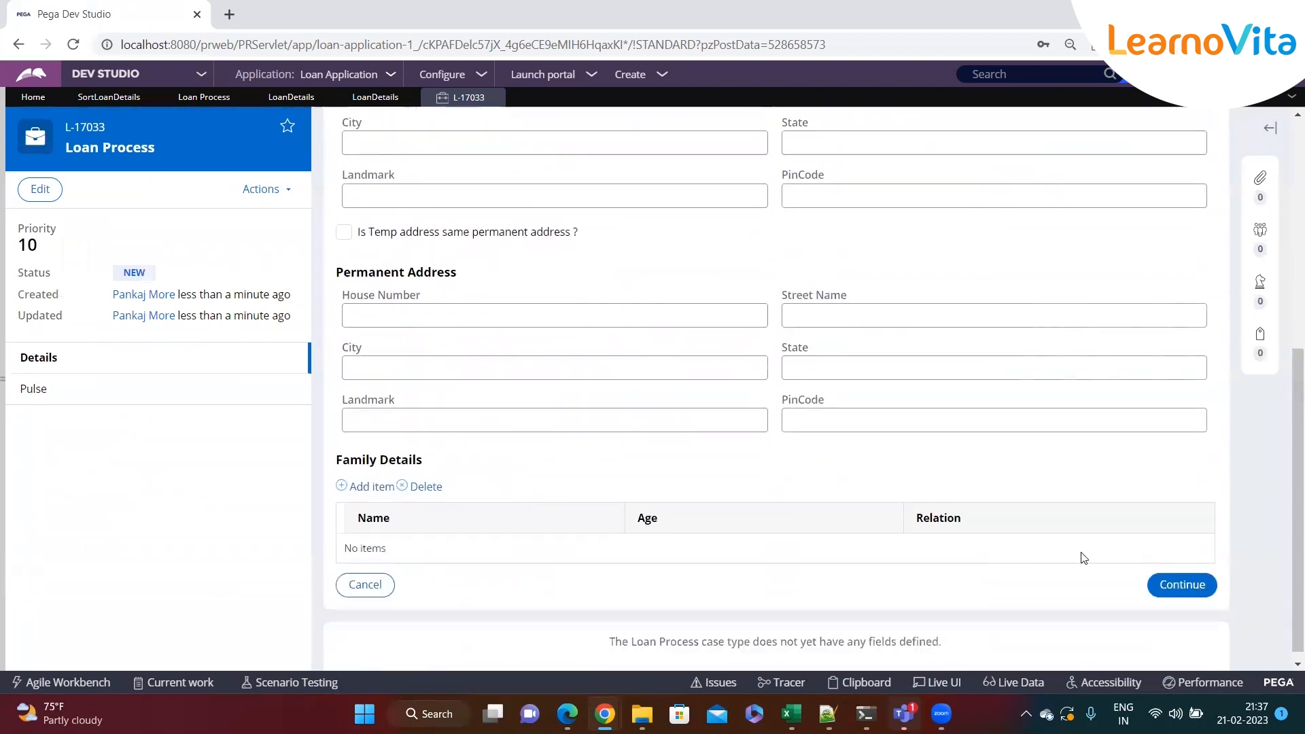
{"action": "left_click", "coordinate": [1180, 583]}
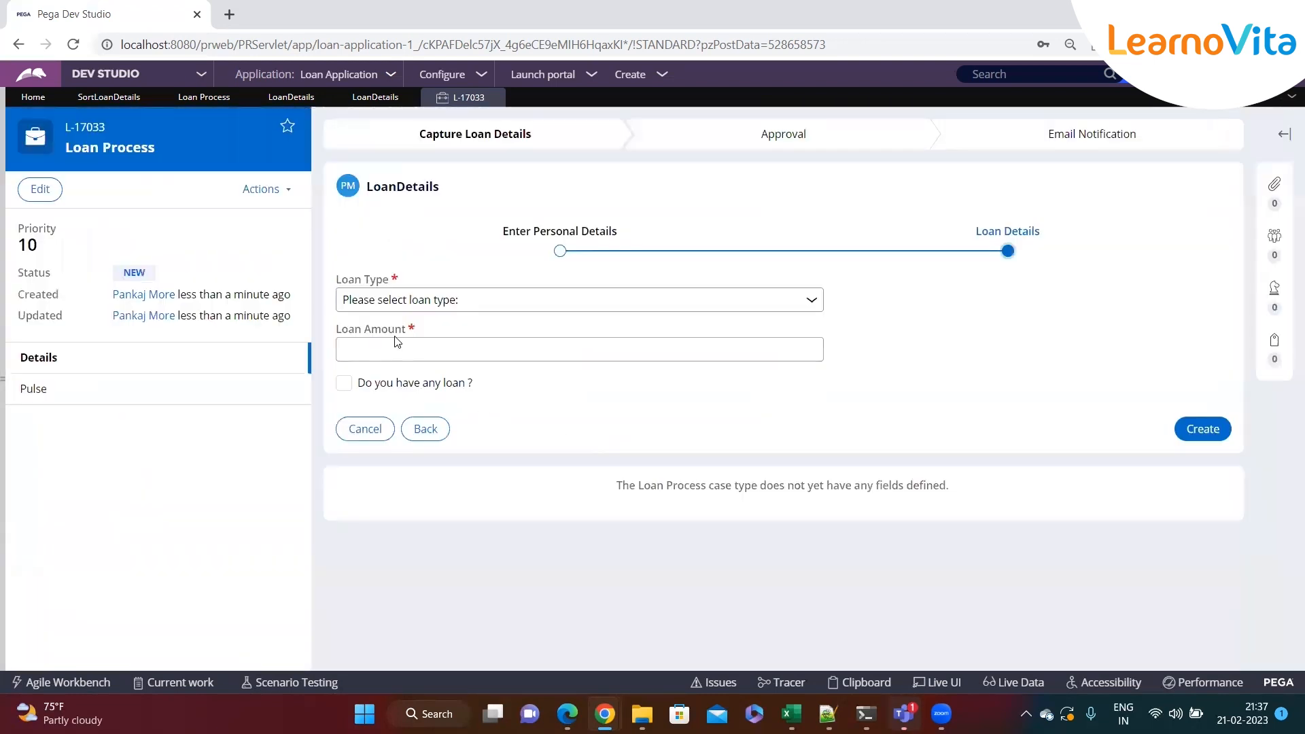
Tick the existing loan option, choose Education Loan as loan type and enter a loan amount of 342
{"action": "left_click", "coordinate": [344, 384]}
{"action": "left_click", "coordinate": [484, 303]}
{"action": "left_click", "coordinate": [408, 337]}
{"action": "left_click", "coordinate": [403, 349]}
{"action": "type", "text": "342"}
Add two existing loans: Education Loan with amount 1 and Personal Loan with amount 3
{"action": "left_click", "coordinate": [370, 449]}
{"action": "left_click", "coordinate": [479, 522]}
{"action": "left_click", "coordinate": [440, 552]}
{"action": "left_click", "coordinate": [620, 522]}
{"action": "type", "text": "1"}
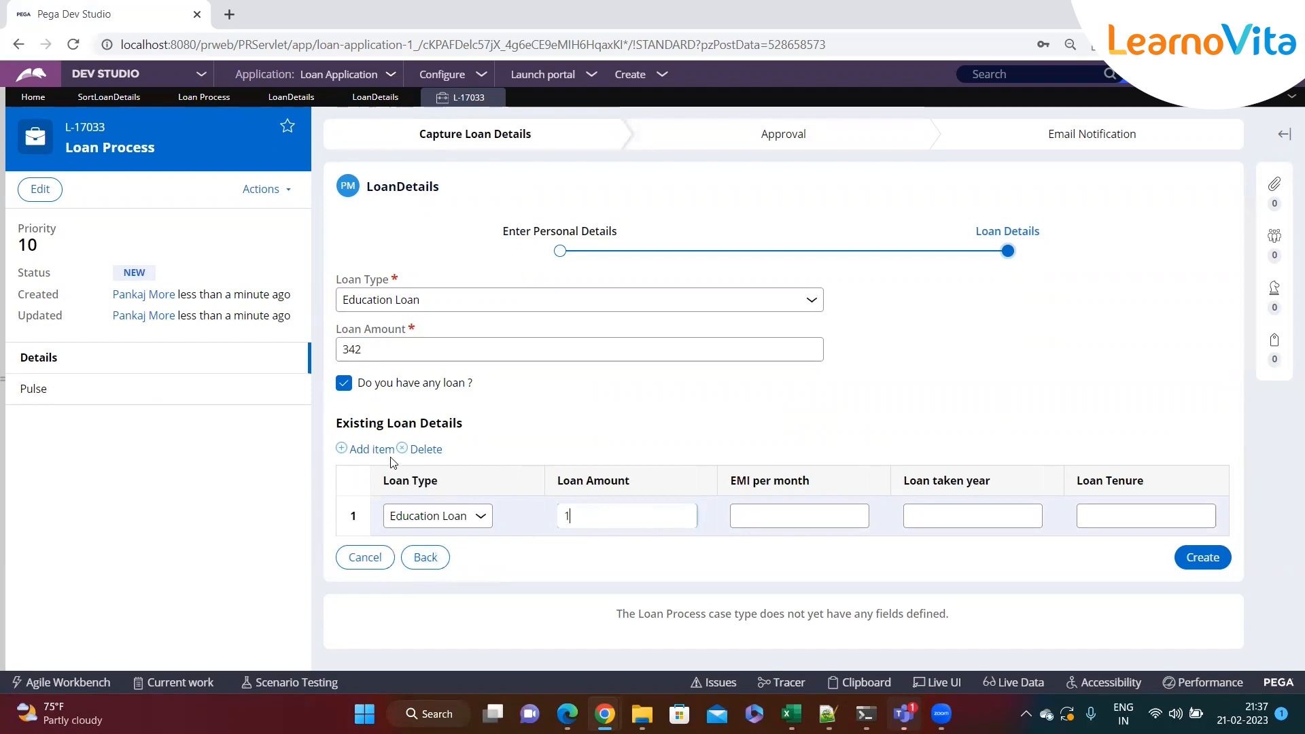
{"action": "left_click", "coordinate": [389, 450]}
{"action": "left_click", "coordinate": [428, 555]}
{"action": "left_click", "coordinate": [438, 603]}
{"action": "left_click", "coordinate": [595, 562]}
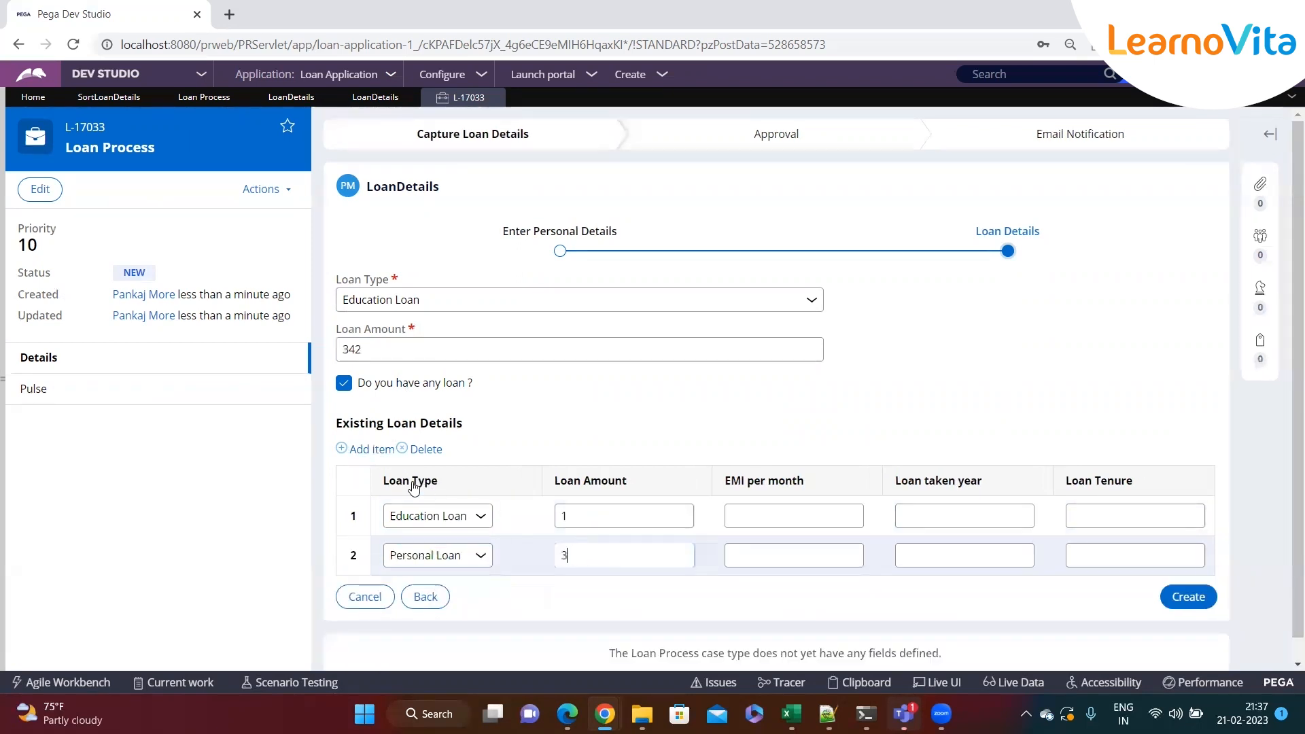
Add two more existing loans: Home Loan with amount 2 and Education Loan with amount 5
{"action": "left_click", "coordinate": [368, 451]}
{"action": "left_click", "coordinate": [432, 593]}
{"action": "left_click", "coordinate": [408, 661]}
{"action": "left_click", "coordinate": [562, 596]}
{"action": "type", "text": "2"}
{"action": "left_click", "coordinate": [371, 450]}
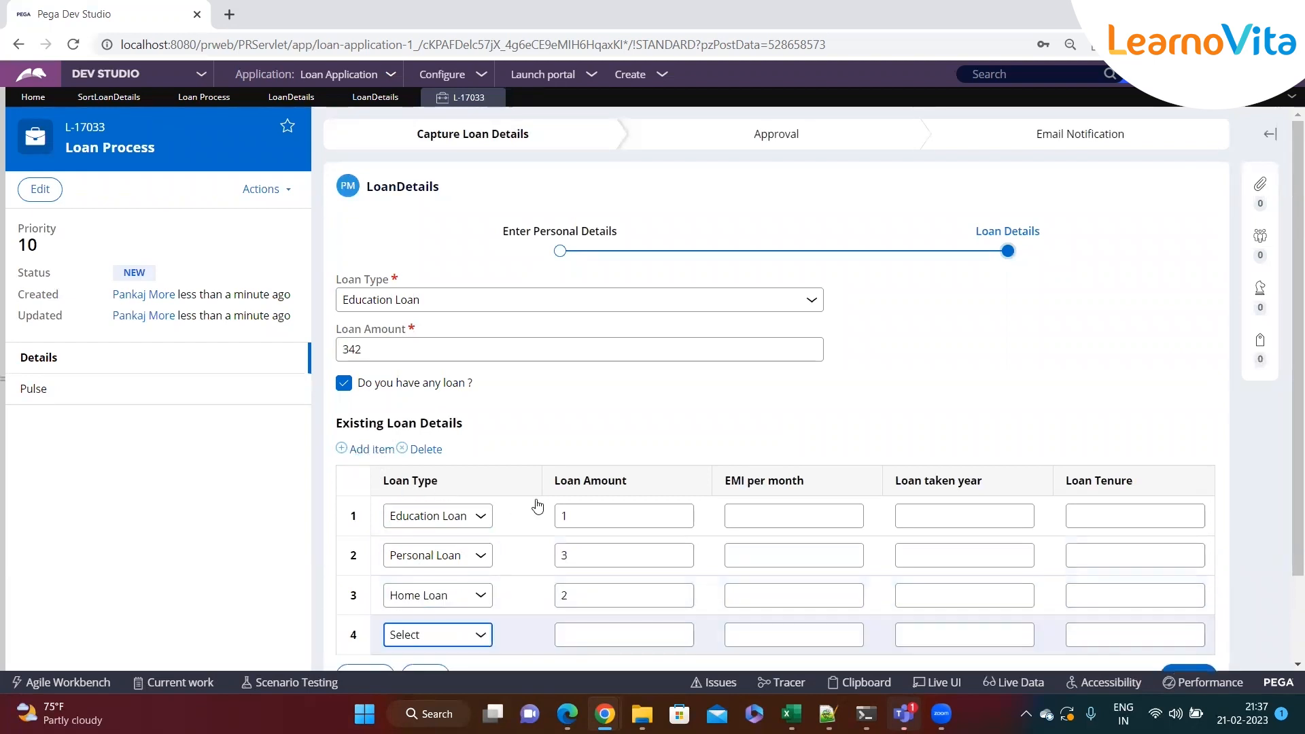
{"action": "scroll", "coordinate": [537, 507], "scroll_direction": "down", "scroll_amount": 1}
{"action": "left_click", "coordinate": [460, 532]}
{"action": "left_click", "coordinate": [432, 568]}
{"action": "left_click", "coordinate": [601, 536]}
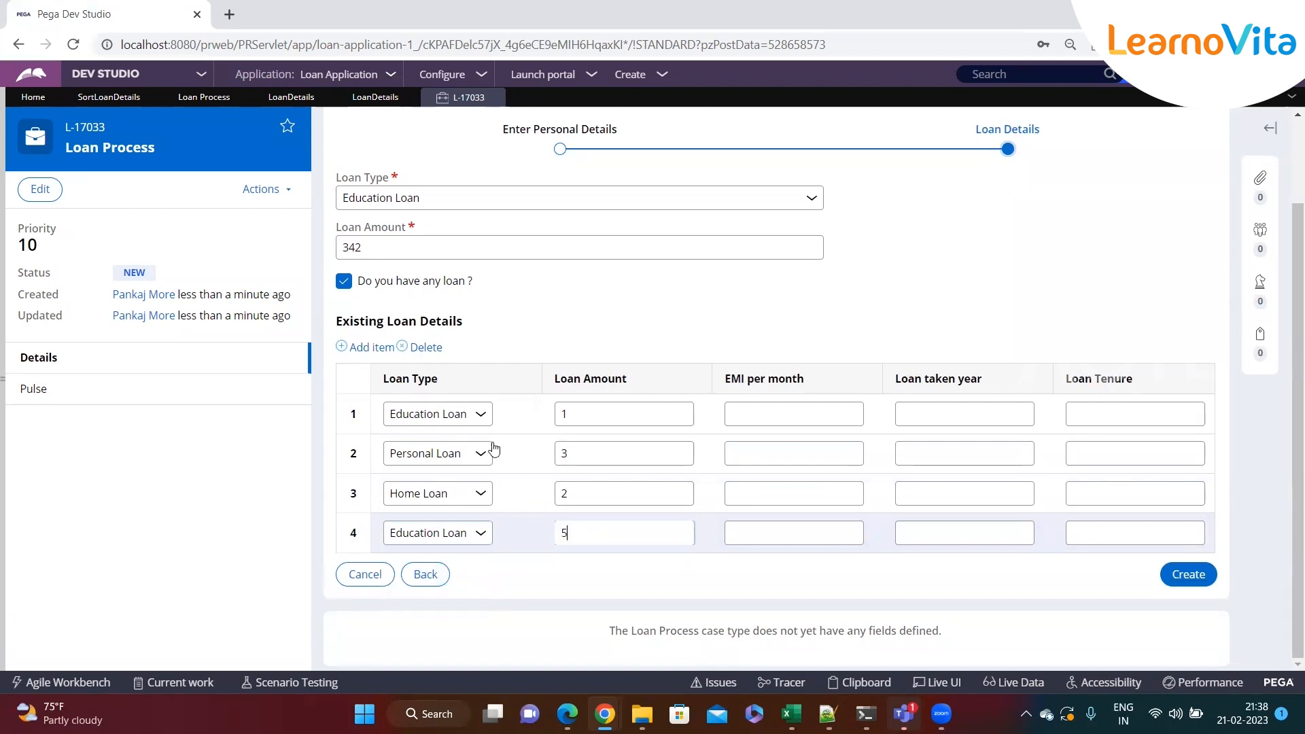
Add existing loans Personal Loan with amount 4 and Education Loan with amount 9
{"action": "left_click", "coordinate": [371, 347]}
{"action": "left_click", "coordinate": [438, 573]}
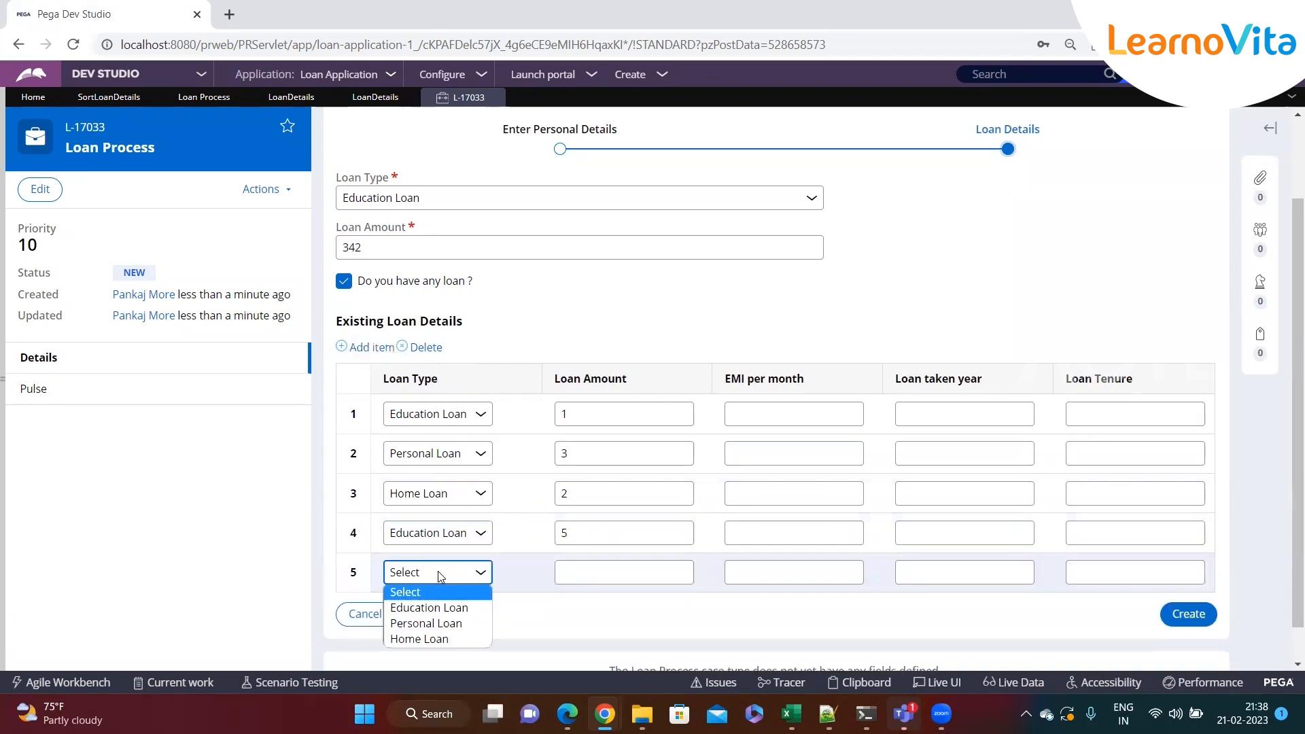
{"action": "left_click", "coordinate": [427, 623]}
{"action": "left_click", "coordinate": [589, 576]}
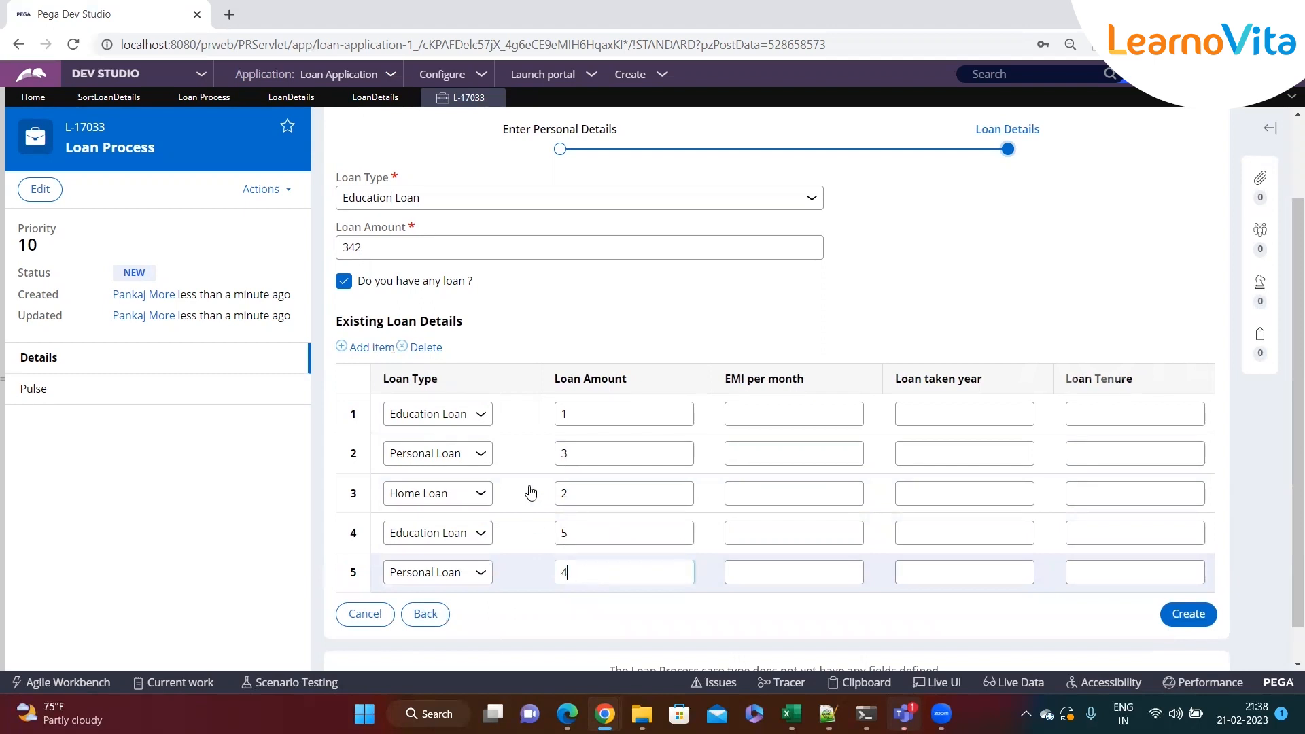
{"action": "left_click", "coordinate": [370, 347]}
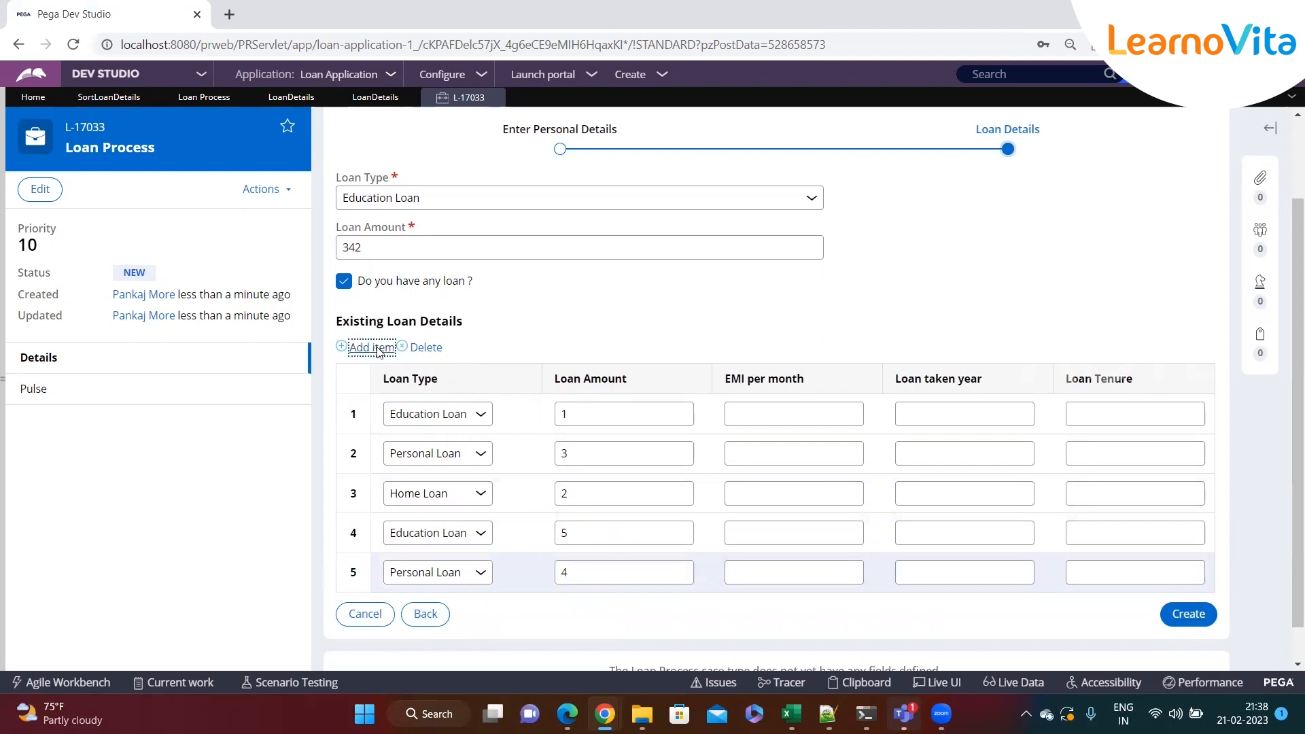
{"action": "left_click", "coordinate": [435, 612]}
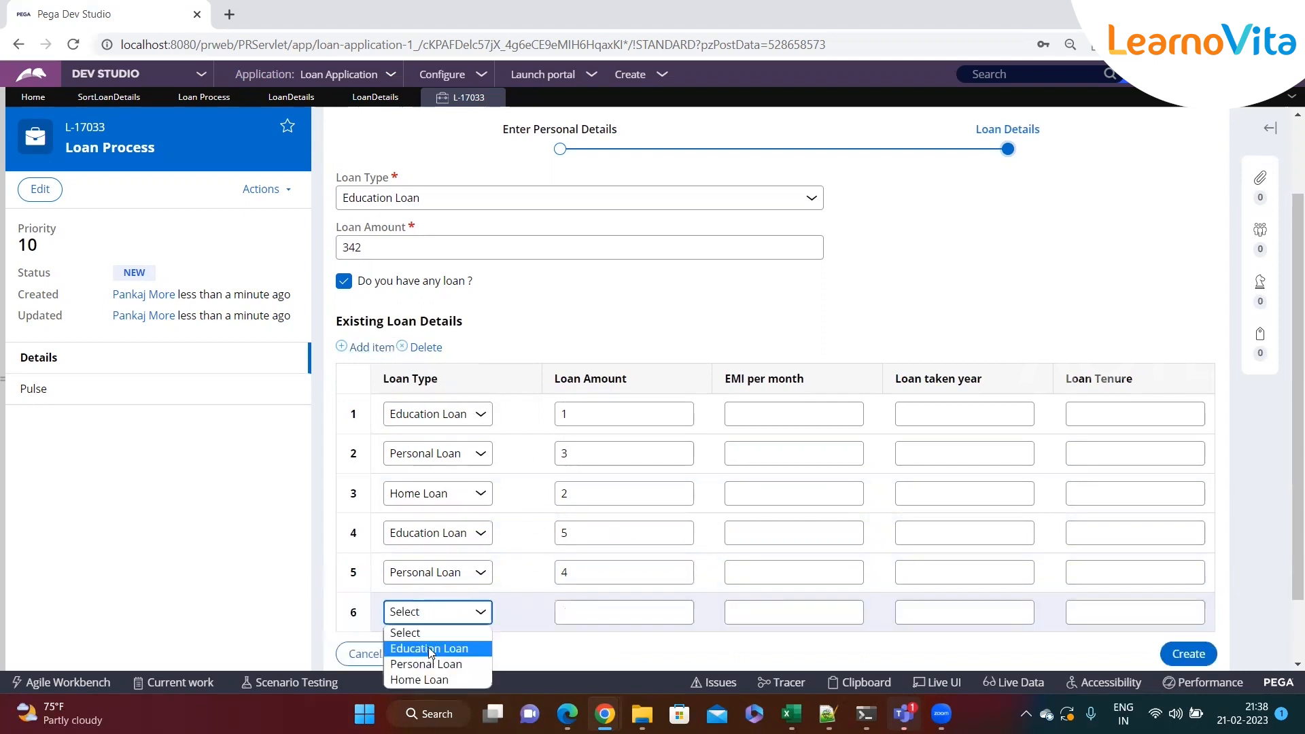
{"action": "left_click", "coordinate": [429, 649]}
{"action": "left_click", "coordinate": [587, 620]}
{"action": "type", "text": "9"}
Add a seventh existing loan row as Home Loan with amount 7
{"action": "left_click", "coordinate": [384, 347]}
{"action": "scroll", "coordinate": [459, 610], "scroll_direction": "down", "scroll_amount": 1}
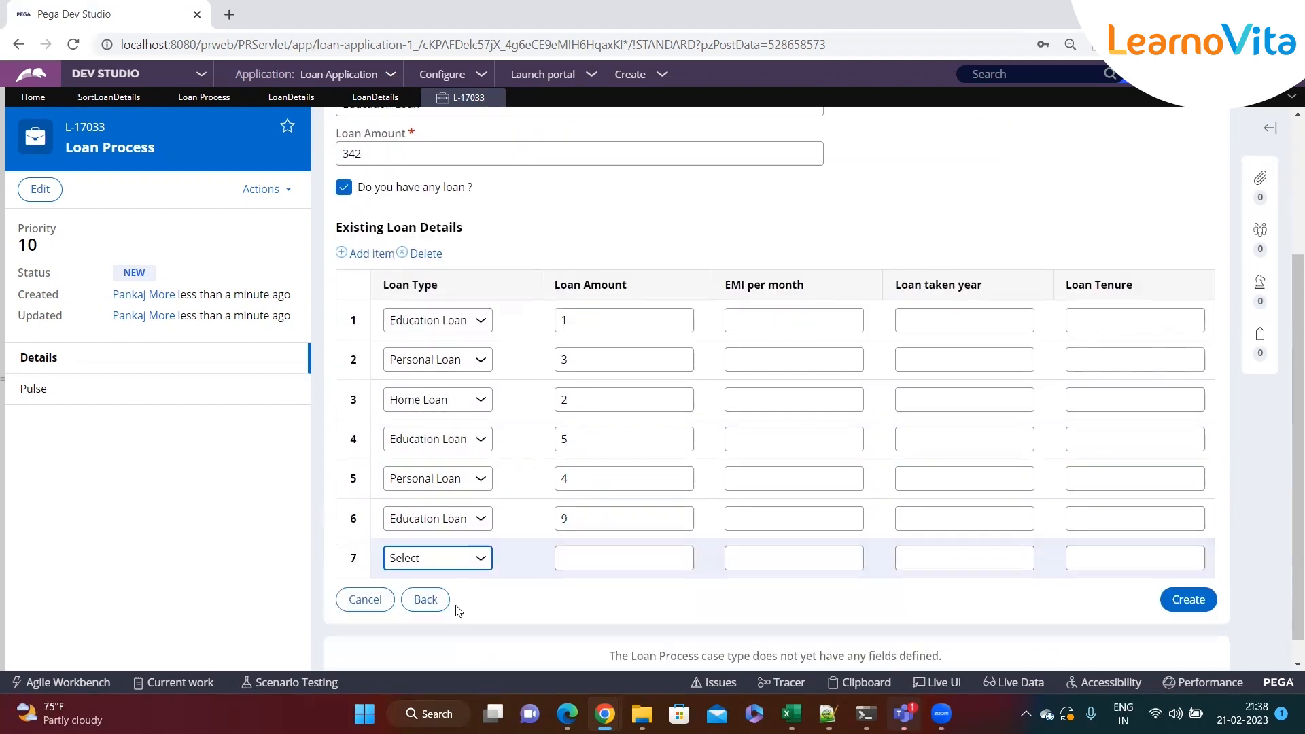
{"action": "left_click", "coordinate": [443, 537]}
{"action": "left_click", "coordinate": [435, 600]}
{"action": "left_click", "coordinate": [587, 540]}
{"action": "left_click", "coordinate": [588, 539]}
{"action": "left_click", "coordinate": [660, 578]}
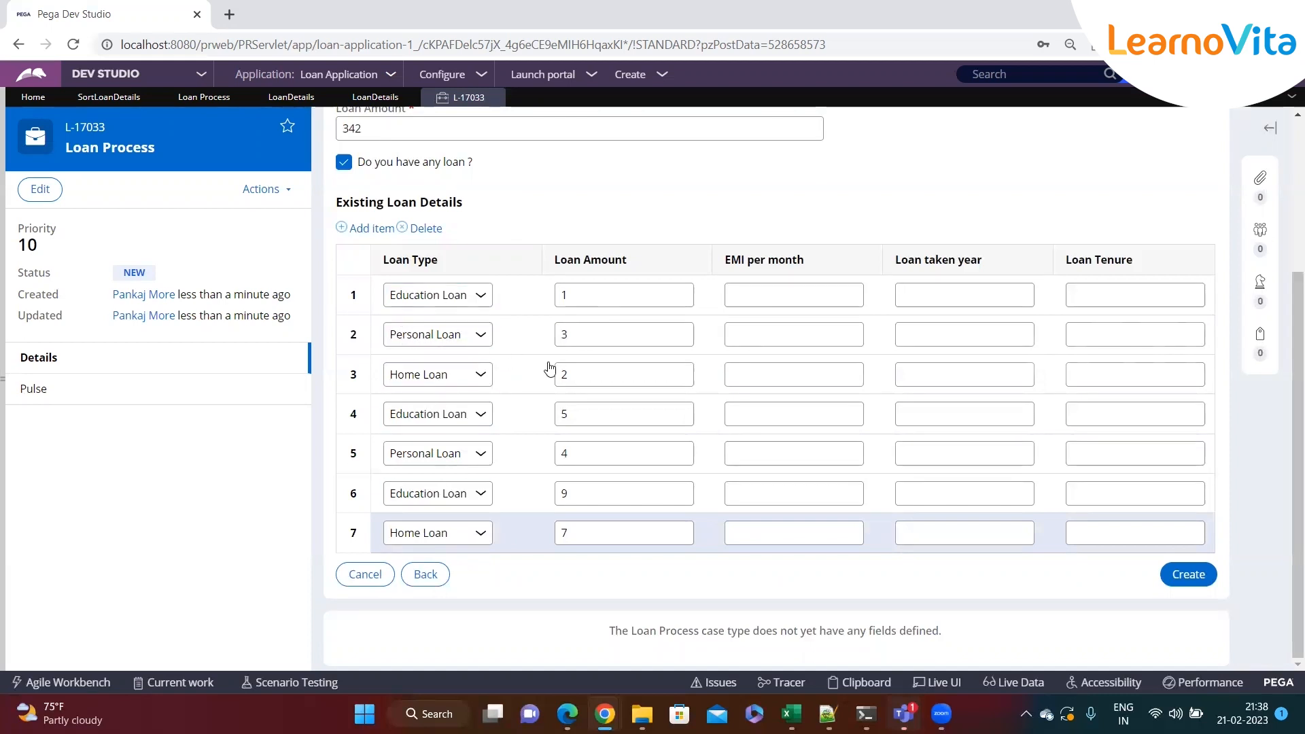
Fill the EMI per month cells of every existing loan row with placeholder text "sdf"
{"action": "left_click", "coordinate": [782, 299]}
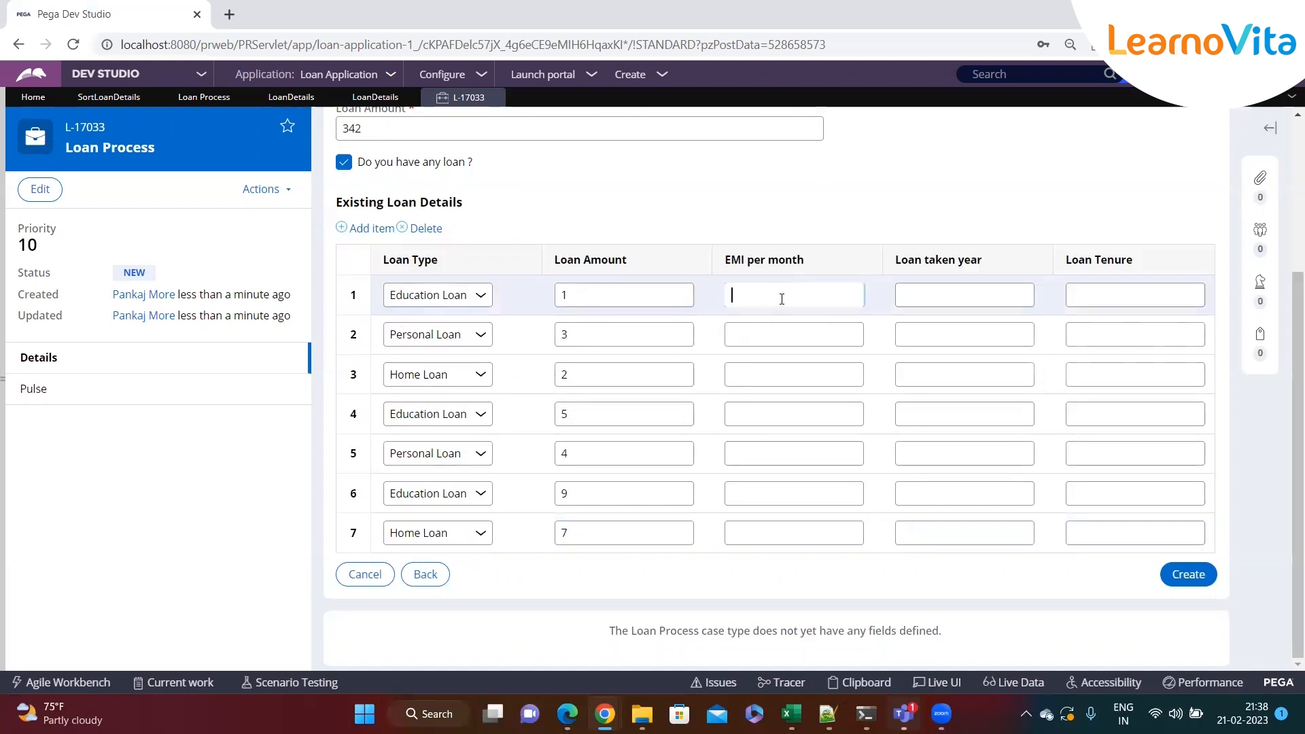
{"action": "type", "text": "sdf"}
{"action": "left_click", "coordinate": [753, 335]}
{"action": "type", "text": "sdf"}
{"action": "left_click", "coordinate": [752, 374]}
{"action": "type", "text": "sdf"}
{"action": "left_click", "coordinate": [757, 414]}
{"action": "type", "text": "sdf"}
{"action": "left_click", "coordinate": [762, 452]}
{"action": "type", "text": "sdf"}
{"action": "left_click", "coordinate": [760, 533]}
Fill the Loan taken year cells of the existing loan rows with placeholder text like "sdf" and "dsf"
{"action": "type", "text": "sdf"}
{"action": "left_click", "coordinate": [931, 297]}
{"action": "type", "text": "sdf"}
{"action": "left_click", "coordinate": [940, 336]}
{"action": "type", "text": "dsf"}
{"action": "left_click", "coordinate": [936, 374]}
{"action": "type", "text": "dsf"}
{"action": "left_click", "coordinate": [933, 414]}
{"action": "type", "text": "sdf"}
{"action": "left_click", "coordinate": [932, 453]}
Fill the Loan Tenure cells of the existing loan rows with placeholder text like "sdf" and "dsf"
{"action": "type", "text": "sdf"}
{"action": "left_click", "coordinate": [931, 493]}
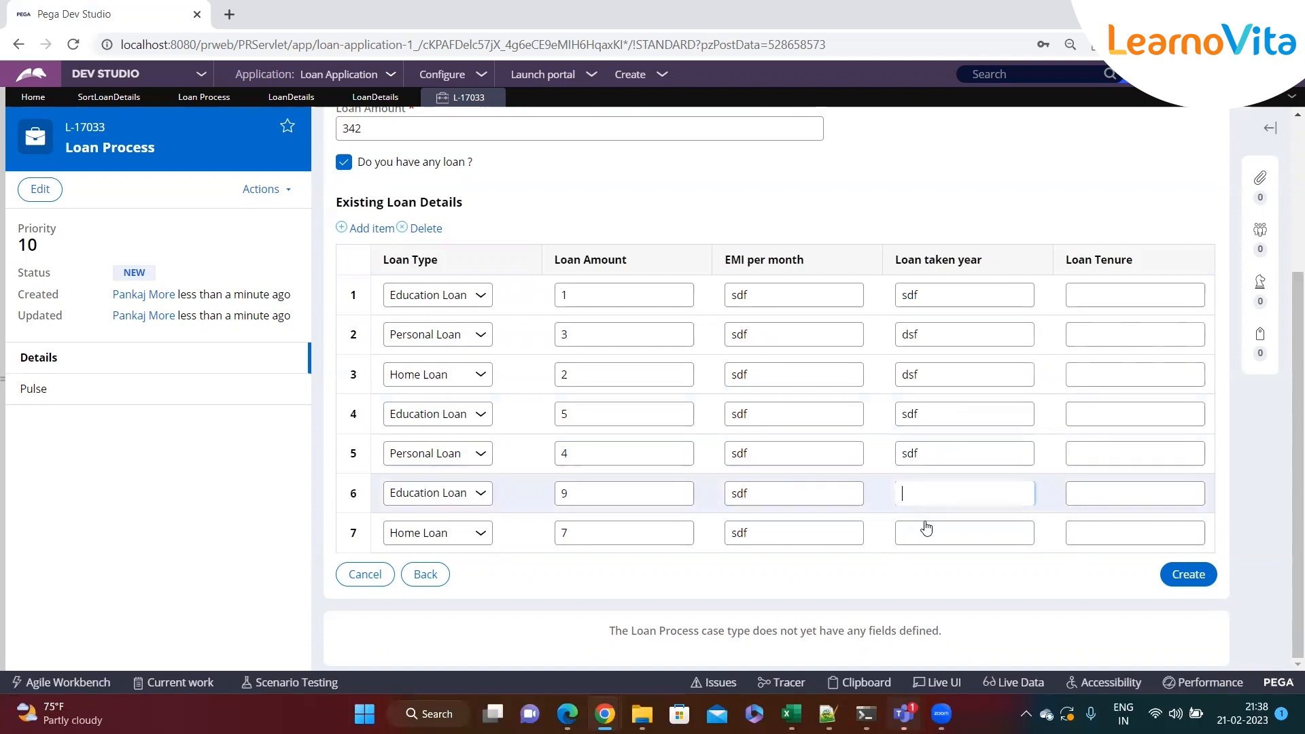
{"action": "type", "text": "sdfdsf"}
{"action": "left_click", "coordinate": [1081, 297]}
{"action": "type", "text": "sdf"}
{"action": "left_click", "coordinate": [1087, 334]}
{"action": "type", "text": "sdf"}
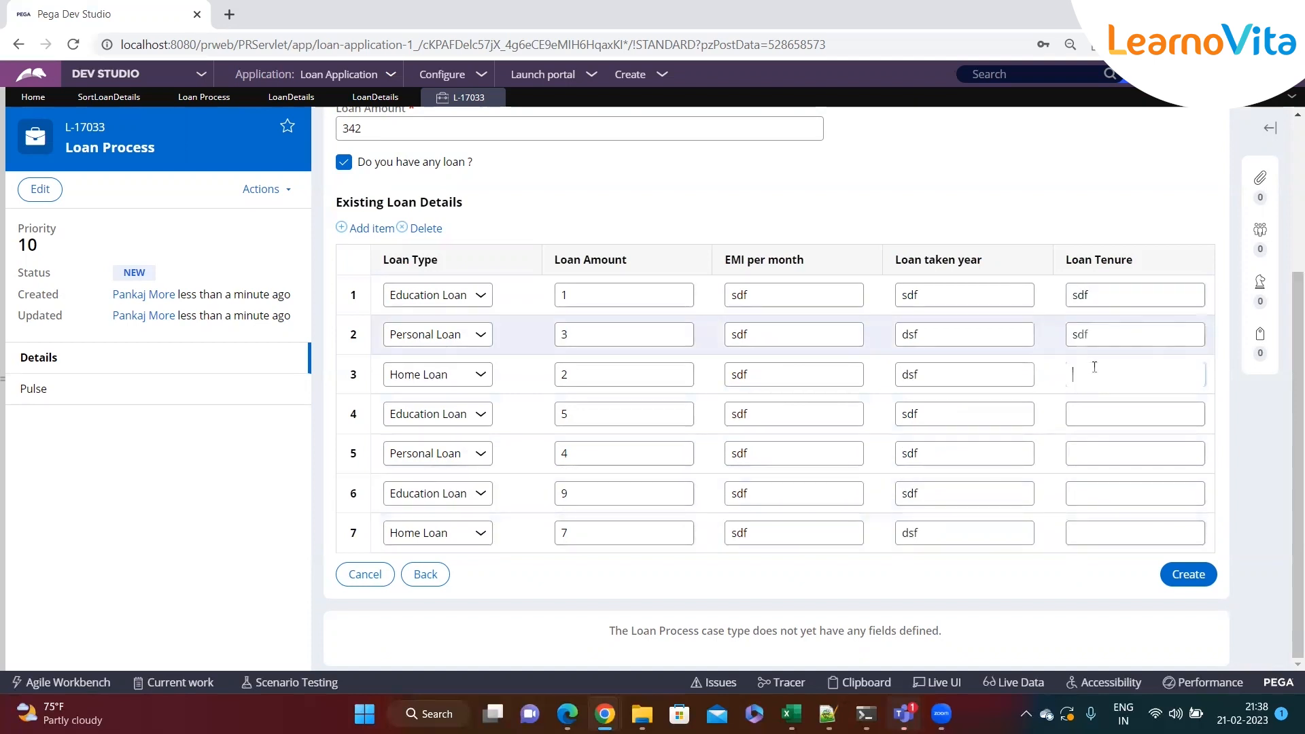
{"action": "left_click", "coordinate": [1087, 375]}
{"action": "type", "text": "sdf"}
{"action": "left_click", "coordinate": [1097, 419]}
{"action": "type", "text": "dsf"}
{"action": "left_click", "coordinate": [1087, 458]}
{"action": "type", "text": "sdf"}
{"action": "left_click", "coordinate": [1081, 533]}
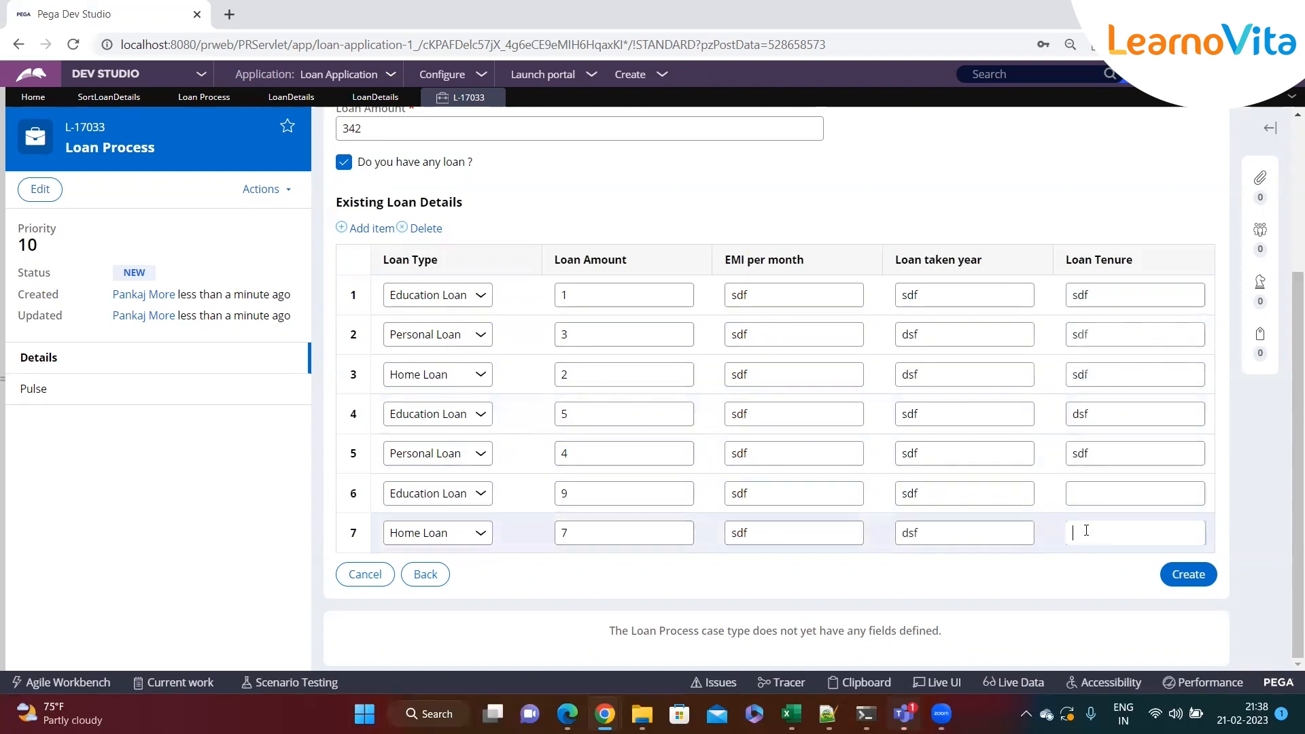
{"action": "type", "text": "dsf"}
Create the case and review the order of the existing loans by Loan Amount in the approval step
{"action": "left_click", "coordinate": [1181, 578]}
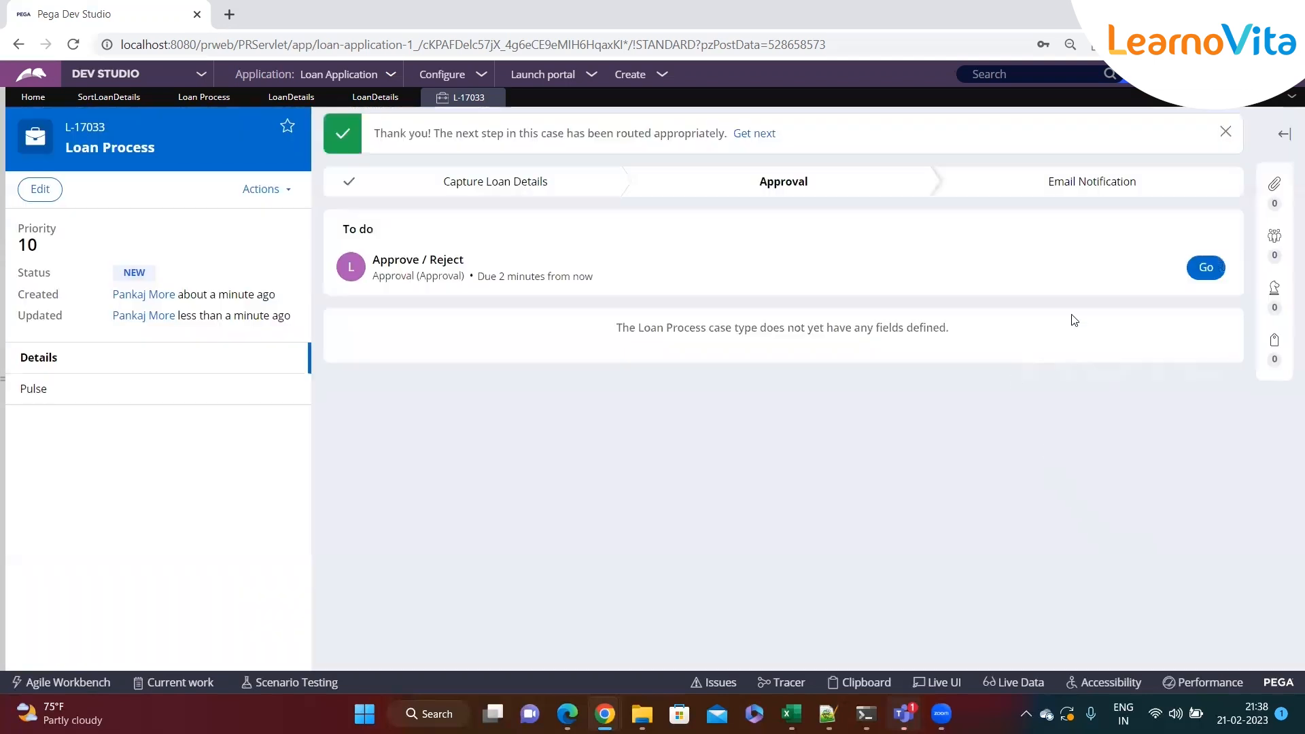
{"action": "left_click", "coordinate": [1203, 265]}
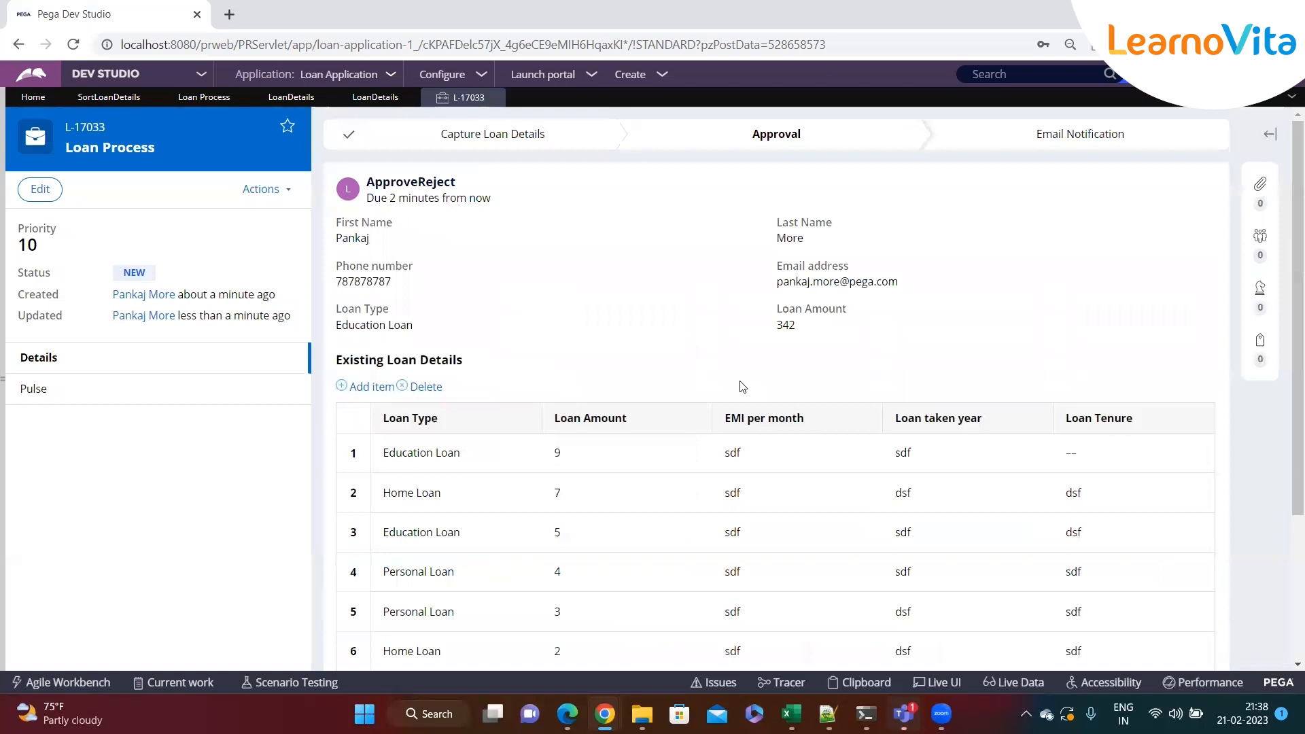
{"action": "scroll", "coordinate": [728, 387], "scroll_direction": "down", "scroll_amount": 2}
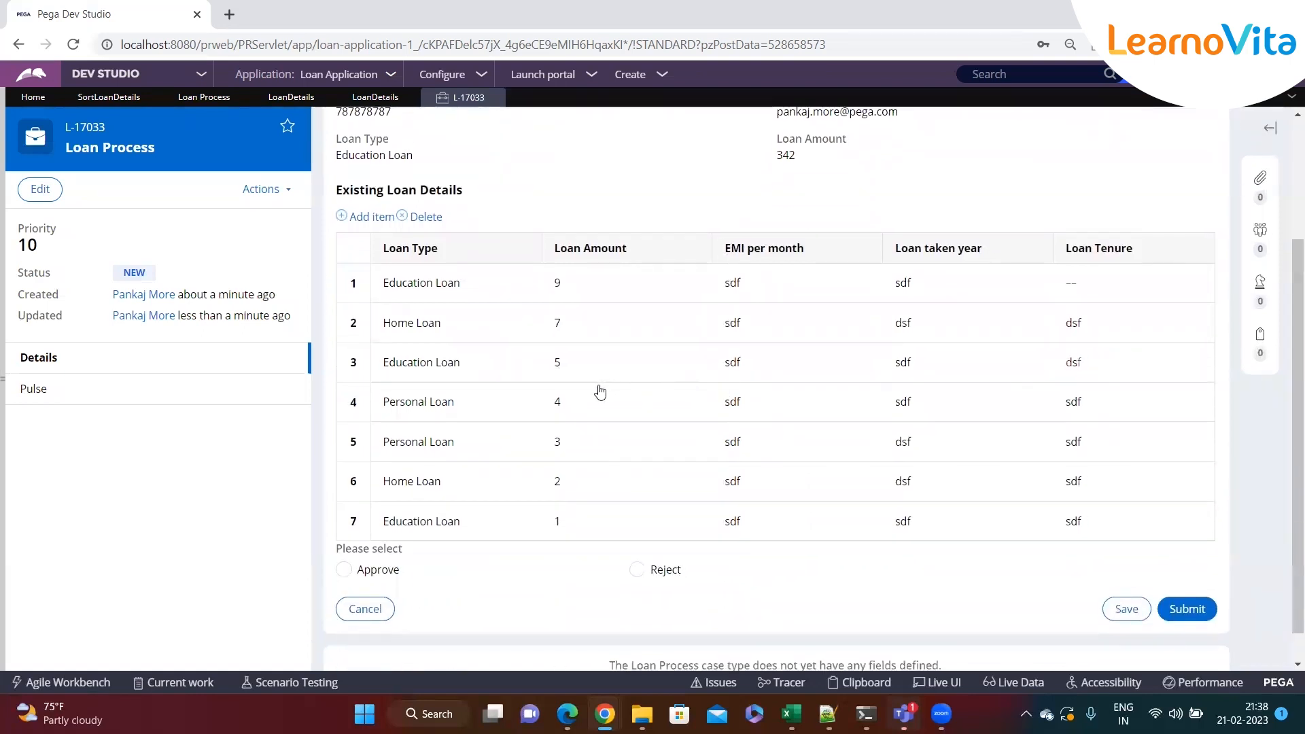
{"action": "scroll", "coordinate": [587, 392], "scroll_direction": "up", "scroll_amount": 1}
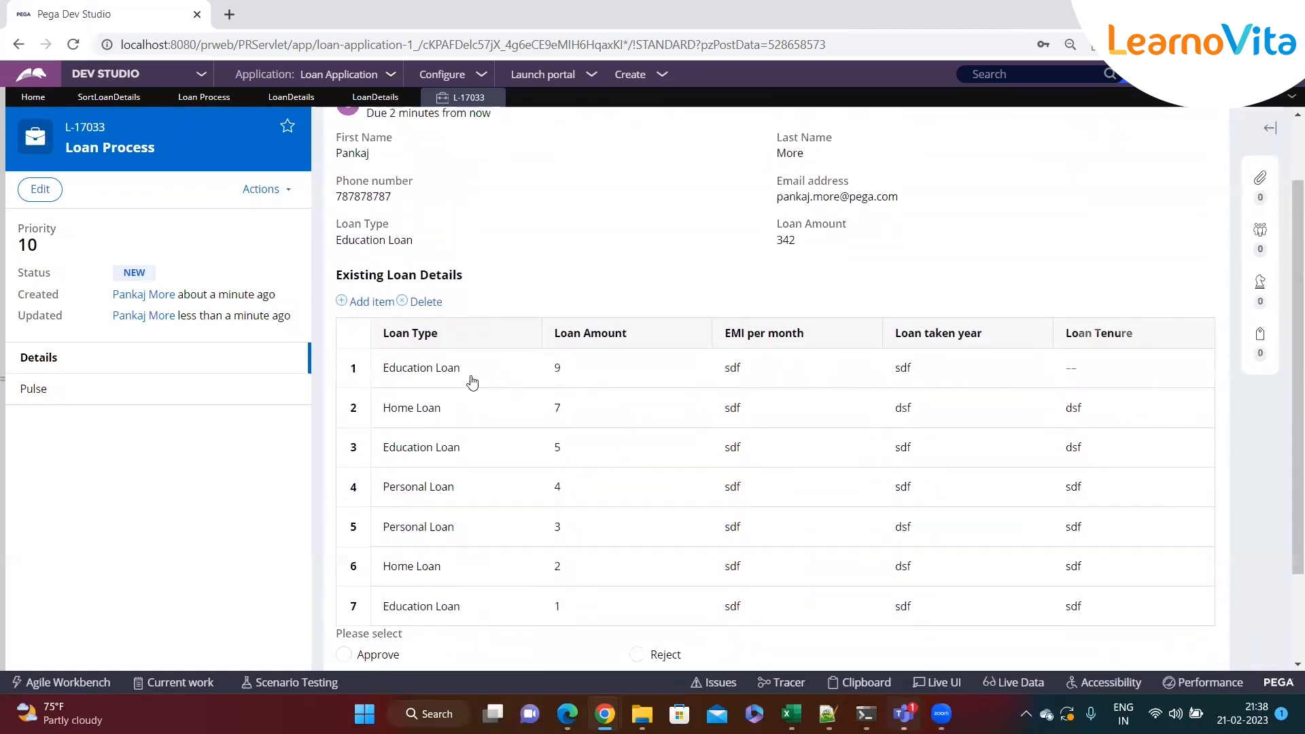
{"action": "double_click", "coordinate": [557, 371]}
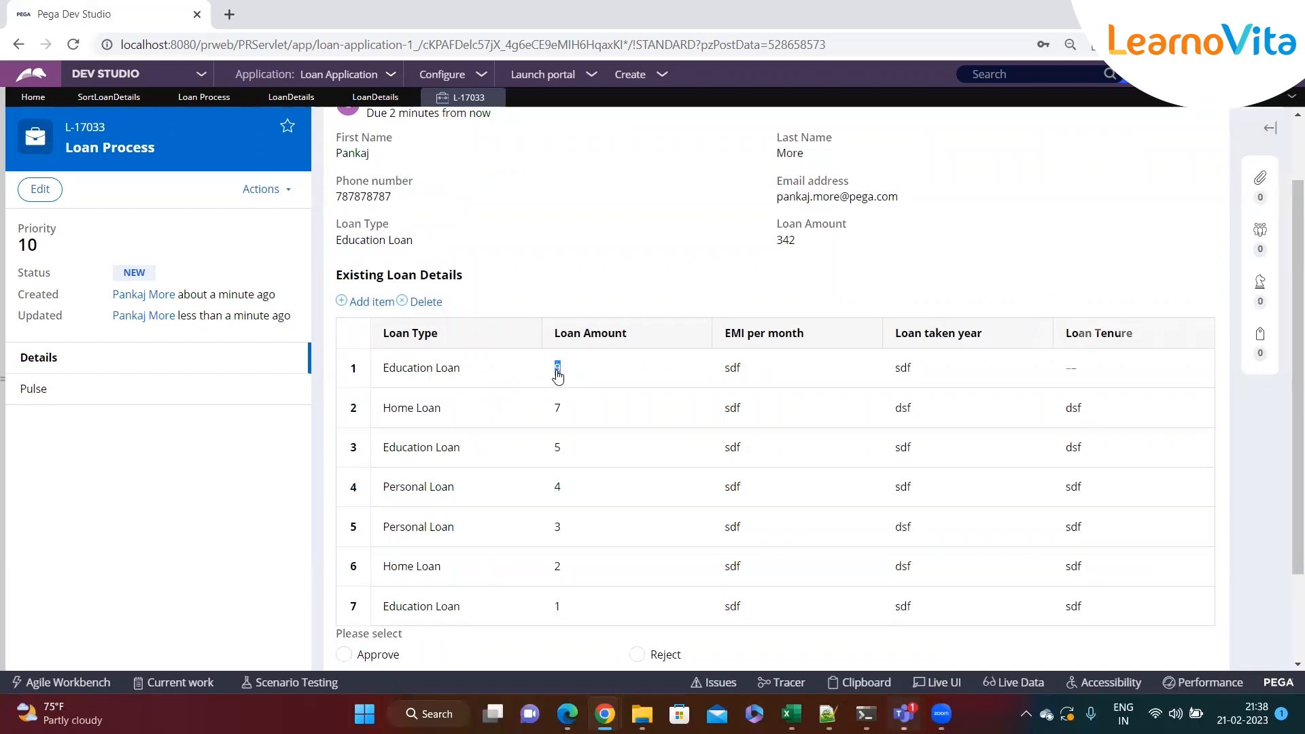
{"action": "left_click", "coordinate": [564, 299]}
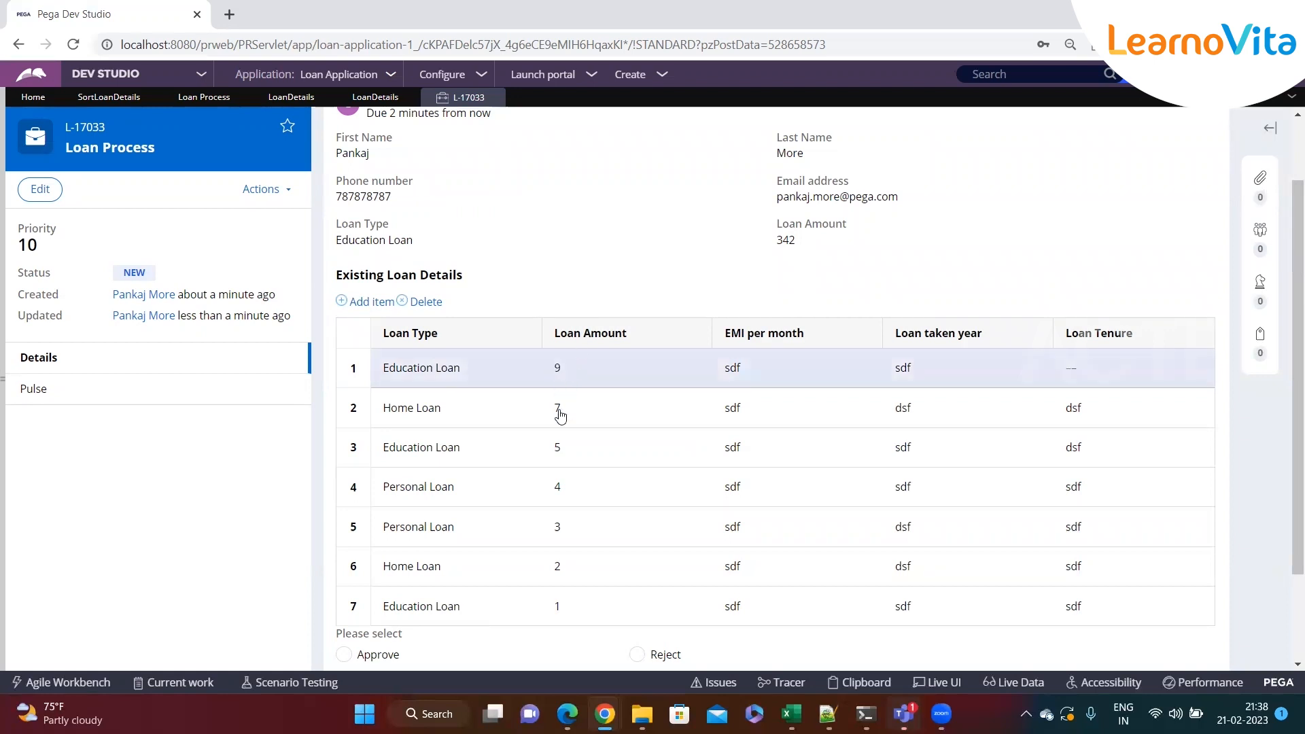
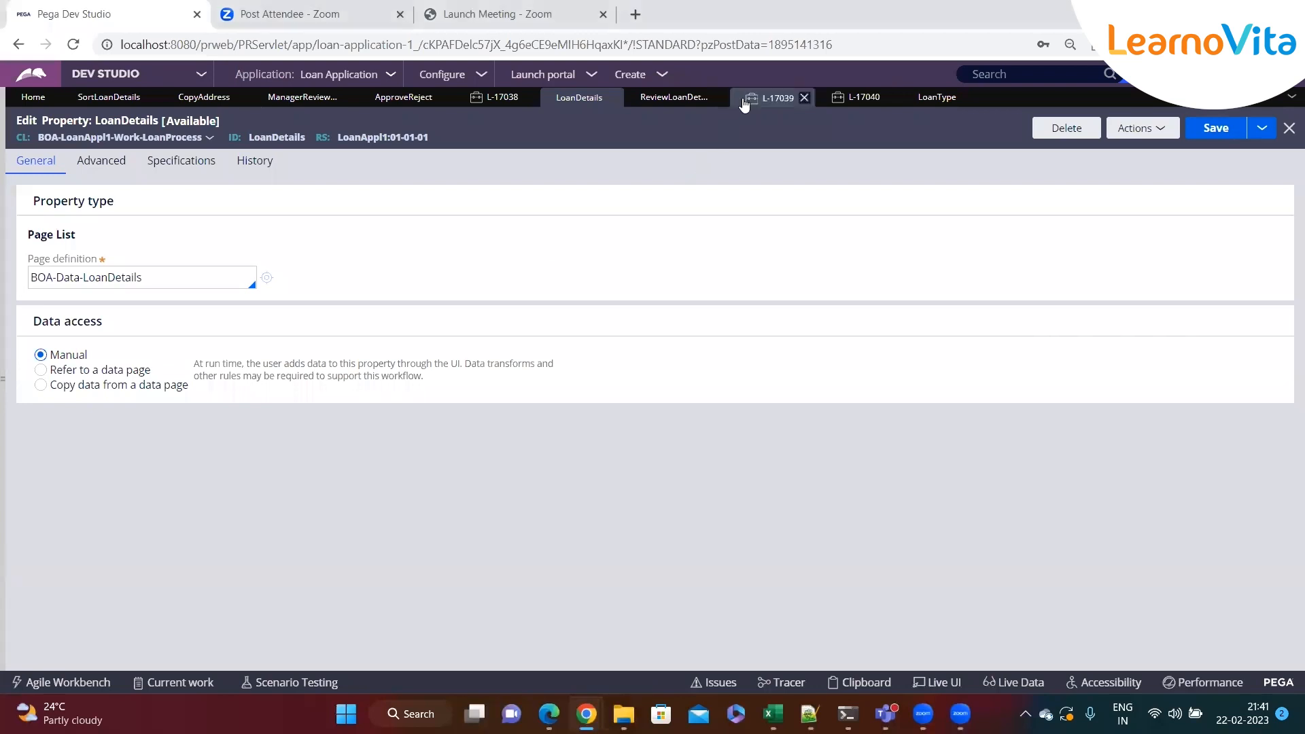
Close all open rule and case tabs except SortLoanDetails, discarding the unsaved CopyAddress changes
{"action": "left_click", "coordinate": [776, 97]}
{"action": "left_click", "coordinate": [95, 106]}
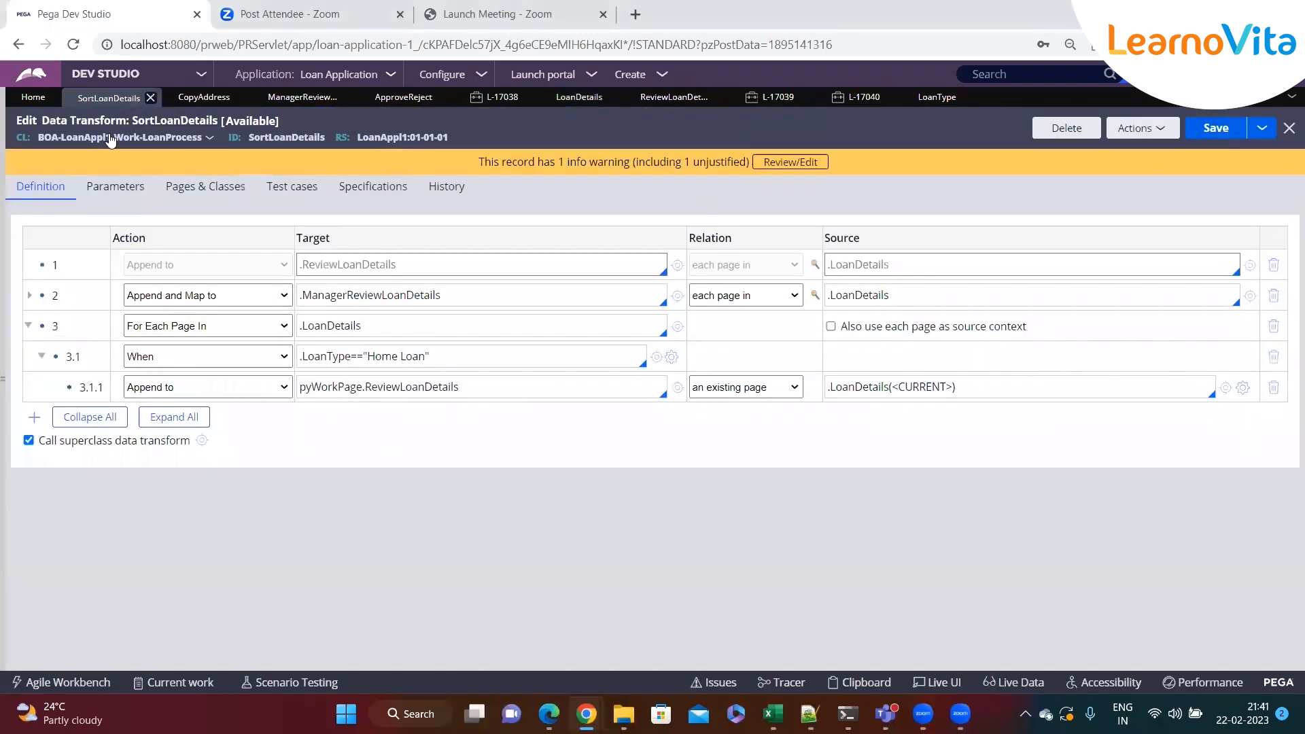
{"action": "left_click", "coordinate": [202, 101]}
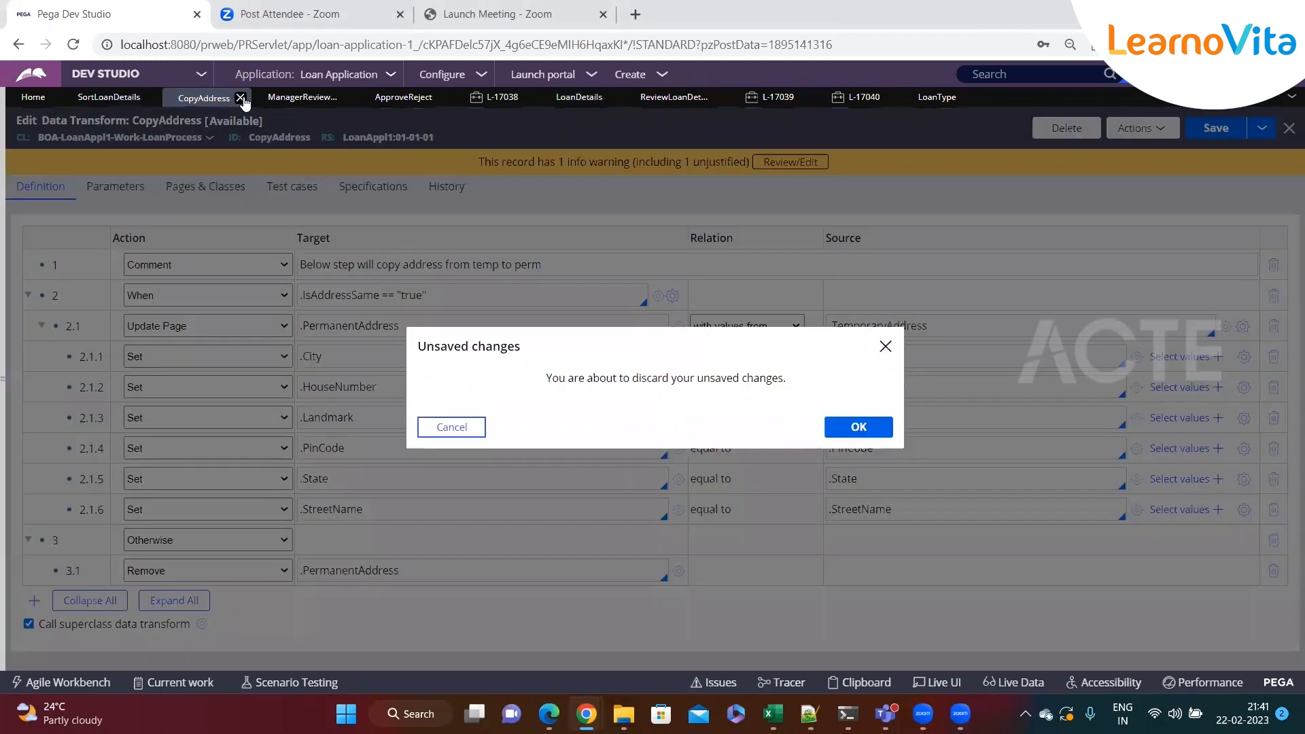
{"action": "left_click", "coordinate": [837, 428]}
{"action": "left_click", "coordinate": [247, 95]}
{"action": "left_click", "coordinate": [246, 100]}
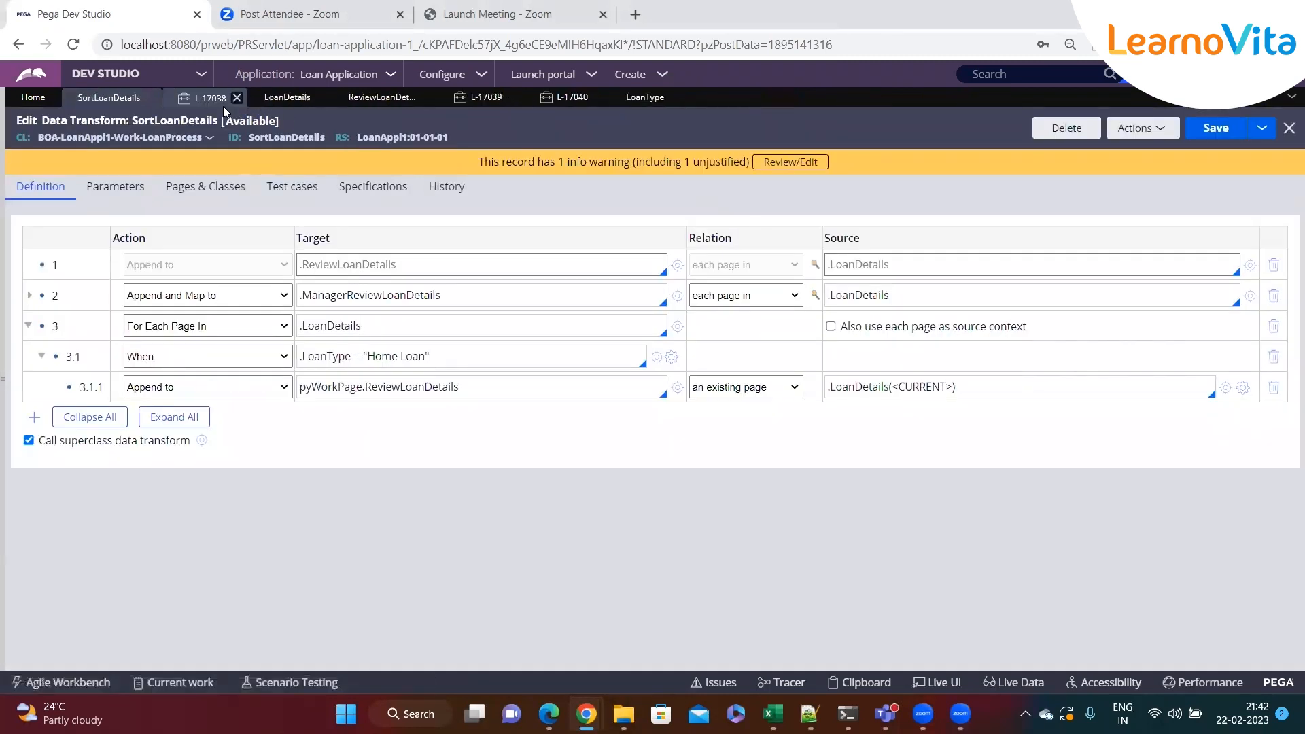
{"action": "left_click", "coordinate": [235, 100]}
{"action": "left_click", "coordinate": [237, 97]}
{"action": "left_click", "coordinate": [256, 97]}
{"action": "left_click", "coordinate": [237, 98]}
{"action": "left_click", "coordinate": [236, 100]}
{"action": "left_click", "coordinate": [234, 97]}
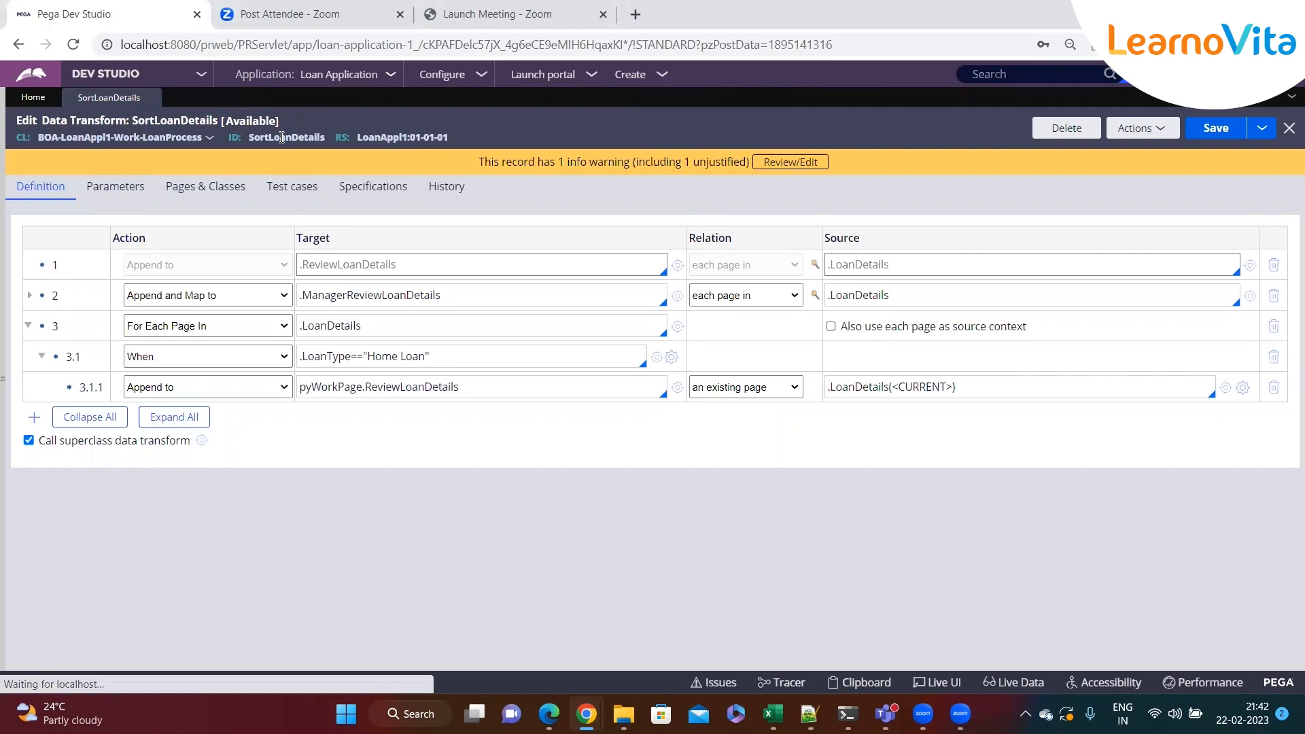
Open the LoanDetails property from the data transform and check its page definition
{"action": "left_click", "coordinate": [677, 326]}
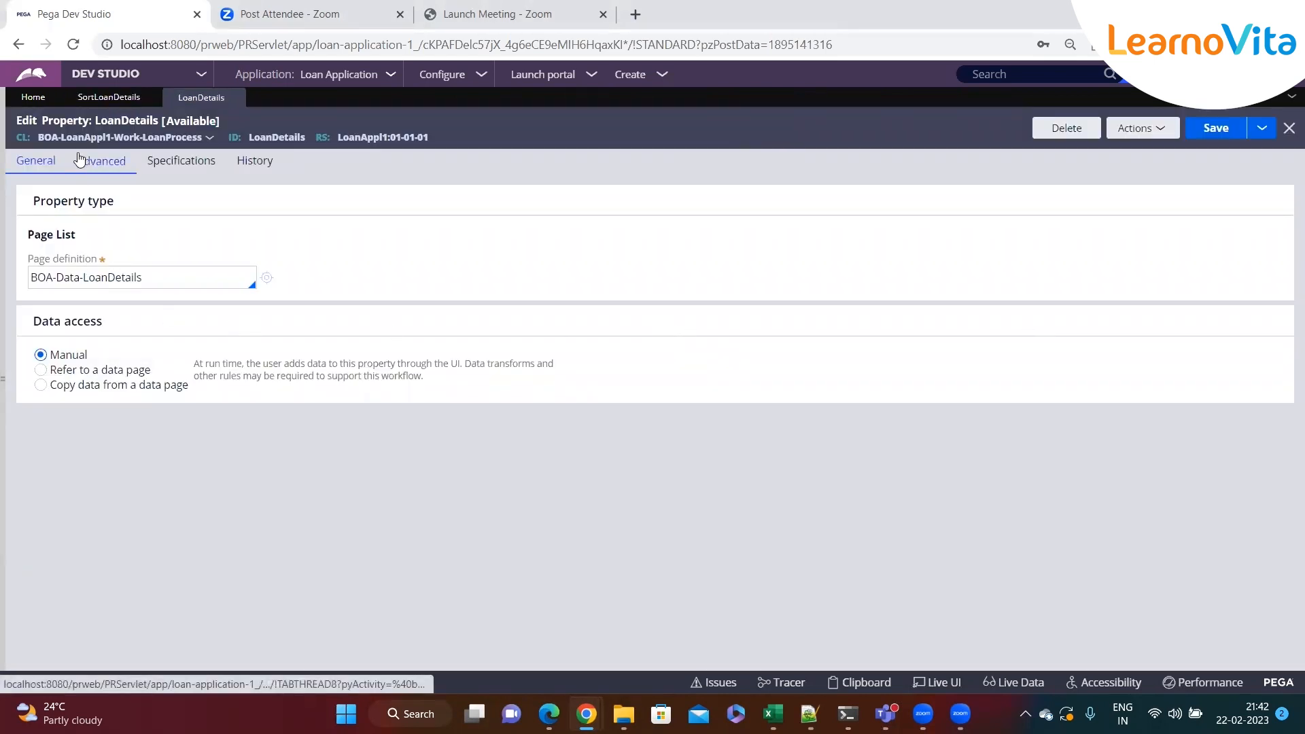
{"action": "double_click", "coordinate": [274, 137]}
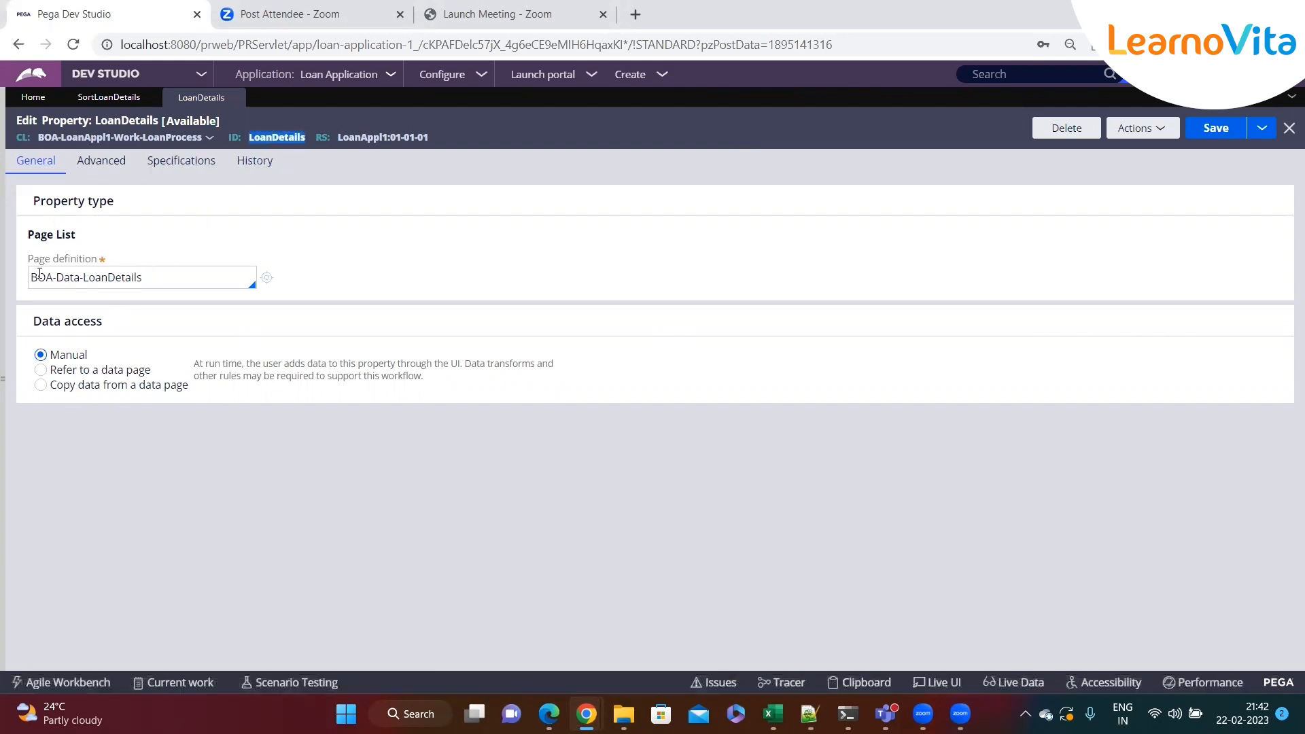
{"action": "left_click", "coordinate": [151, 278]}
{"action": "left_click", "coordinate": [148, 97]}
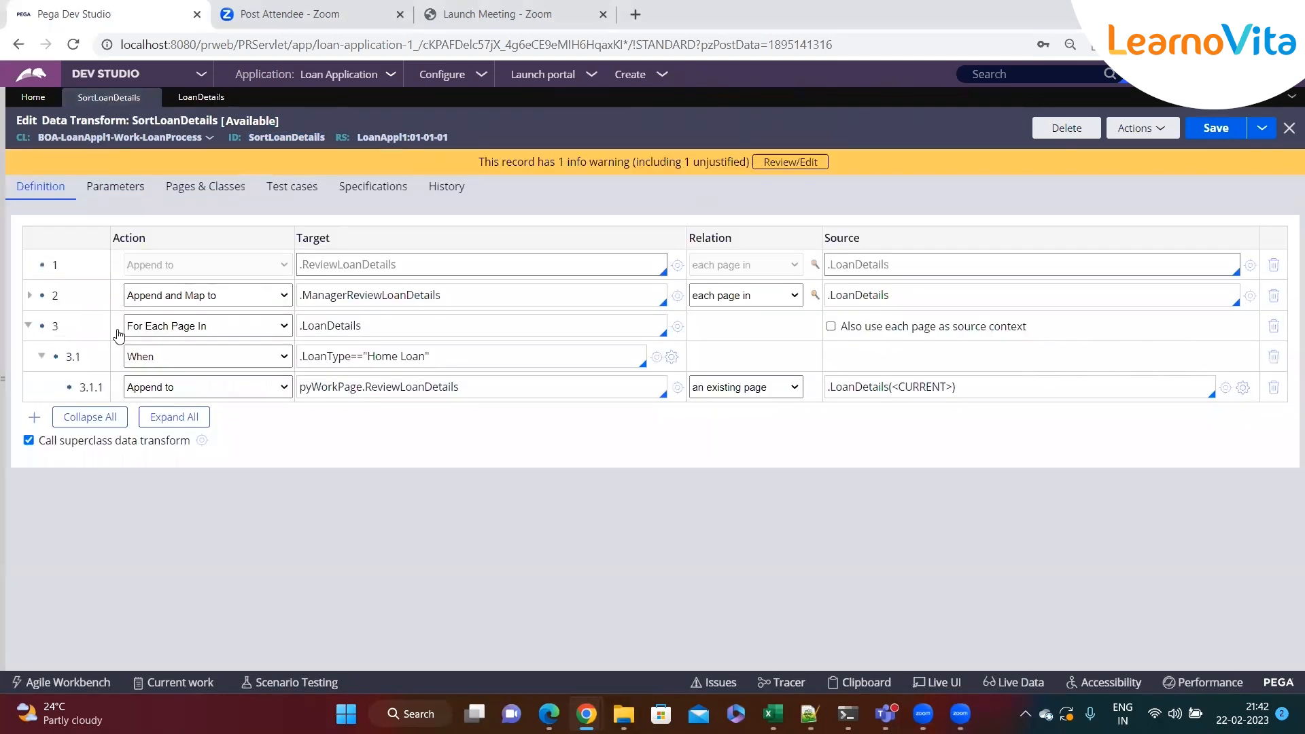
Clear the Target of step 3.1.1 in the SortLoanDetails data transform
{"action": "double_click", "coordinate": [354, 386]}
{"action": "key", "text": "Delete"}
{"action": "key", "text": "Delete"}
{"action": "key", "text": "Delete"}
{"action": "key", "text": "Delete"}
{"action": "key", "text": "Delete"}
{"action": "key", "text": "Delete"}
{"action": "key", "text": "Delete"}
{"action": "key", "text": "Delete"}
{"action": "key", "text": "Delete"}
{"action": "key", "text": "Delete"}
{"action": "key", "text": "Delete"}
{"action": "key", "text": "Delete"}
{"action": "key", "text": "Delete"}
{"action": "key", "text": "Delete"}
{"action": "key", "text": "Delete"}
{"action": "key", "text": "Delete"}
{"action": "key", "text": "Delete"}
{"action": "key", "text": "Delete"}
{"action": "key", "text": "Delete"}
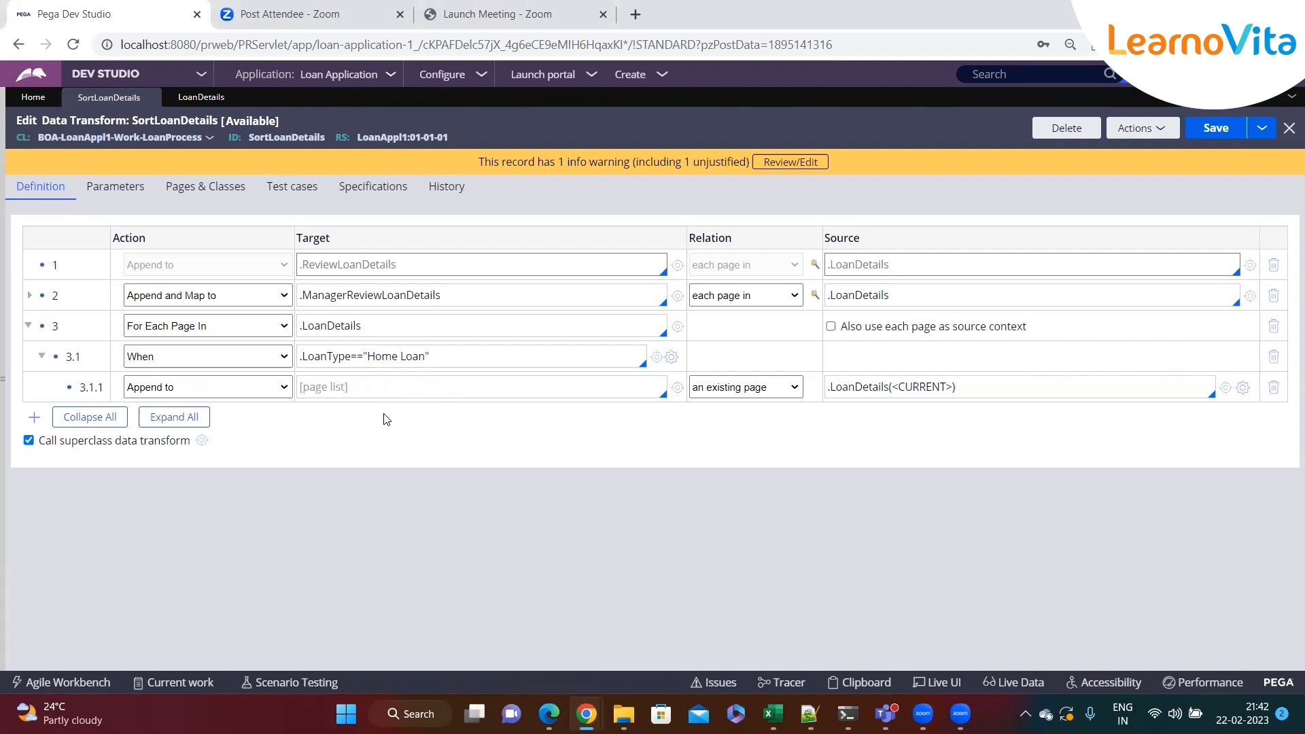
Examine the ReviewLoanDetails property's page definition and the data transform's Pages & Classes
{"action": "double_click", "coordinate": [318, 355]}
{"action": "left_click", "coordinate": [4, 358]}
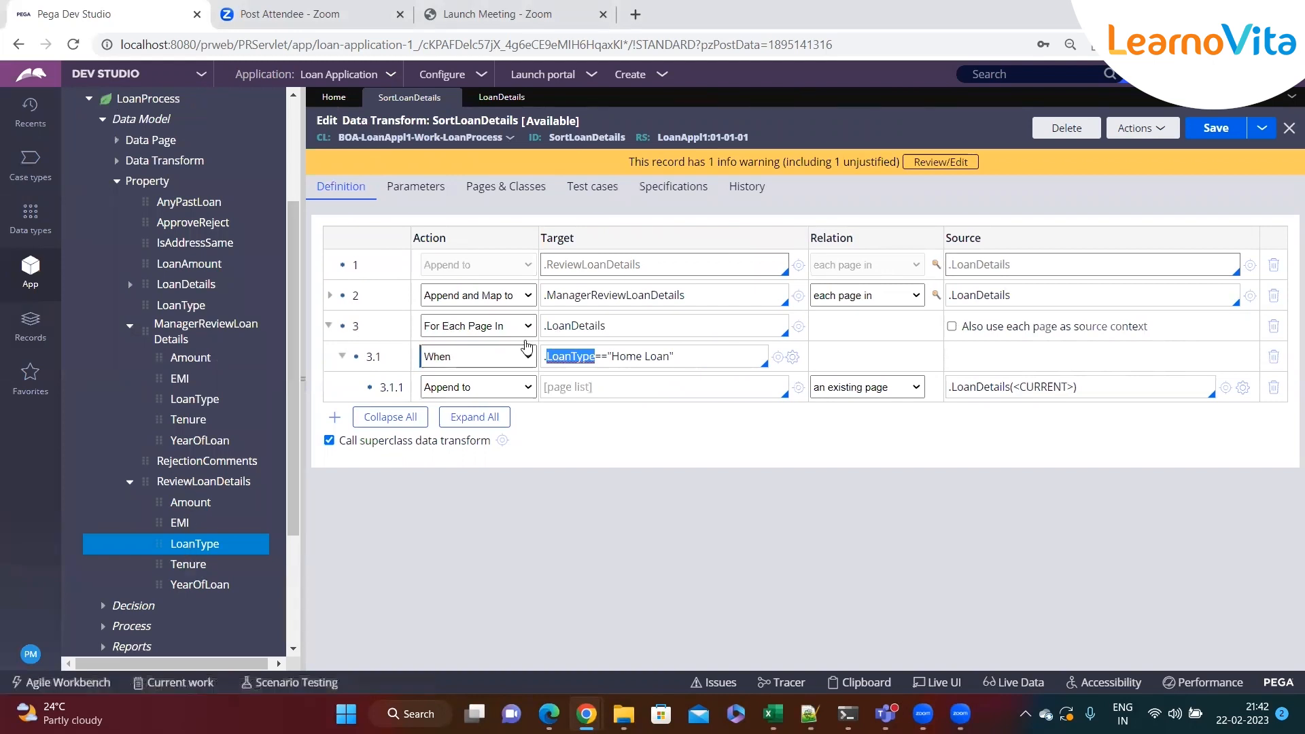
{"action": "left_click", "coordinate": [502, 97]}
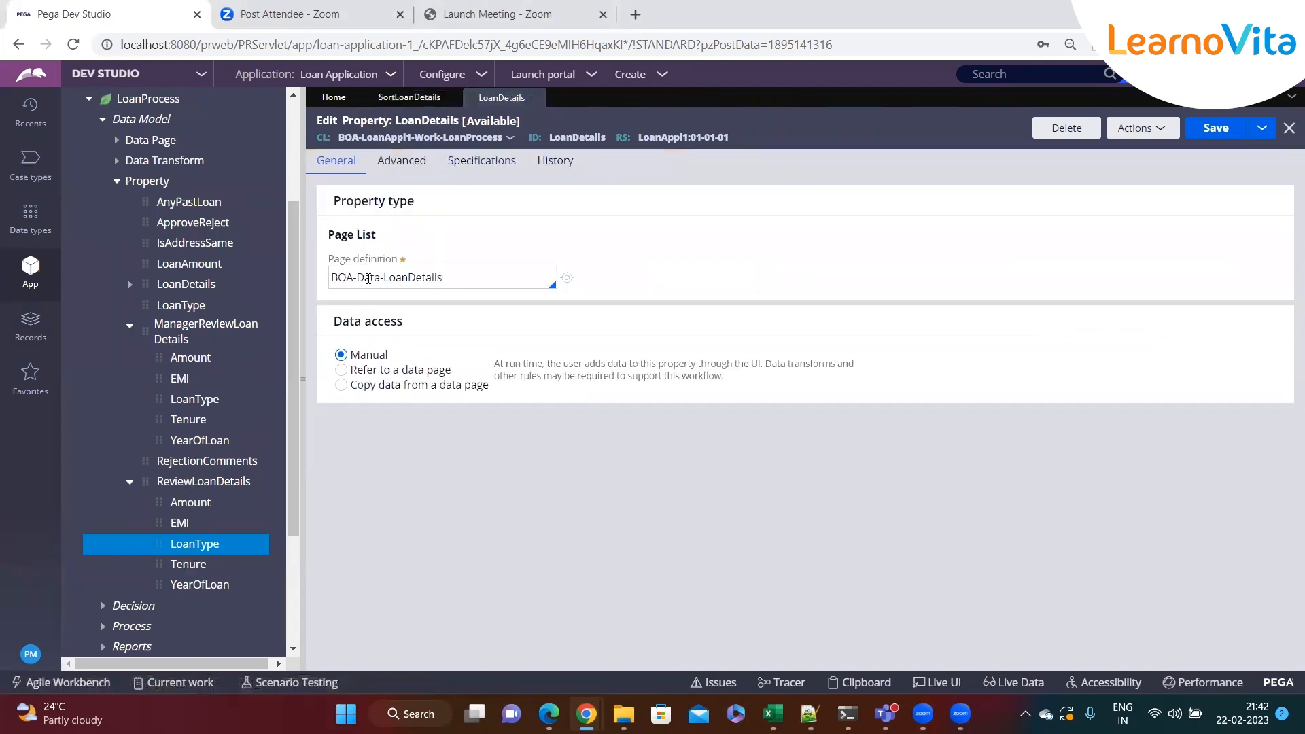
{"action": "left_click", "coordinate": [406, 99]}
{"action": "double_click", "coordinate": [558, 325]}
{"action": "double_click", "coordinate": [557, 357]}
{"action": "left_click", "coordinate": [559, 385]}
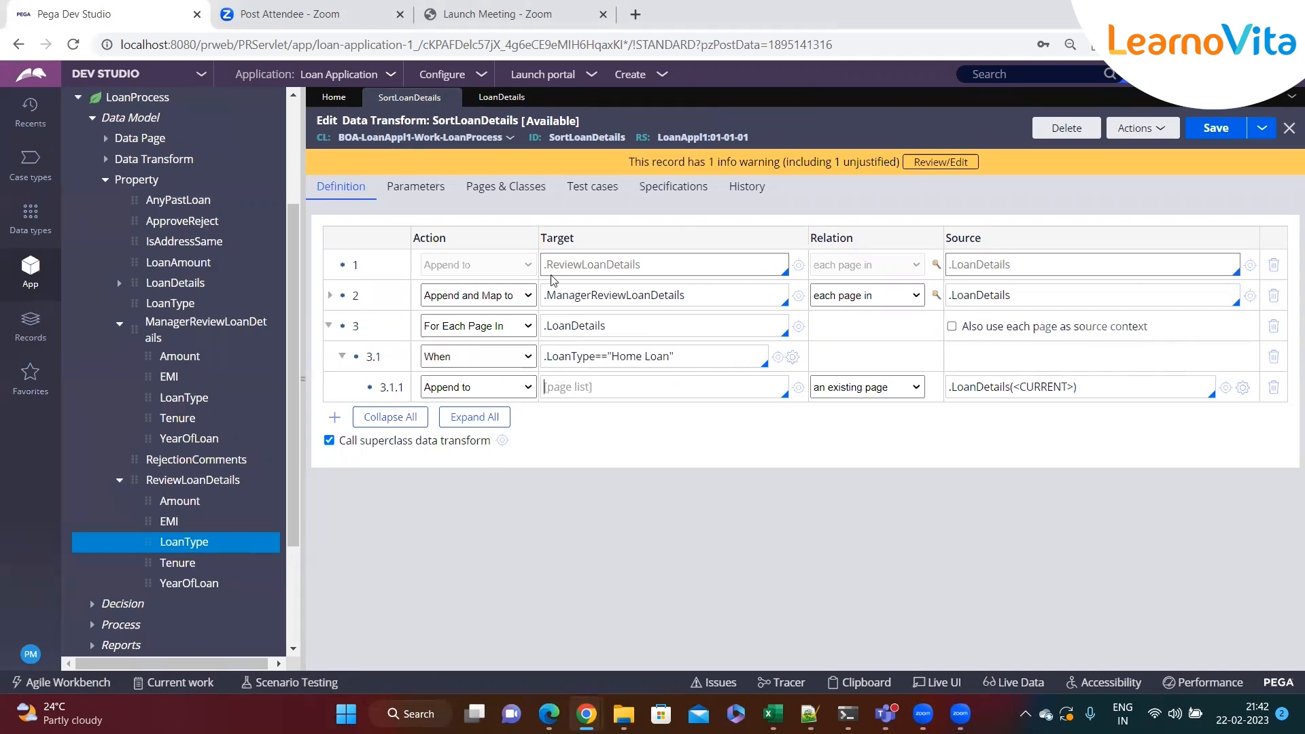
{"action": "left_click", "coordinate": [796, 264]}
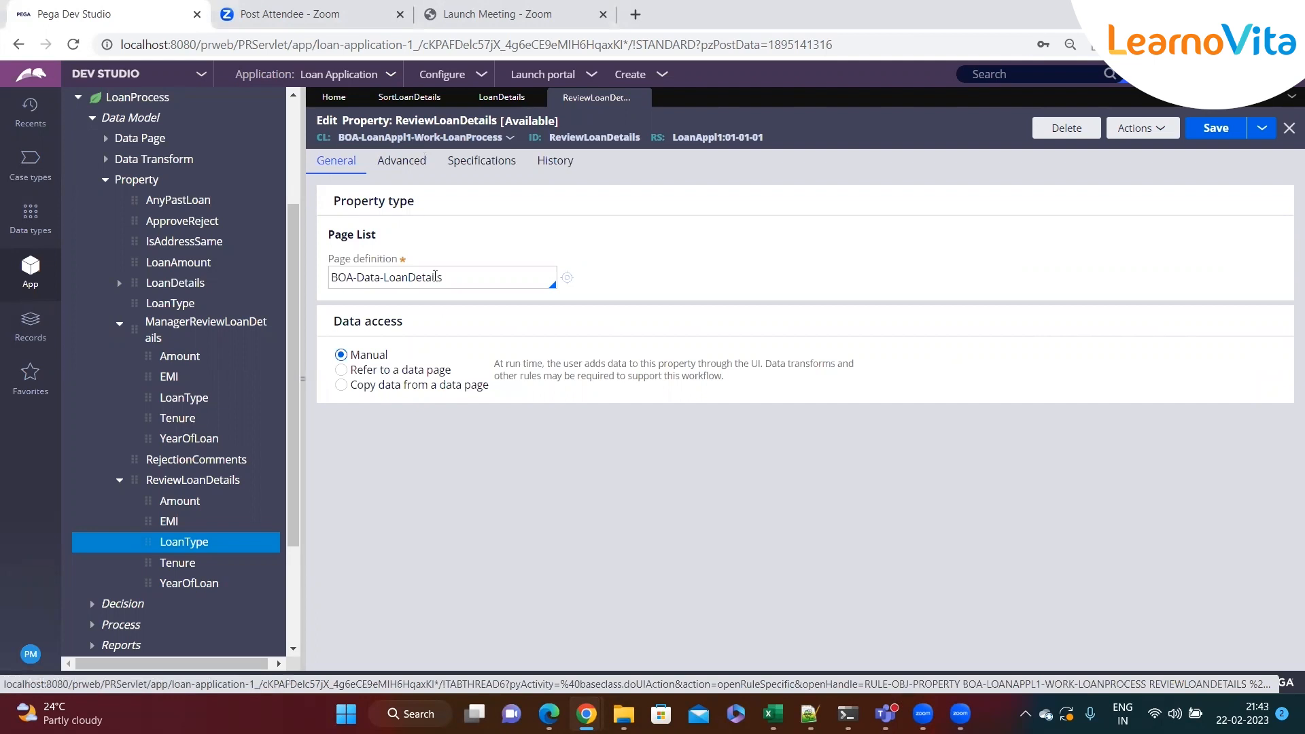
{"action": "left_click_drag", "start_coordinate": [458, 276], "coordinate": [329, 277]}
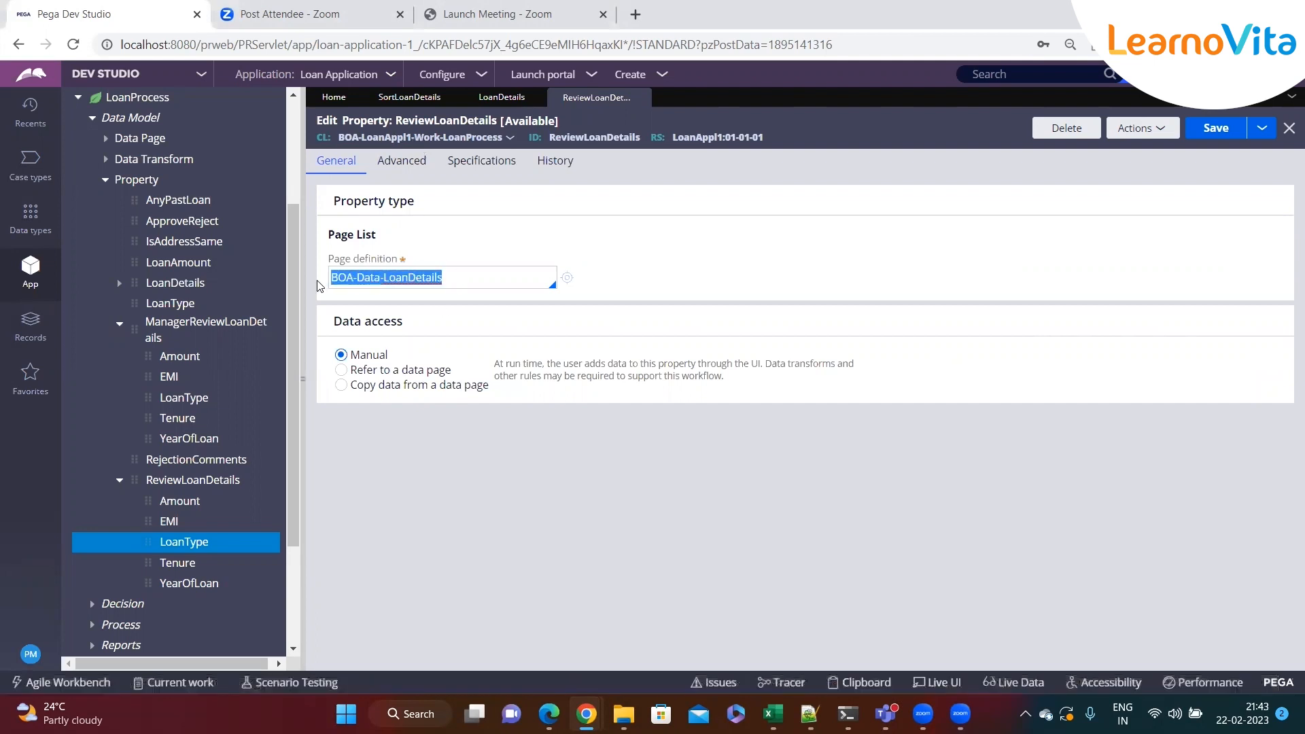
{"action": "left_click", "coordinate": [488, 97]}
{"action": "left_click", "coordinate": [390, 97]}
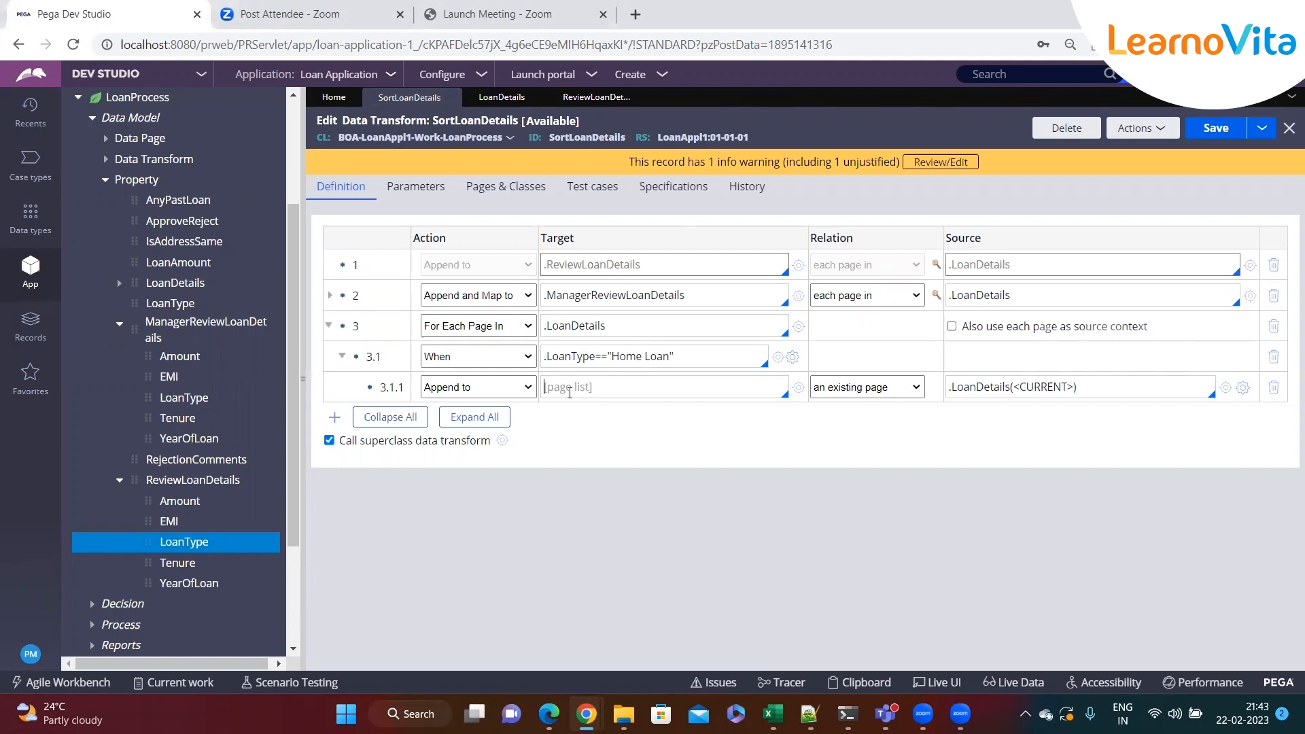
{"action": "left_click", "coordinate": [495, 197]}
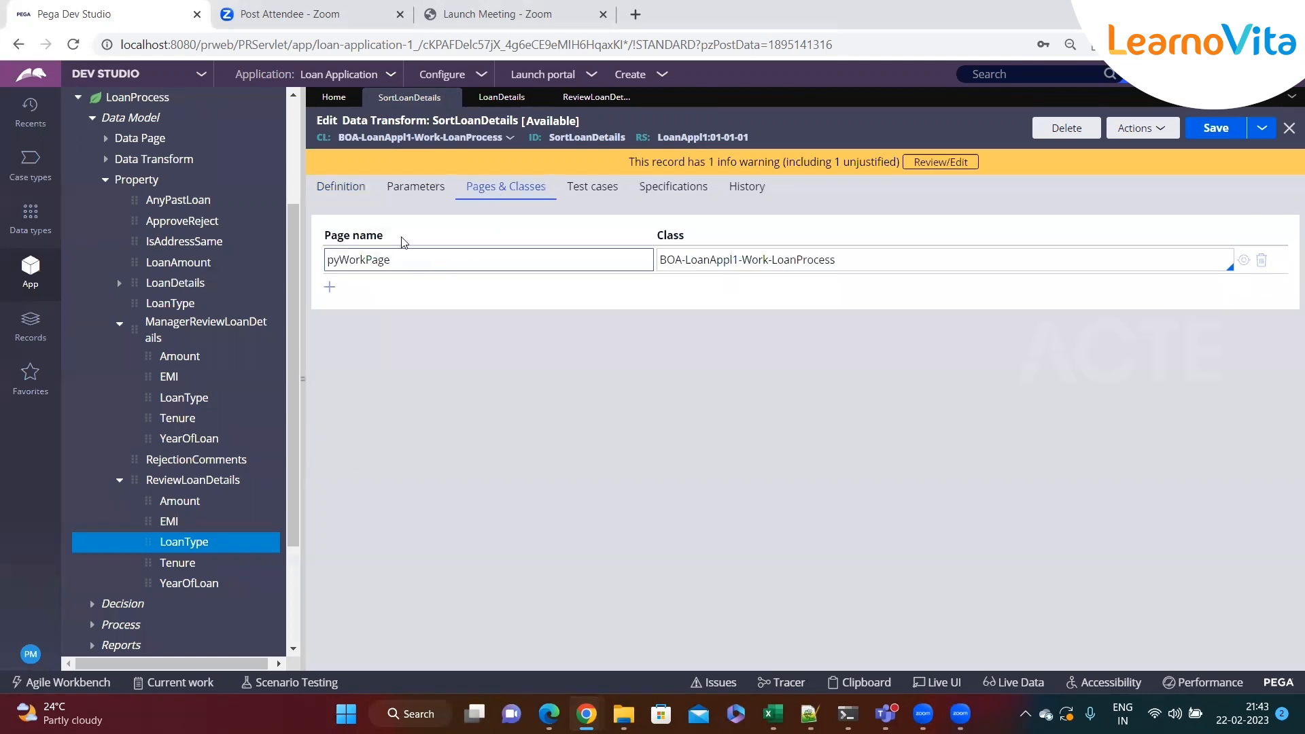
{"action": "left_click", "coordinate": [341, 194]}
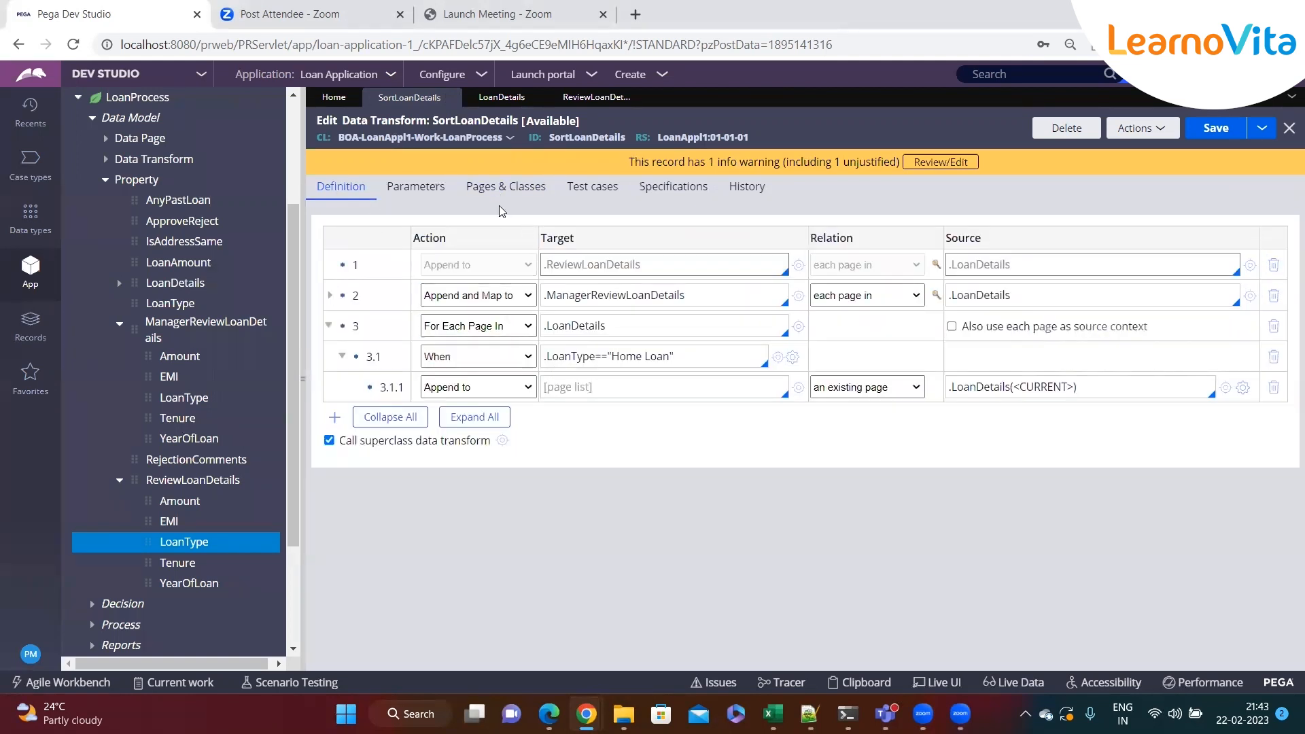
Copy .ReviewLoanDetails from step 1 into the Target of step 3.1.1 and save the data transform
{"action": "double_click", "coordinate": [620, 273]}
{"action": "key", "text": "ctrl+c"}
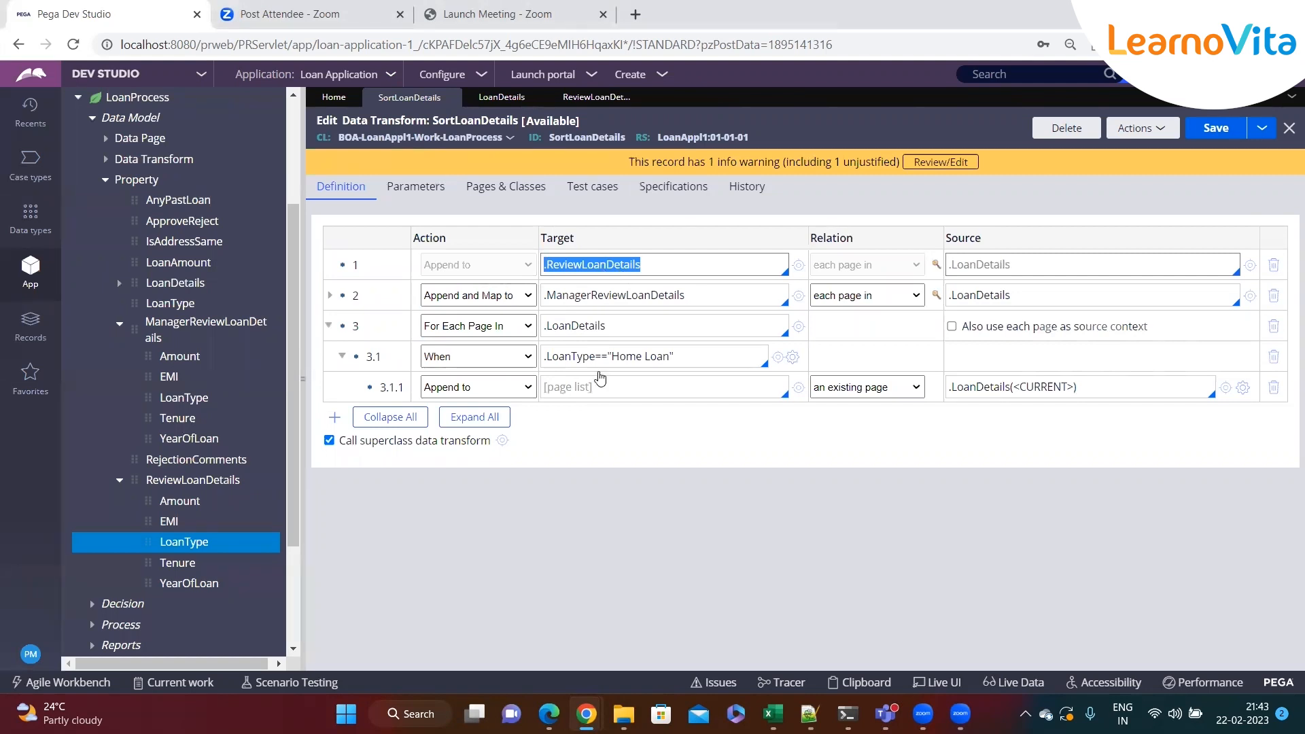
{"action": "left_click", "coordinate": [591, 391]}
{"action": "key", "text": "ctrl+v"}
{"action": "key", "text": "ctrl+s"}
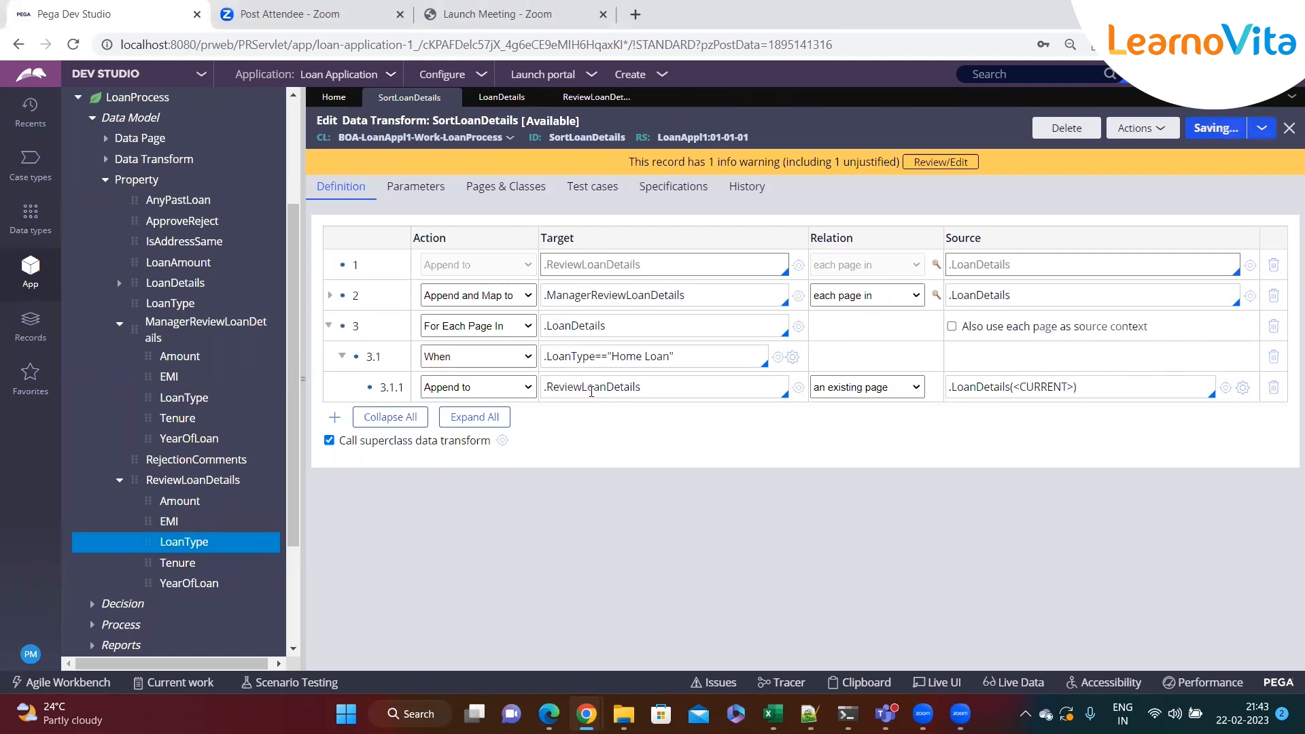
Check the step 3.1.1 target against the LoanDetails and ReviewLoanDetails property definitions
{"action": "triple_click", "coordinate": [588, 434]}
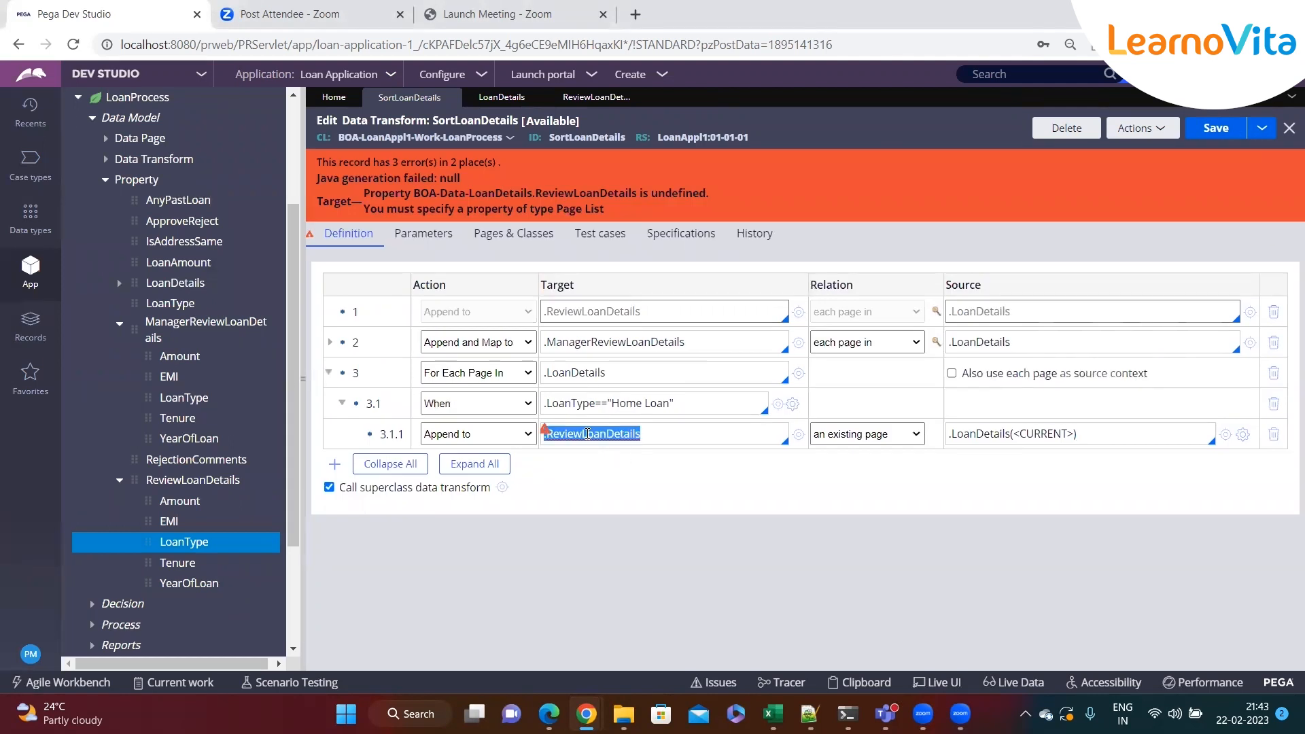
{"action": "left_click", "coordinate": [696, 436]}
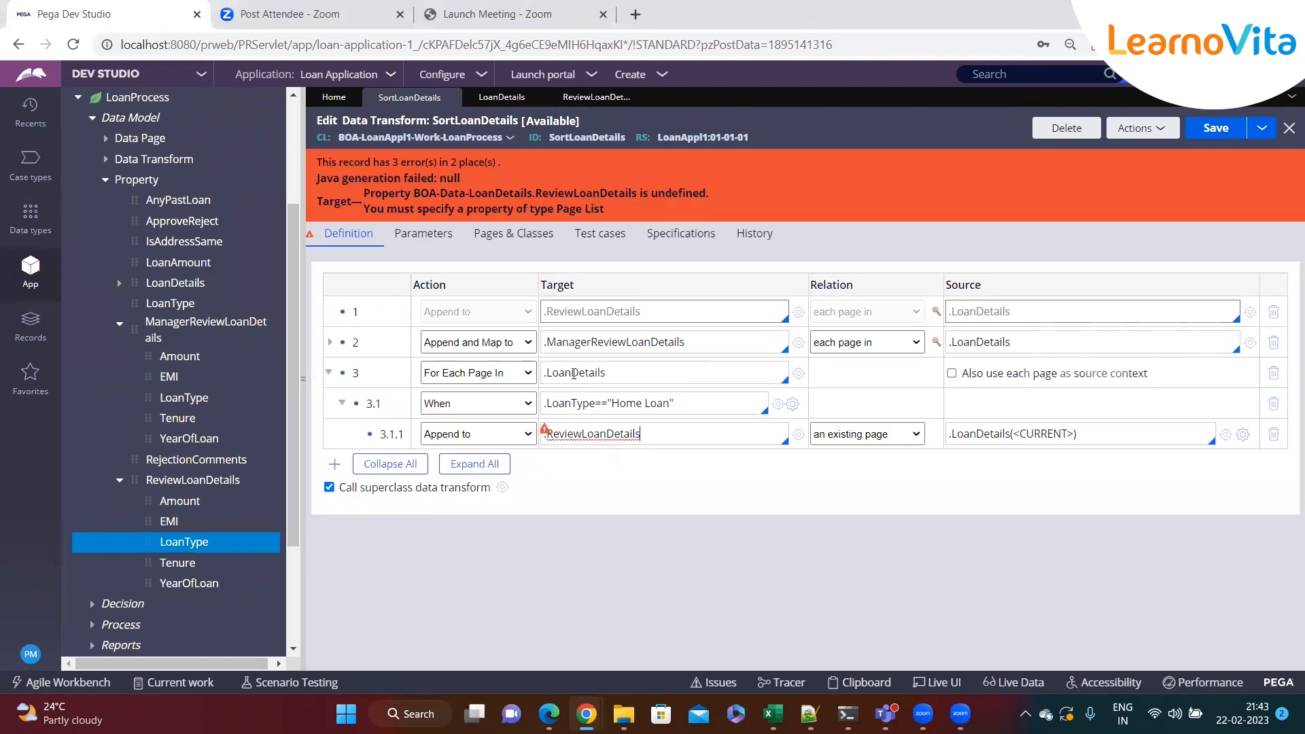
{"action": "triple_click", "coordinate": [585, 435]}
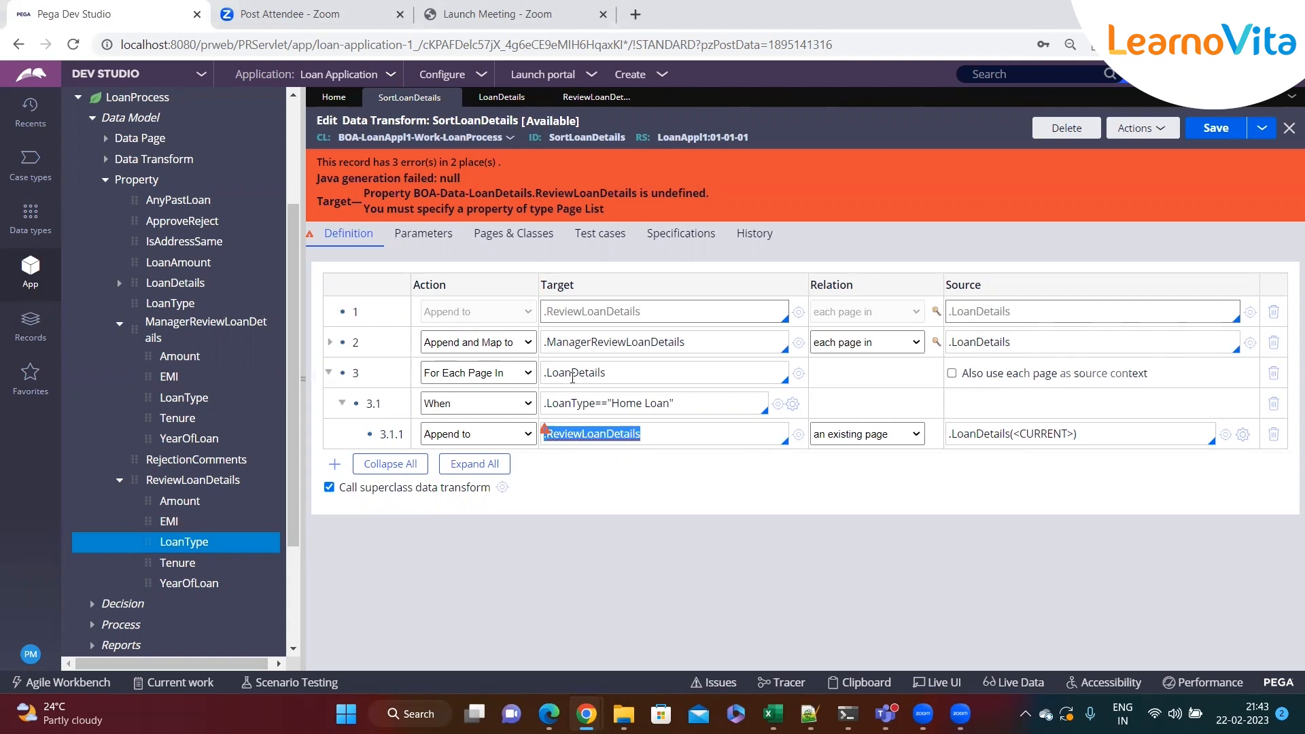
{"action": "left_click", "coordinate": [792, 375]}
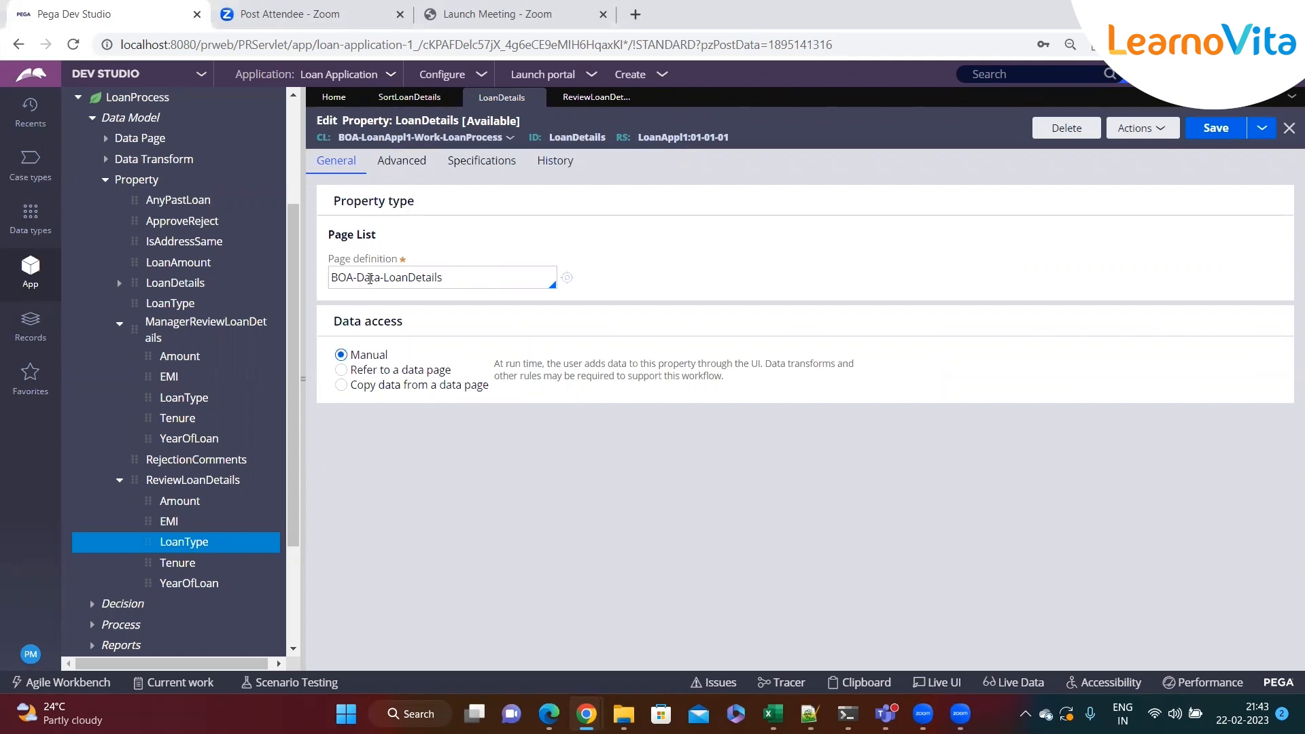
{"action": "left_click", "coordinate": [556, 97]}
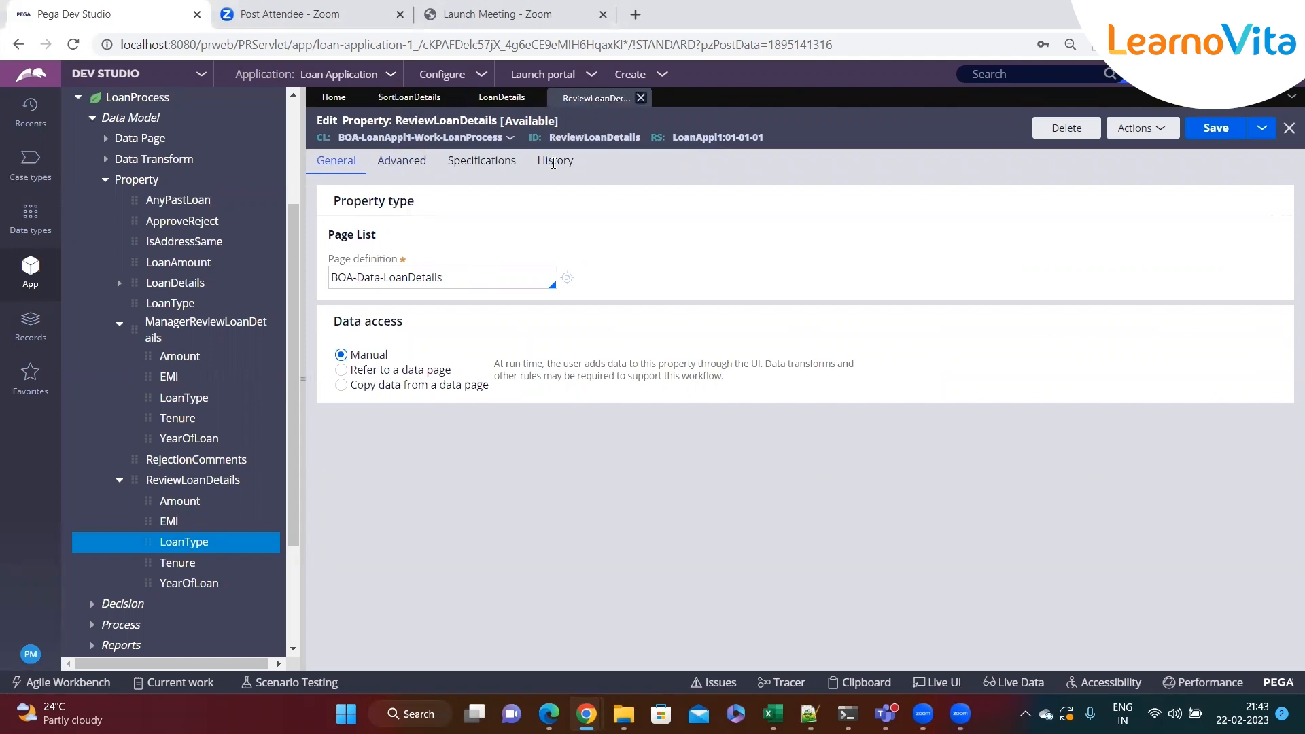
{"action": "left_click", "coordinate": [410, 97]}
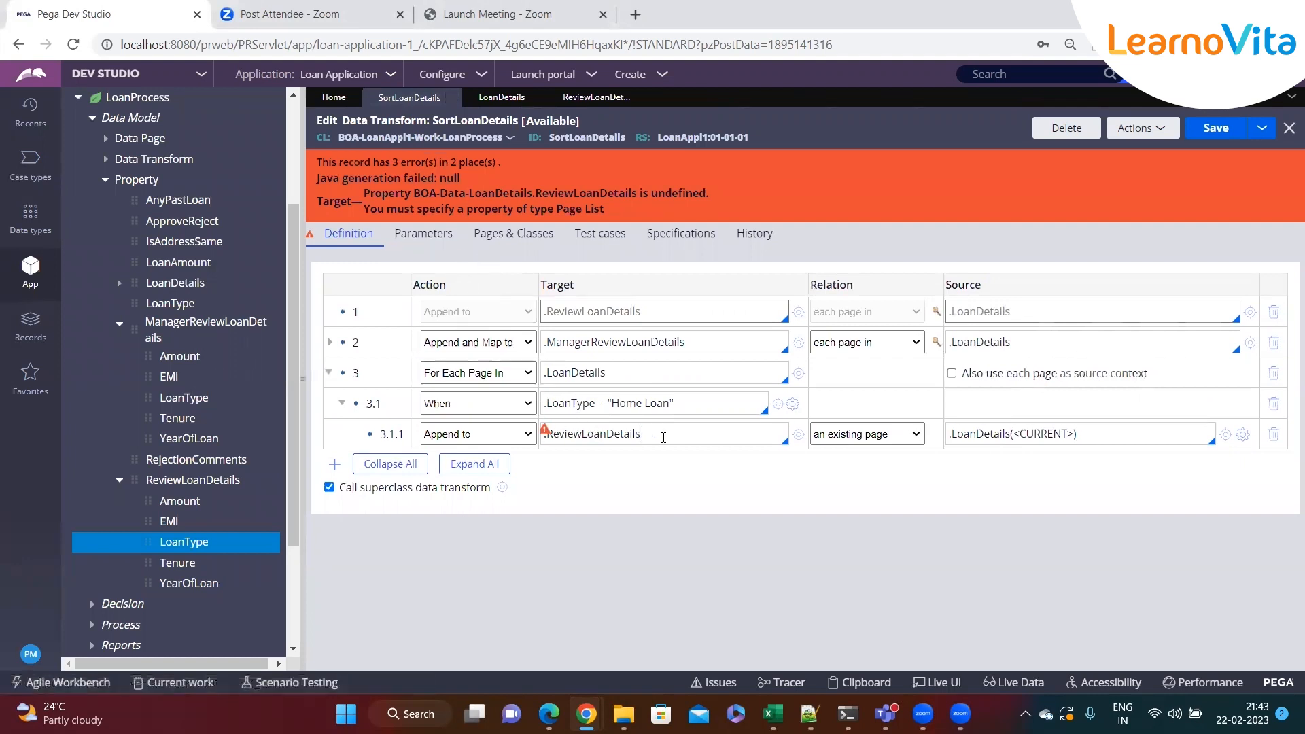
{"action": "double_click", "coordinate": [580, 435]}
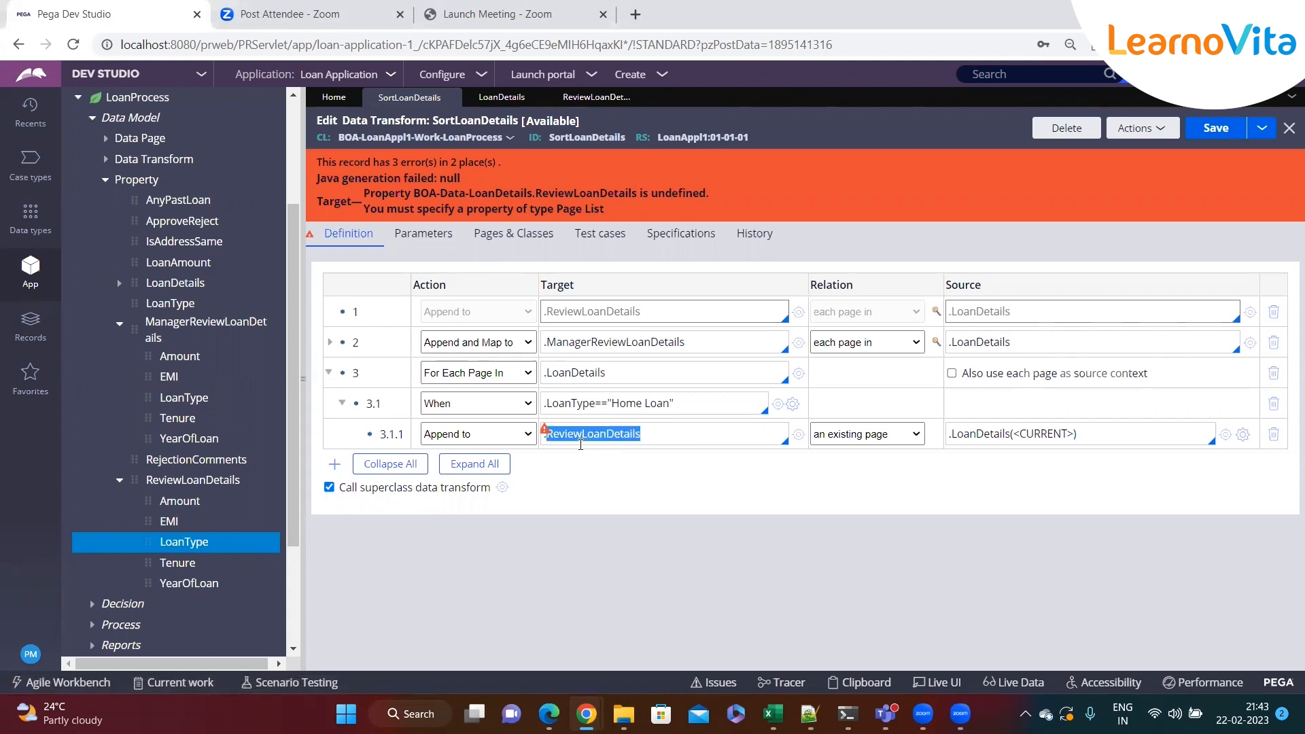
Copy the pyWorkPage page name from Pages & Classes, set step 3.1.1's target to pyWorkPage.ReviewLoanDetails, and save
{"action": "left_click", "coordinate": [506, 238]}
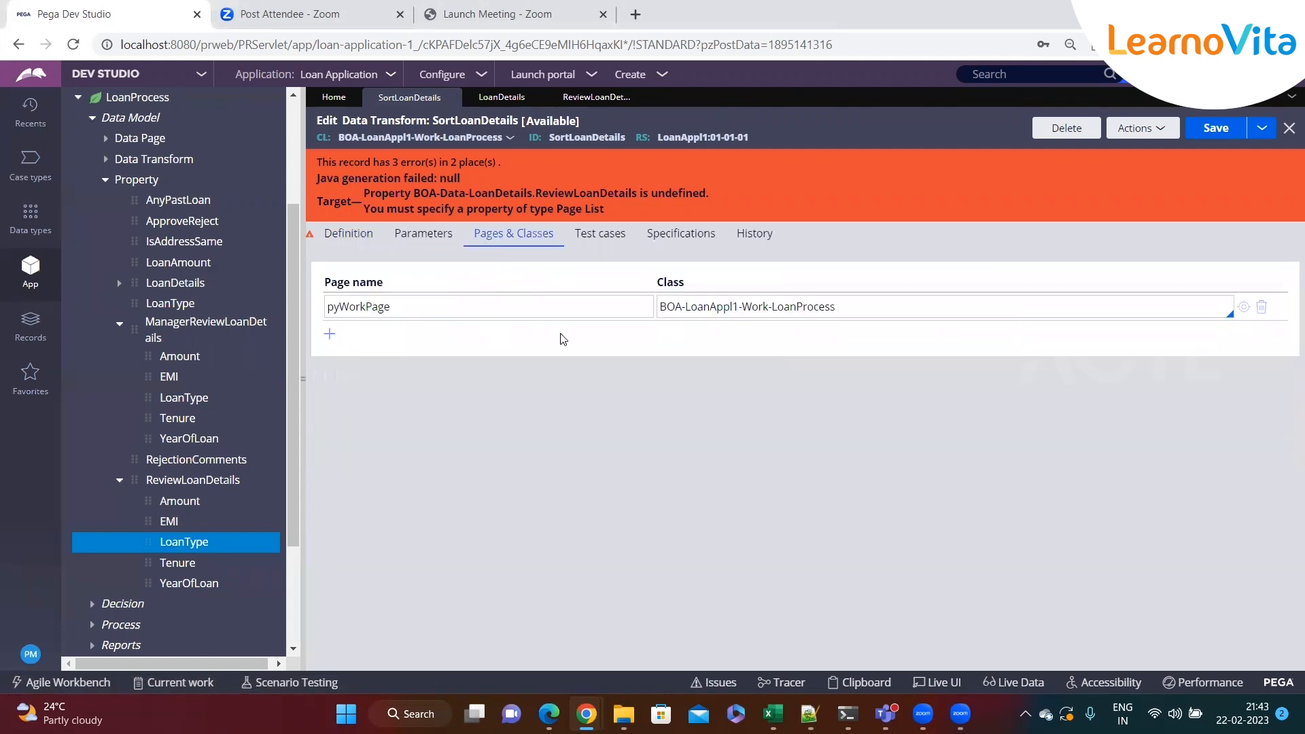
{"action": "triple_click", "coordinate": [850, 307]}
{"action": "double_click", "coordinate": [435, 308]}
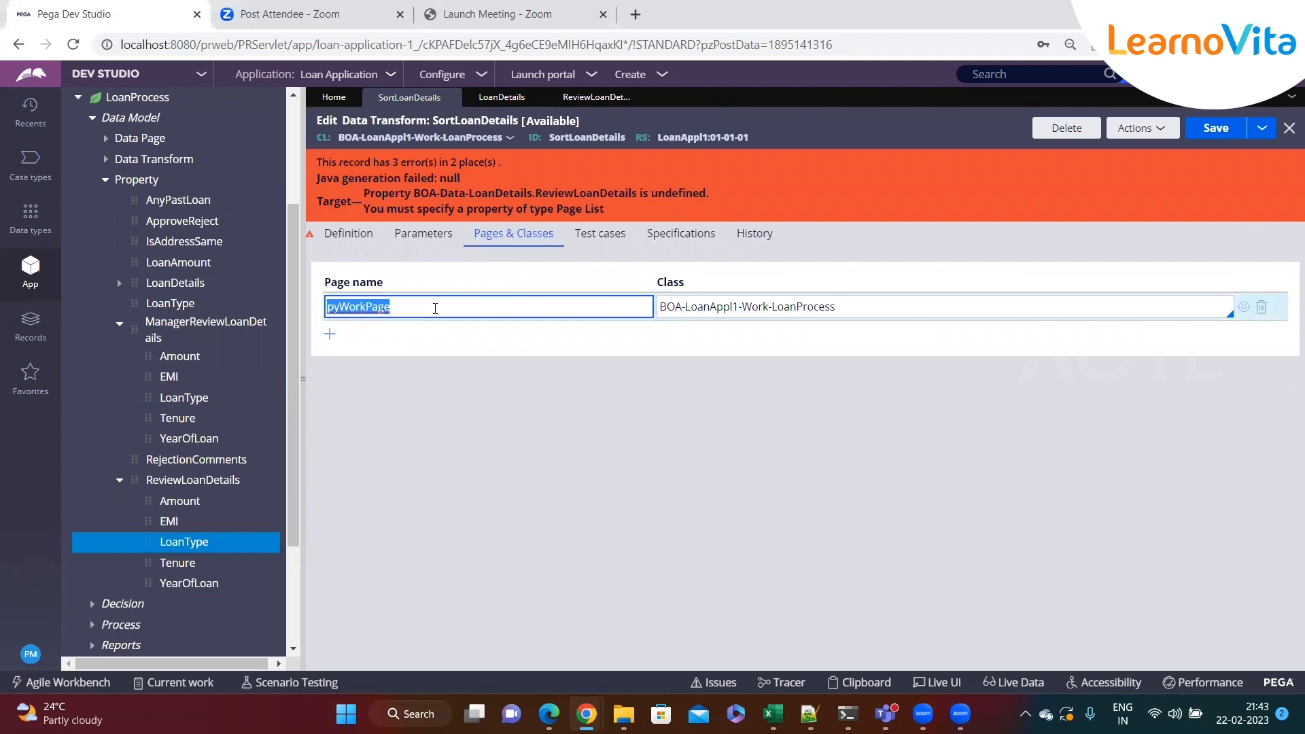
{"action": "double_click", "coordinate": [398, 308]}
{"action": "left_click", "coordinate": [391, 310]}
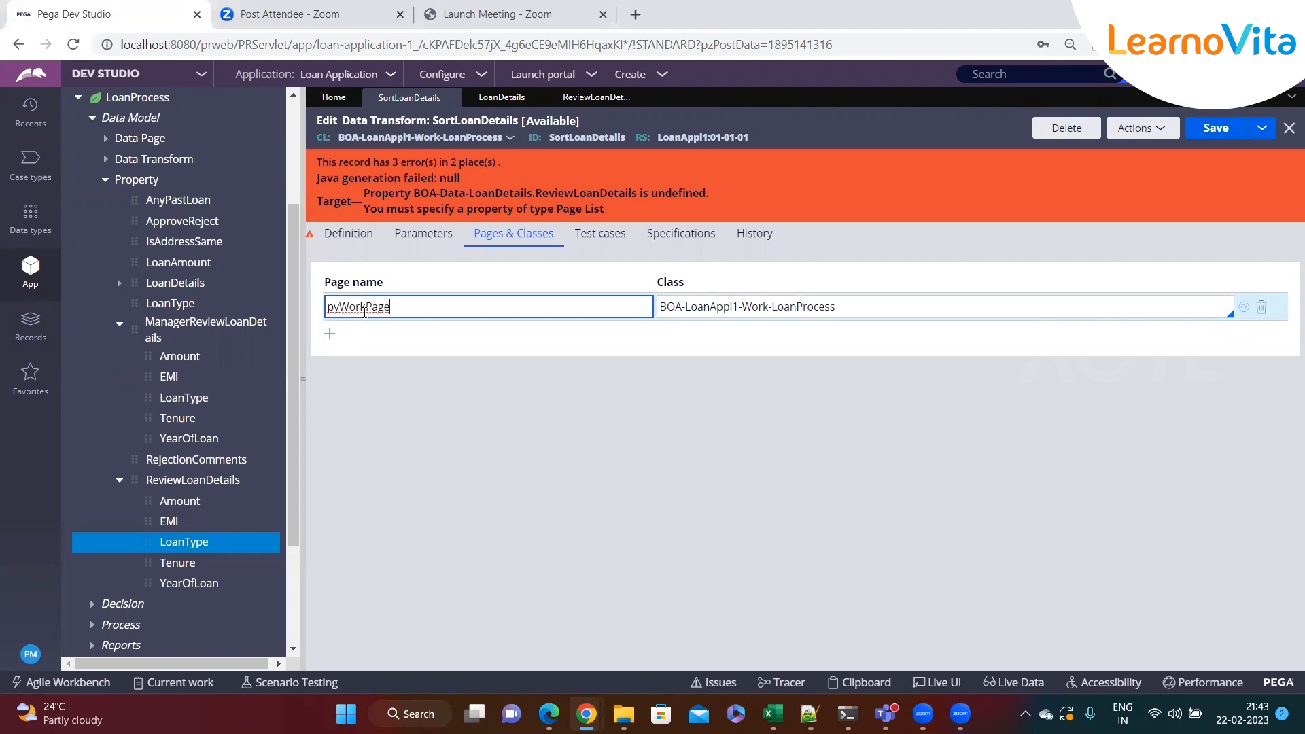
{"action": "left_click", "coordinate": [348, 233]}
{"action": "left_click", "coordinate": [503, 238]}
{"action": "double_click", "coordinate": [376, 309]}
{"action": "key", "text": "ctrl+c"}
{"action": "left_click", "coordinate": [350, 235]}
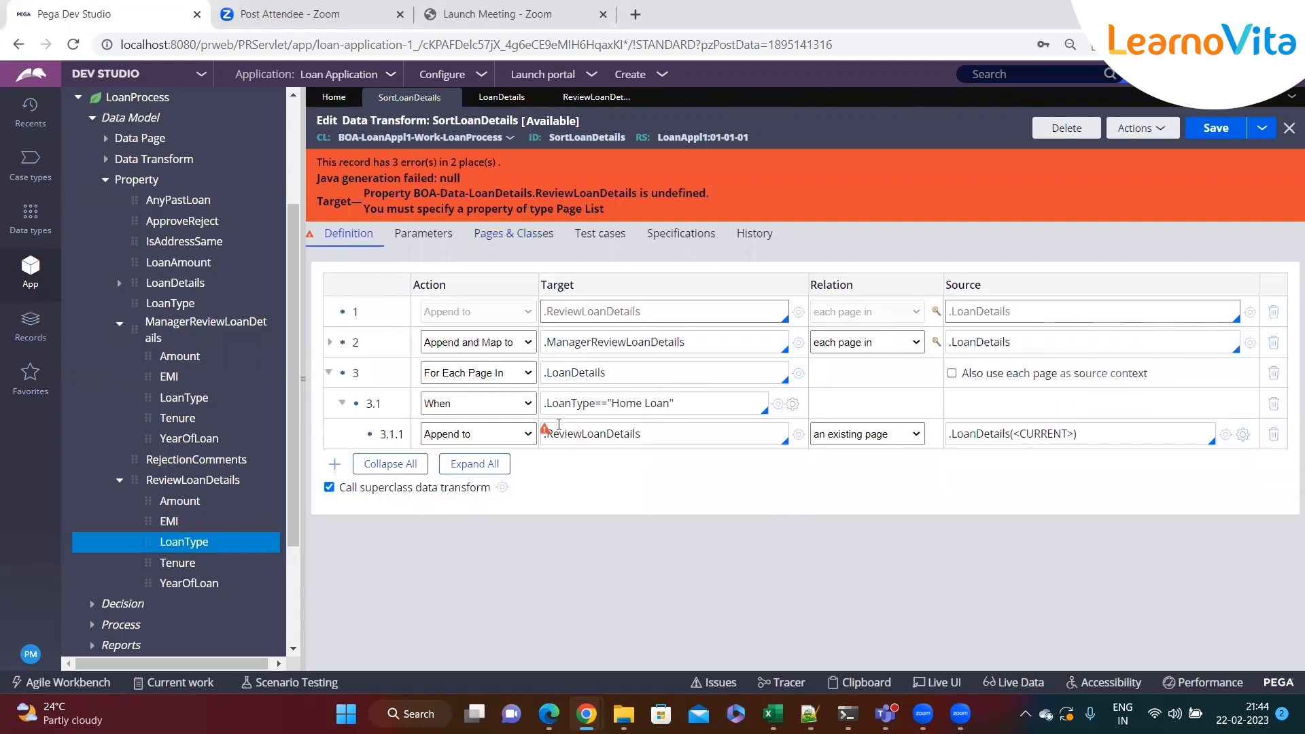
{"action": "key", "text": "ctrl+v"}
{"action": "key", "text": "ctrl+s"}
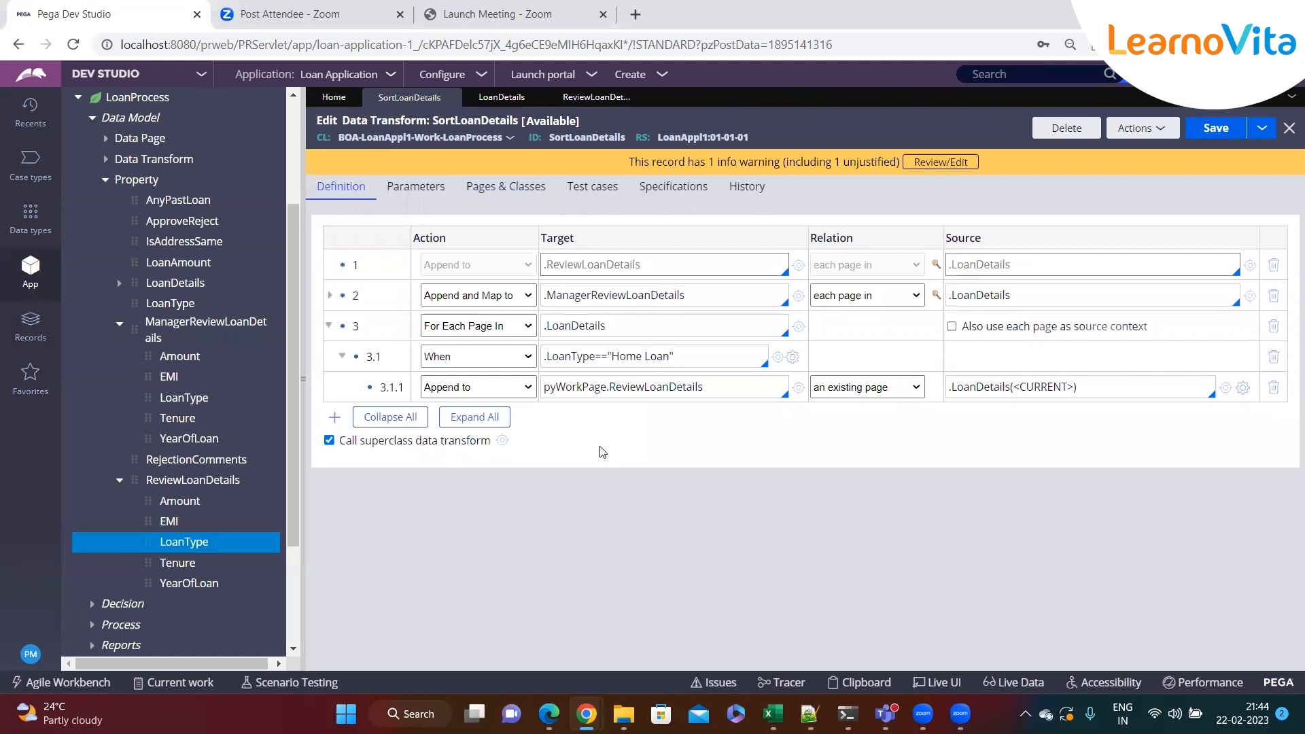
Compare step 3.1.1's target with the pyWorkPage class listed in Pages & Classes
{"action": "double_click", "coordinate": [570, 386]}
{"action": "left_click", "coordinate": [527, 196]}
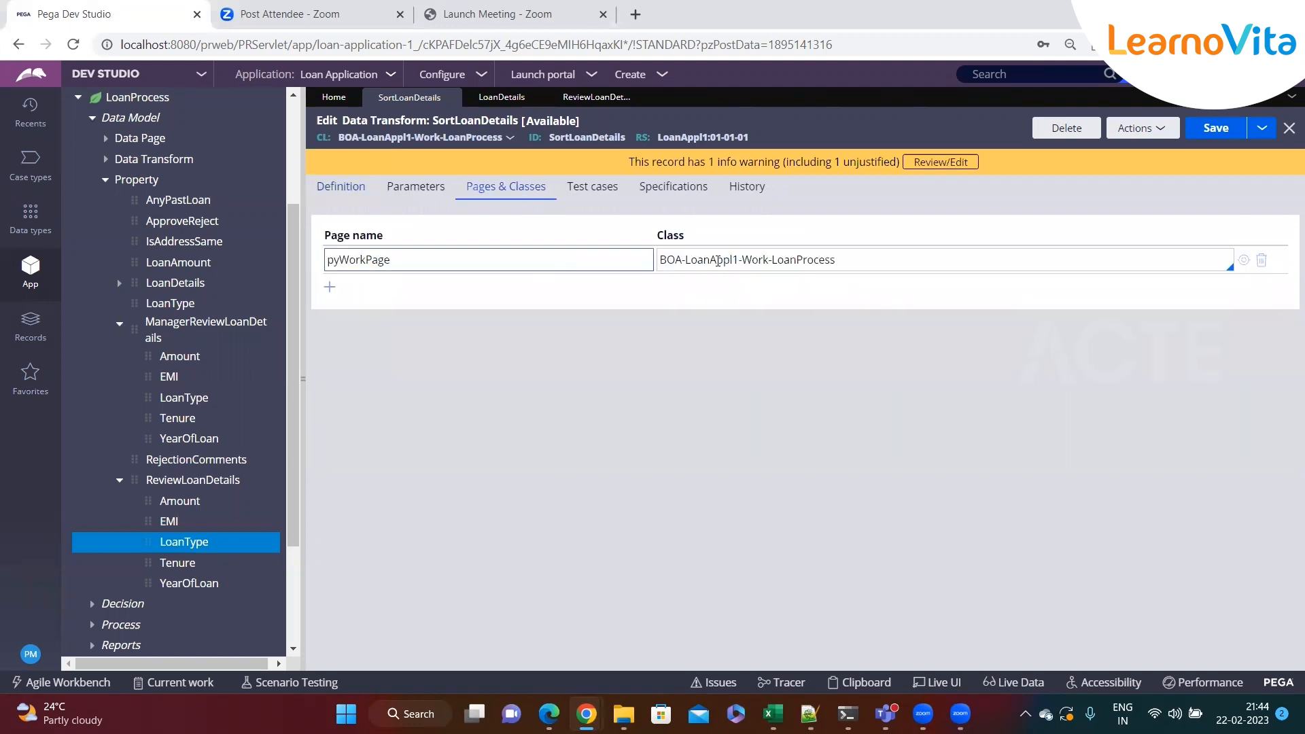
{"action": "left_click_drag", "start_coordinate": [845, 261], "coordinate": [656, 262]}
{"action": "left_click", "coordinate": [387, 234]}
{"action": "left_click", "coordinate": [345, 192]}
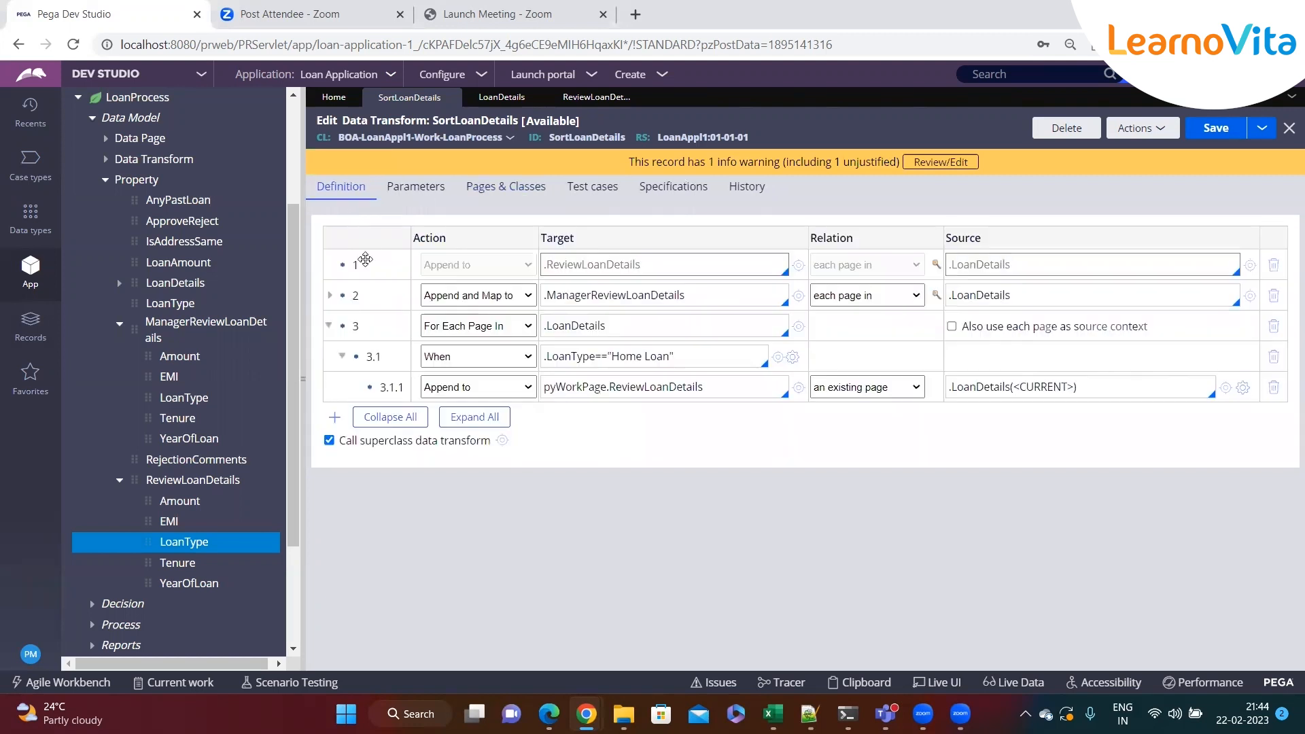
{"action": "double_click", "coordinate": [647, 387]}
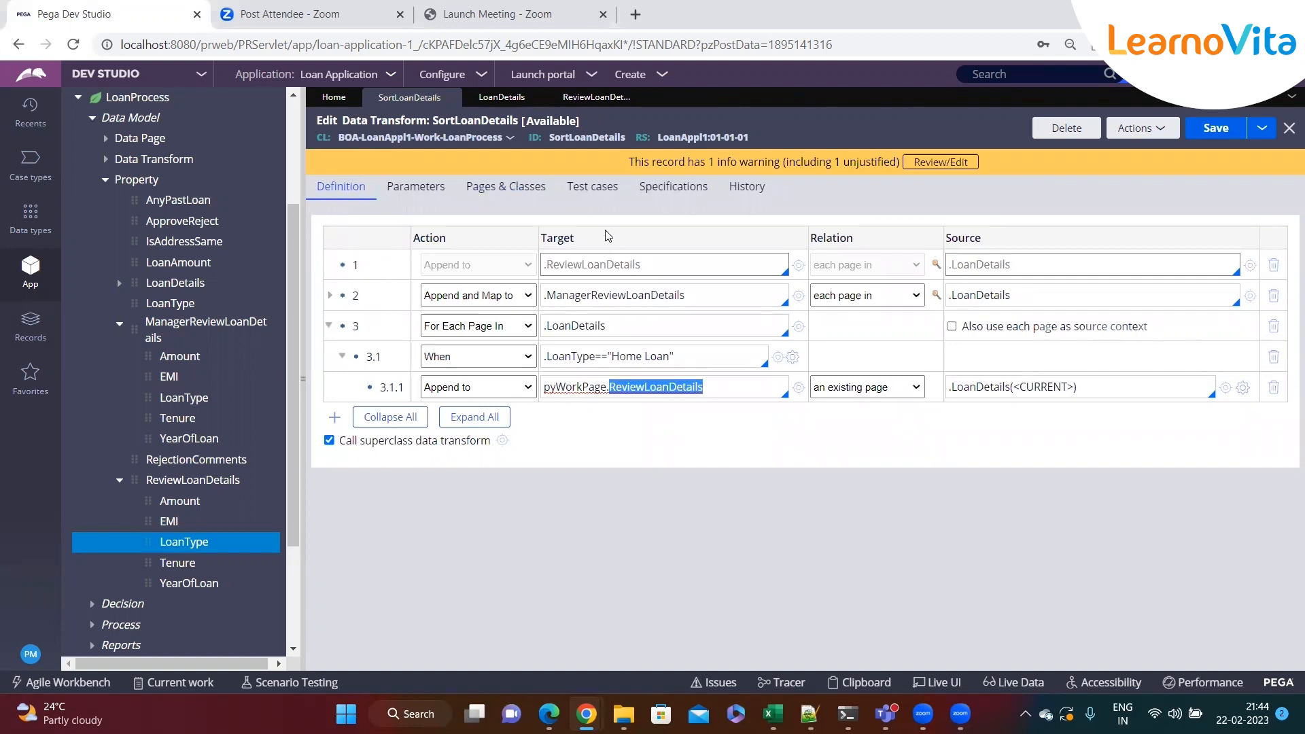
{"action": "left_click", "coordinate": [505, 187]}
{"action": "left_click_drag", "start_coordinate": [846, 261], "coordinate": [660, 262]}
{"action": "left_click", "coordinate": [350, 196]}
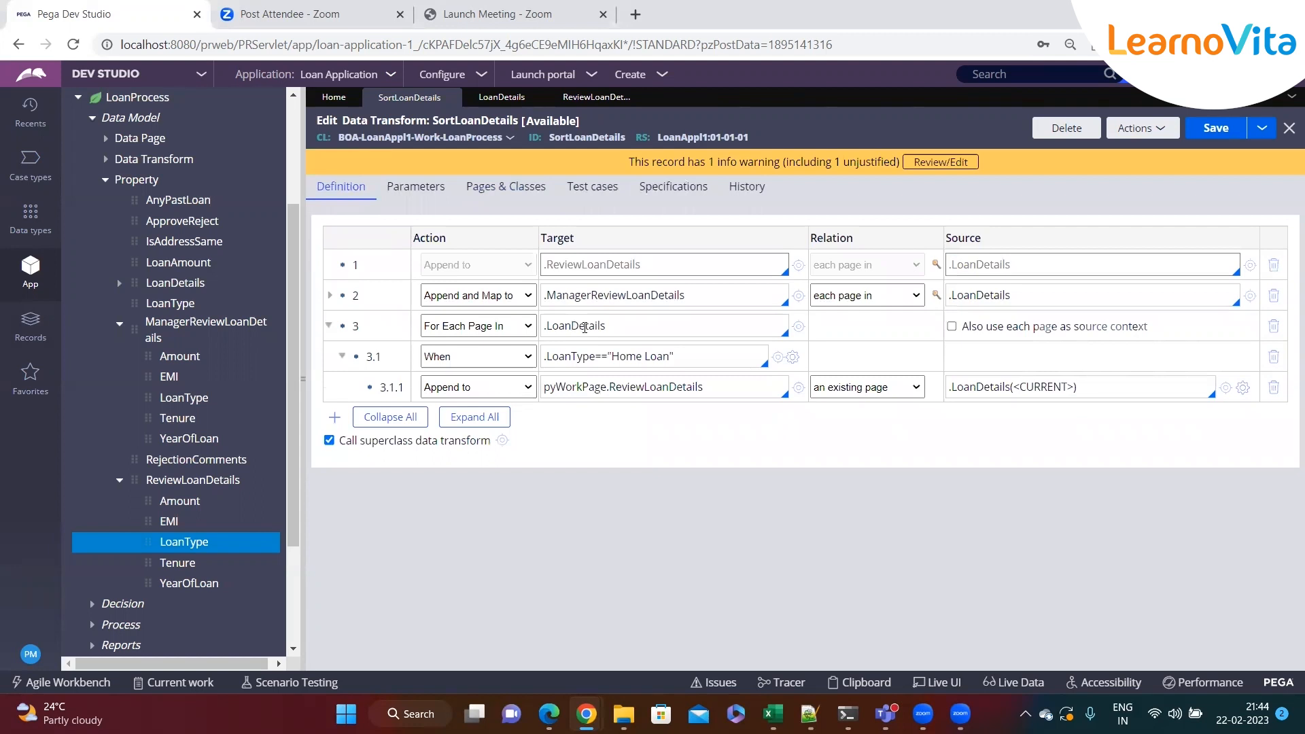
Set step 3.1.1's relation to each page in, shorten its source to .LoanDetails, and save the data transform
{"action": "left_click", "coordinate": [624, 321]}
{"action": "left_click", "coordinate": [607, 489]}
{"action": "left_click", "coordinate": [858, 387]}
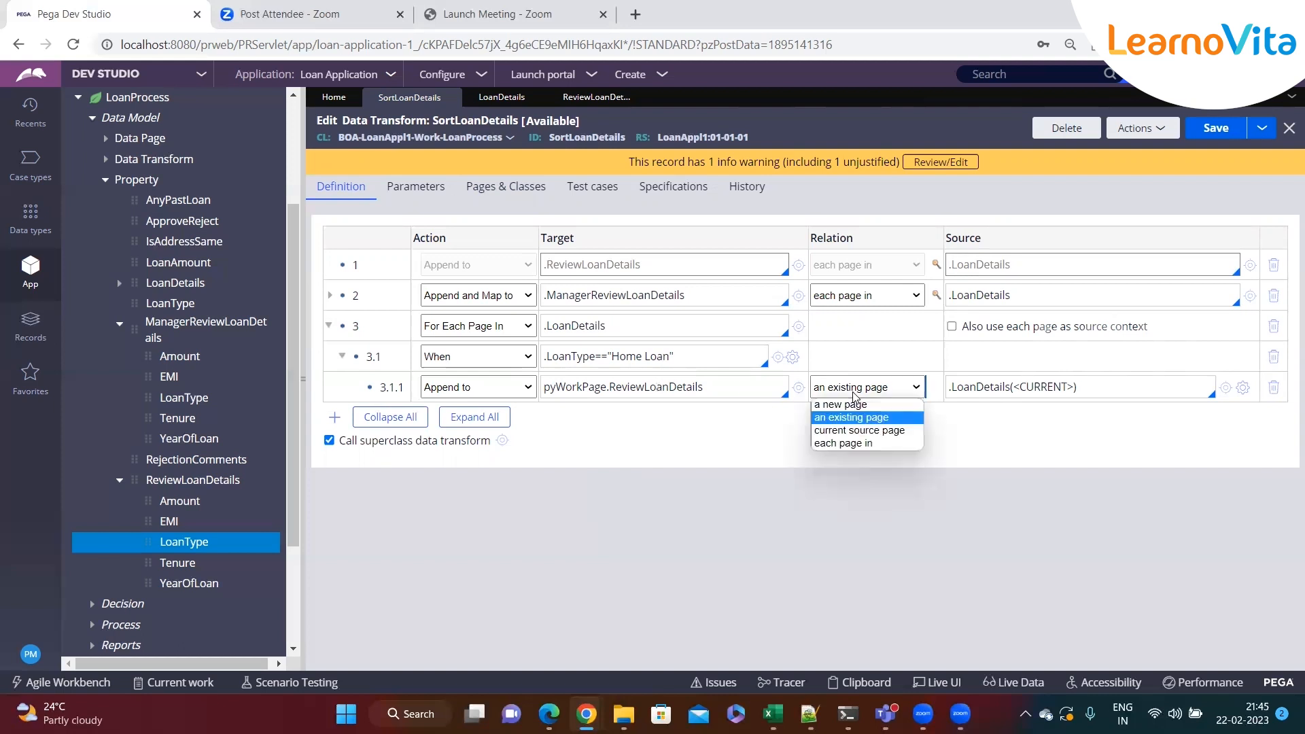
{"action": "left_click", "coordinate": [844, 443]}
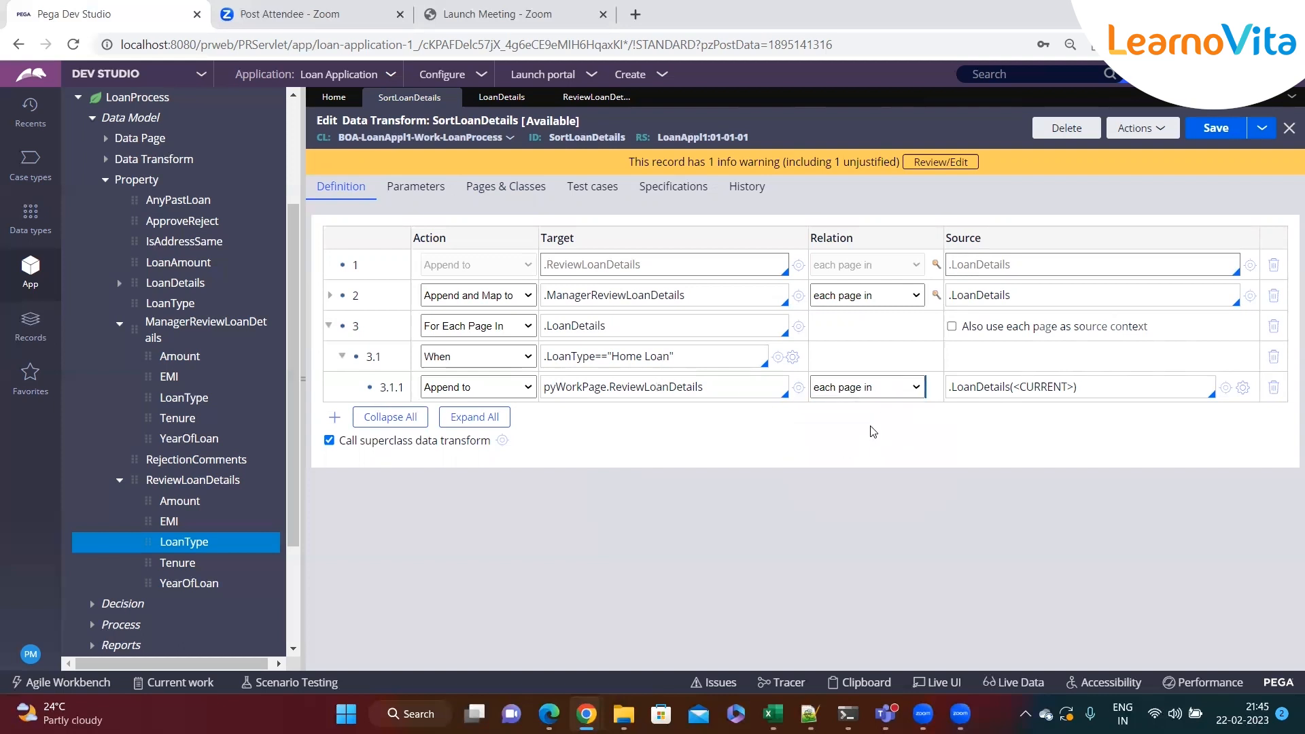
{"action": "left_click", "coordinate": [1102, 389]}
{"action": "key", "text": "BackSpace"}
{"action": "key", "text": "BackSpace"}
{"action": "key", "text": "BackSpace"}
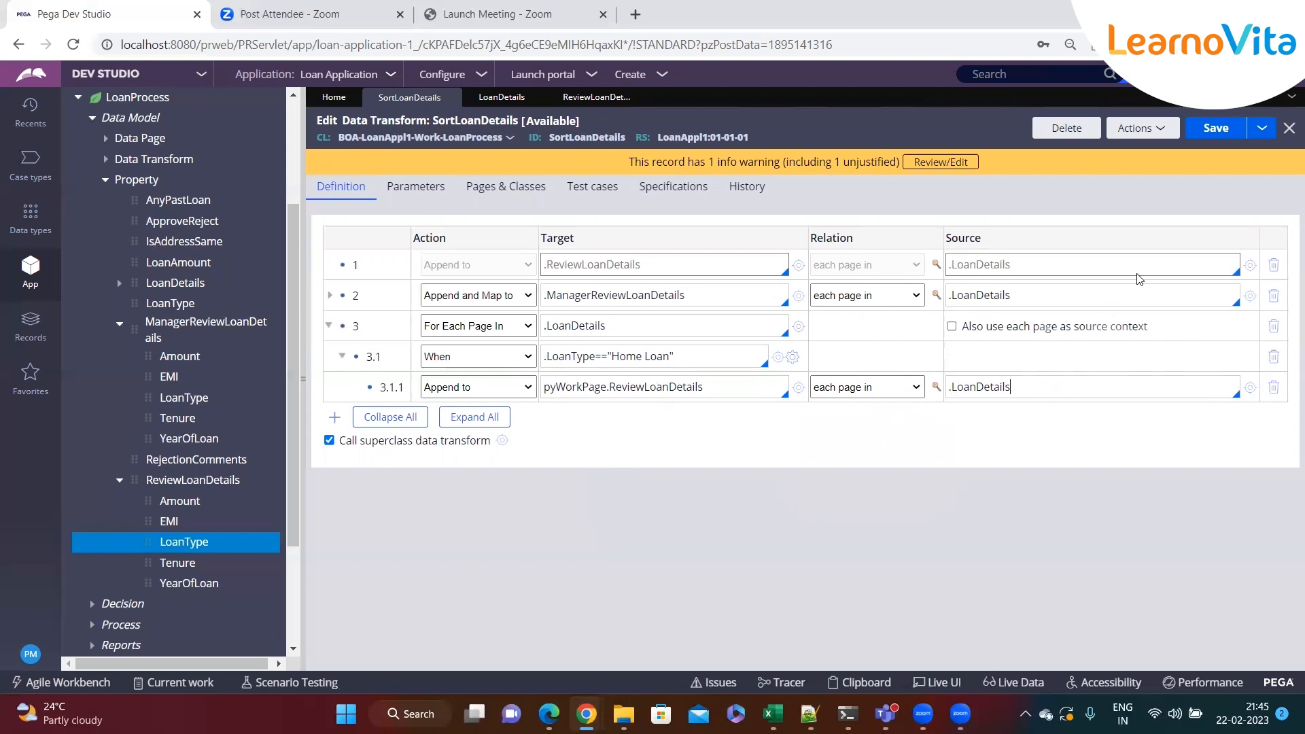
{"action": "left_click", "coordinate": [1215, 128]}
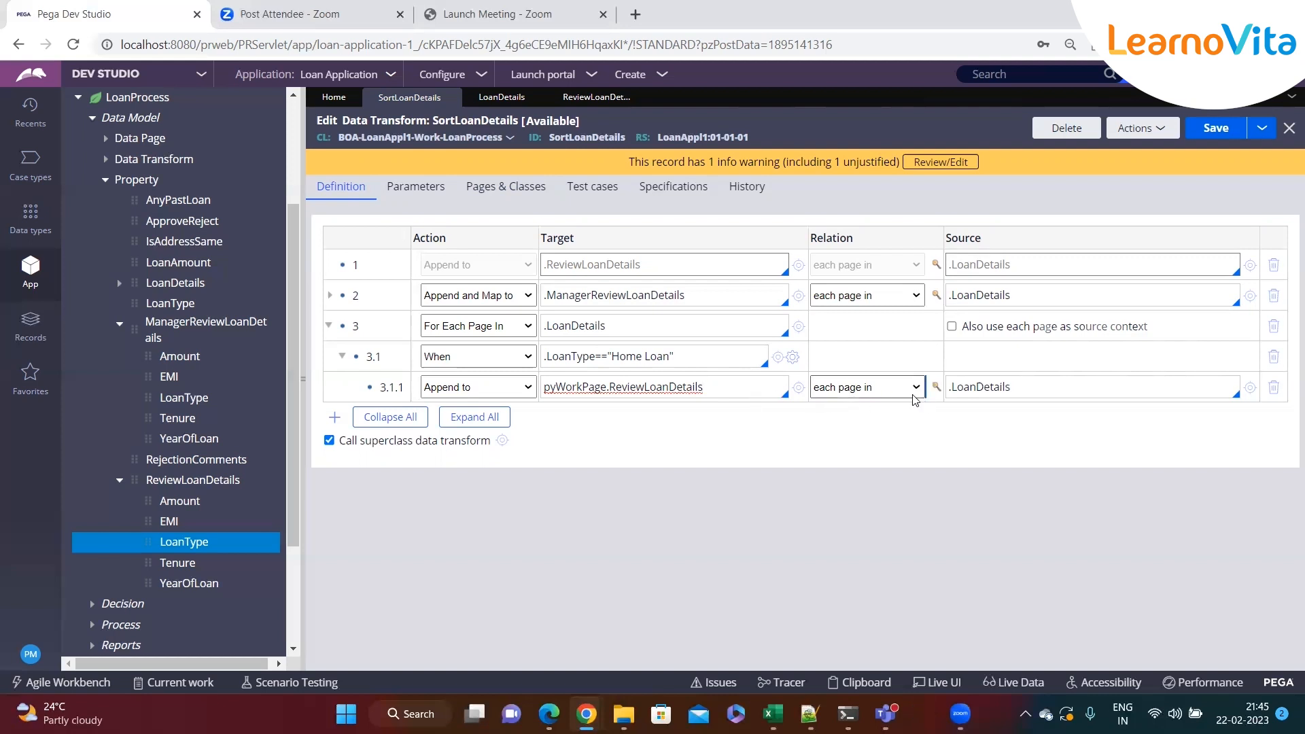
Examine the target and source values of step 3.1.1 in the data transform
{"action": "left_click", "coordinate": [1047, 386]}
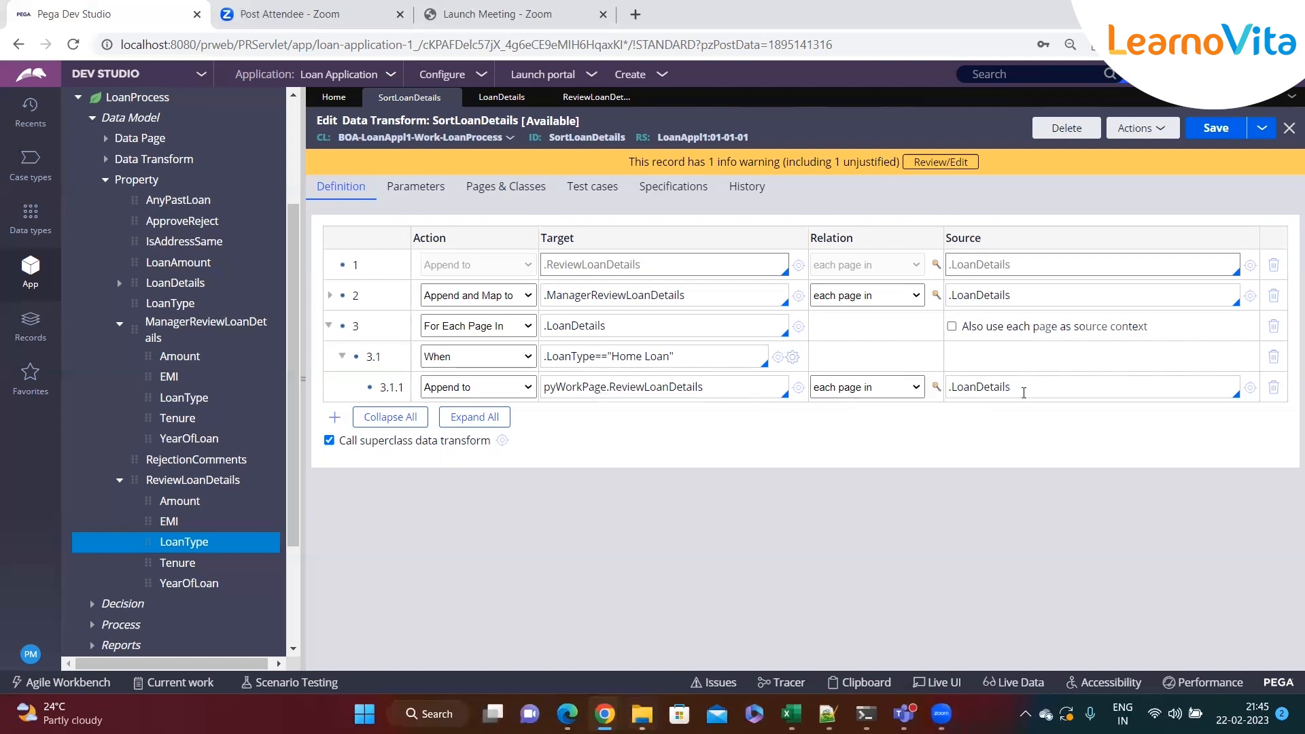
{"action": "left_click", "coordinate": [720, 390]}
{"action": "left_click_drag", "start_coordinate": [720, 389], "coordinate": [556, 388]}
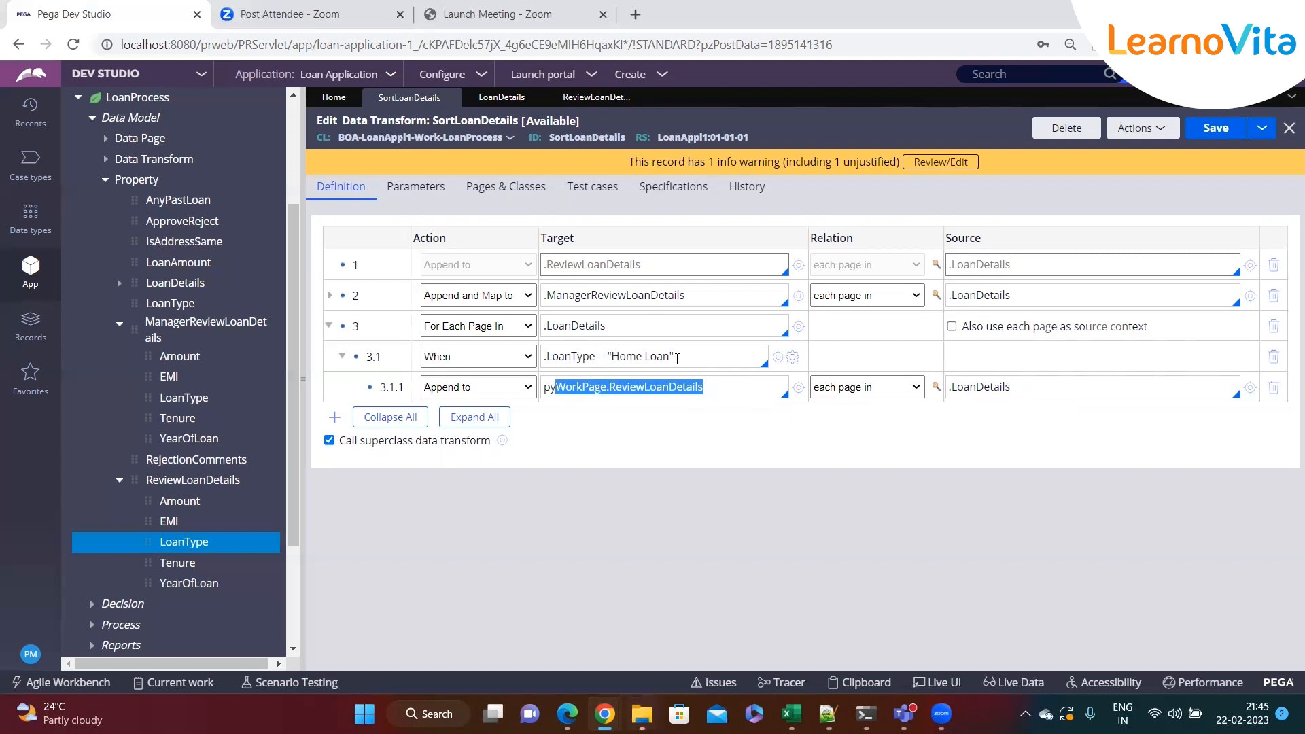
{"action": "left_click", "coordinate": [1068, 386]}
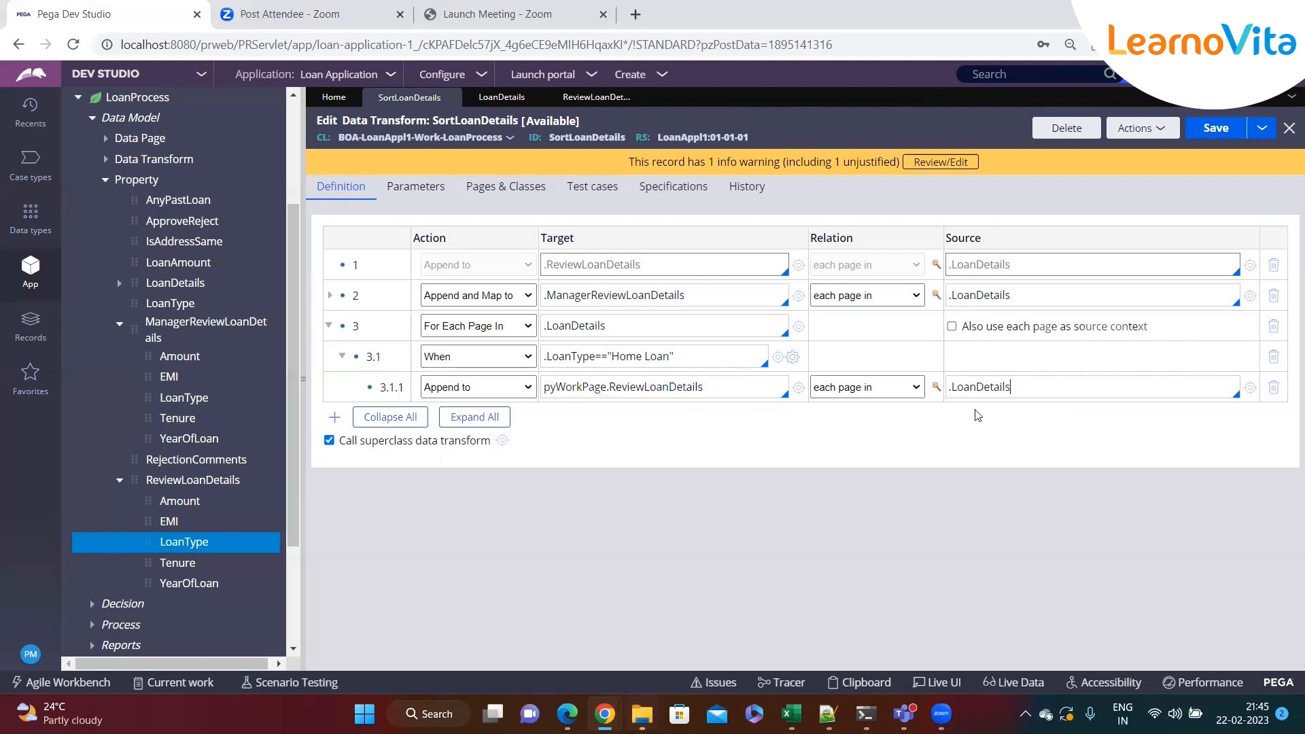
{"action": "double_click", "coordinate": [956, 391]}
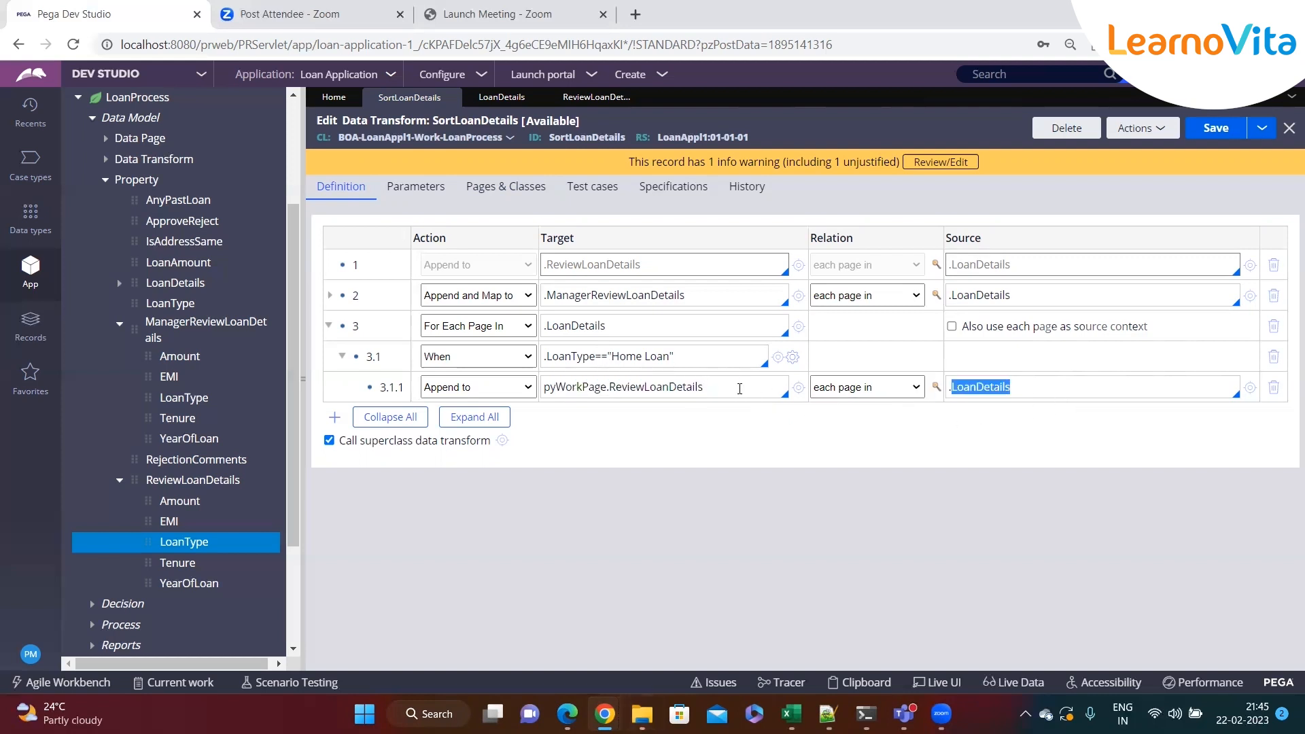
{"action": "double_click", "coordinate": [721, 388]}
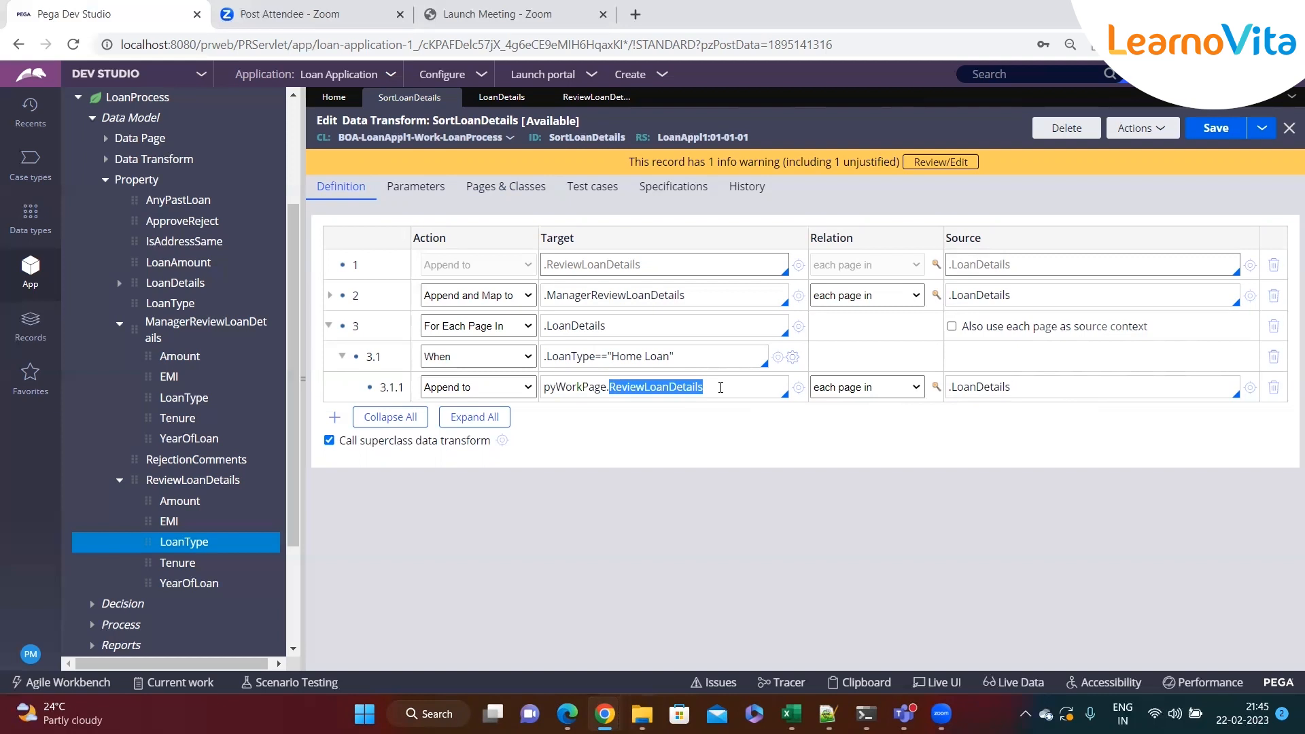
{"action": "left_click", "coordinate": [1198, 136]}
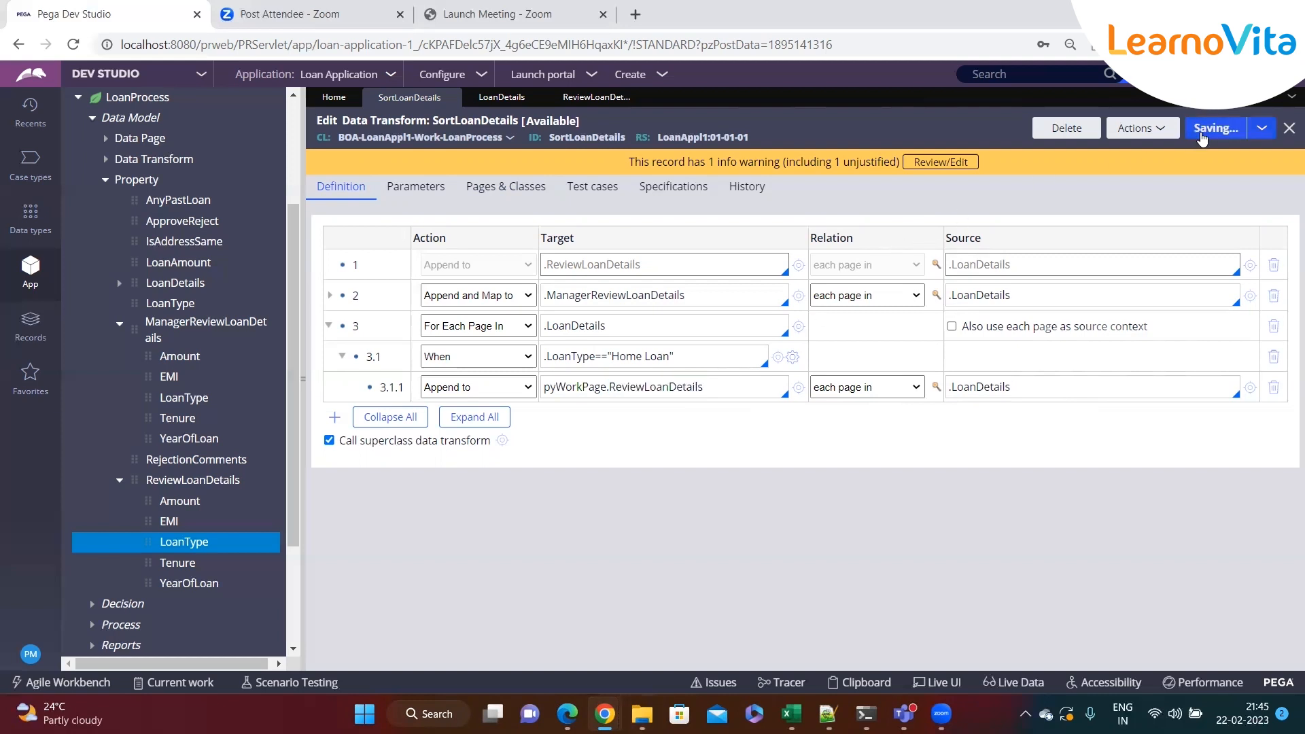
Create a new Loan Process case and advance past the Enter Personal Details screen
{"action": "left_click", "coordinate": [663, 75]}
{"action": "mouse_move", "coordinate": [768, 91]}
{"action": "left_click", "coordinate": [840, 110]}
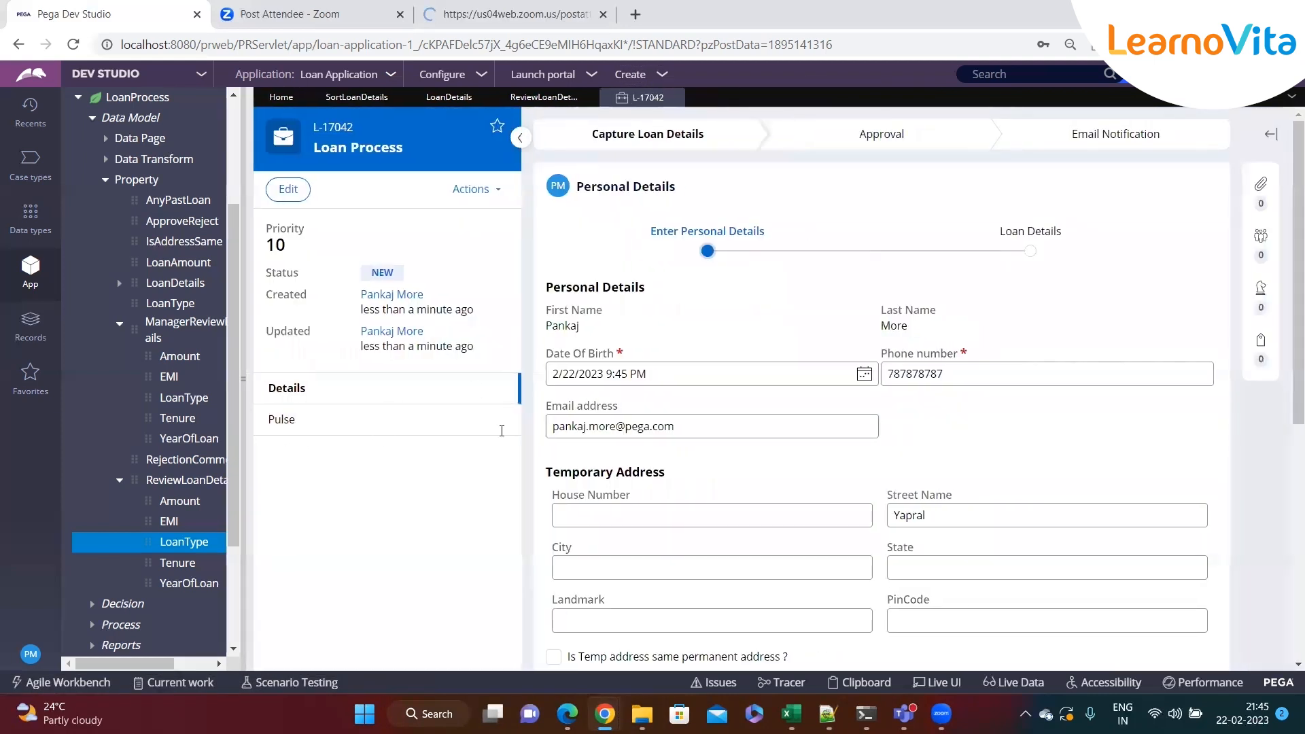
{"action": "scroll", "coordinate": [1037, 562], "scroll_direction": "down", "scroll_amount": 6}
{"action": "left_click", "coordinate": [1190, 579]}
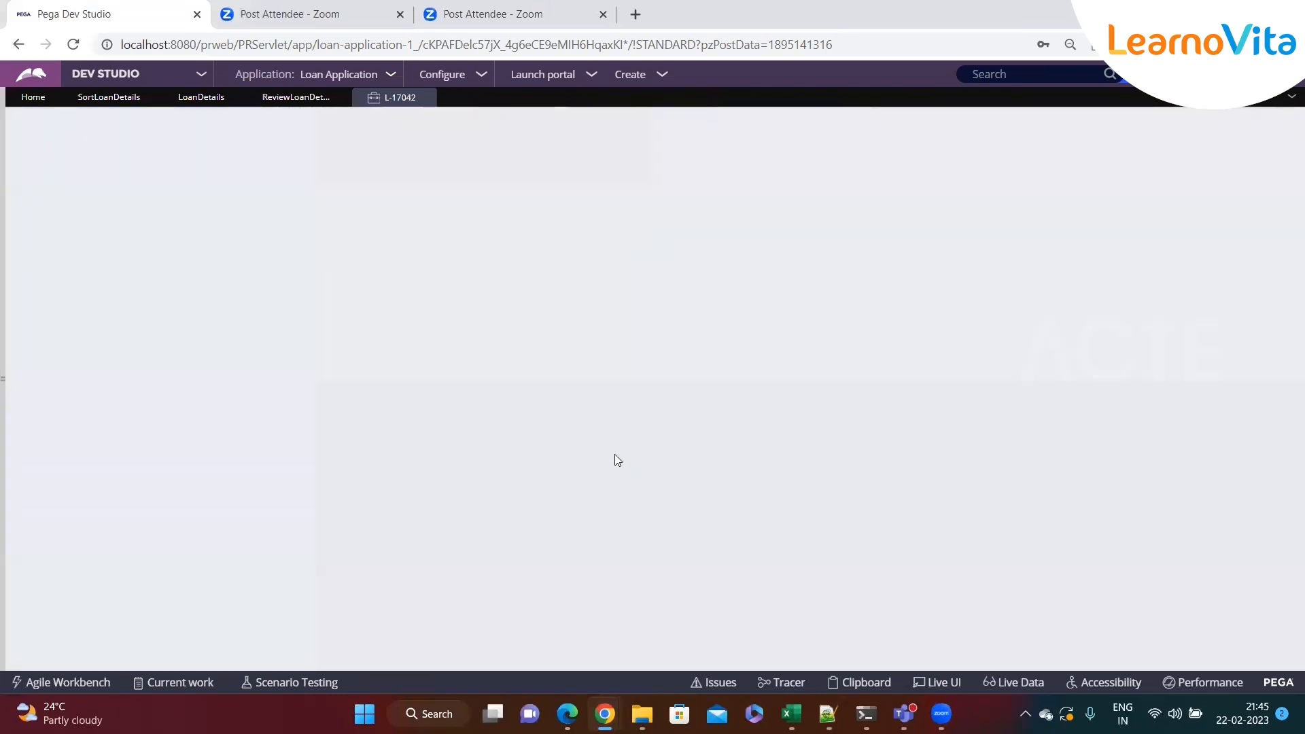
Choose Education Loan as loan type, enter 34 as loan amount, and tick Do you have any loan?
{"action": "left_click", "coordinate": [454, 307]}
{"action": "left_click", "coordinate": [405, 335]}
{"action": "left_click", "coordinate": [397, 348]}
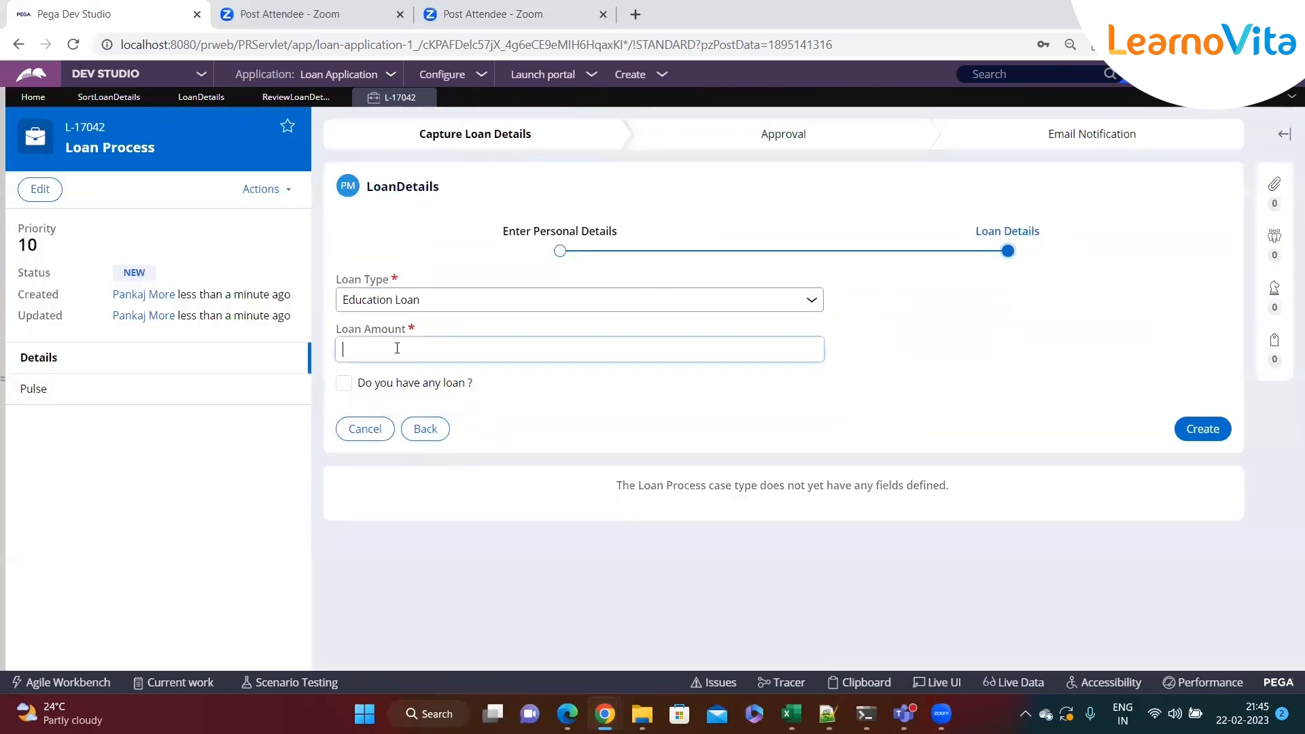
{"action": "type", "text": "34"}
{"action": "left_click", "coordinate": [358, 383]}
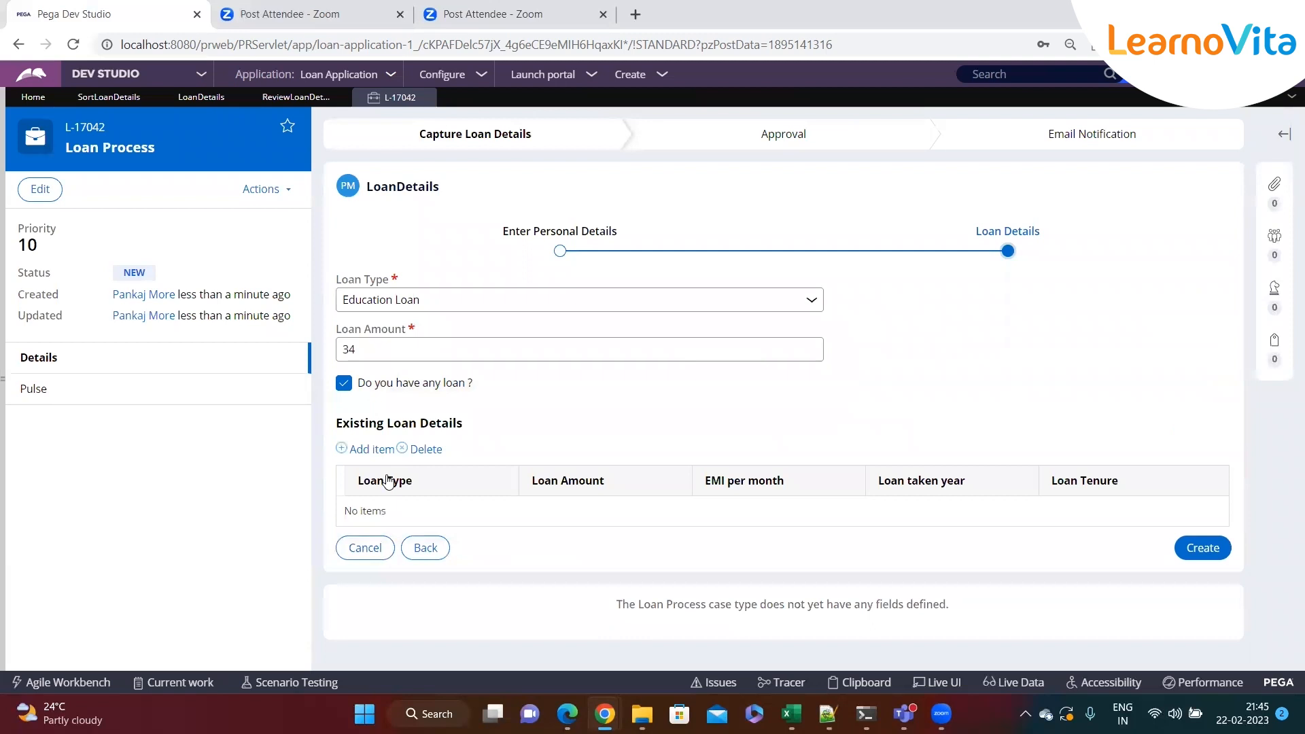
Add an existing loan row: Education Loan, amount dsf, EMI sdf, year sf, tenure sdfsf
{"action": "left_click", "coordinate": [372, 449]}
{"action": "left_click", "coordinate": [435, 516]}
{"action": "left_click", "coordinate": [422, 551]}
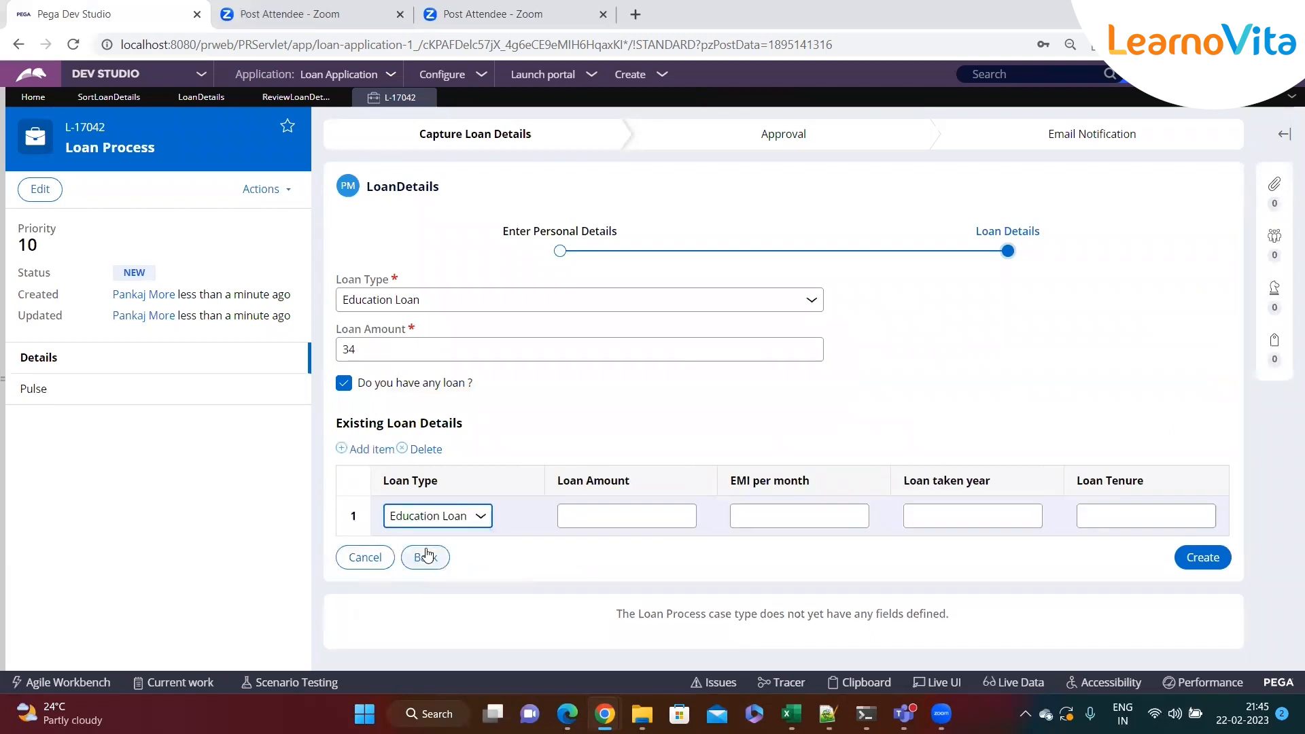
{"action": "left_click", "coordinate": [563, 517]}
{"action": "type", "text": "dsf"}
{"action": "left_click", "coordinate": [736, 516]}
{"action": "type", "text": "sdf"}
{"action": "left_click", "coordinate": [914, 517]}
{"action": "type", "text": "sf"}
{"action": "left_click", "coordinate": [1079, 519]}
{"action": "type", "text": "sdfsf"}
Add a second row: Home Loan, amount 234, EMI sdfs, year sdfsf
{"action": "left_click", "coordinate": [372, 449]}
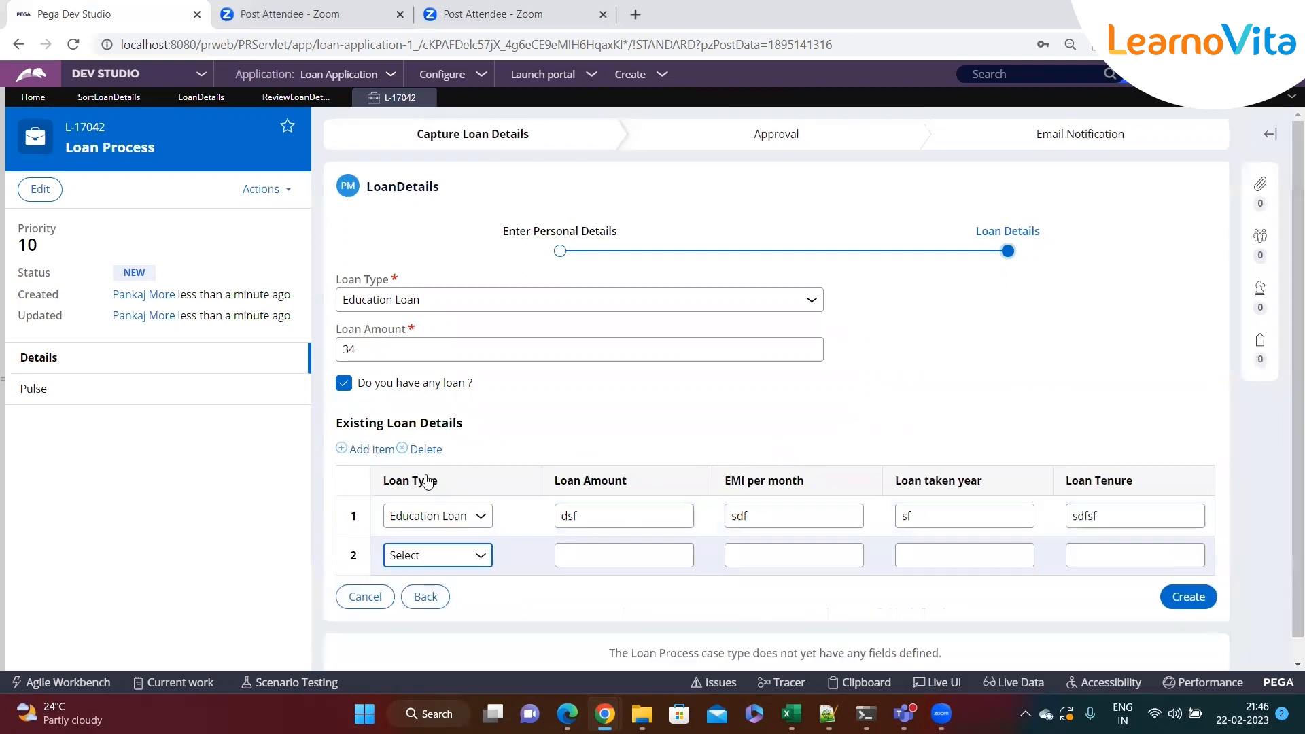
{"action": "left_click", "coordinate": [438, 532]}
{"action": "left_click", "coordinate": [422, 600]}
{"action": "left_click", "coordinate": [604, 523]}
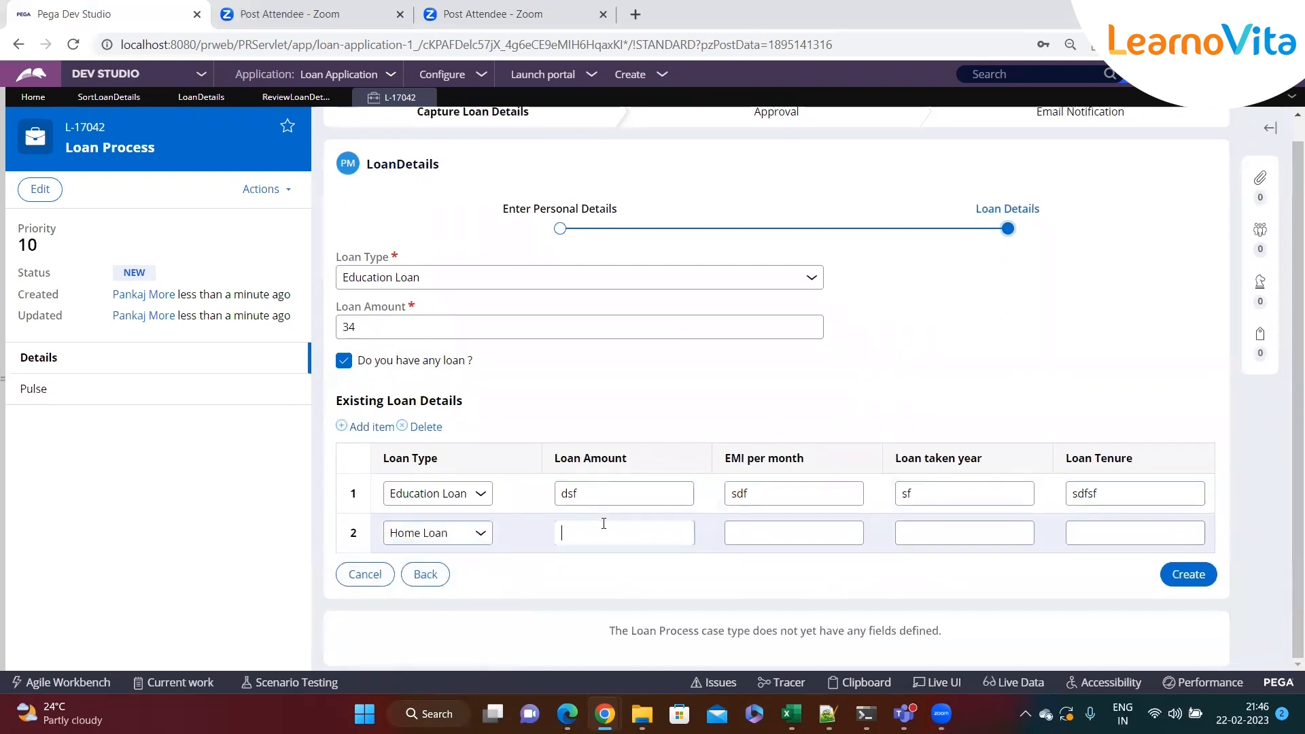
{"action": "type", "text": "234"}
{"action": "left_click", "coordinate": [815, 533]}
{"action": "type", "text": "sdfs"}
{"action": "left_click", "coordinate": [1002, 538]}
{"action": "type", "text": "sdfsf"}
{"action": "key", "text": "Tab"}
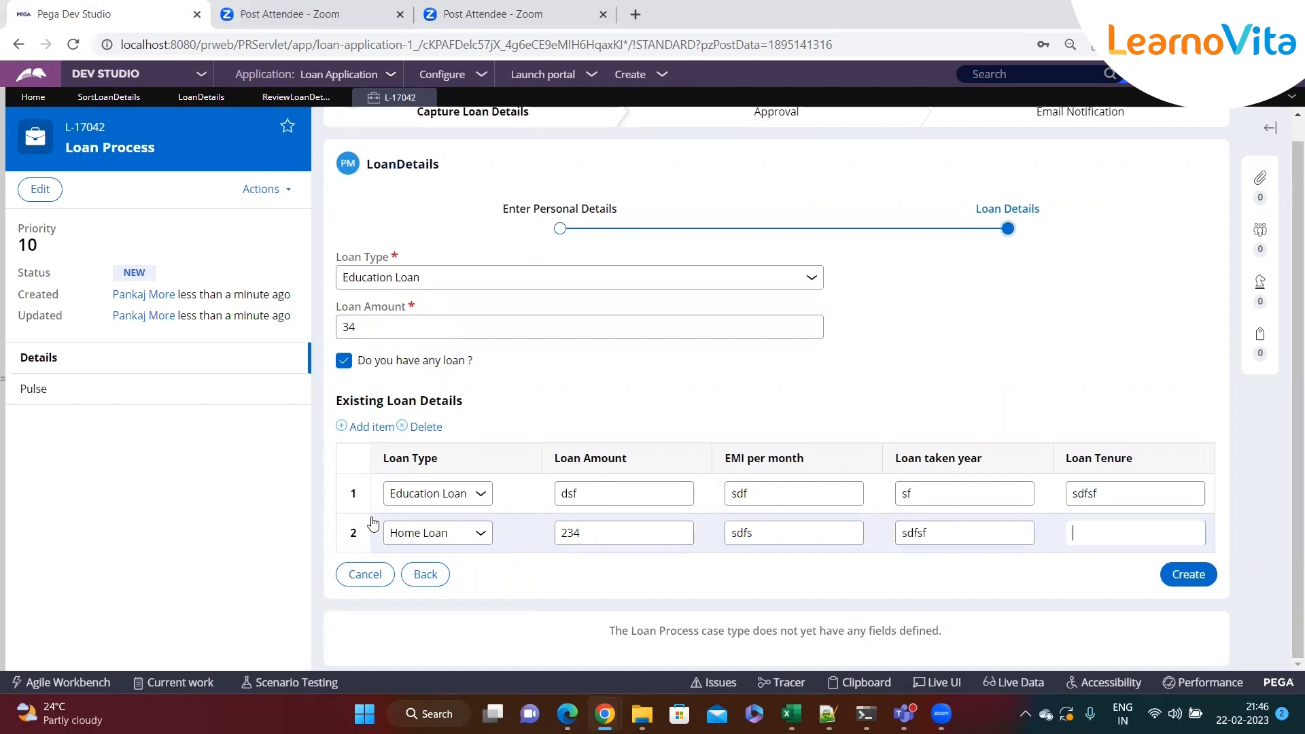
Add a third row: Personal Loan, amount 4234, EMI 23424, year 234234
{"action": "left_click", "coordinate": [373, 426]}
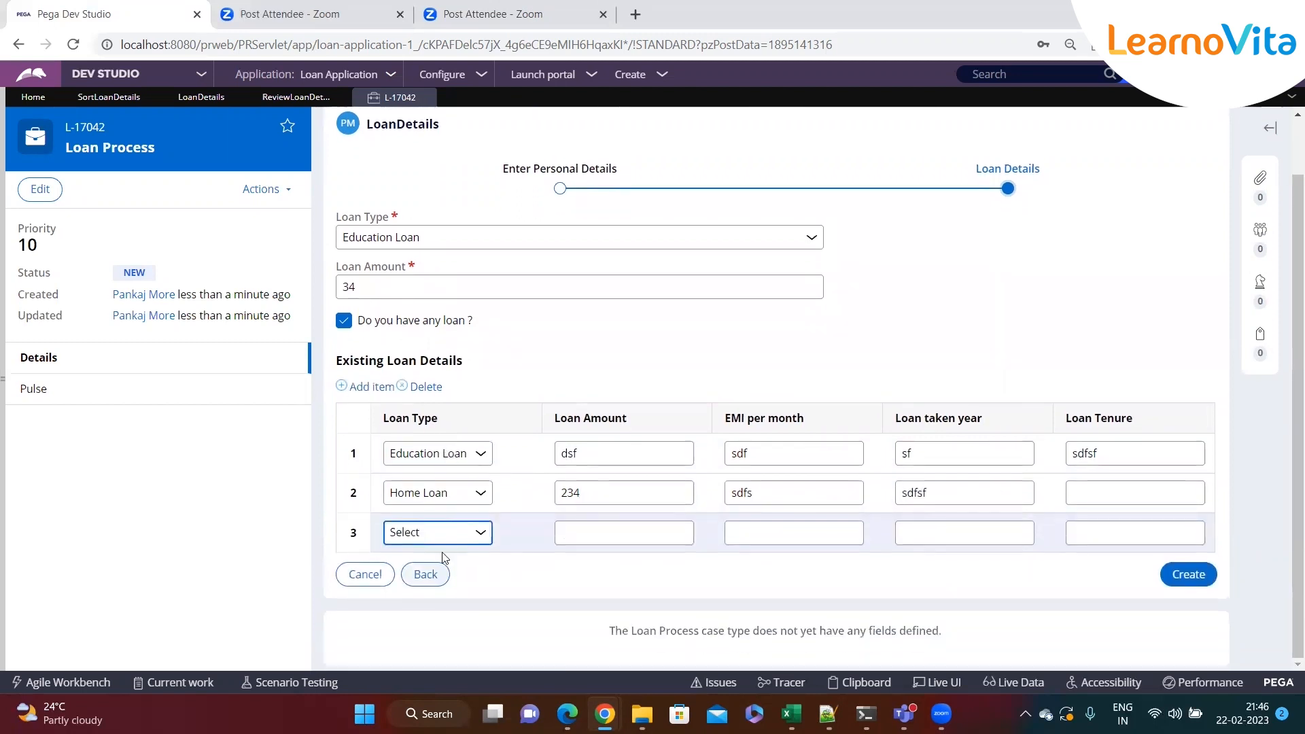
{"action": "left_click", "coordinate": [438, 532]}
{"action": "left_click", "coordinate": [428, 585]}
{"action": "left_click", "coordinate": [602, 537]}
{"action": "type", "text": "4234"}
{"action": "left_click", "coordinate": [818, 532]}
{"action": "type", "text": "23424"}
{"action": "left_click", "coordinate": [990, 532]}
{"action": "type", "text": "234234"}
{"action": "left_click", "coordinate": [1101, 531]}
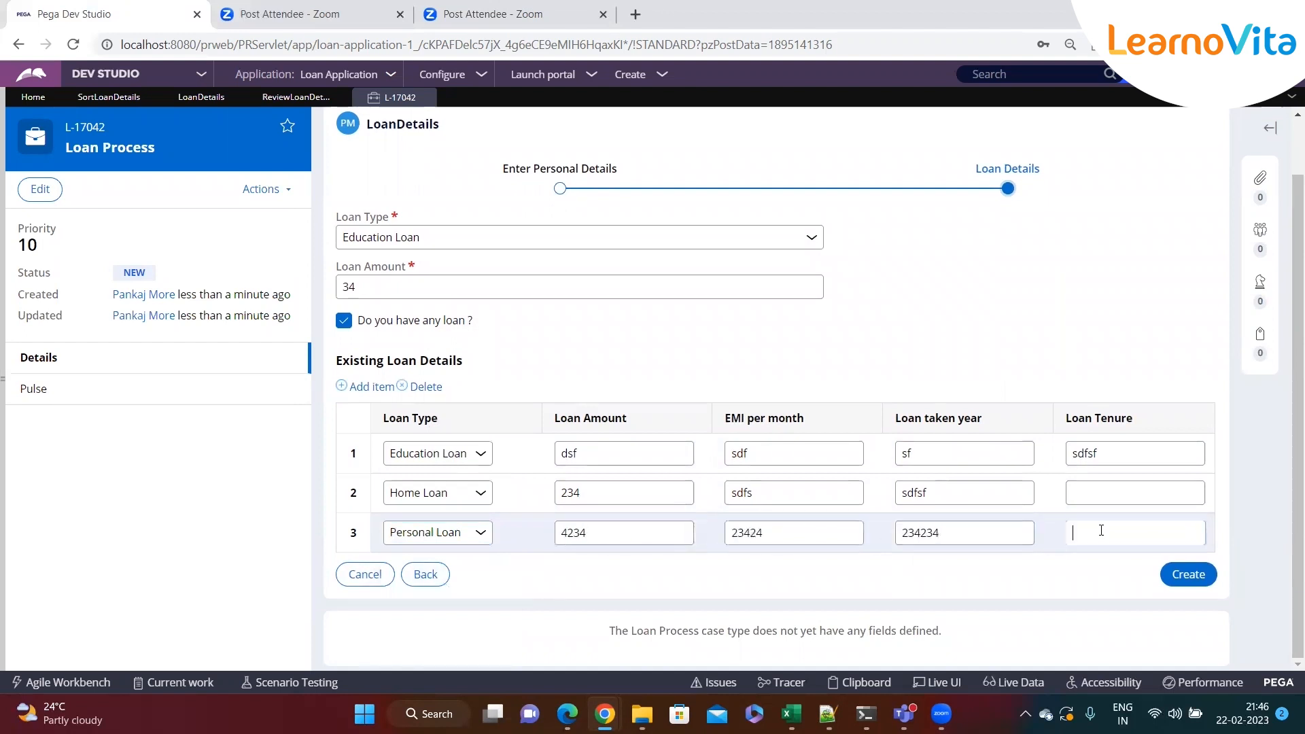
Enter loan tenures 435 for the Home Loan row and 345345 for the Personal Loan row
{"action": "left_click", "coordinate": [1082, 494]}
{"action": "type", "text": "435"}
{"action": "left_click", "coordinate": [1083, 526]}
{"action": "type", "text": "345345"}
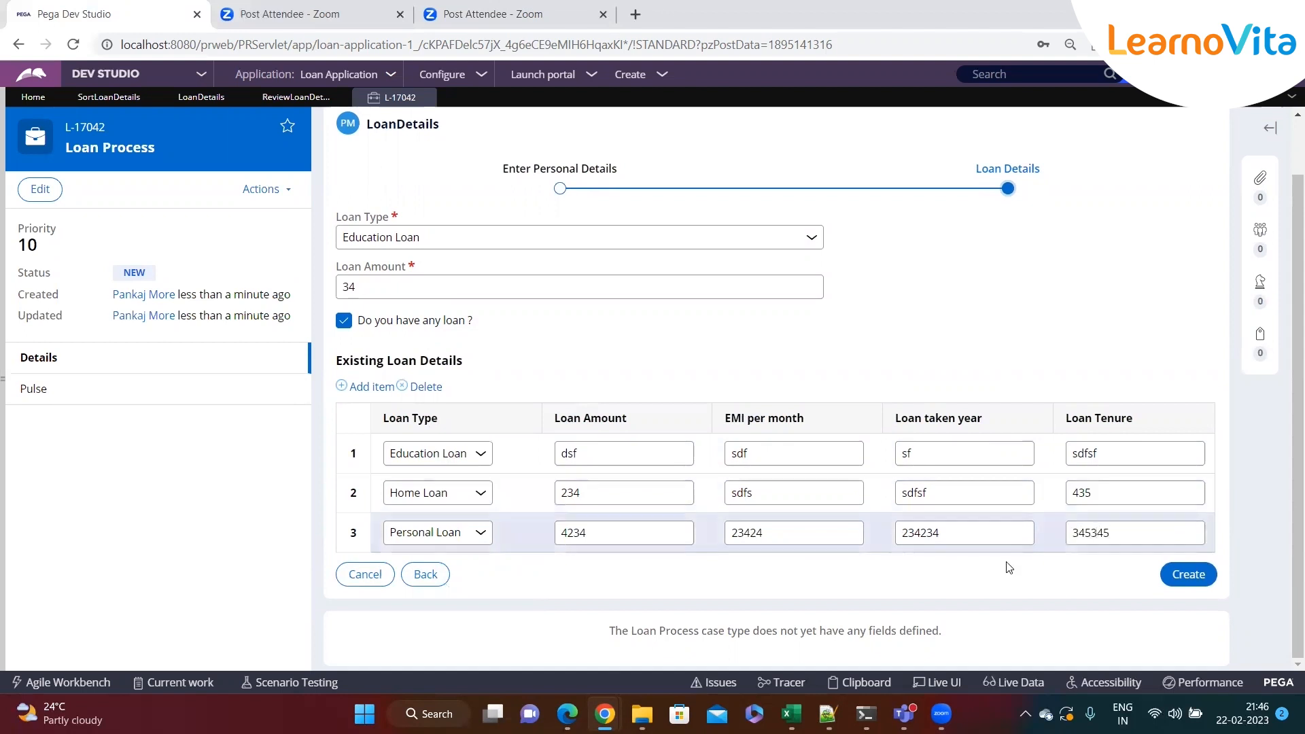
Add a fourth row: Home Loan with amount 324, EMI 345, year 345, tenure 345
{"action": "left_click", "coordinate": [371, 387]}
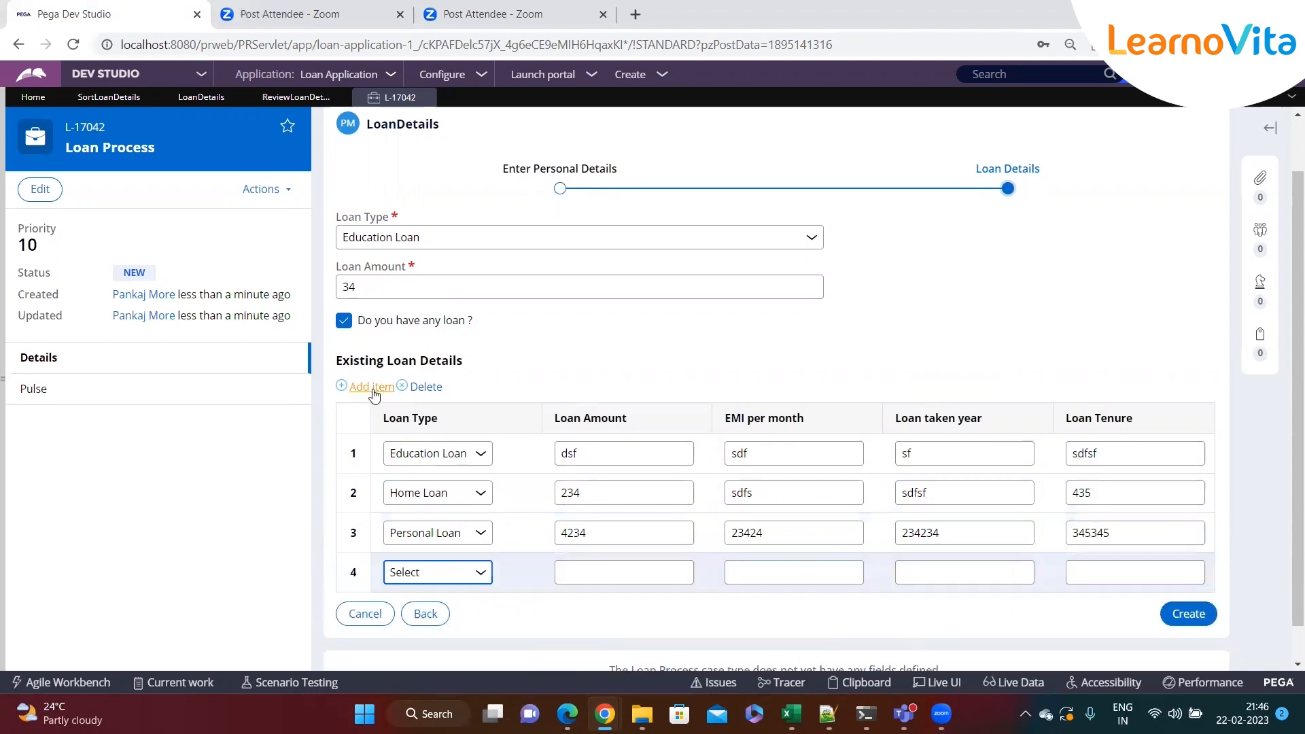
{"action": "left_click", "coordinate": [405, 573]}
{"action": "left_click", "coordinate": [422, 635]}
{"action": "left_click", "coordinate": [593, 571]}
{"action": "type", "text": "324"}
{"action": "left_click", "coordinate": [787, 573]}
{"action": "type", "text": "345"}
{"action": "left_click", "coordinate": [947, 573]}
{"action": "type", "text": "345"}
{"action": "left_click", "coordinate": [1080, 573]}
{"action": "type", "text": "345"}
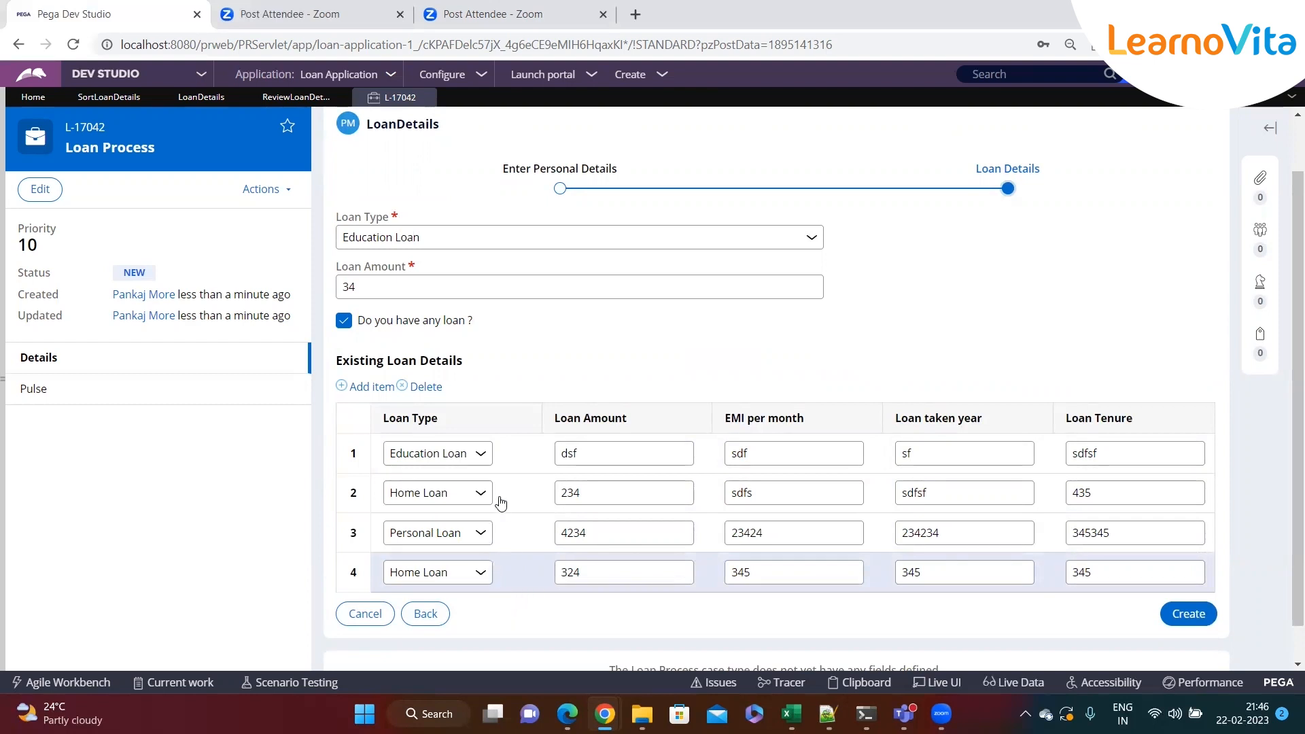
Create the case from the loan details and scroll to the review loan tables
{"action": "left_click", "coordinate": [1171, 616]}
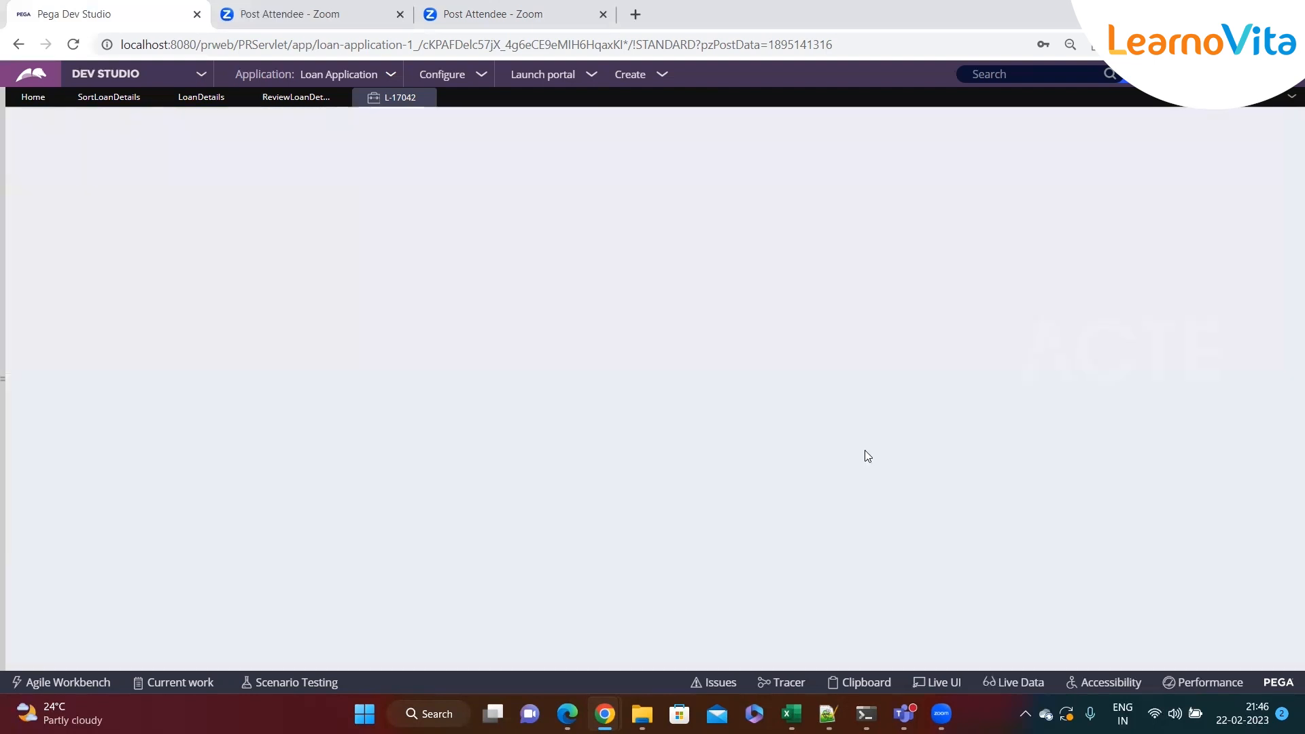
{"action": "left_click", "coordinate": [1205, 272]}
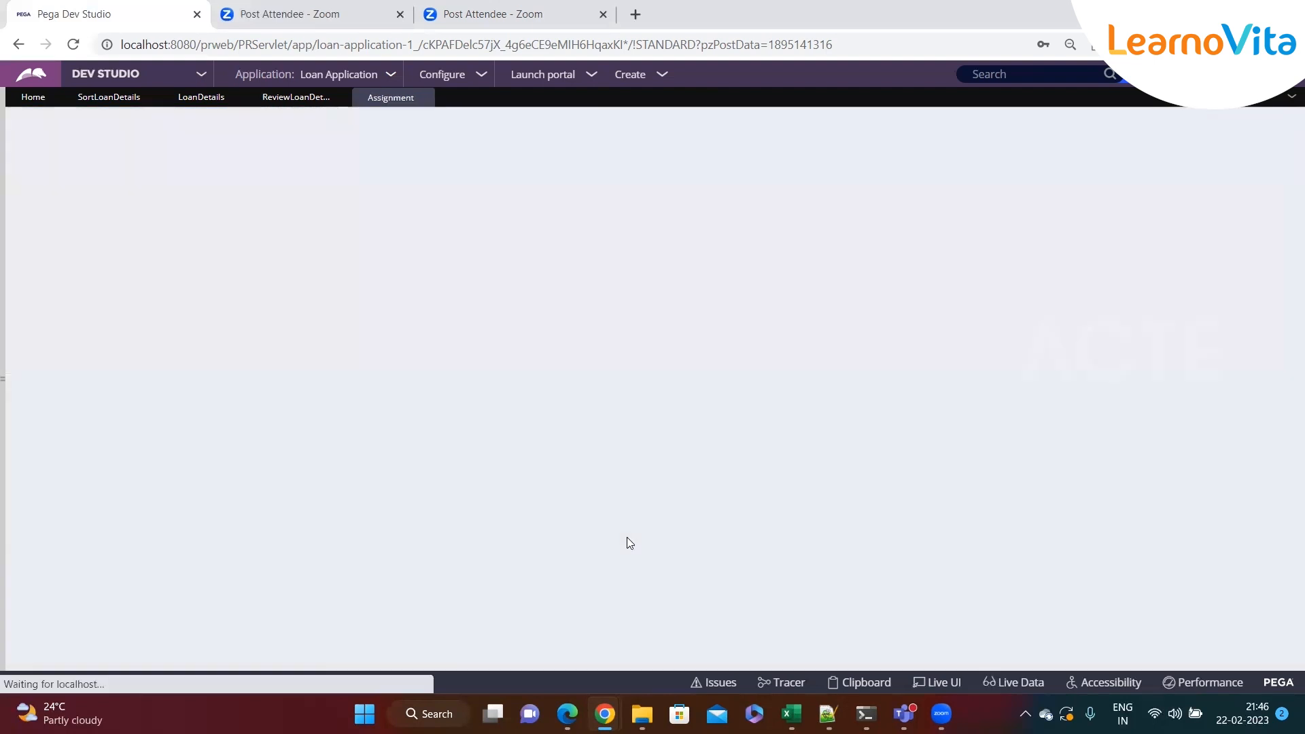
{"action": "scroll", "coordinate": [626, 542], "scroll_direction": "down", "scroll_amount": 4}
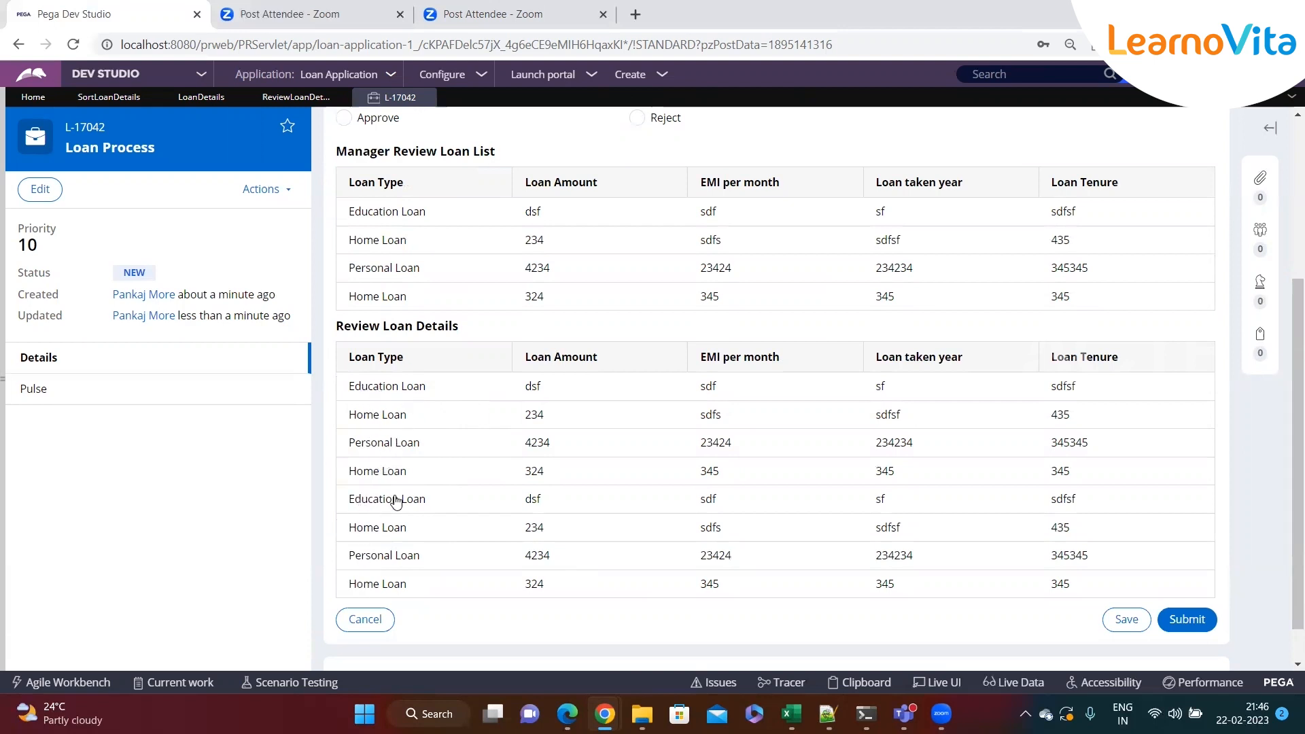
Compare the SortLoanDetails steps with the Review Loan Details table shown in the case
{"action": "left_click", "coordinate": [294, 97]}
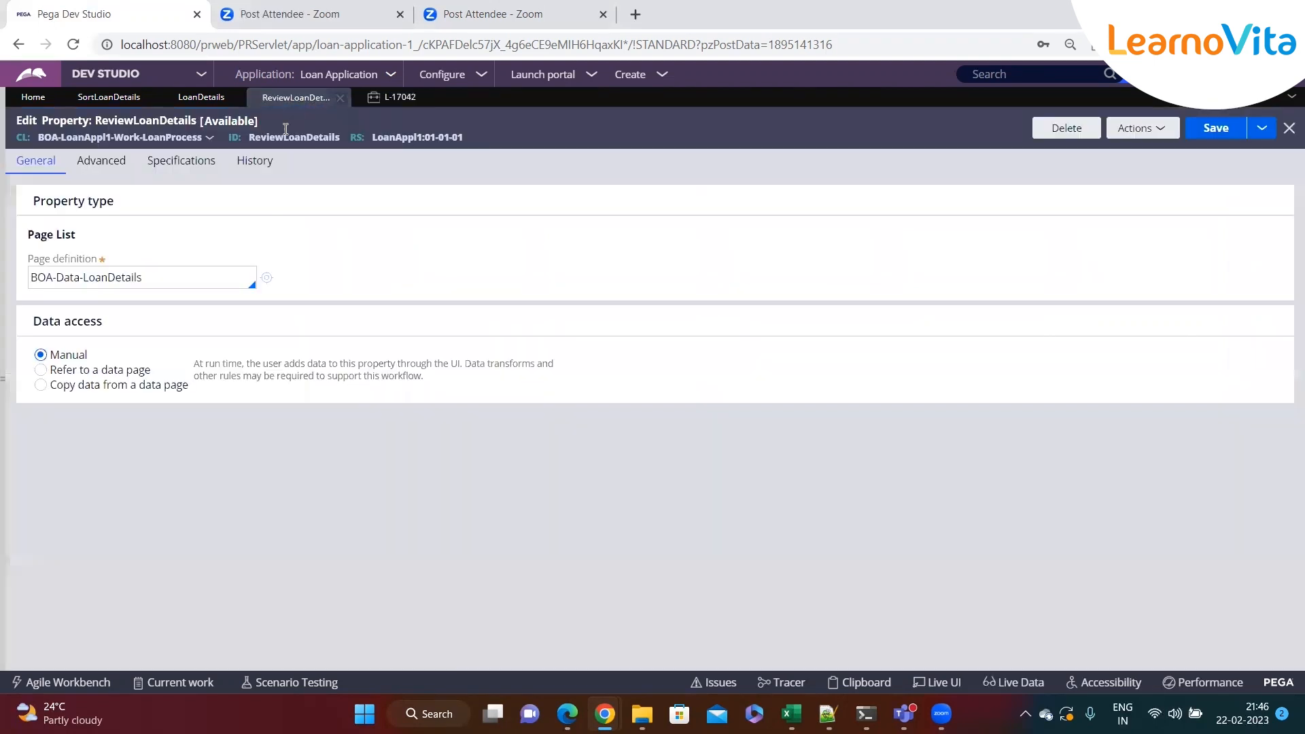
{"action": "left_click", "coordinate": [200, 97]}
{"action": "left_click", "coordinate": [109, 97]}
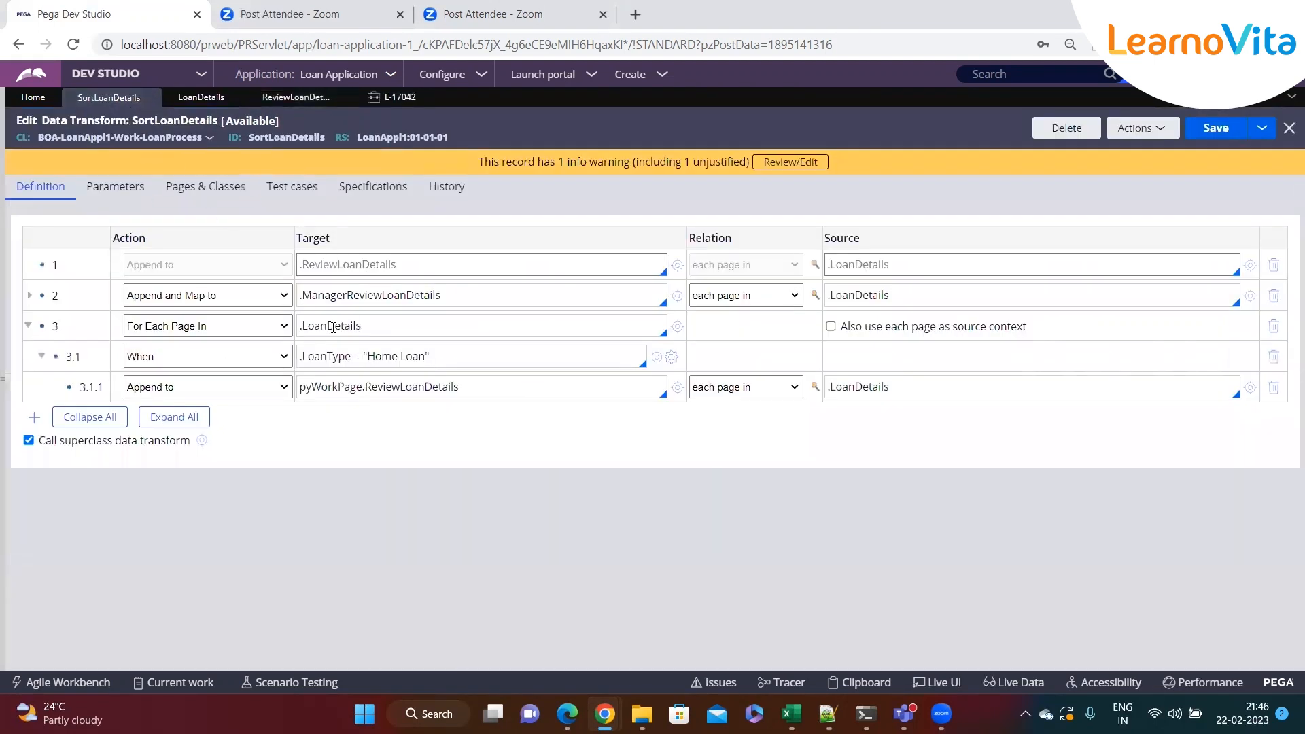
{"action": "left_click", "coordinate": [434, 351]}
{"action": "left_click", "coordinate": [522, 390]}
{"action": "left_click", "coordinate": [394, 96]}
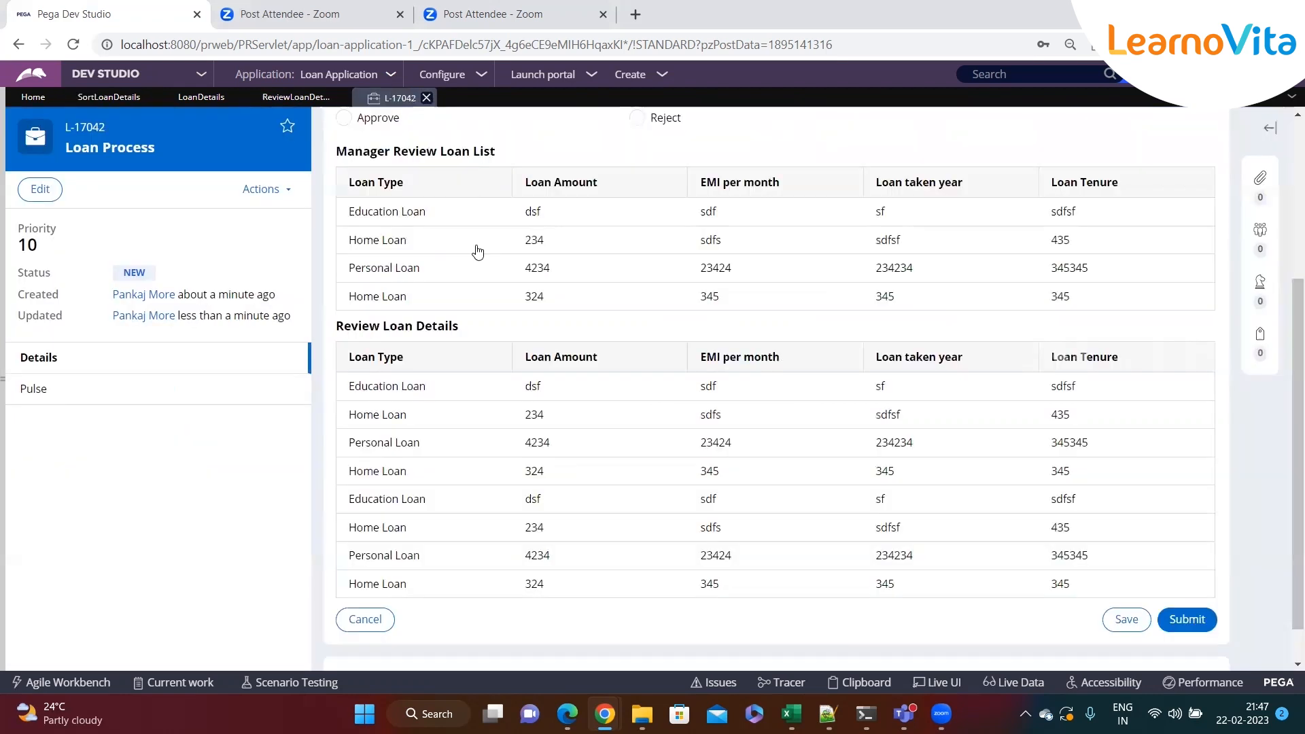
{"action": "scroll", "coordinate": [435, 380], "scroll_direction": "down", "scroll_amount": 1}
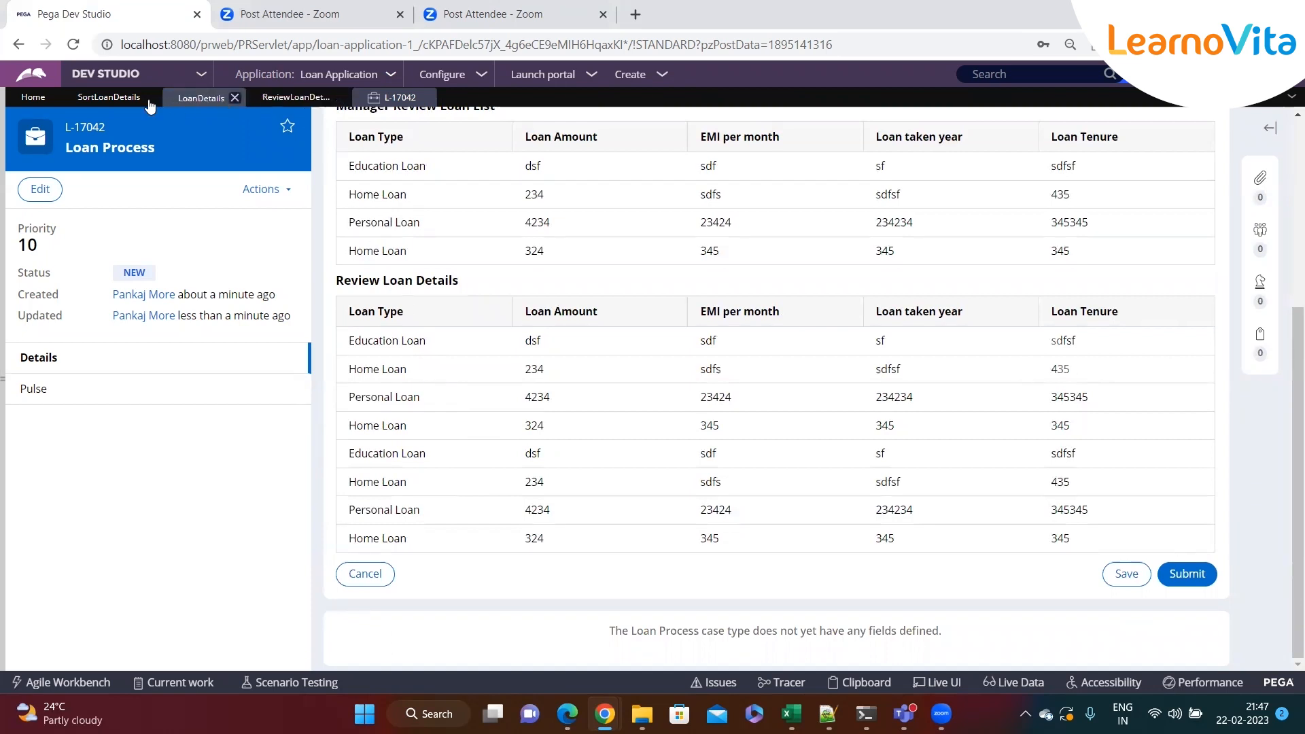
Set step 3.1.1's relation to an existing page and source to .LoanDetails(<CURRENT>), then save
{"action": "left_click", "coordinate": [111, 97]}
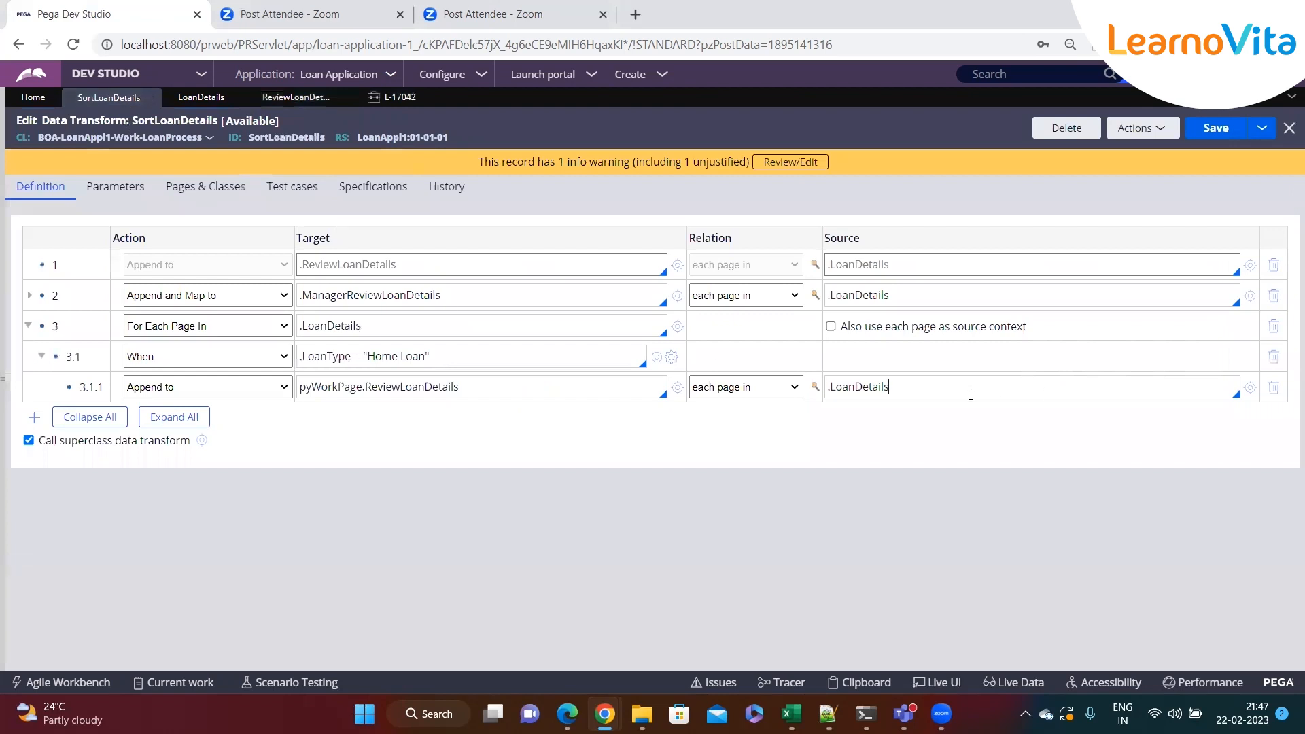
{"action": "left_click", "coordinate": [725, 393]}
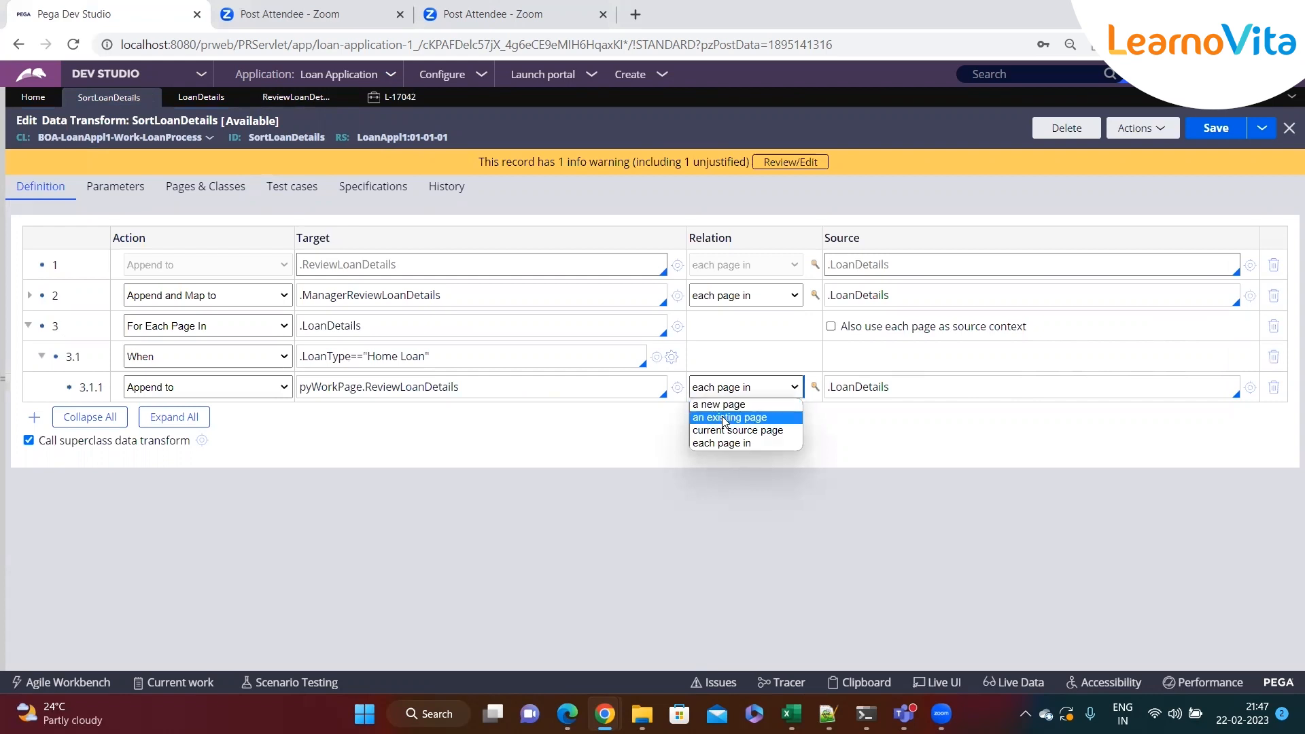
{"action": "left_click", "coordinate": [724, 418]}
{"action": "left_click", "coordinate": [905, 388]}
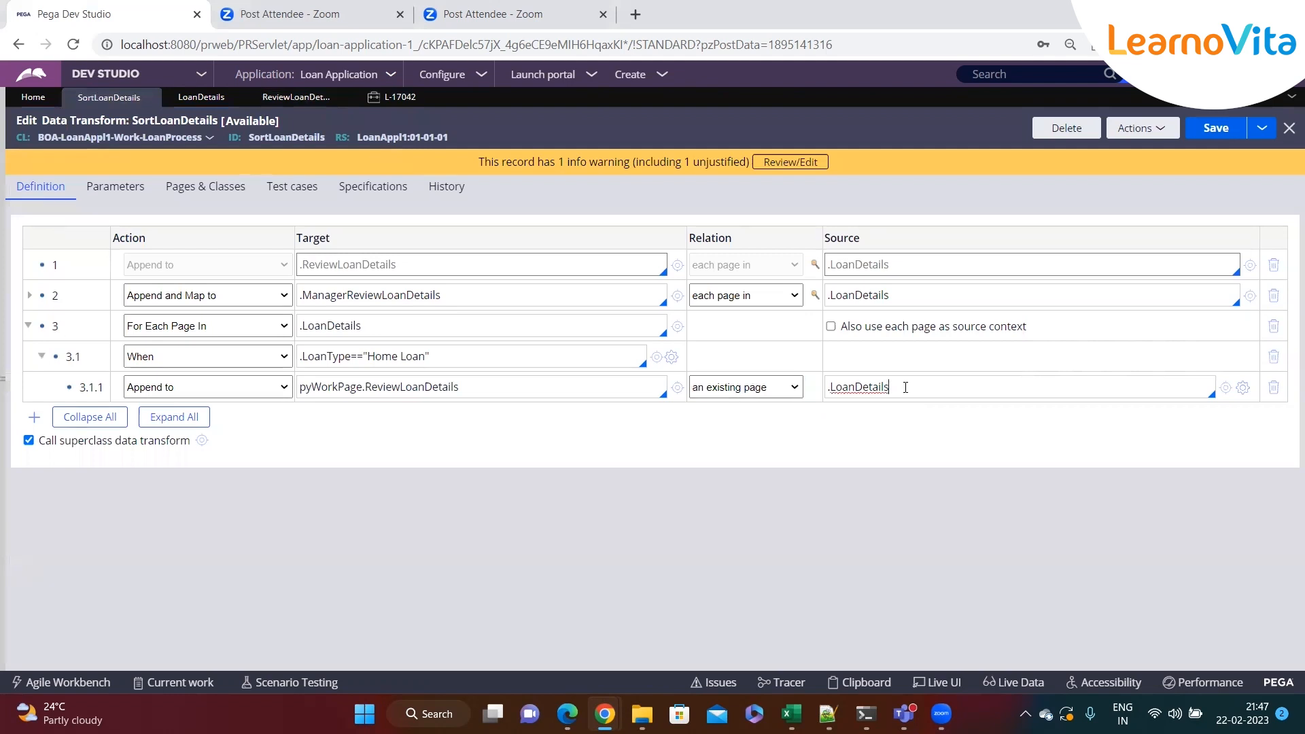
{"action": "type", "text": "()"}
{"action": "key", "text": "Left"}
{"action": "type", "text": "<>CURRENT"}
{"action": "key", "text": "ctrl+s"}
{"action": "left_click", "coordinate": [412, 327]}
{"action": "left_click", "coordinate": [446, 362]}
{"action": "left_click", "coordinate": [554, 386]}
{"action": "left_click", "coordinate": [446, 361]}
{"action": "left_click", "coordinate": [28, 325]}
{"action": "left_click", "coordinate": [404, 325]}
{"action": "key", "text": "Return"}
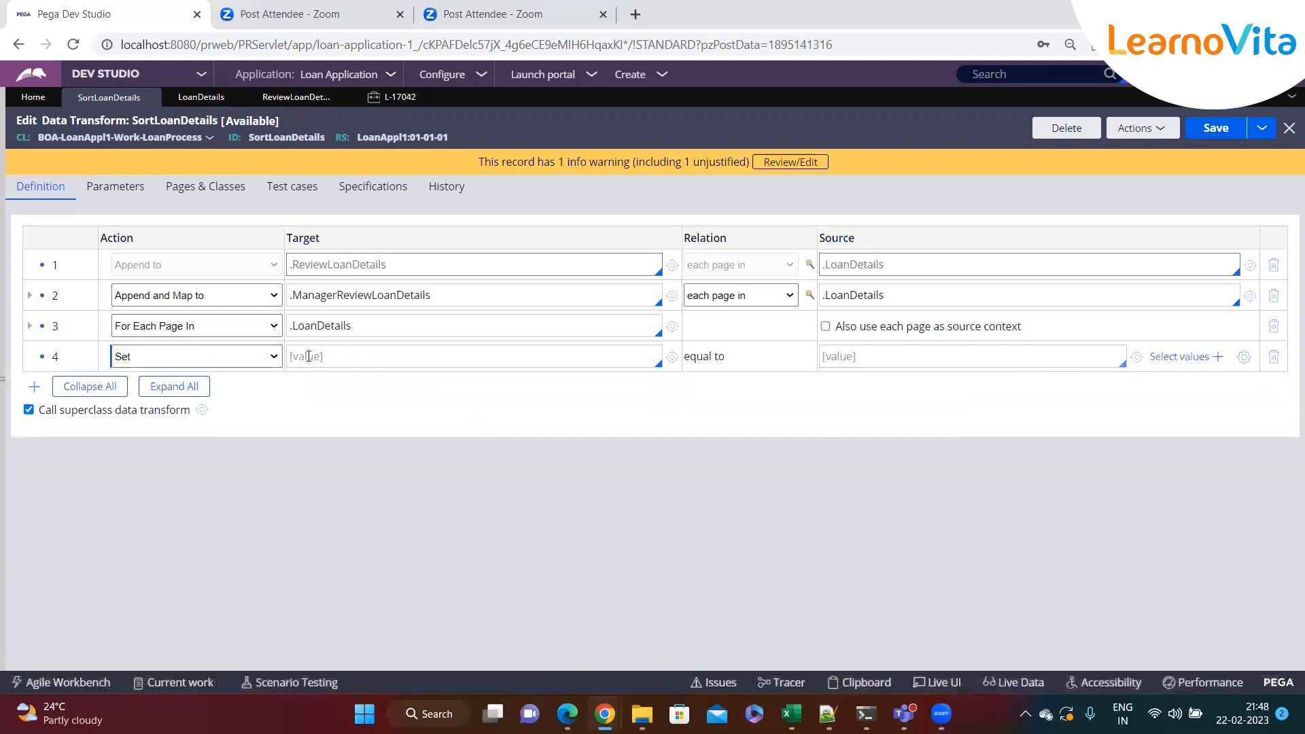
{"action": "left_click", "coordinate": [258, 356]}
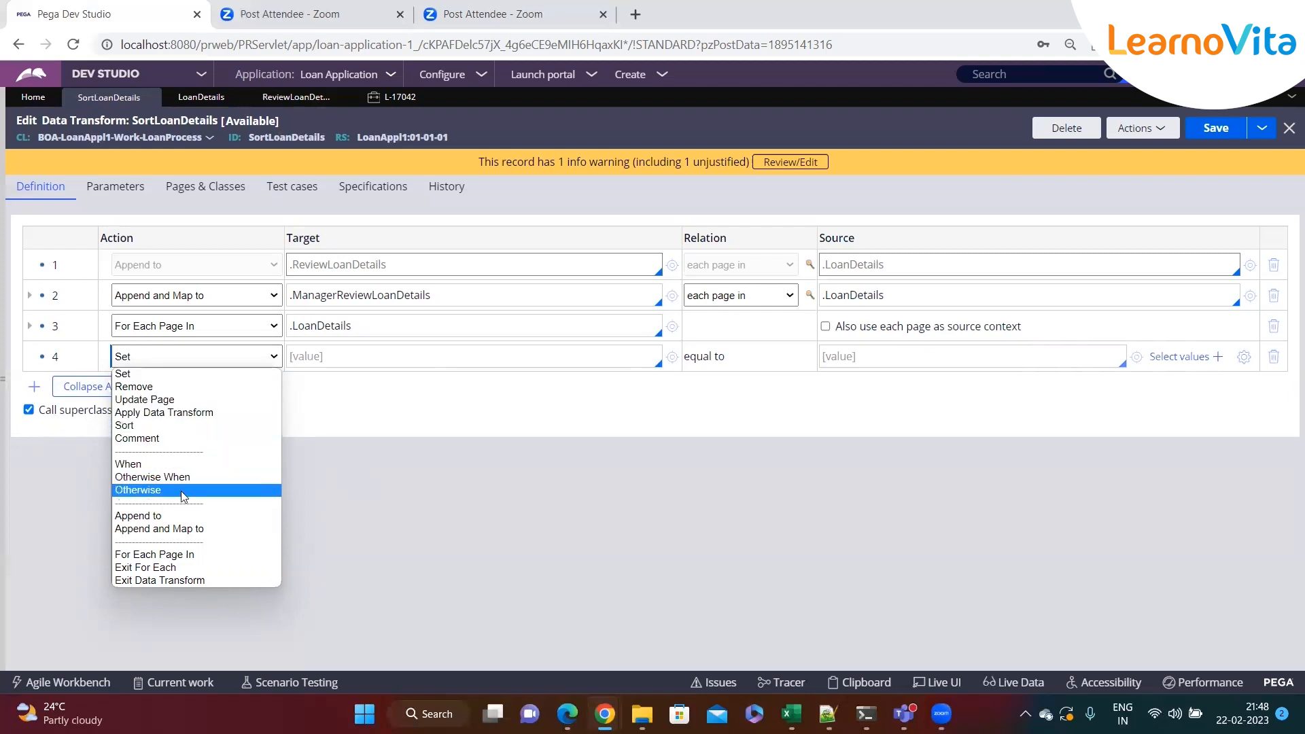
{"action": "left_click", "coordinate": [332, 471]}
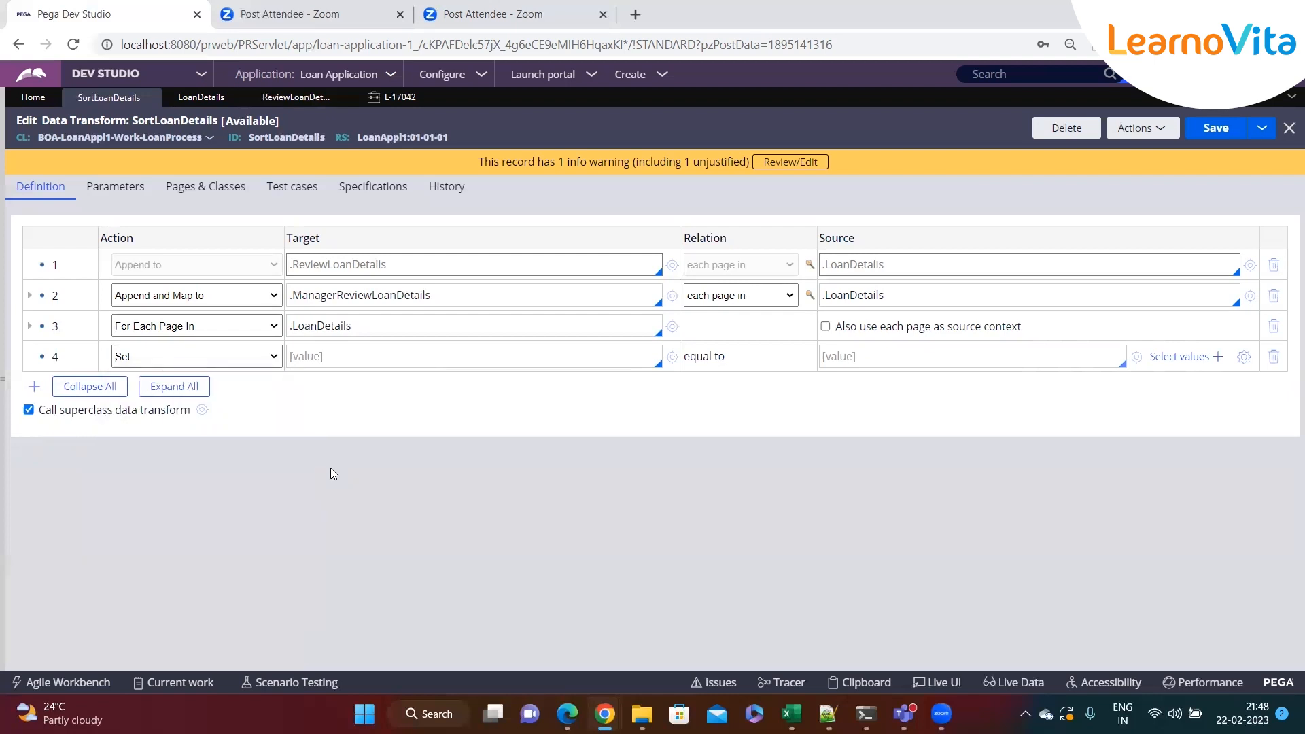
Add a step 3.1.2 under the When condition with the action Exit For Each
{"action": "left_click", "coordinate": [29, 325]}
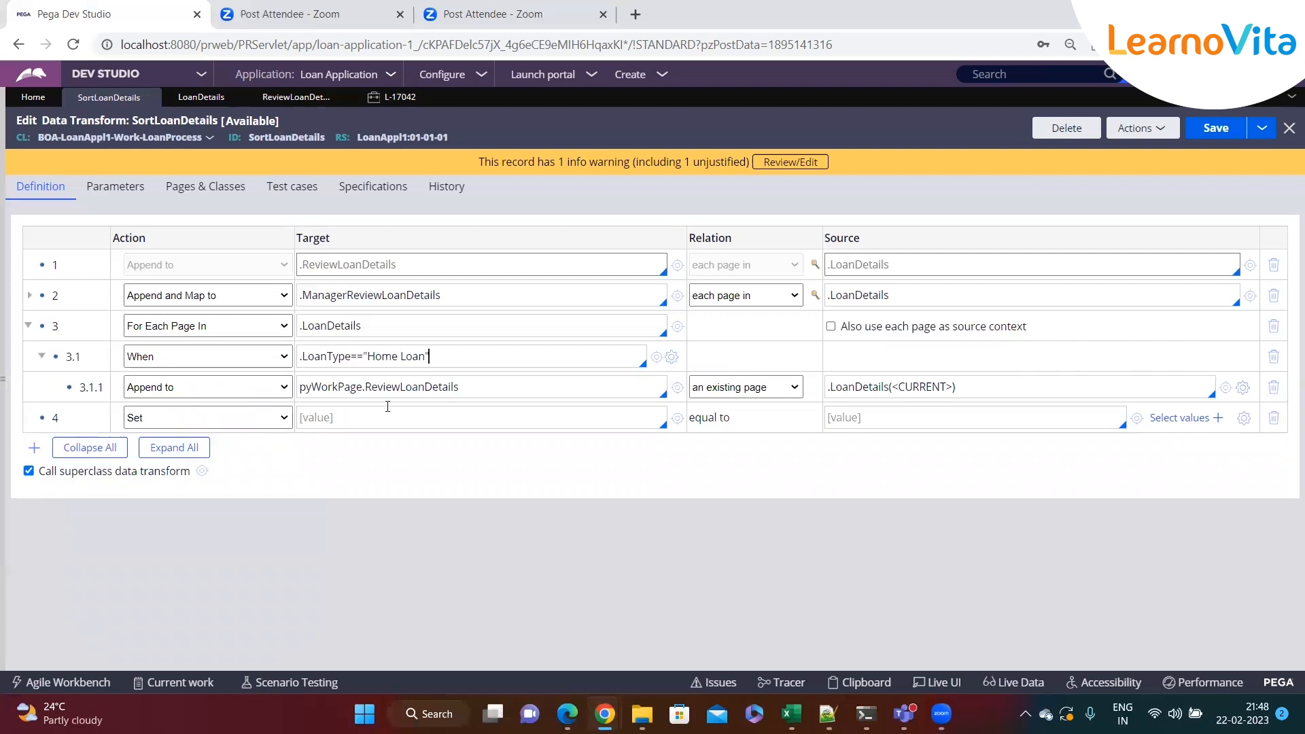
{"action": "left_click", "coordinate": [995, 386]}
{"action": "key", "text": "Return"}
{"action": "left_click", "coordinate": [277, 417]}
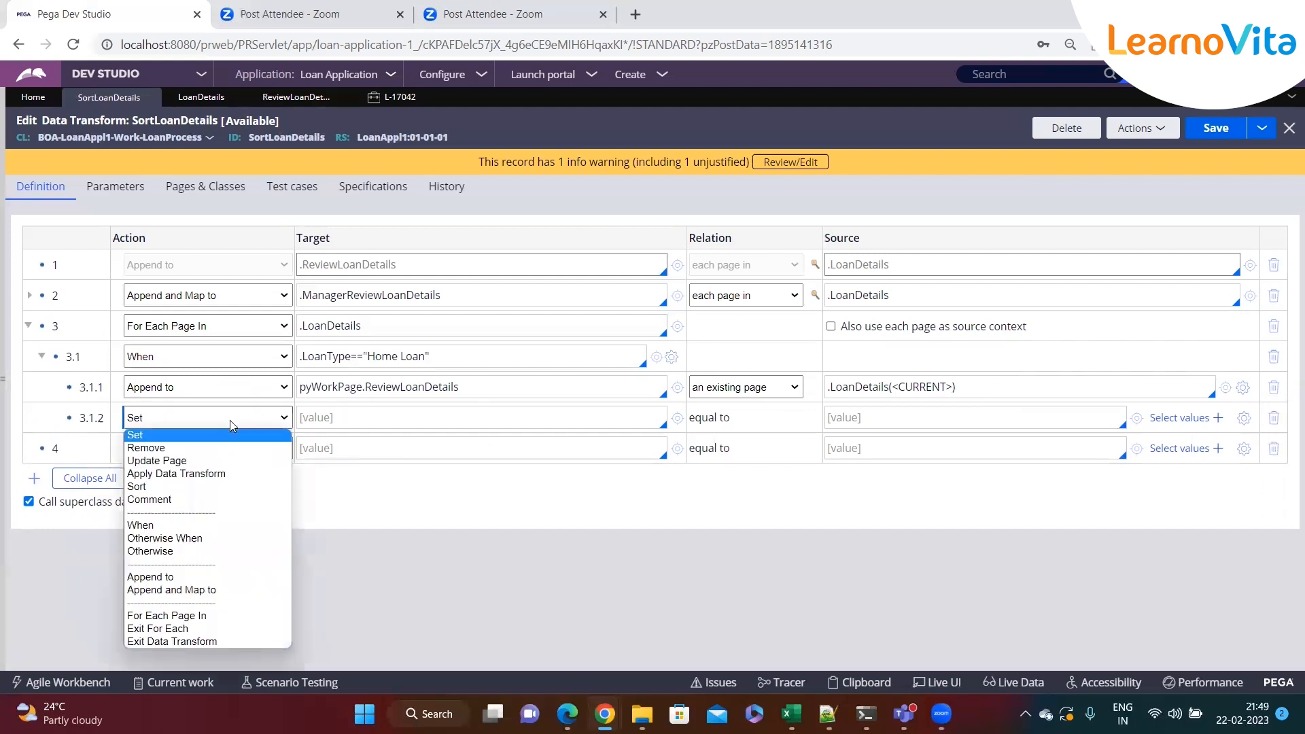
{"action": "left_click", "coordinate": [186, 630]}
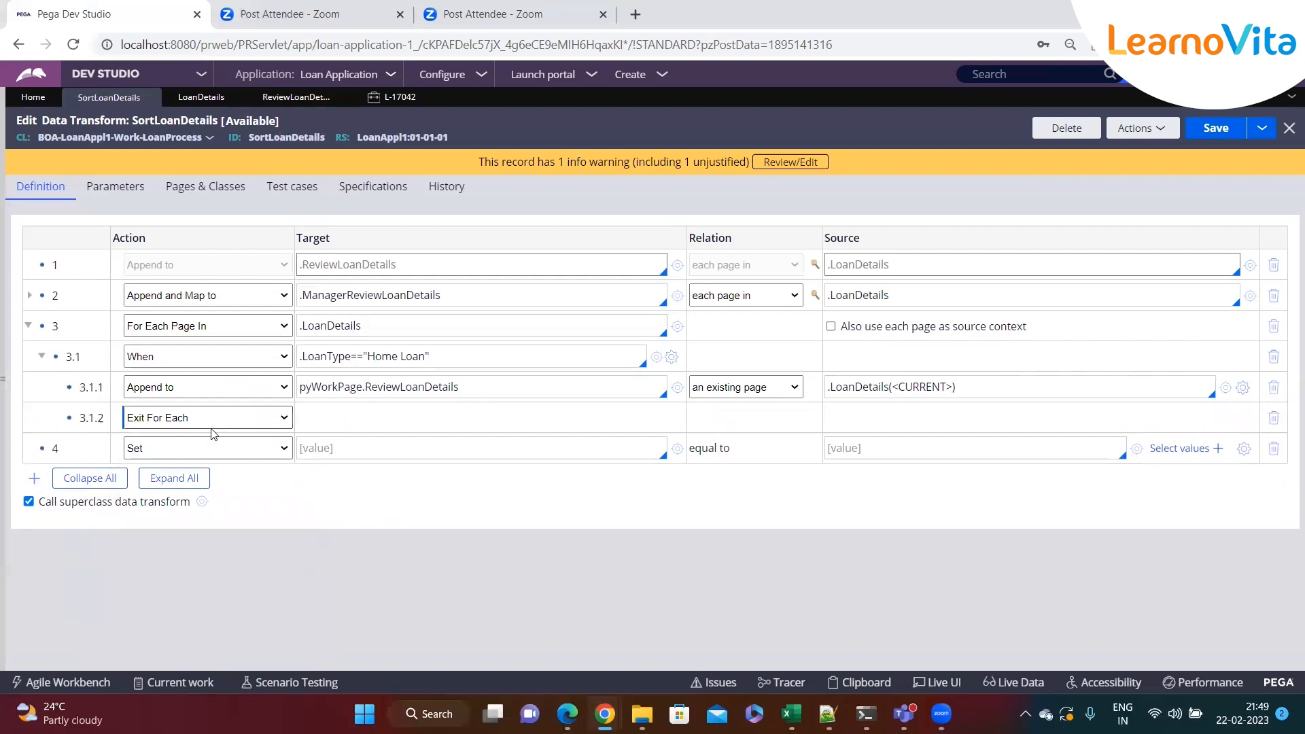
Save the data transform and delete the blank top-level step 4
{"action": "left_click", "coordinate": [1197, 136]}
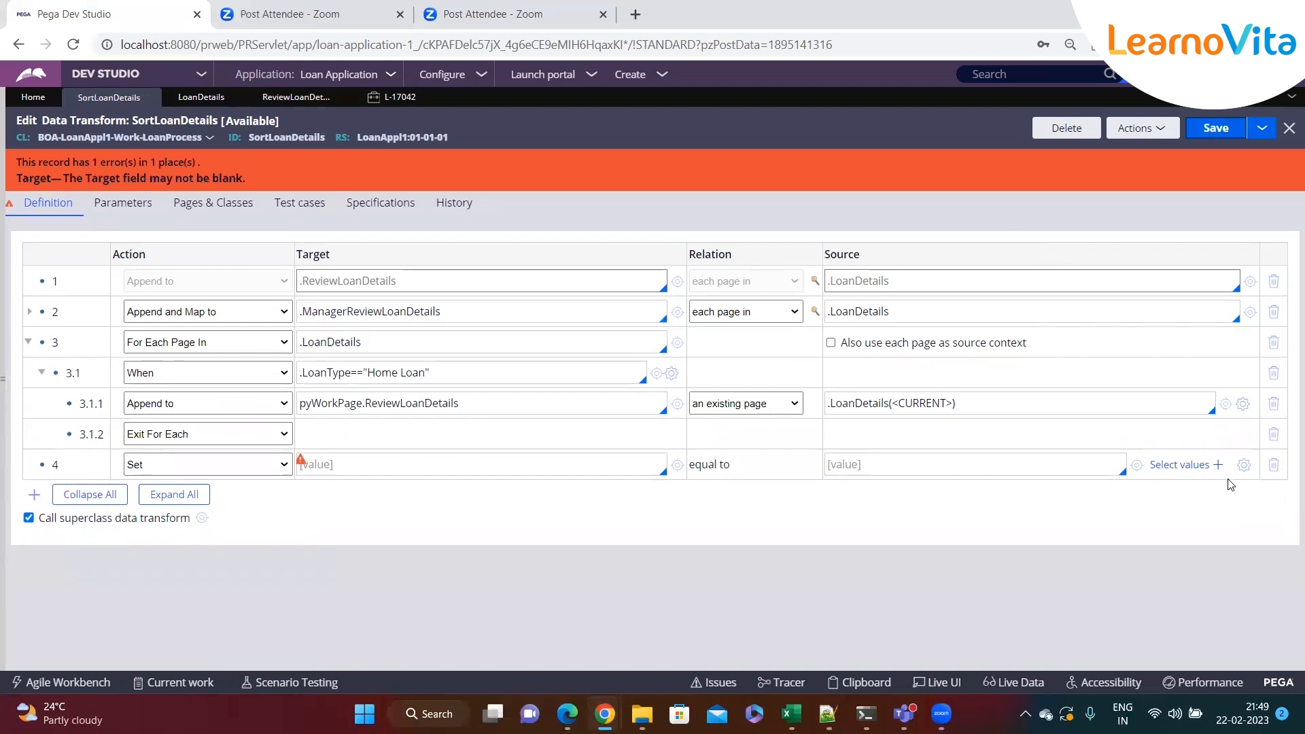
{"action": "left_click", "coordinate": [1273, 465]}
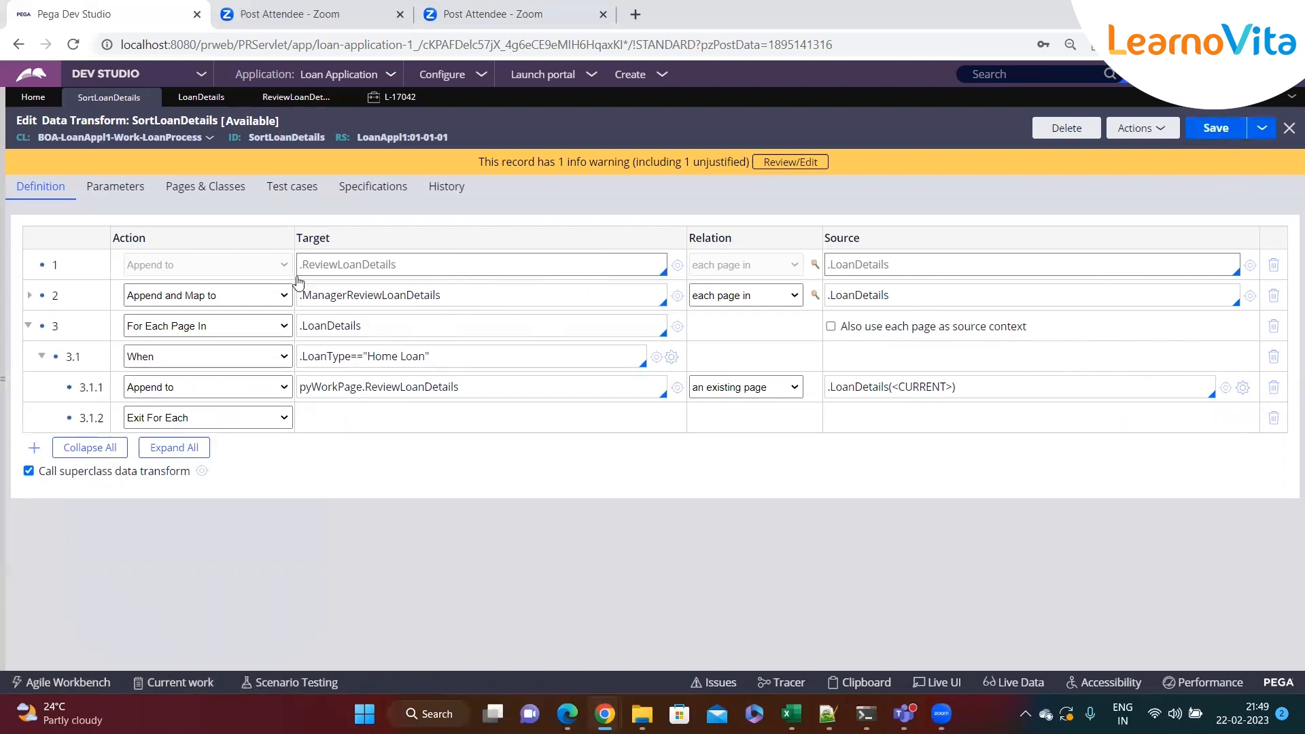
Create a new Loan Process case and continue past the personal details form
{"action": "left_click", "coordinate": [657, 79]}
{"action": "mouse_move", "coordinate": [765, 94]}
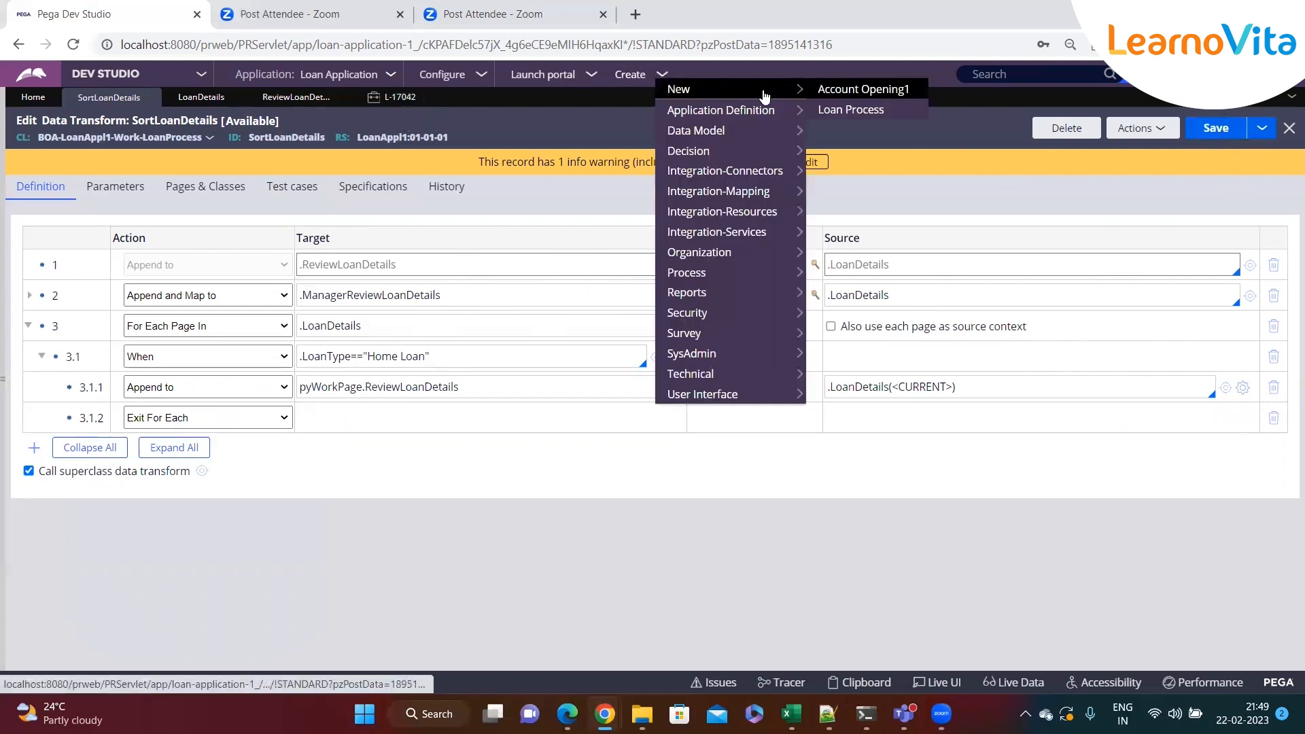
{"action": "left_click", "coordinate": [849, 109]}
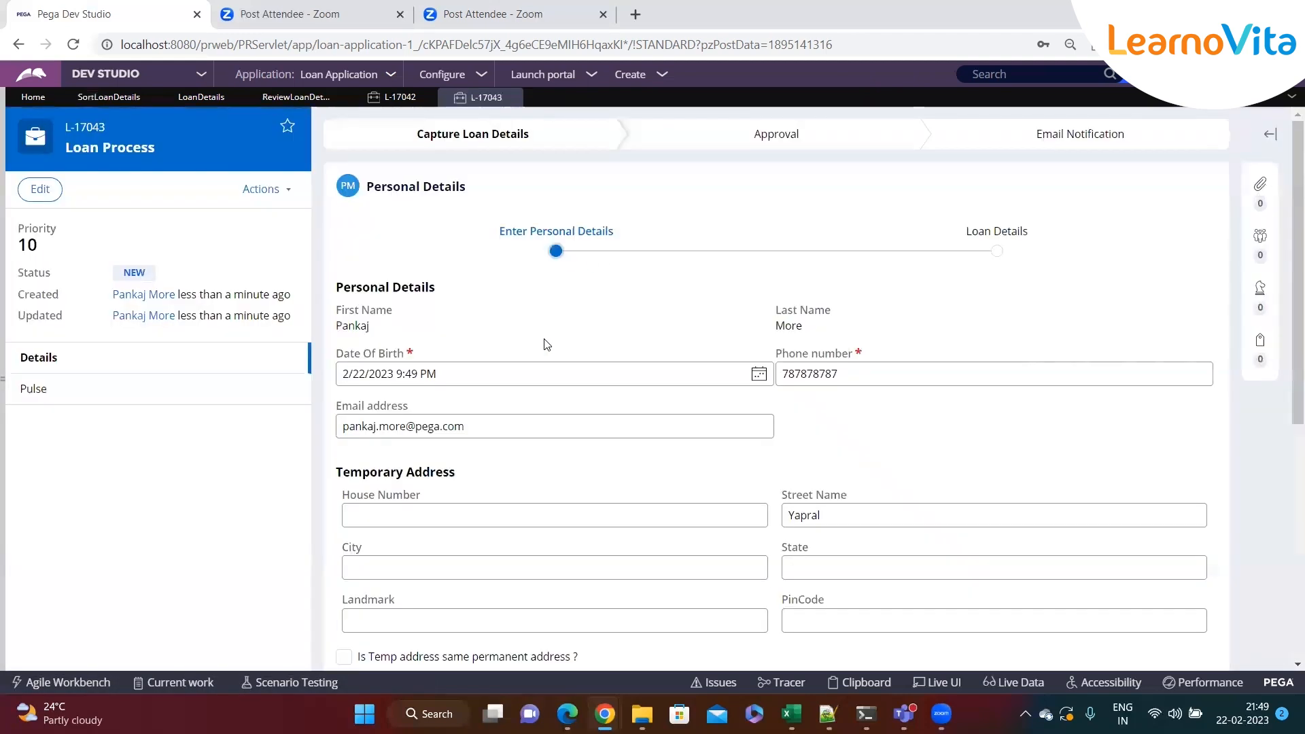
{"action": "scroll", "coordinate": [612, 367], "scroll_direction": "down", "scroll_amount": 6}
{"action": "left_click", "coordinate": [1181, 574]}
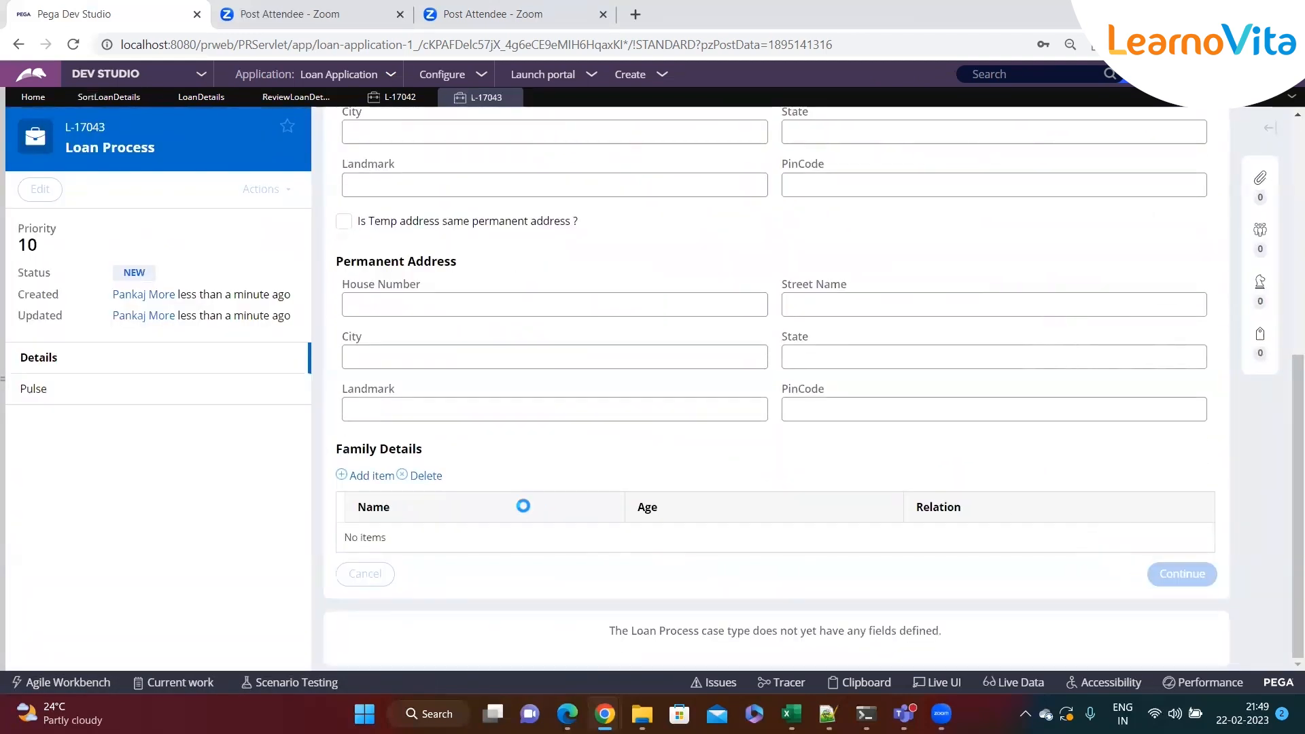
Set Loan Type to Home Loan, Loan Amount 423, tick Do you have any loan?, and add a loan row
{"action": "left_click", "coordinate": [344, 383]}
{"action": "left_click", "coordinate": [502, 301]}
{"action": "left_click", "coordinate": [428, 350]}
{"action": "left_click", "coordinate": [427, 352]}
{"action": "type", "text": "423"}
{"action": "left_click", "coordinate": [371, 449]}
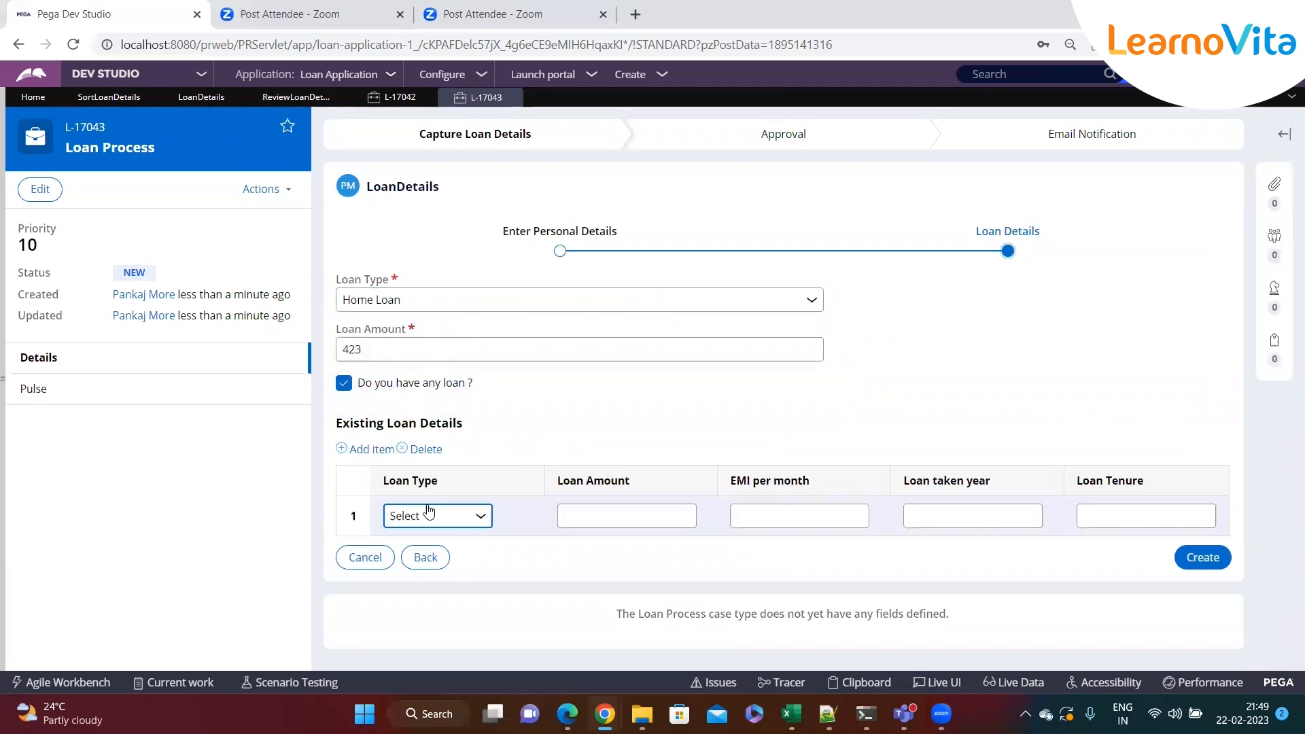
Fill the first existing loan row: Home Loan, amount df, EMI sdf, year sdf, tenure dsf
{"action": "left_click", "coordinate": [428, 521]}
{"action": "left_click", "coordinate": [422, 583]}
{"action": "left_click", "coordinate": [577, 522]}
{"action": "type", "text": "df"}
{"action": "key", "text": "Tab"}
{"action": "type", "text": "sdf"}
{"action": "key", "text": "Tab"}
Add a second row: Personal Loan with amount sdf, EMI sdf, year f, tenure dsf
{"action": "type", "text": "sdf"}
{"action": "key", "text": "Tab"}
{"action": "type", "text": "dsf"}
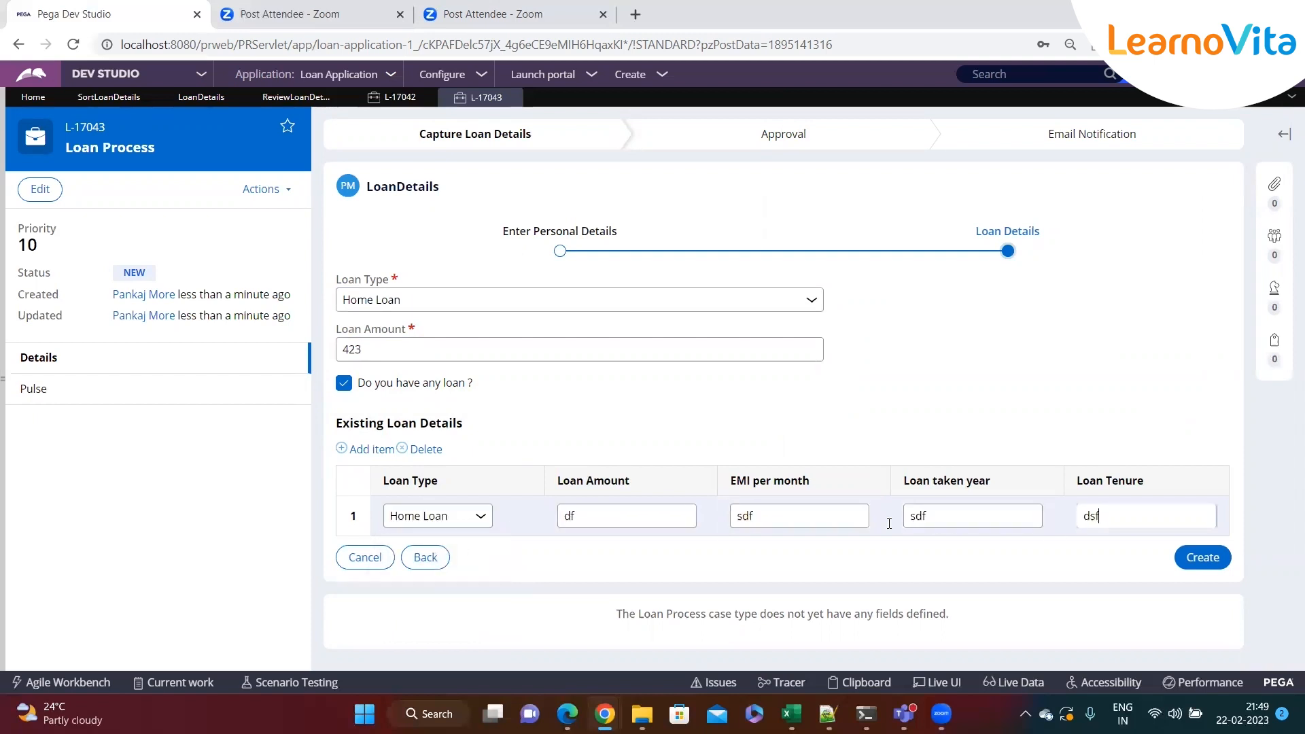
{"action": "left_click", "coordinate": [355, 450]}
{"action": "left_click", "coordinate": [437, 534]}
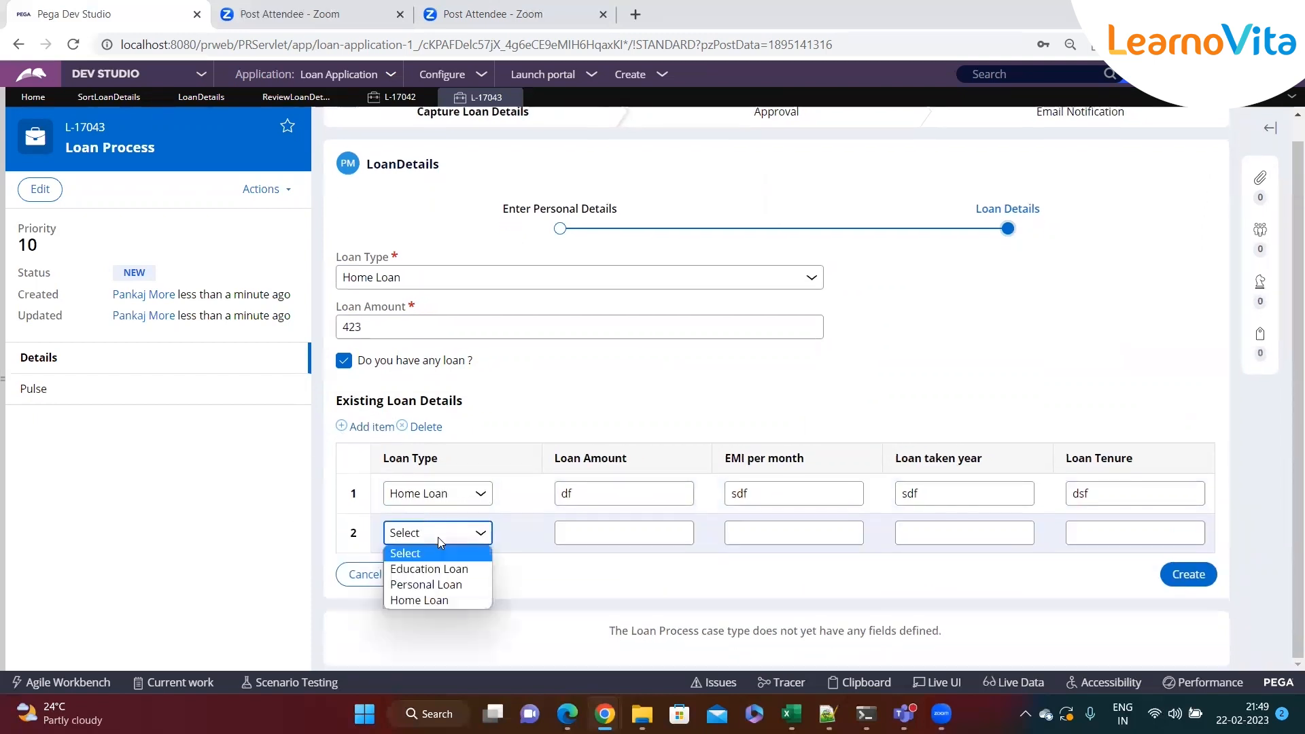
{"action": "left_click", "coordinate": [426, 585]}
{"action": "left_click", "coordinate": [589, 532]}
{"action": "type", "text": "sdf"}
{"action": "left_click", "coordinate": [732, 531]}
Add a third row: Home Loan with amount sdf, EMI sdf, year sdf, tenure sf
{"action": "type", "text": "sdf"}
{"action": "left_click", "coordinate": [1010, 530]}
{"action": "type", "text": "f"}
{"action": "key", "text": "Tab"}
{"action": "type", "text": "dsf"}
{"action": "left_click", "coordinate": [351, 427]}
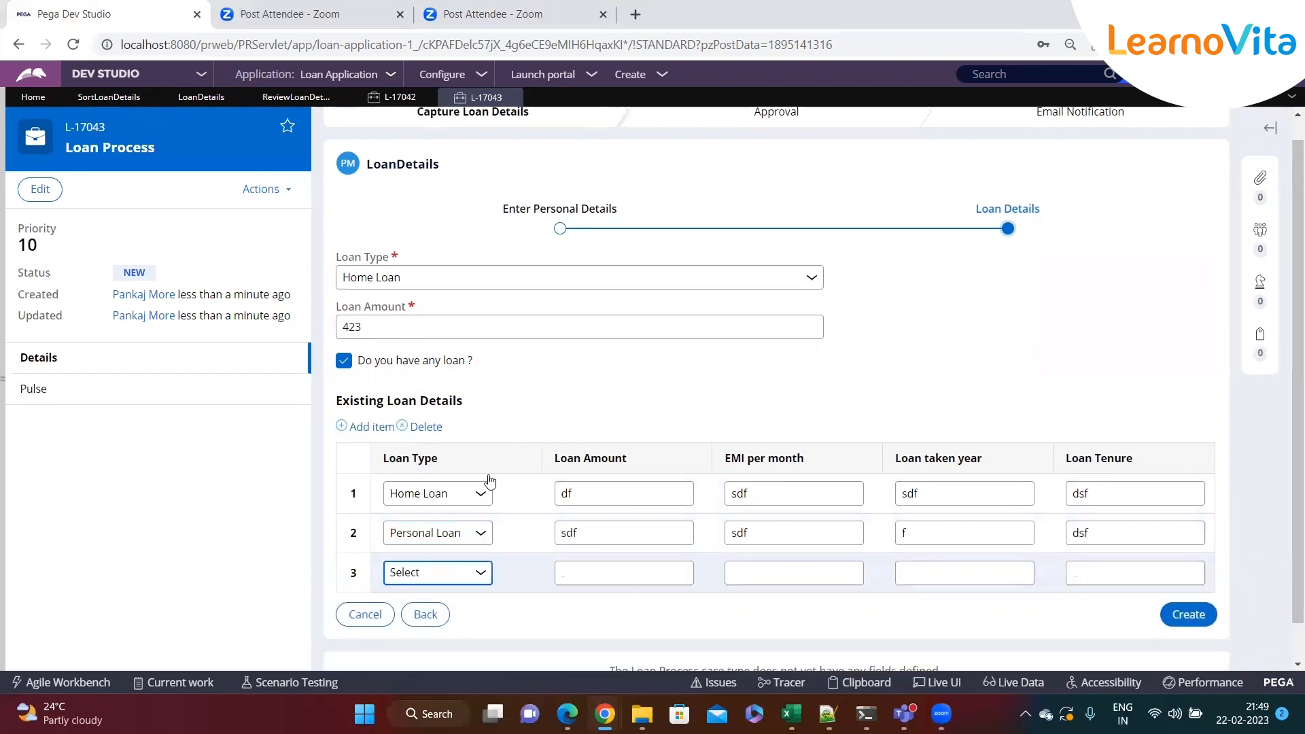
{"action": "left_click", "coordinate": [458, 532]}
{"action": "left_click", "coordinate": [439, 599]}
{"action": "left_click", "coordinate": [653, 533]}
{"action": "type", "text": "sdf"}
{"action": "left_click", "coordinate": [768, 533]}
{"action": "type", "text": "sdf"}
{"action": "left_click", "coordinate": [952, 533]}
{"action": "type", "text": "sdf"}
{"action": "left_click", "coordinate": [1077, 533]}
{"action": "type", "text": "sf"}
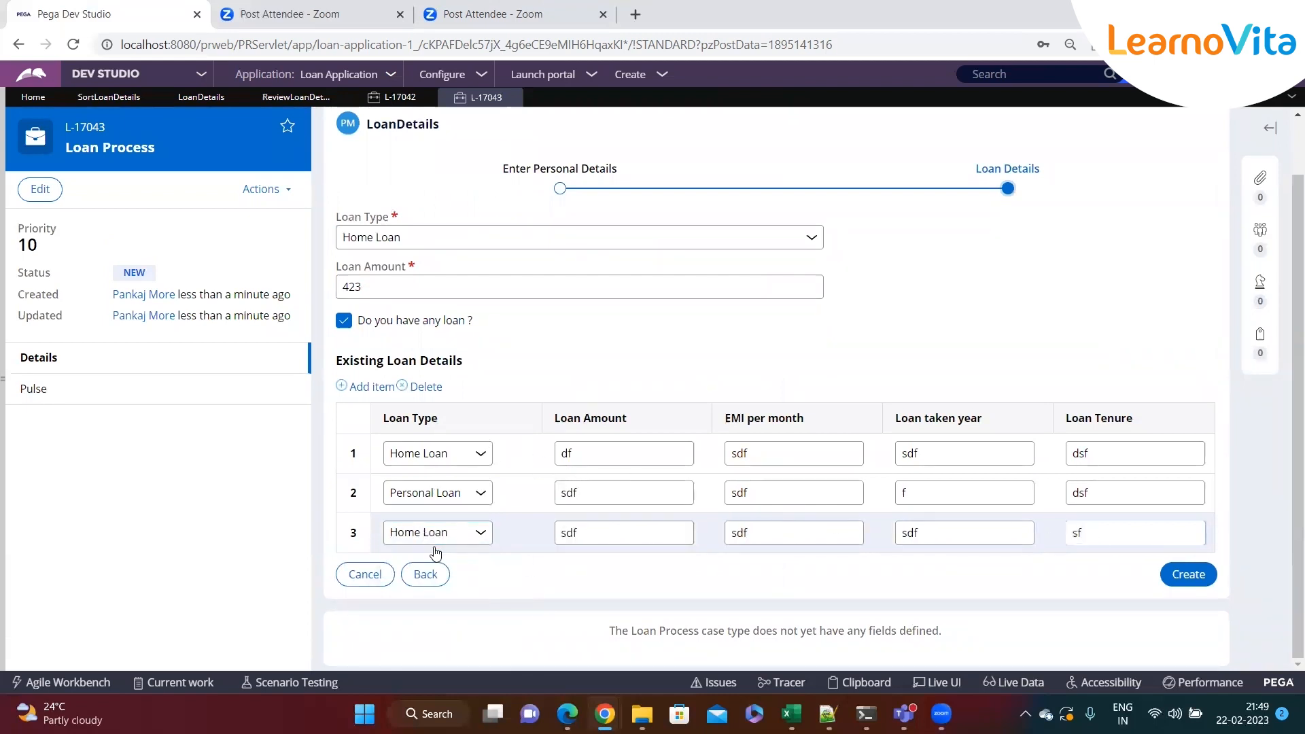
Create the case, open the Approve / Reject assignment and inspect the Review Loan Details table
{"action": "left_click", "coordinate": [1183, 575]}
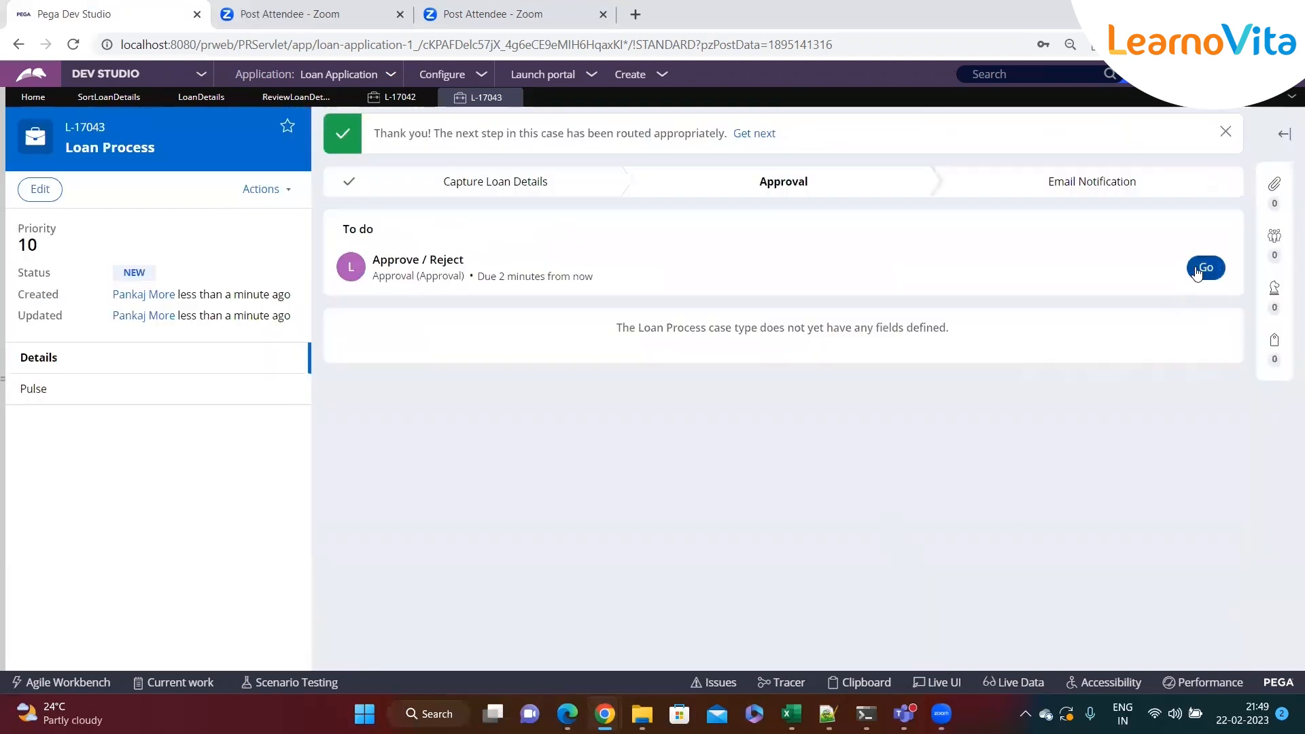
{"action": "left_click", "coordinate": [1204, 267]}
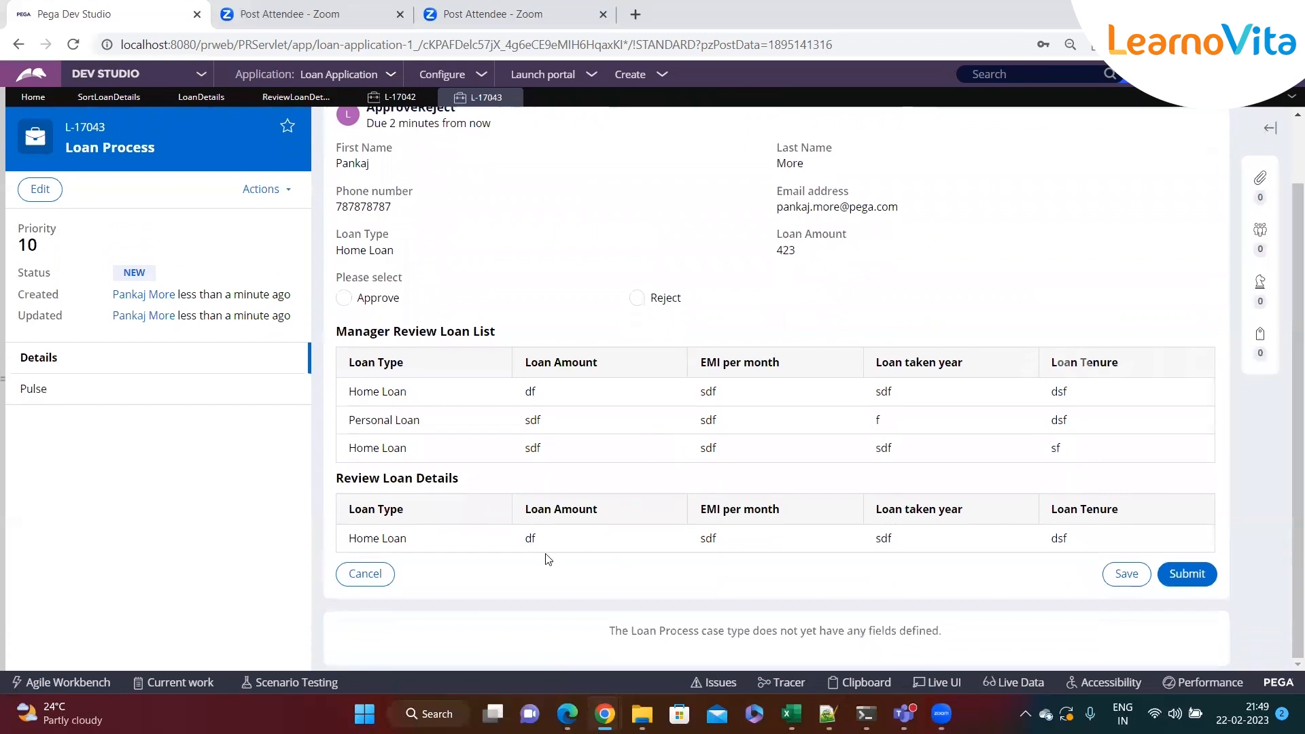
{"action": "left_click_drag", "start_coordinate": [1105, 547], "coordinate": [348, 539]}
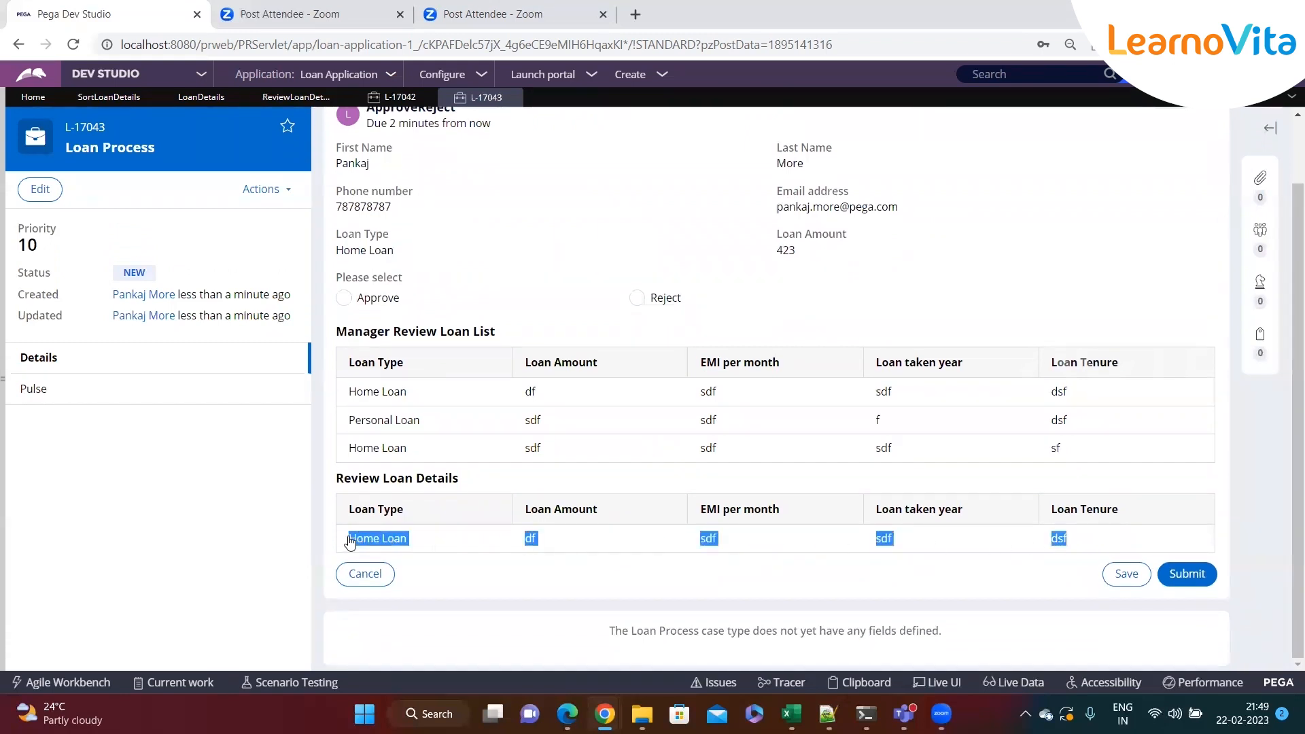
{"action": "left_click", "coordinate": [436, 582]}
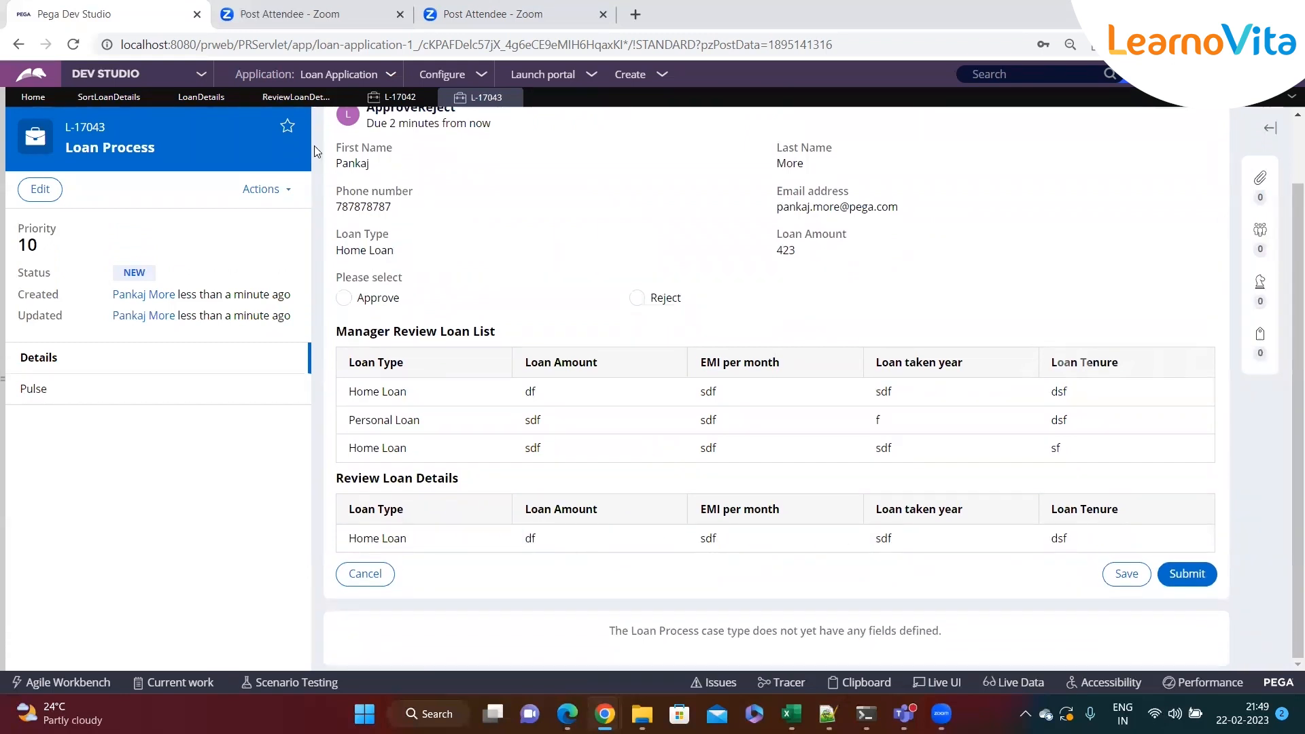
Examine the SortLoanDetails steps and the action options for step 3.1.2
{"action": "left_click", "coordinate": [109, 97]}
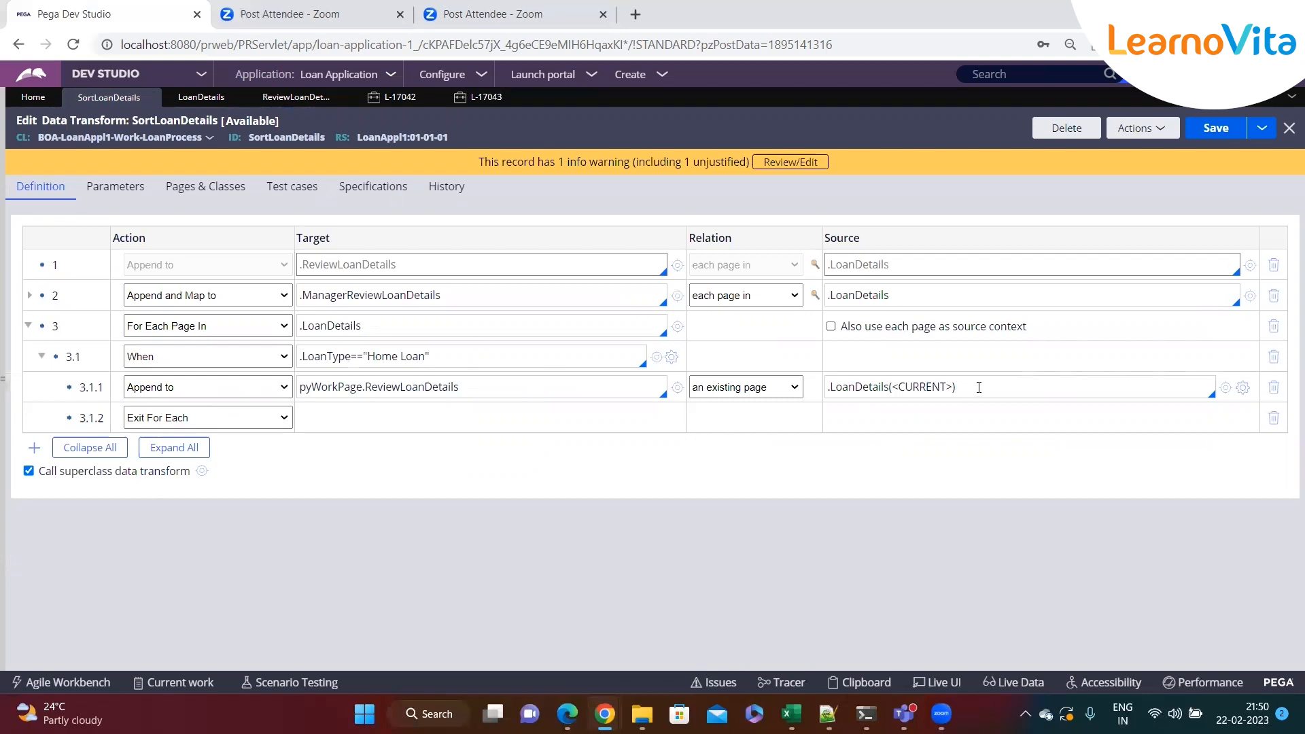
{"action": "left_click", "coordinate": [590, 388]}
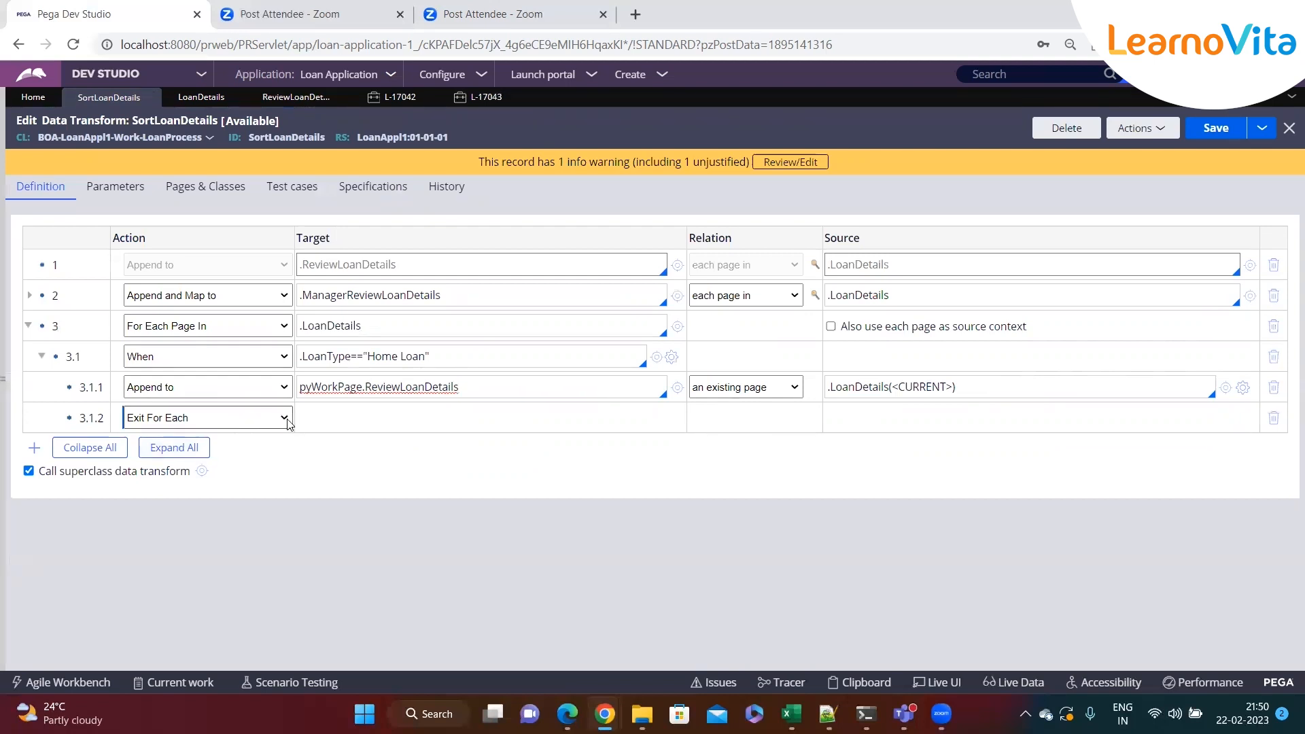
{"action": "left_click", "coordinate": [304, 426]}
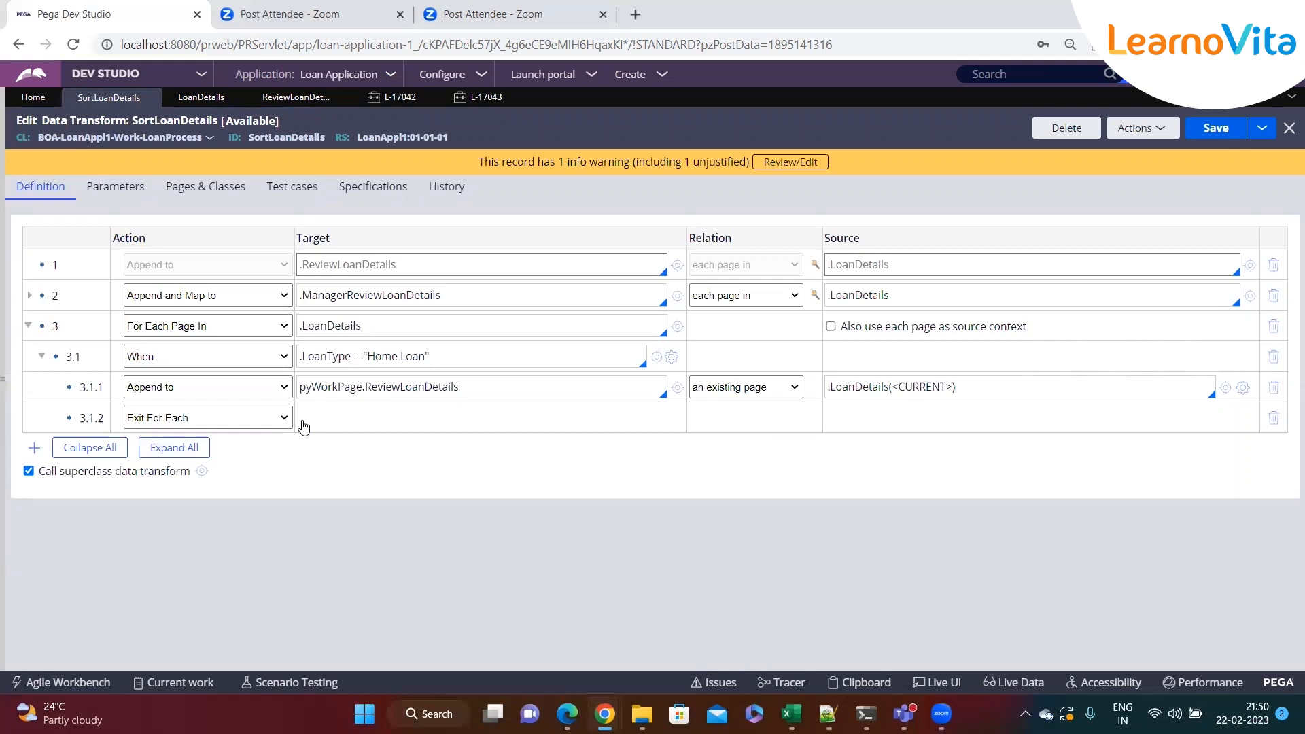
{"action": "left_click", "coordinate": [499, 385]}
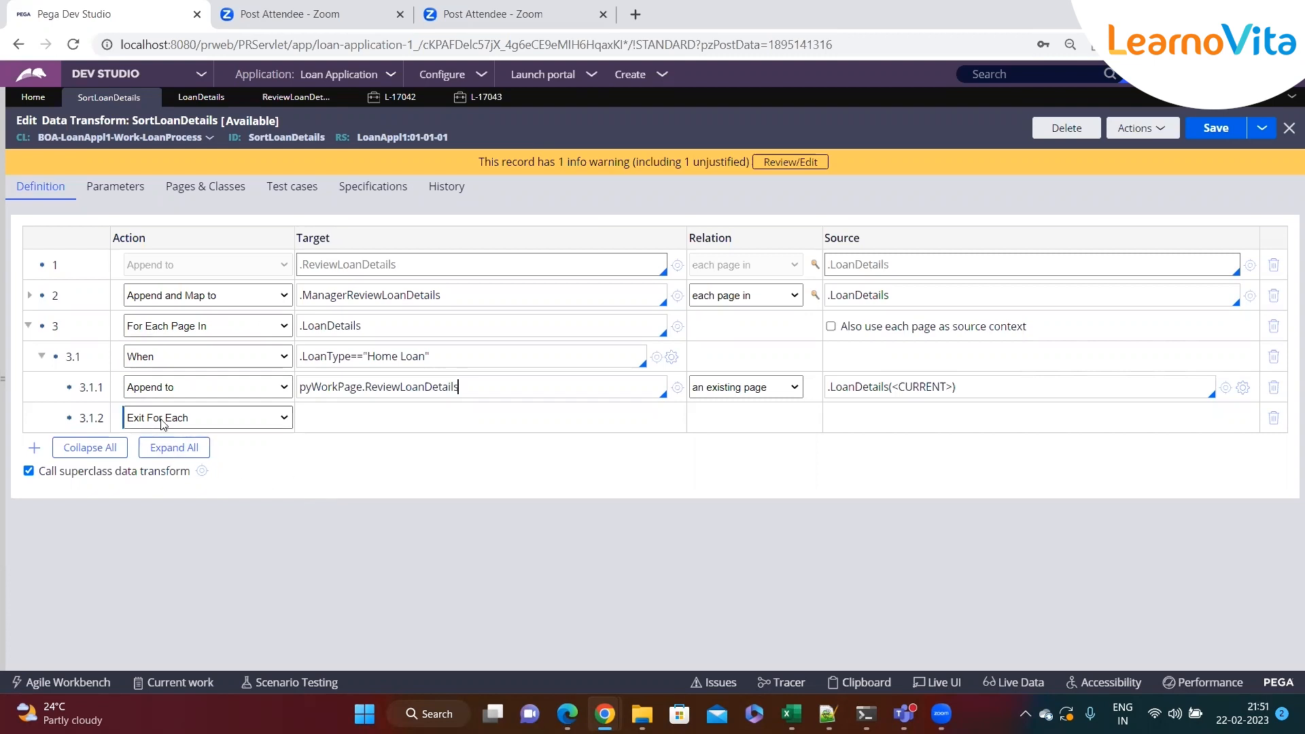
{"action": "left_click", "coordinate": [371, 327]}
{"action": "double_click", "coordinate": [377, 322]}
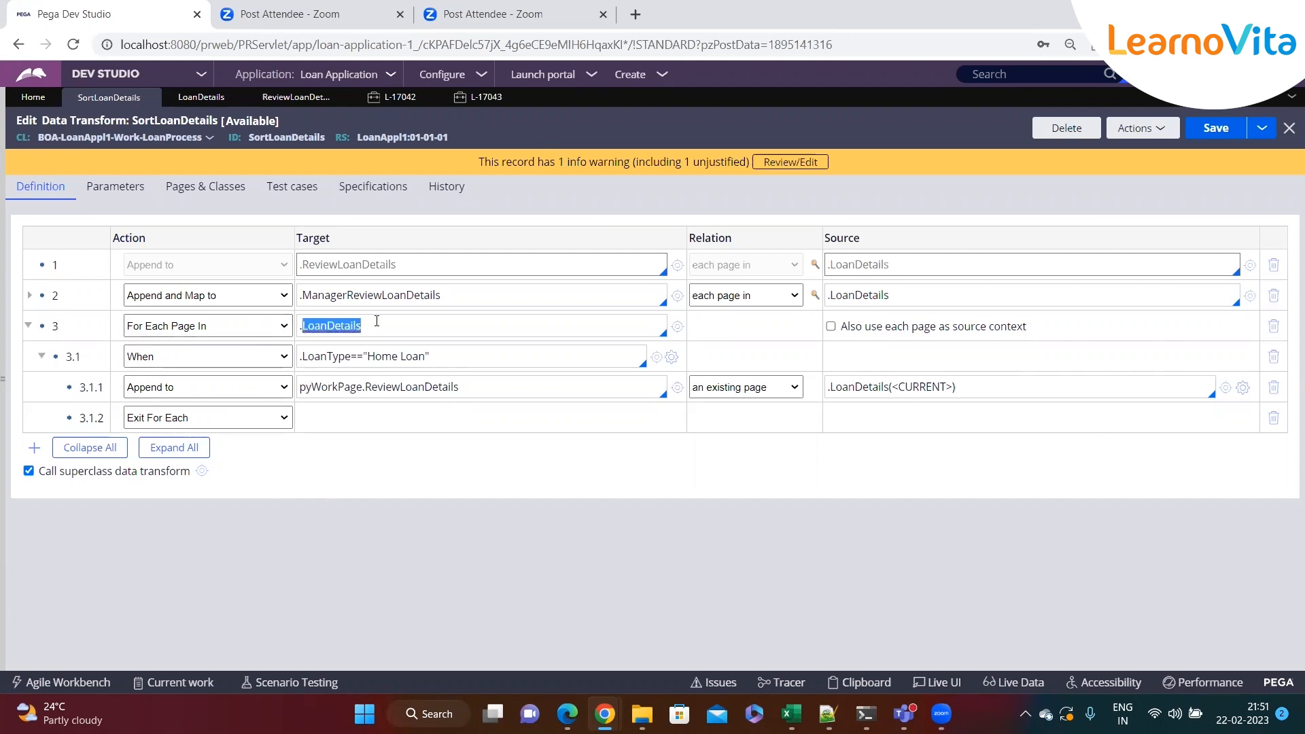
{"action": "double_click", "coordinate": [323, 355]}
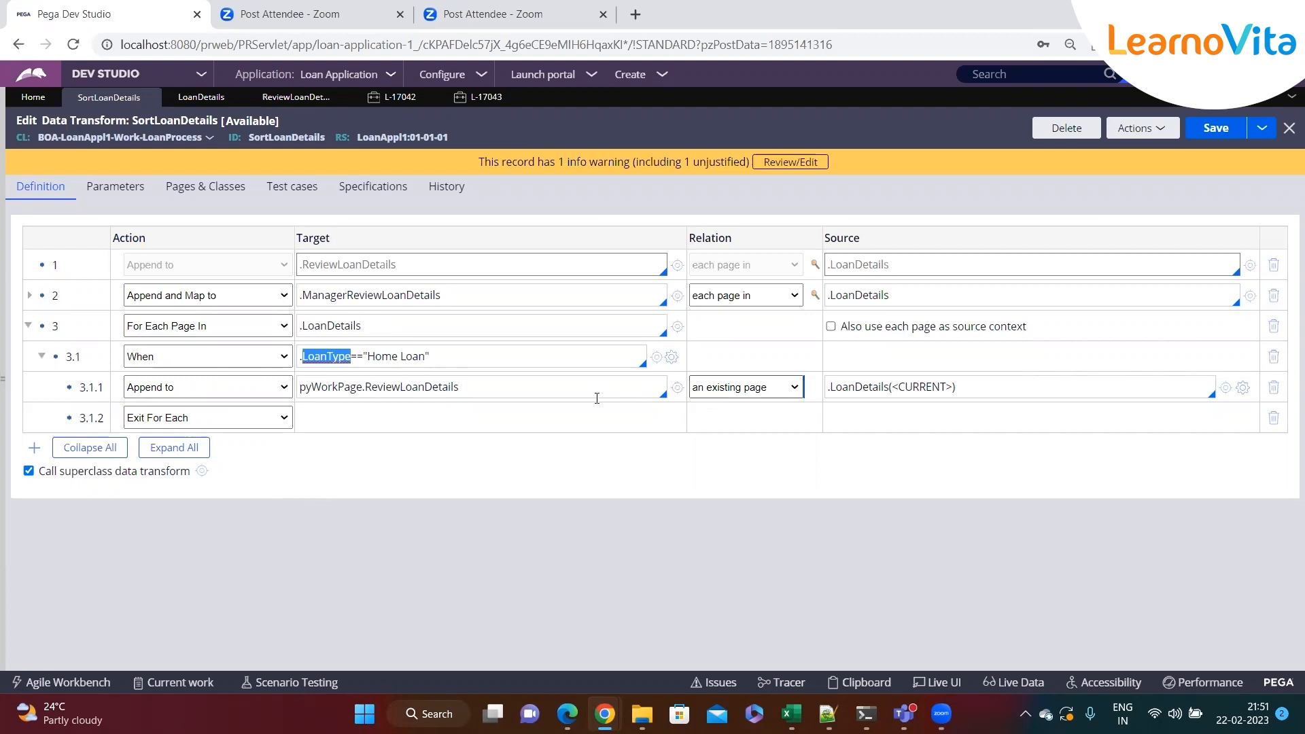
{"action": "left_click", "coordinate": [552, 396]}
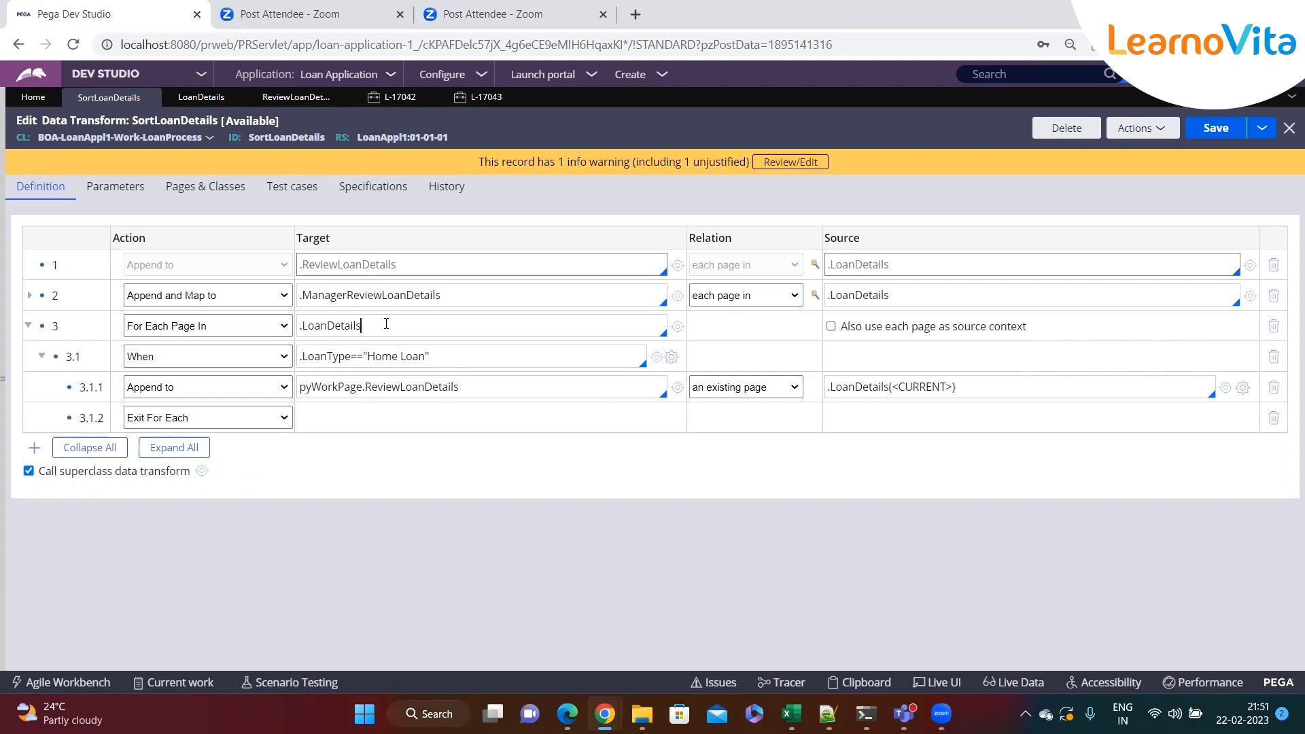
{"action": "left_click", "coordinate": [232, 418]}
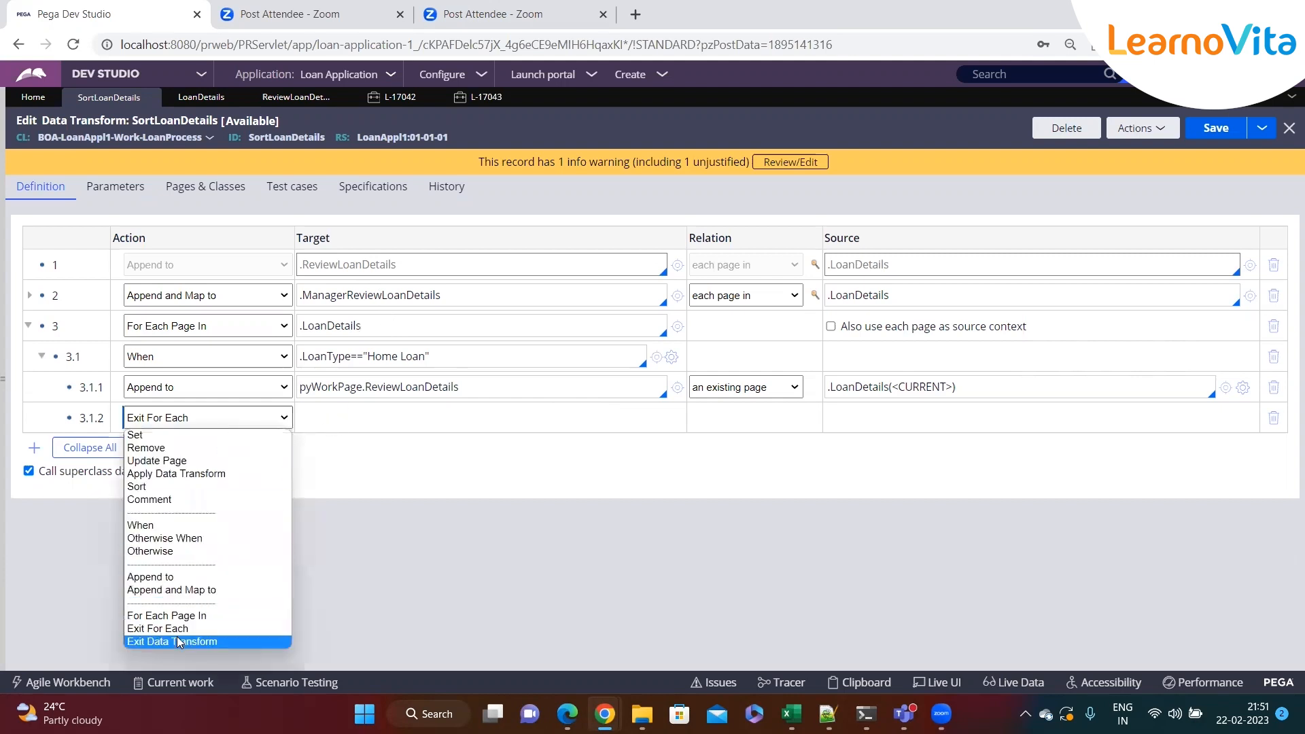
{"action": "left_click", "coordinate": [386, 476]}
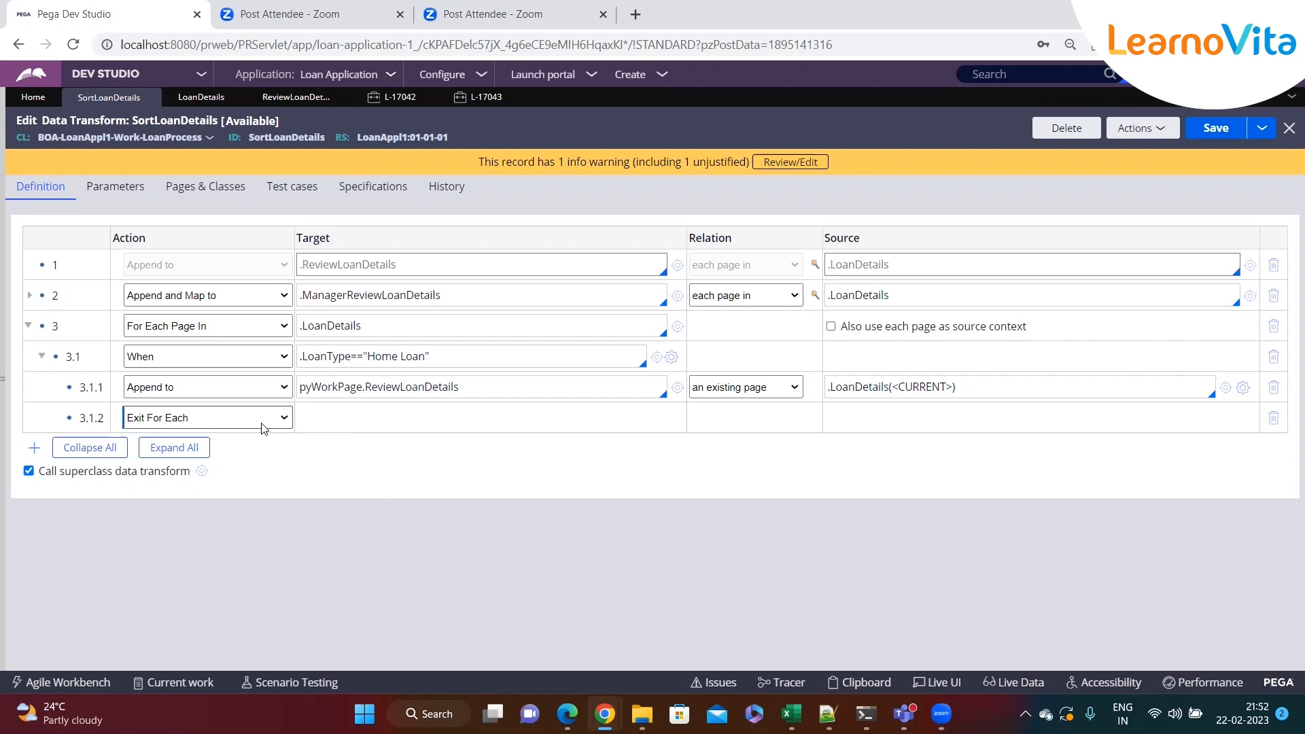
Add a top-level step 4 after the loop with the action Exit Data Transform
{"action": "left_click", "coordinate": [28, 325]}
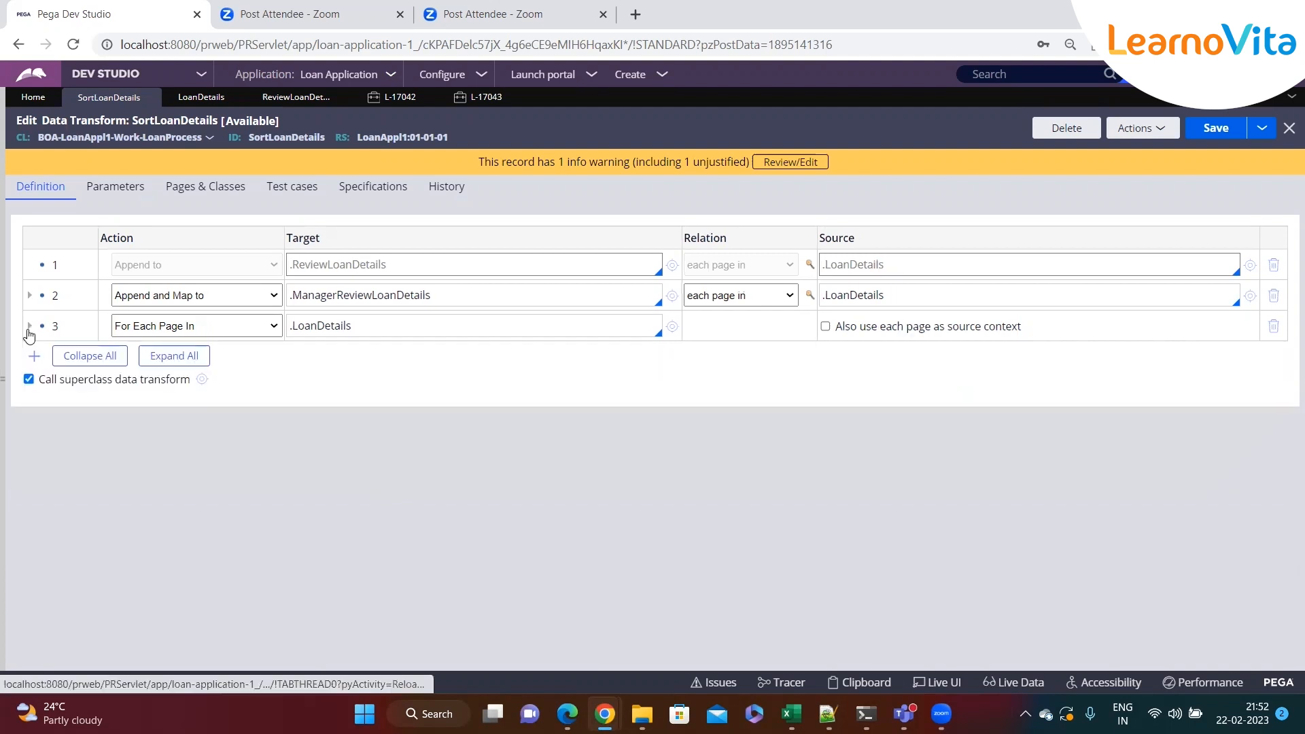
{"action": "key", "text": "Return"}
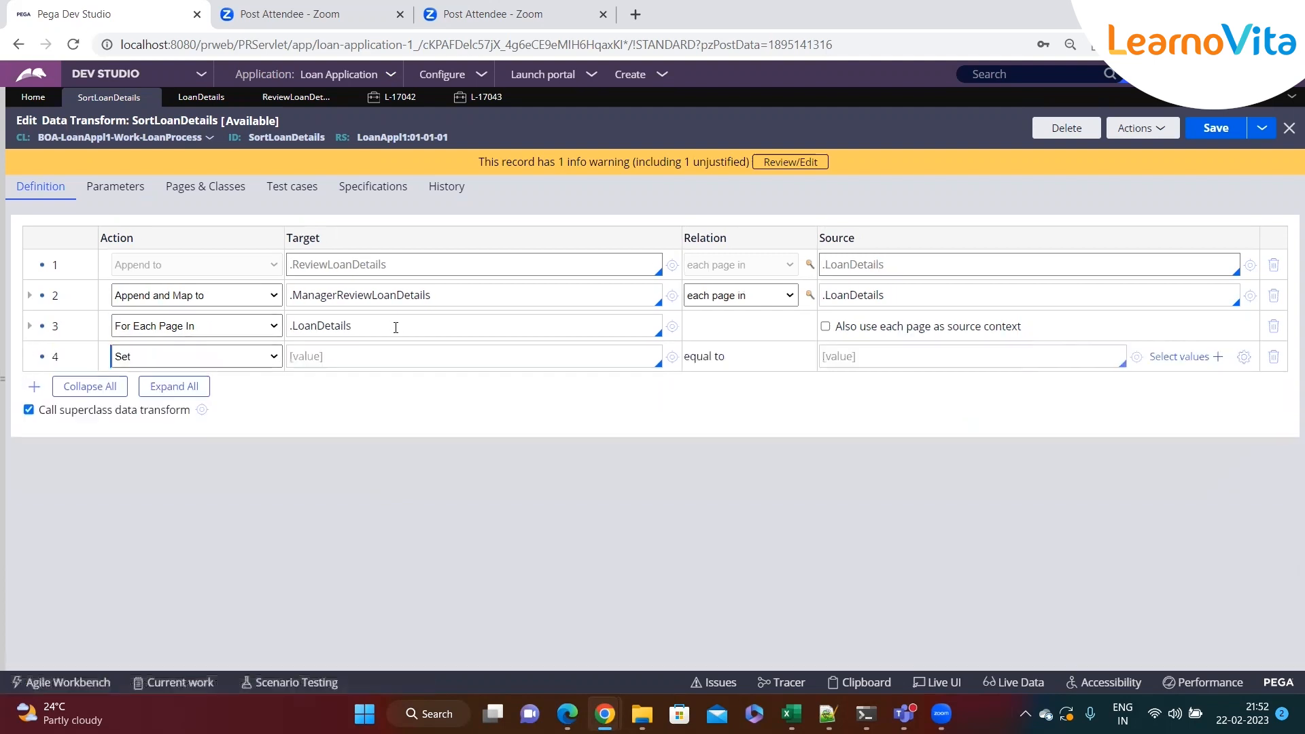
{"action": "left_click", "coordinate": [197, 356]}
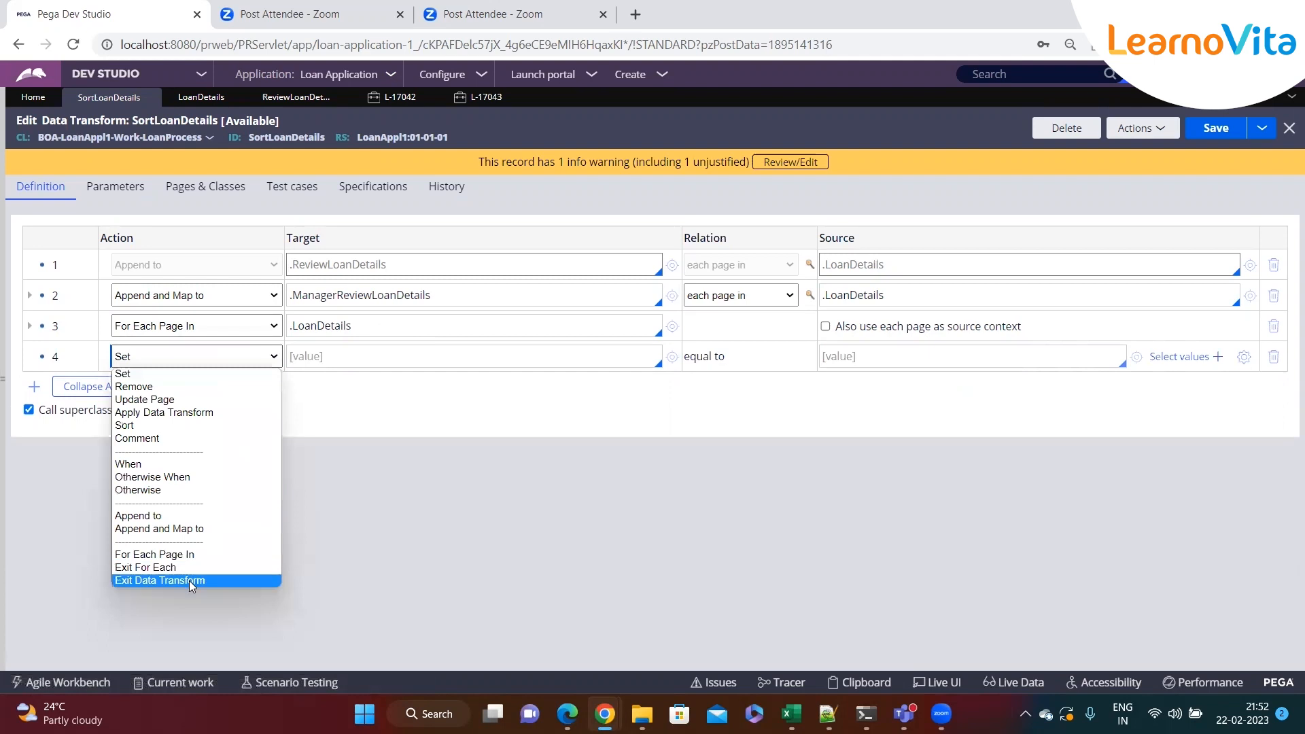
{"action": "left_click", "coordinate": [189, 414]}
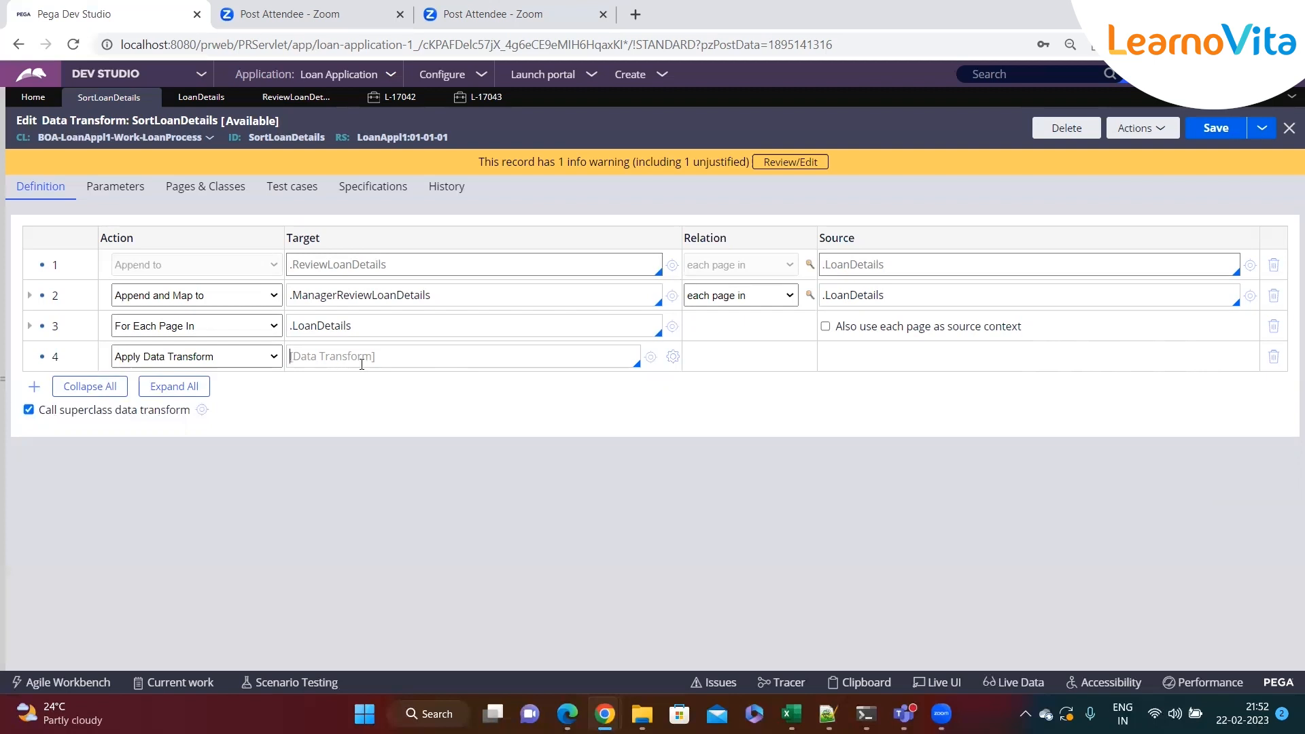
{"action": "left_click", "coordinate": [181, 356]}
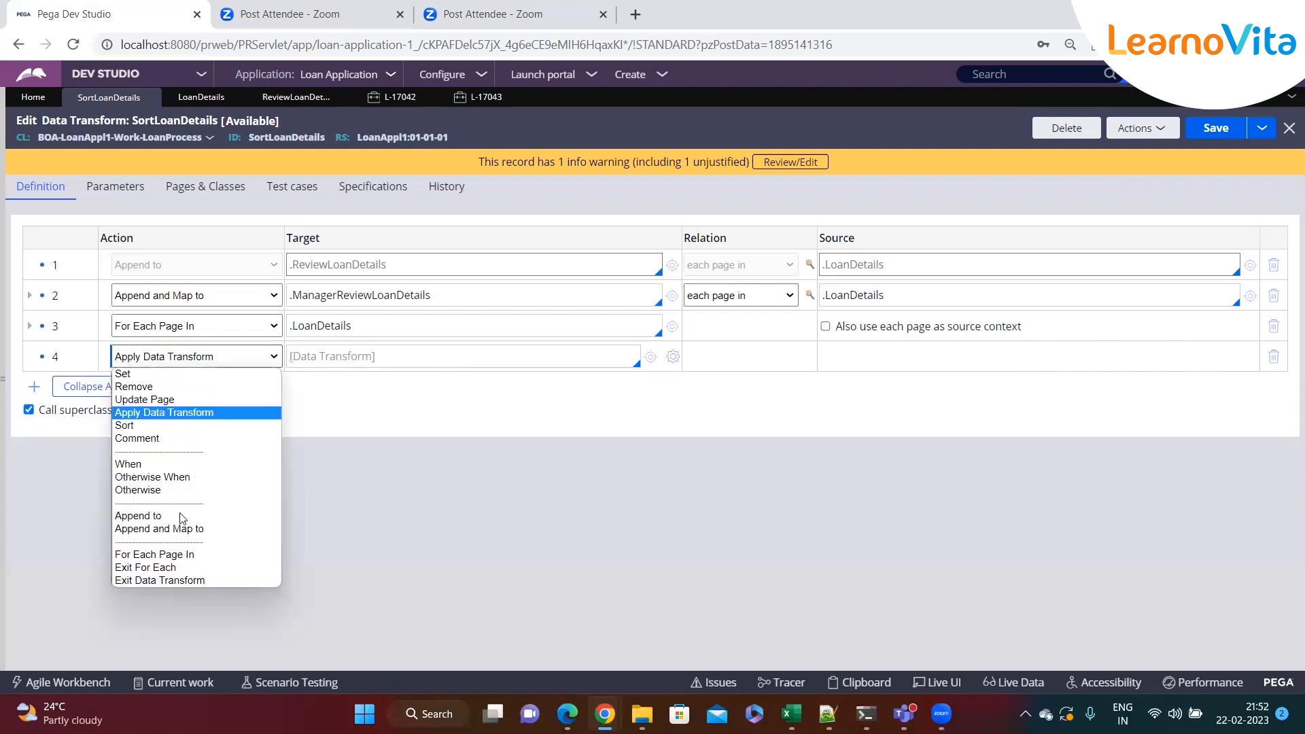
{"action": "left_click", "coordinate": [181, 580]}
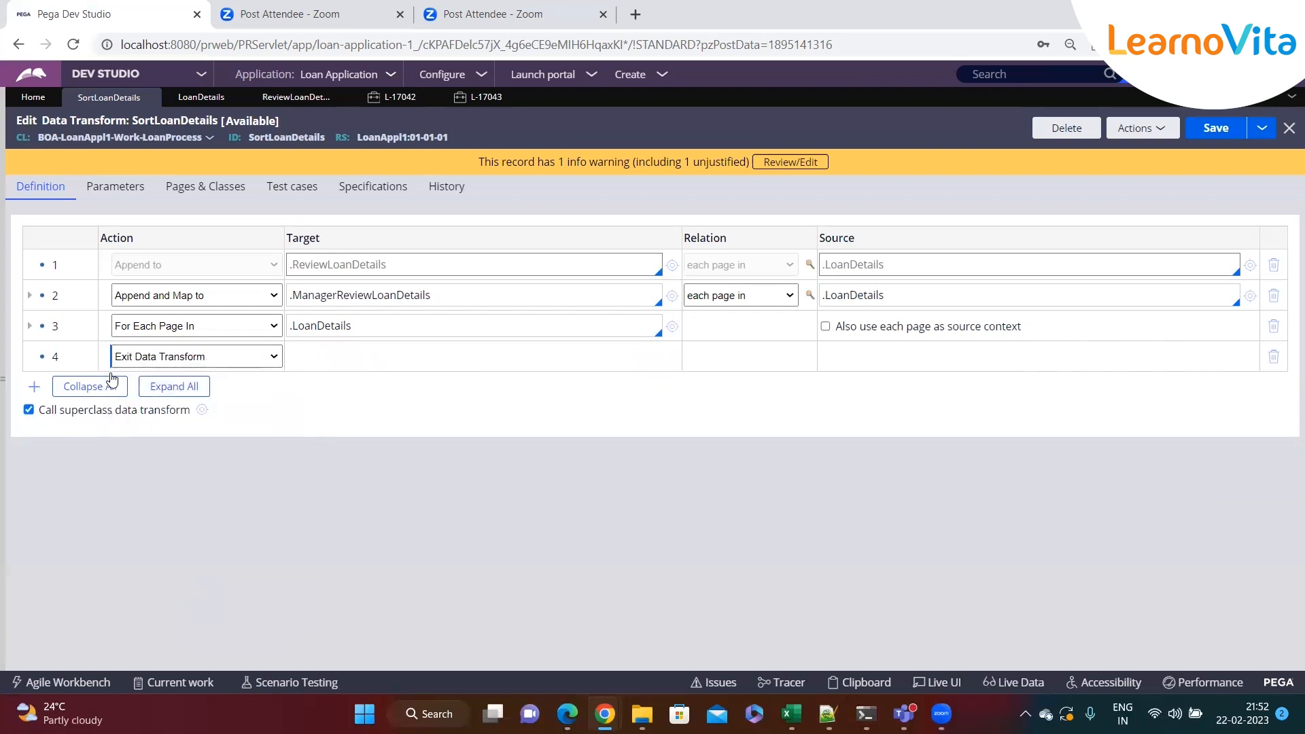
Delete the Exit Data Transform step 4 from the data transform
{"action": "right_click", "coordinate": [45, 355]}
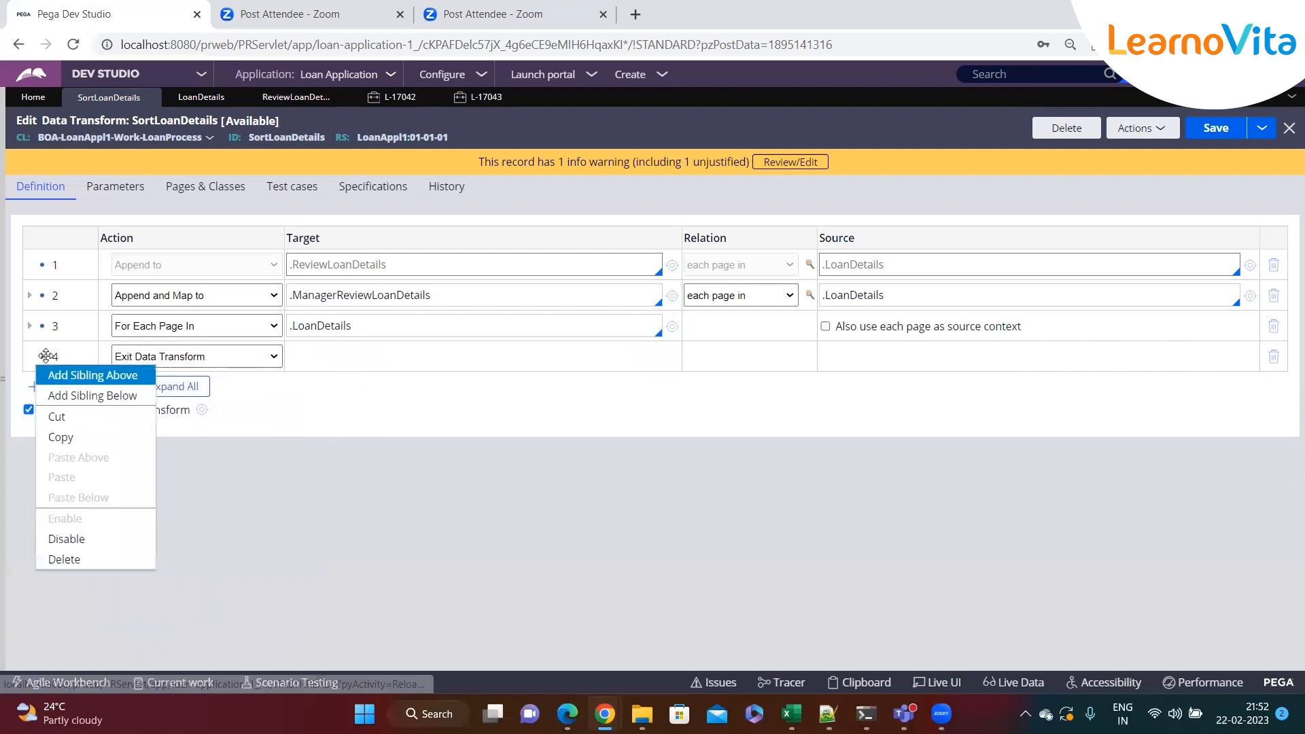
{"action": "left_click", "coordinate": [69, 559]}
Add a new step above step 1 and set its action to When
{"action": "right_click", "coordinate": [42, 265]}
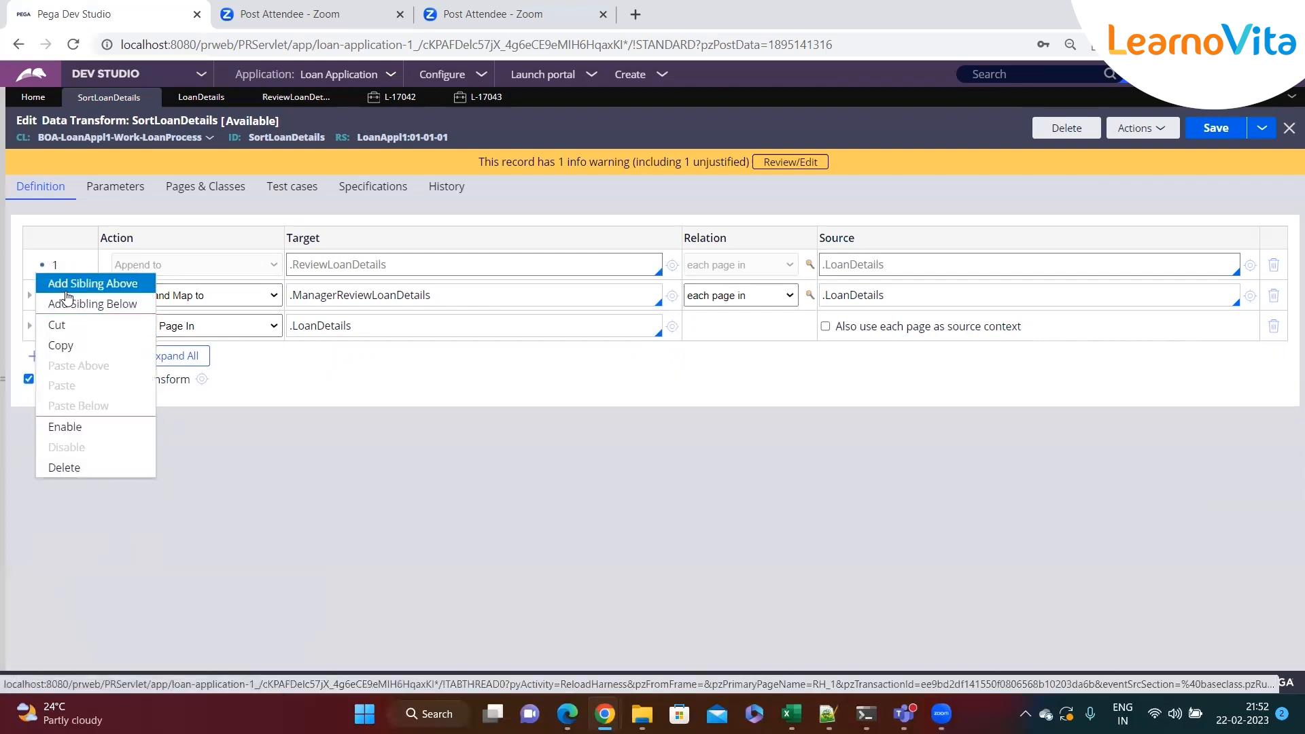
{"action": "left_click", "coordinate": [67, 291]}
{"action": "left_click", "coordinate": [238, 264]}
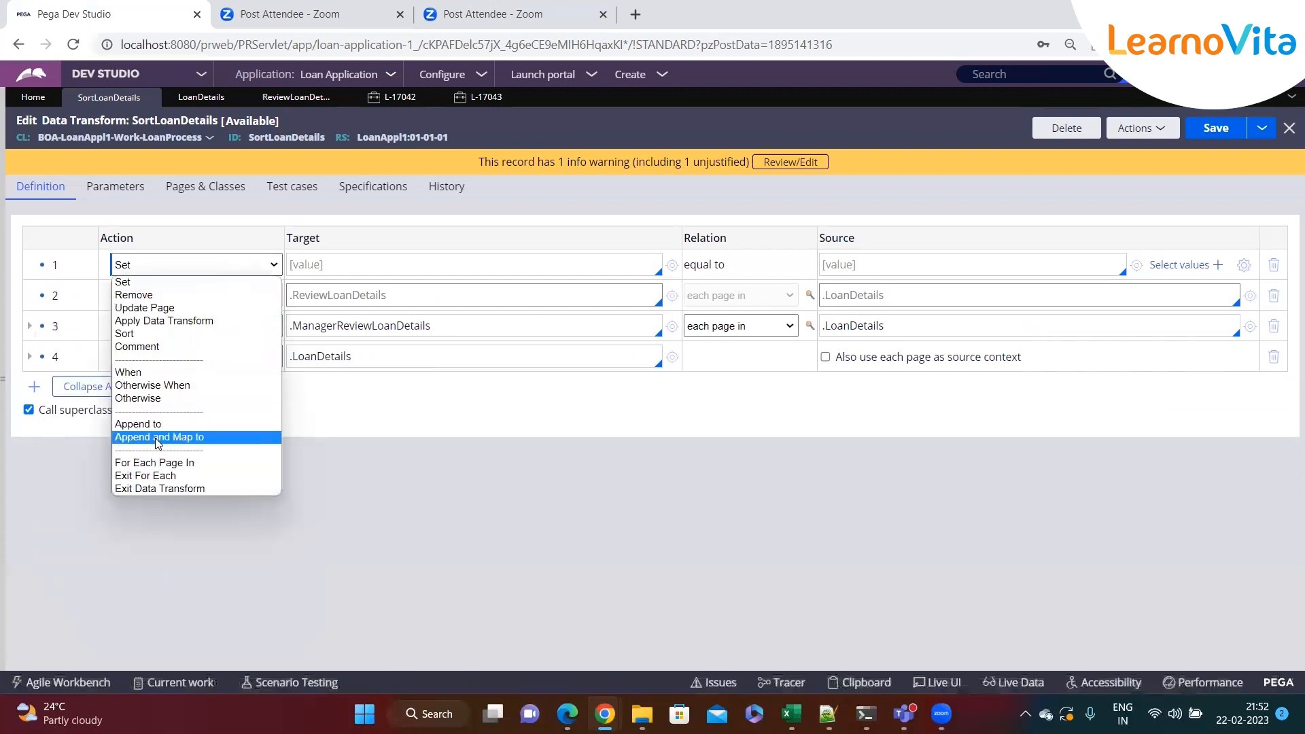
{"action": "left_click", "coordinate": [160, 373]}
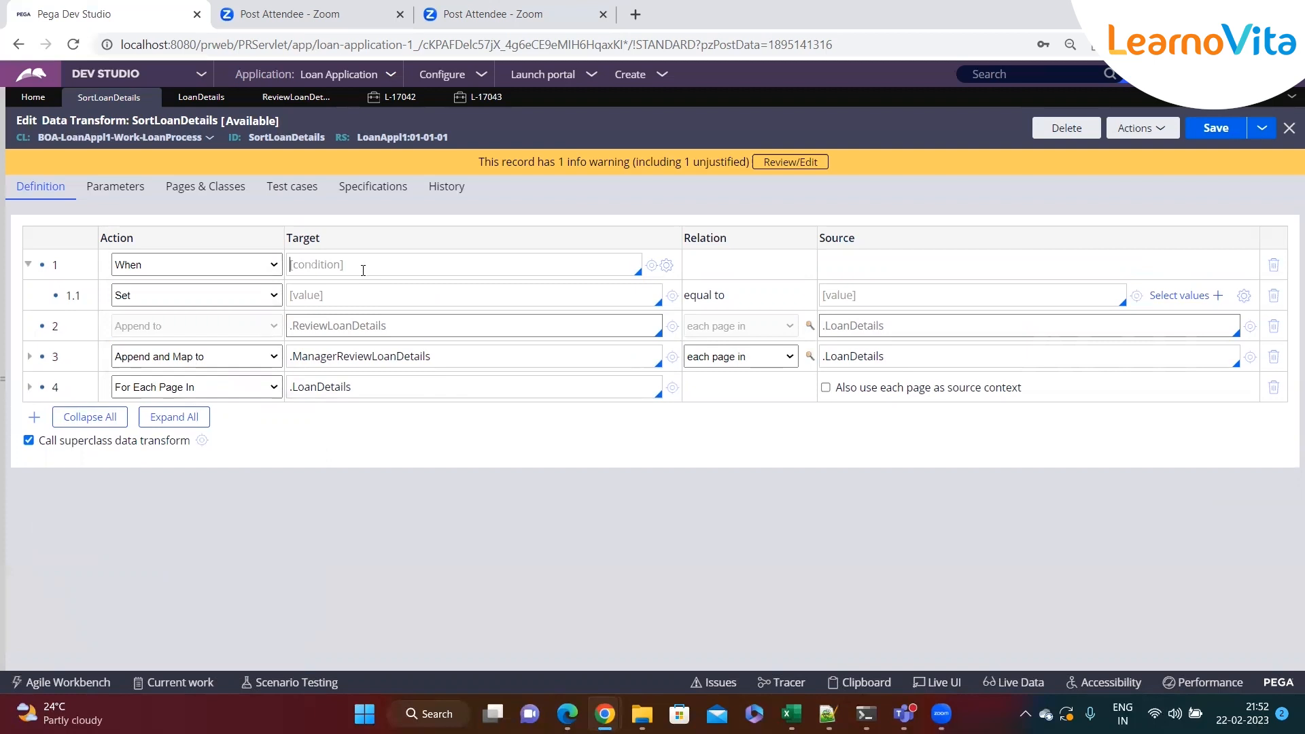
{"action": "type", "text": "."}
Look up the property behind the 'Do you have any loan ?' checkbox in the Loan Process case's LoanDetails section
{"action": "left_click", "coordinate": [394, 97]}
{"action": "left_click", "coordinate": [8, 395]}
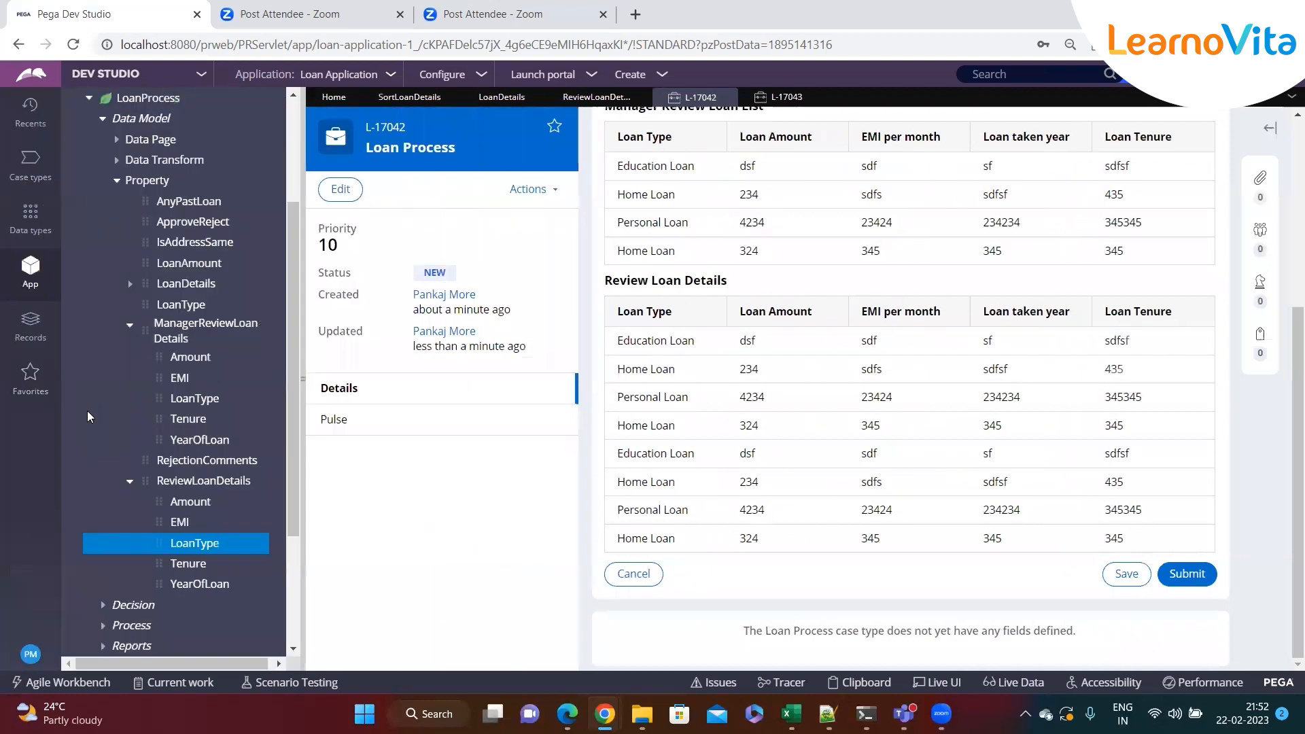
{"action": "left_click", "coordinate": [32, 172]}
{"action": "left_click", "coordinate": [95, 181]}
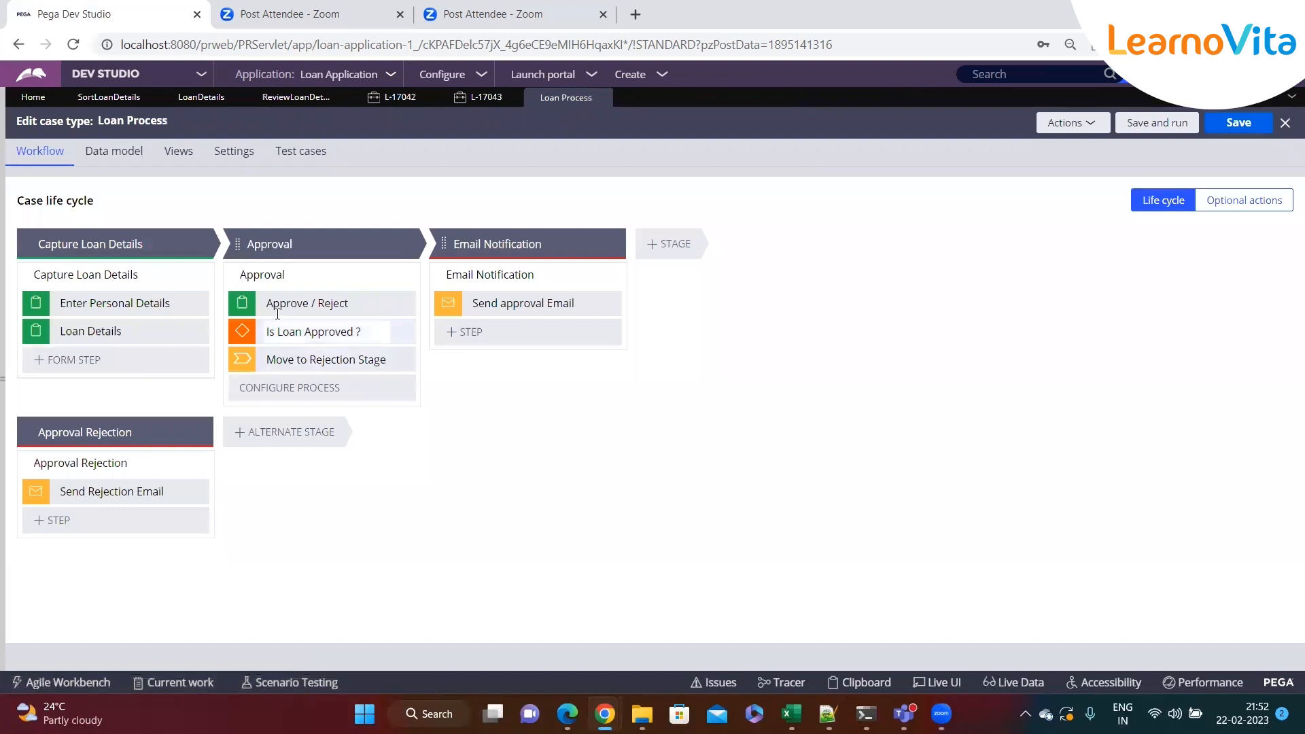
{"action": "left_click", "coordinate": [326, 303]}
{"action": "left_click", "coordinate": [1167, 407]}
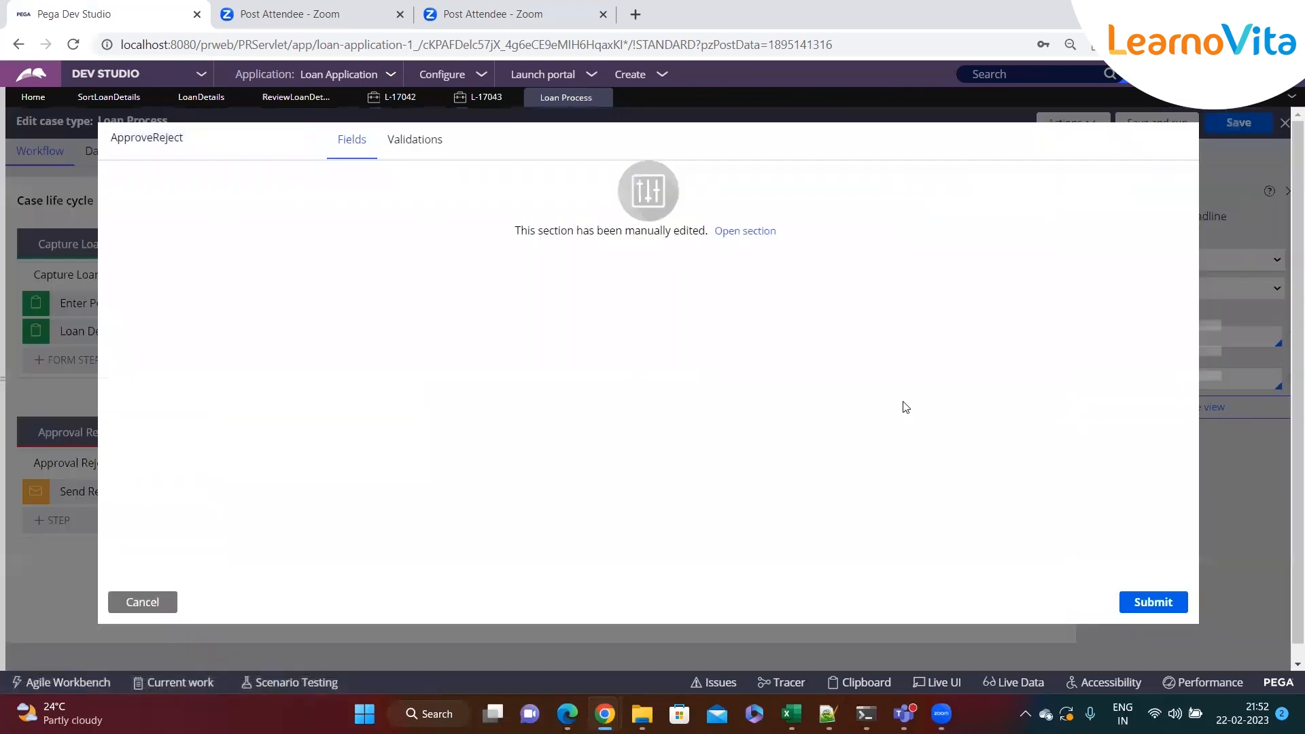
{"action": "left_click", "coordinate": [142, 601]}
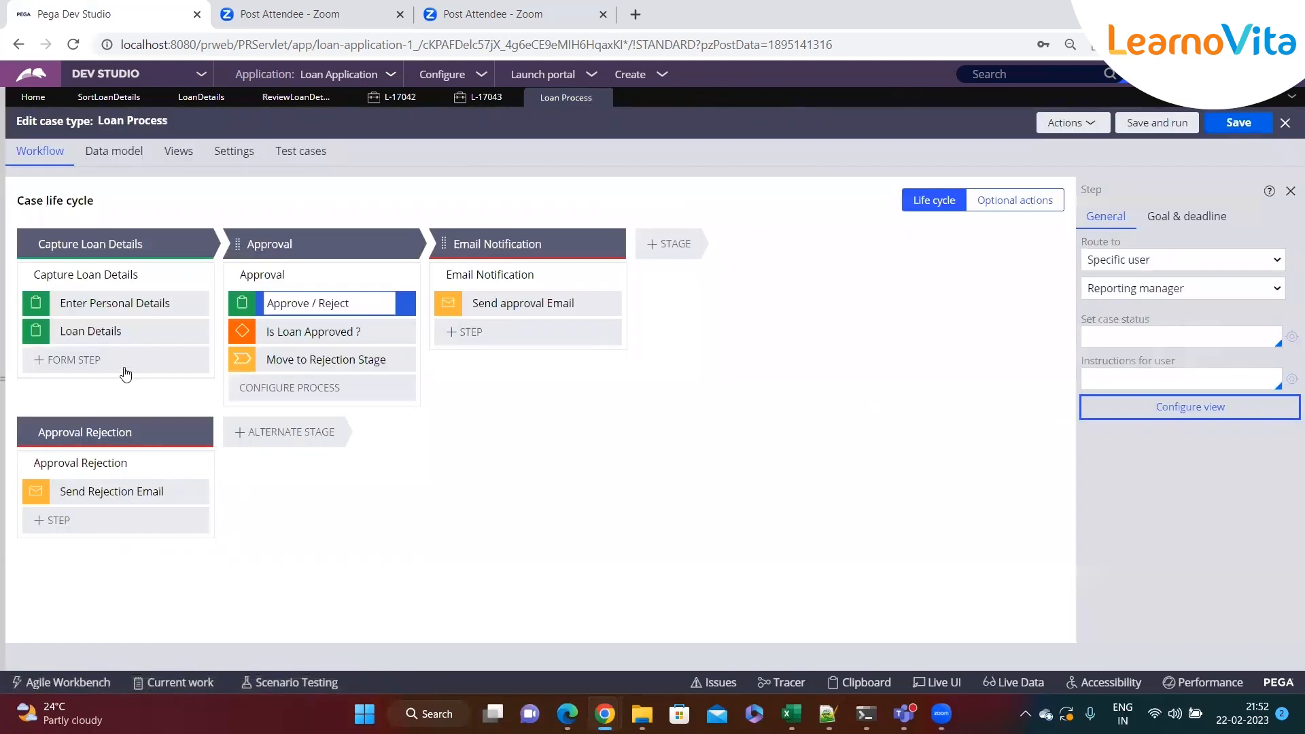
{"action": "left_click", "coordinate": [123, 331]}
{"action": "left_click", "coordinate": [1184, 313]}
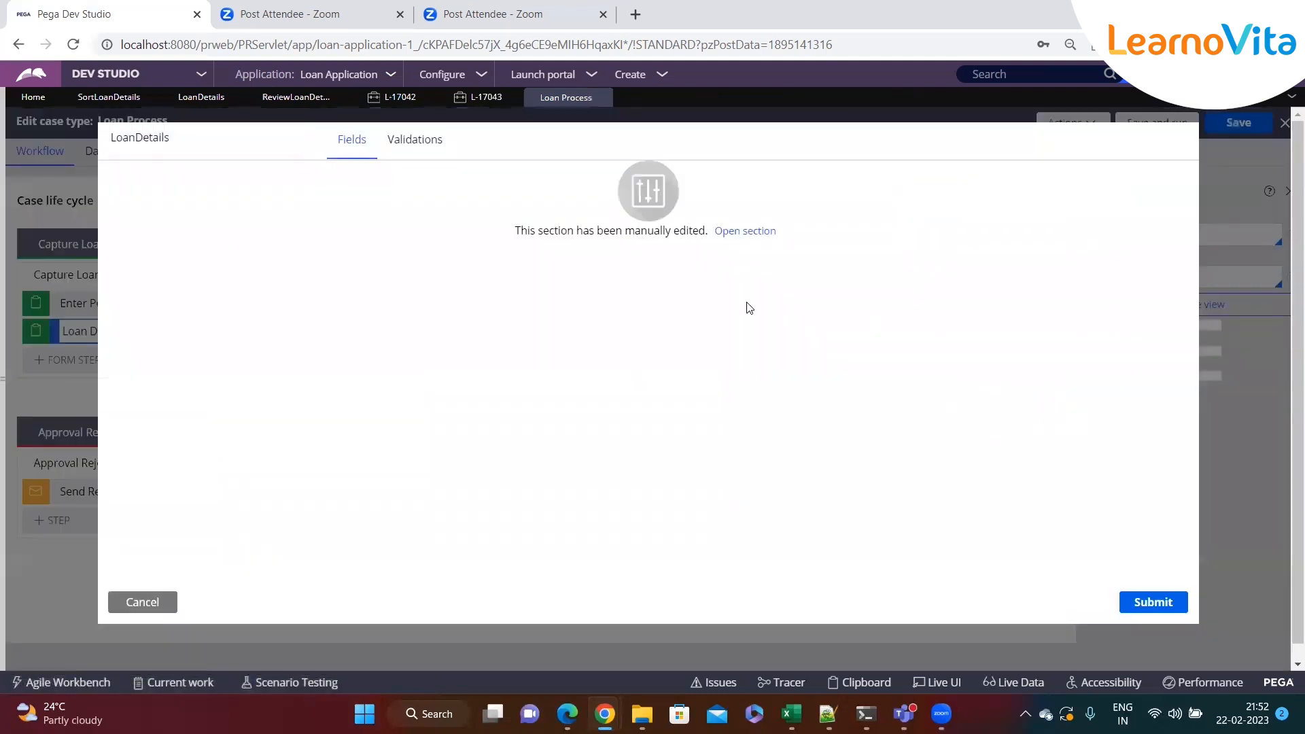
{"action": "left_click", "coordinate": [747, 239]}
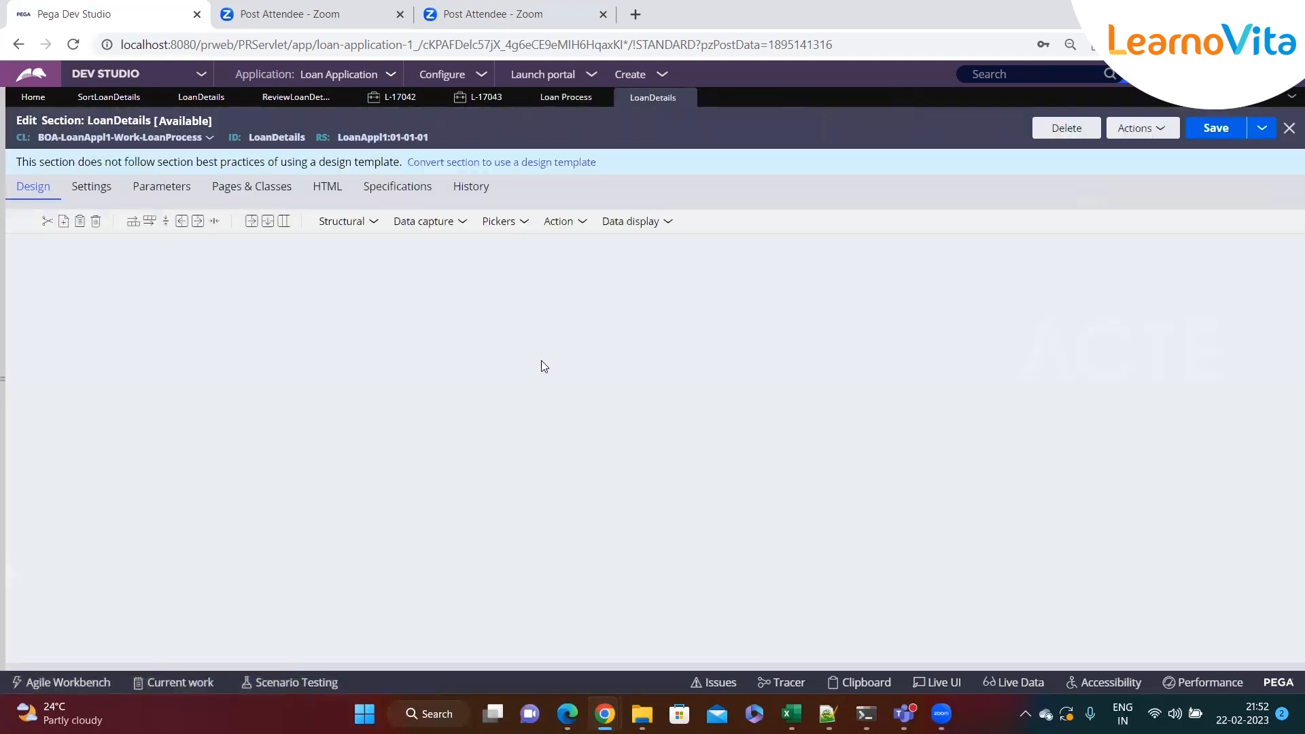
{"action": "left_click", "coordinate": [1042, 416]}
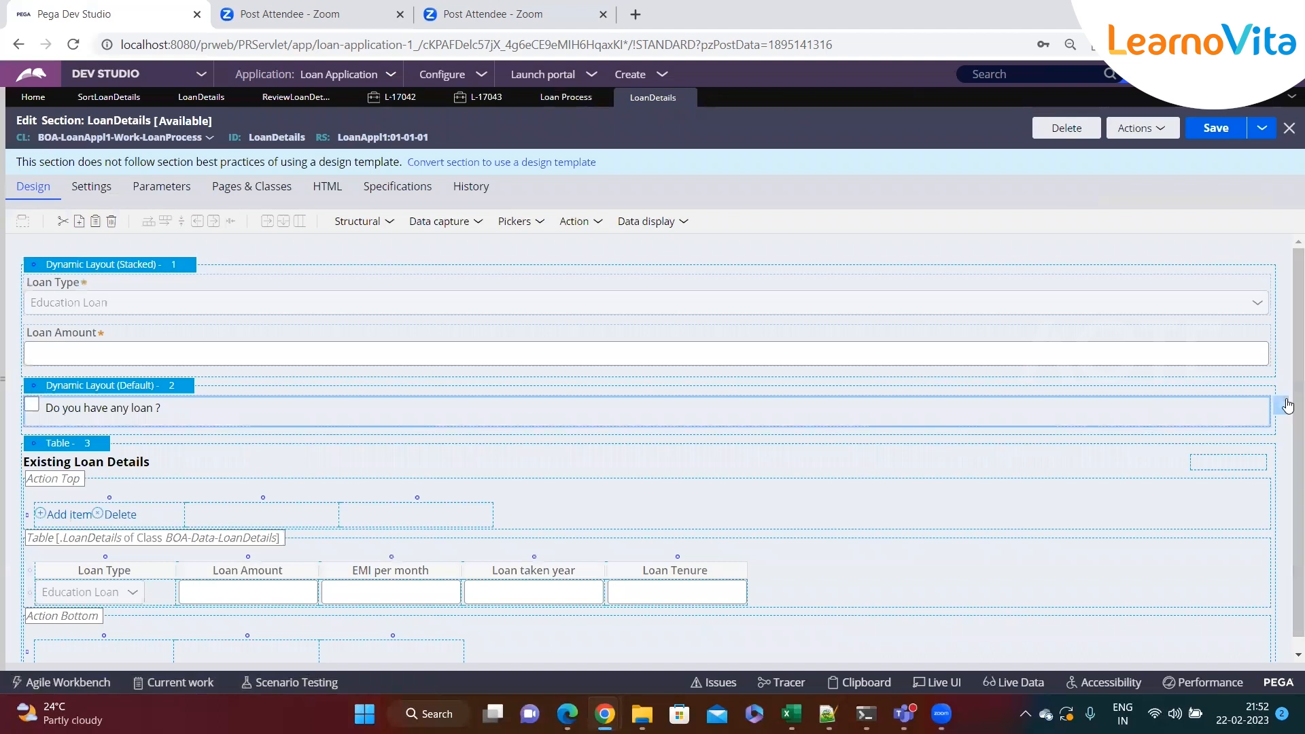
{"action": "left_click", "coordinate": [1280, 405]}
{"action": "triple_click", "coordinate": [602, 253]}
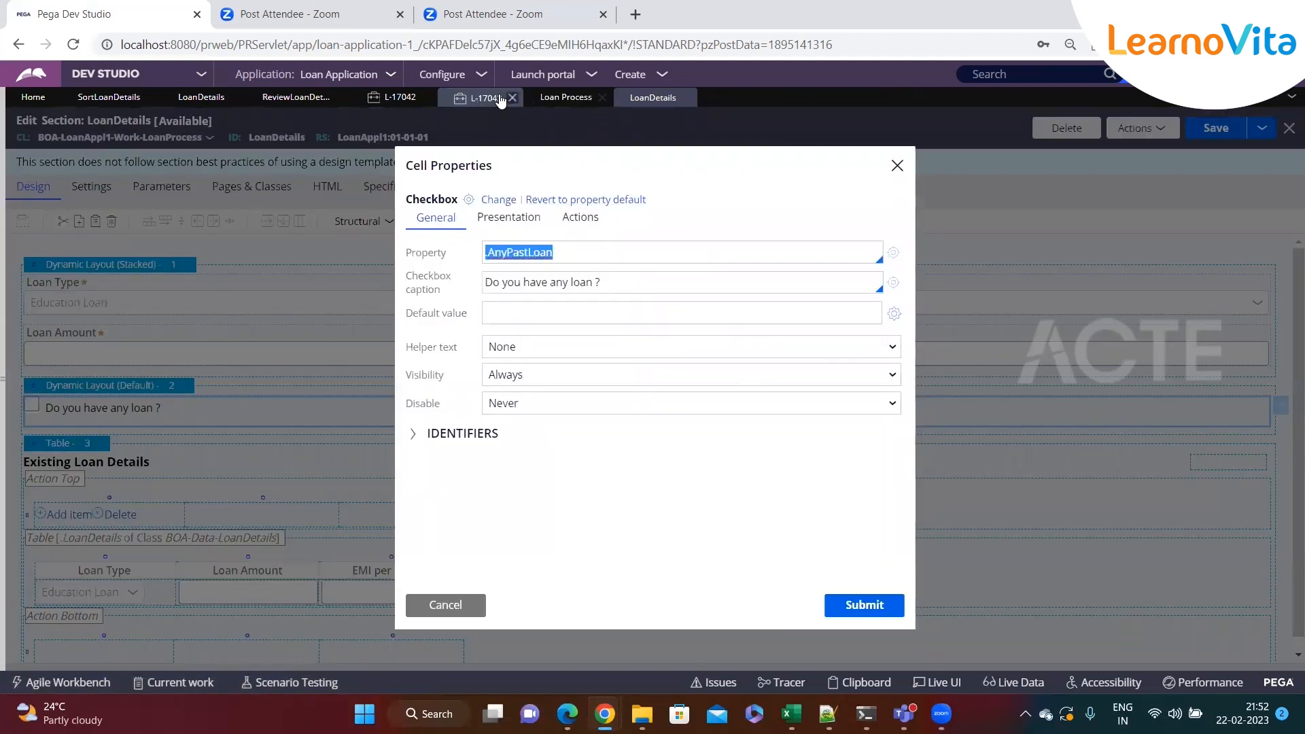
Set the When condition of step 1 to .AnyPastLoan=="true"
{"action": "left_click", "coordinate": [109, 97]}
{"action": "left_click", "coordinate": [326, 267]}
{"action": "type", "text": "..AnyPastLoan"}
{"action": "type", "text": "=="}
{"action": "key", "text": "BackSpace"}
{"action": "key", "text": "BackSpace"}
{"action": "key", "text": "BackSpace"}
{"action": "key", "text": "BackSpace"}
{"action": "key", "text": "BackSpace"}
{"action": "key", "text": "BackSpace"}
{"action": "key", "text": "BackSpace"}
{"action": "key", "text": "BackSpace"}
{"action": "key", "text": "BackSpace"}
{"action": "key", "text": "BackSpace"}
{"action": "key", "text": "BackSpace"}
{"action": "key", "text": "BackSpace"}
{"action": "key", "text": "BackSpace"}
{"action": "key", "text": "BackSpace"}
{"action": "type", "text": ".AnyPastLoan=="}
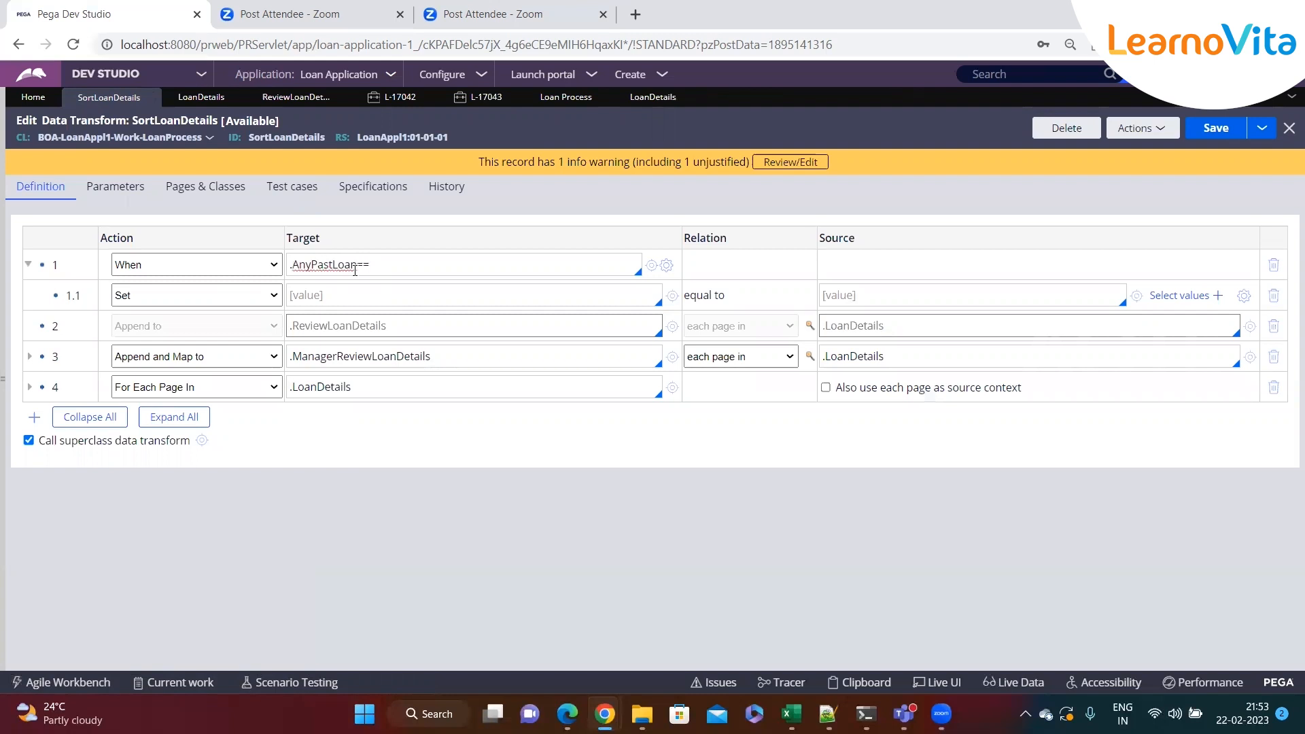
{"action": "type", "text": "\"true"}
Move the Append and Map to .ManagerReviewLoanDetails step inside the When condition as step 1.1
{"action": "right_click", "coordinate": [42, 356]}
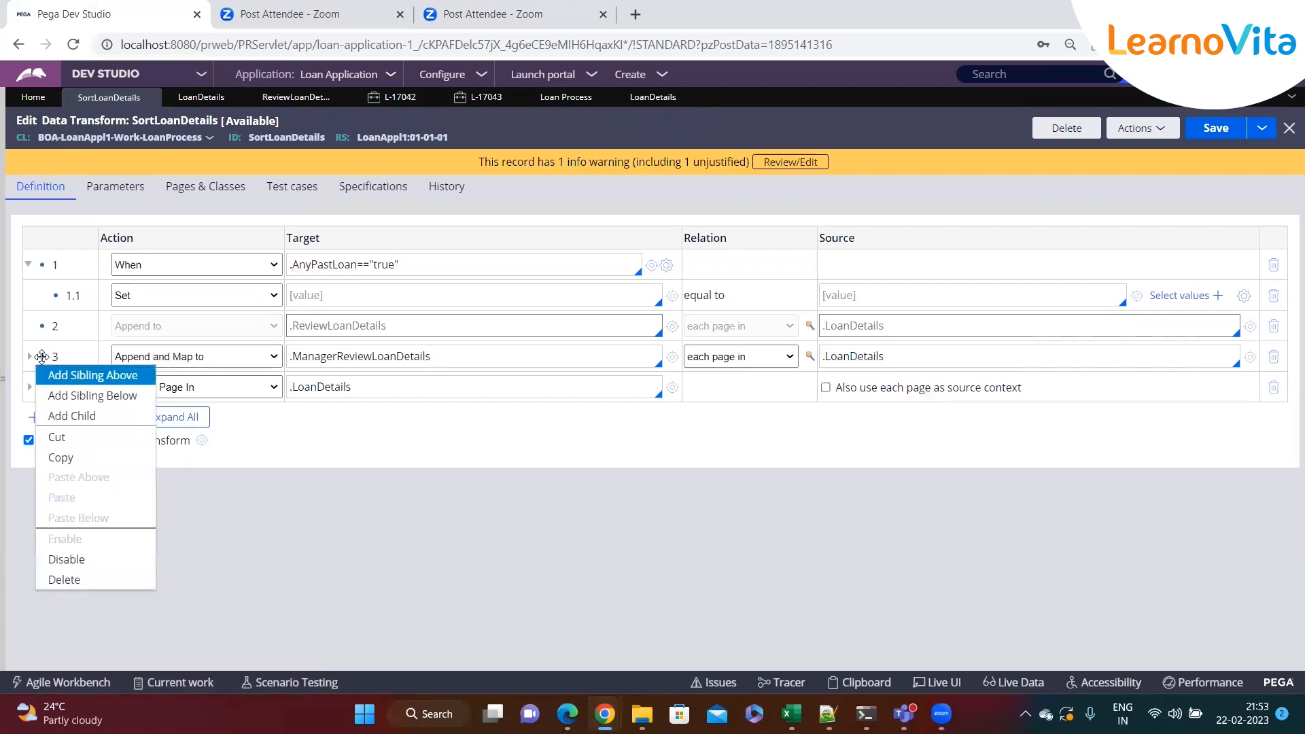
{"action": "left_click", "coordinate": [54, 437]}
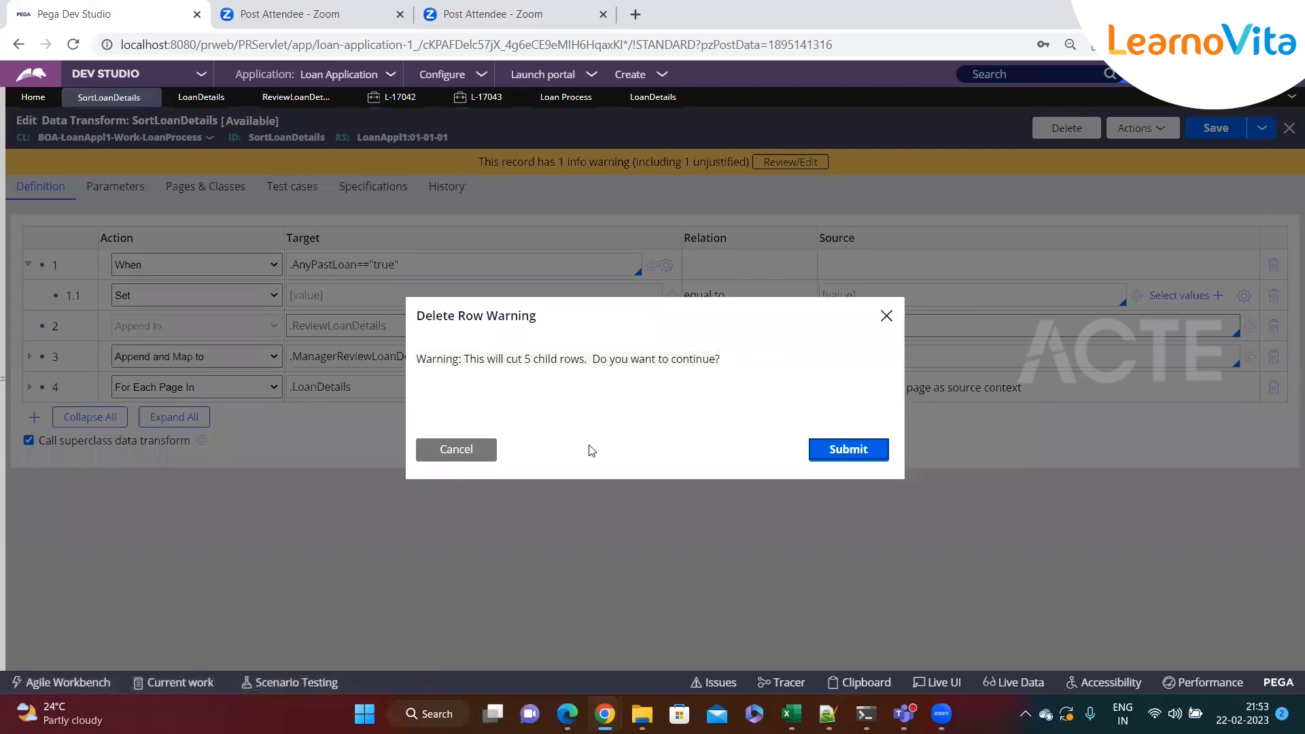
{"action": "left_click", "coordinate": [836, 452]}
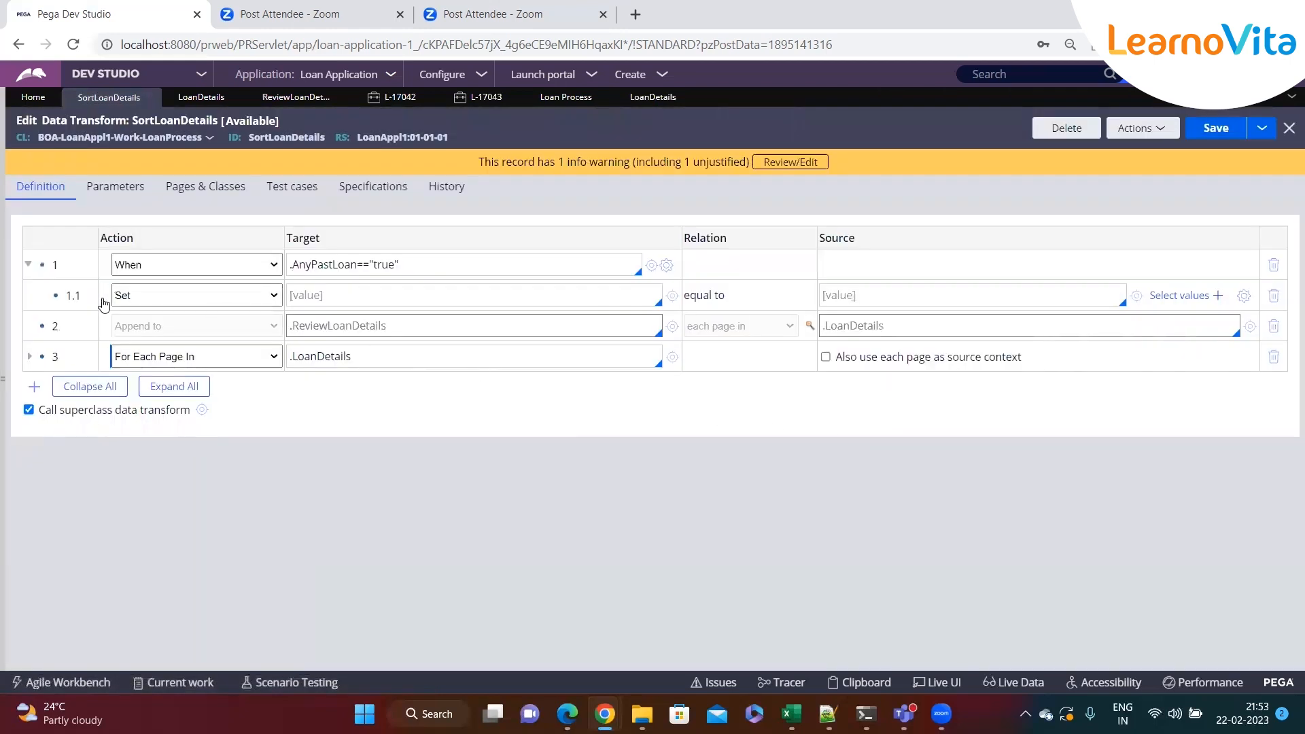
{"action": "right_click", "coordinate": [56, 296]}
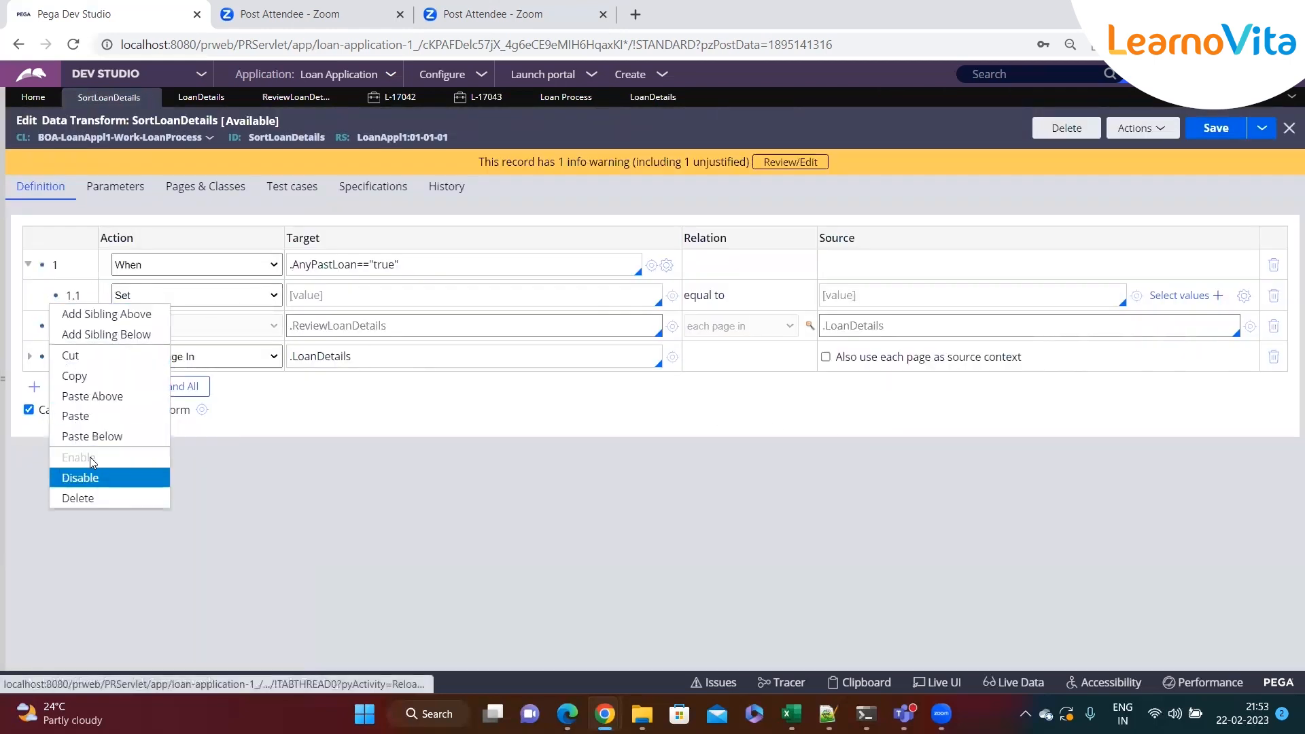
{"action": "left_click", "coordinate": [80, 416]}
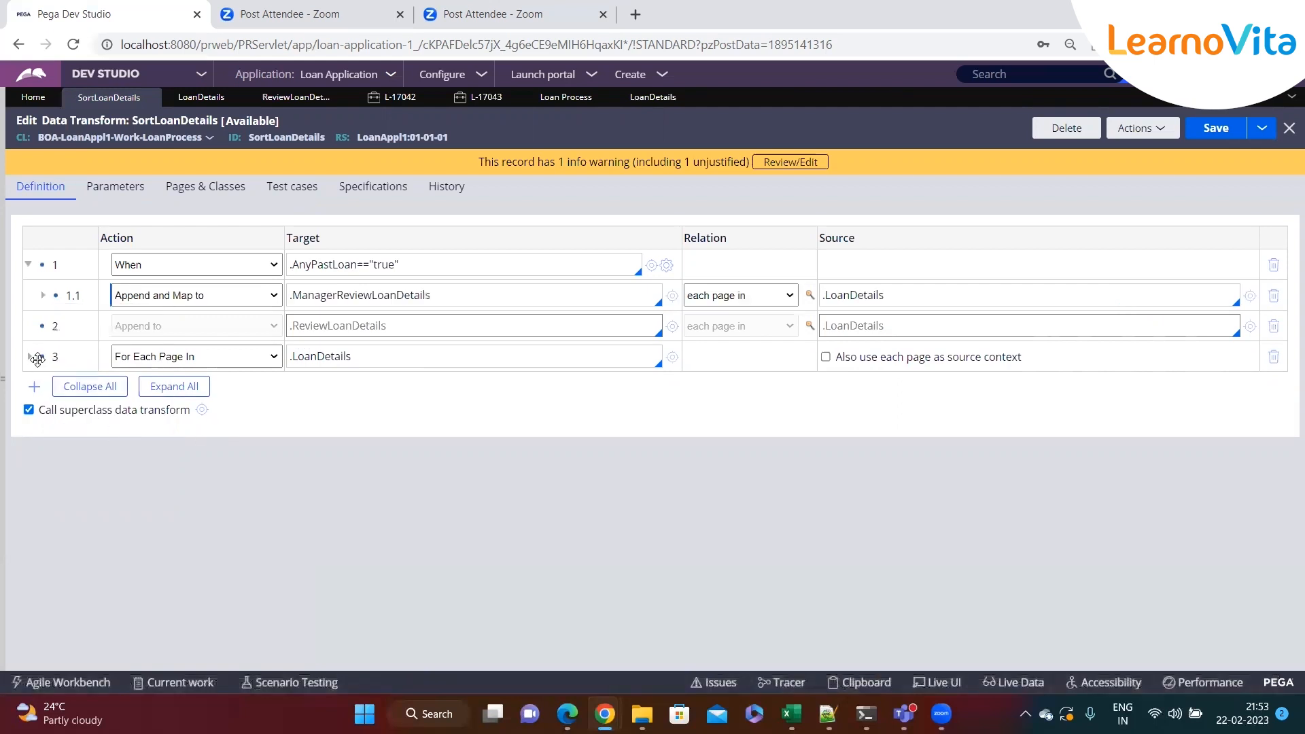
Move the For Each Page In .LoanDetails loop inside the When condition as step 1.2
{"action": "left_click", "coordinate": [960, 292]}
{"action": "key", "text": "Return"}
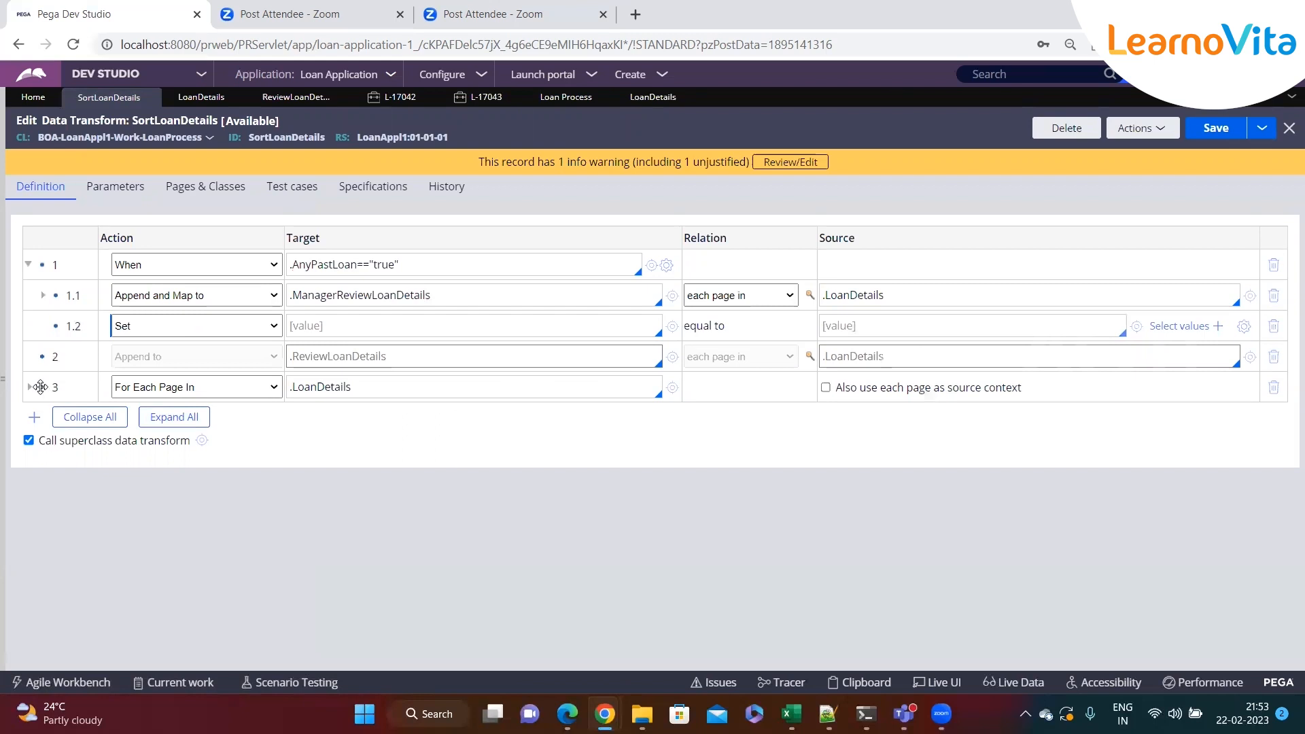
{"action": "right_click", "coordinate": [41, 386]}
{"action": "left_click", "coordinate": [54, 465]}
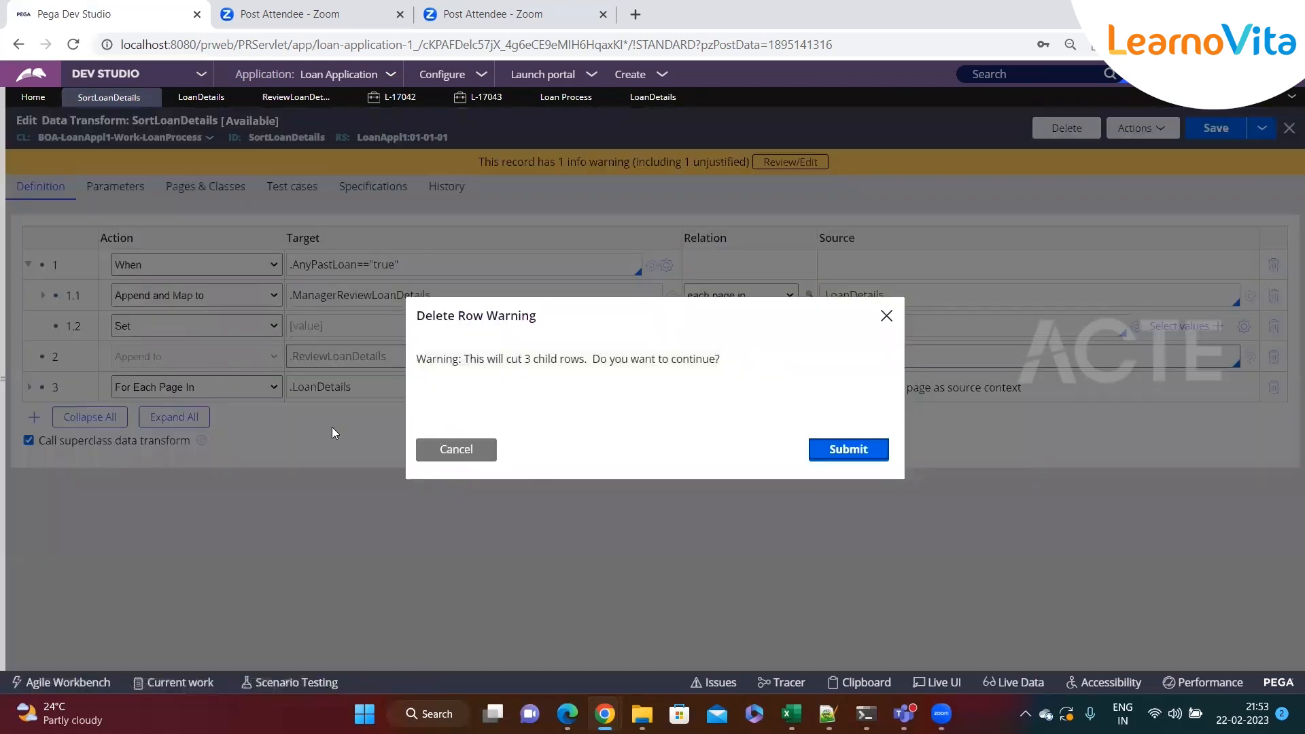
{"action": "left_click", "coordinate": [850, 450]}
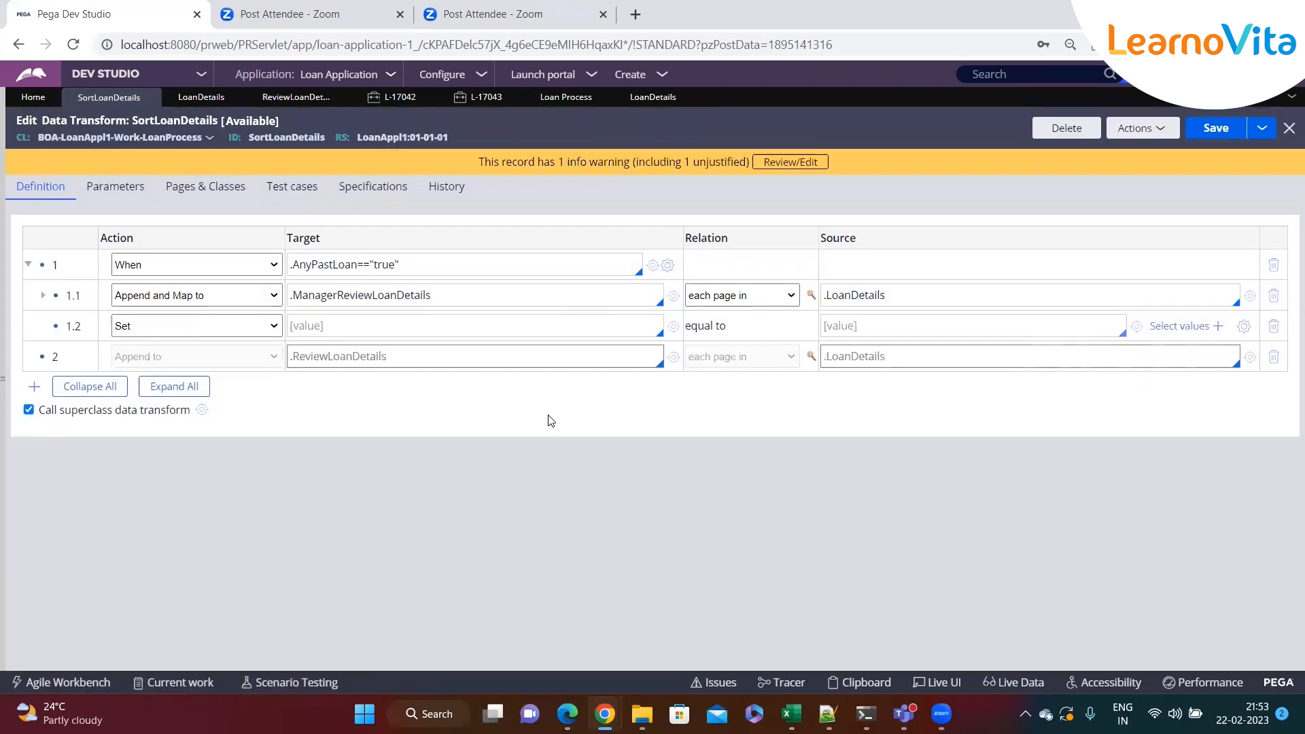
{"action": "right_click", "coordinate": [57, 320]}
{"action": "left_click", "coordinate": [79, 448]}
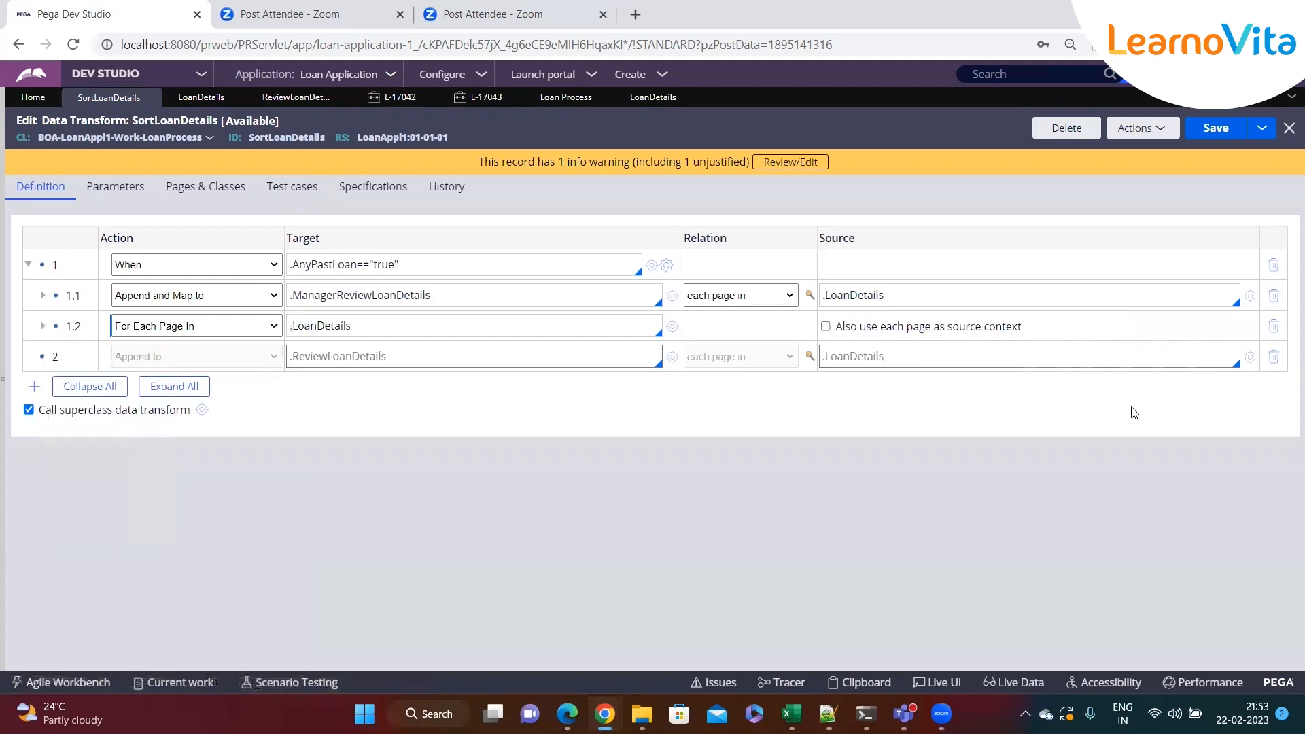
Delete the disabled Append to .ReviewLoanDetails step
{"action": "left_click", "coordinate": [1280, 363]}
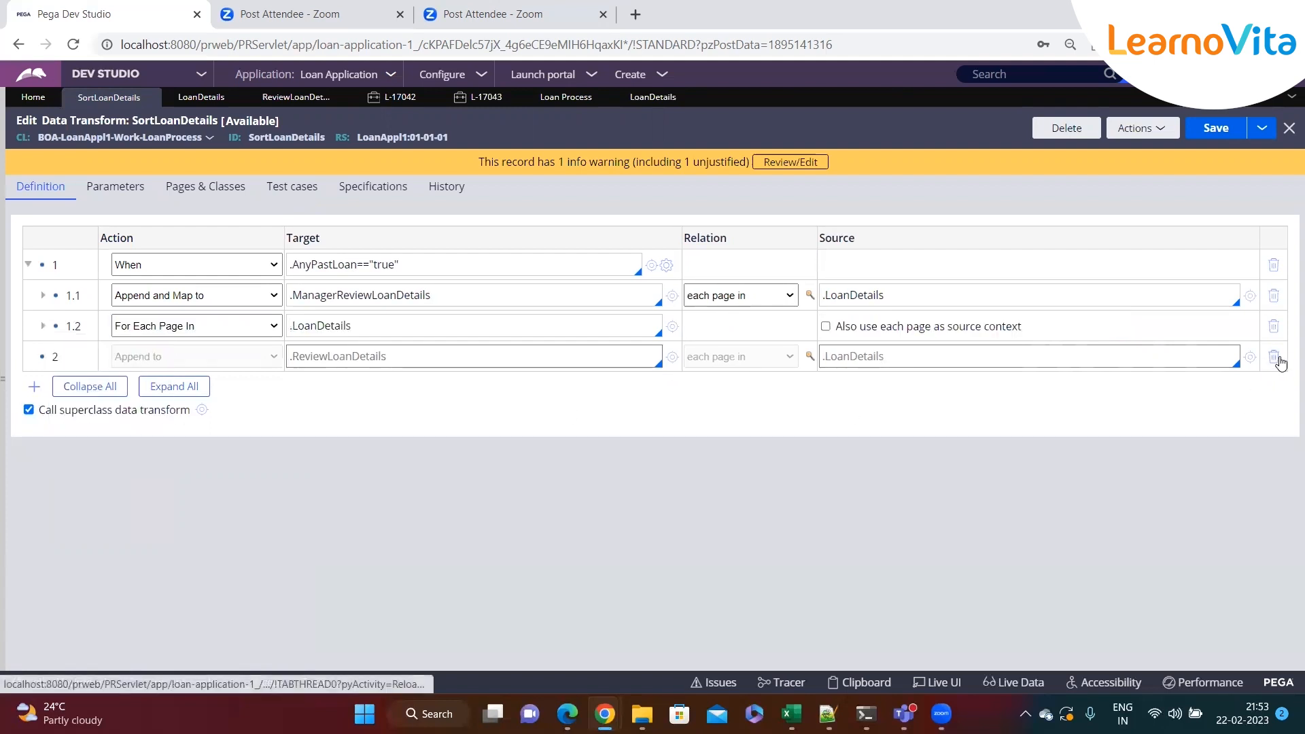
{"action": "left_click", "coordinate": [1279, 363]}
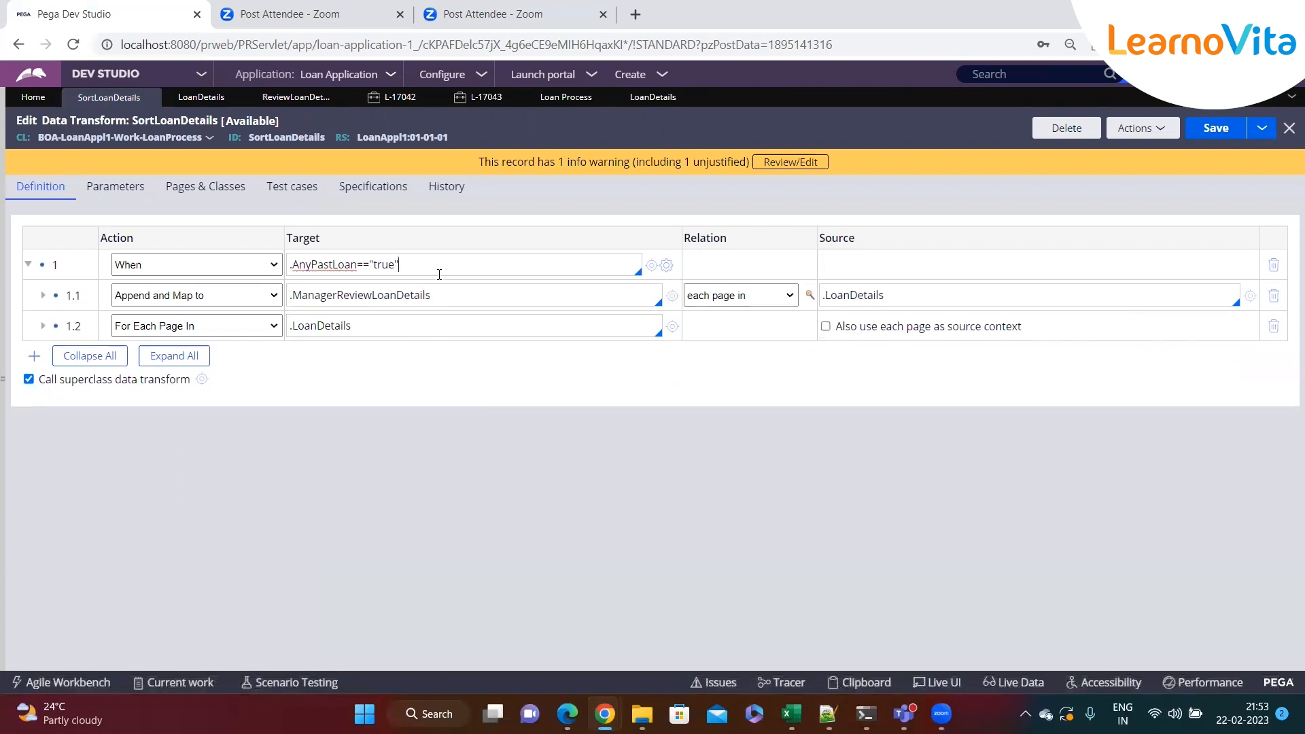
{"action": "left_click", "coordinate": [446, 290]}
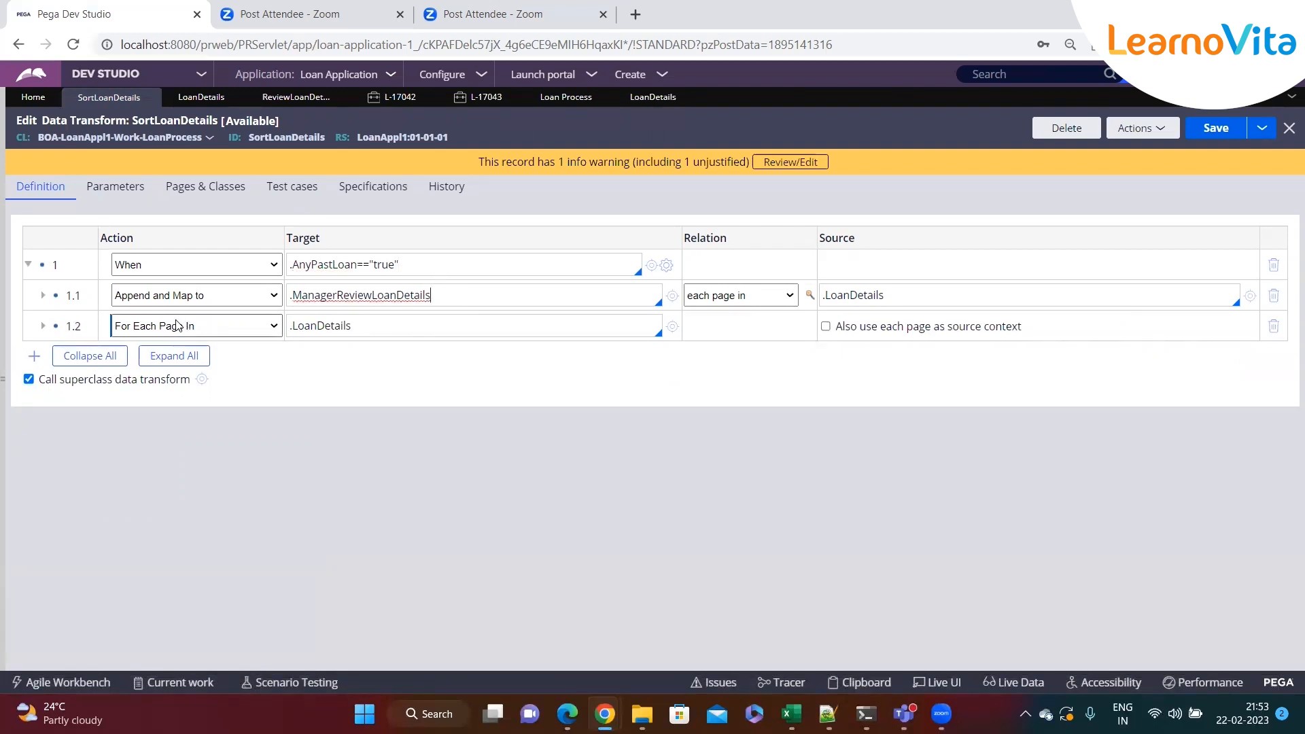
{"action": "left_click", "coordinate": [490, 267]}
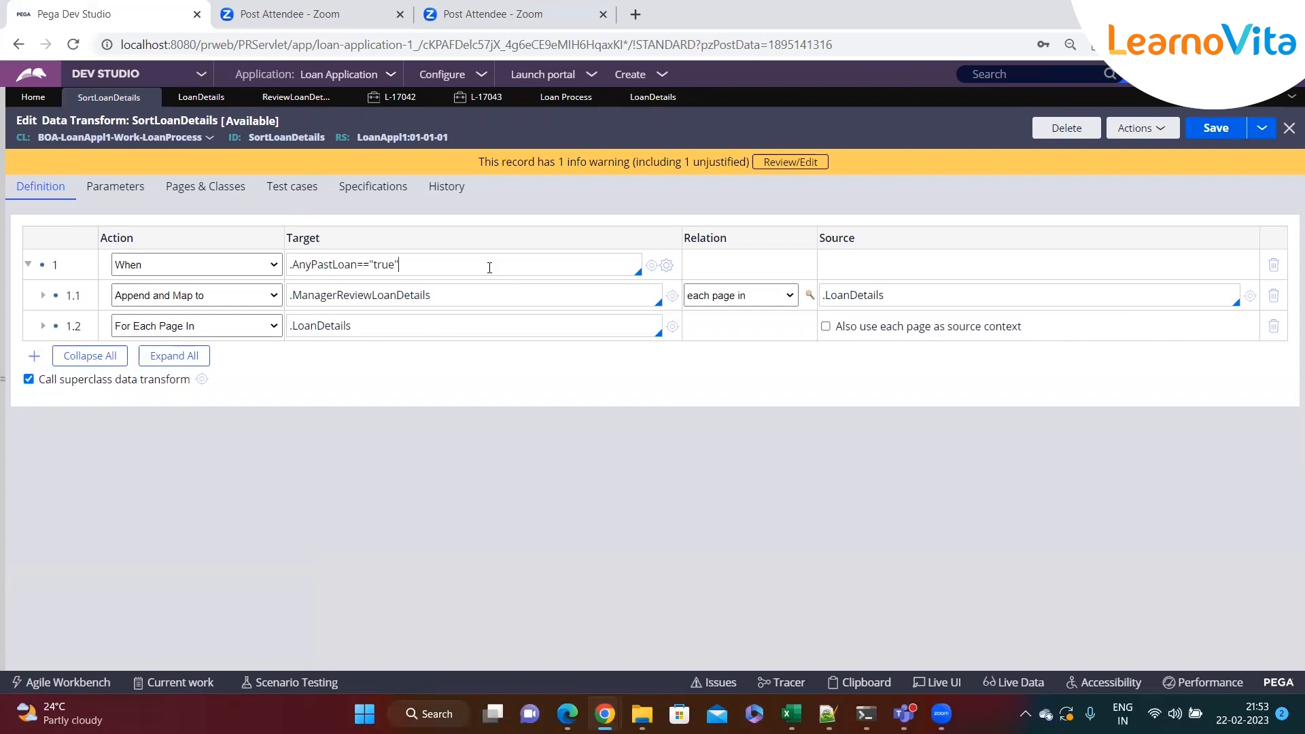
Add an Otherwise step 2 whose child step 2.1 uses the action Exit Data Transform
{"action": "key", "text": "Return"}
{"action": "left_click", "coordinate": [223, 365]}
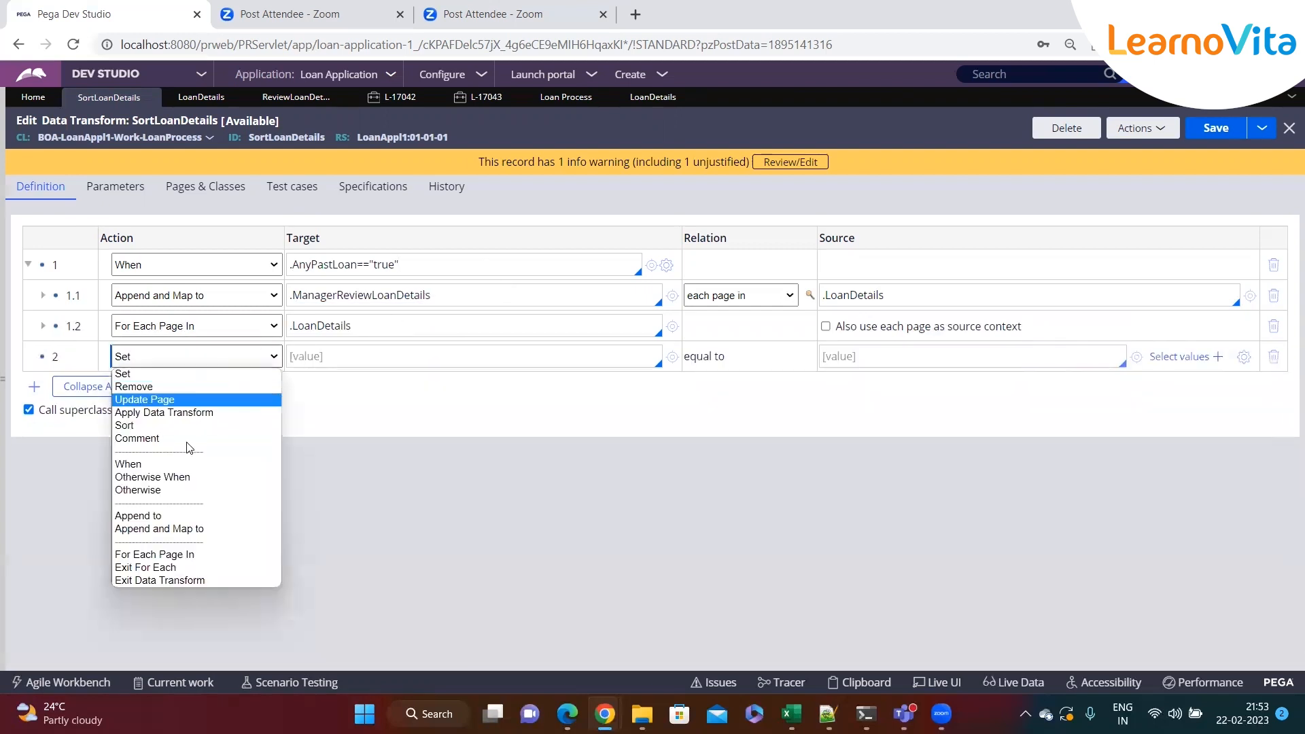
{"action": "left_click", "coordinate": [170, 488]}
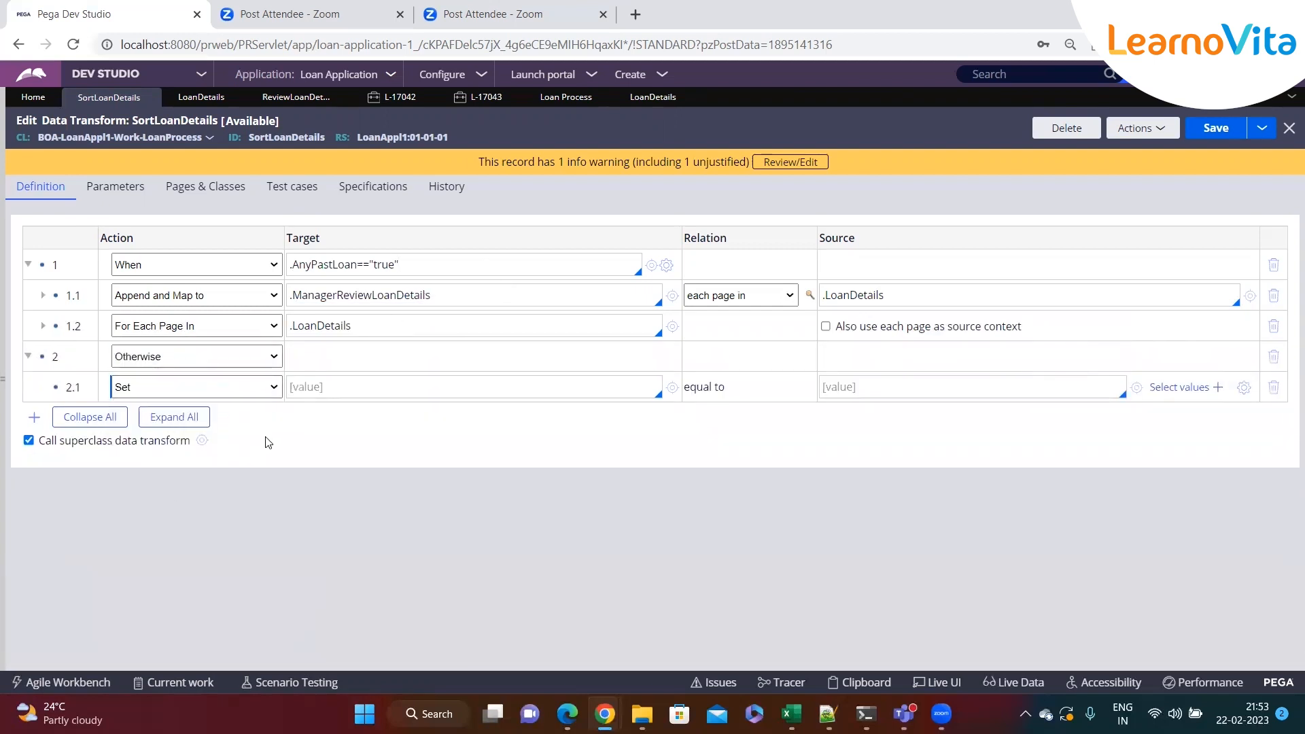
{"action": "left_click", "coordinate": [266, 388]}
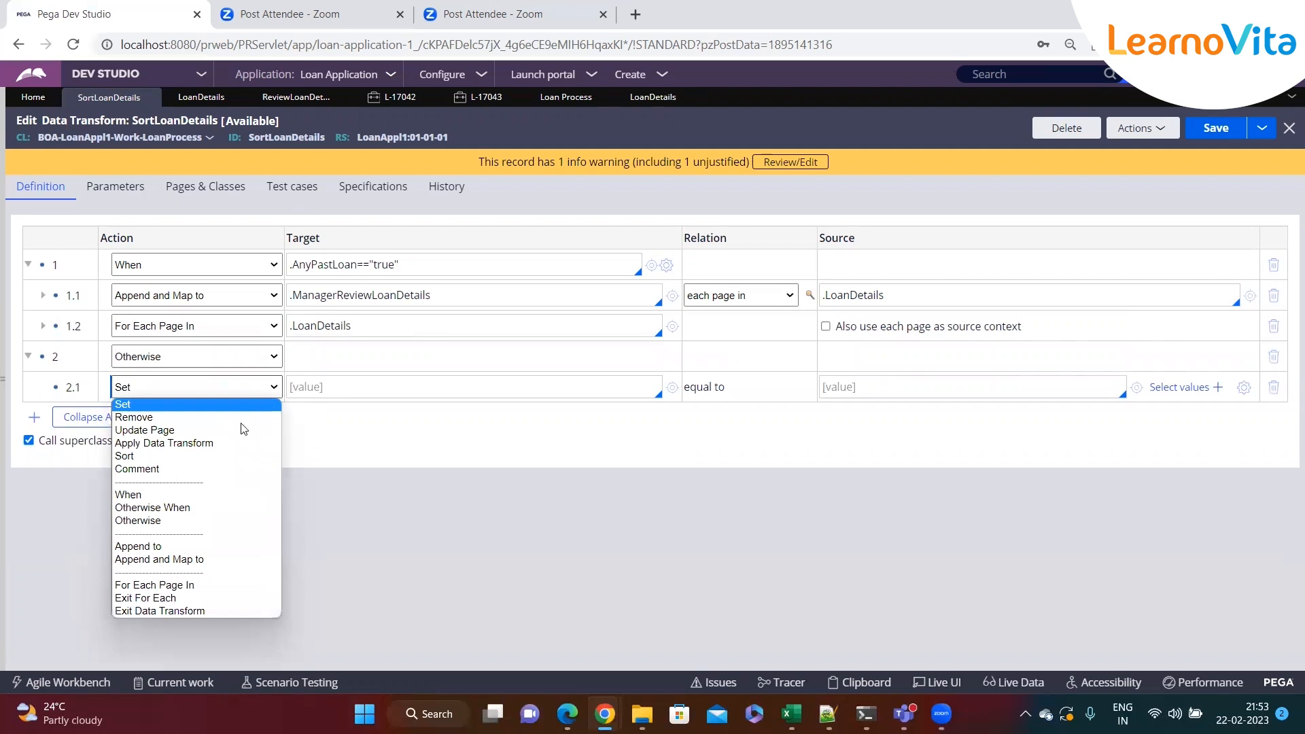
{"action": "left_click", "coordinate": [163, 610]}
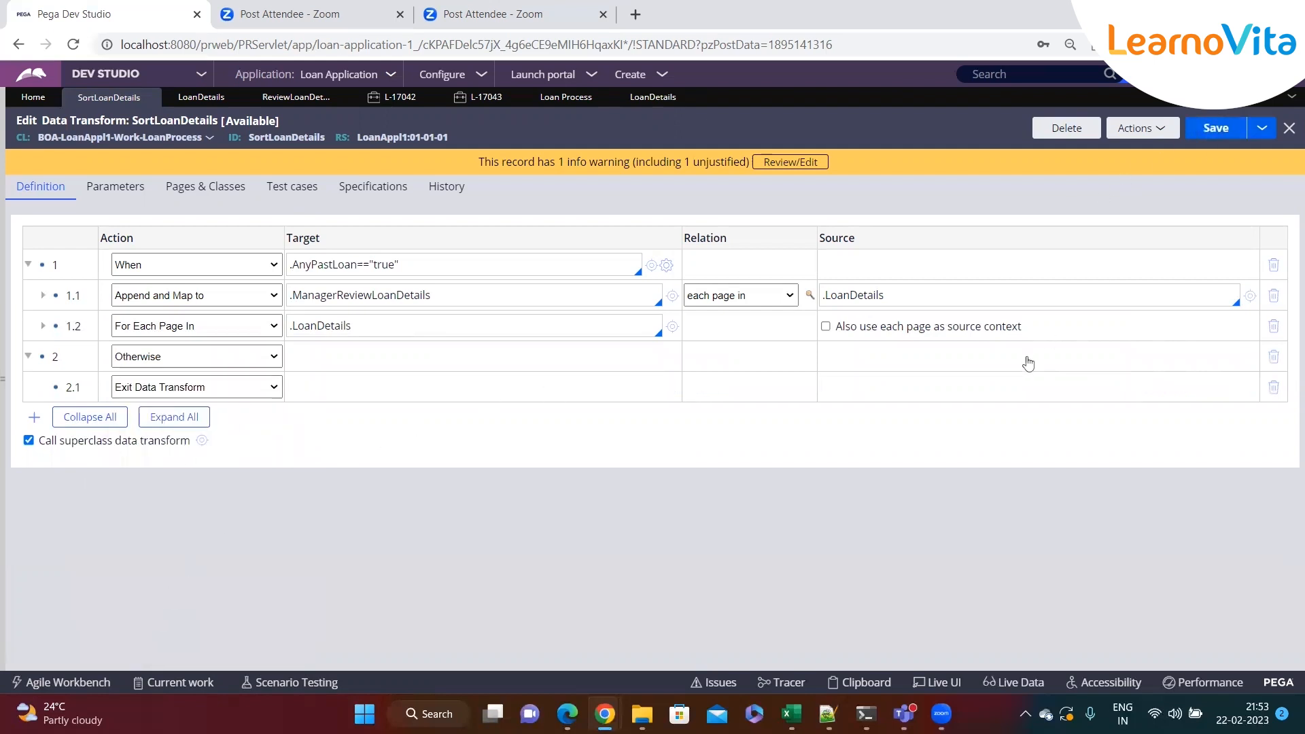
Expand the For Each Page In step 1.2 to review its nested steps
{"action": "left_click", "coordinate": [263, 396]}
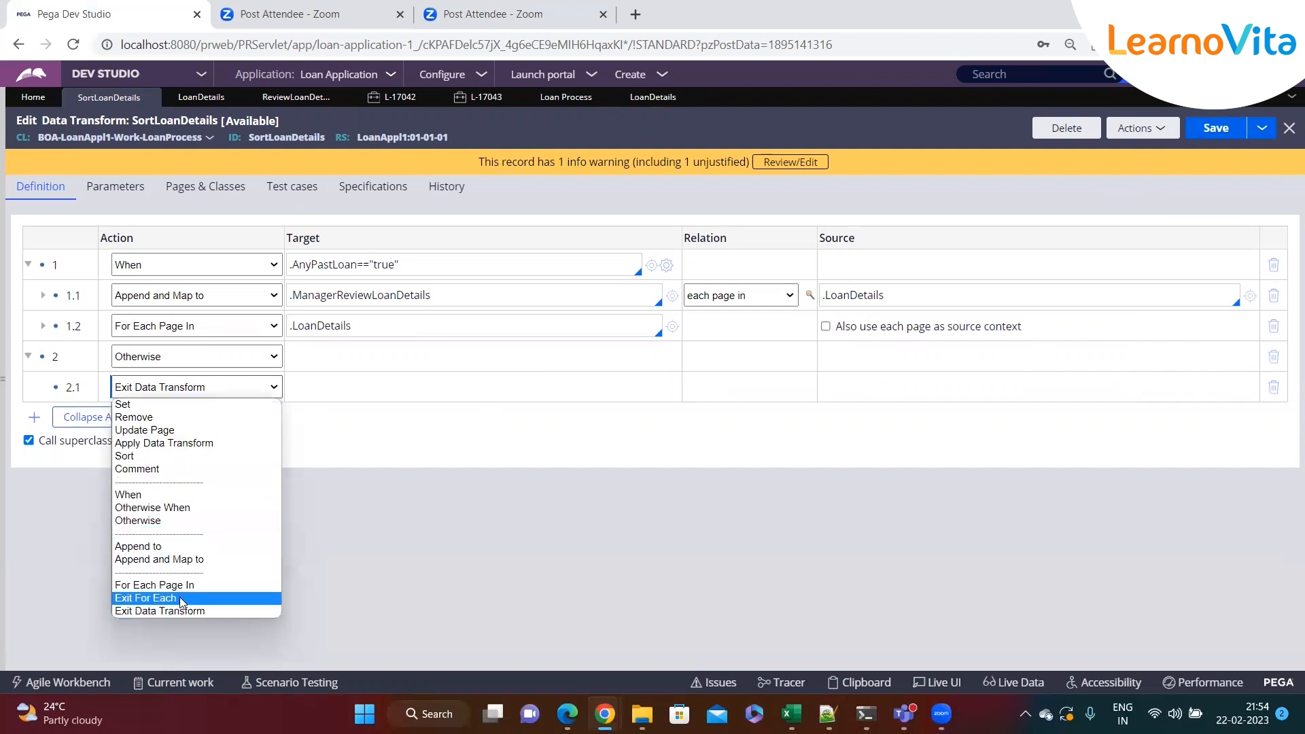
{"action": "key", "text": "Escape"}
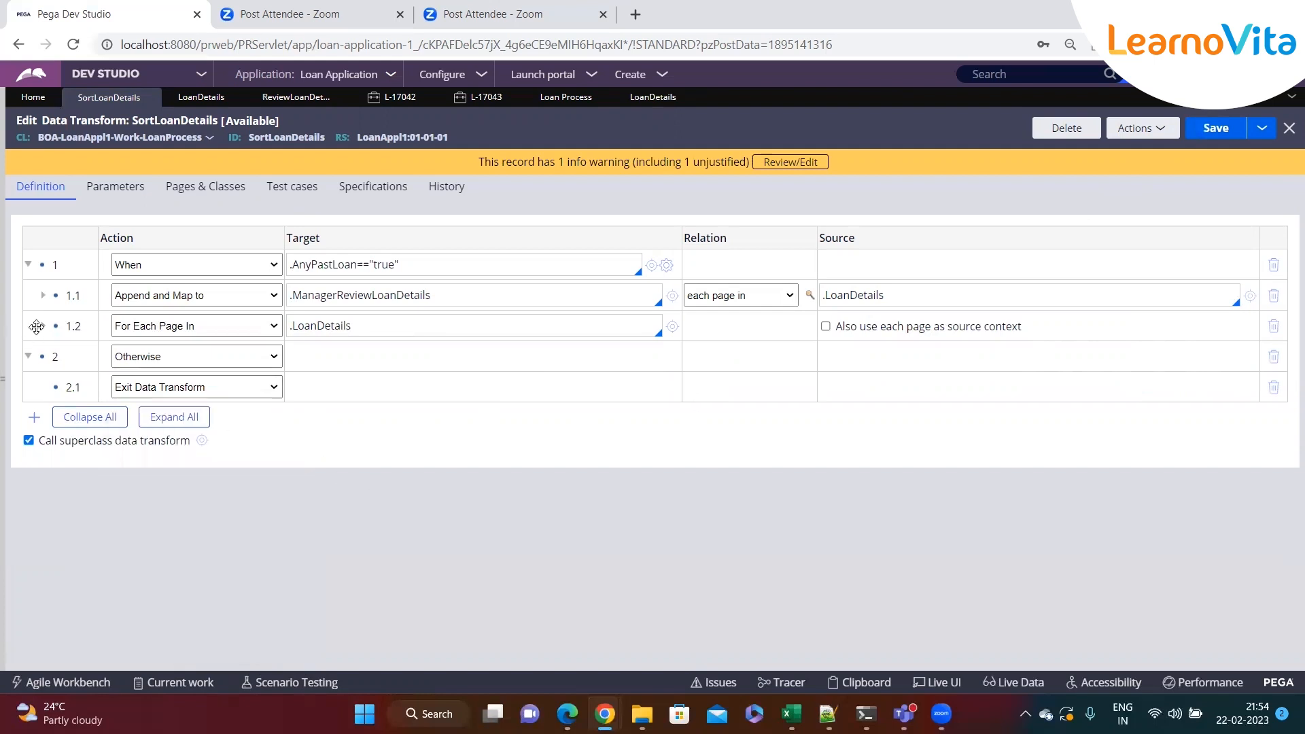
{"action": "left_click", "coordinate": [42, 326]}
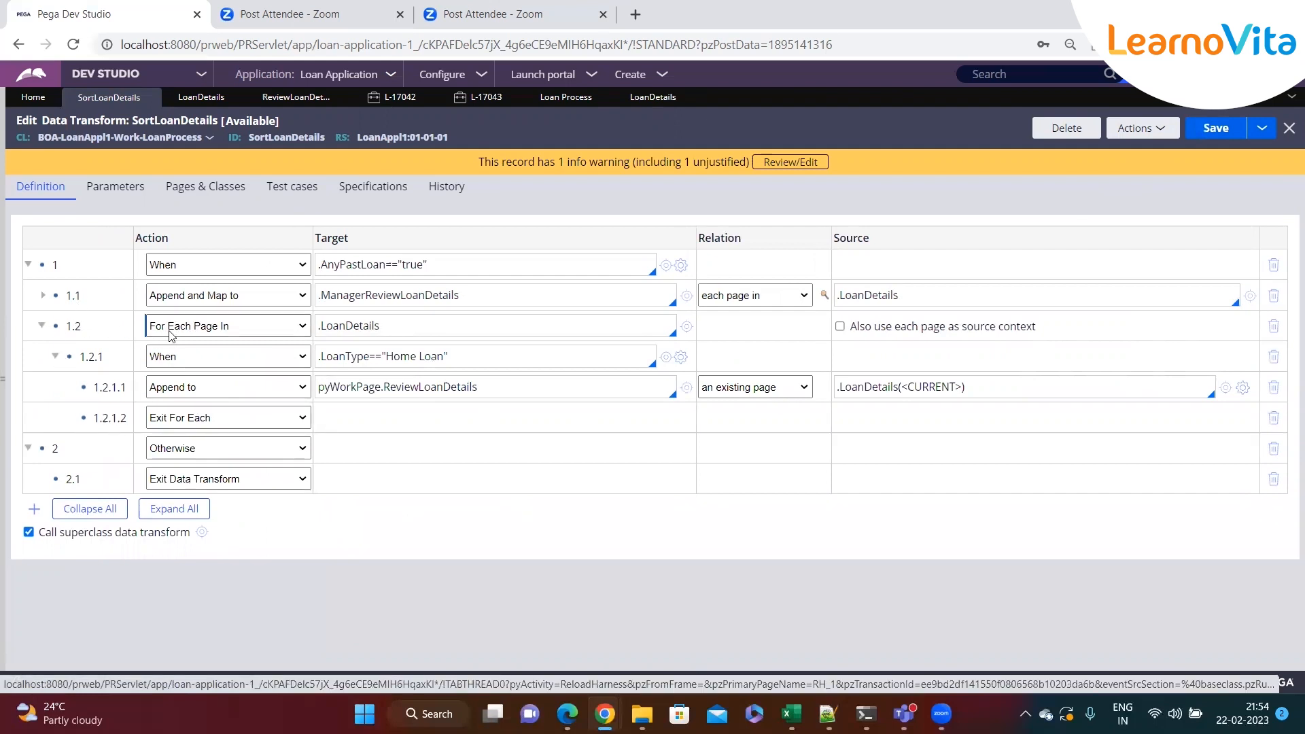
{"action": "left_click", "coordinate": [42, 326]}
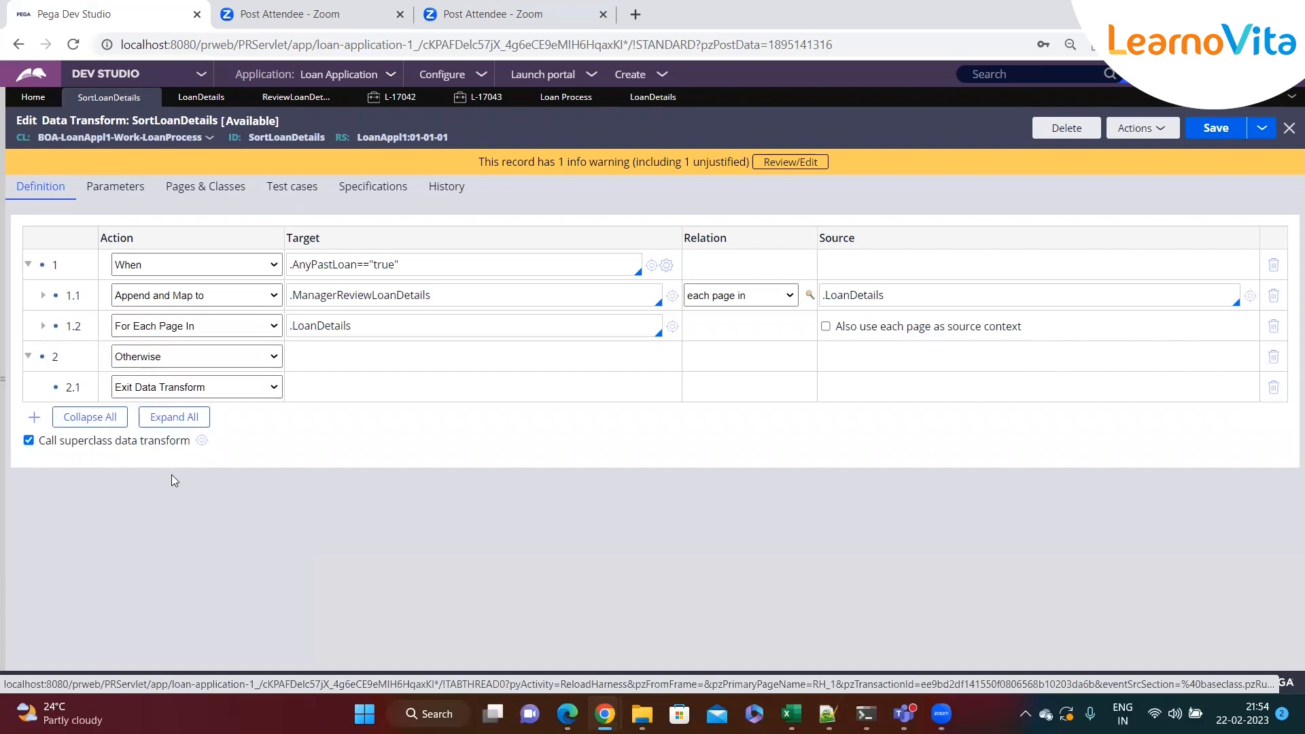
{"action": "left_click", "coordinate": [168, 361]}
{"action": "left_click", "coordinate": [350, 369]}
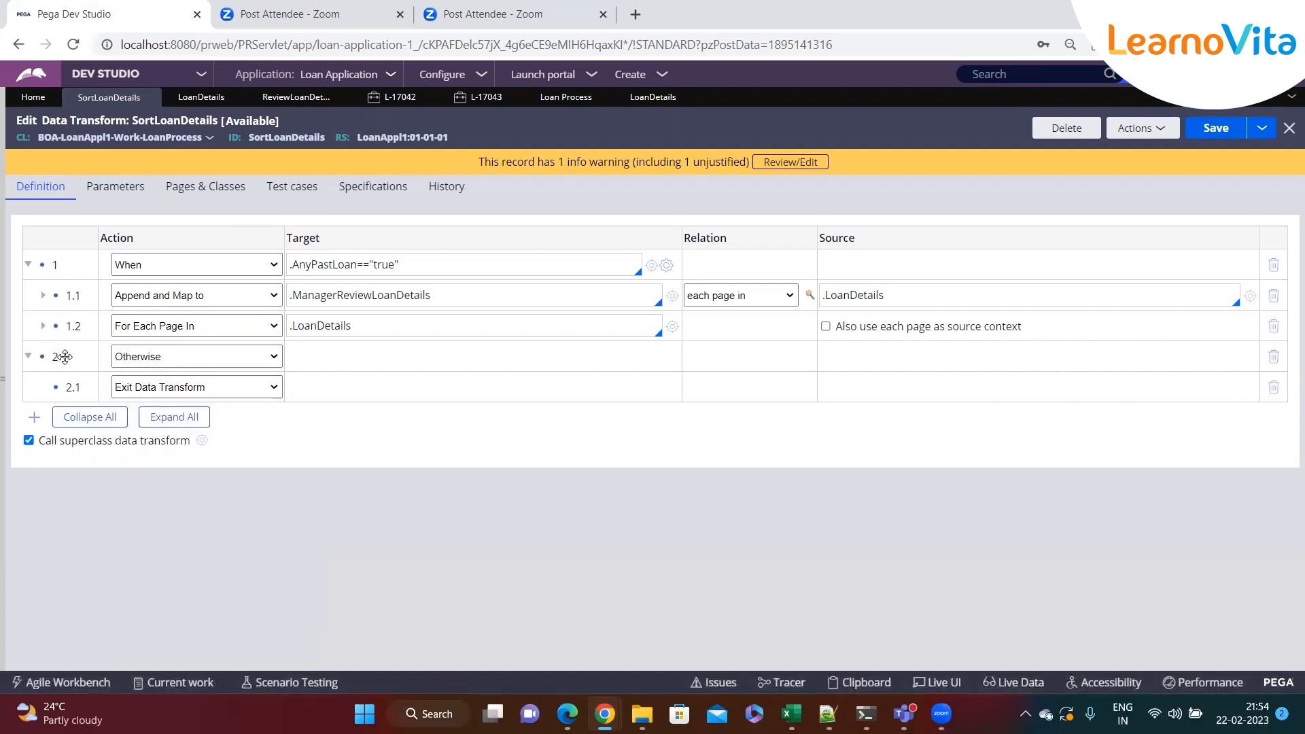
Add four empty Set steps, numbered 3 to 6, below the Otherwise step
{"action": "left_click", "coordinate": [213, 387]}
{"action": "left_click", "coordinate": [344, 407]}
{"action": "right_click", "coordinate": [34, 355]}
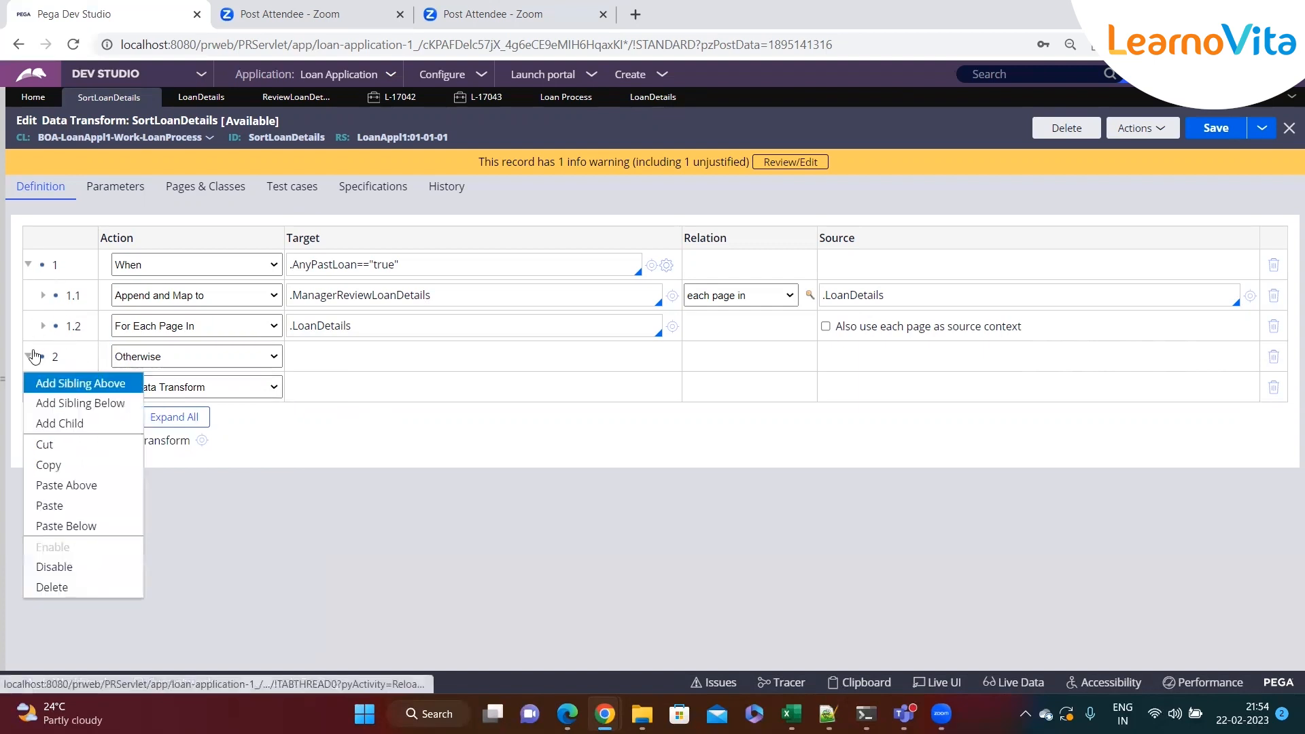
{"action": "left_click", "coordinate": [45, 404]}
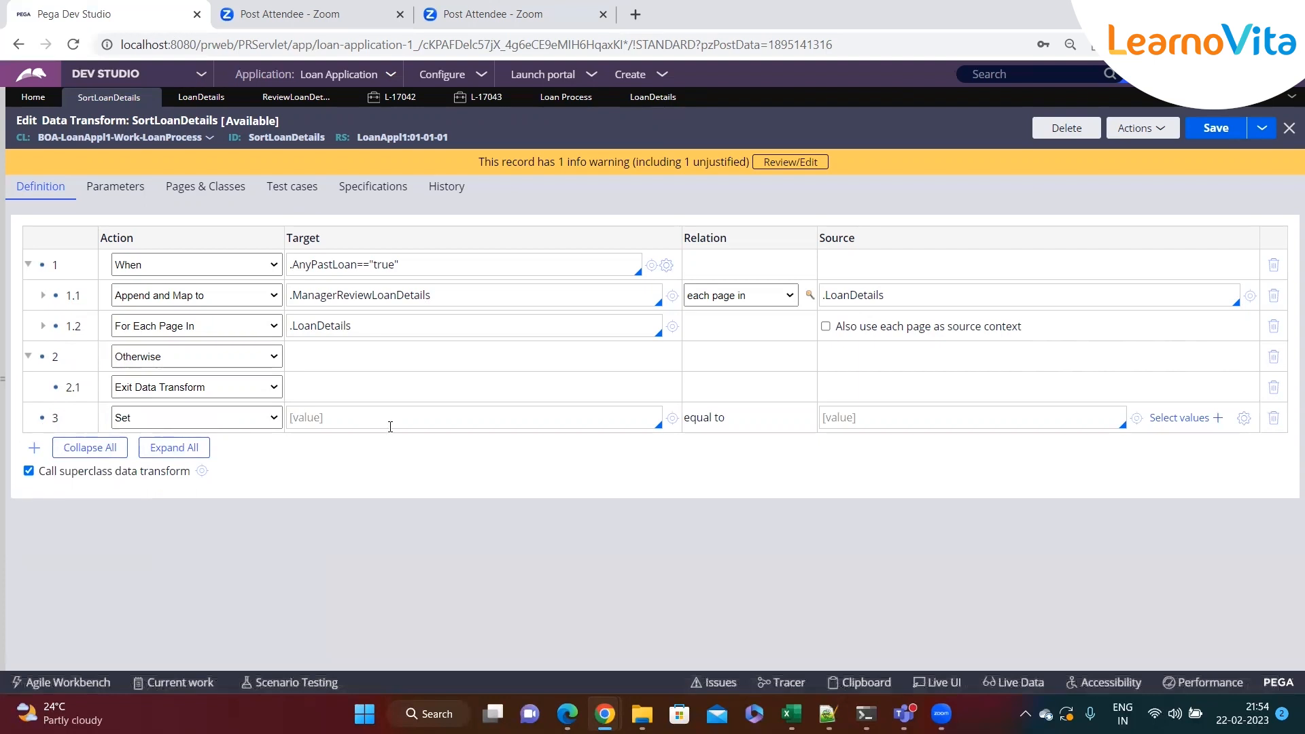
{"action": "key", "text": "alt+Down"}
{"action": "left_click", "coordinate": [401, 453]}
{"action": "key", "text": "alt+Down"}
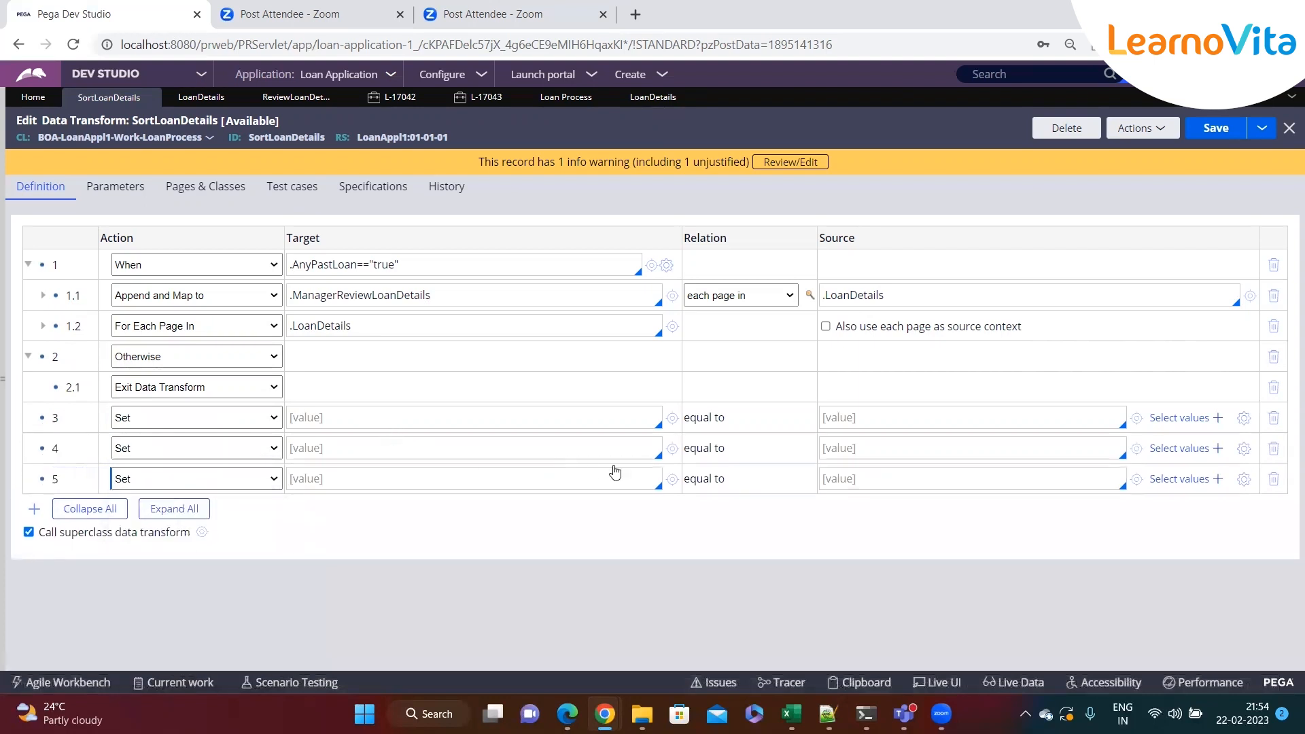
{"action": "left_click", "coordinate": [851, 476]}
{"action": "key", "text": "alt+Down"}
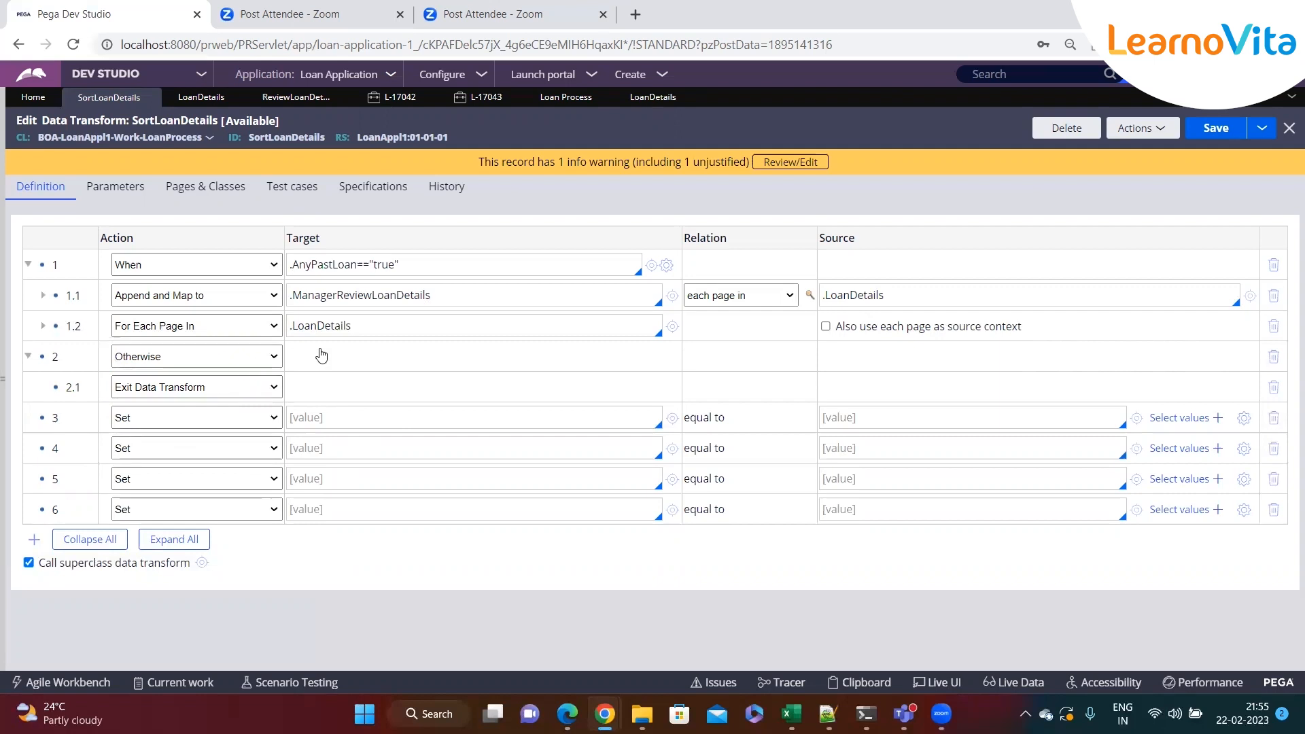
Review the Manager Review Loan List and Review Loan Details in the L-17043 case, then return to SortLoanDetails
{"action": "double_click", "coordinate": [273, 137]}
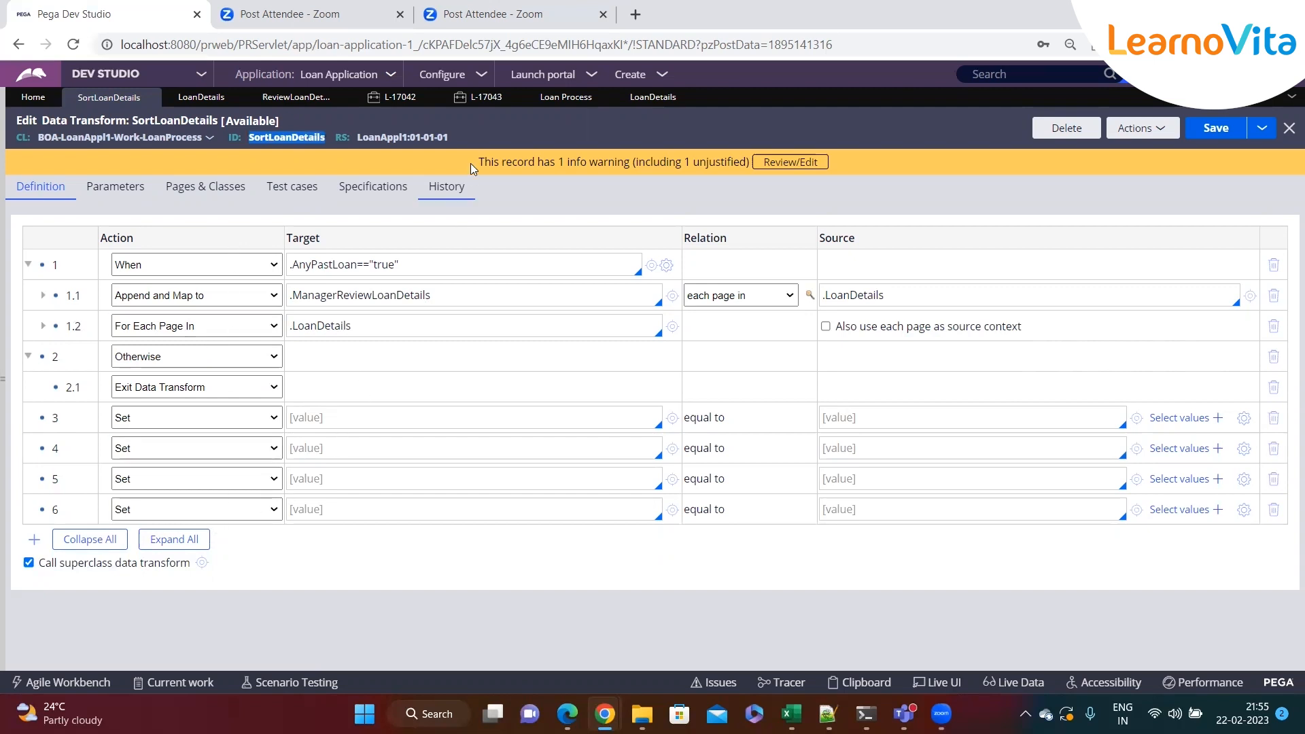
{"action": "left_click", "coordinate": [479, 97]}
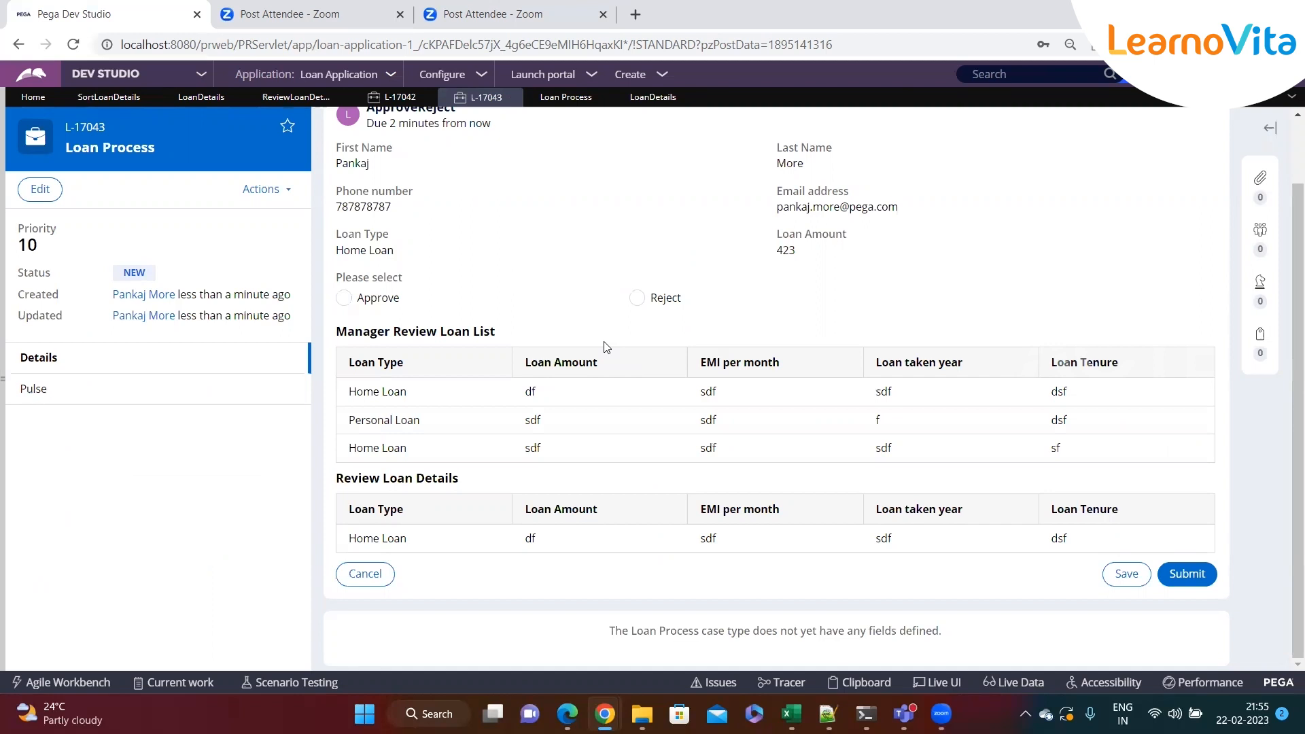
{"action": "left_click", "coordinate": [109, 98]}
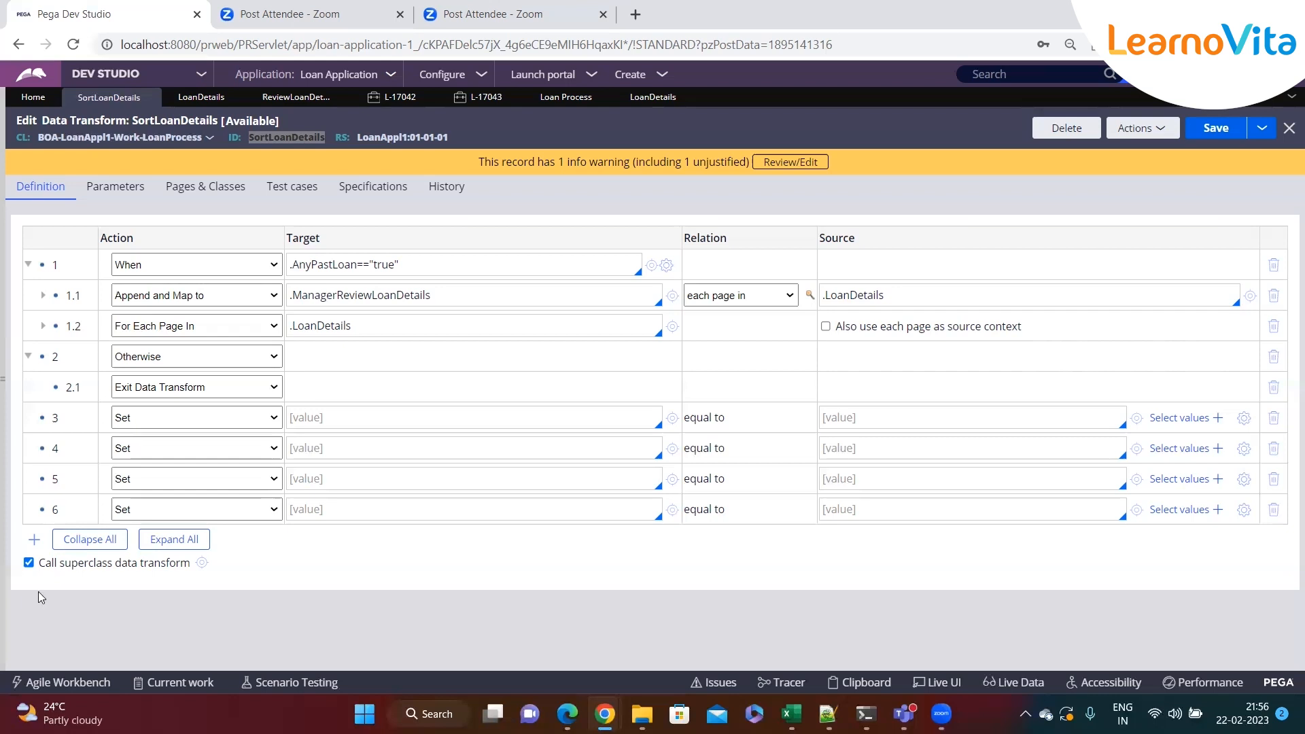
Delete the four empty Set steps 3 to 6 from the data transform
{"action": "left_click", "coordinate": [1274, 418]}
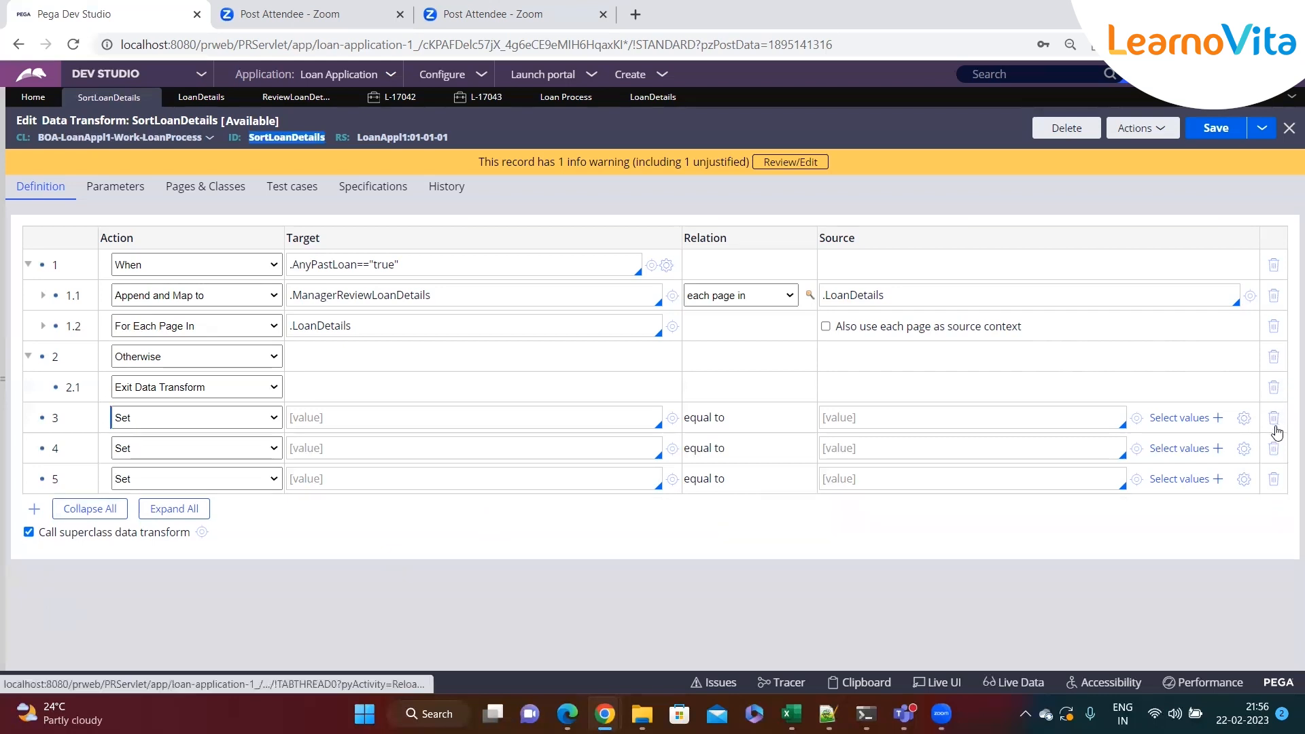
{"action": "left_click", "coordinate": [1275, 420]}
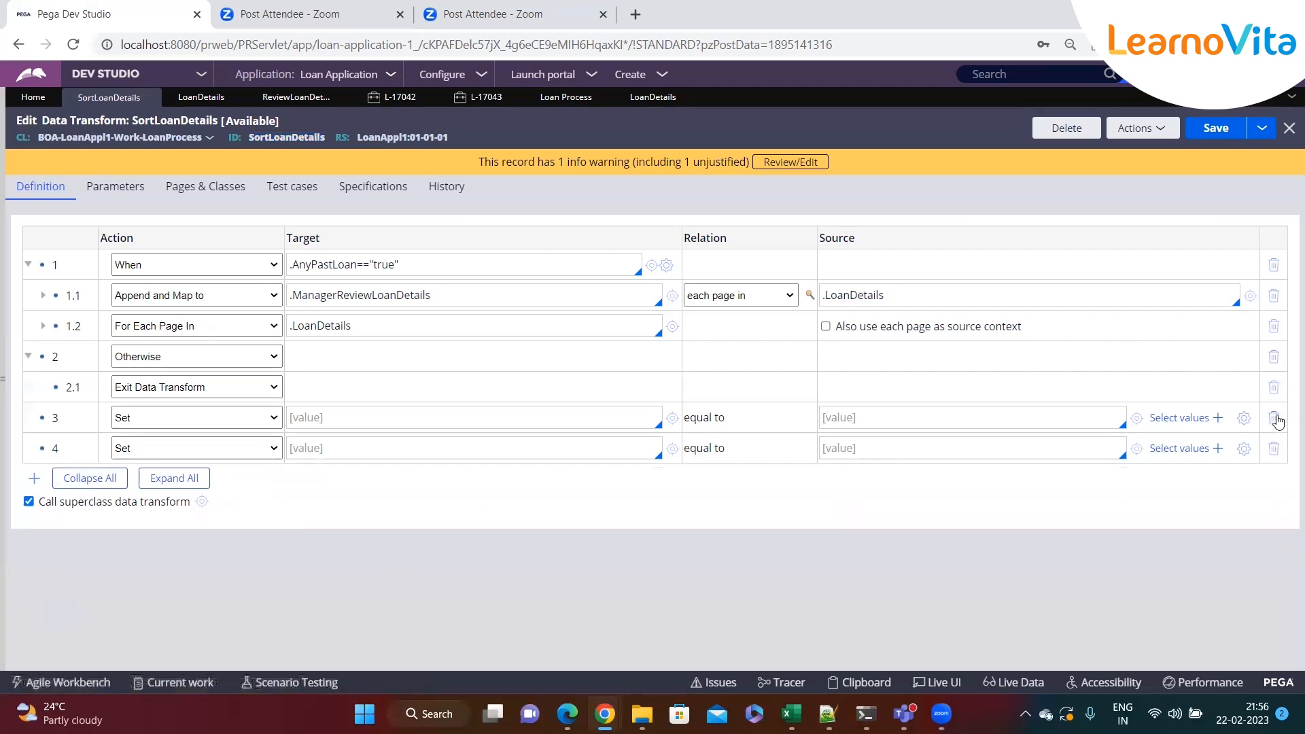
{"action": "left_click", "coordinate": [1274, 417]}
{"action": "left_click", "coordinate": [430, 417]}
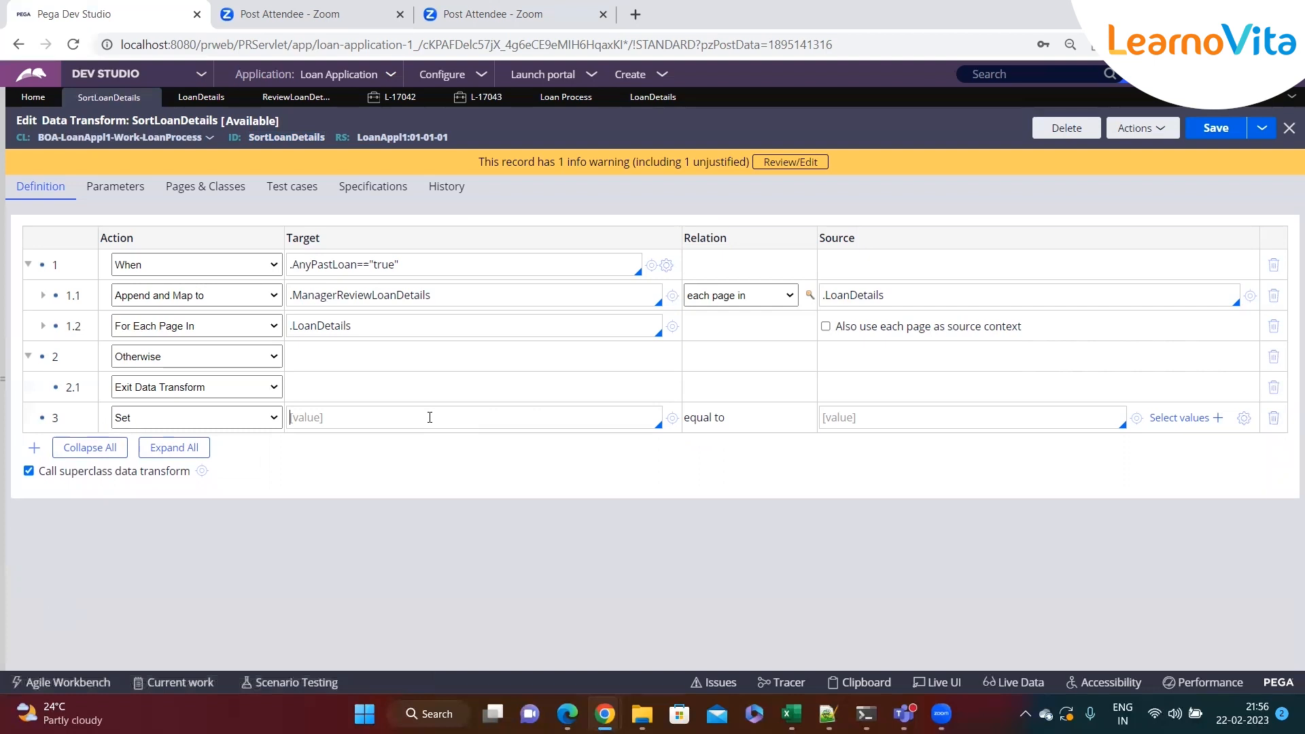
{"action": "left_click", "coordinate": [1275, 419]}
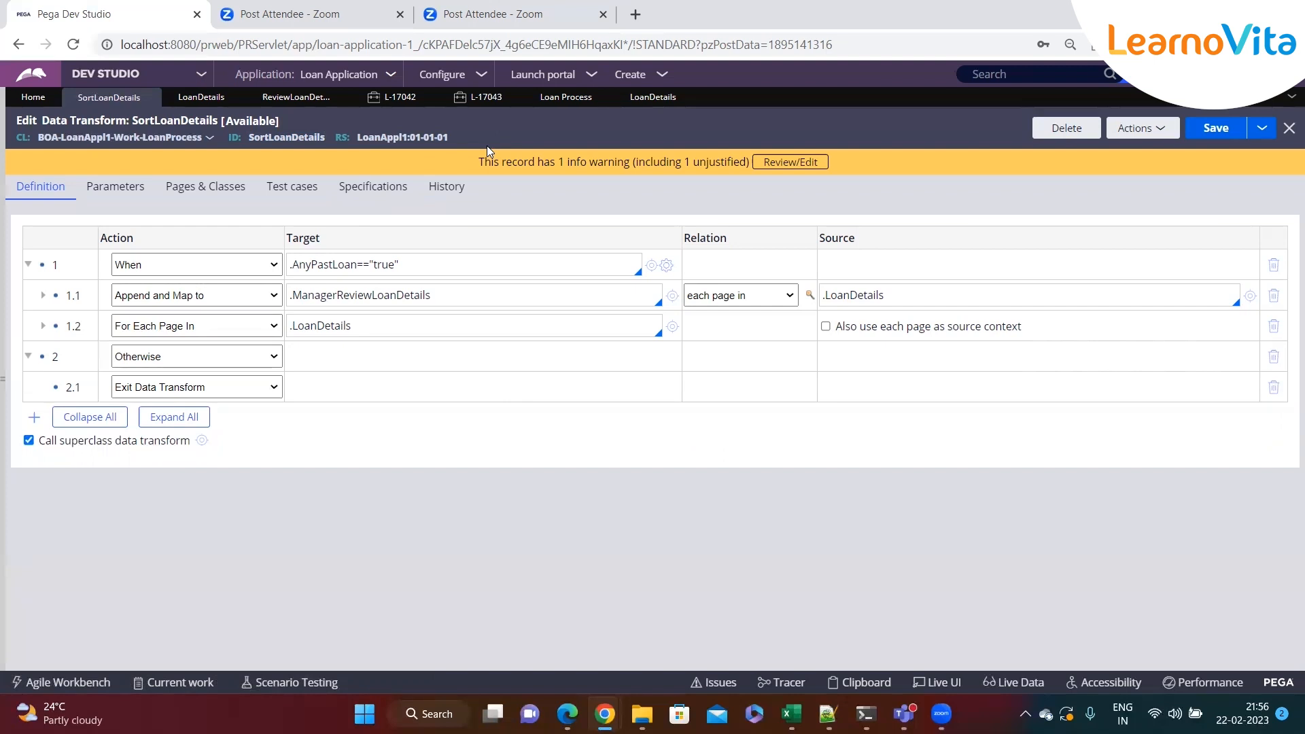
Review the available action types in step 1's action list without changing it
{"action": "left_click", "coordinate": [197, 270]}
{"action": "left_click", "coordinate": [231, 273]}
{"action": "left_click", "coordinate": [231, 273]}
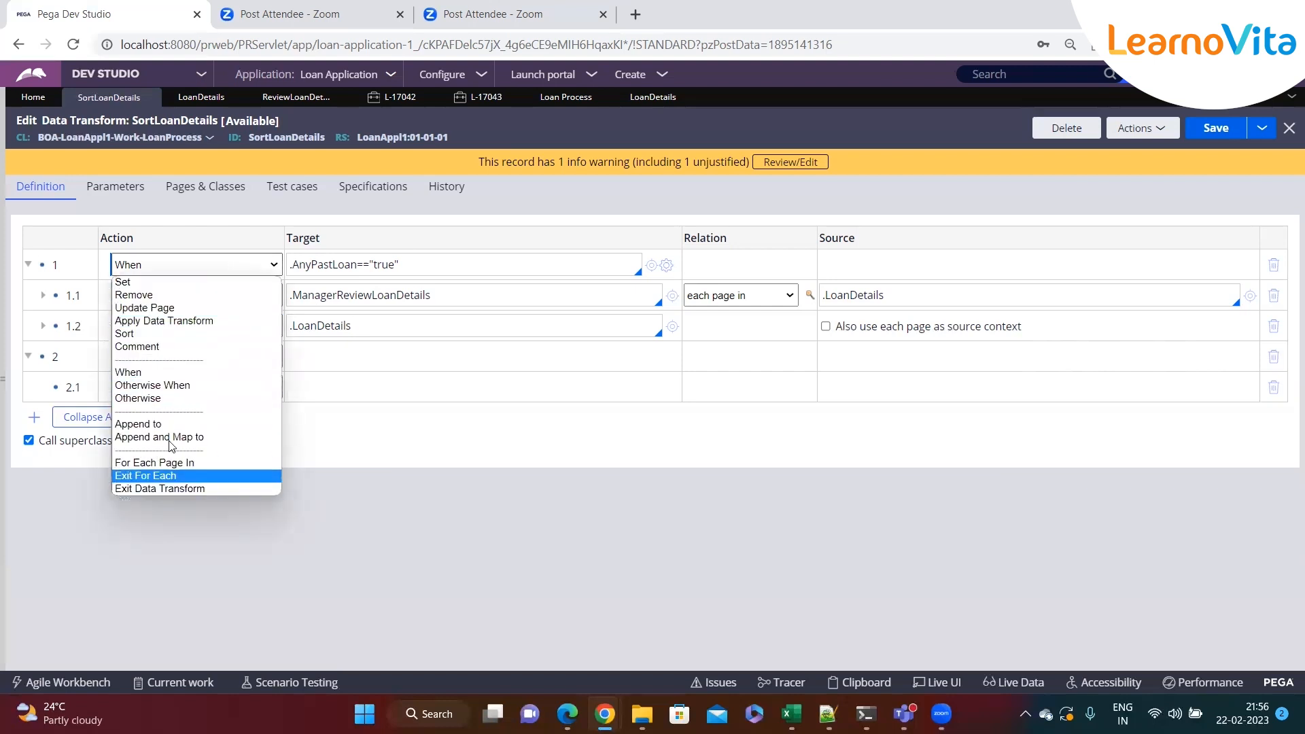
{"action": "left_click", "coordinate": [298, 493]}
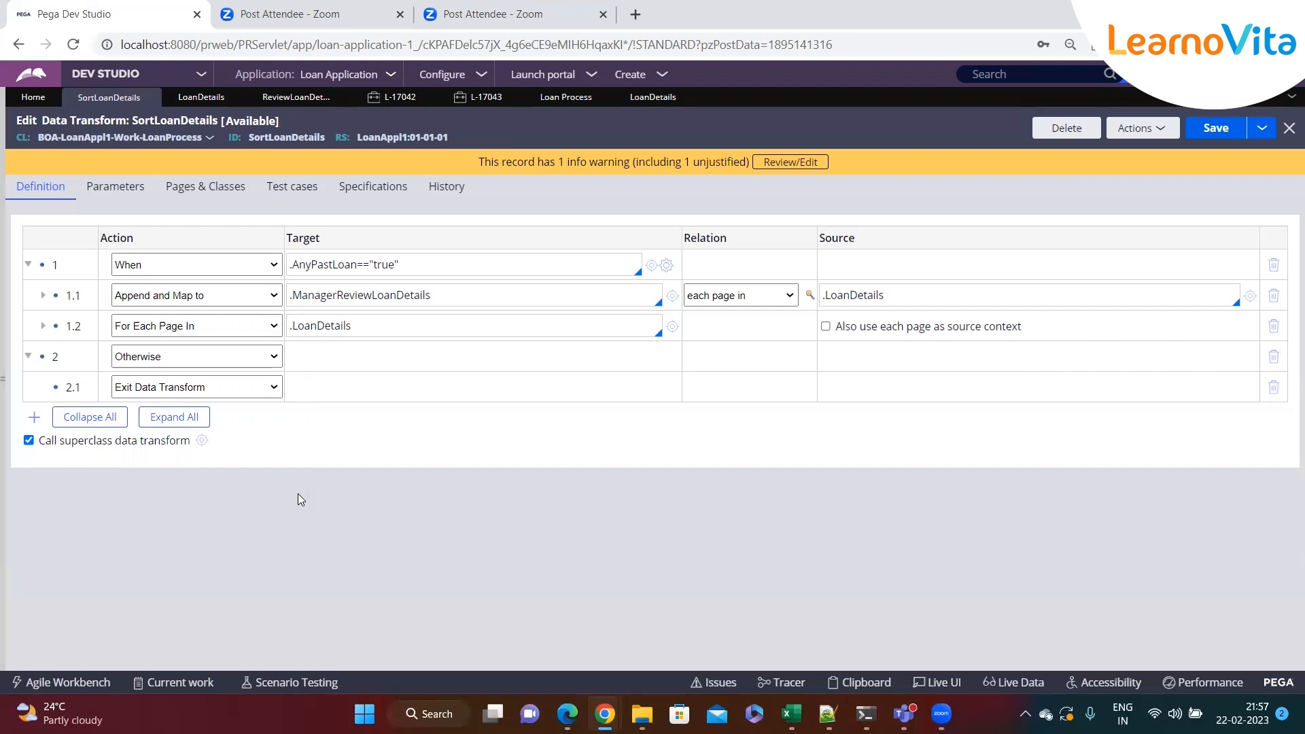
{"action": "left_click", "coordinate": [171, 270]}
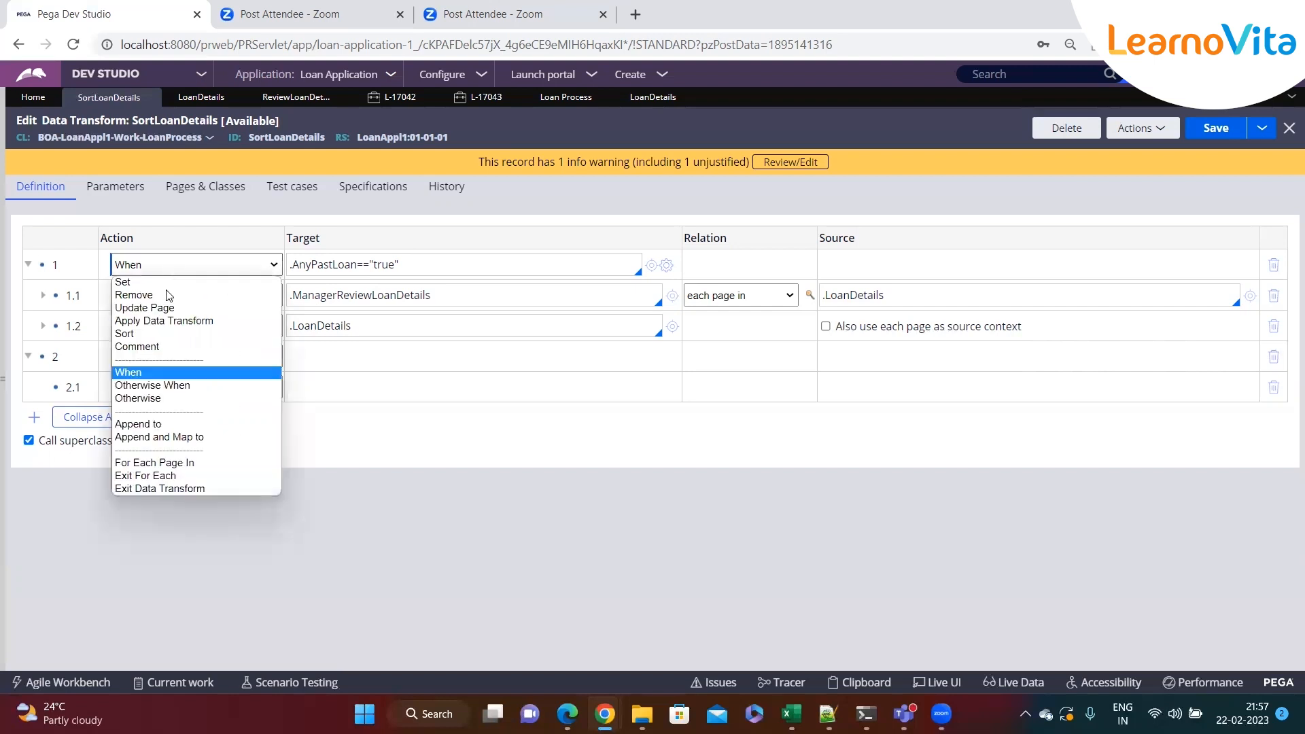
{"action": "left_click", "coordinate": [339, 480]}
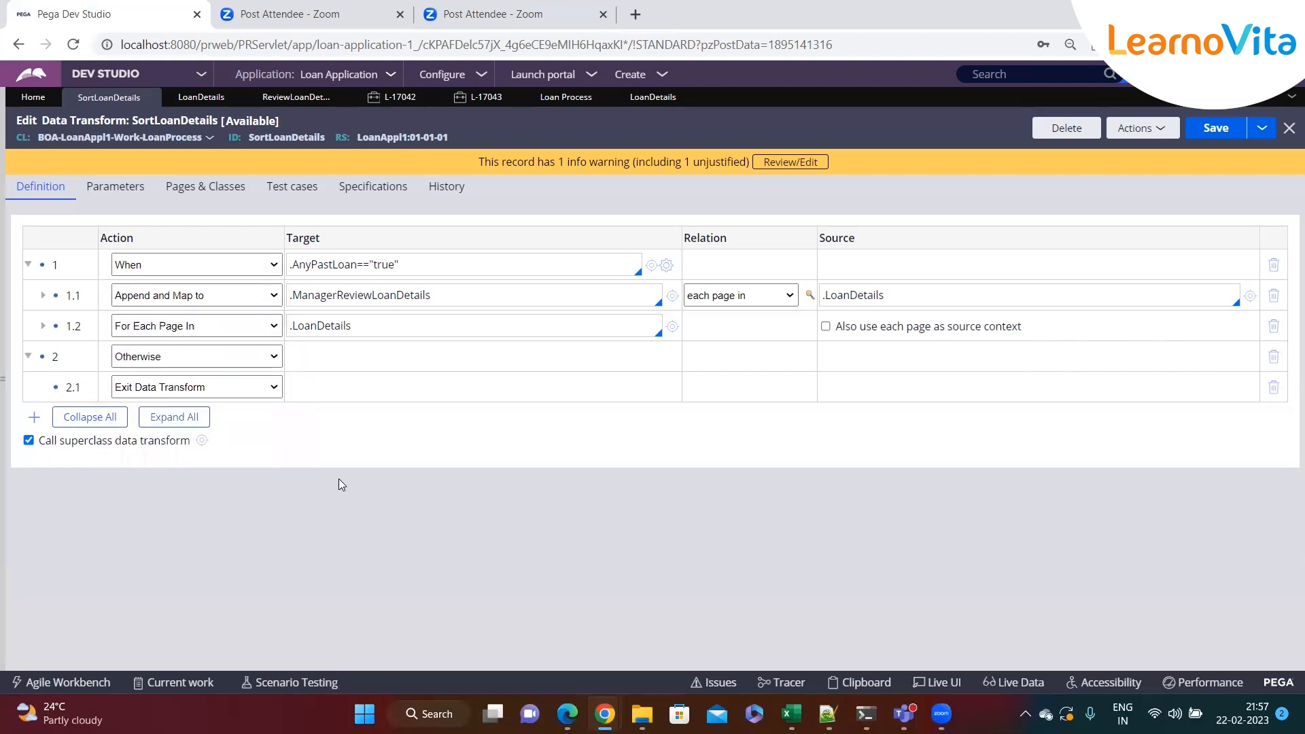